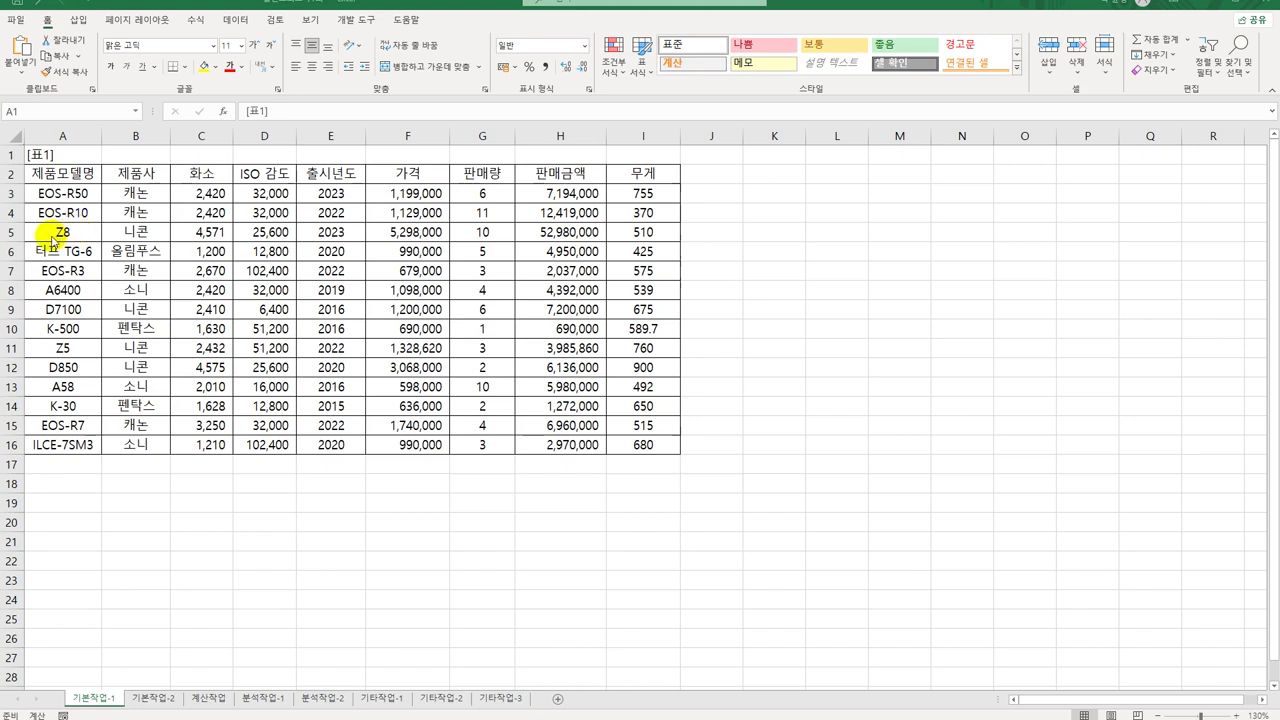
# Copy the 가격 header to A18 and enter the criterion >=500000 beneath it in A19
pyautogui.click(77, 484)
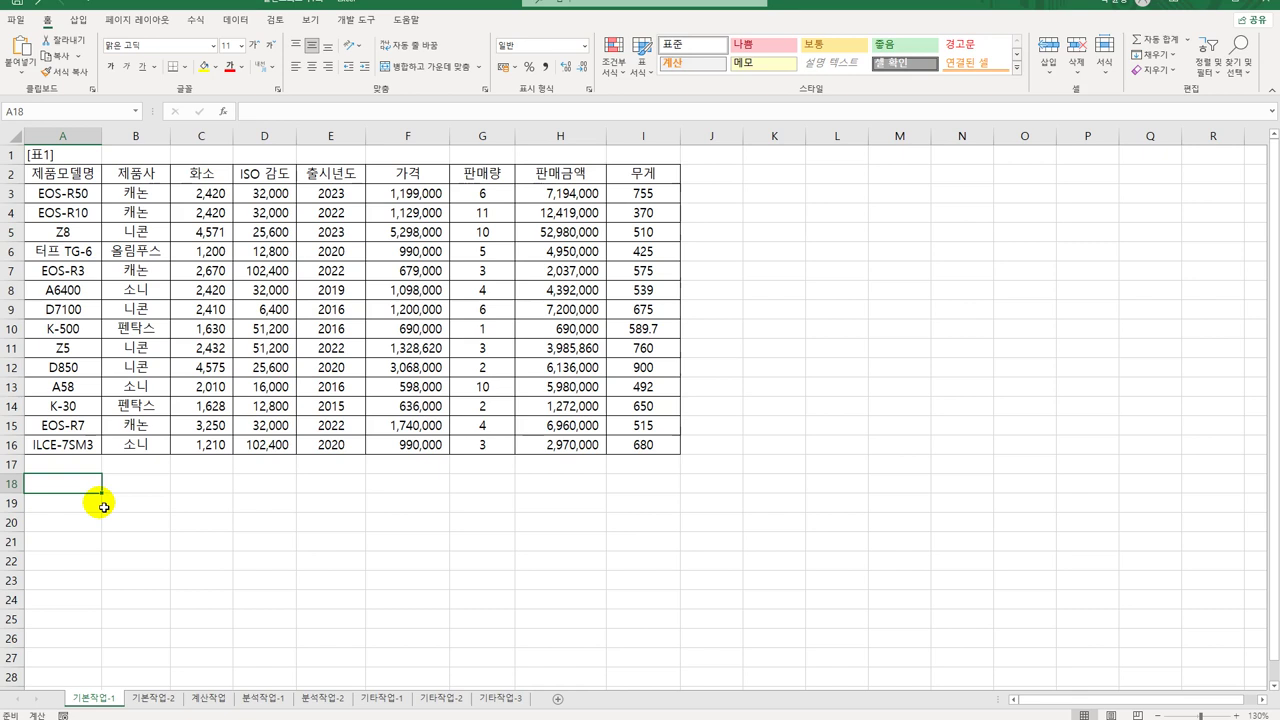
pyautogui.click(437, 178)
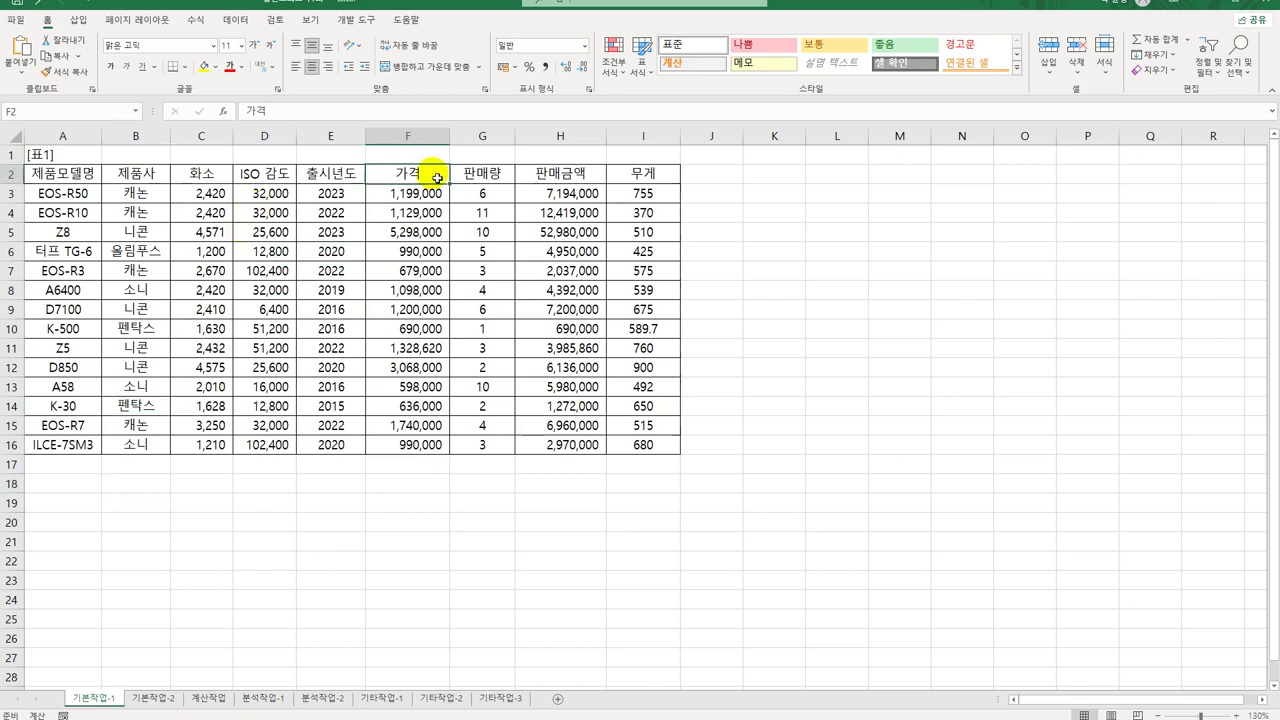
pyautogui.hotkey('ctrl', 'c')
pyautogui.click(84, 503)
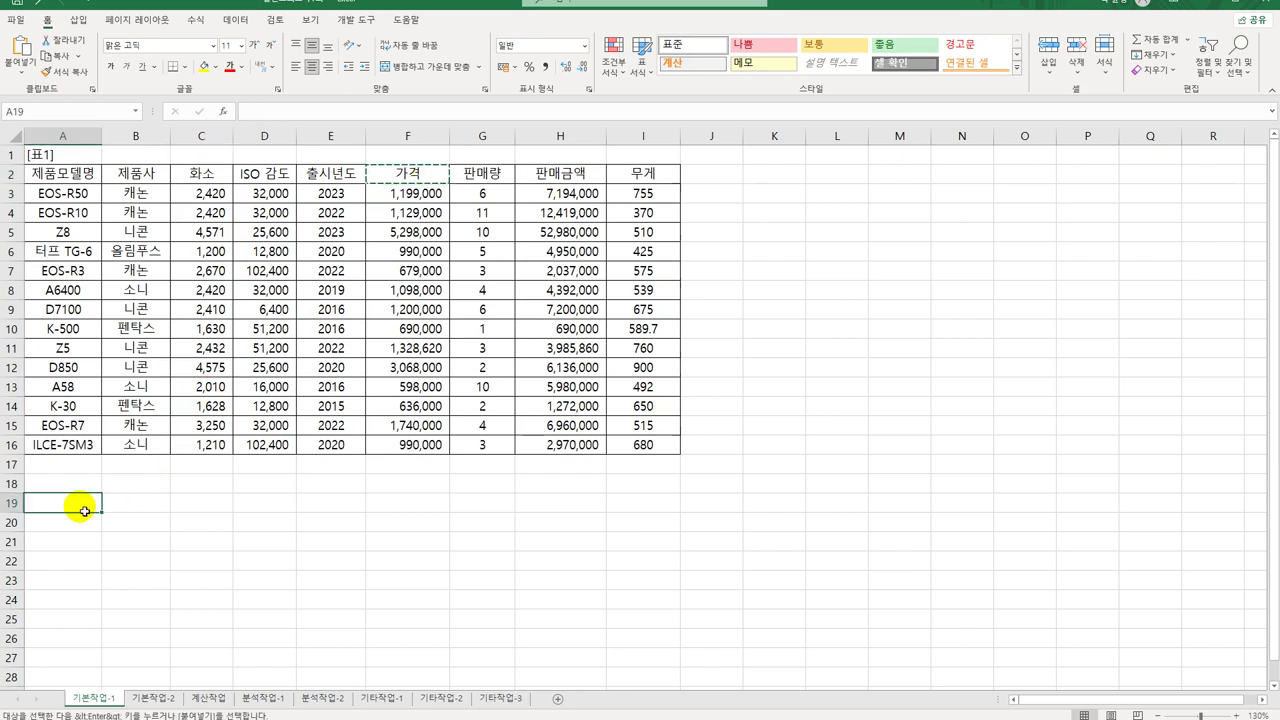
pyautogui.click(88, 481)
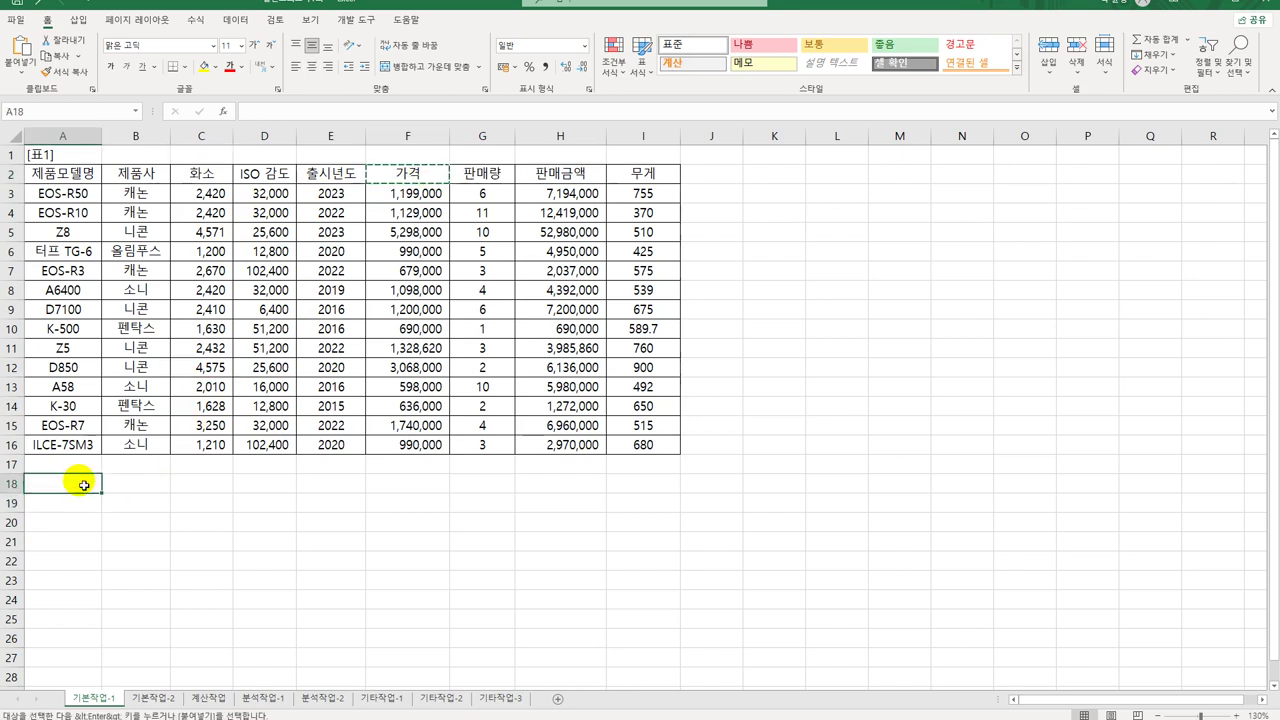
pyautogui.hotkey('ctrl', 'v')
pyautogui.click(79, 503)
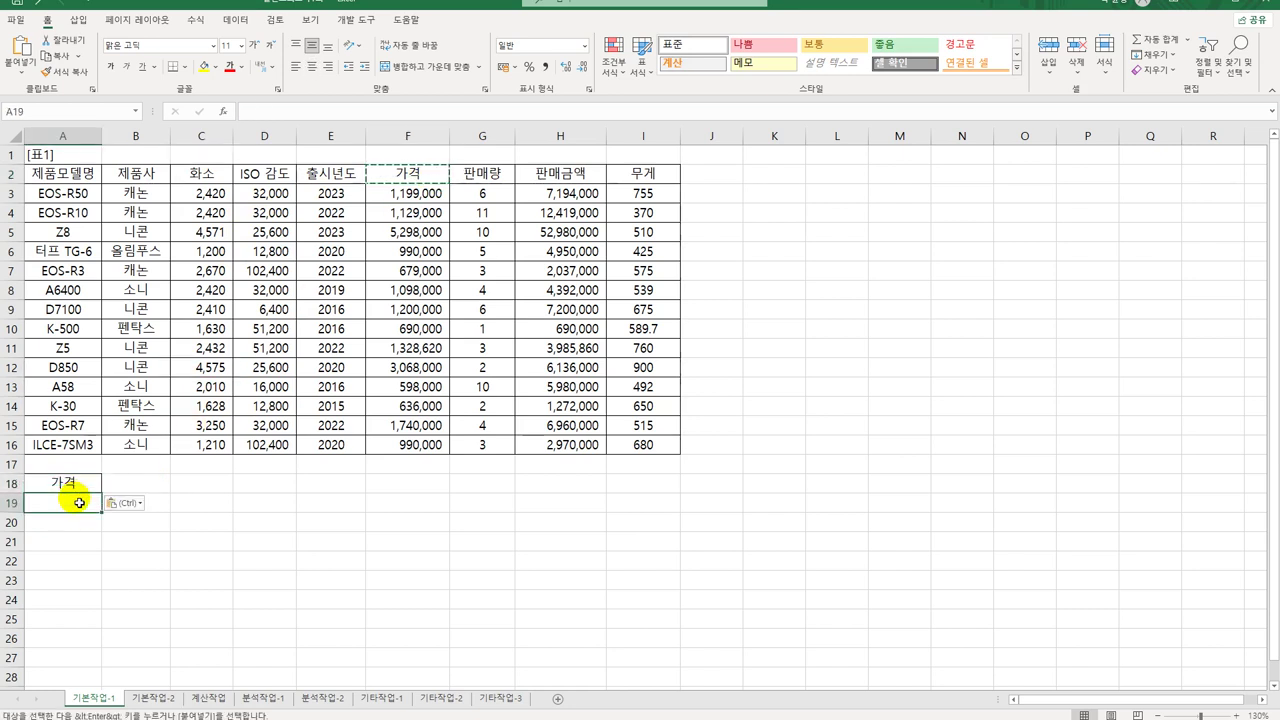
pyautogui.write('>=')
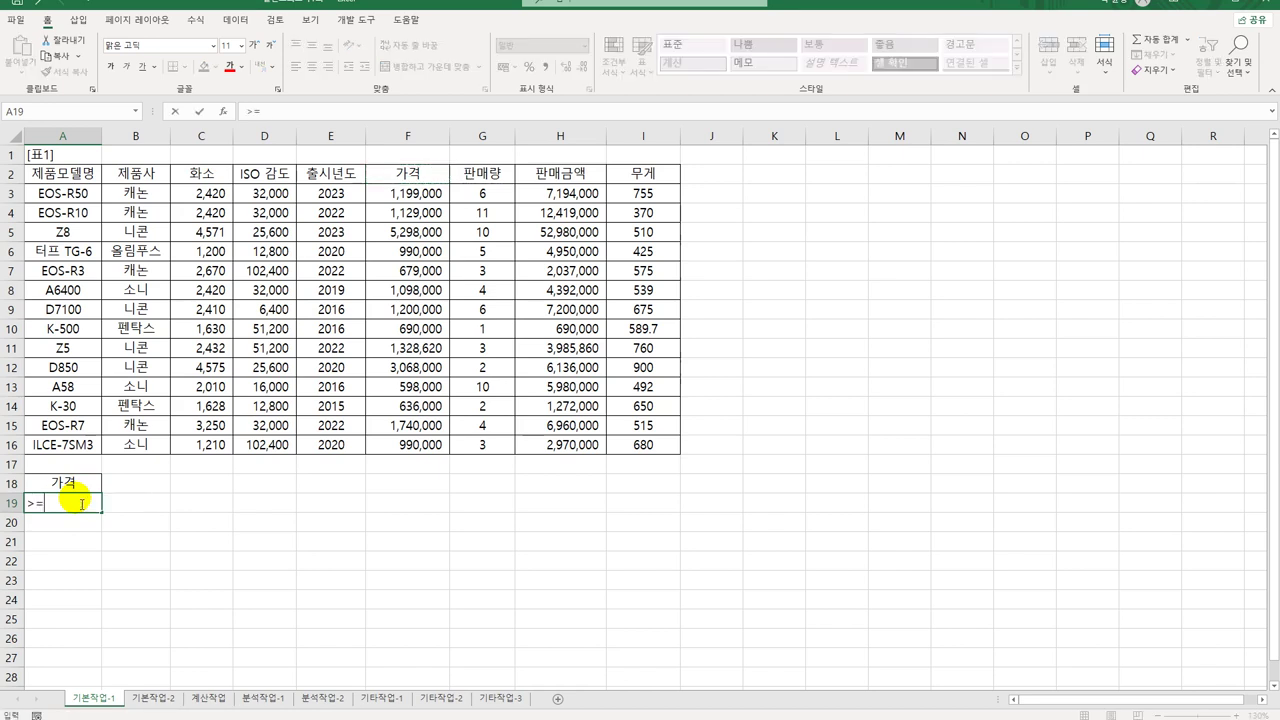
pyautogui.write('500000')
pyautogui.press('Return')
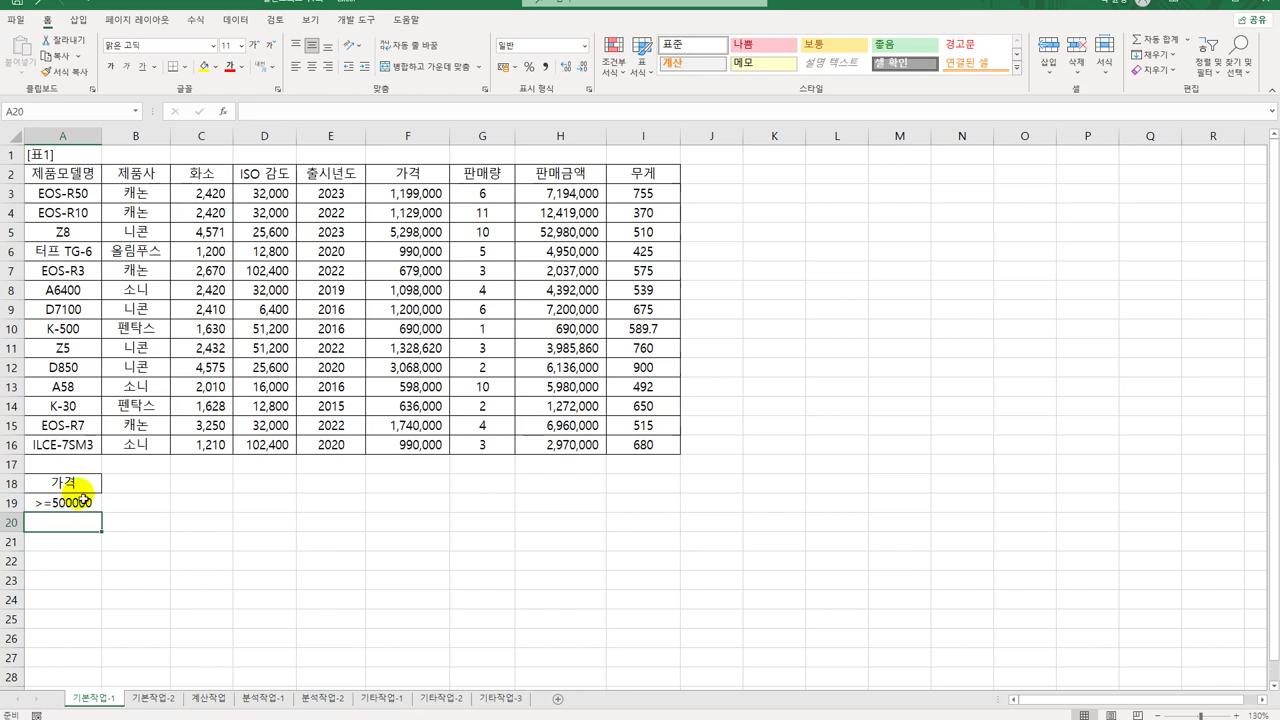
# Copy the 판매량 header to B18 and enter the criterion >=5 beneath it in B19
pyautogui.click(506, 178)
pyautogui.hotkey('ctrl', 'c')
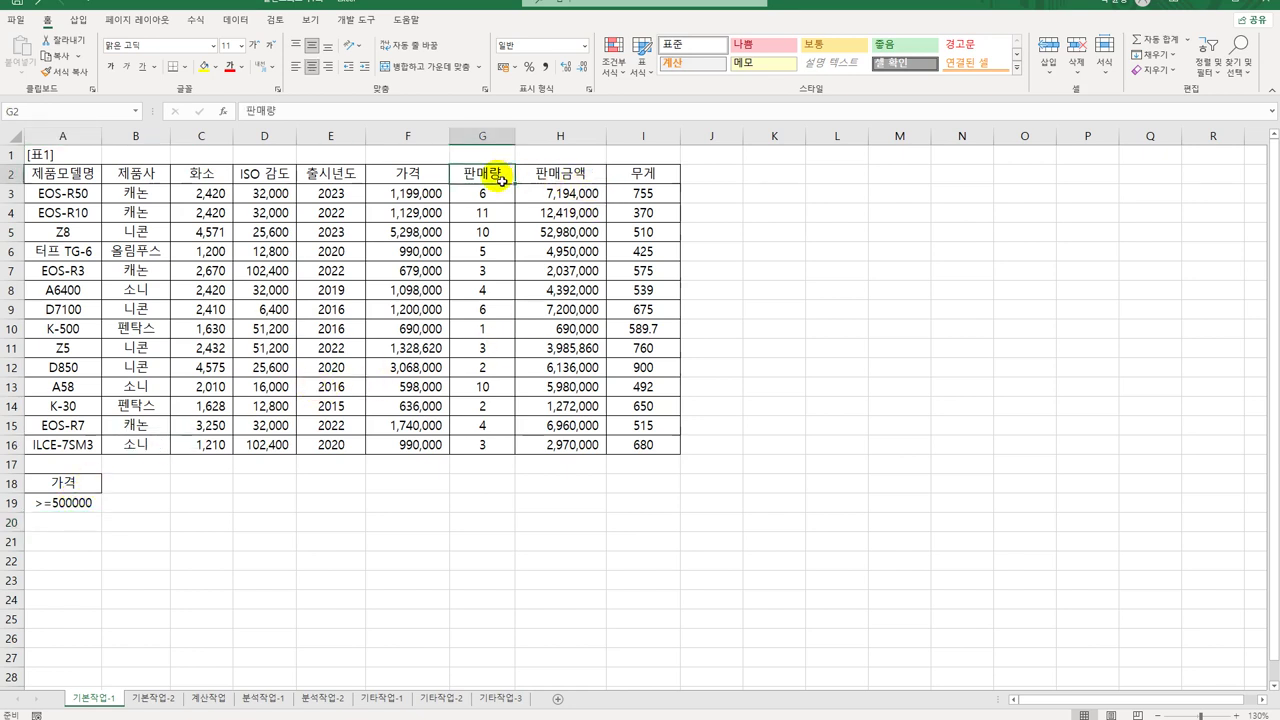
pyautogui.click(126, 490)
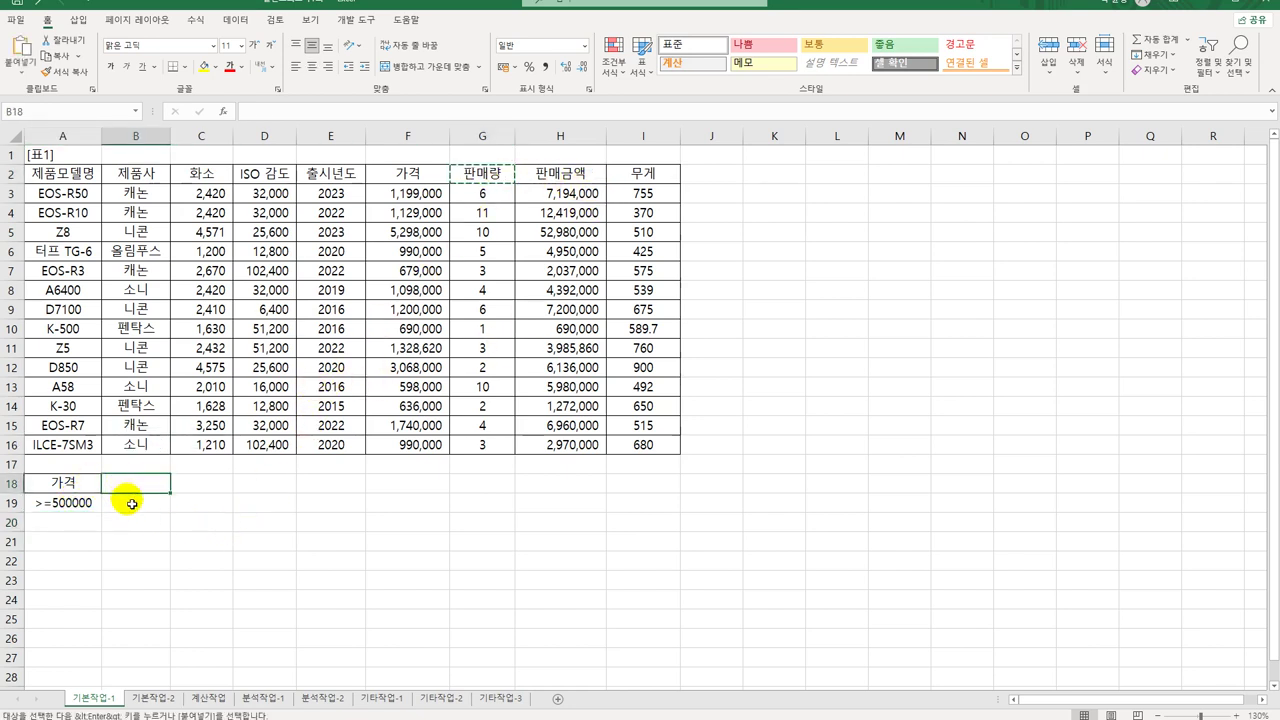
pyautogui.hotkey('ctrl', 'v')
pyautogui.click(130, 502)
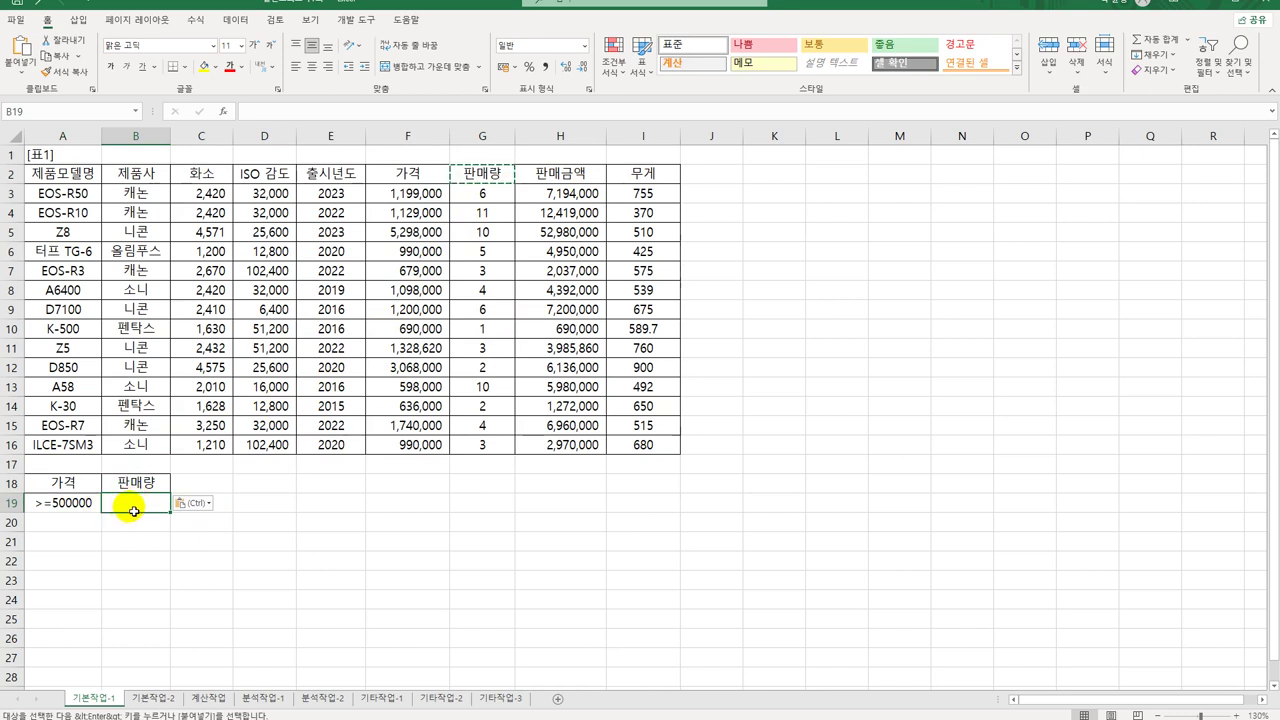
pyautogui.write('>=5')
pyautogui.press('Return')
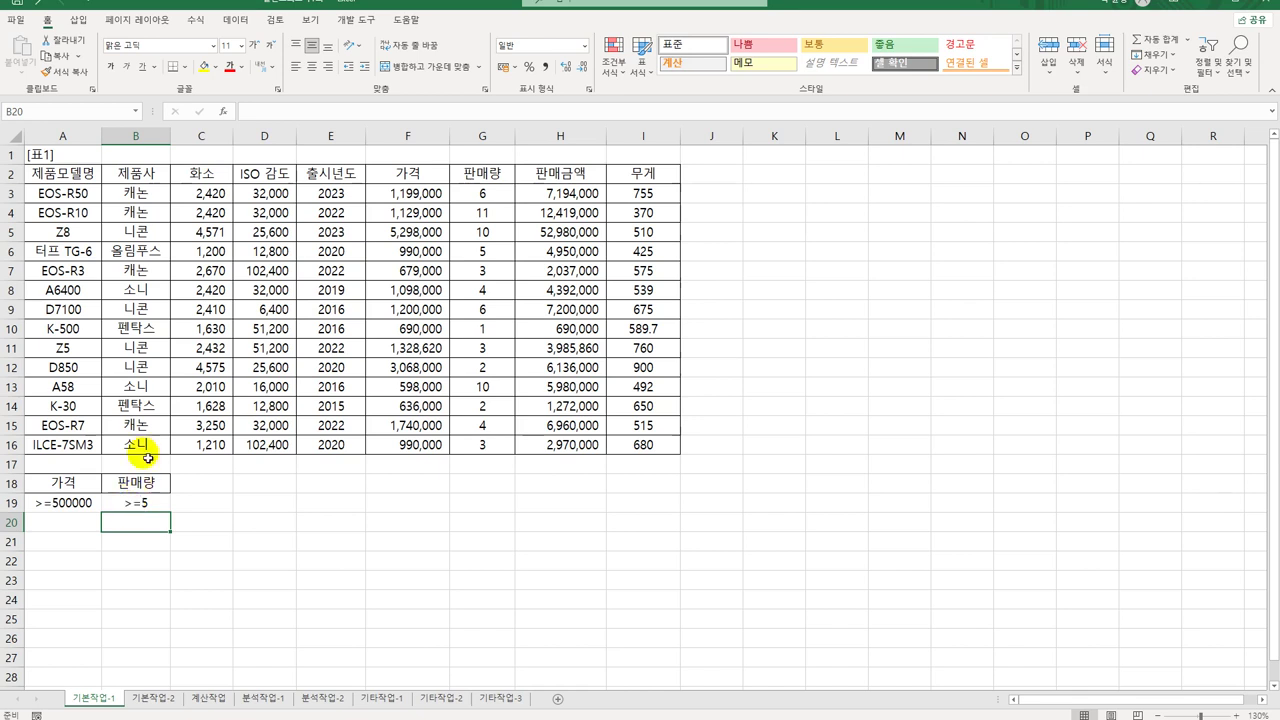
# Copy the 제품모델명, 제품사, 출시년도, 가격 and 판매량 headers to the row starting at A22
pyautogui.click(68, 176)
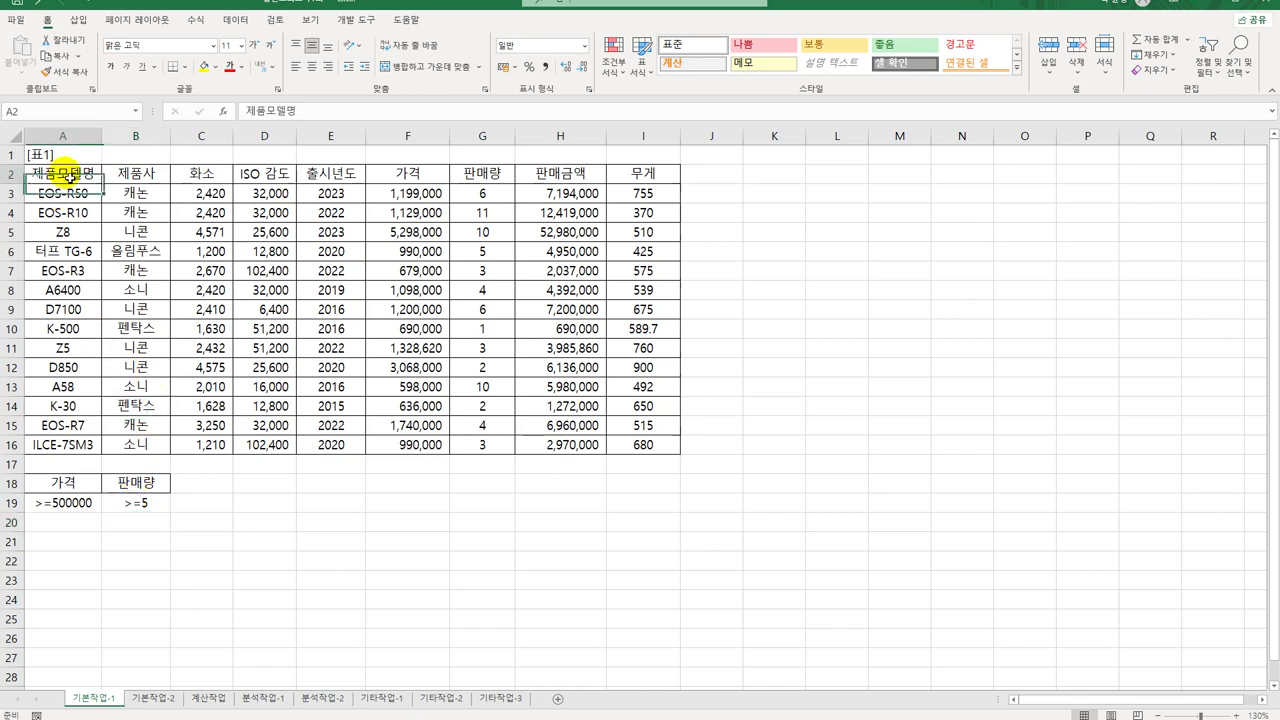
pyautogui.keyDown('shift'); pyautogui.click(156, 179); pyautogui.keyUp('shift')
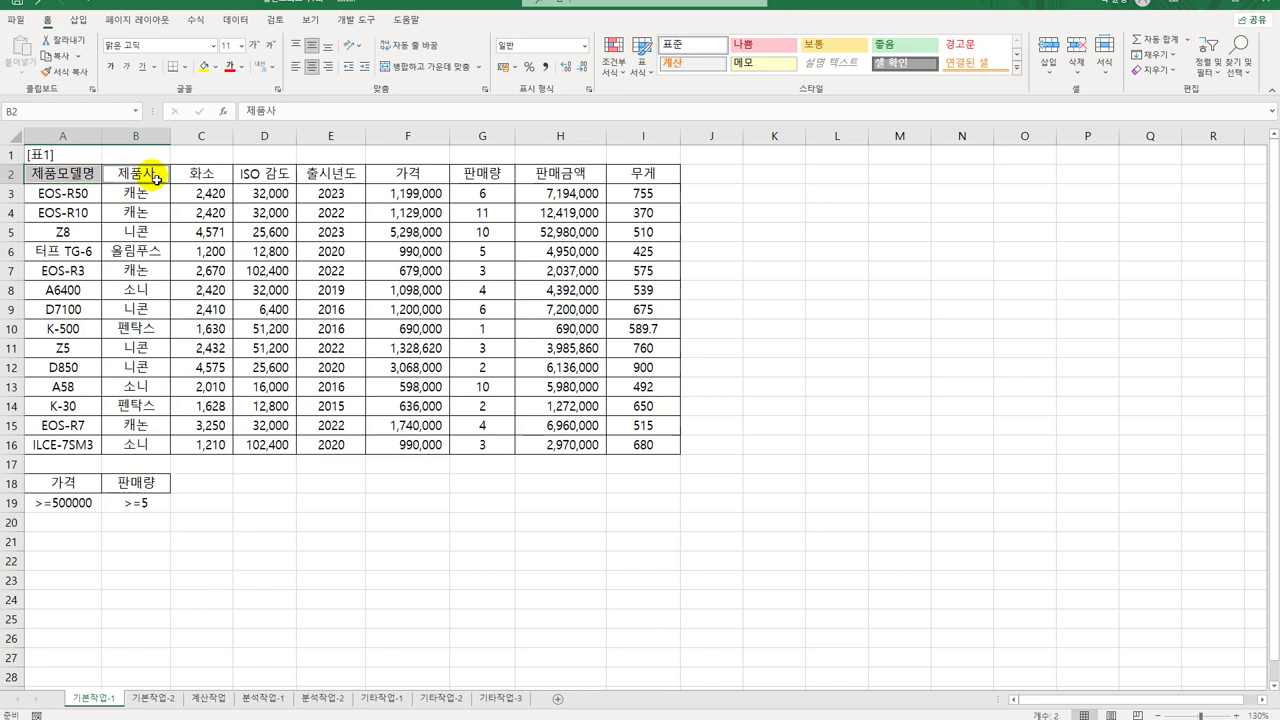
pyautogui.keyDown('ctrl'); pyautogui.click(340, 177); pyautogui.keyUp('ctrl')
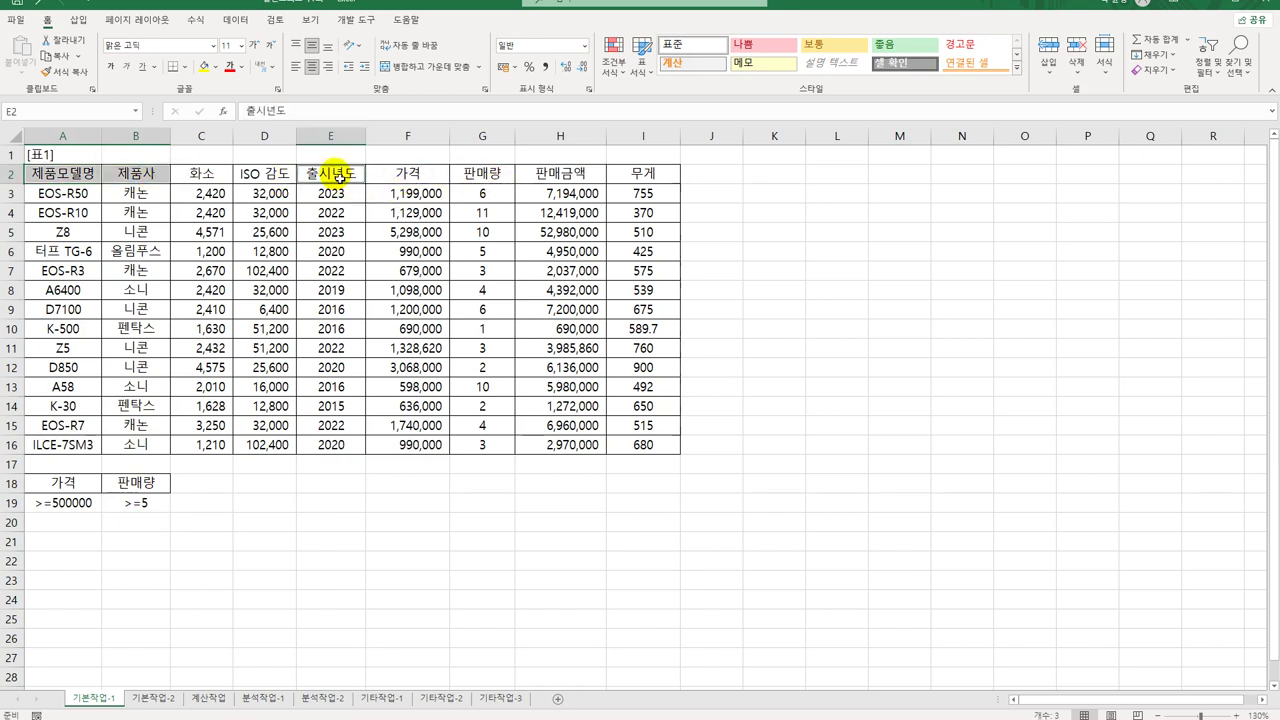
pyautogui.keyDown('ctrl'); pyautogui.click(420, 175); pyautogui.keyUp('ctrl')
pyautogui.keyDown('ctrl'); pyautogui.click(490, 182); pyautogui.keyUp('ctrl')
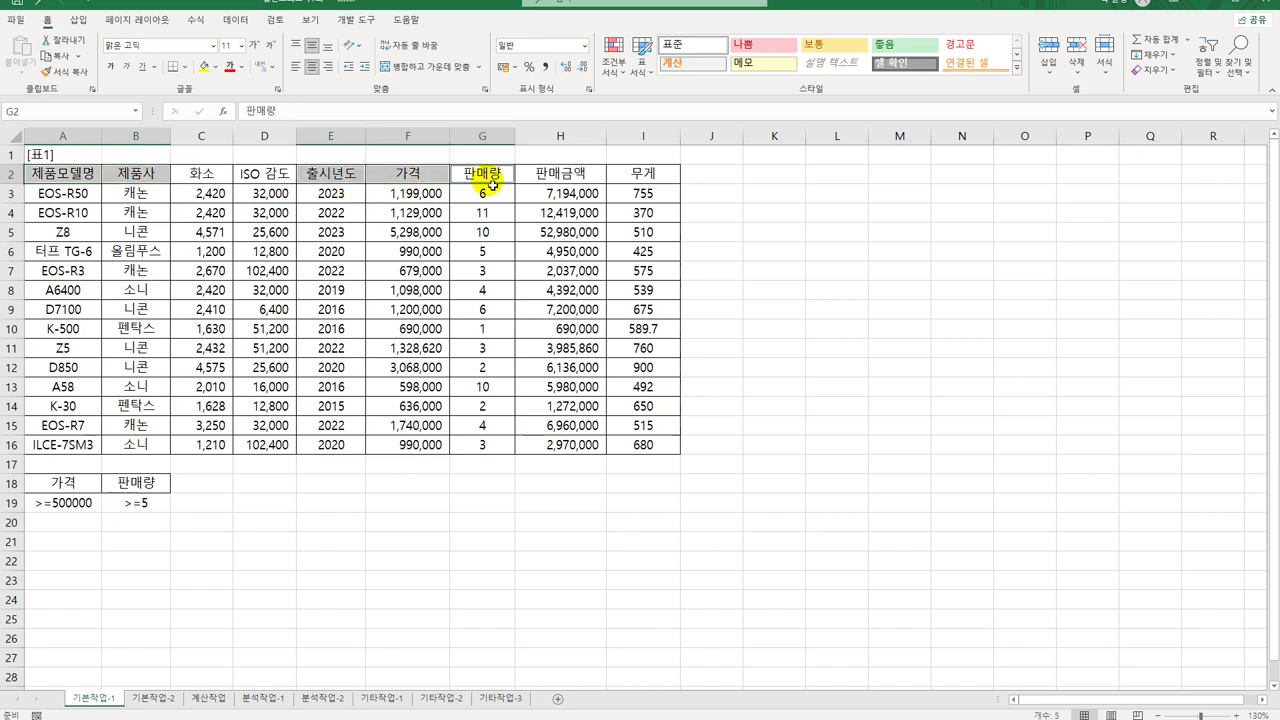
pyautogui.hotkey('ctrl', 'c')
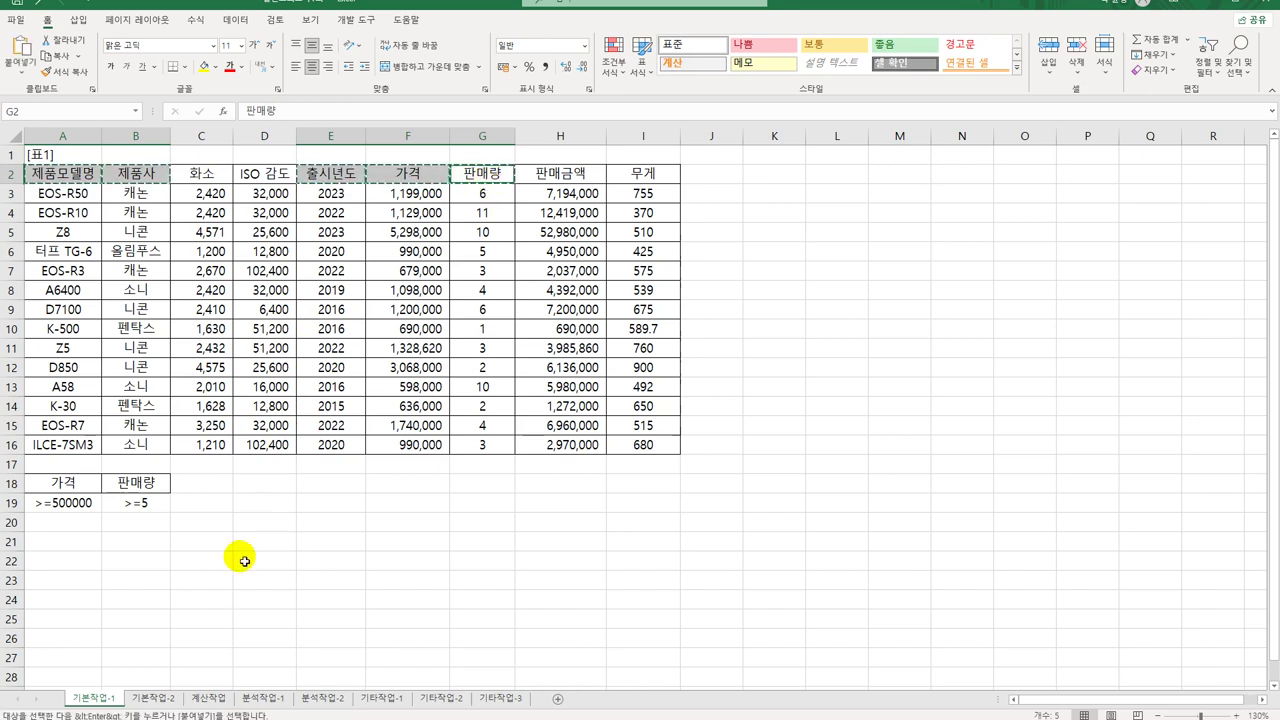
pyautogui.click(92, 563)
pyautogui.hotkey('ctrl', 'v')
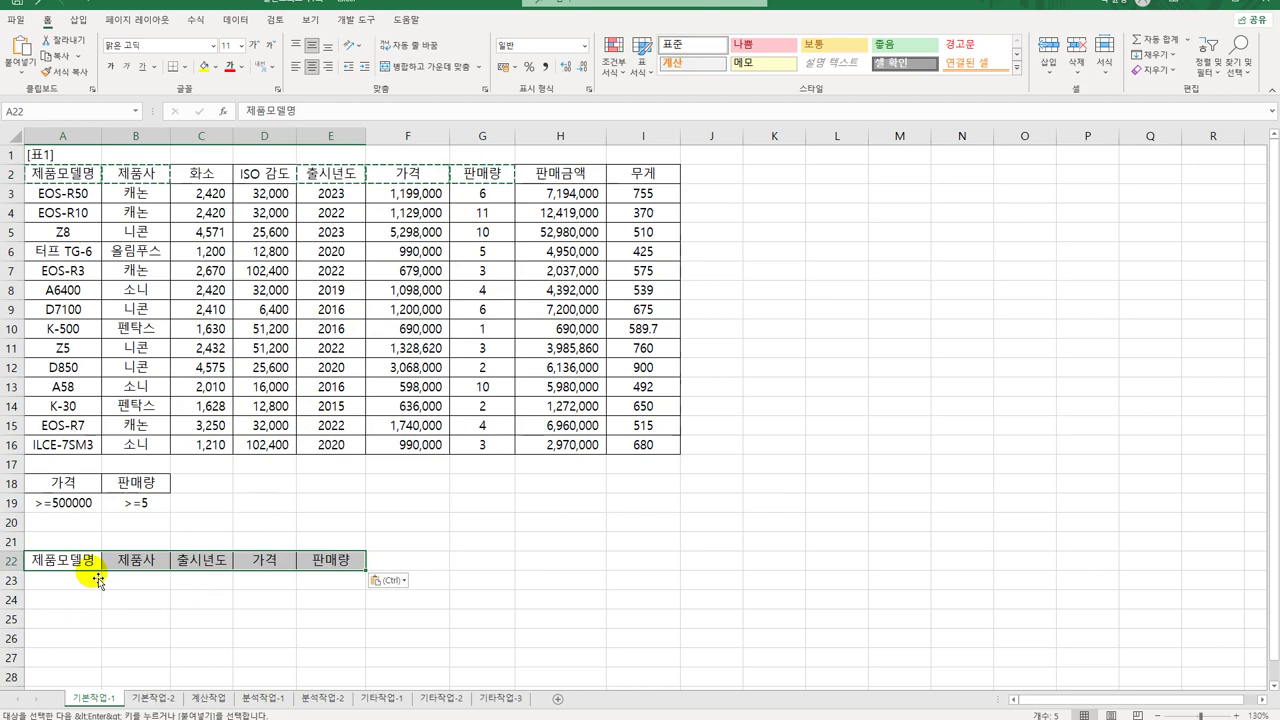
# Run an advanced filter on A2:I16 with criteria range A18:B19, copying the results to another location at A22:E22
pyautogui.click(235, 250)
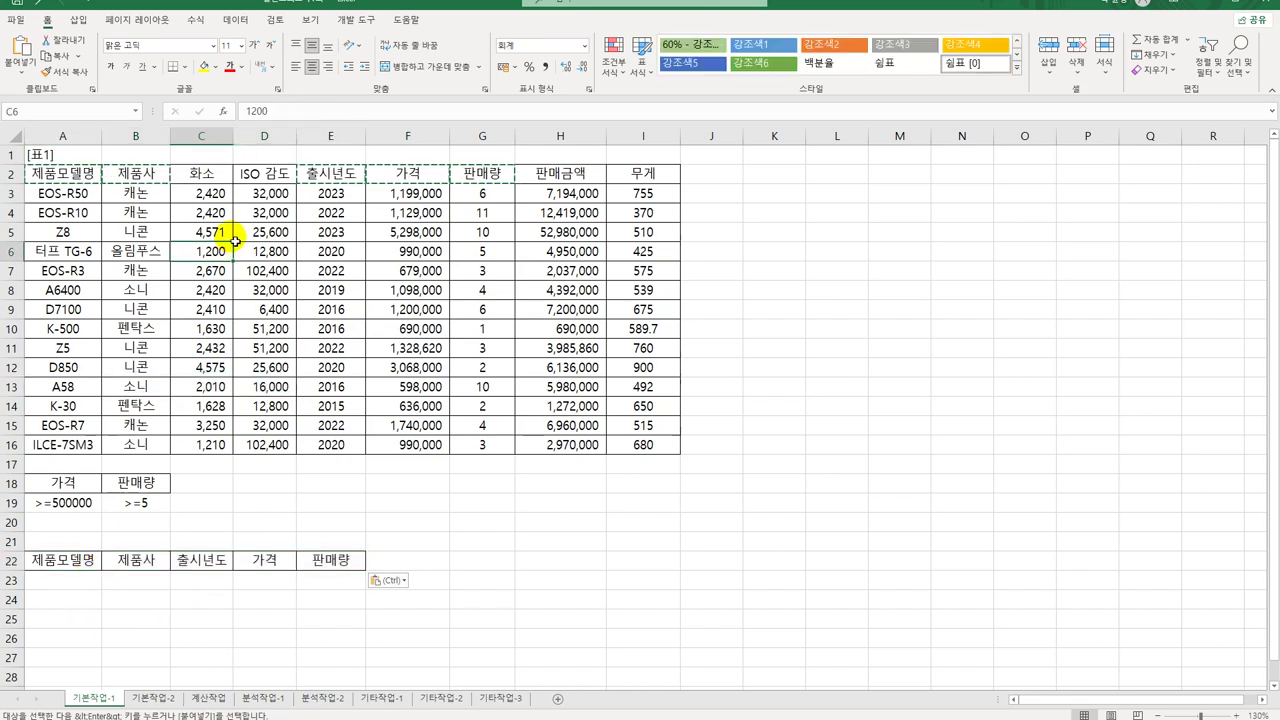
pyautogui.click(236, 19)
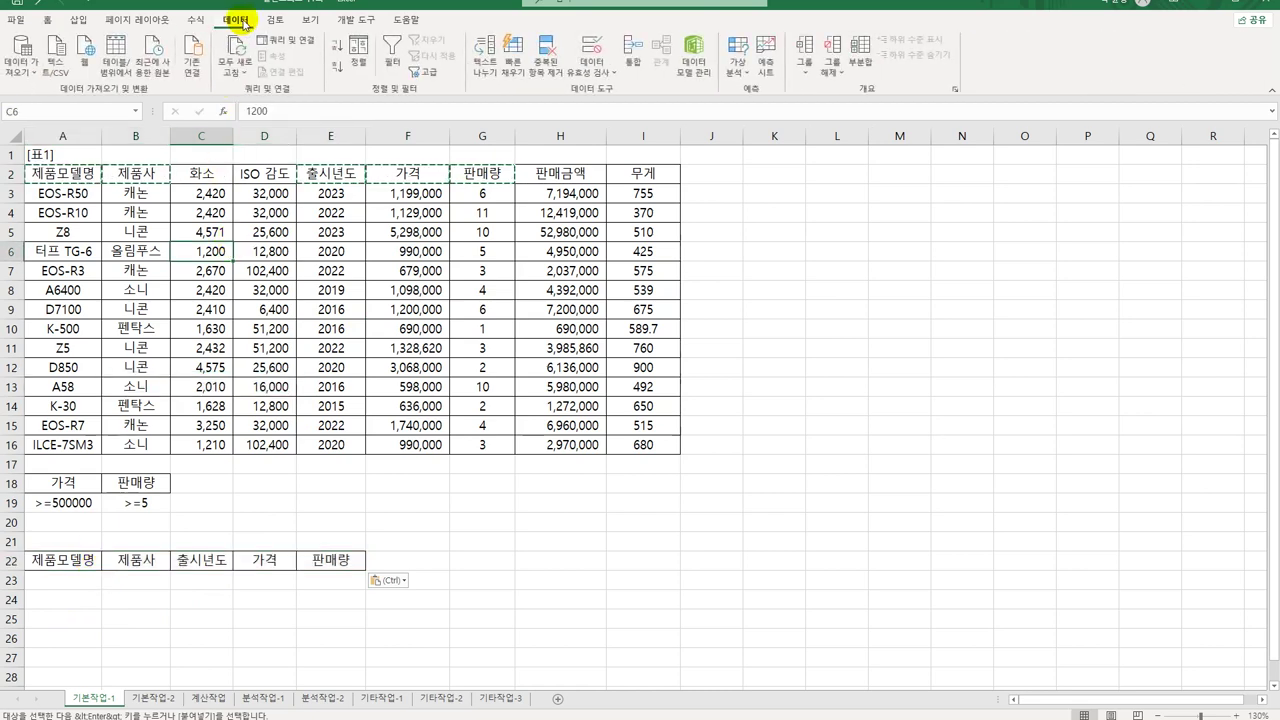
pyautogui.click(416, 78)
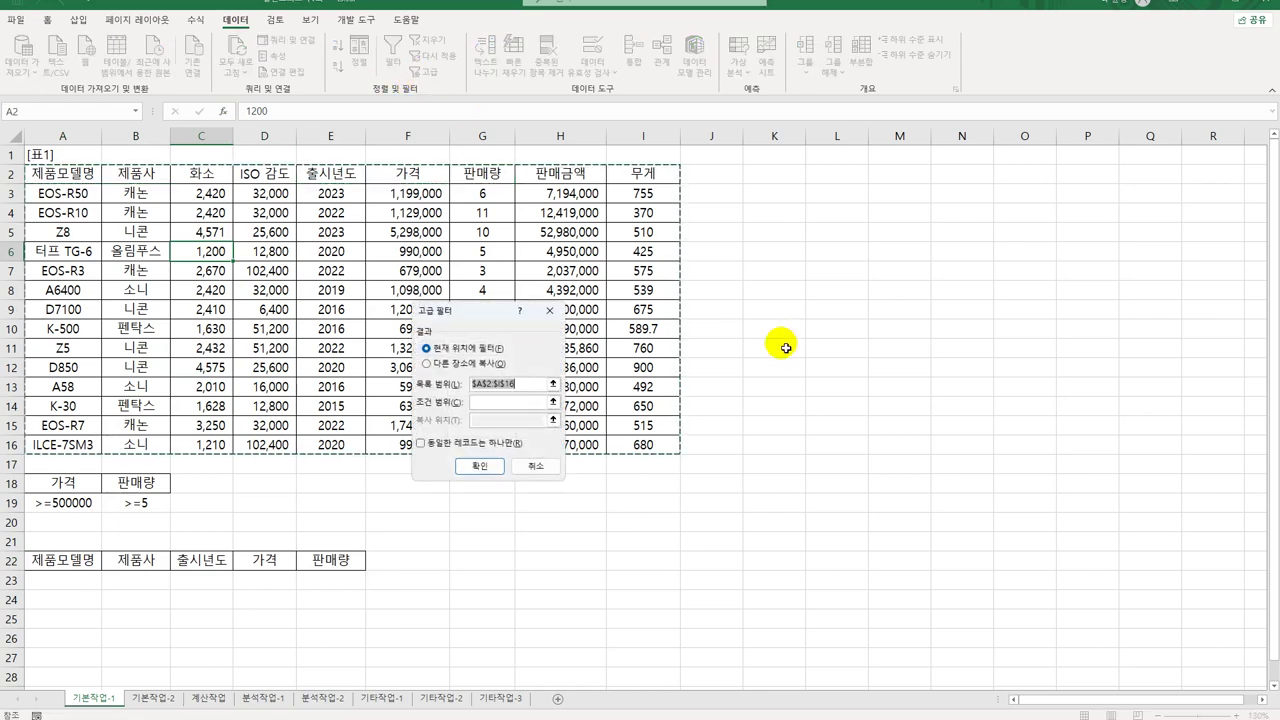
pyautogui.moveTo(460, 325); pyautogui.dragTo(763, 184)
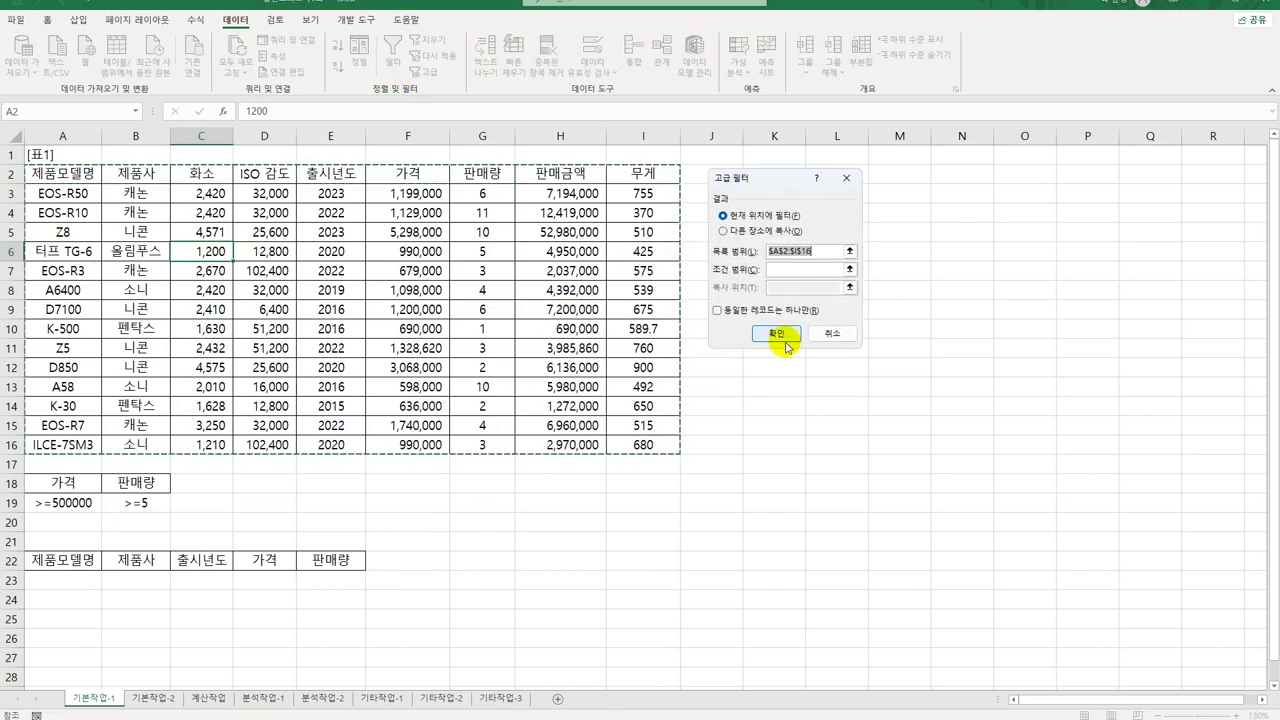
pyautogui.click(798, 270)
pyautogui.moveTo(79, 489); pyautogui.dragTo(140, 503)
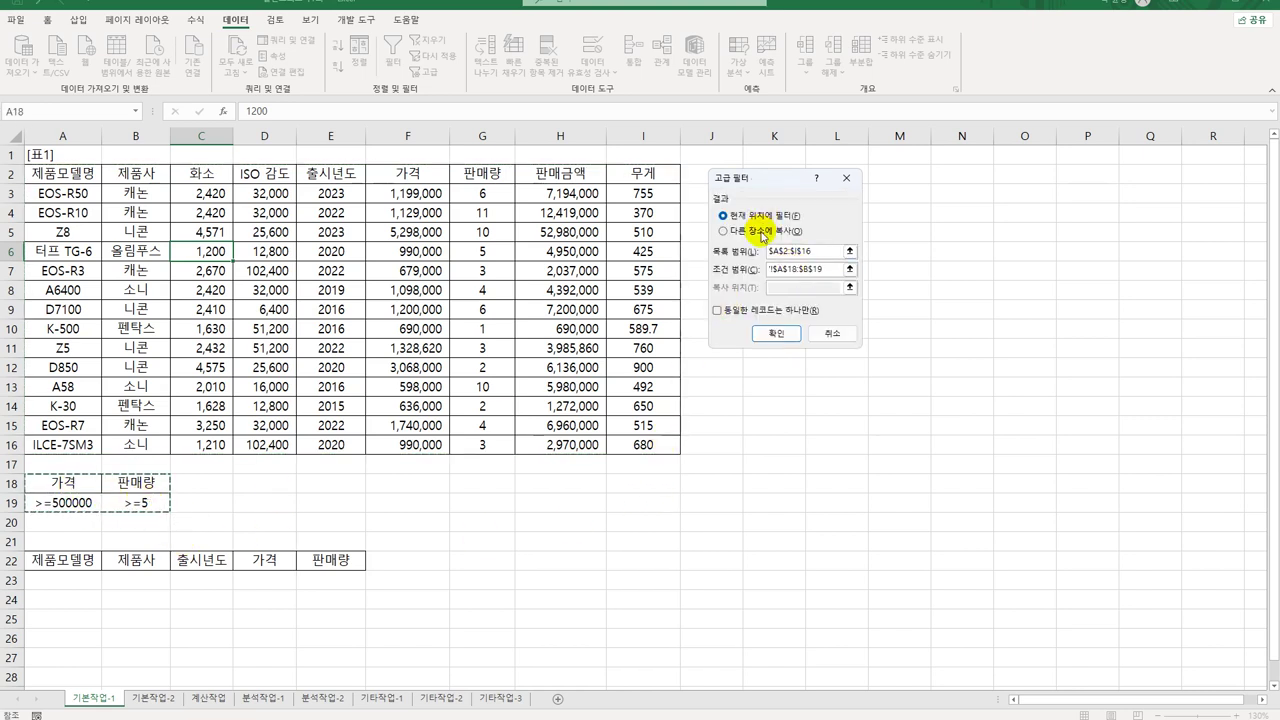
pyautogui.click(758, 231)
pyautogui.click(778, 288)
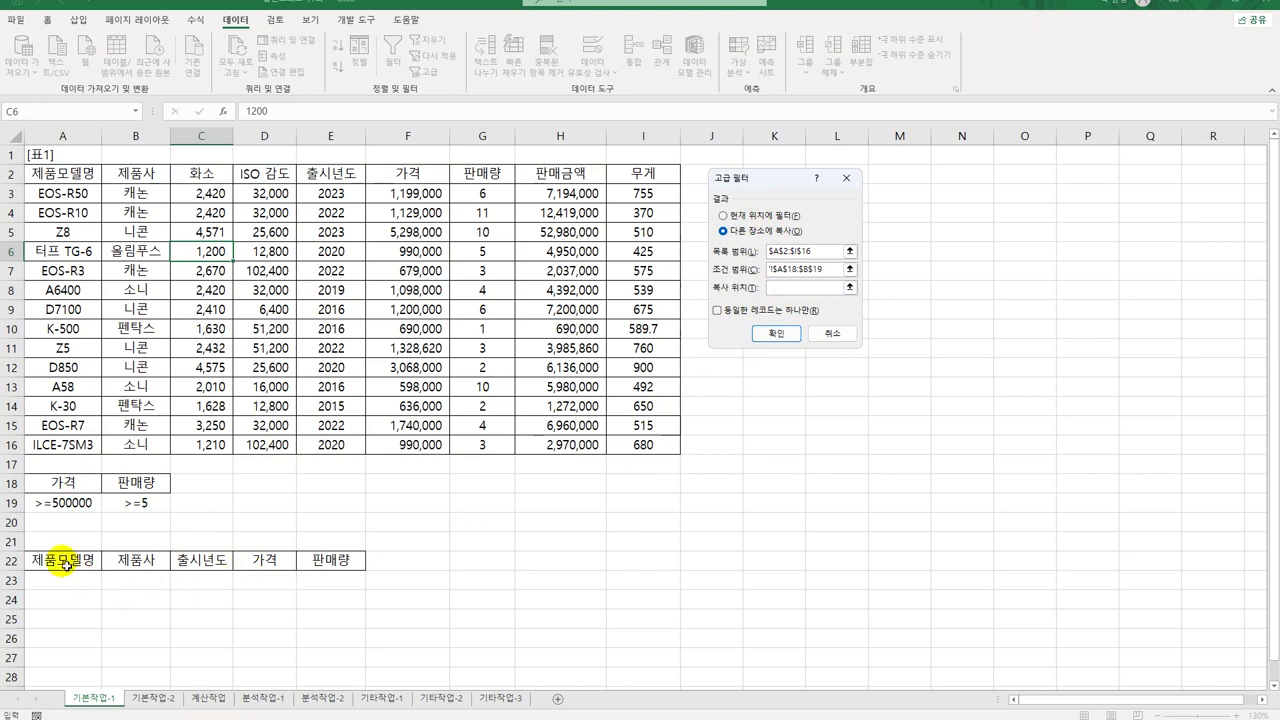
pyautogui.moveTo(62, 561); pyautogui.dragTo(326, 570)
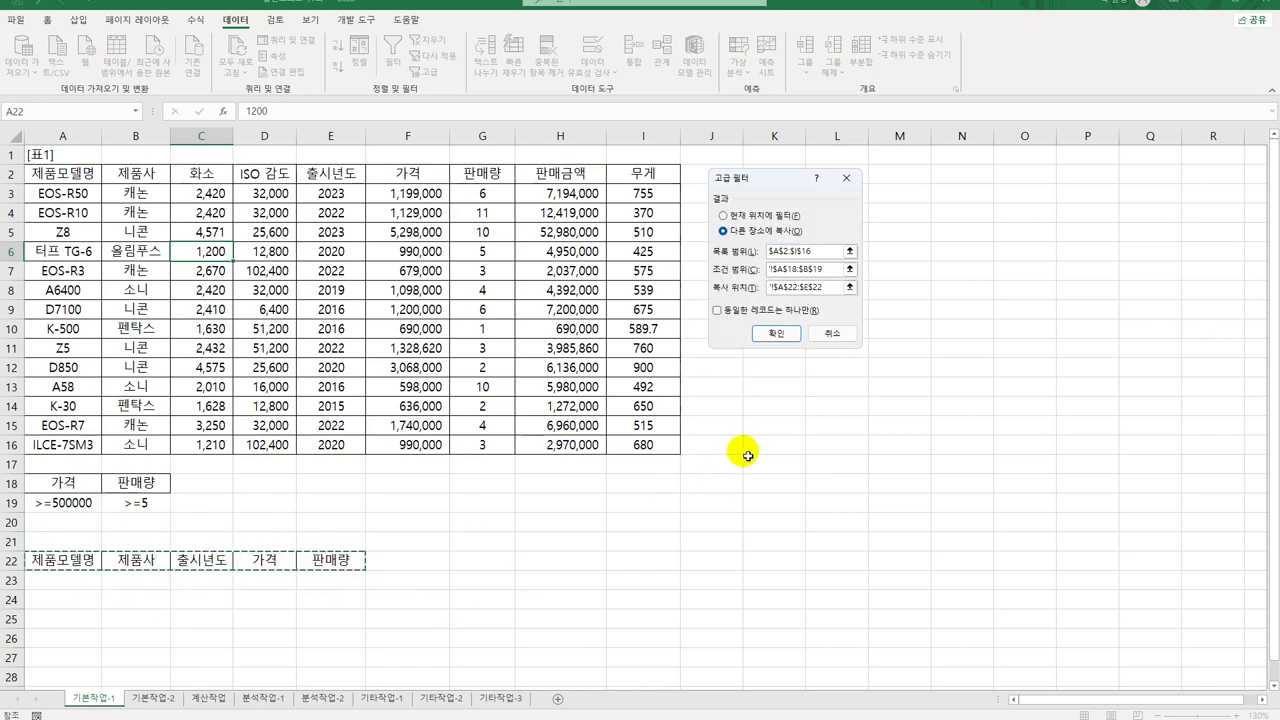
pyautogui.click(772, 334)
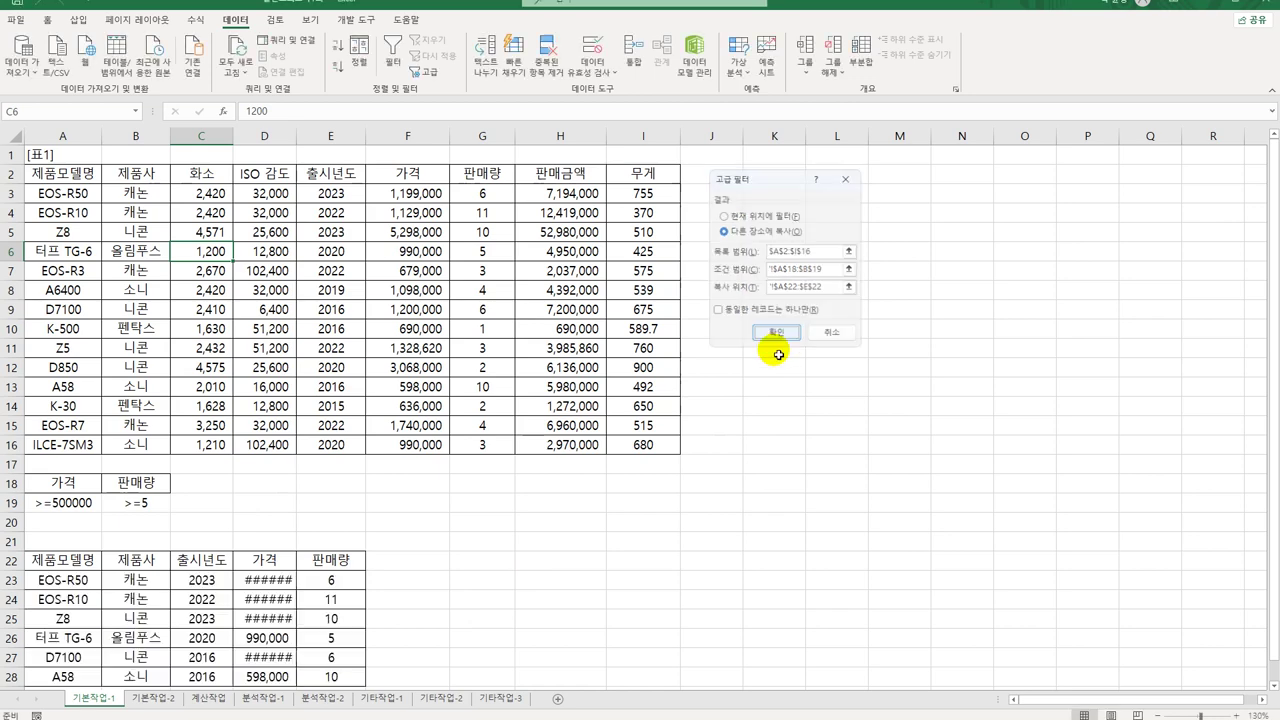
# Auto-fit the width of column D and review the extracted rows under row 22
pyautogui.doubleClick(300, 144)
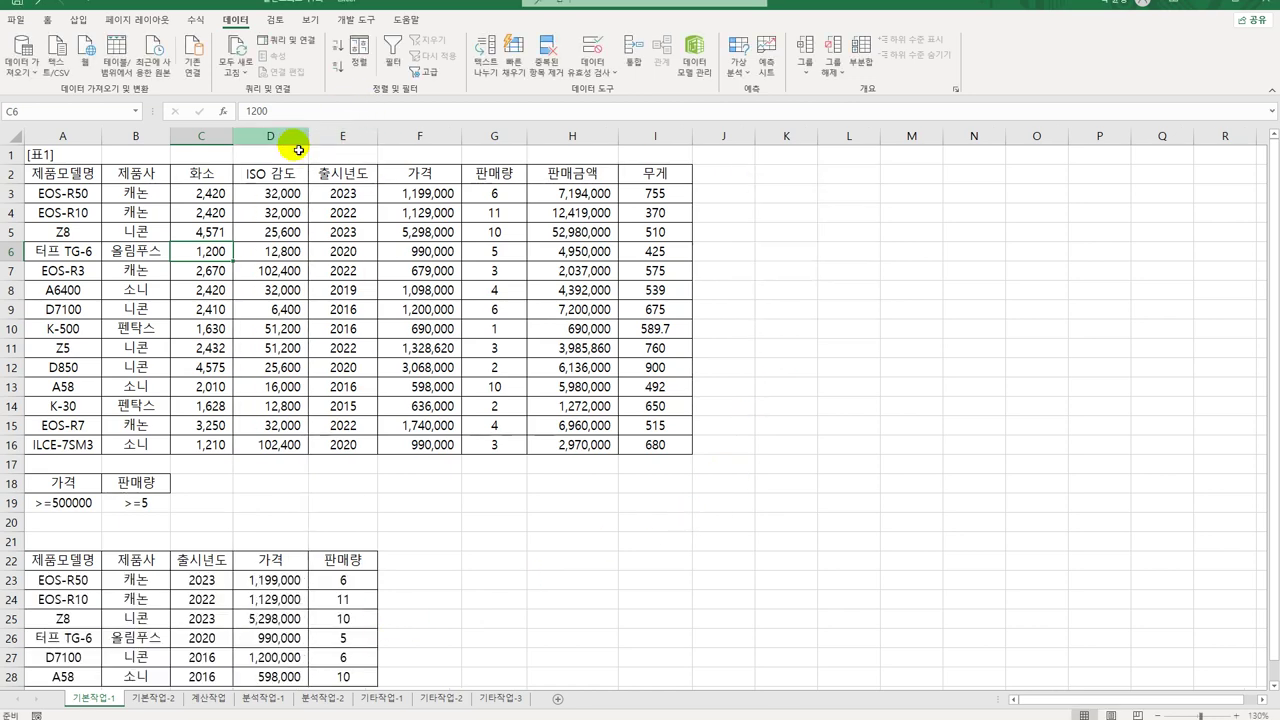
pyautogui.scroll(-3, 283, 540)
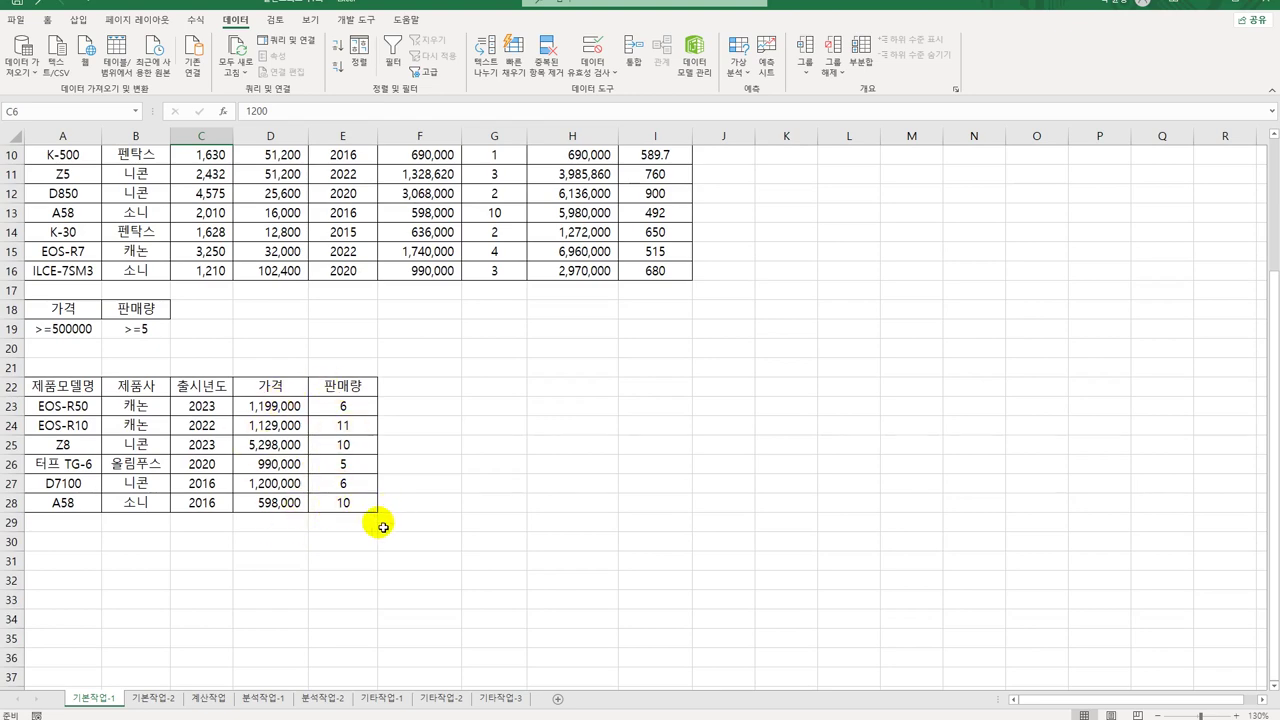
pyautogui.scroll(3, 377, 519)
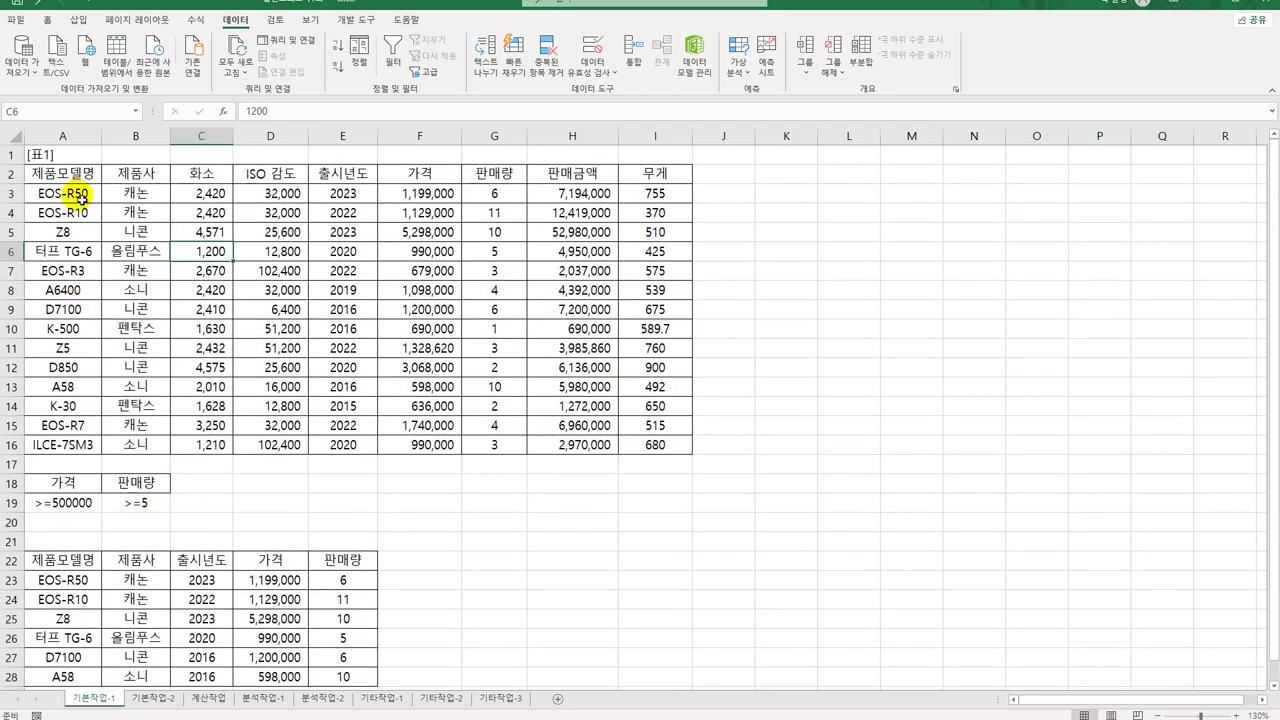
# Create a new conditional formatting rule for A3:I16 that uses a formula to determine which cells to format
pyautogui.moveTo(81, 199); pyautogui.dragTo(655, 447)
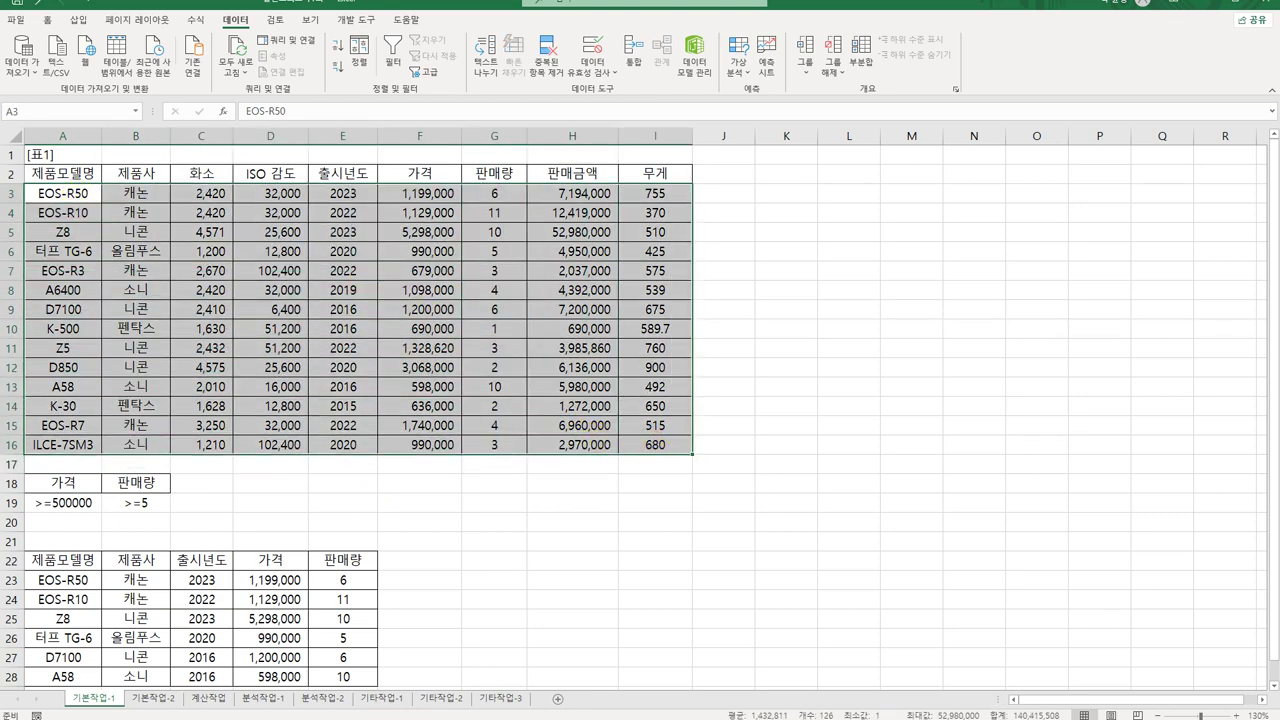
pyautogui.click(47, 19)
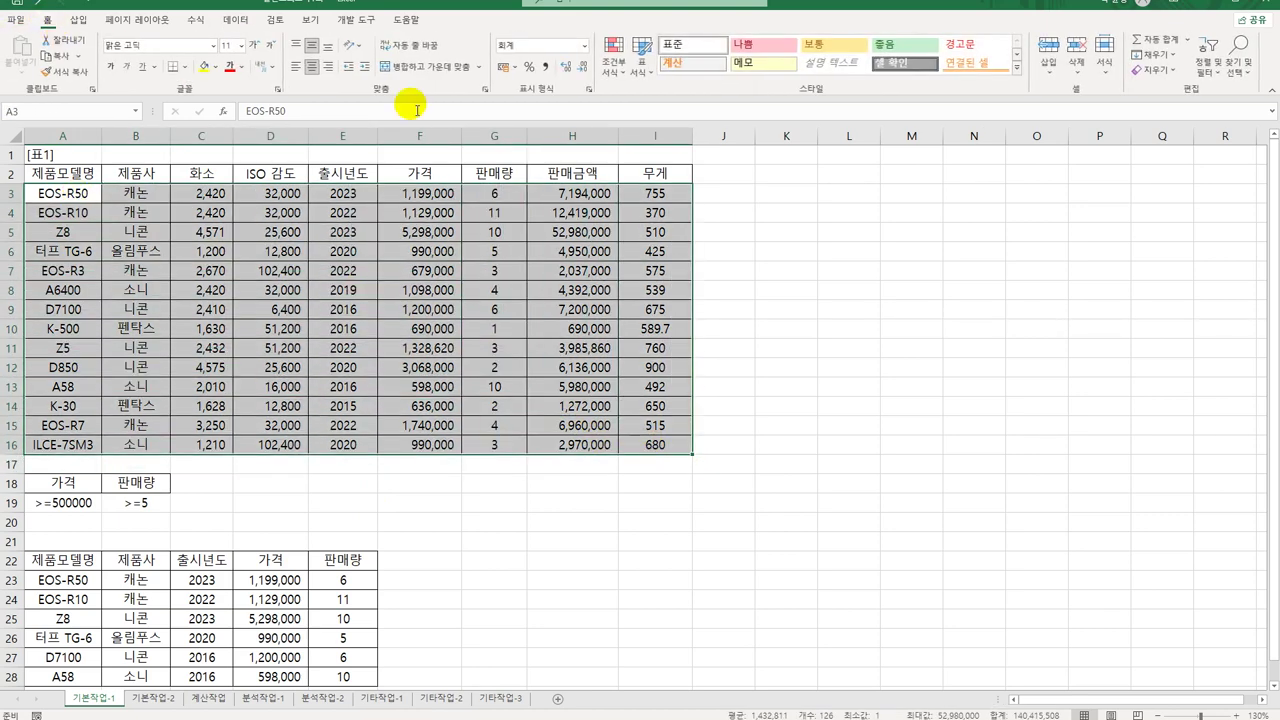
pyautogui.click(614, 66)
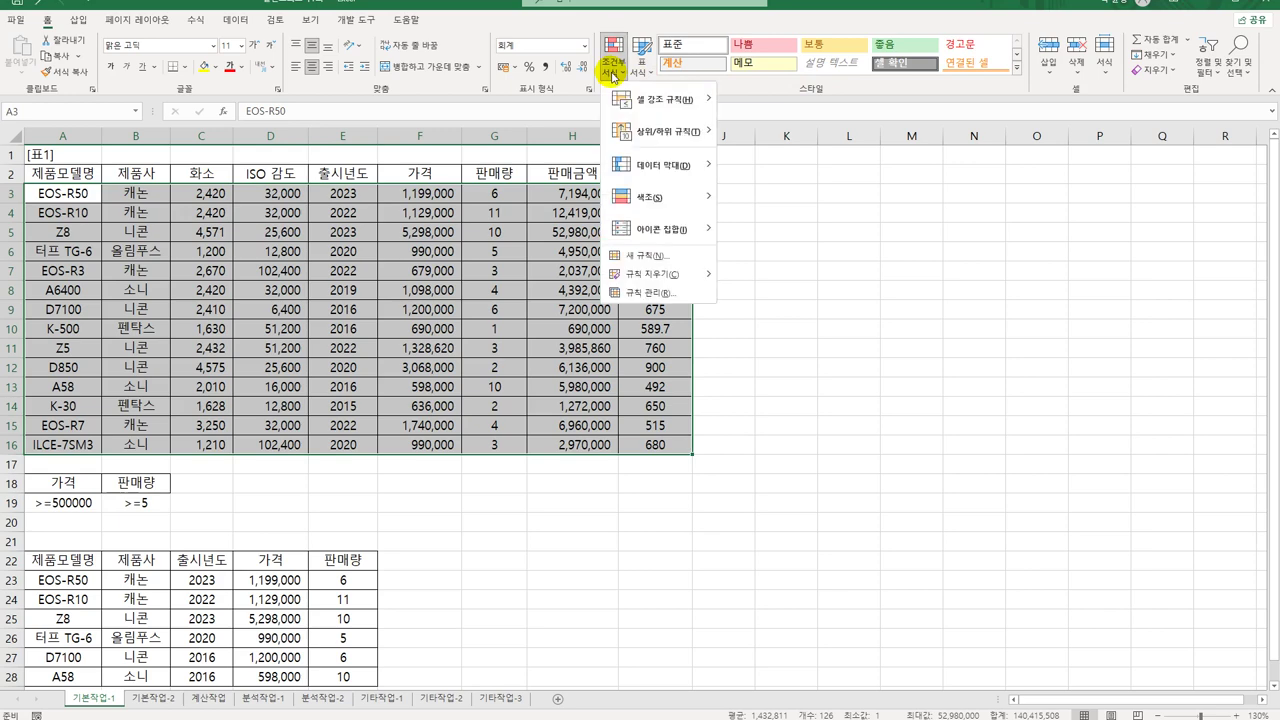
pyautogui.click(671, 258)
pyautogui.moveTo(703, 152); pyautogui.dragTo(870, 164)
pyautogui.click(778, 266)
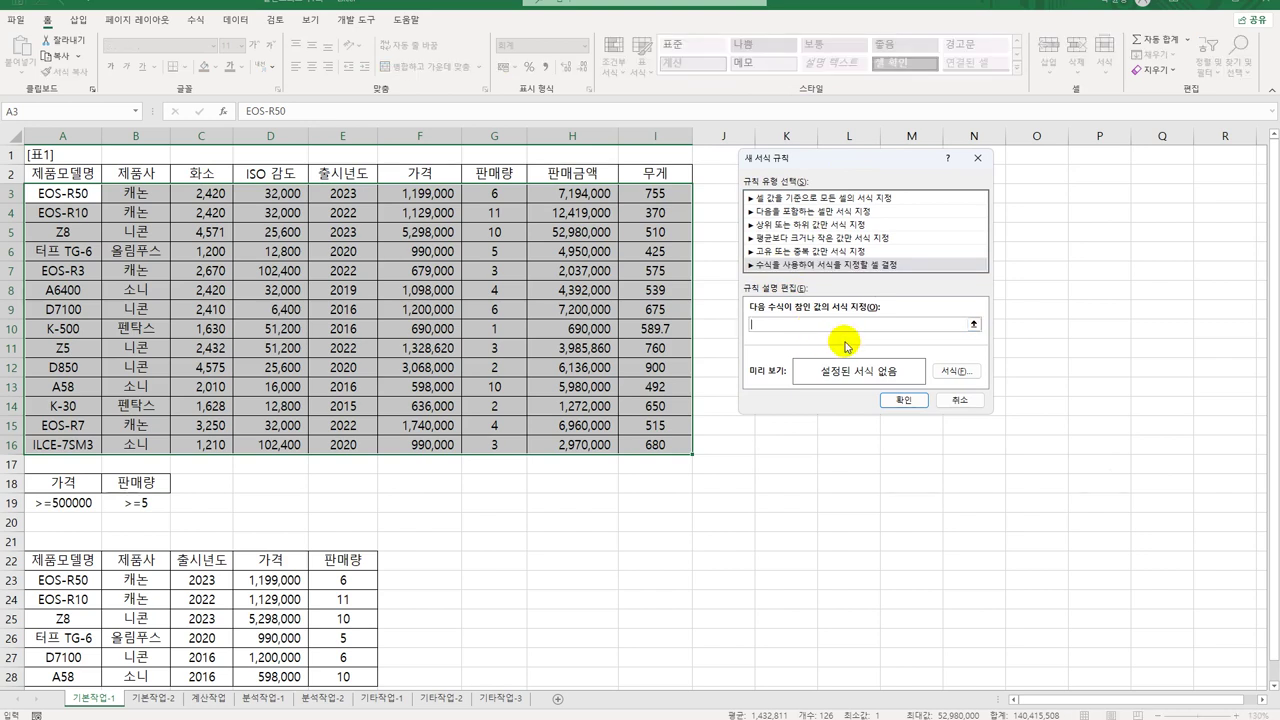
# Begin the rule formula with =and(or(left($A3,1)="D", fixing only the column of the A3 reference
pyautogui.write('=')
pyautogui.write('and(or')
pyautogui.write('(left(')
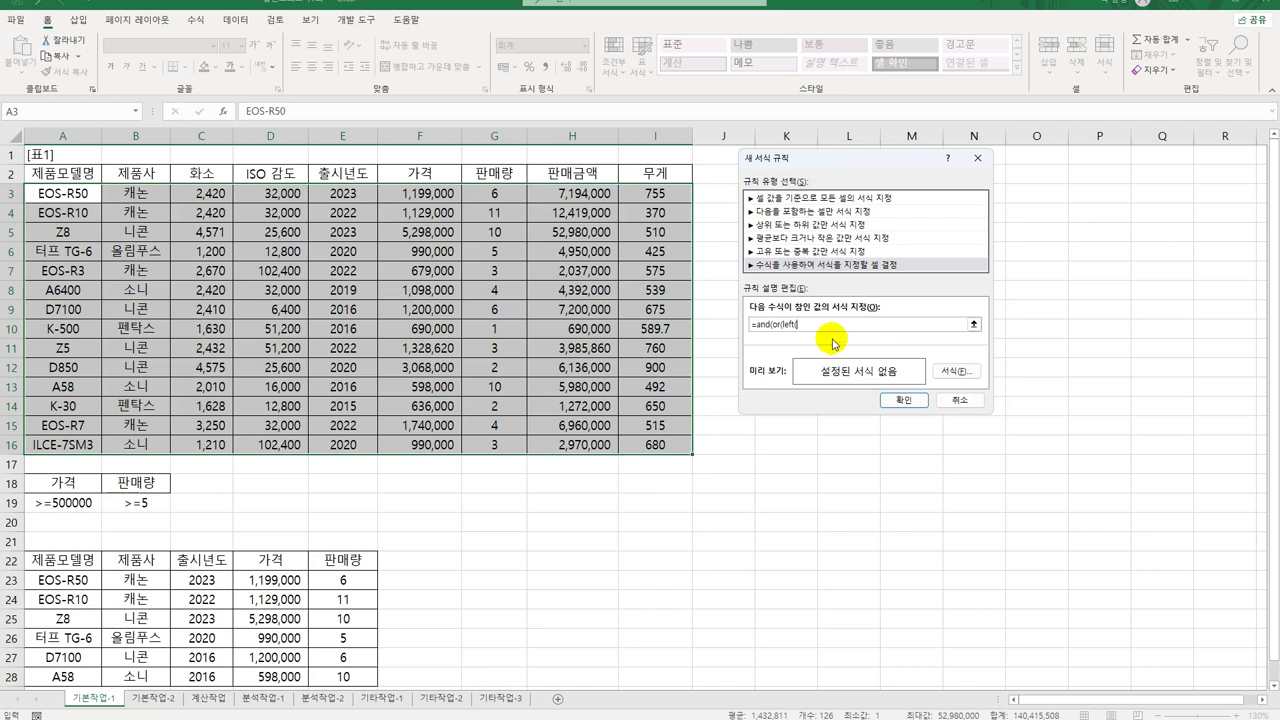
pyautogui.click(89, 202)
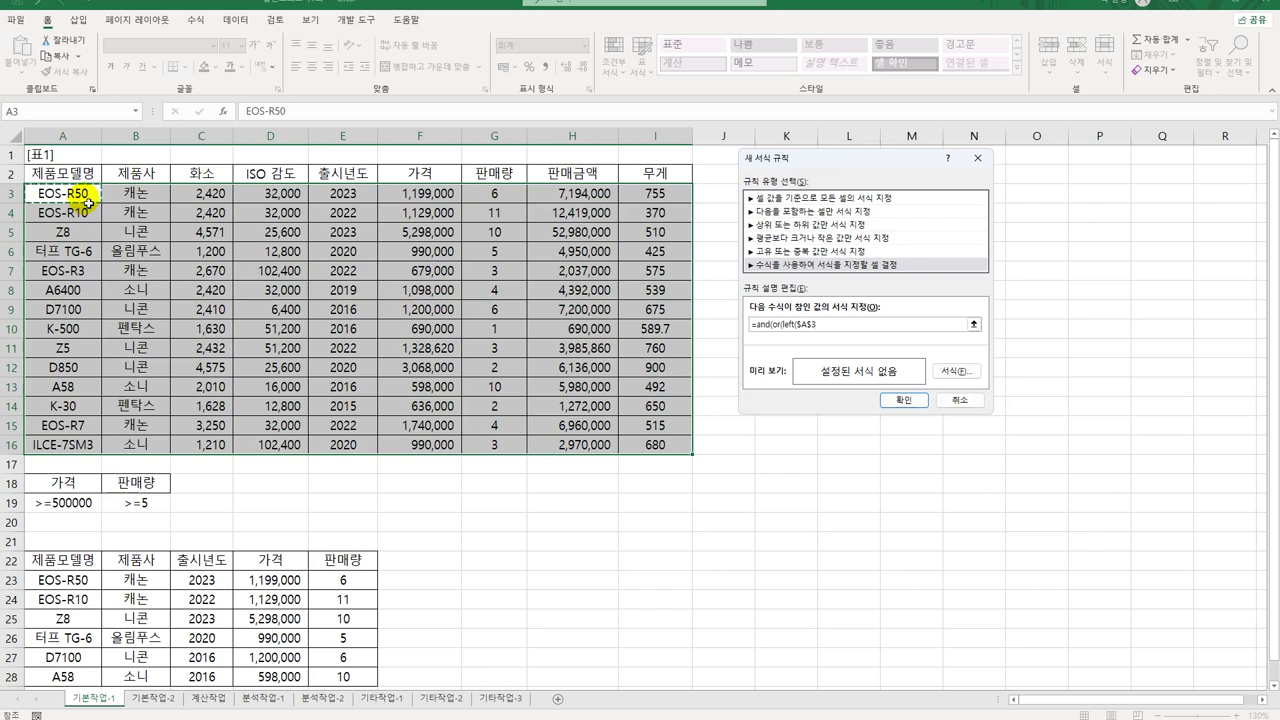
pyautogui.press('F4')
pyautogui.press('F4')
pyautogui.write(',1)=')
pyautogui.write('"D')
# Add the second OR test left($A3,1)="E" to the rule formula, fixing only the column of A3, and close the OR function
pyautogui.write(',left')
pyautogui.write('(')
pyautogui.click(88, 203)
pyautogui.press('F4')
pyautogui.press('F4')
pyautogui.write(',1')
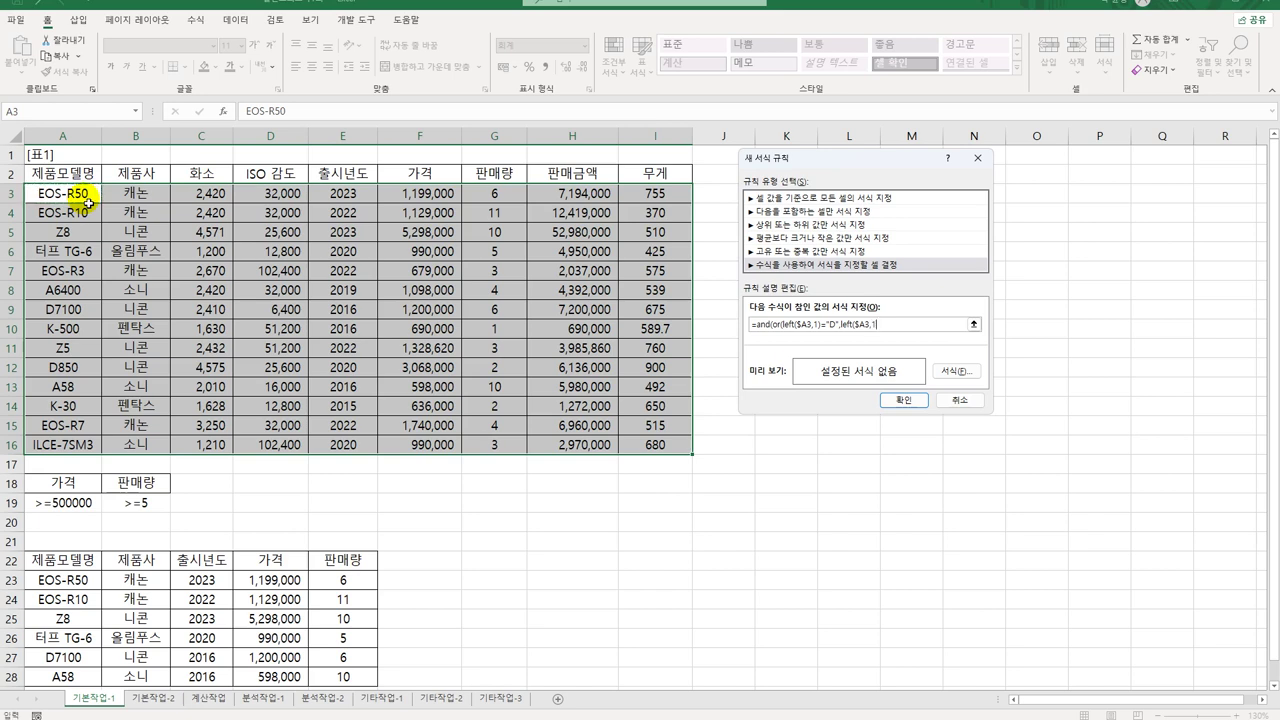
pyautogui.write(')="E"),')
# Complete the rule formula with the price condition $F3>=1500000, fixing only the column of F3, and close the AND function
pyautogui.click(405, 197)
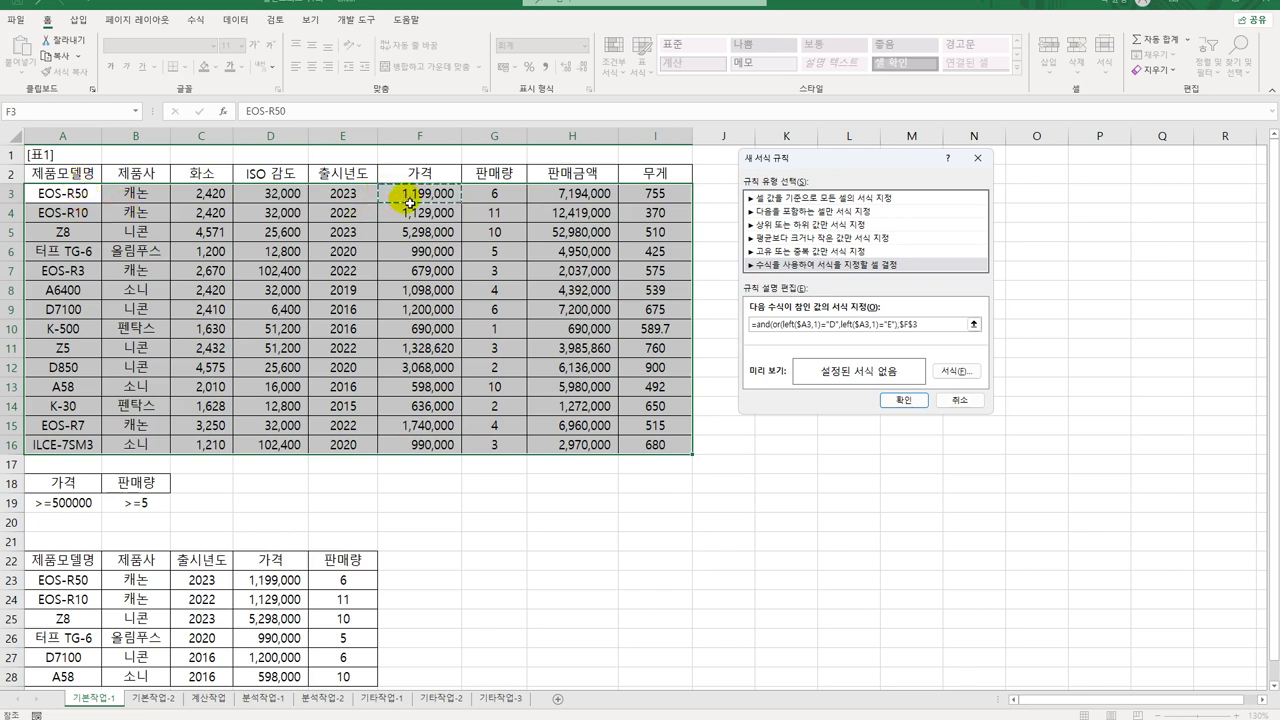
pyautogui.press('F4')
pyautogui.press('F4')
pyautogui.write('>=1500000)')
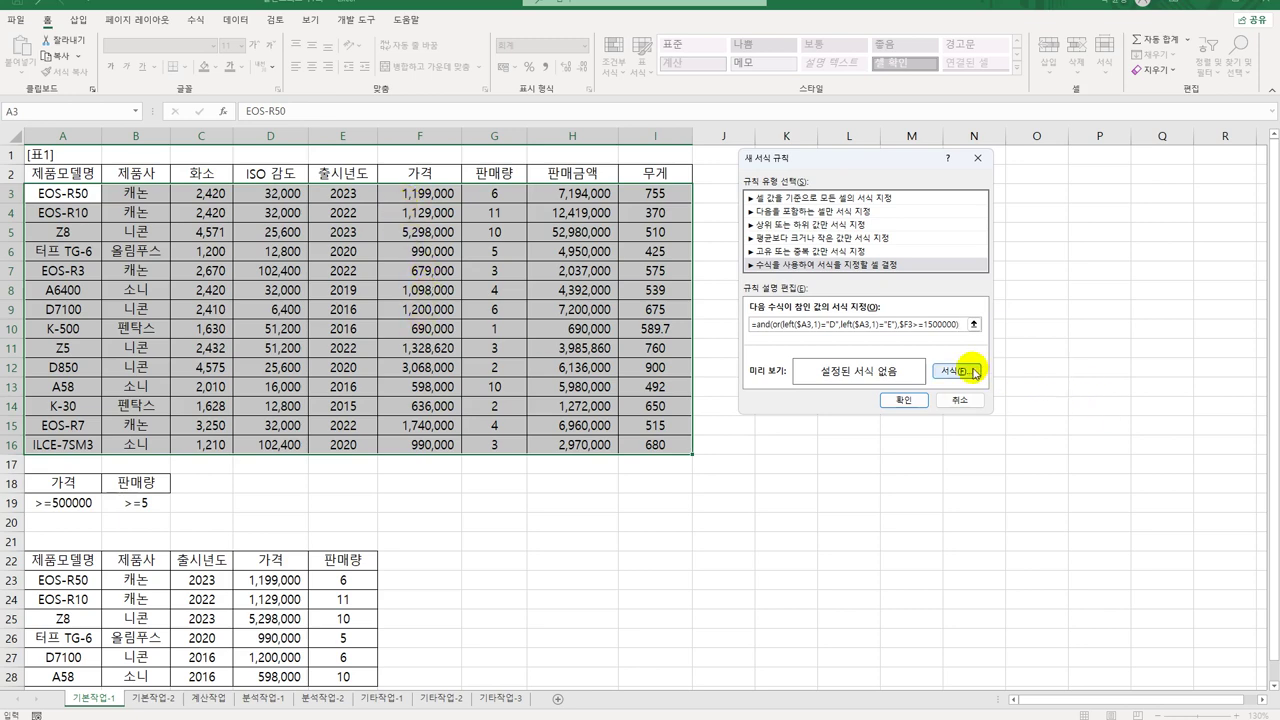
# Give the rule a bold (굵게) font style in standard red and apply it to the table
pyautogui.click(957, 371)
pyautogui.moveTo(822, 80); pyautogui.dragTo(558, 190)
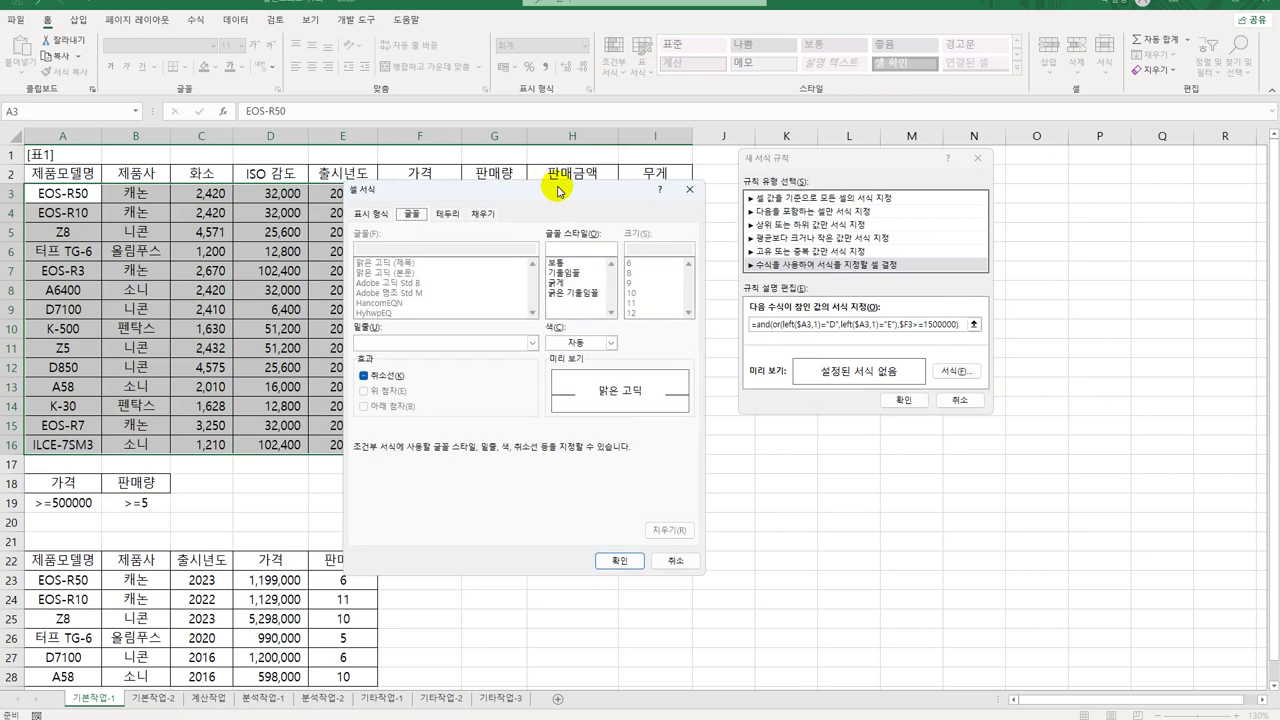
pyautogui.click(556, 283)
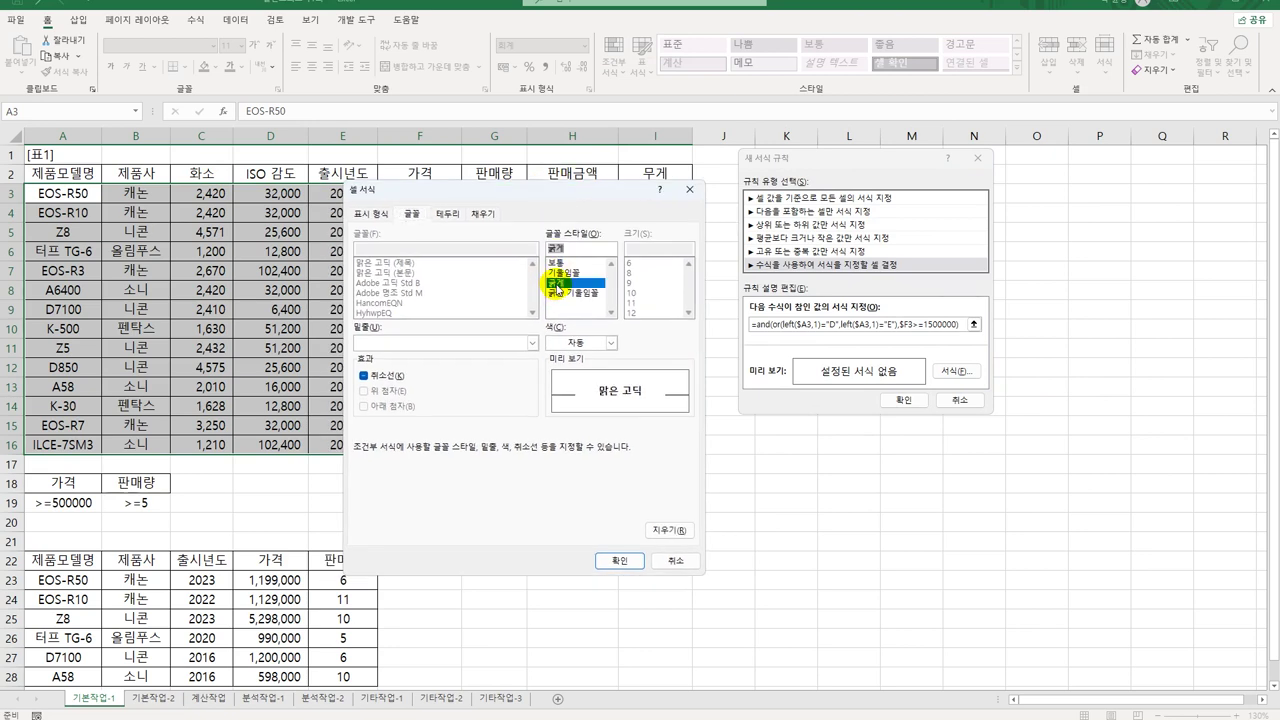
pyautogui.click(612, 342)
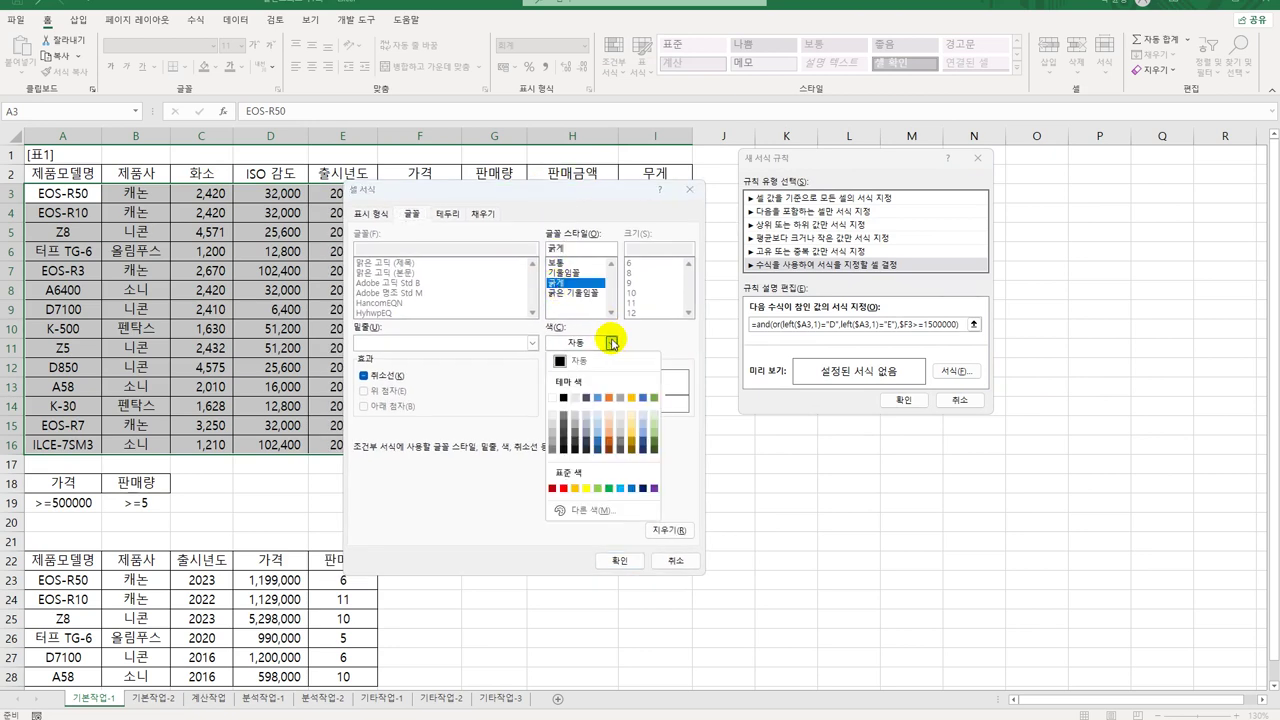
pyautogui.click(563, 488)
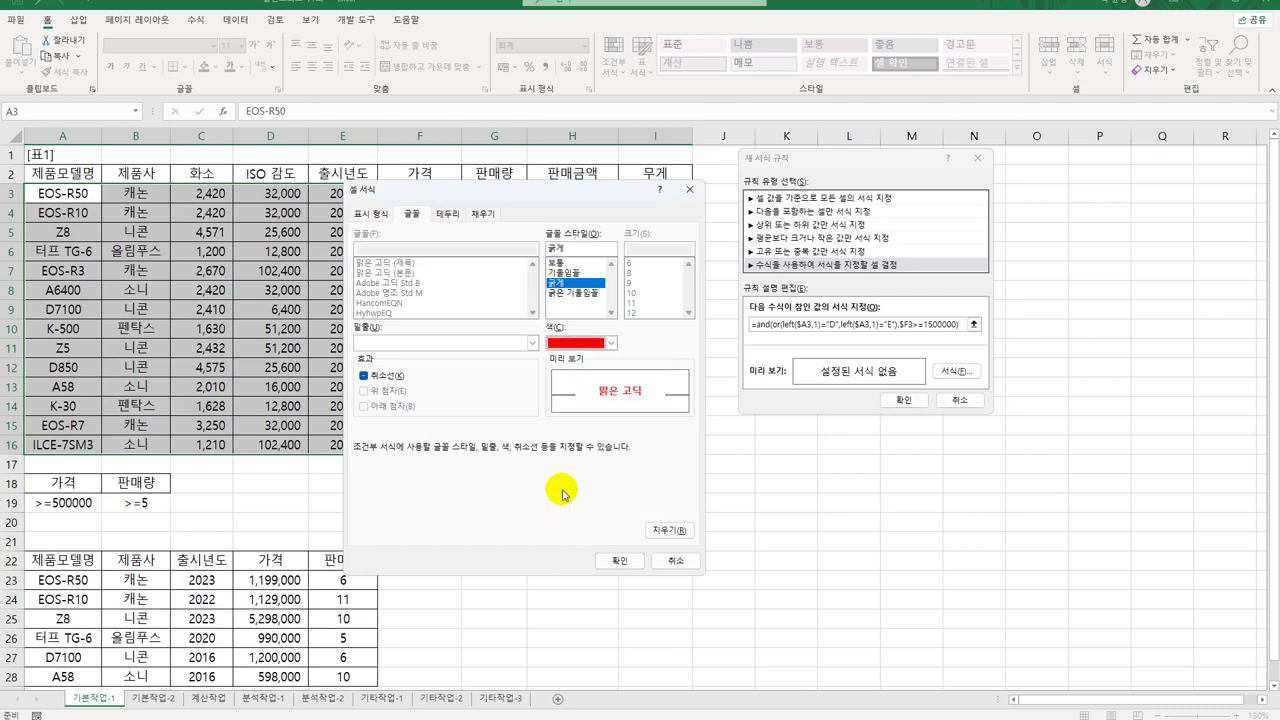
pyautogui.click(619, 560)
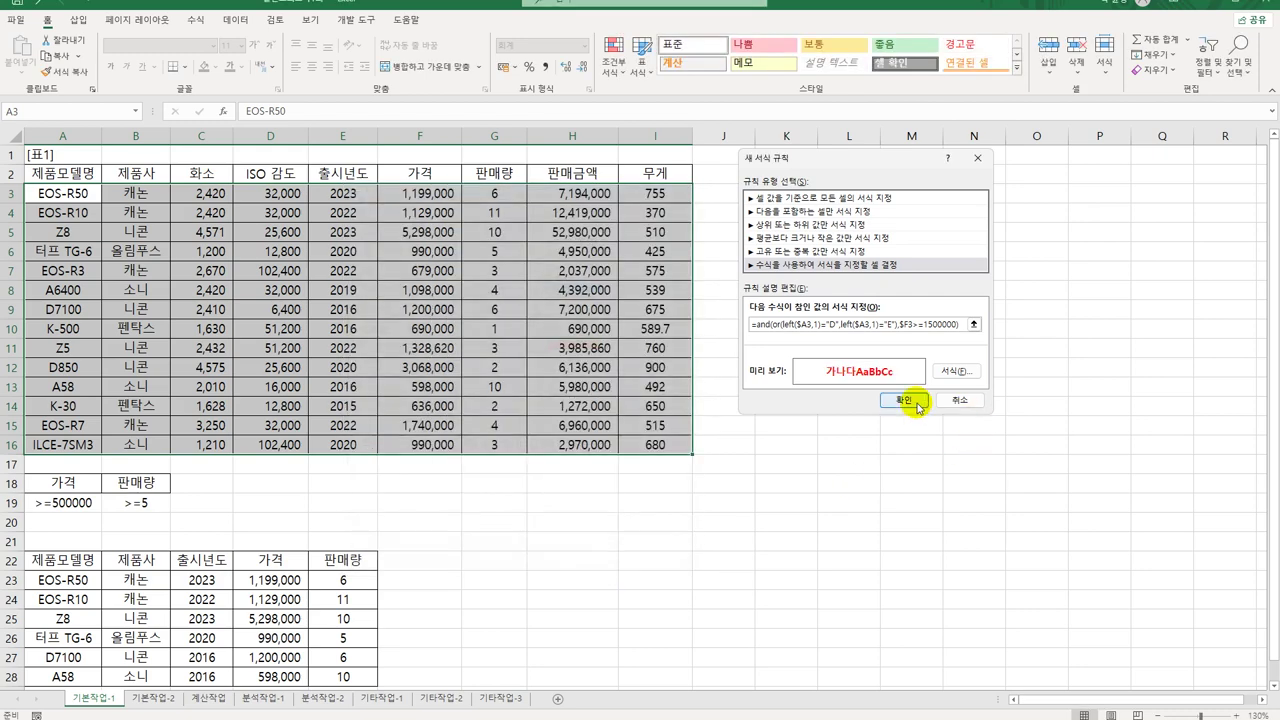
pyautogui.click(905, 400)
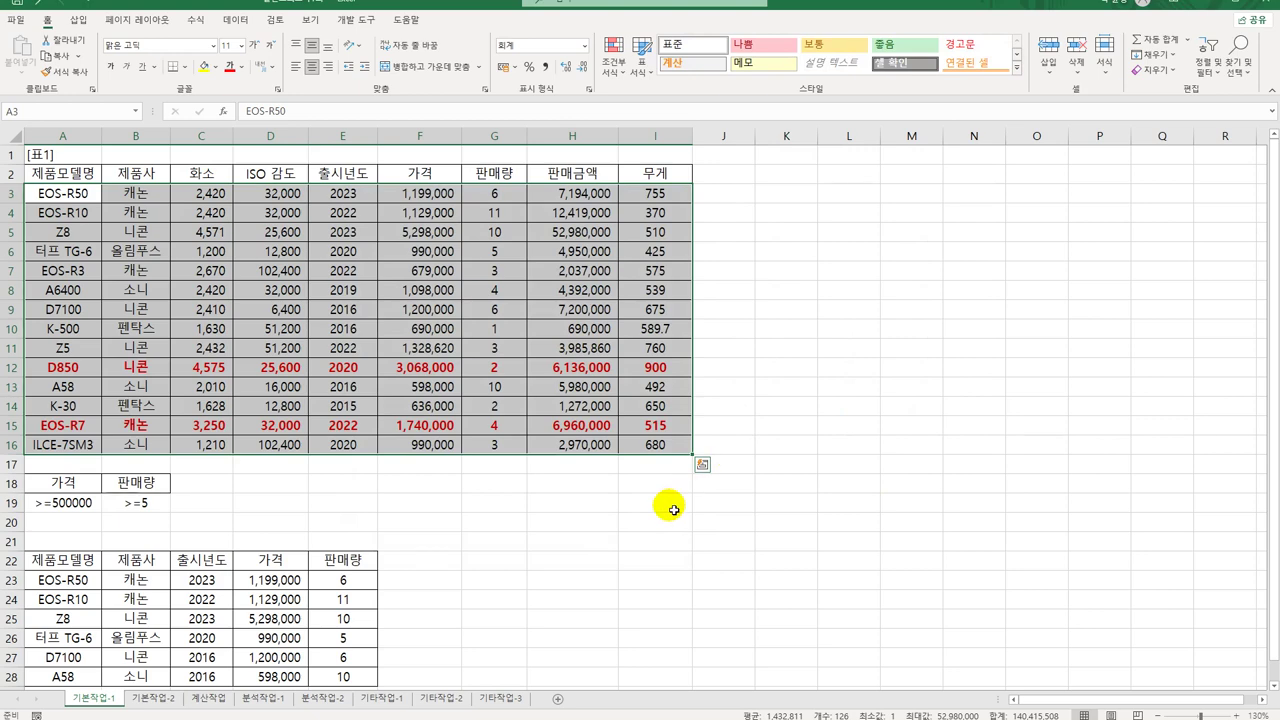
# Show the 기본작업-2 sheet in page break preview at 100% zoom
pyautogui.click(163, 697)
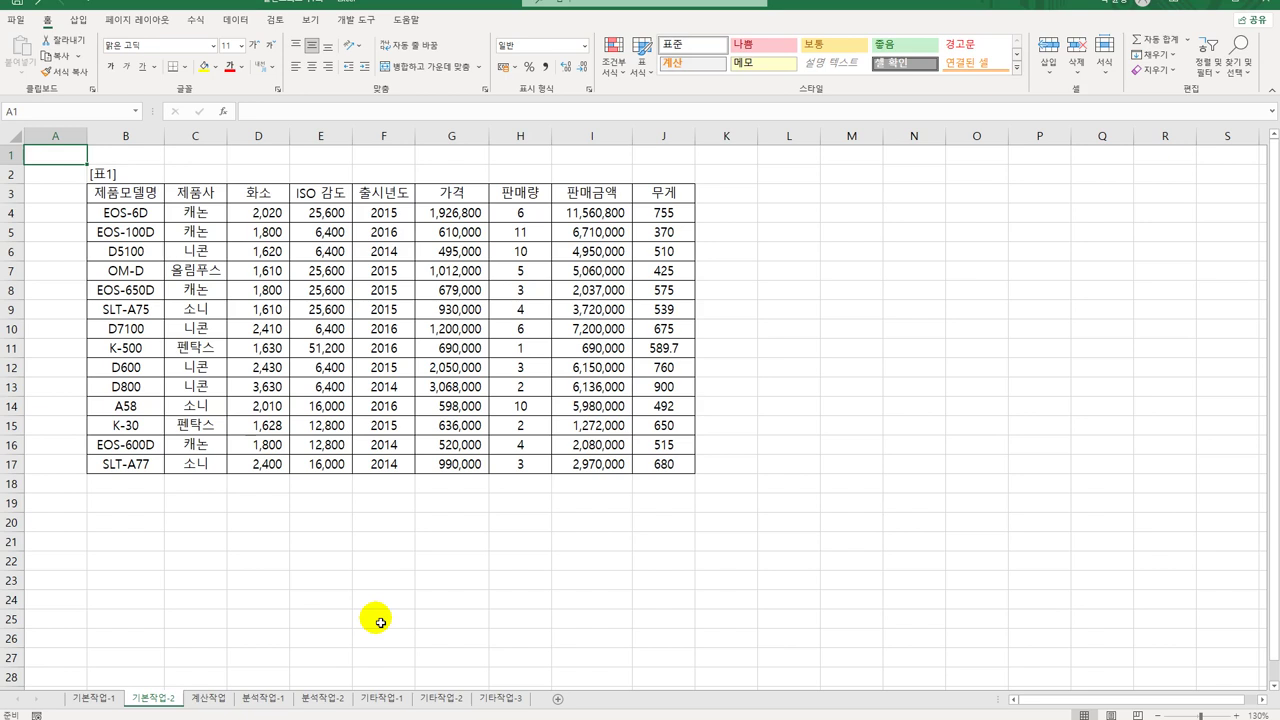
pyautogui.click(312, 21)
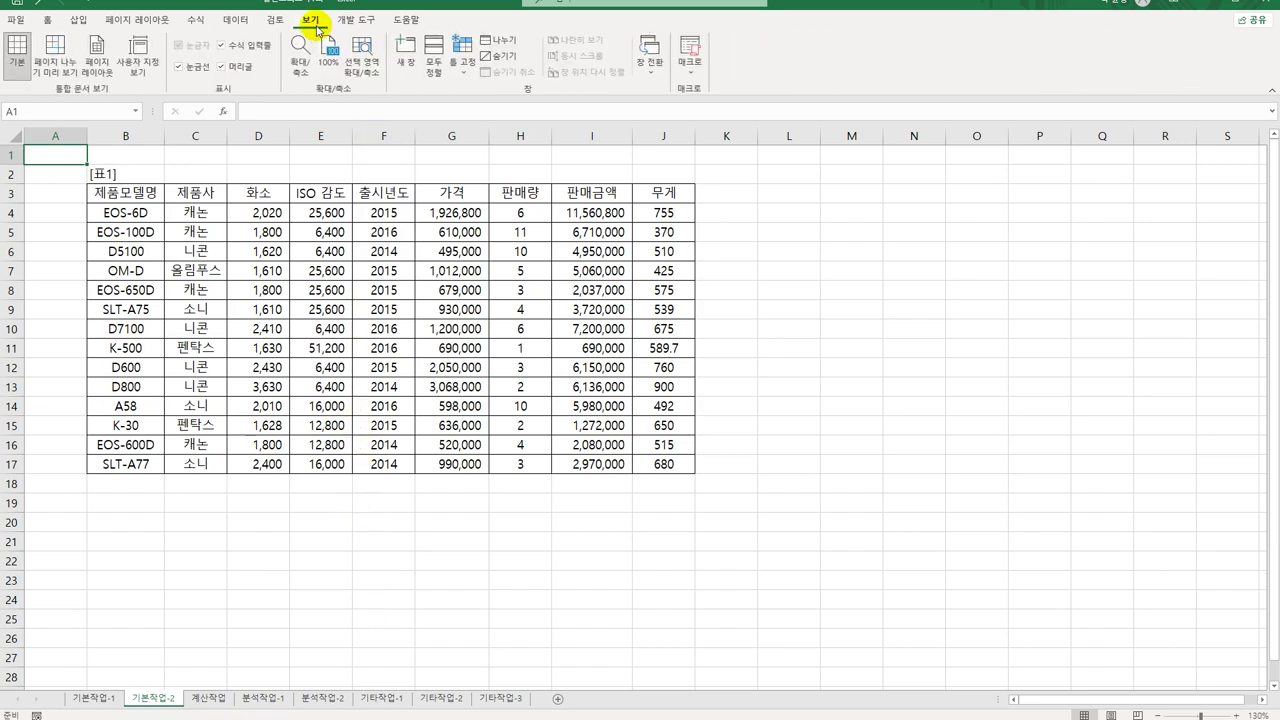
pyautogui.click(55, 62)
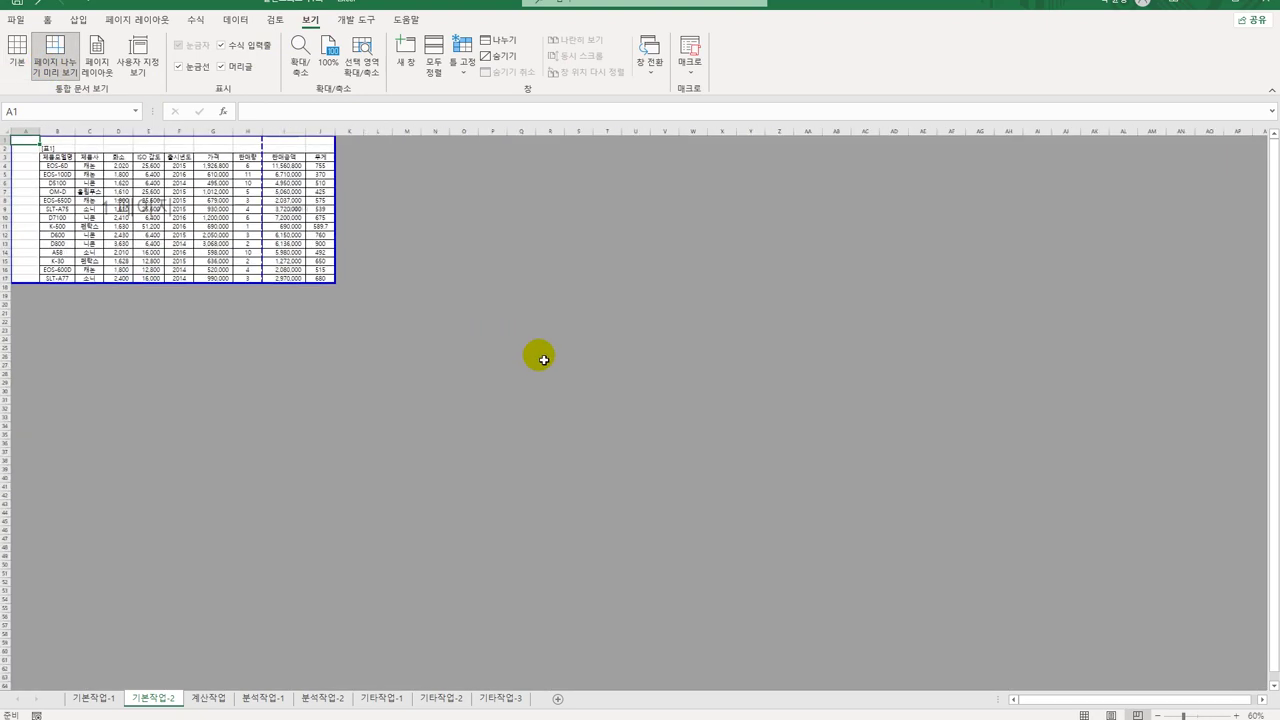
pyautogui.click(330, 60)
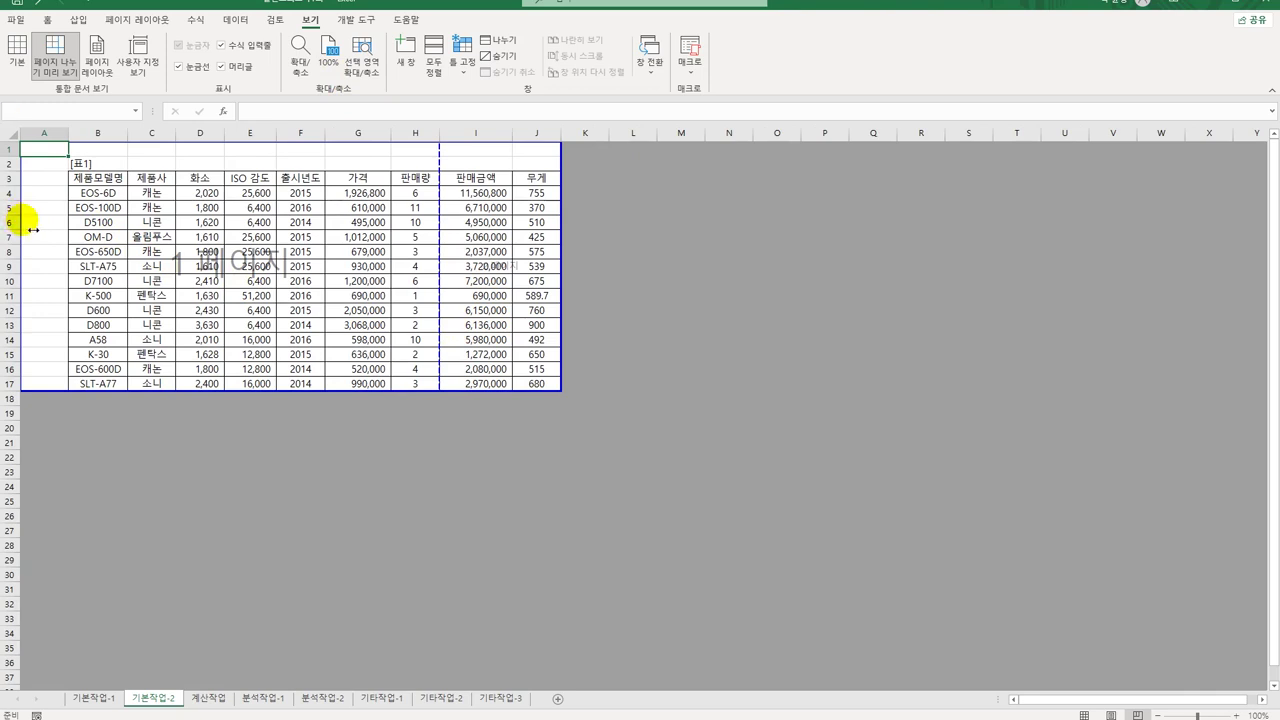
# Adjust the page boundaries so that only B2:J17 prints, and remove the vertical page break between columns H and I
pyautogui.moveTo(20, 222); pyautogui.dragTo(117, 272)
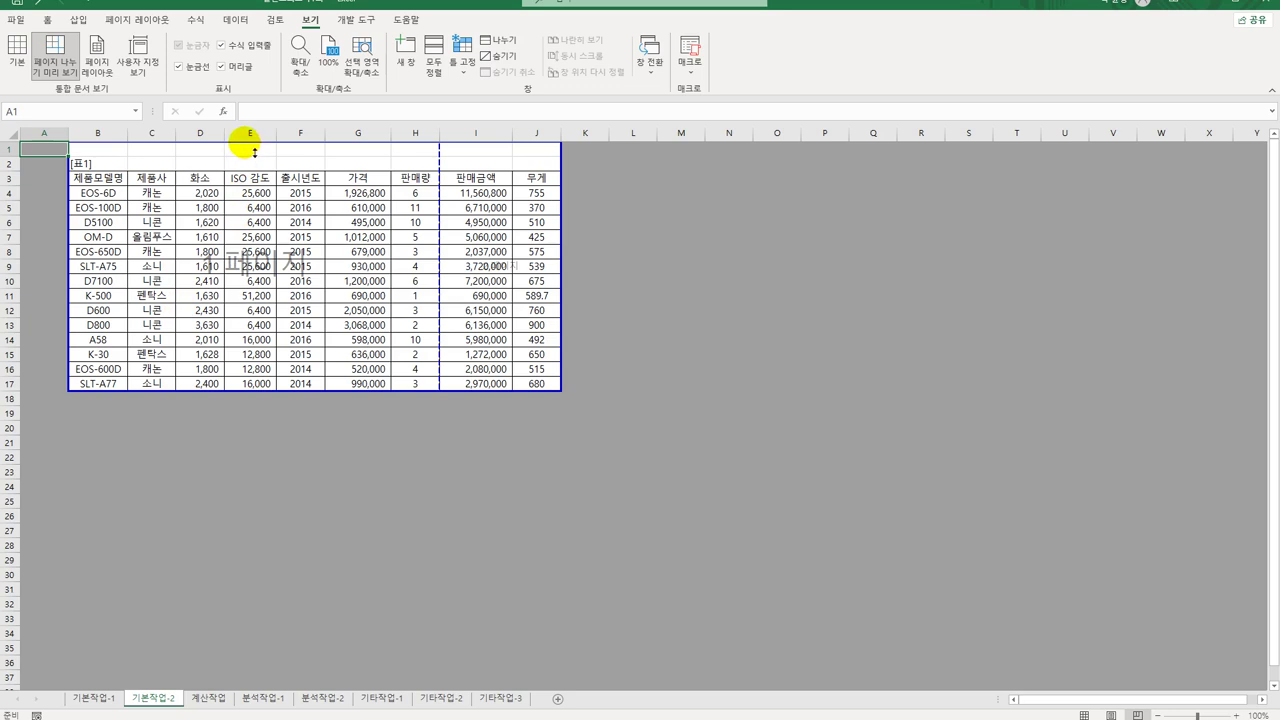
pyautogui.moveTo(254, 152); pyautogui.dragTo(255, 166)
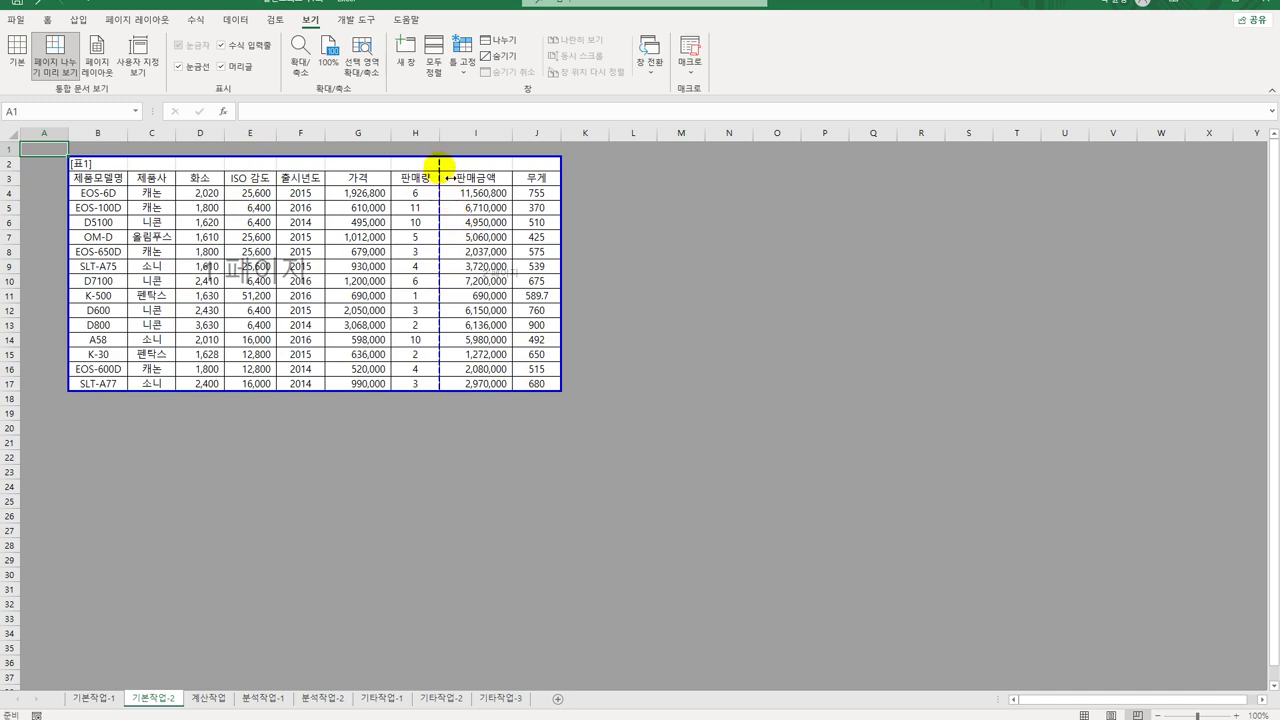
pyautogui.moveTo(440, 170); pyautogui.dragTo(586, 180)
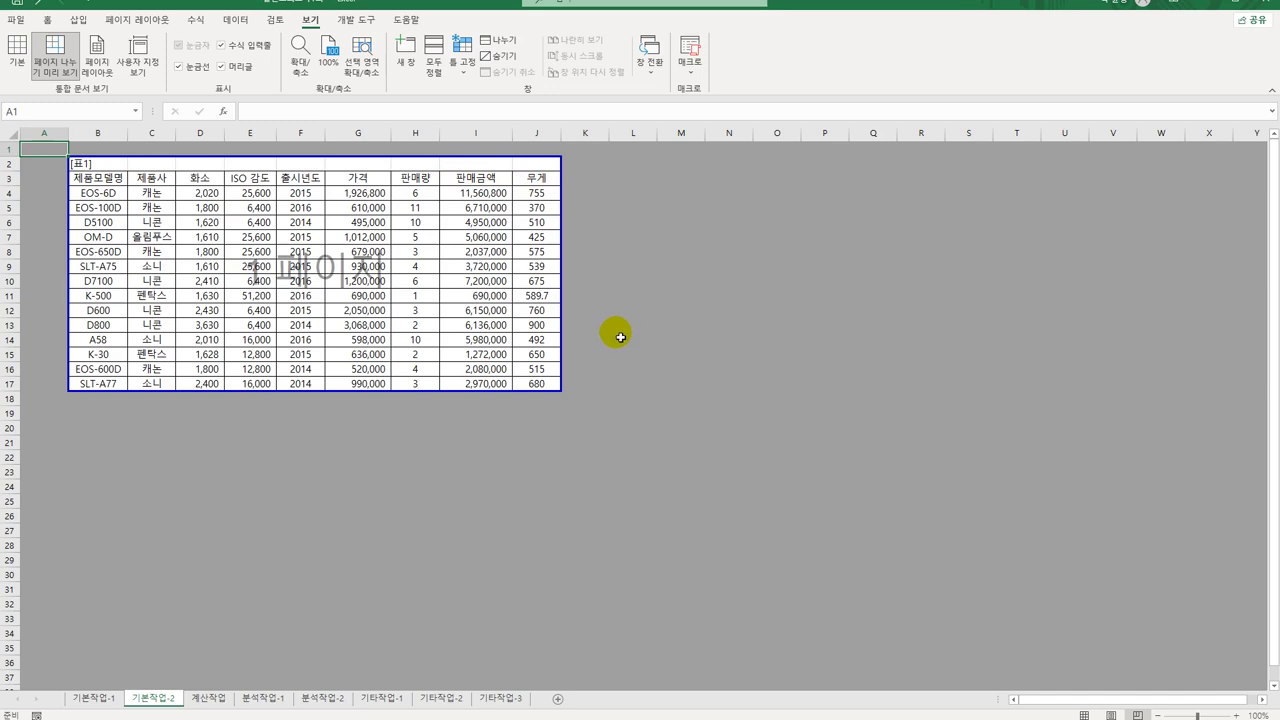
# Set the cell protection of the weight values J4:J17 to both locked (잠금) and hidden (숨김)
pyautogui.moveTo(540, 195); pyautogui.dragTo(544, 390)
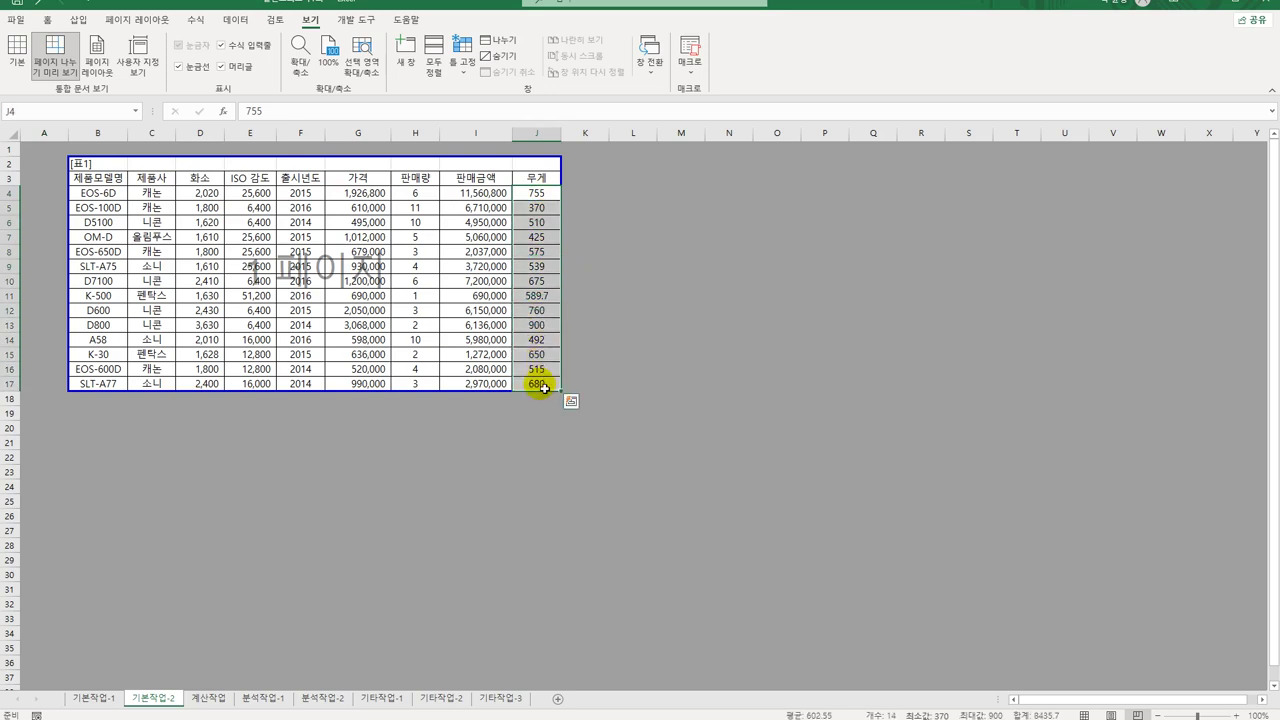
pyautogui.rightClick(541, 204)
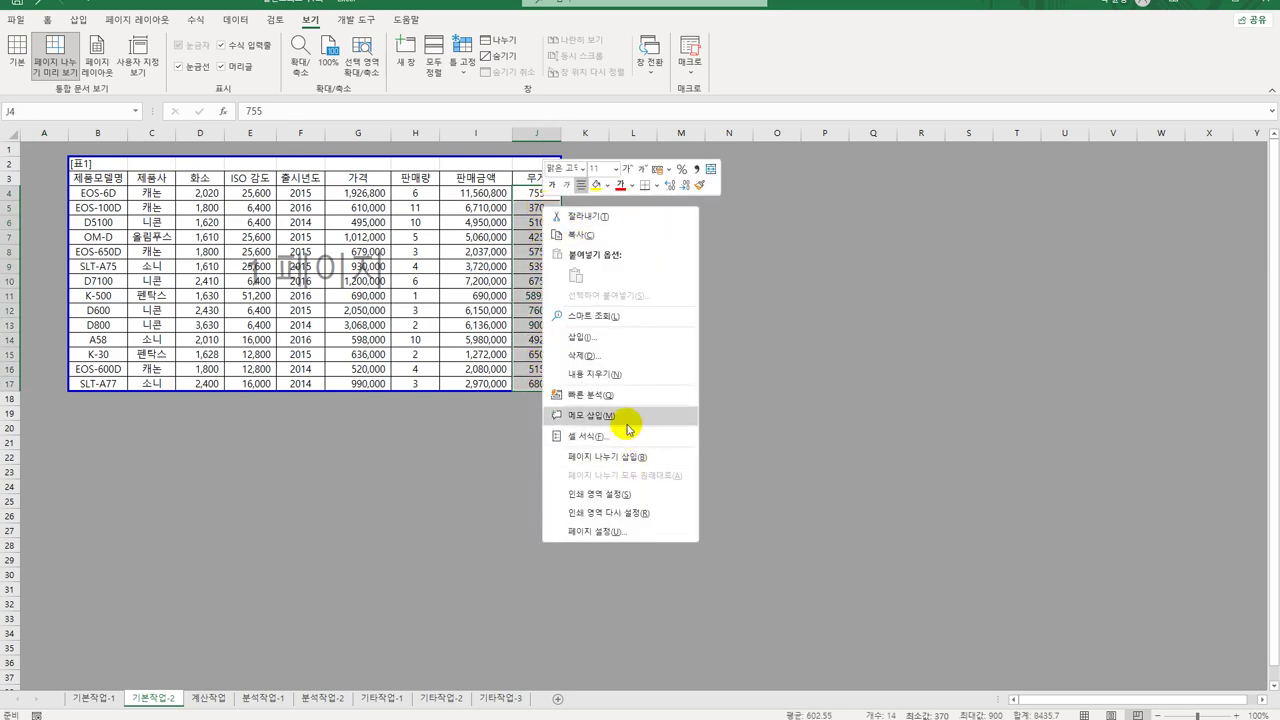
pyautogui.click(620, 436)
pyautogui.click(655, 277)
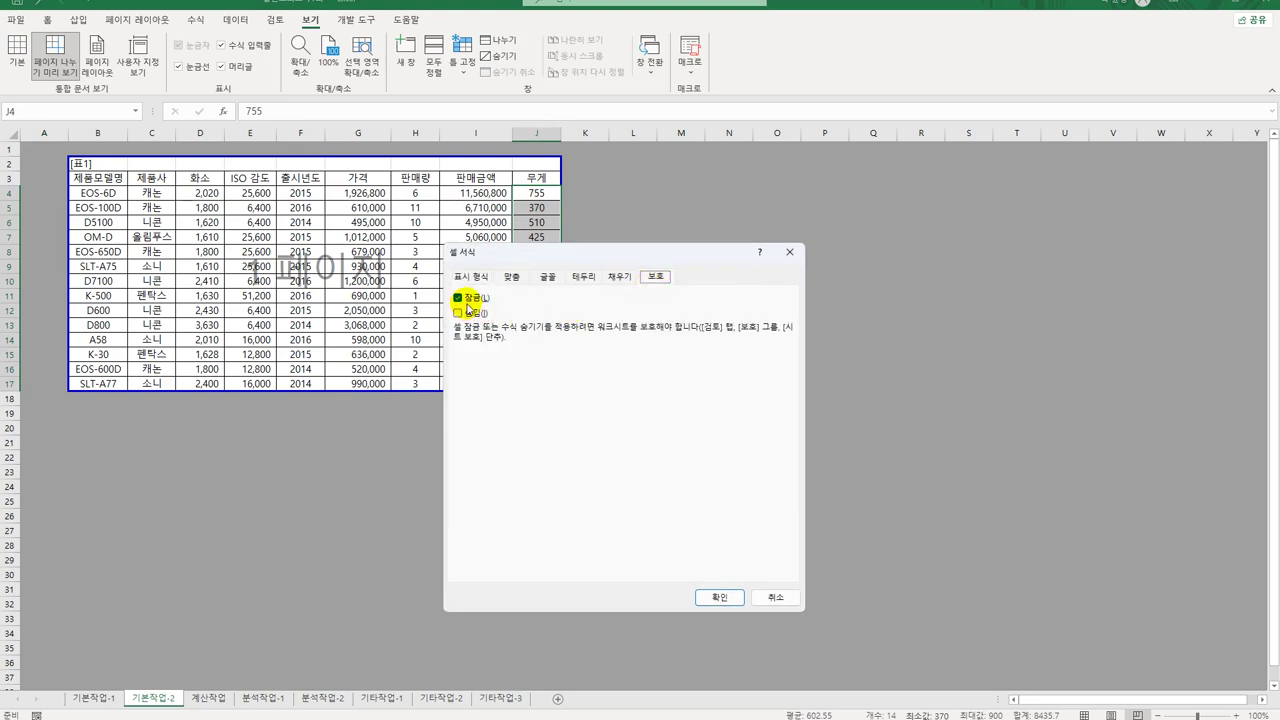
pyautogui.click(466, 313)
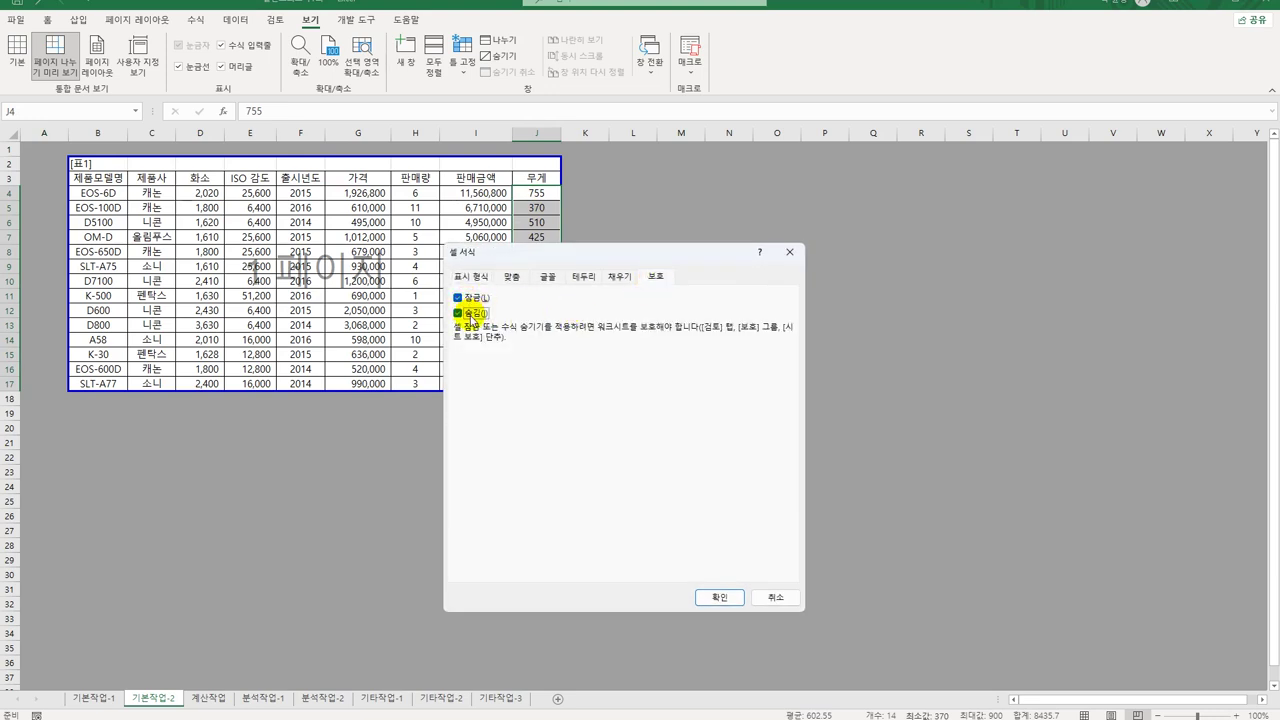
pyautogui.click(719, 598)
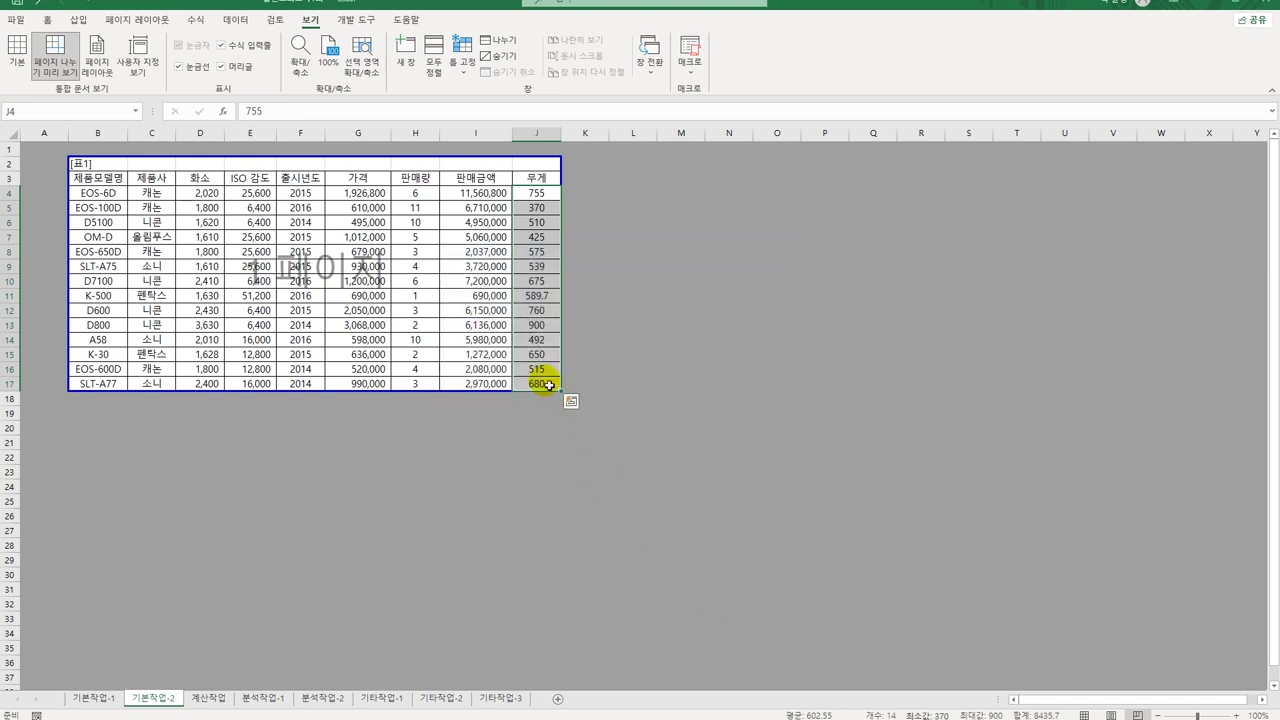
# Protect the 기본작업-2 sheet without a password, allowing only the selection of locked and unlocked cells
pyautogui.click(537, 383)
pyautogui.click(276, 20)
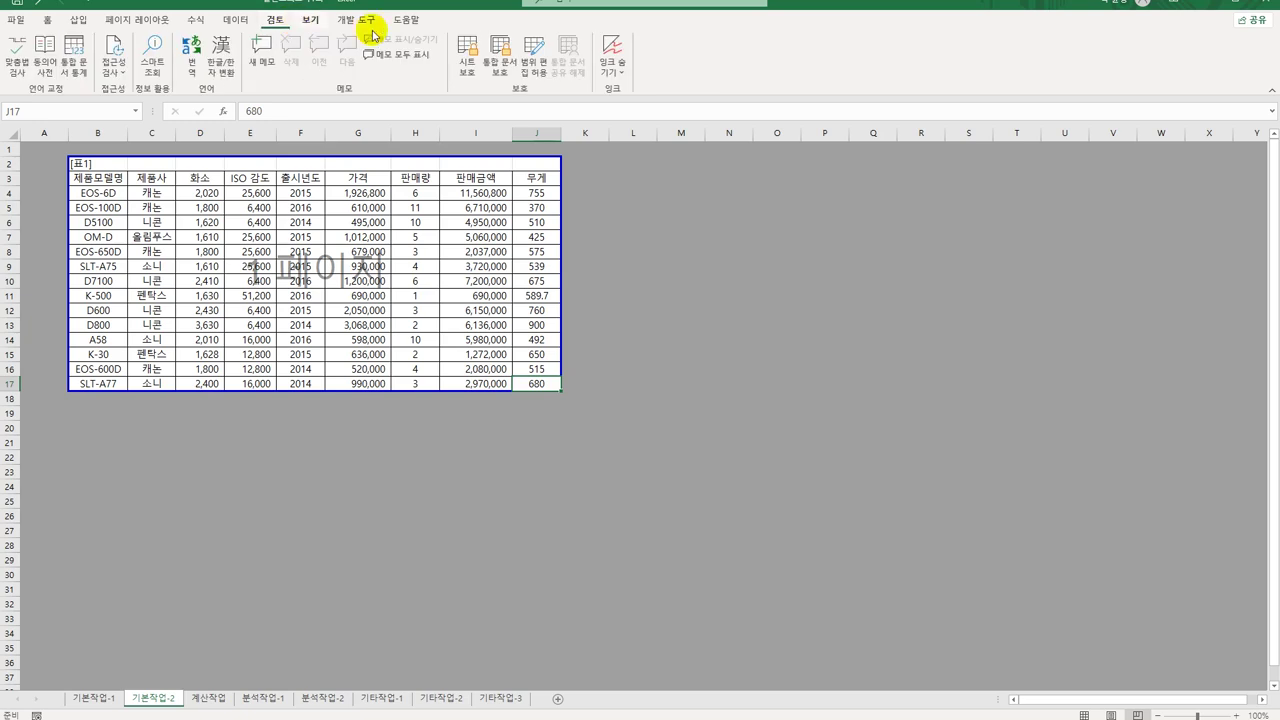
pyautogui.click(467, 66)
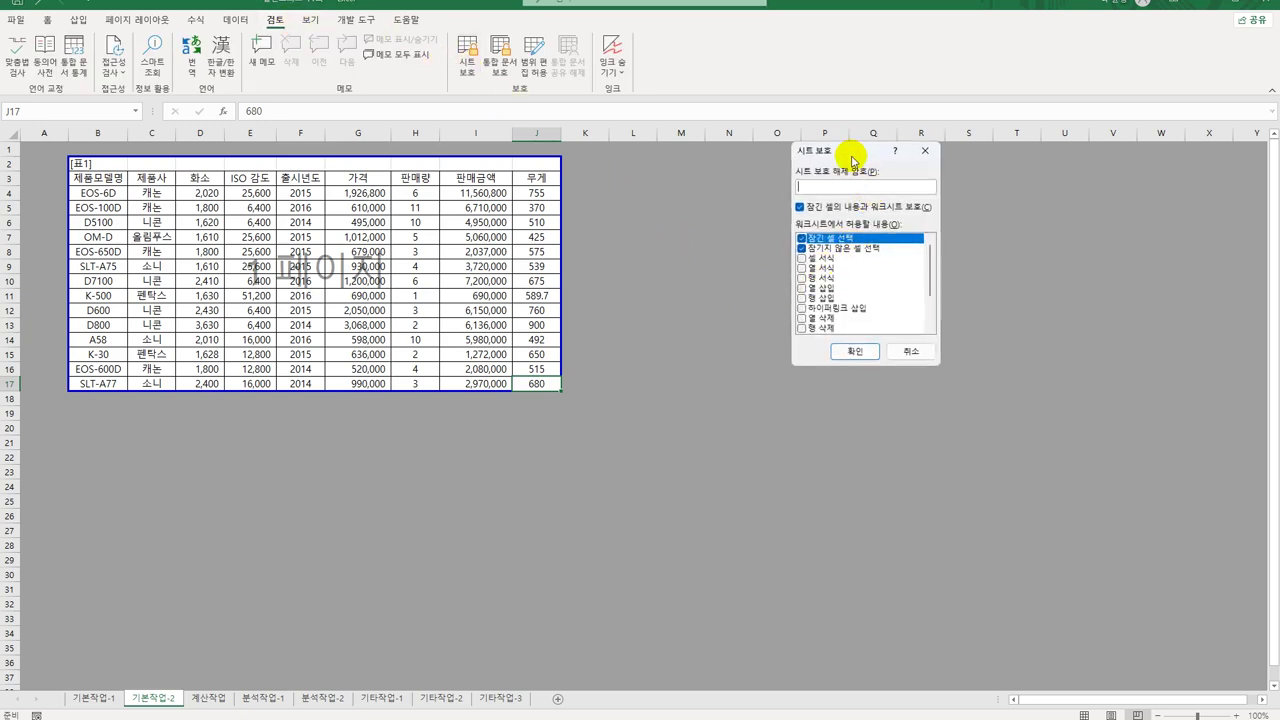
pyautogui.moveTo(852, 154); pyautogui.dragTo(779, 222)
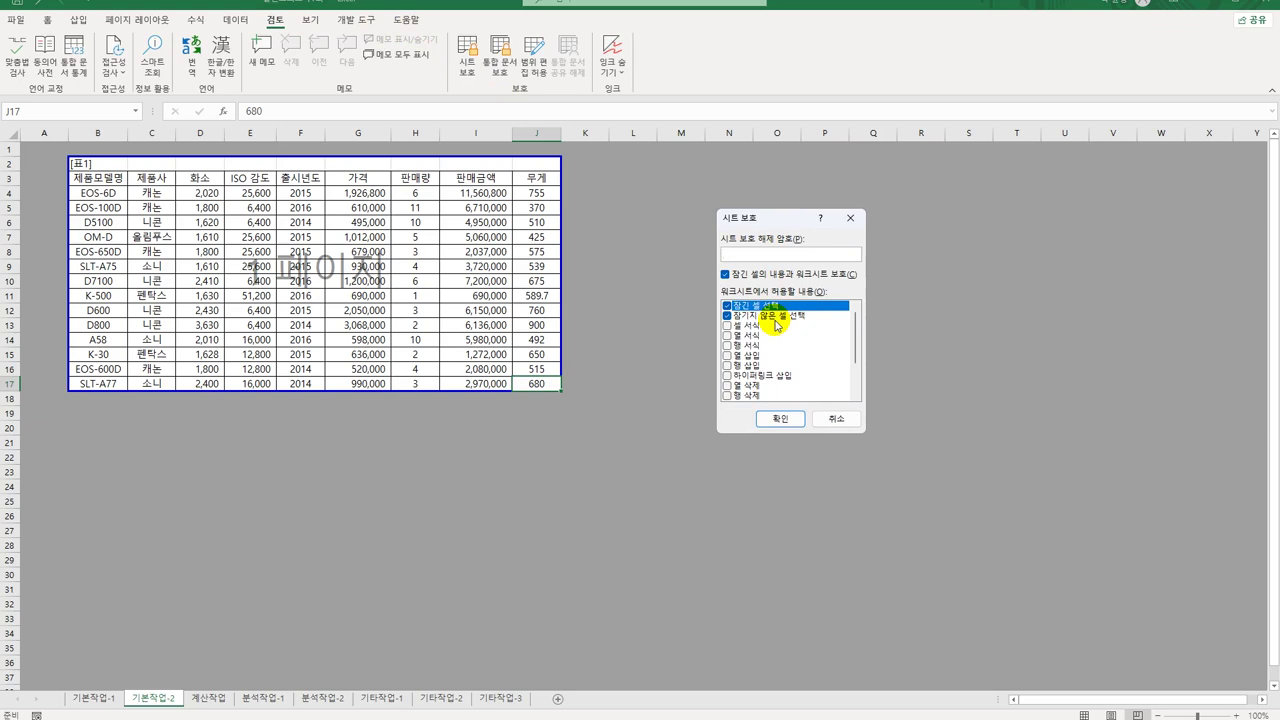
pyautogui.click(771, 420)
pyautogui.click(759, 442)
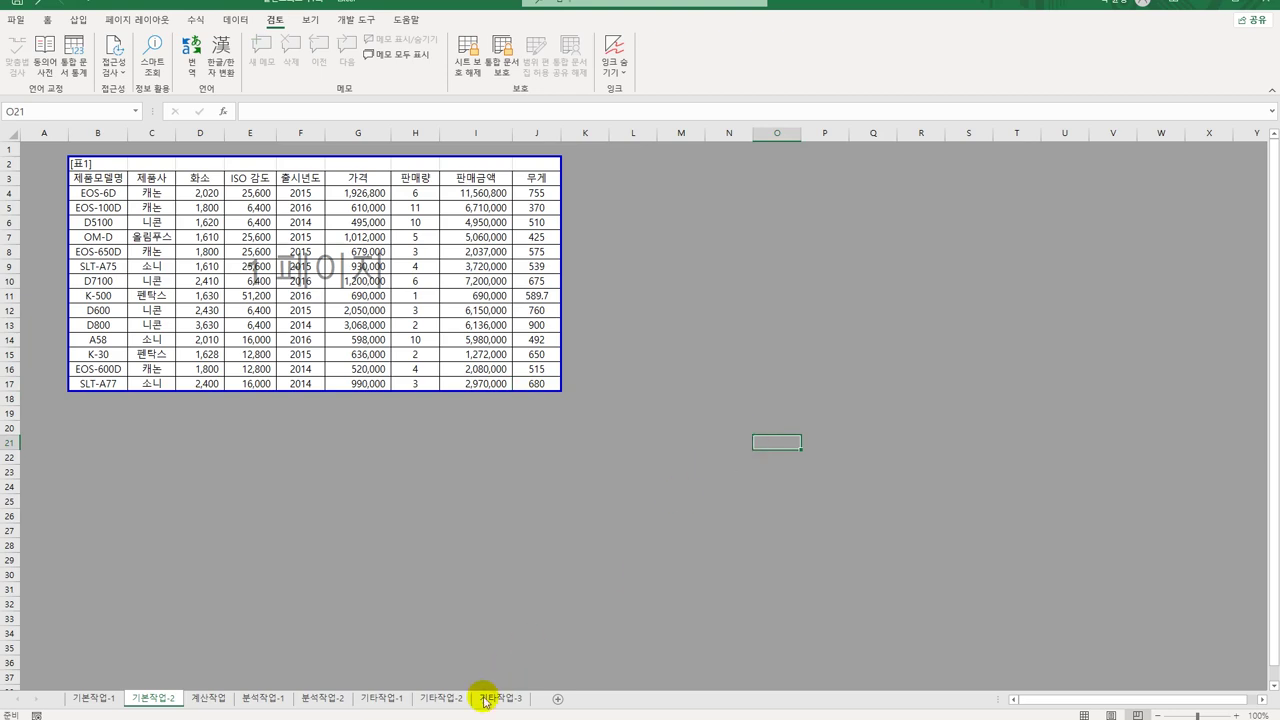
# On the 계산작업 sheet, start a LARGE formula in B21 containing an IF test that matches manufacturers $B$4:$B$17 with A21
pyautogui.click(224, 705)
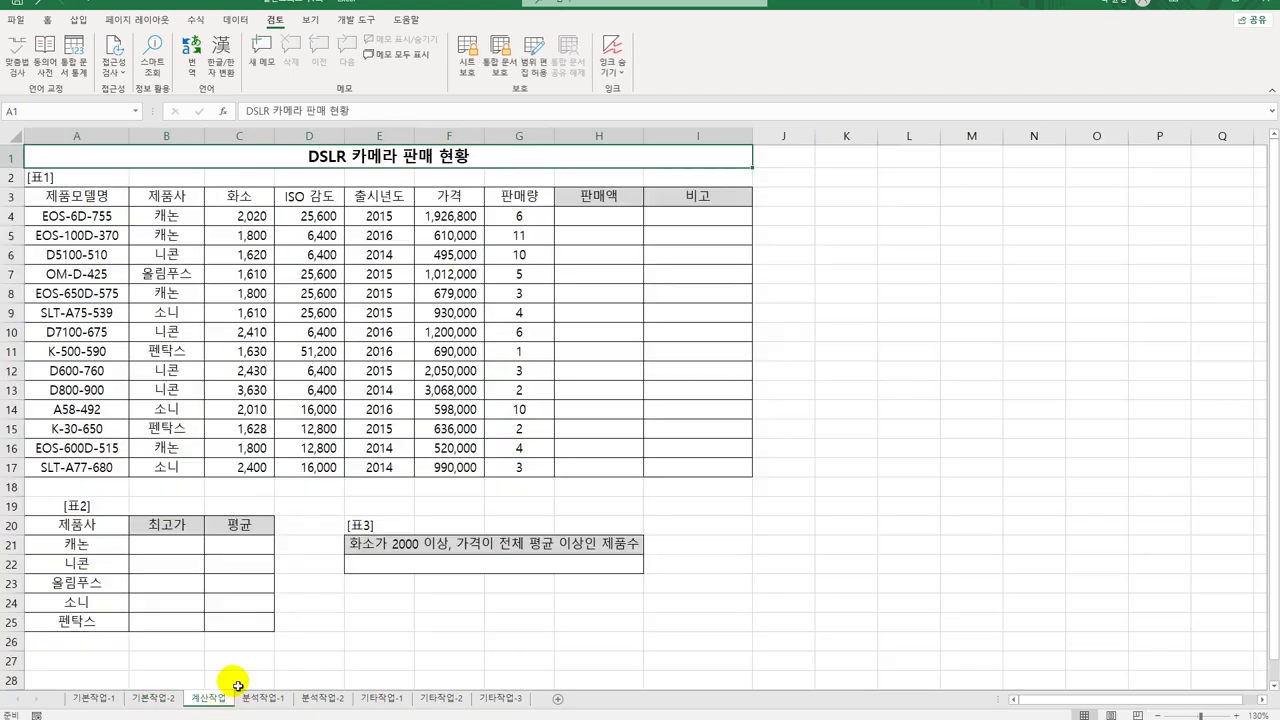
pyautogui.click(614, 218)
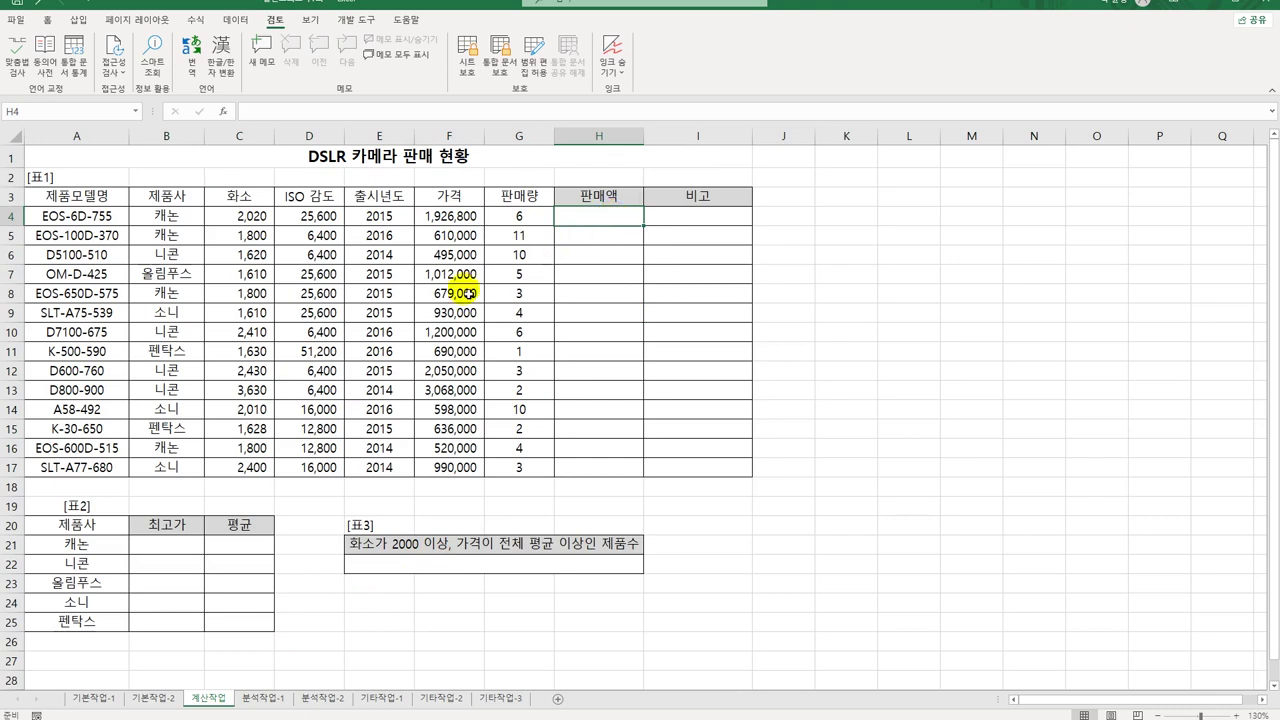
pyautogui.click(184, 552)
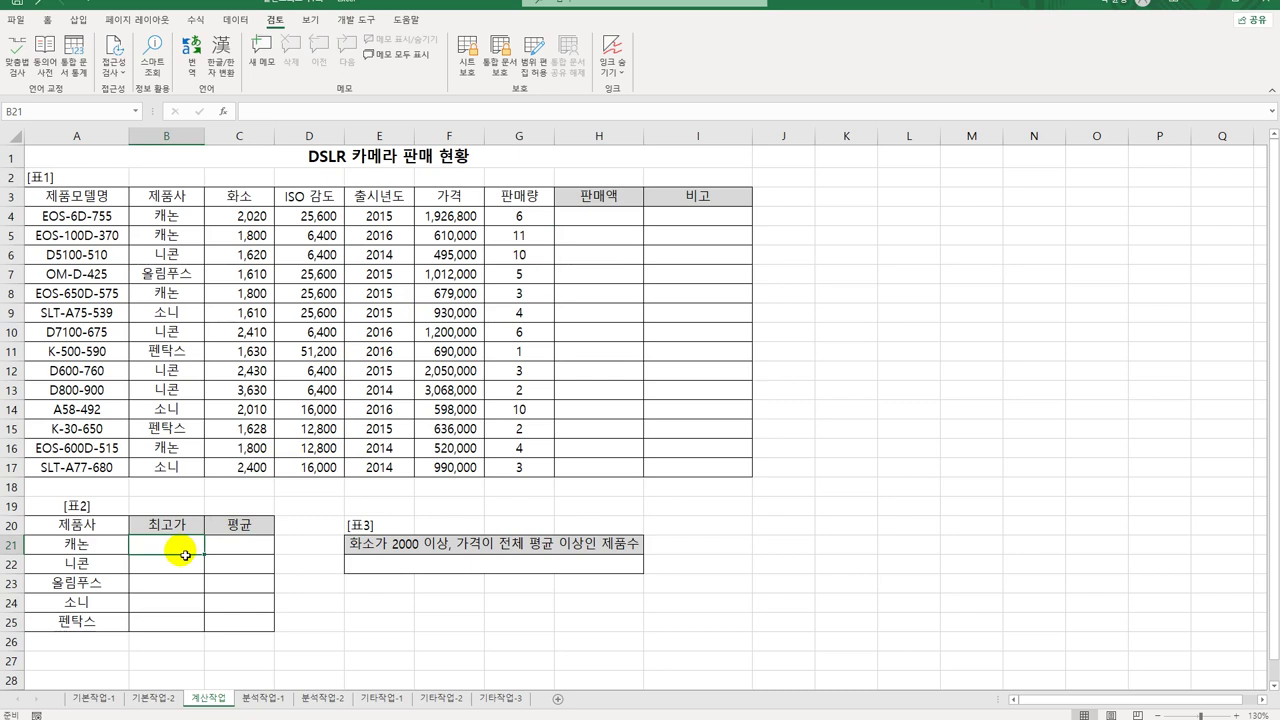
pyautogui.write('=la')
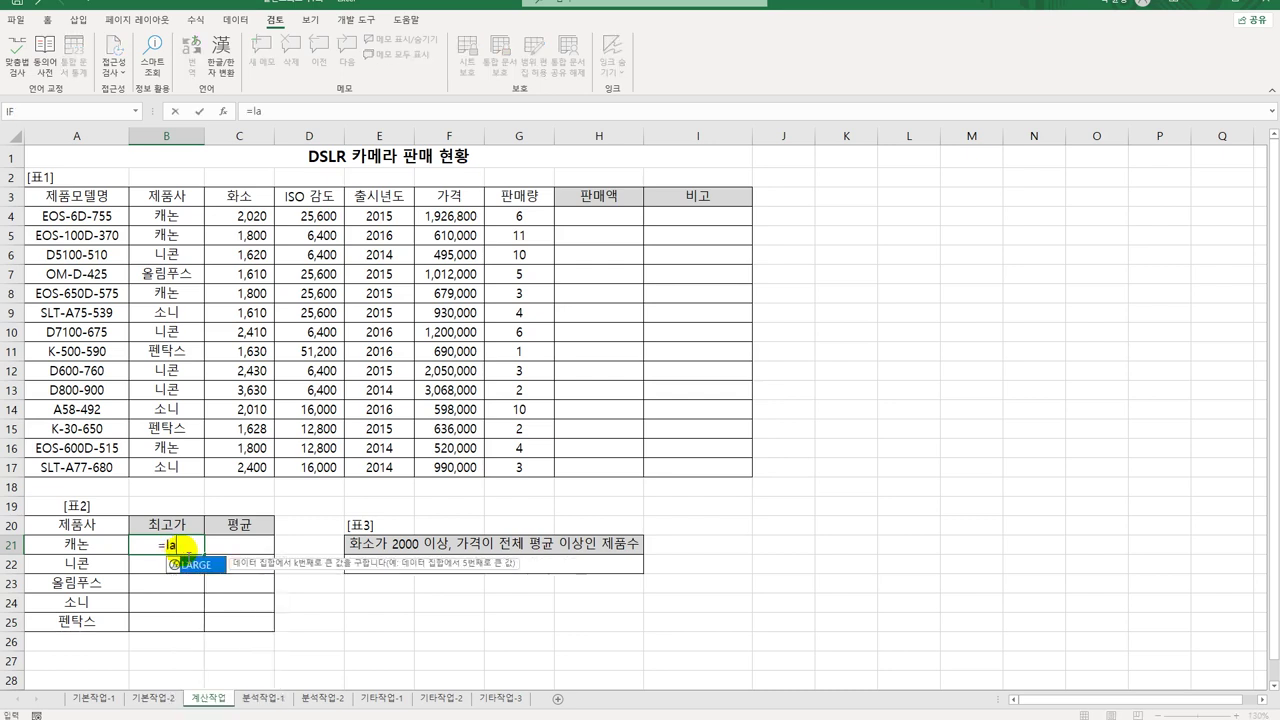
pyautogui.press('Tab')
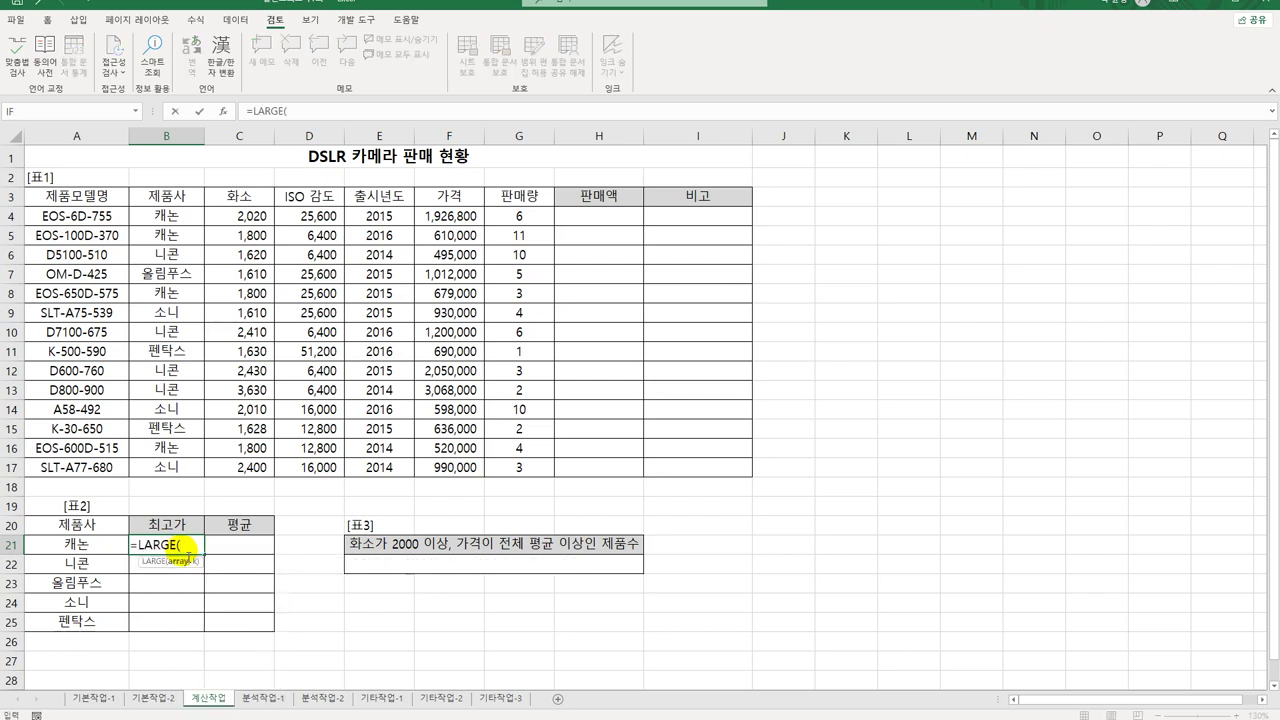
pyautogui.write('if(')
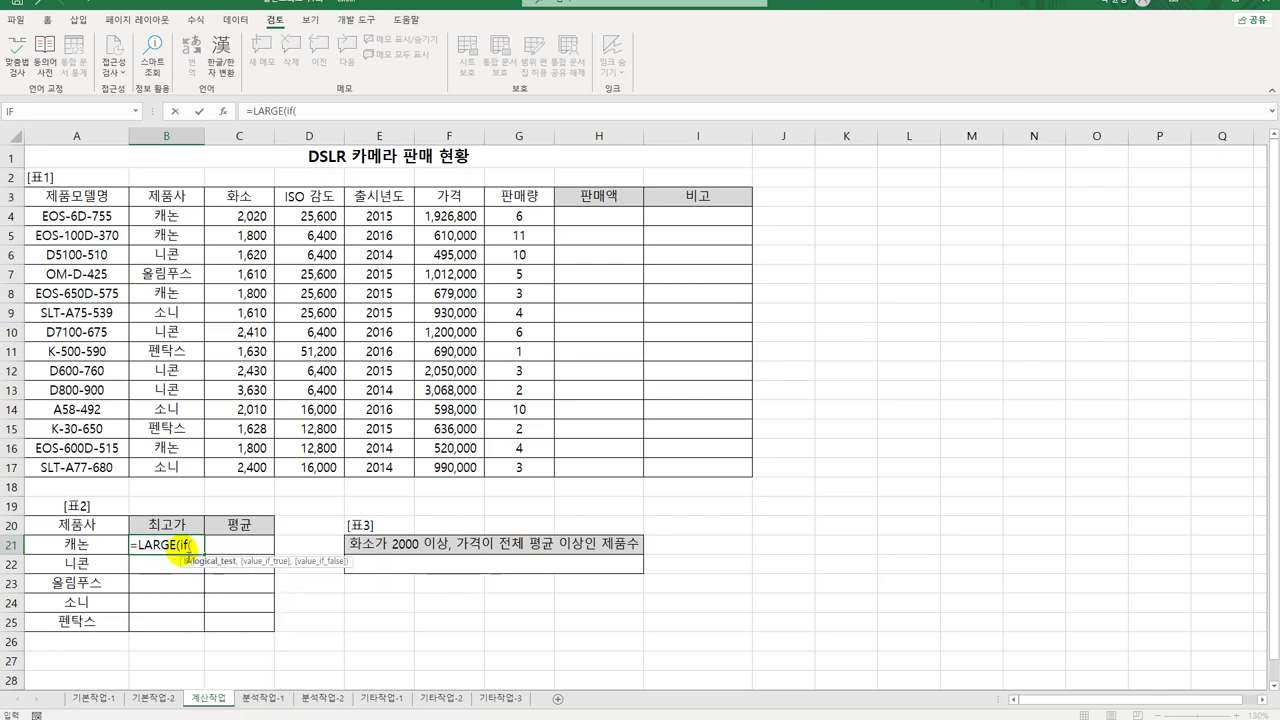
pyautogui.moveTo(168, 216); pyautogui.dragTo(168, 466)
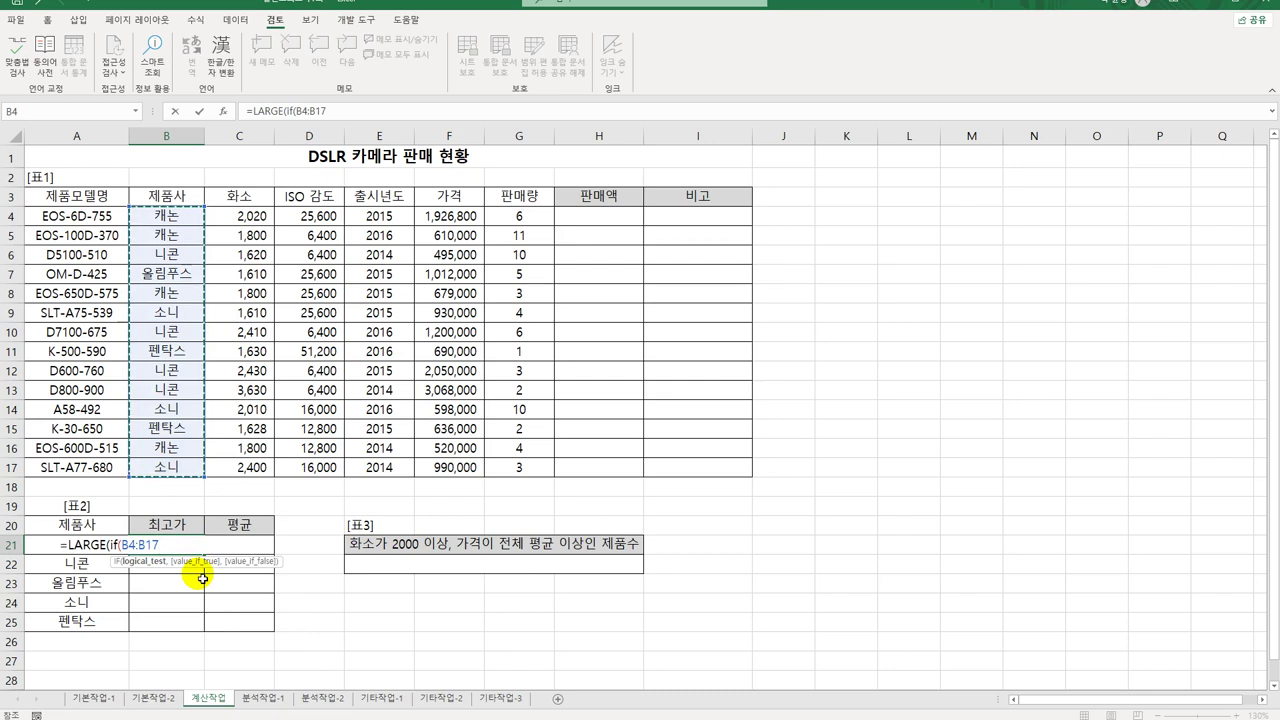
pyautogui.press('F4')
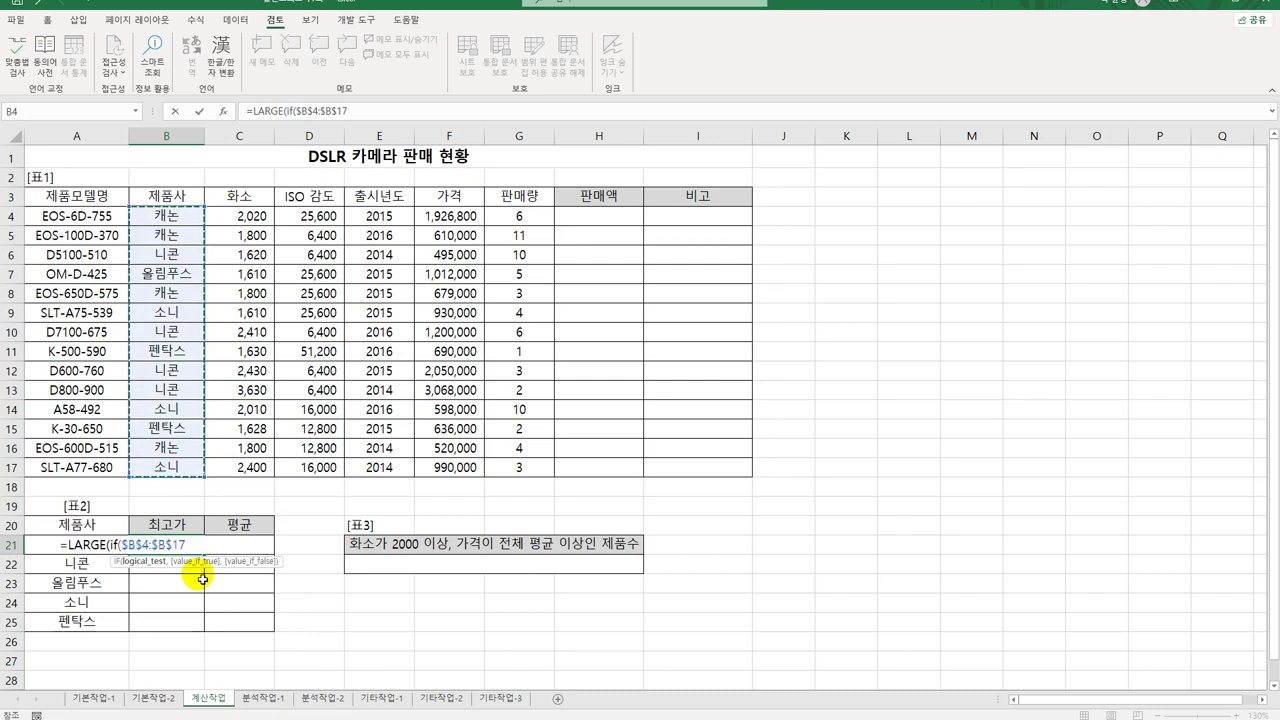
pyautogui.write('=')
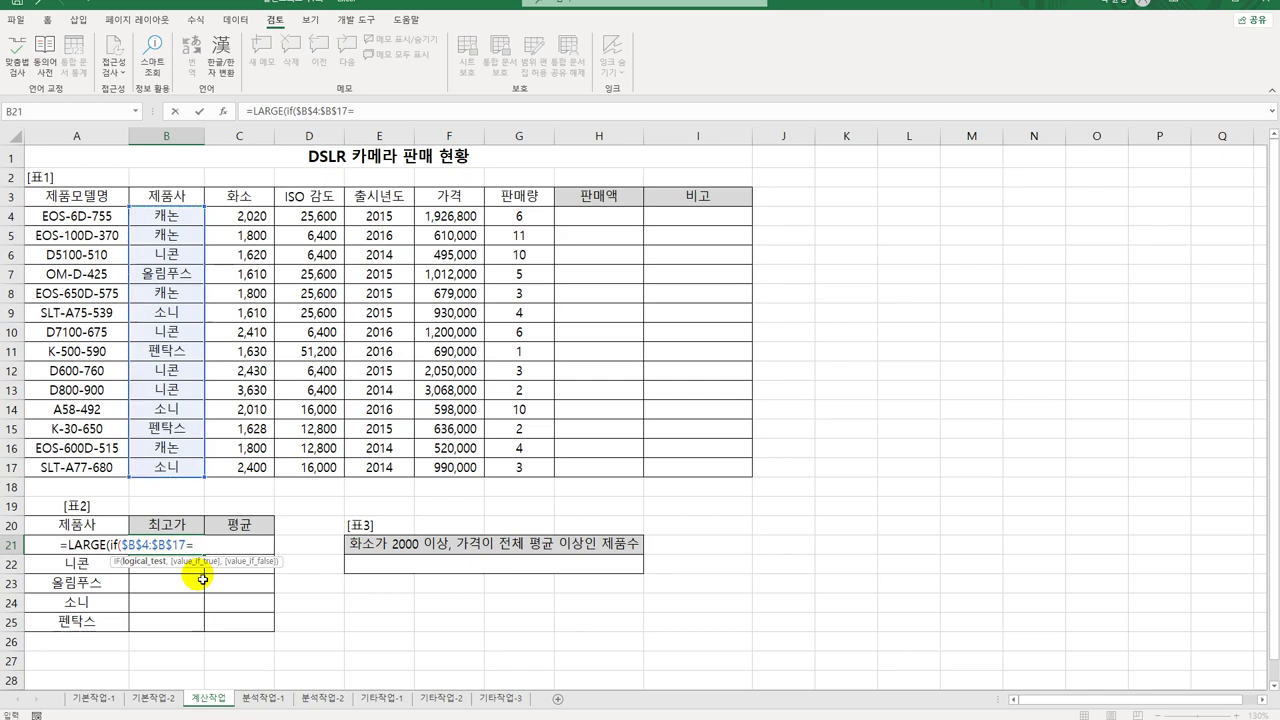
pyautogui.press('Left')
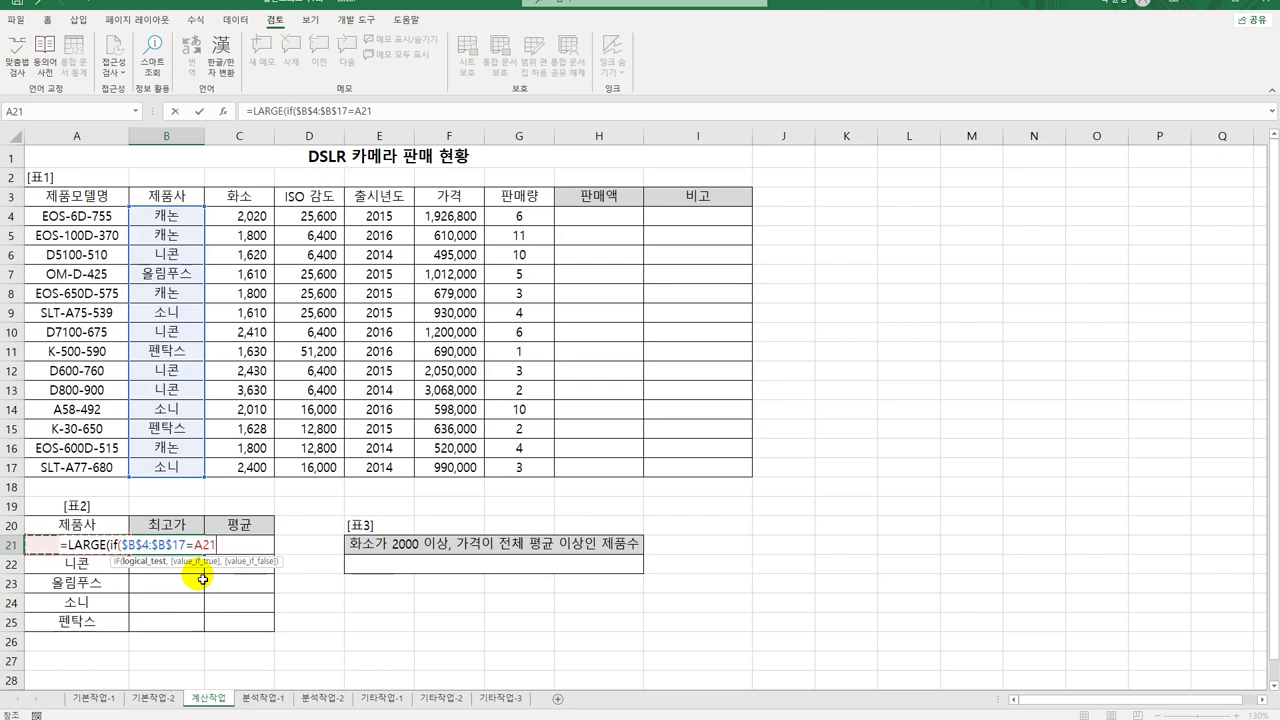
# Complete B21 as the array formula =LARGE(IF($B$4:$B$17=A21,$F$4:$F$17),1) and fill it down to B25
pyautogui.write(',')
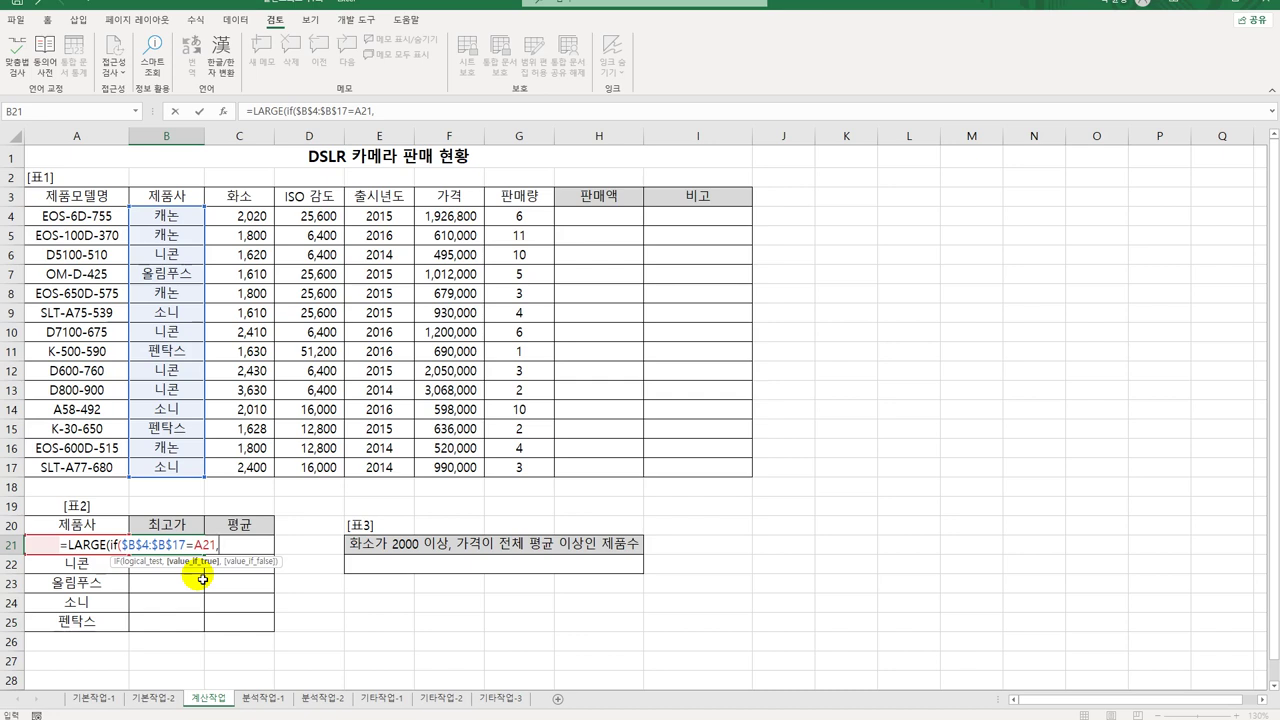
pyautogui.moveTo(447, 217); pyautogui.dragTo(455, 467)
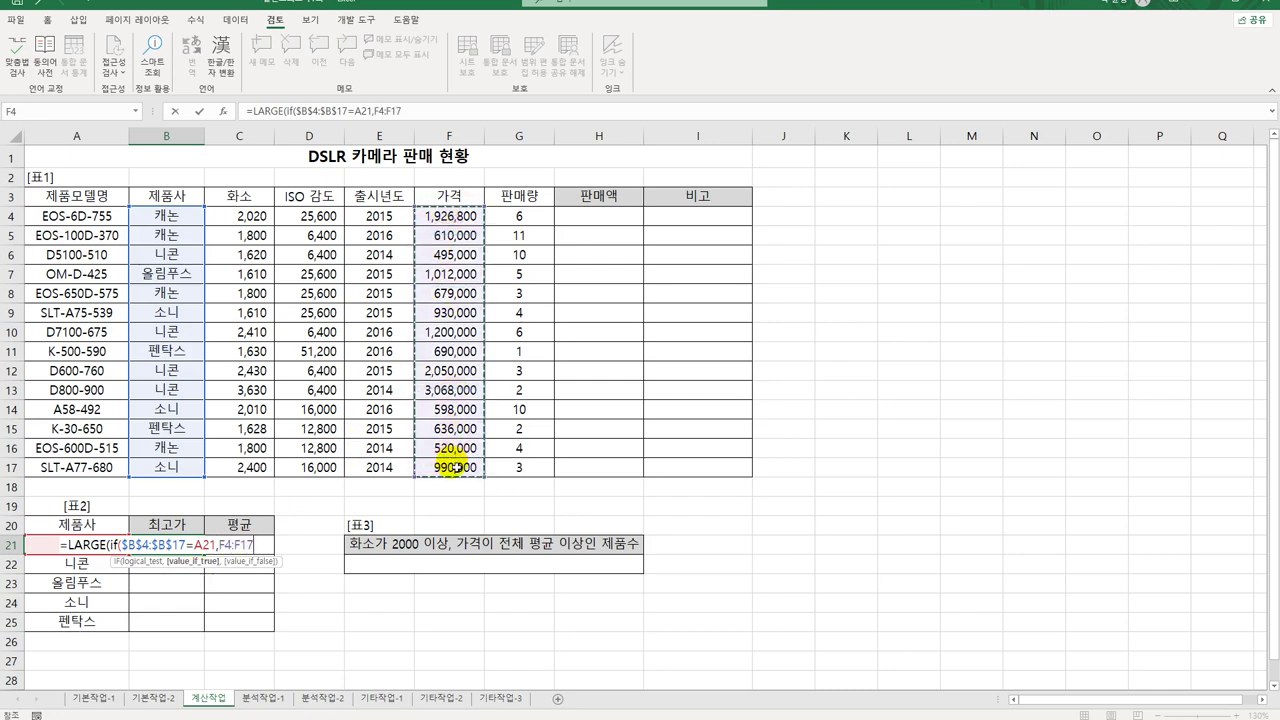
pyautogui.press('F4')
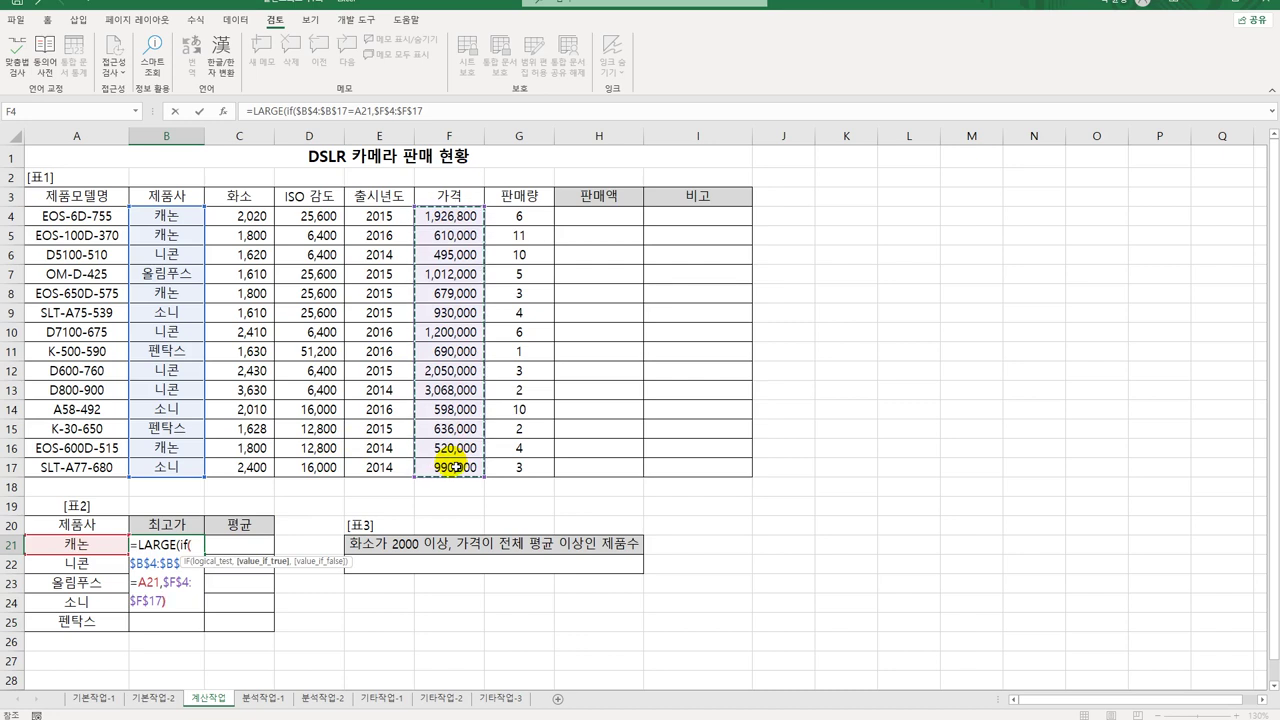
pyautogui.write(')')
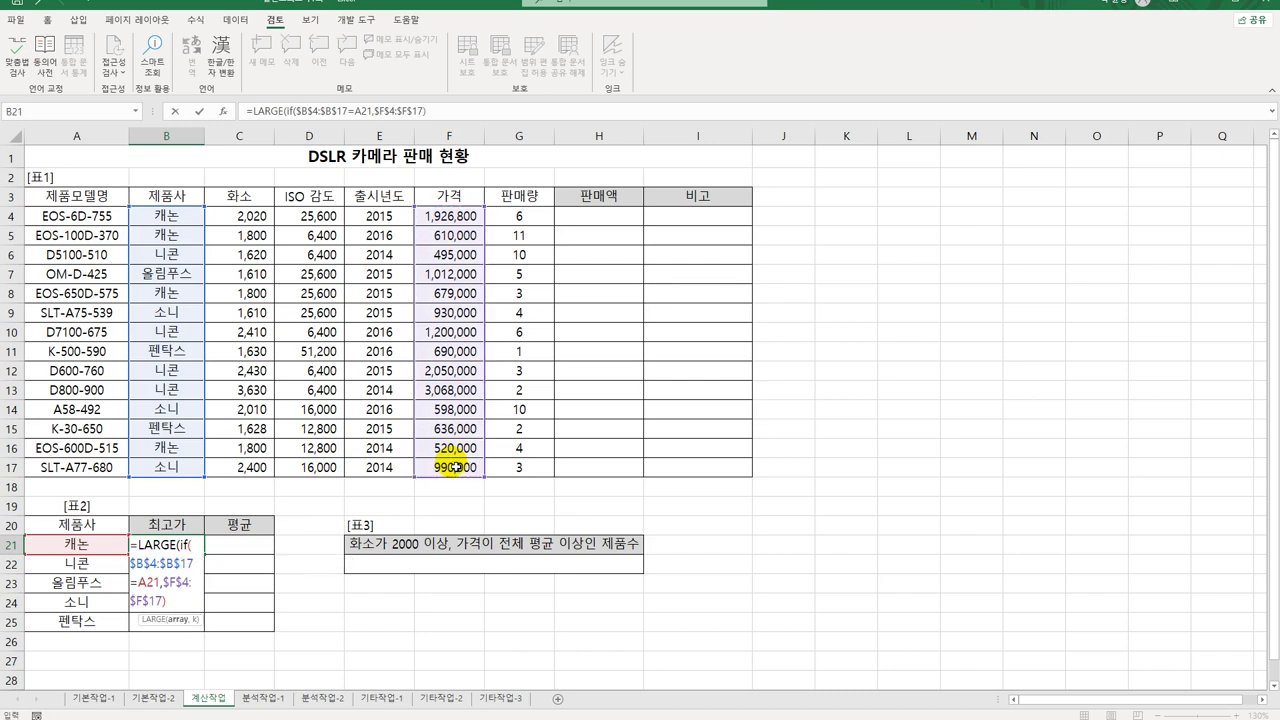
pyautogui.write(',1)')
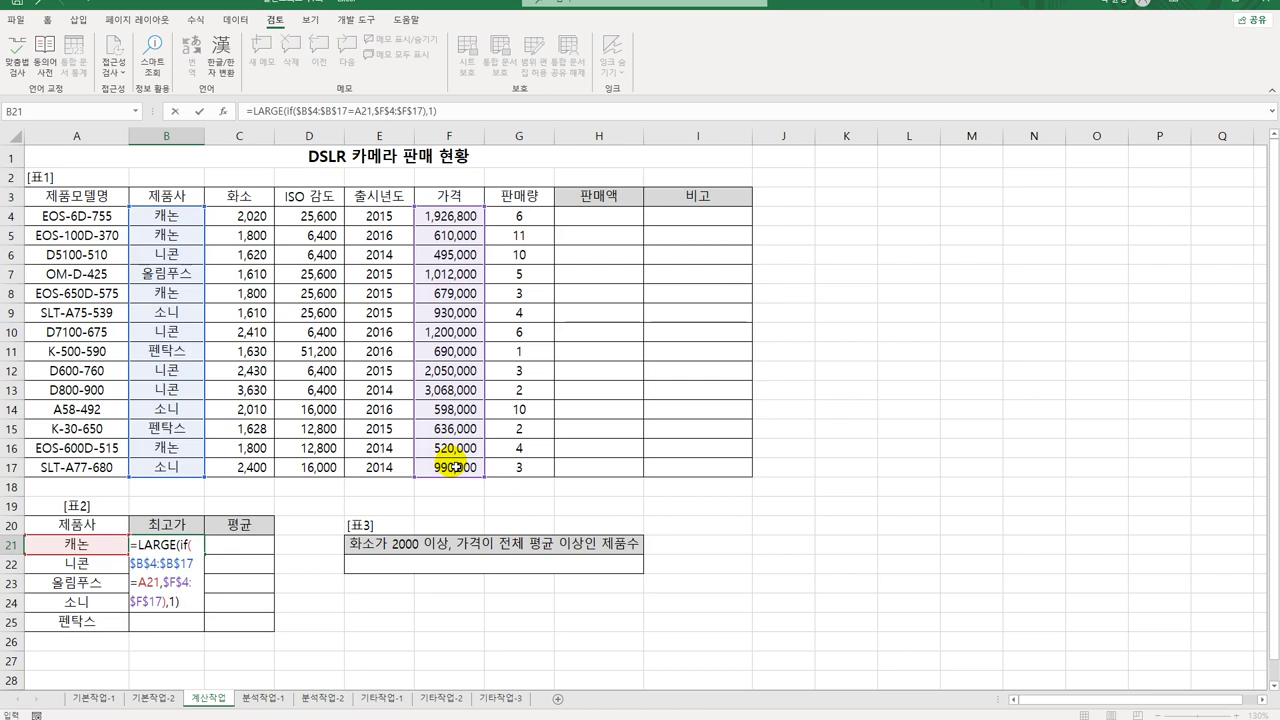
pyautogui.hotkey('ctrl', 'shift', 'Return')
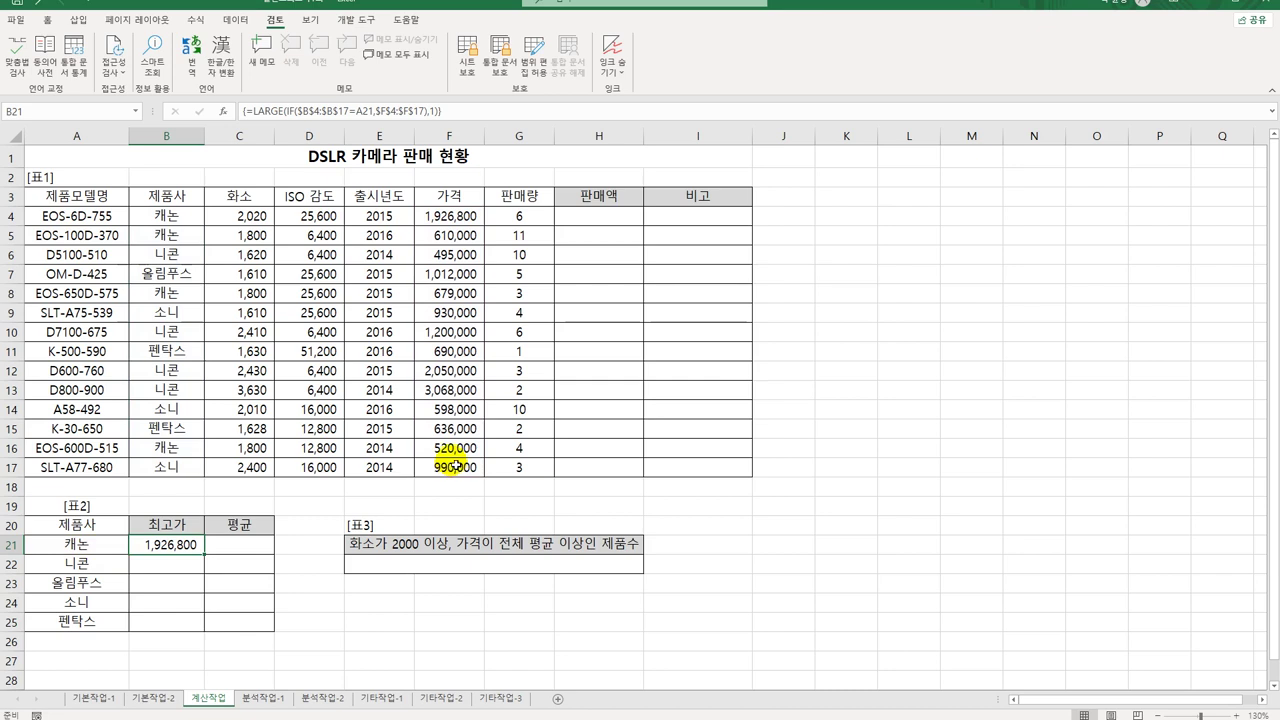
pyautogui.moveTo(211, 560); pyautogui.dragTo(209, 628)
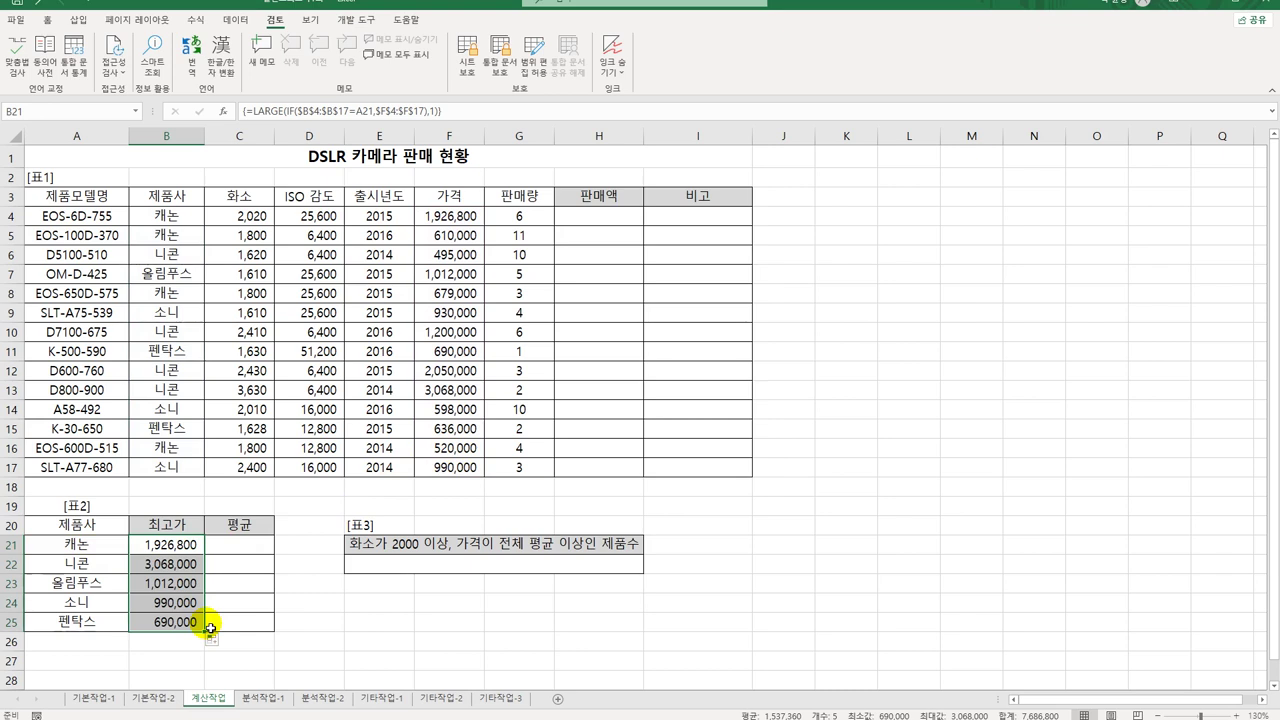
pyautogui.click(186, 547)
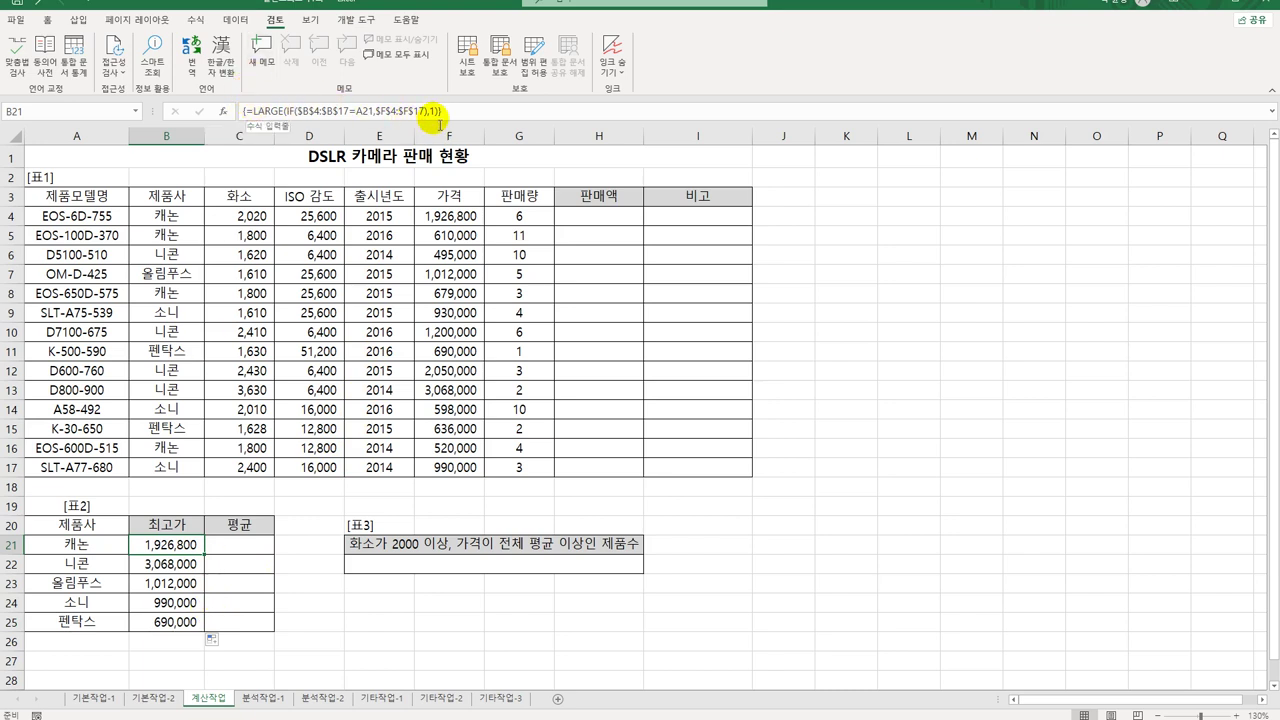
# Start an AVERAGE formula in C21 with a nested IF whose first condition is $B$4:$B$17=A21
pyautogui.click(250, 548)
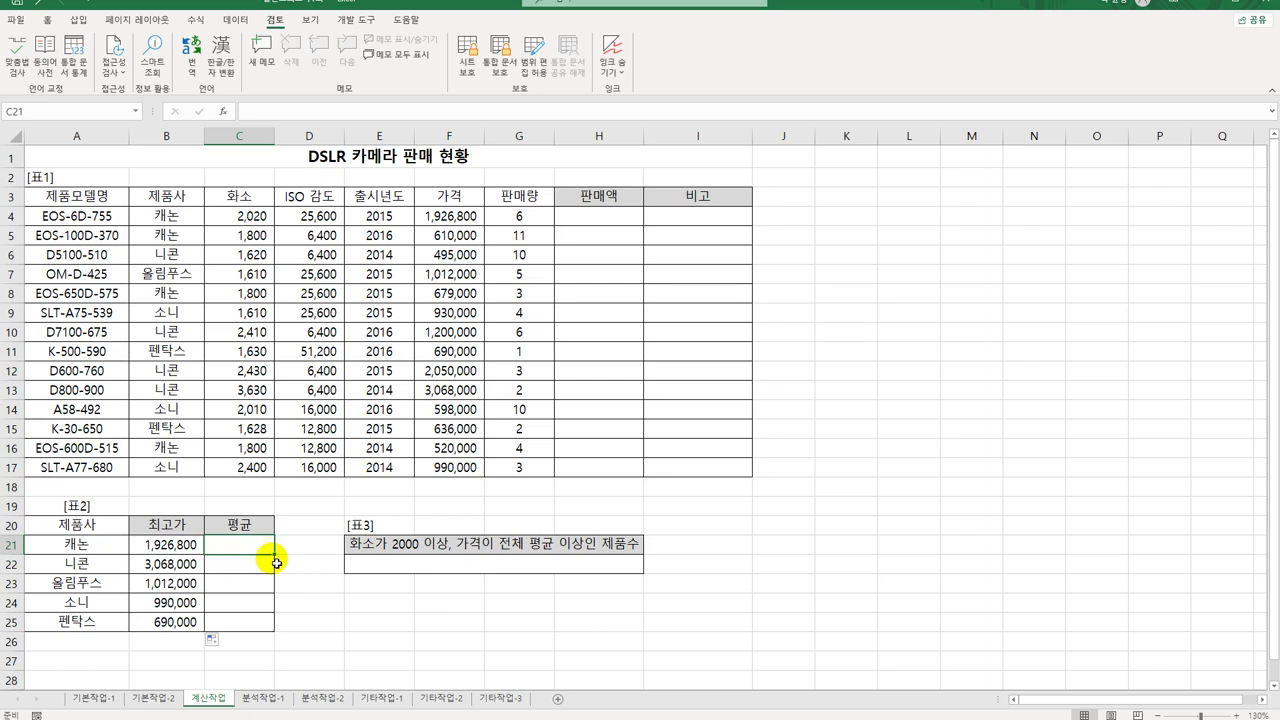
pyautogui.write('=av')
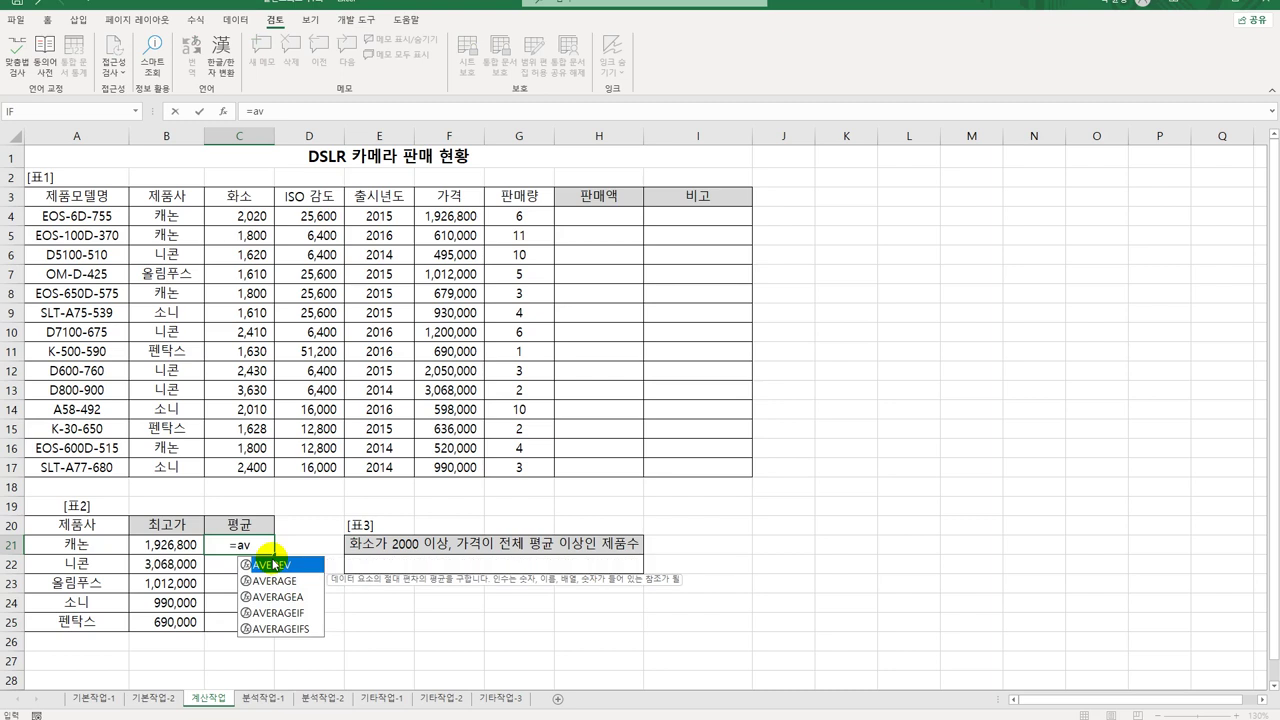
pyautogui.press('Down')
pyautogui.press('Tab')
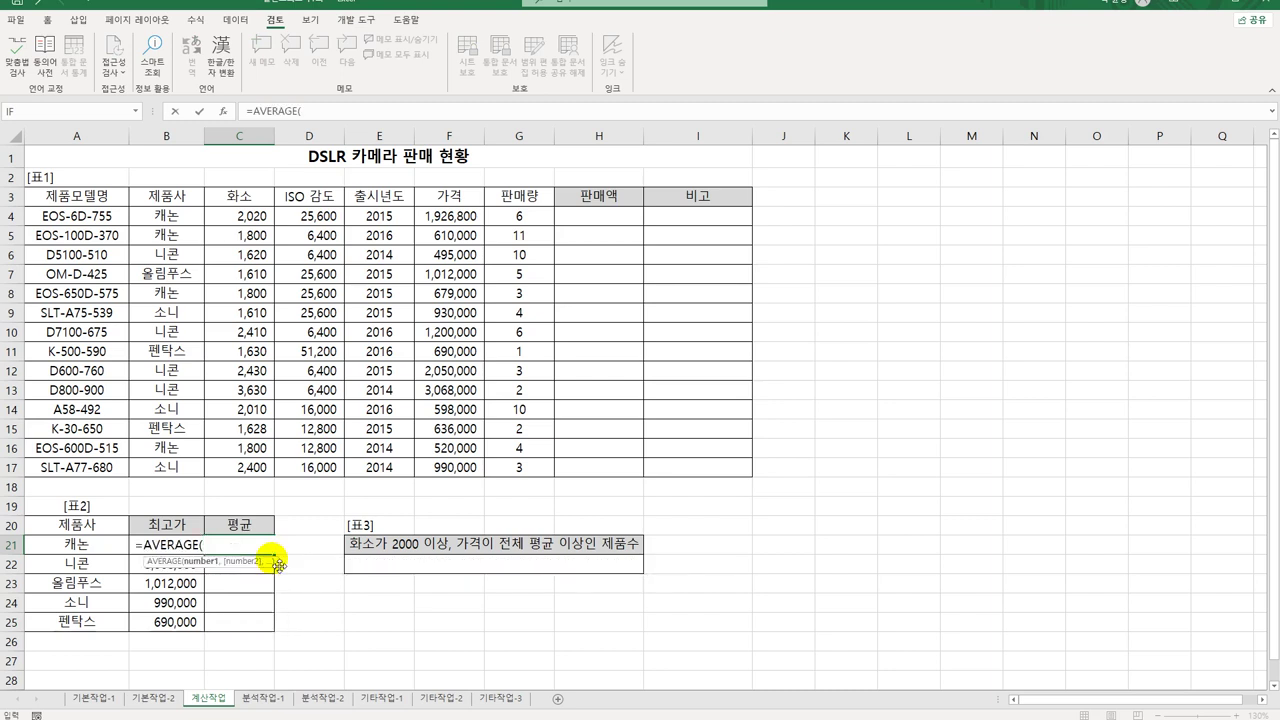
pyautogui.write('if(')
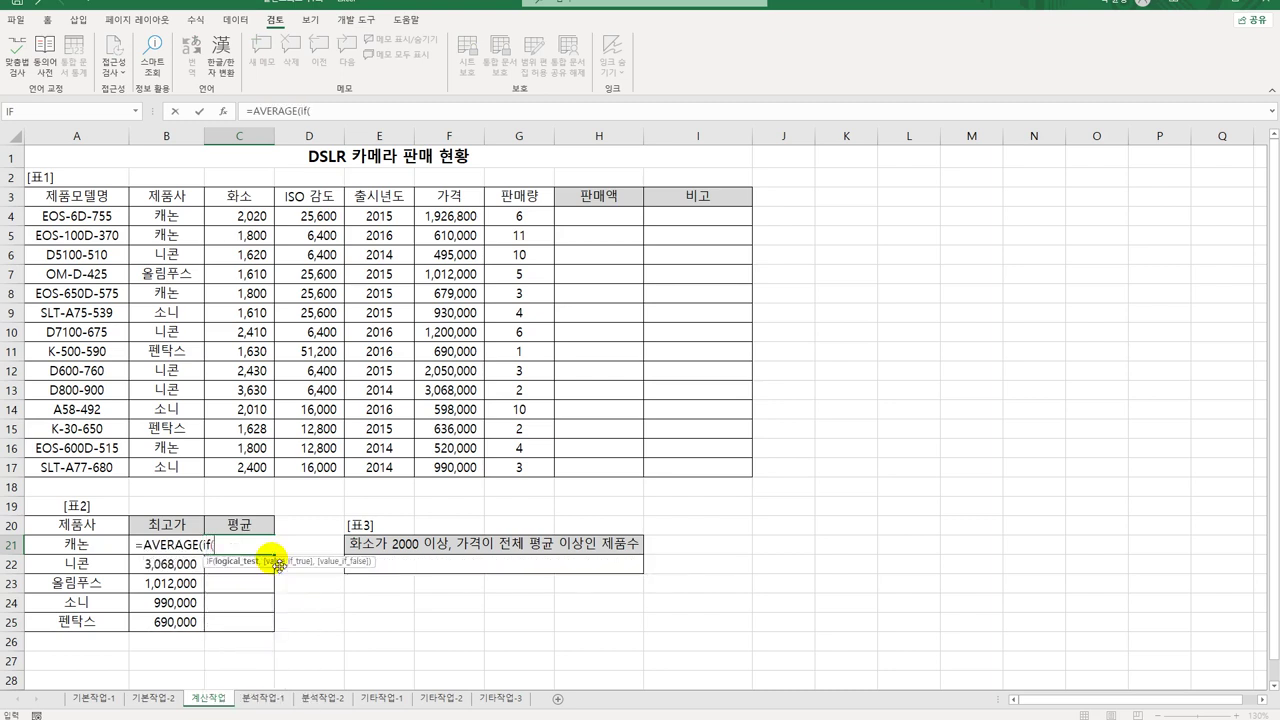
pyautogui.write('(')
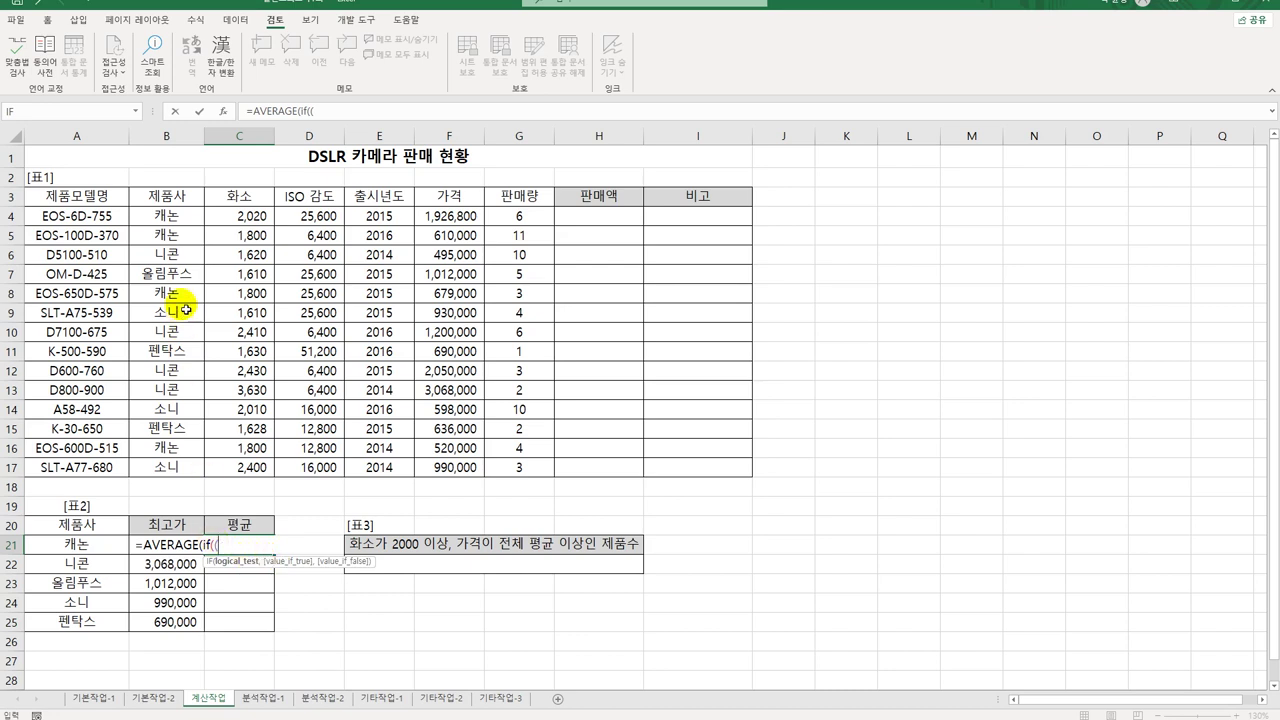
pyautogui.moveTo(186, 222); pyautogui.dragTo(175, 466)
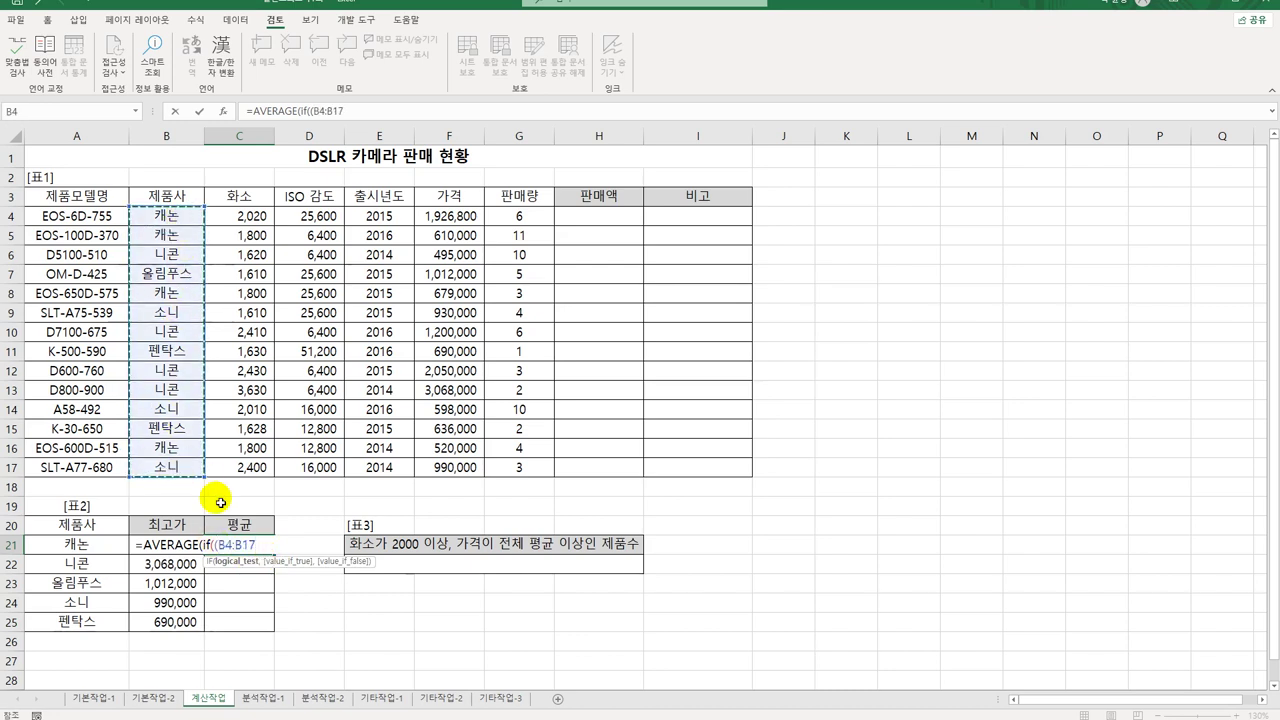
pyautogui.press('F4')
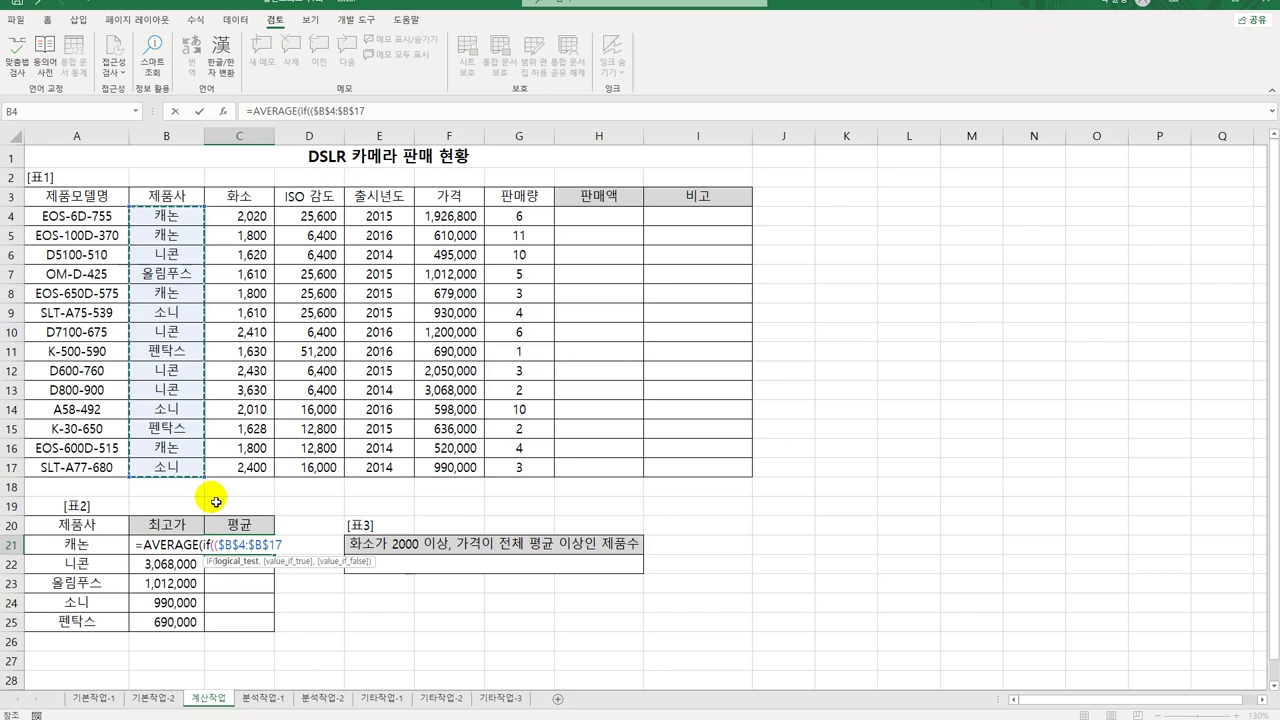
pyautogui.write('=')
pyautogui.click(100, 546)
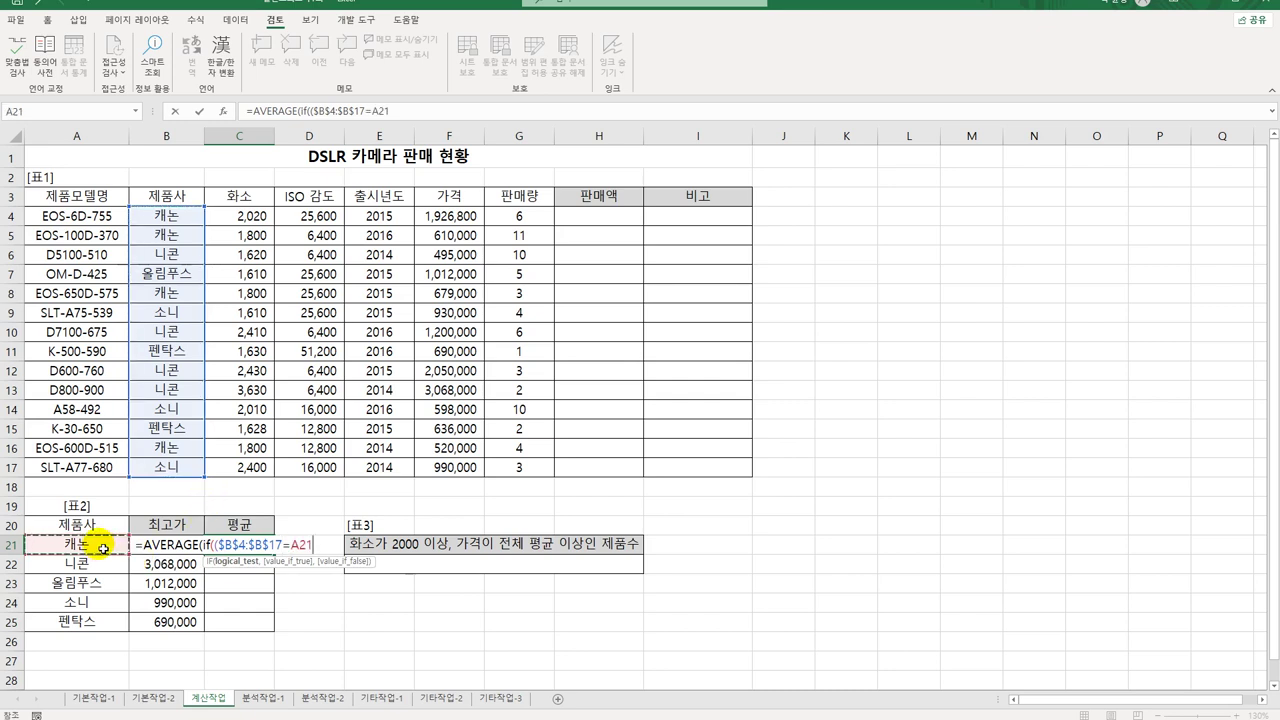
# Multiply the IF test in C21 by a second condition requiring prices $F$4:$F$17>500000
pyautogui.write(')*(')
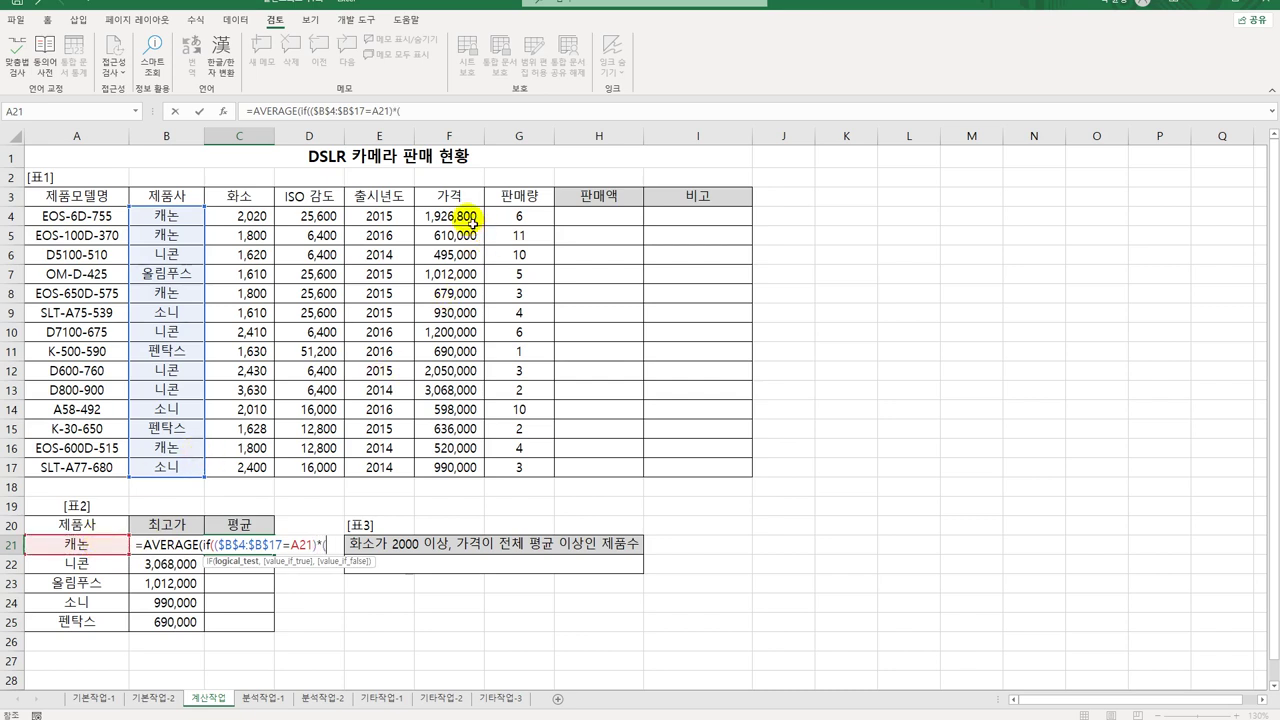
pyautogui.moveTo(468, 215); pyautogui.dragTo(443, 467)
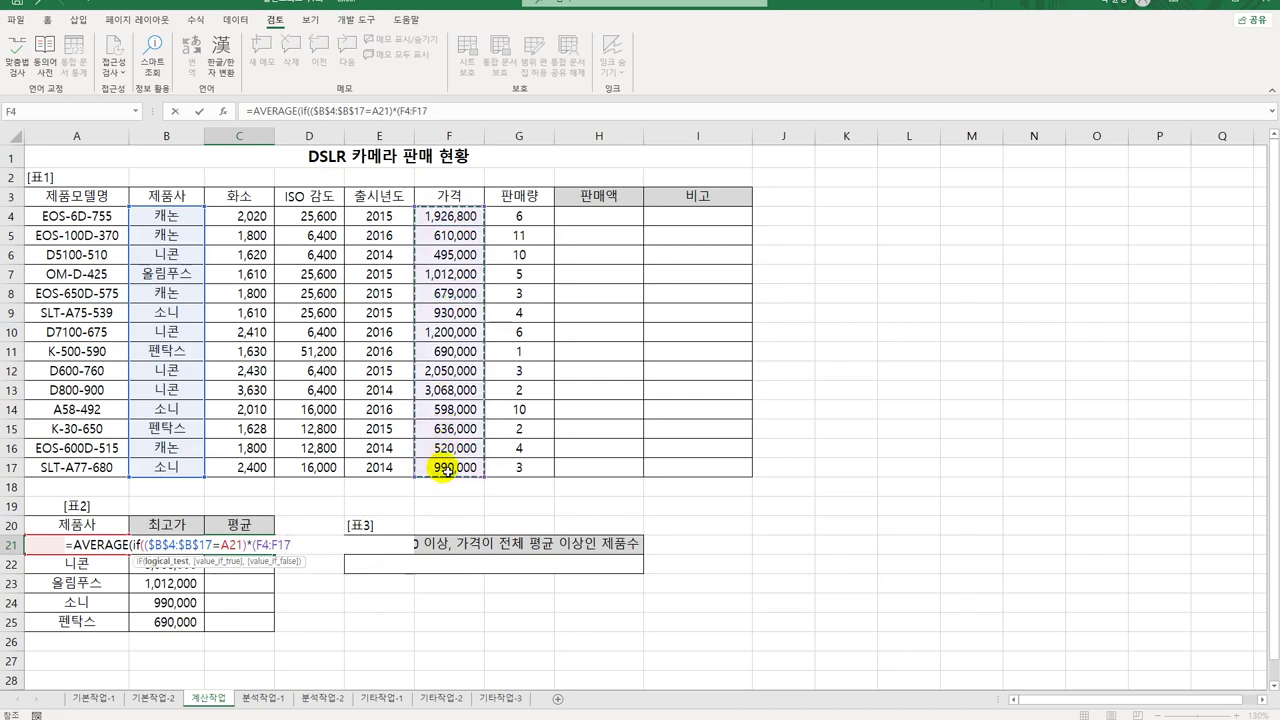
pyautogui.press('F4')
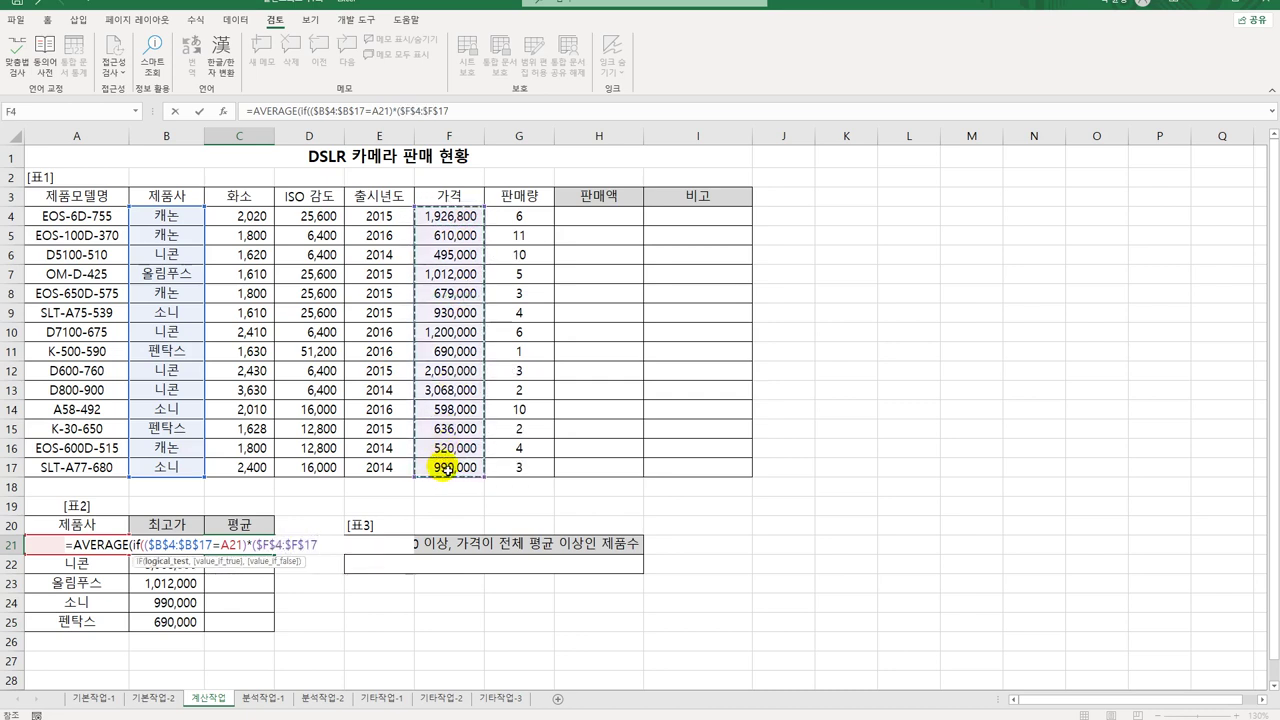
pyautogui.write('>')
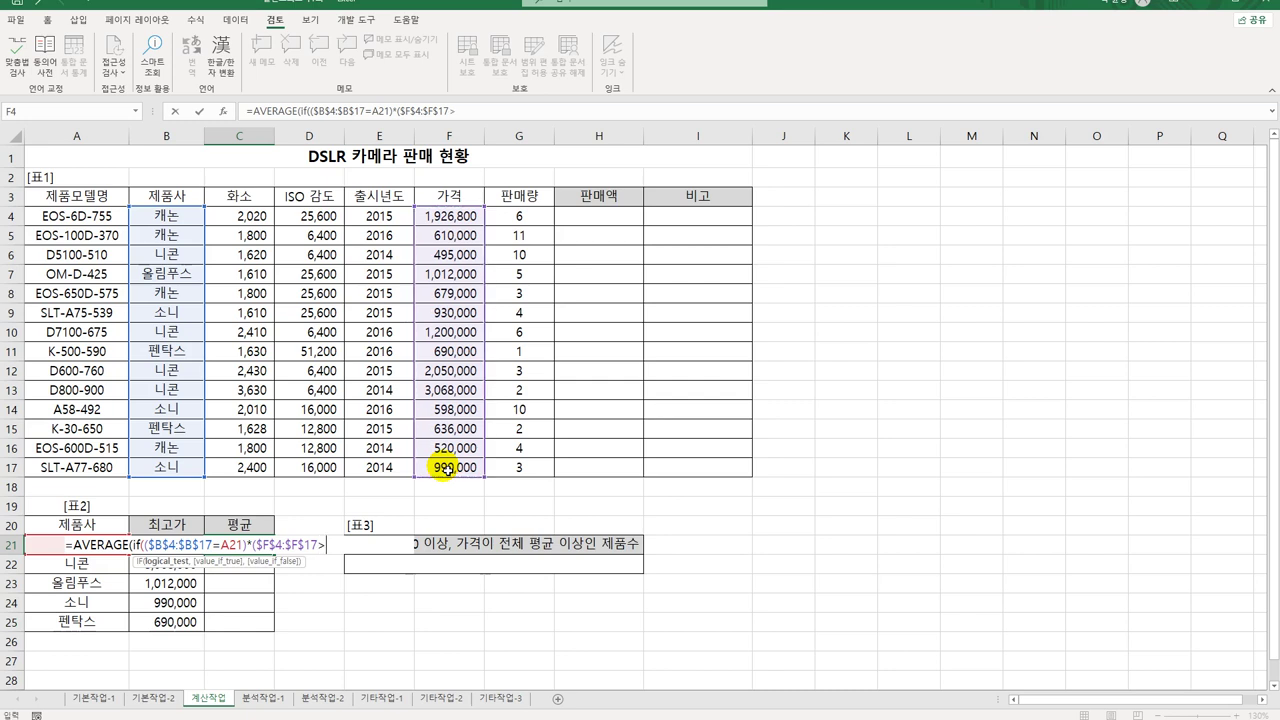
pyautogui.write('500000)*(')
# Multiply the IF test in C21 by a third condition requiring prices $F$4:$F$17<=2000000 and close the logical test
pyautogui.click(443, 215)
pyautogui.moveTo(443, 215); pyautogui.dragTo(440, 468)
pyautogui.press('F4')
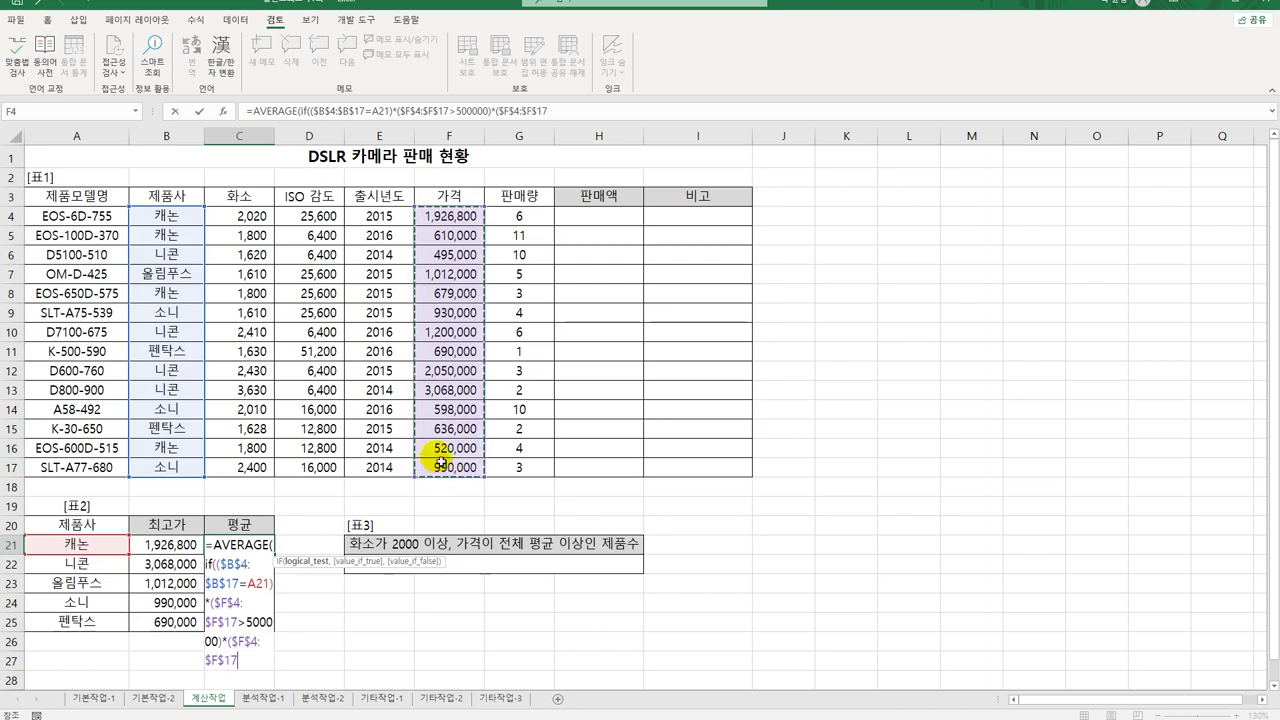
pyautogui.write('<')
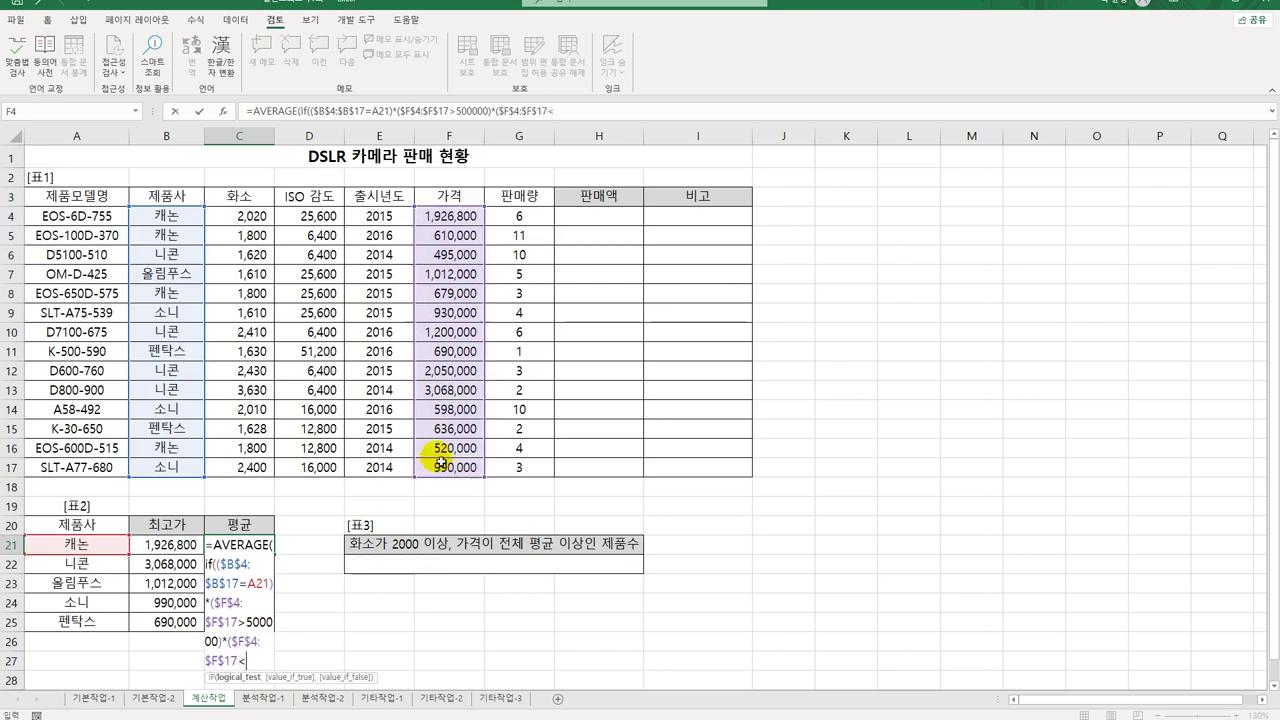
pyautogui.write('=200')
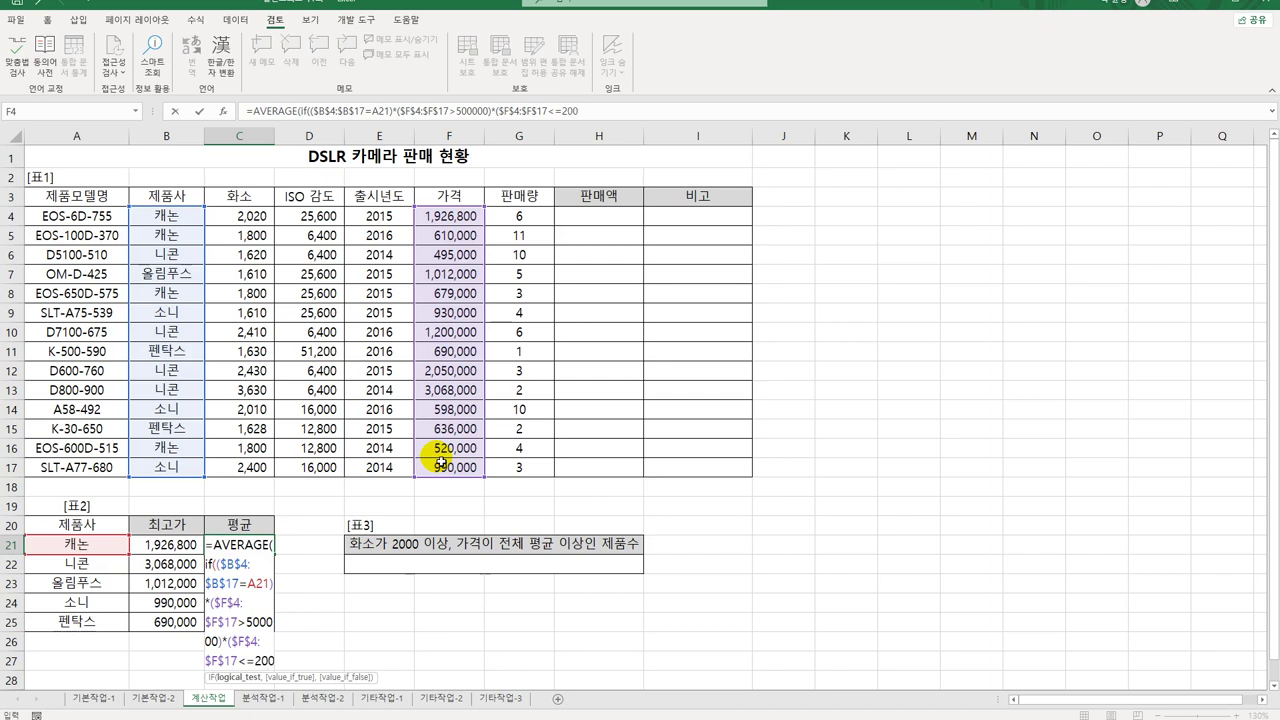
pyautogui.write('0000')
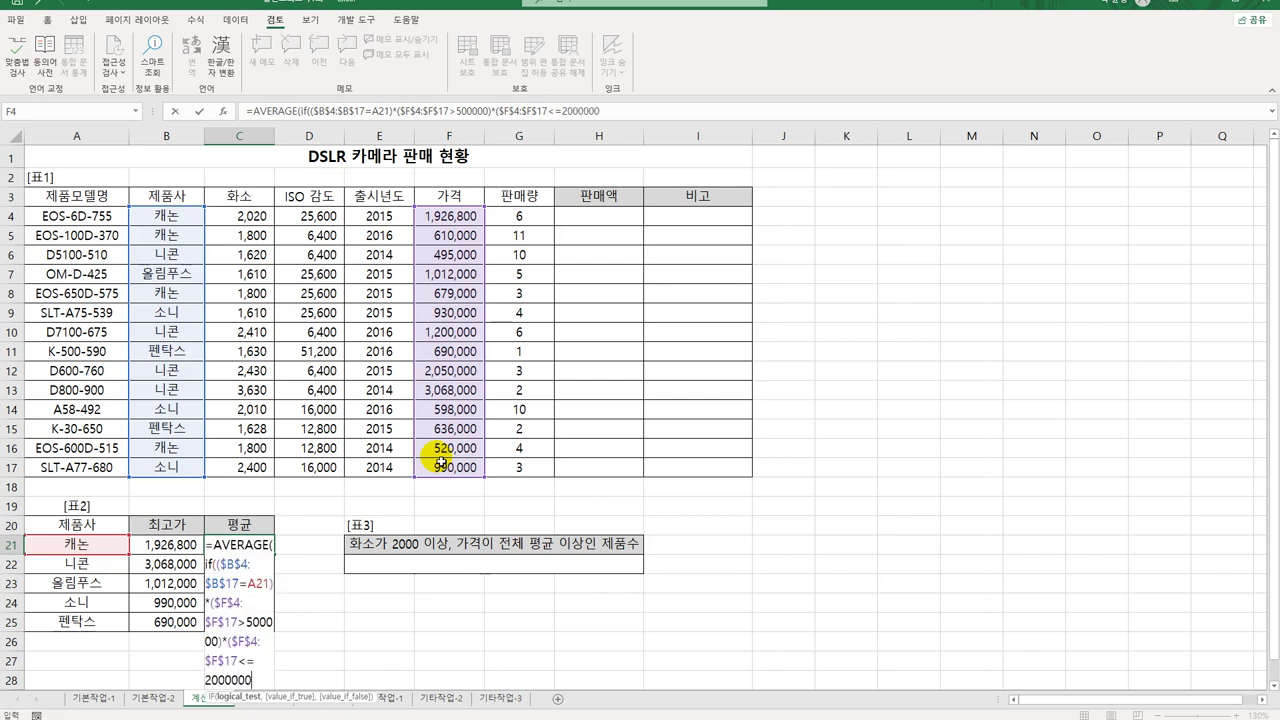
pyautogui.write('),')
# Return $F$4:$F$17 as the IF result in C21, enter the AVERAGE as an array formula, and fill it down to C25
pyautogui.moveTo(468, 224); pyautogui.dragTo(451, 467)
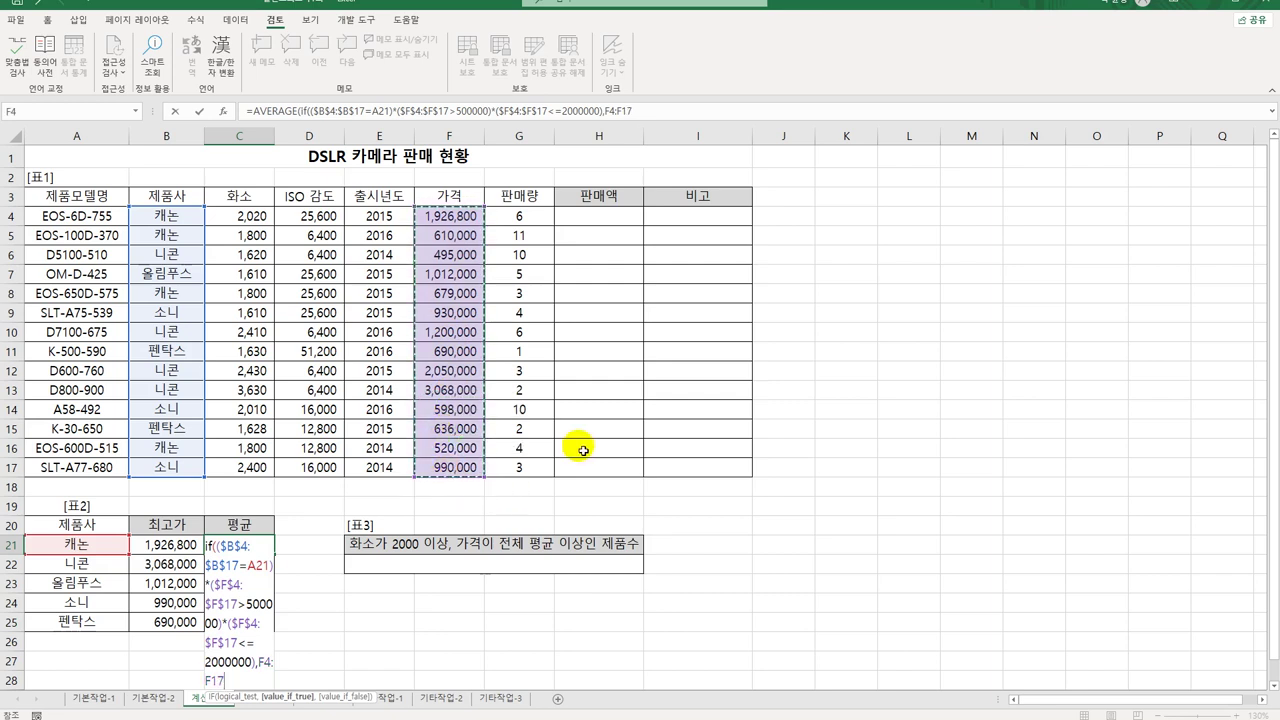
pyautogui.press('F4')
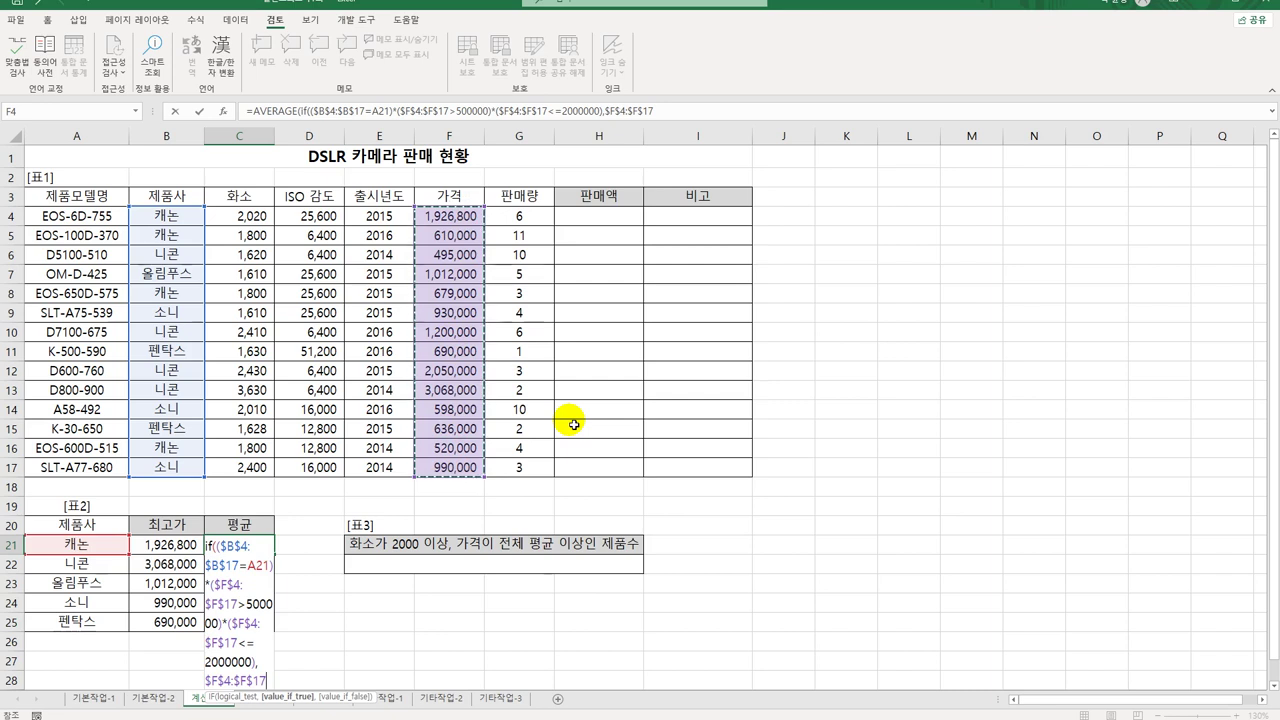
pyautogui.write(')')
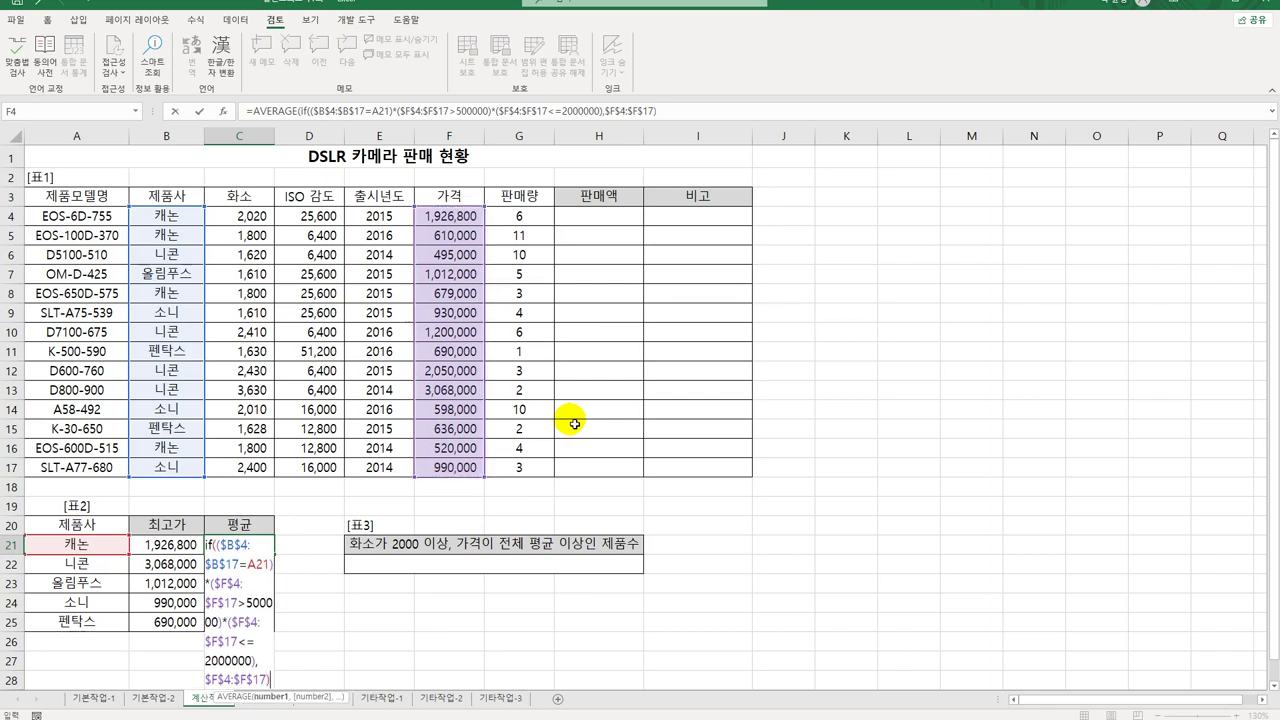
pyautogui.write(')')
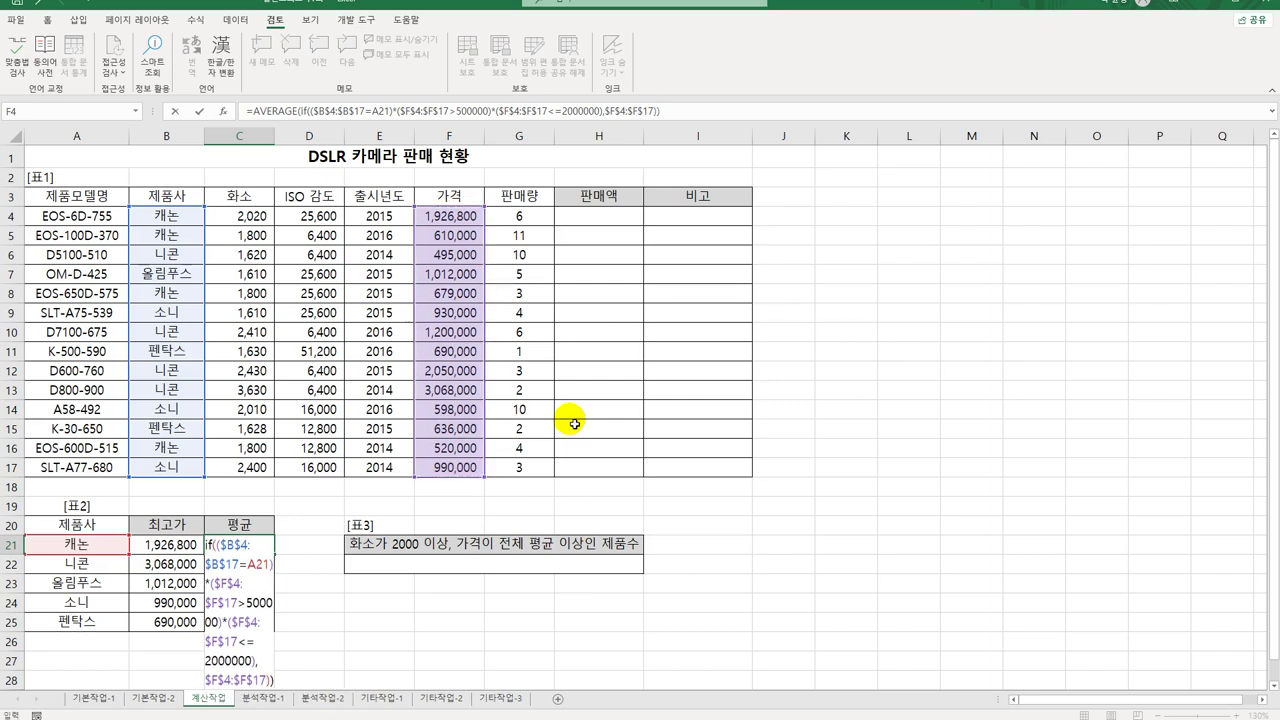
pyautogui.hotkey('ctrl', 'shift', 'Return')
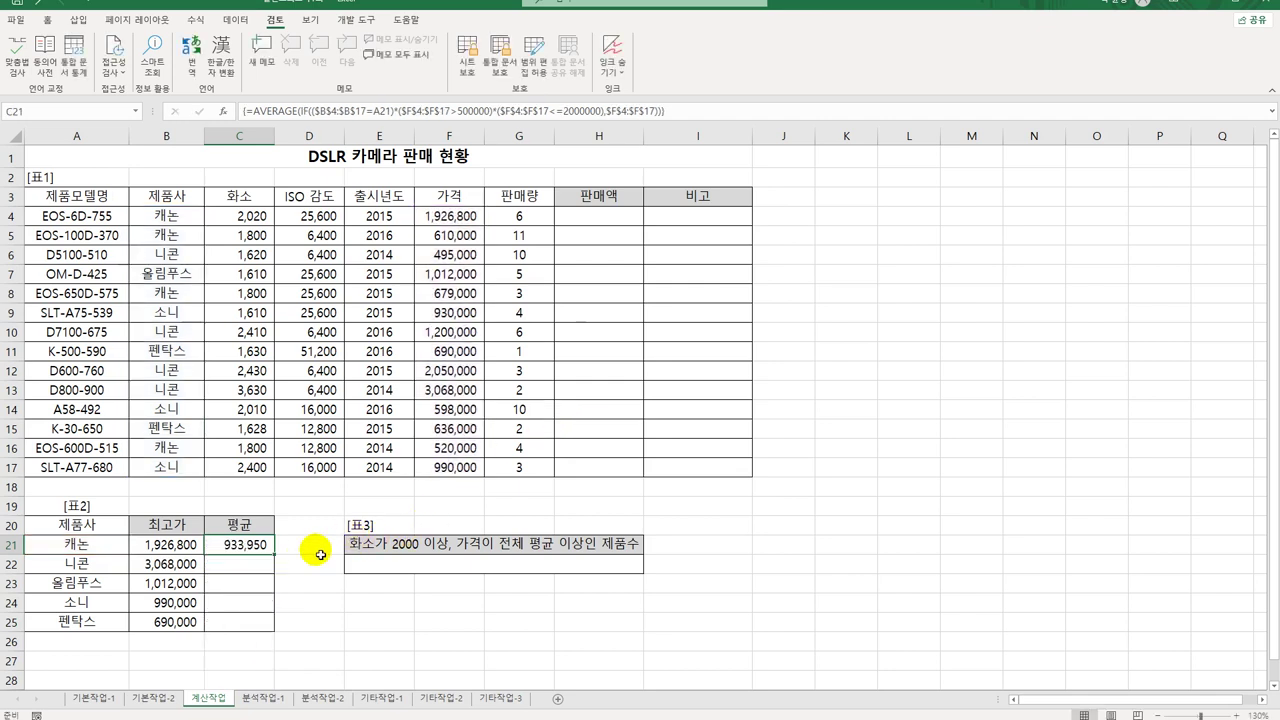
pyautogui.moveTo(275, 554); pyautogui.dragTo(280, 628)
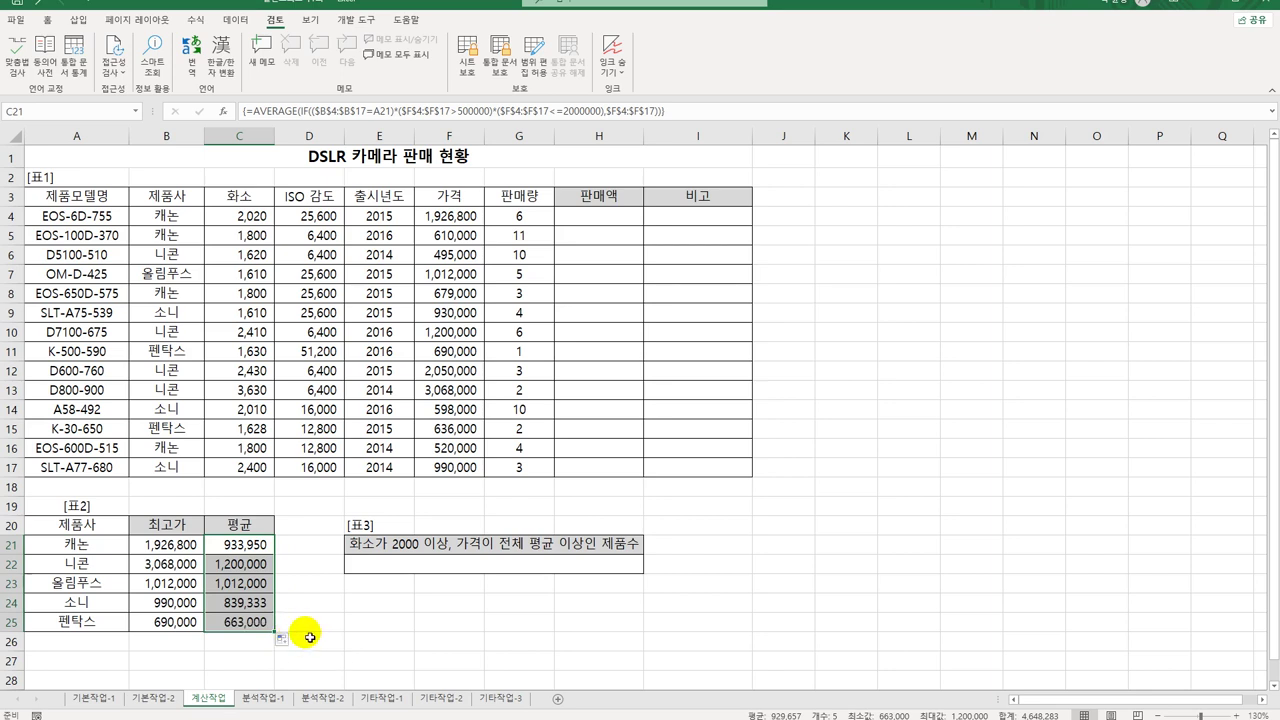
# Select H4, open the Visual Basic editor, and insert a new module in the workbook's project
pyautogui.click(606, 224)
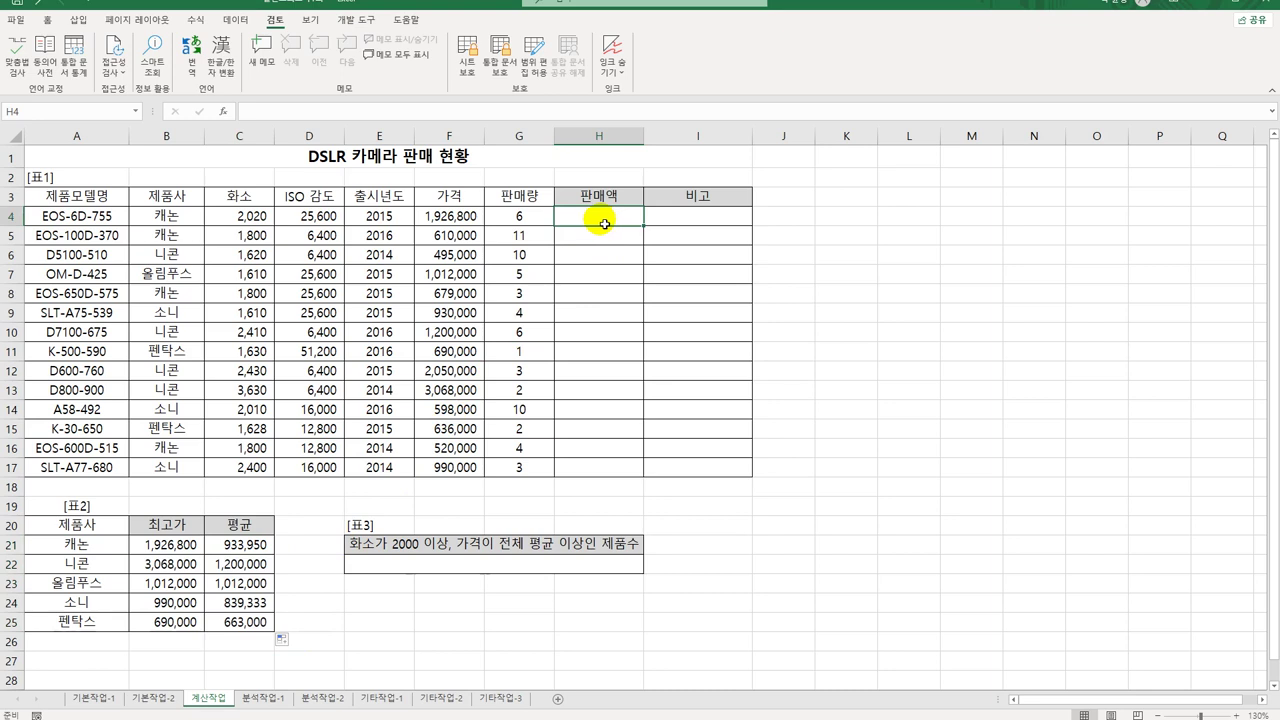
pyautogui.click(357, 22)
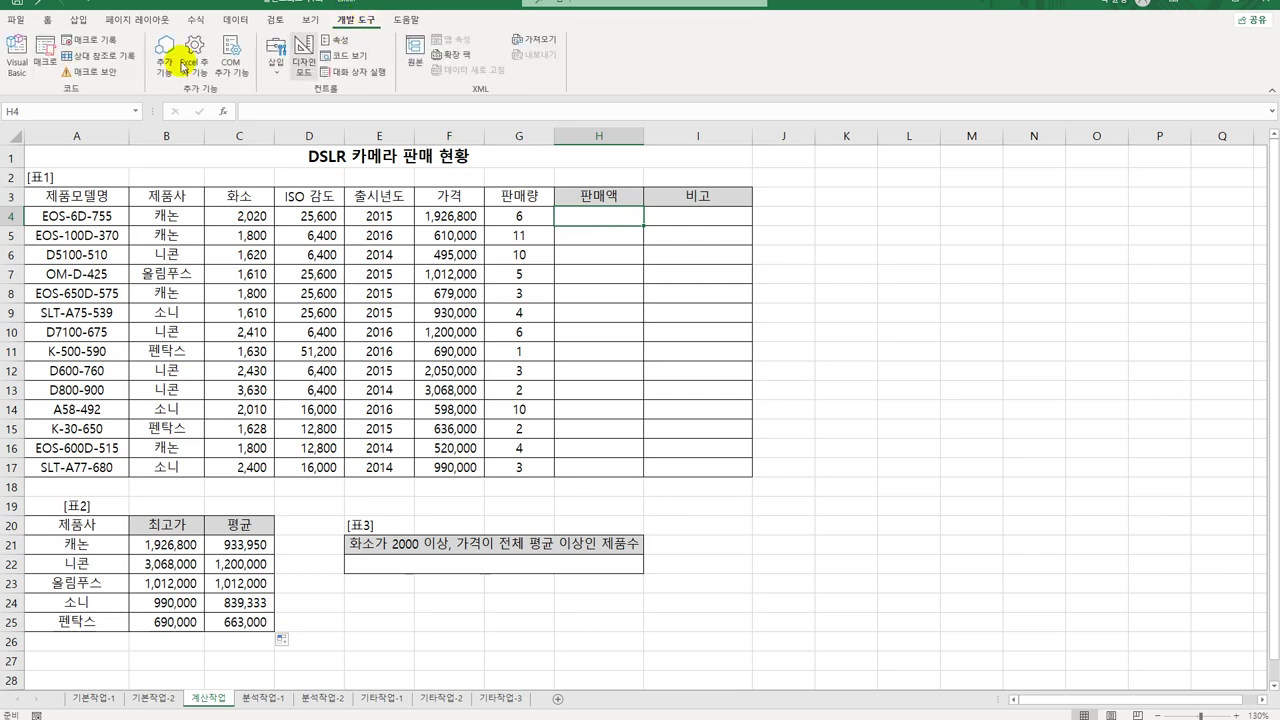
pyautogui.click(16, 60)
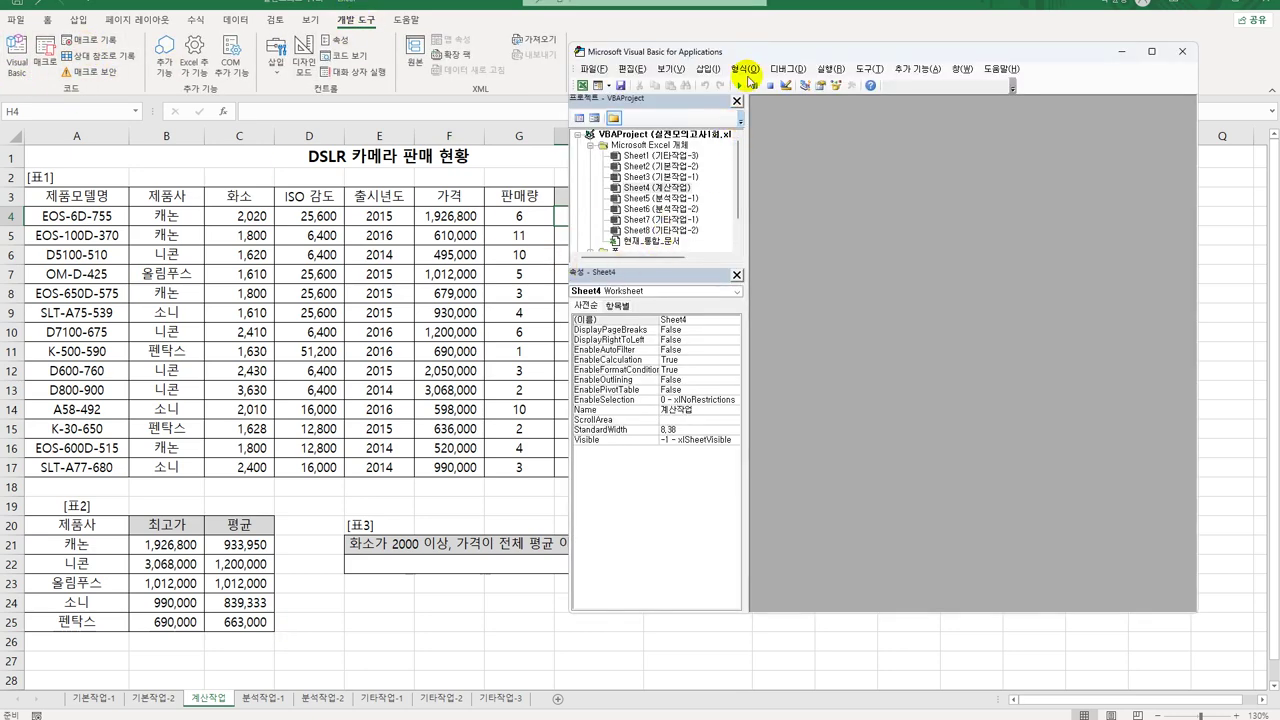
pyautogui.click(708, 68)
pyautogui.click(713, 114)
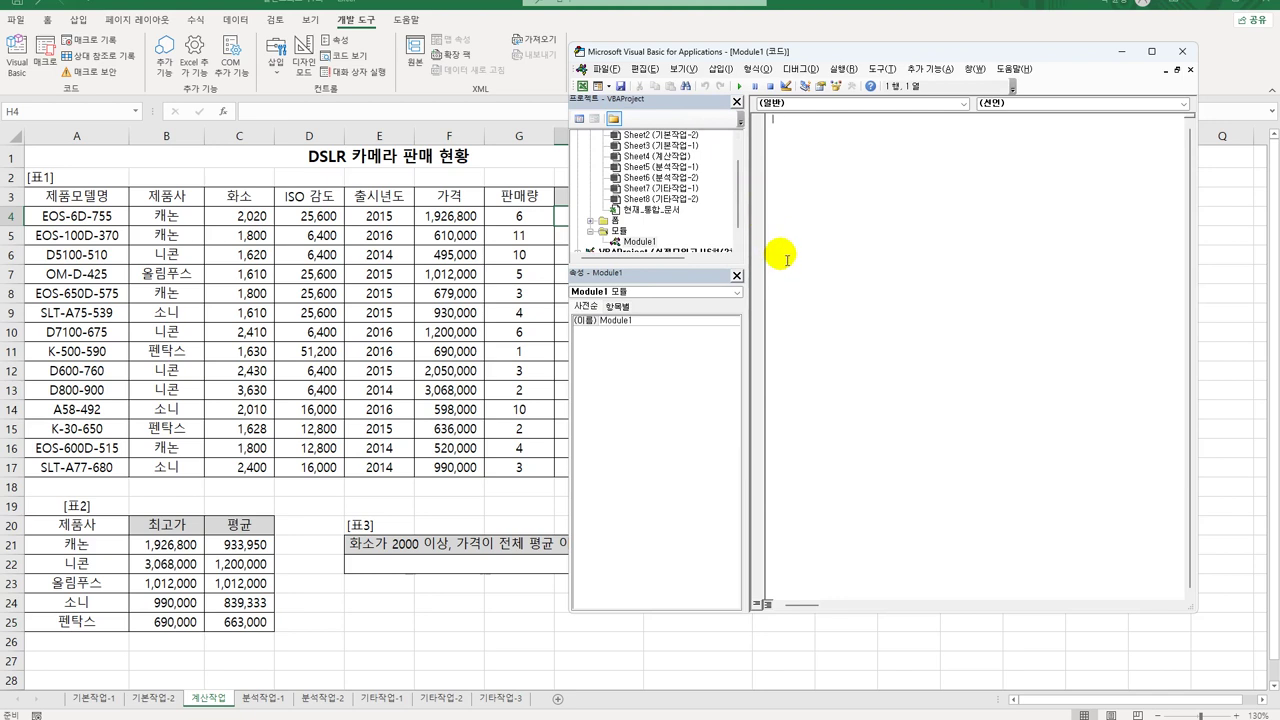
# Declare the public function fn판매액 with the arguments 판매량 and 가격 in the new module
pyautogui.write('public functio')
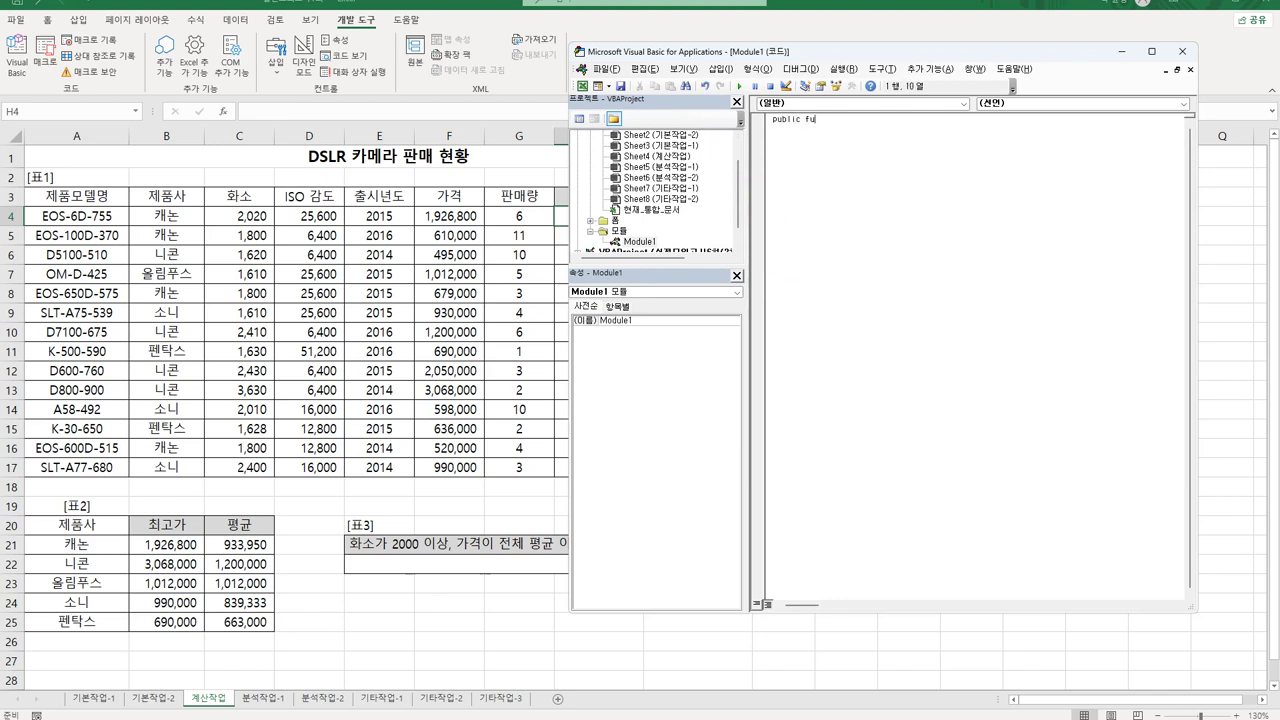
pyautogui.write('n ')
pyautogui.write('fn')
pyautogui.write('파')
pyautogui.write('ㄴ매')
pyautogui.write('액(')
pyautogui.write('판매량, 가')
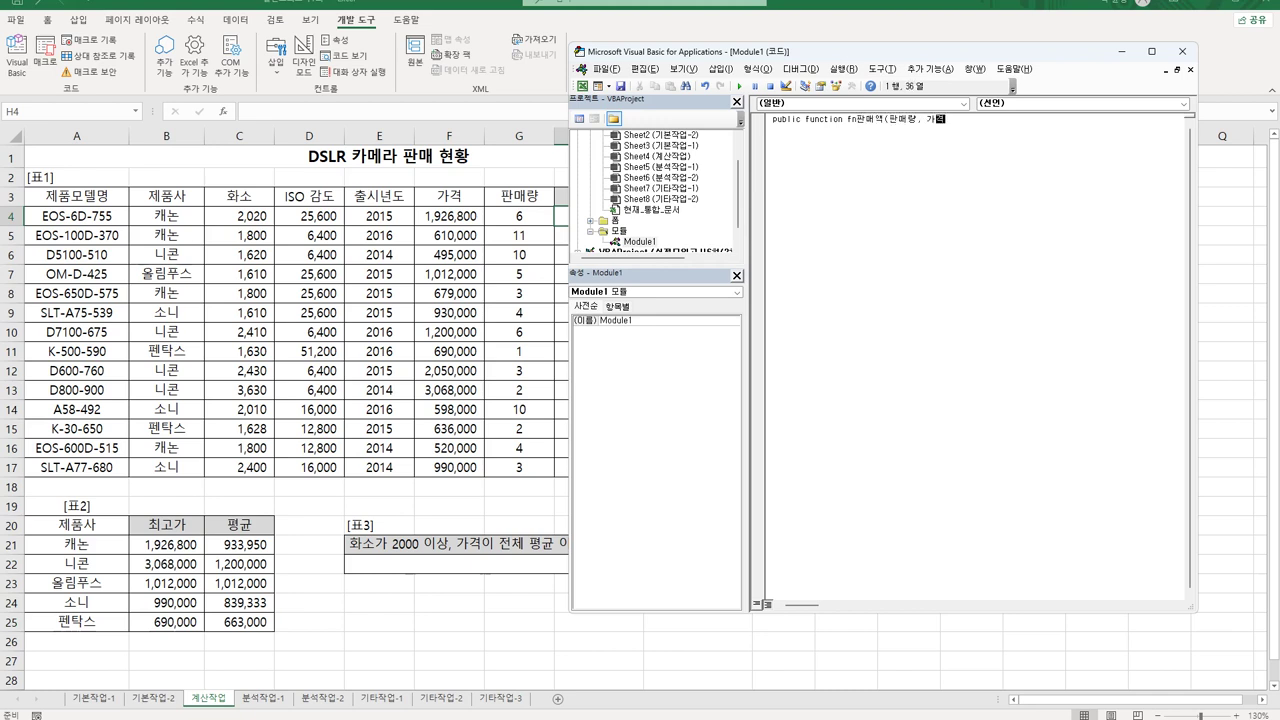
pyautogui.write('격)')
pyautogui.press('Return')
# Add an If 판매량 >= 5 Then branch to the function that assigns fn판매액 = 판매량 * 가격 * 0.95
pyautogui.press('Tab')
pyautogui.write('if ')
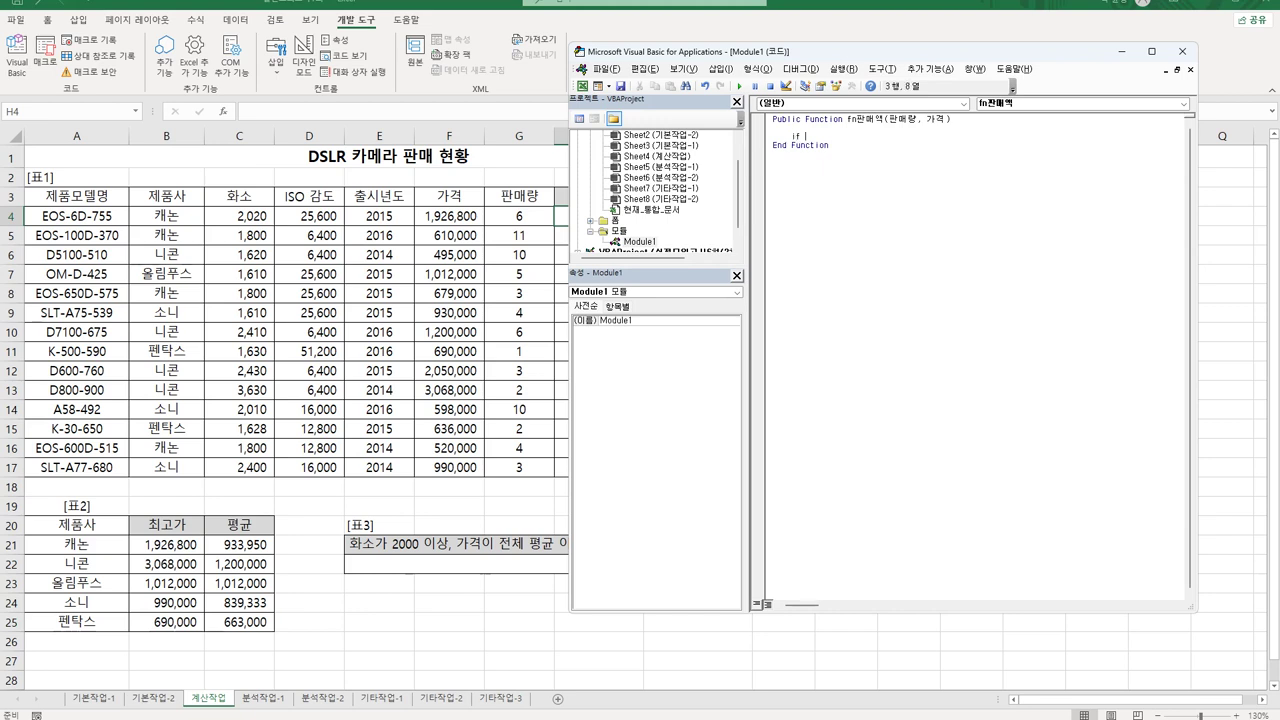
pyautogui.write('판매량 >= 5 Then')
pyautogui.press('Return')
pyautogui.write('fn판')
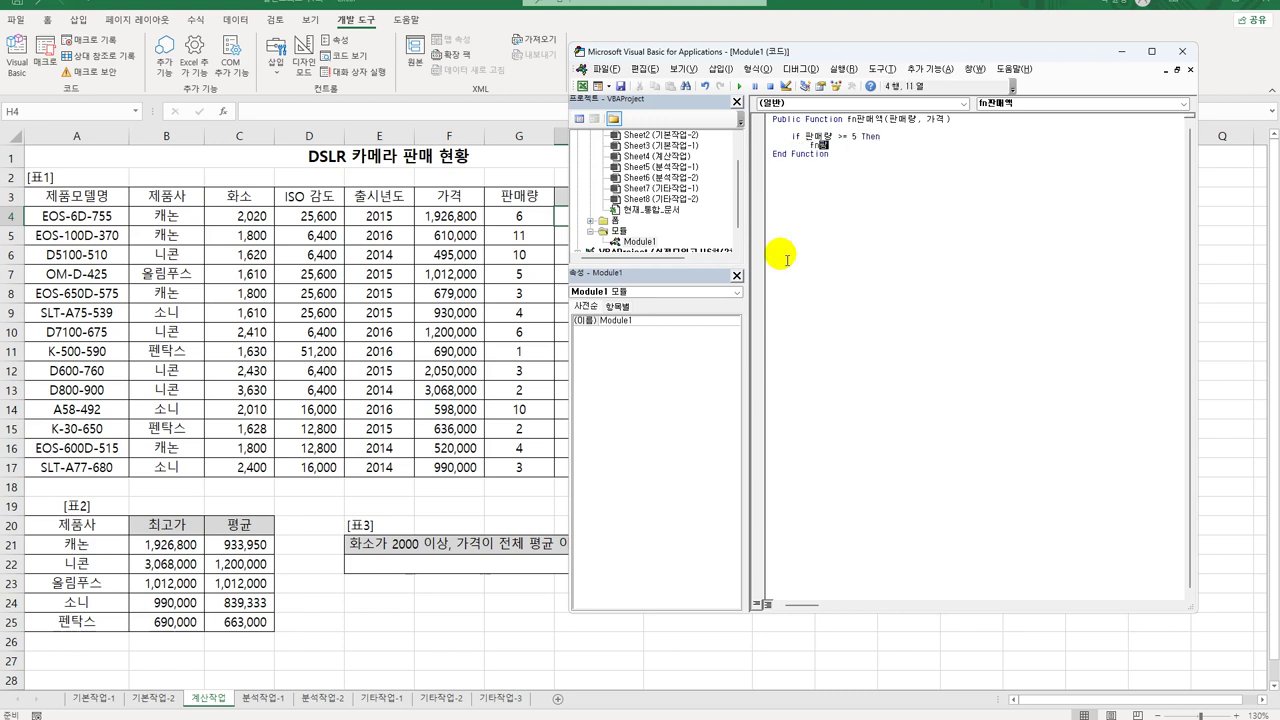
pyautogui.write('매')
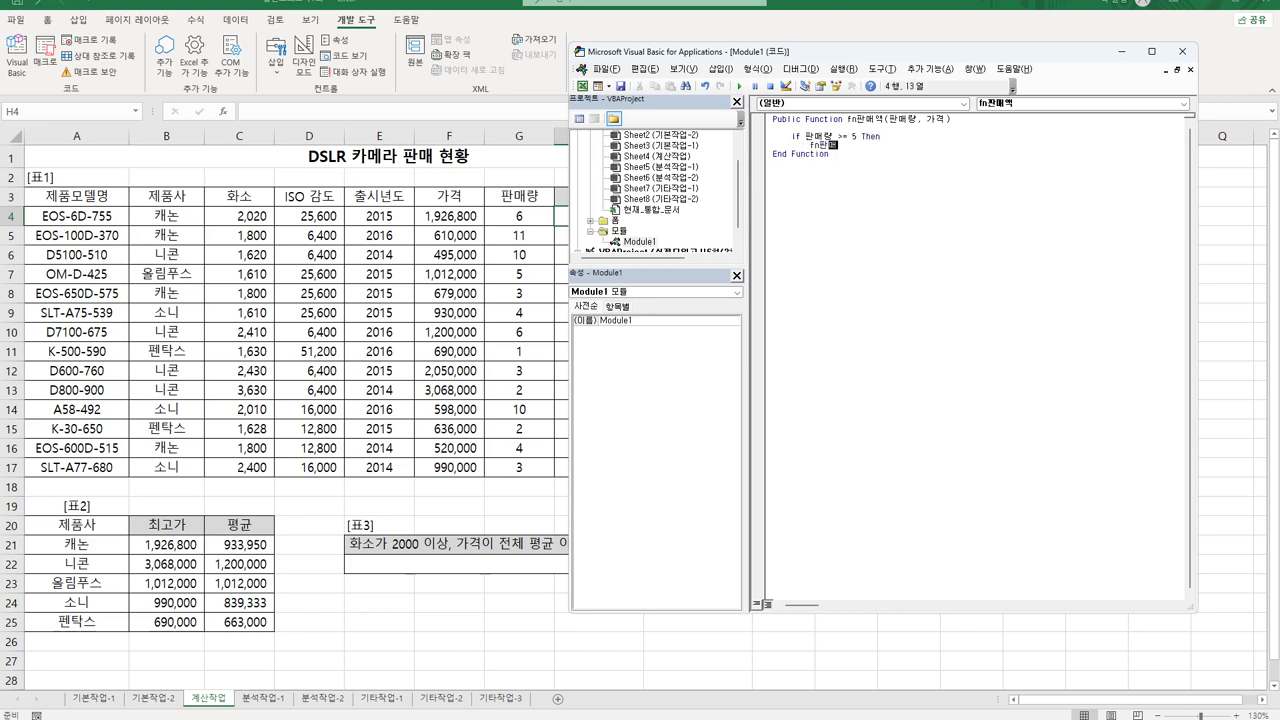
pyautogui.write('액 = 판매량 * 가격 * 0.95')
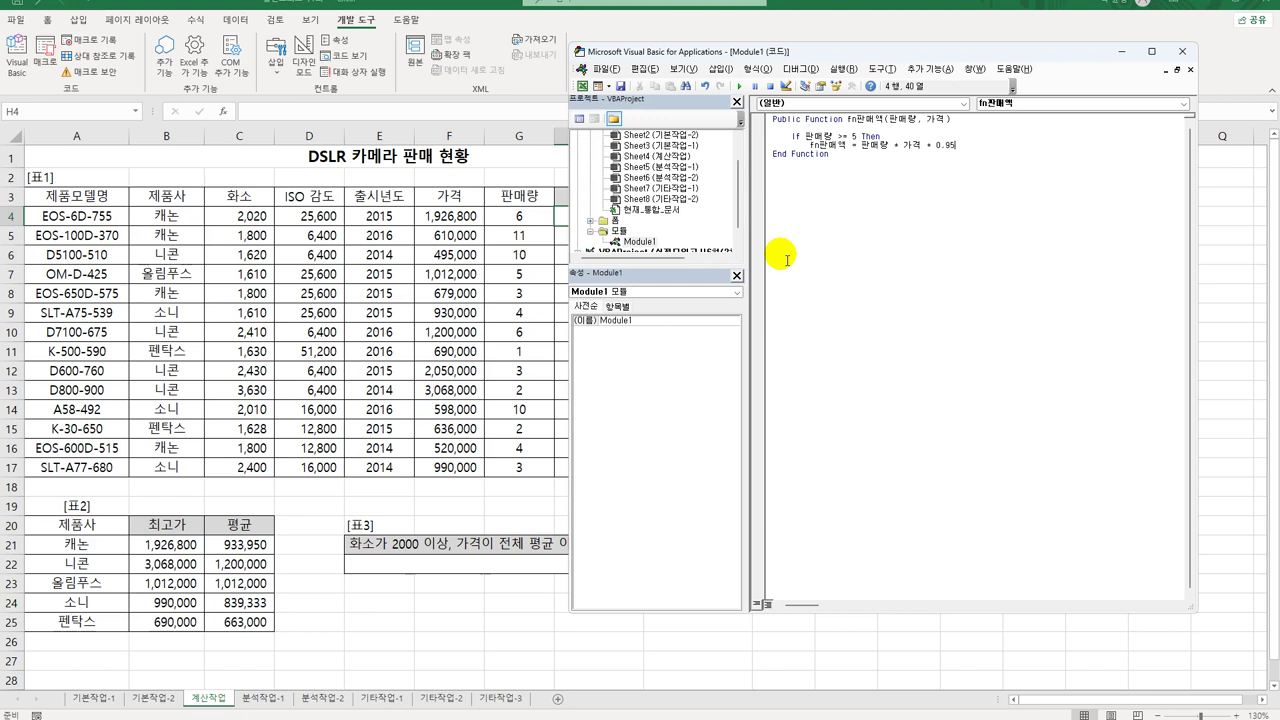
pyautogui.press('Return')
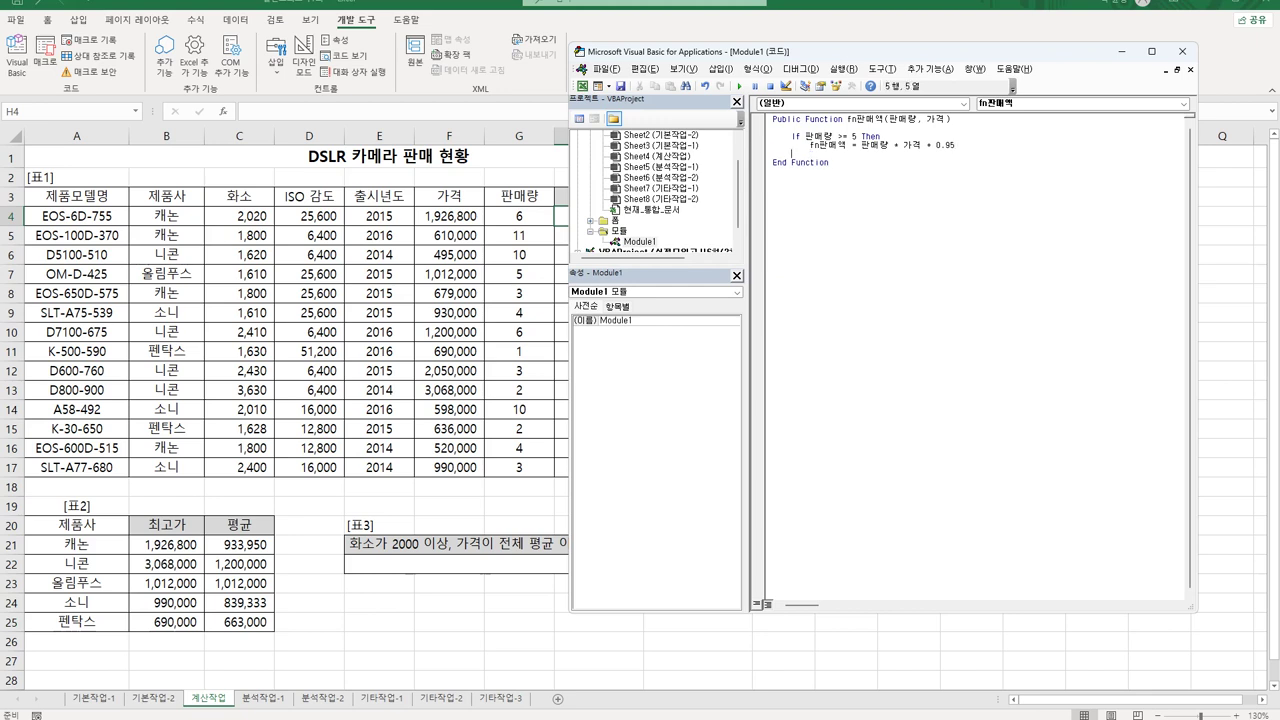
# Add an Else branch to the function containing a copy of the fn판매액 assignment line
pyautogui.write('else')
pyautogui.press('Return')
pyautogui.press('Up')
pyautogui.press('Up')
pyautogui.hotkey('shift', 'End')
pyautogui.hotkey('ctrl', 'c')
pyautogui.press('Down')
pyautogui.hotkey('ctrl', 'v')
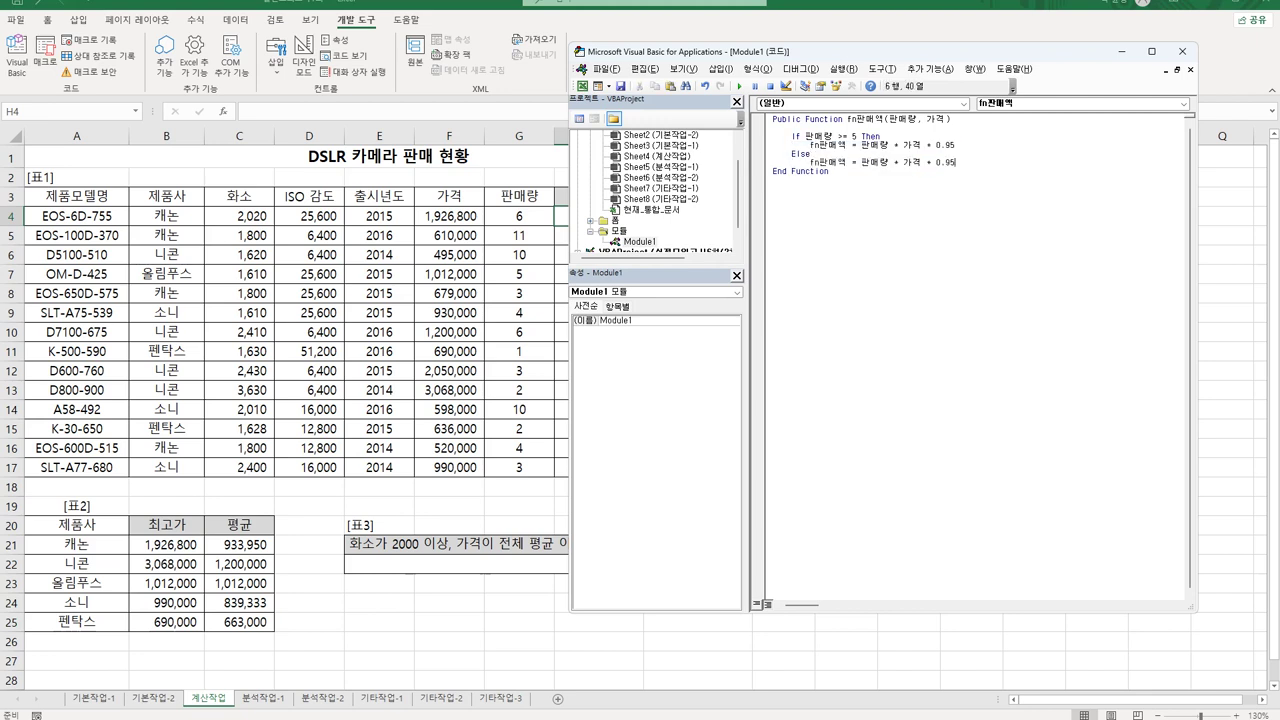
# Change the Else branch's multiplier to 0.97, finish the block with End If, and close the Visual Basic editor
pyautogui.hotkey('shift', 'Left')
pyautogui.write('7')
pyautogui.press('Return')
pyautogui.write('End If')
pyautogui.press('Return')
pyautogui.click(1182, 50)
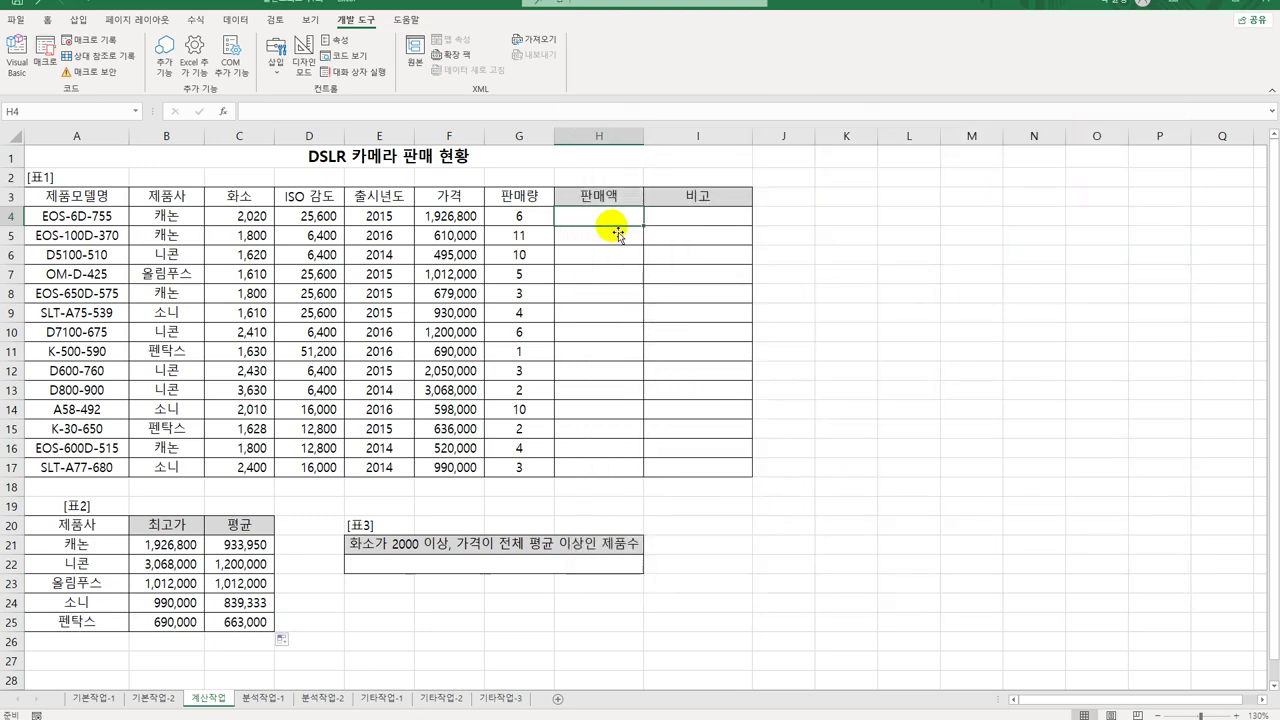
# Insert the user-defined function fn판매액 in H4 with 판매량 G4 and 가격 F4, and fill it down to H17
pyautogui.click(223, 111)
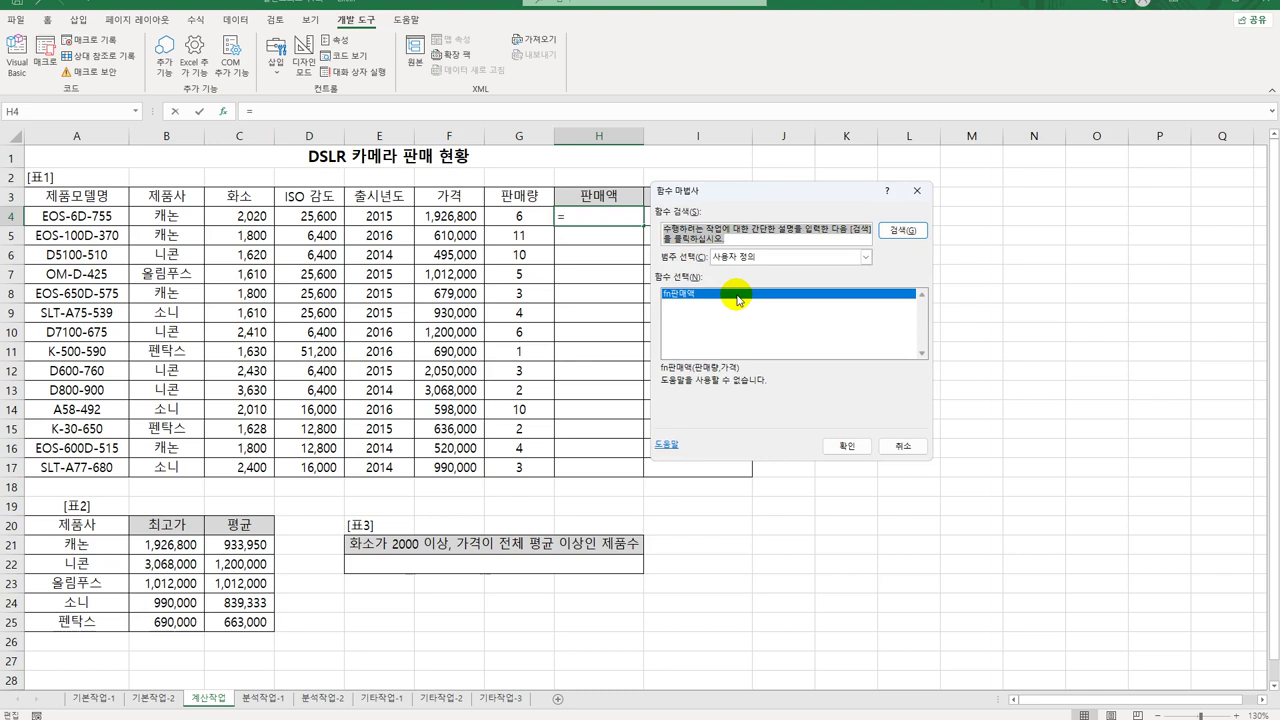
pyautogui.click(847, 448)
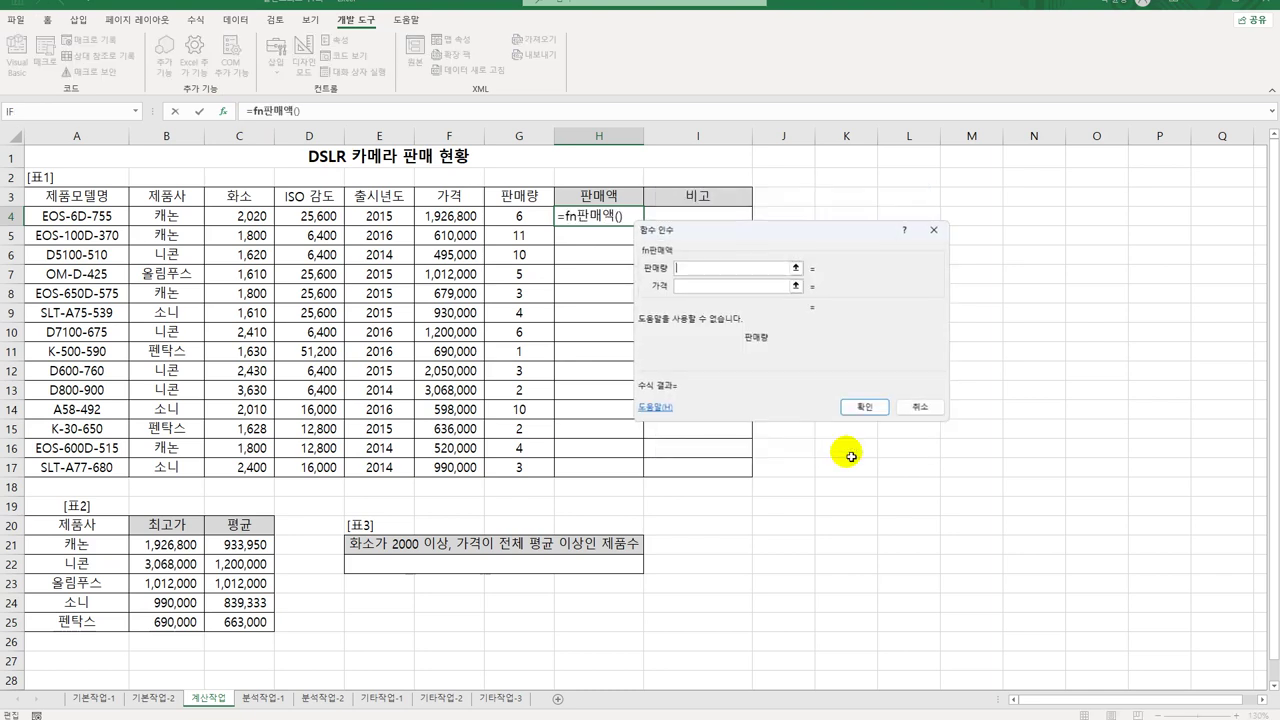
pyautogui.click(505, 216)
pyautogui.click(709, 288)
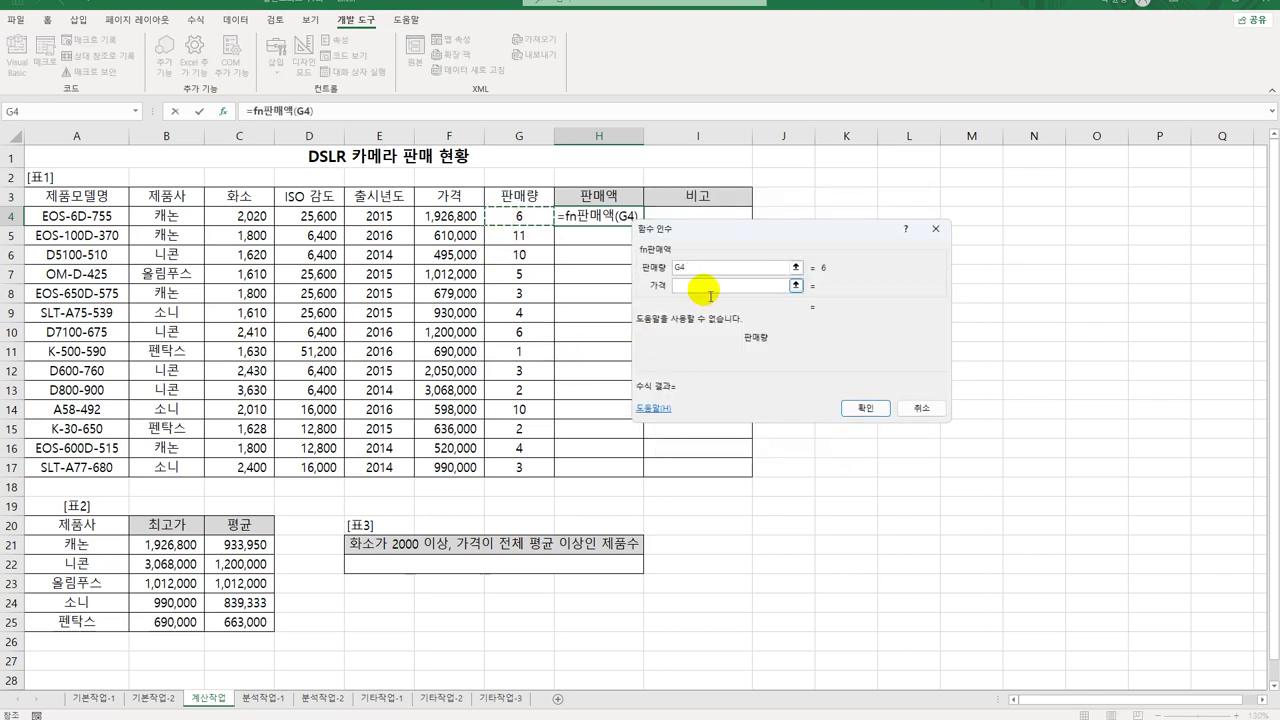
pyautogui.click(466, 216)
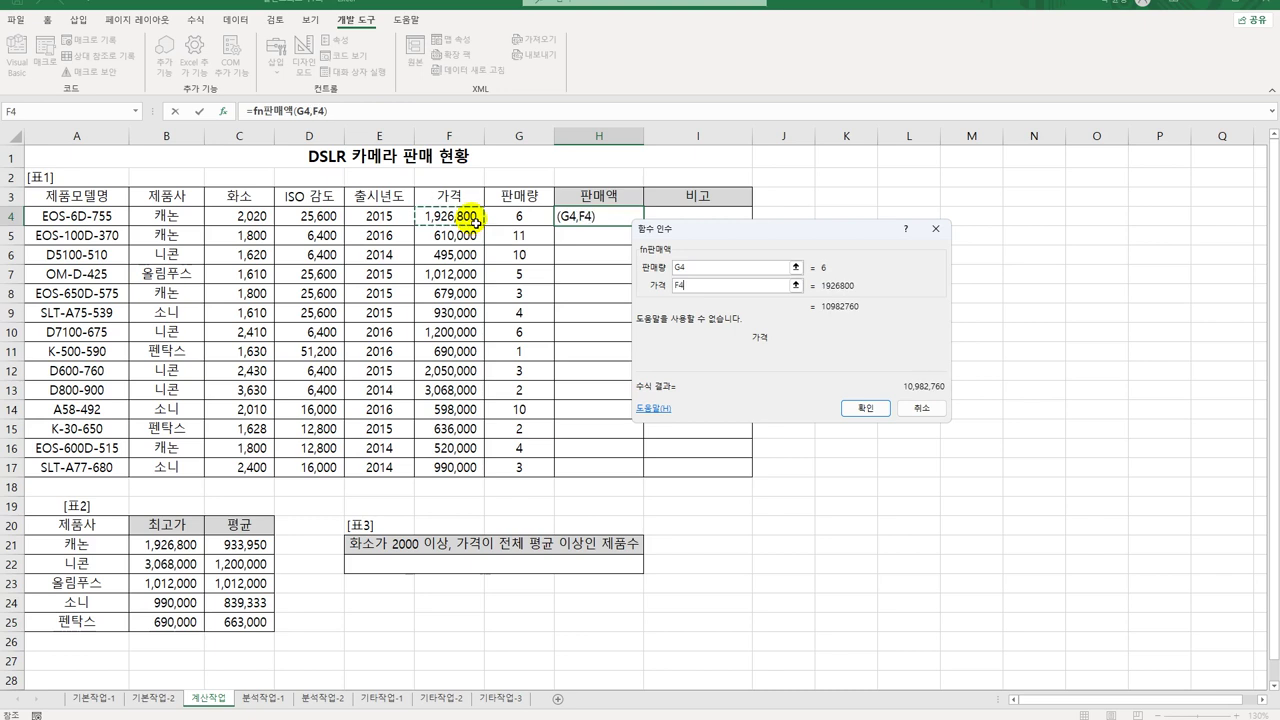
pyautogui.click(859, 410)
pyautogui.doubleClick(645, 226)
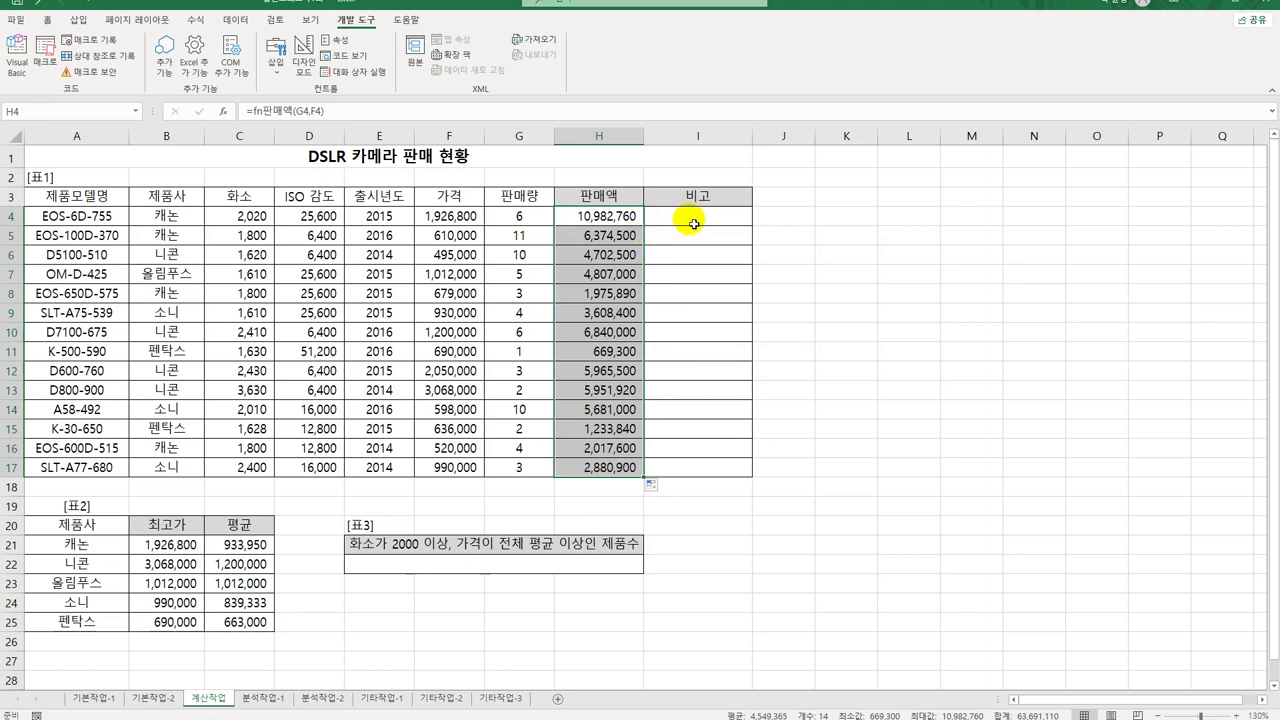
# Enter =MOD(RIGHT(A4,3),4) in the 비고 cell I4 and fill the formula down to I17
pyautogui.click(695, 221)
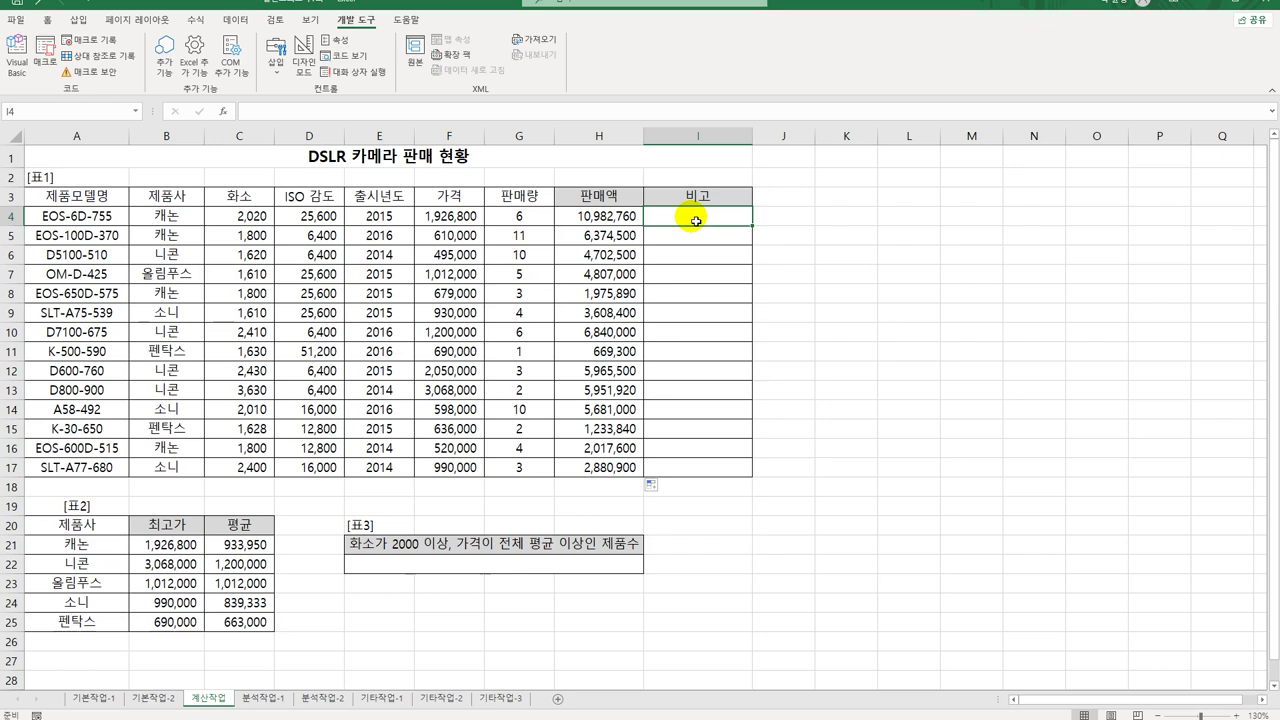
pyautogui.write('=')
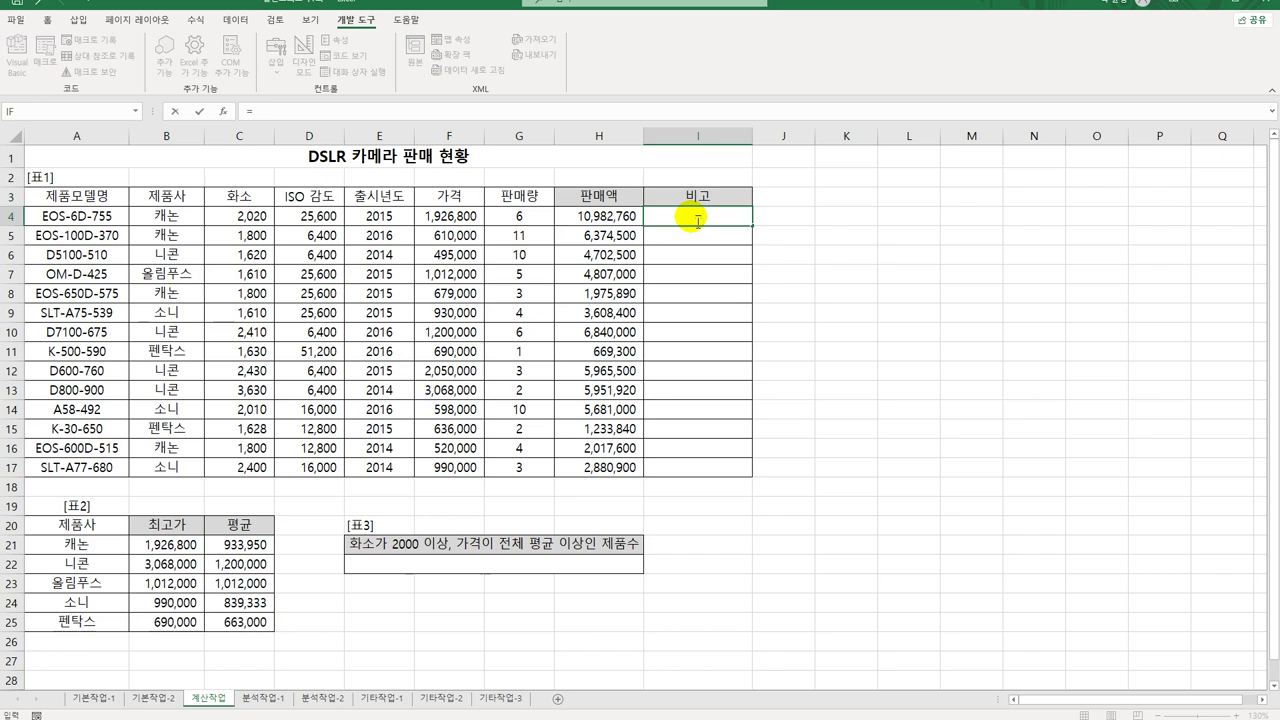
pyautogui.write('MOD(')
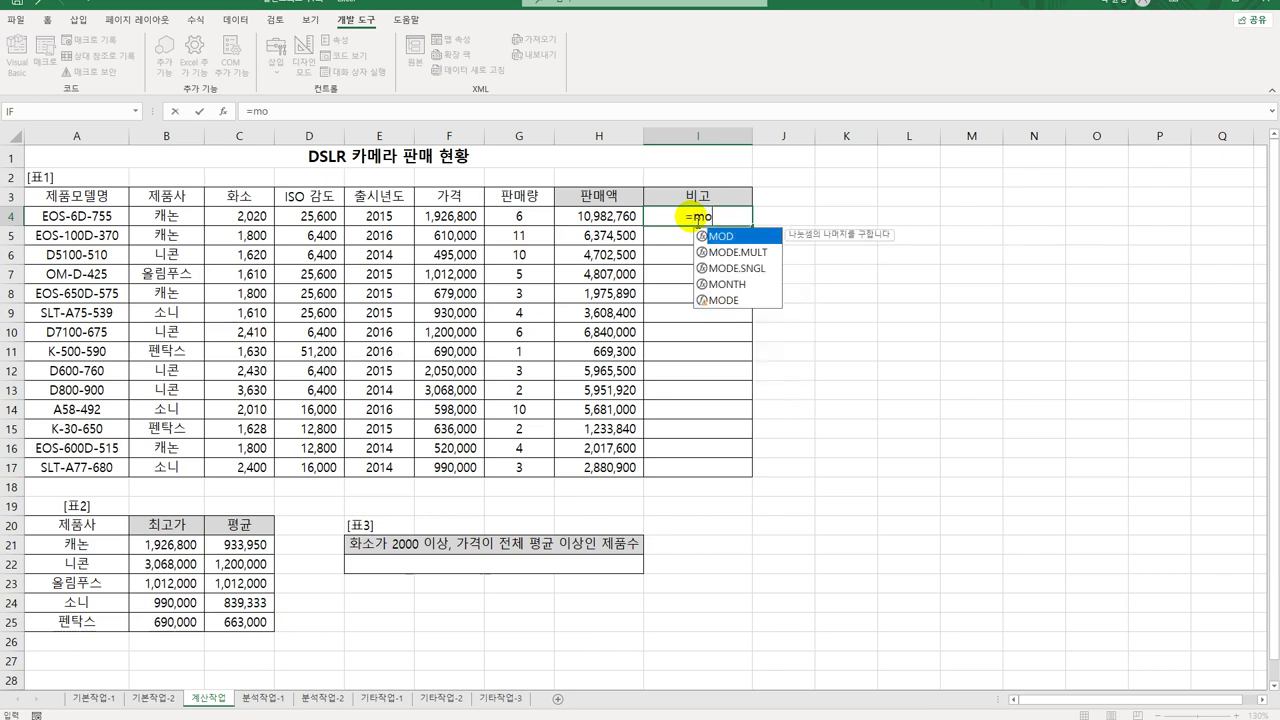
pyautogui.write('right(')
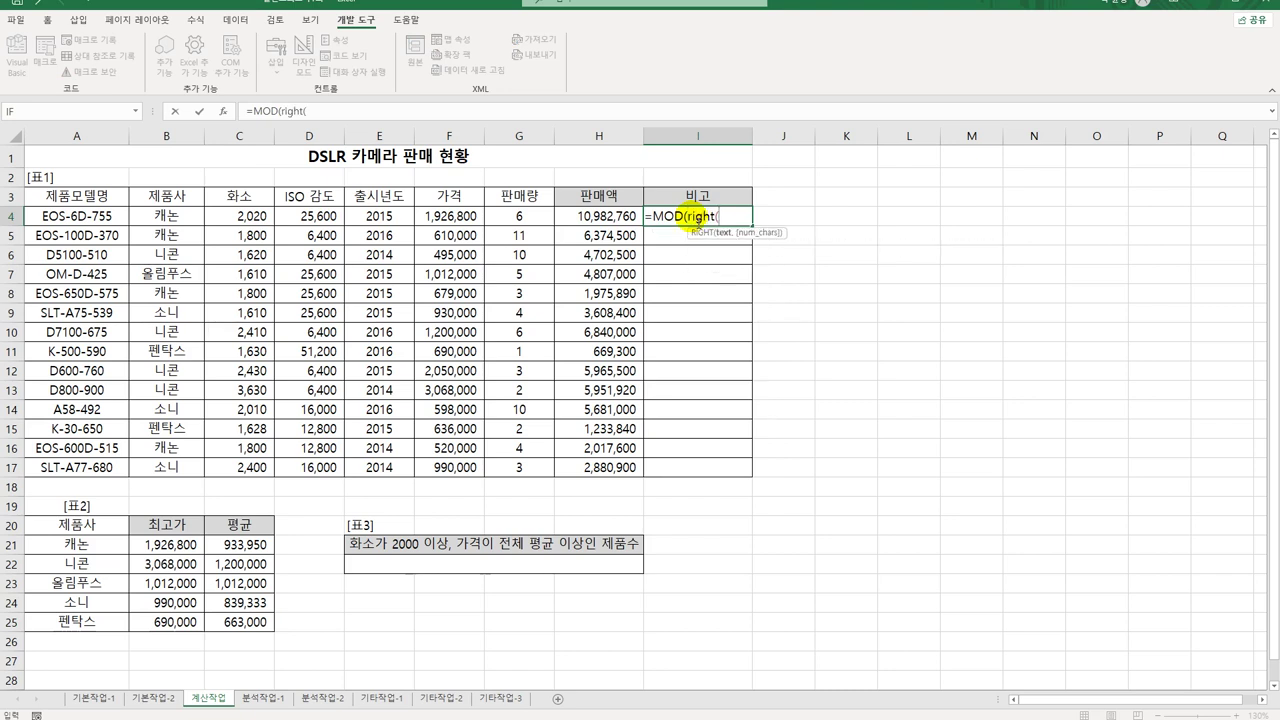
pyautogui.click(90, 222)
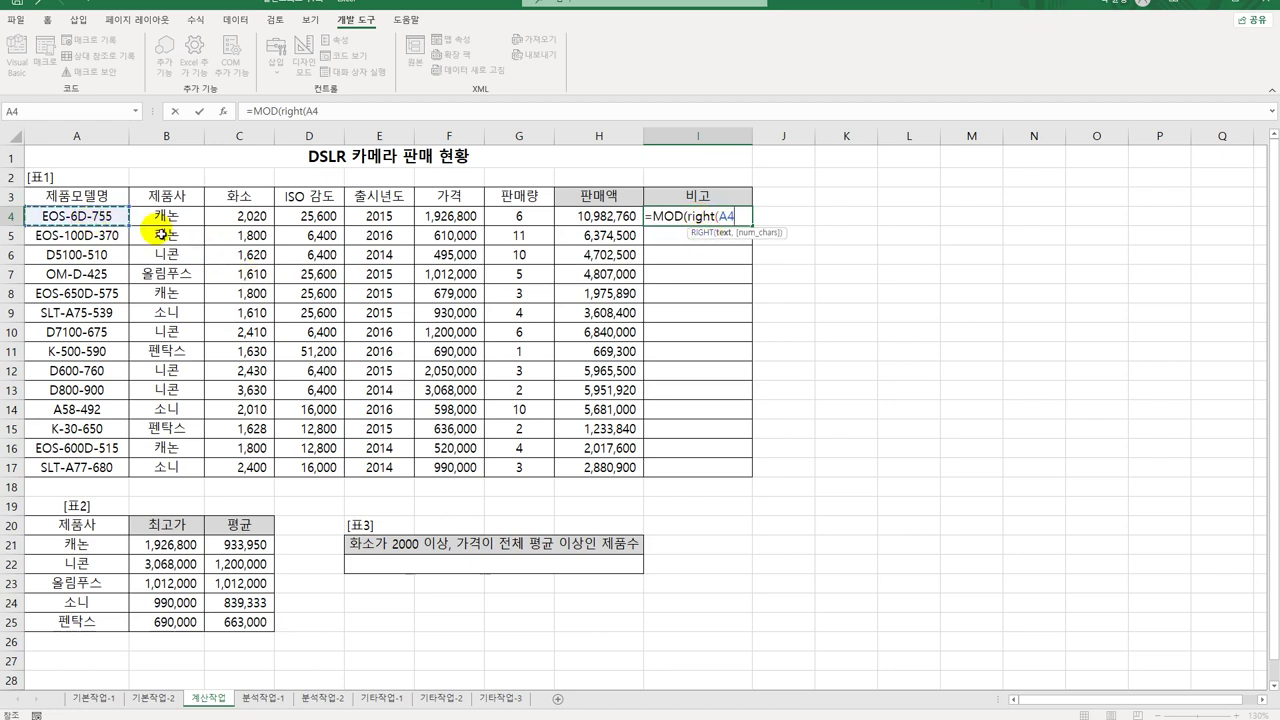
pyautogui.write(',3)')
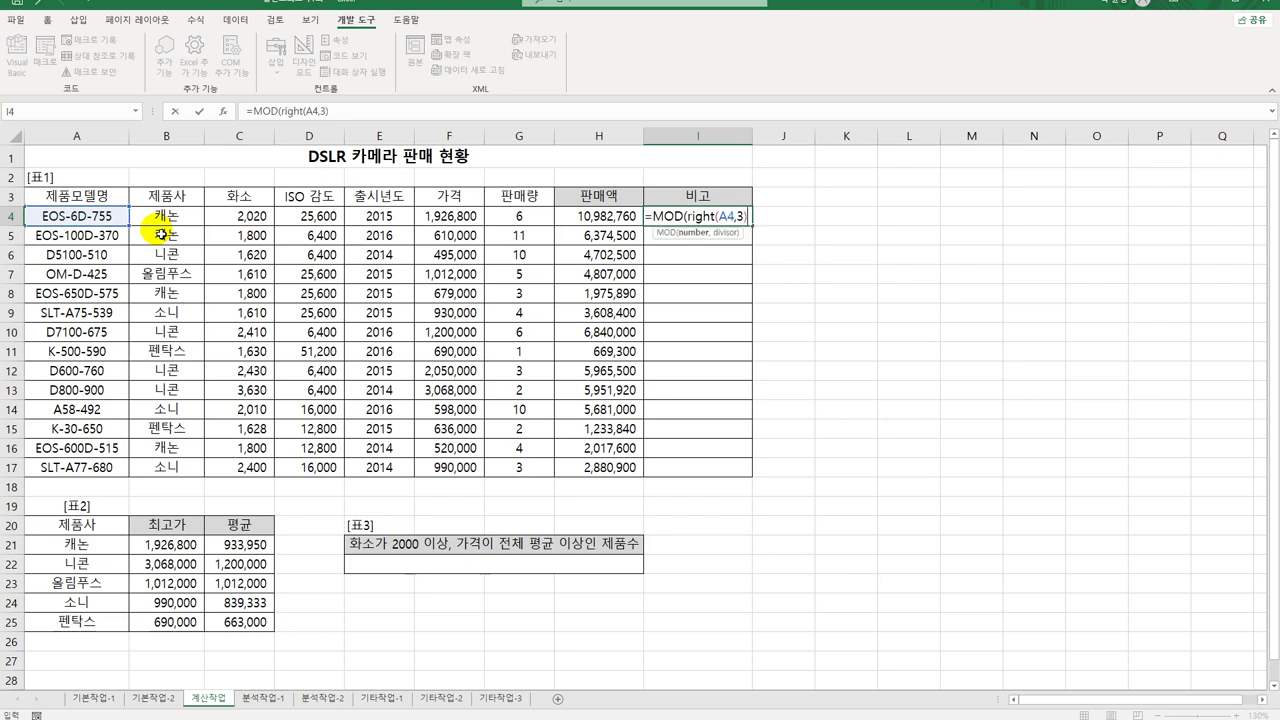
pyautogui.write(',')
pyautogui.write('4)')
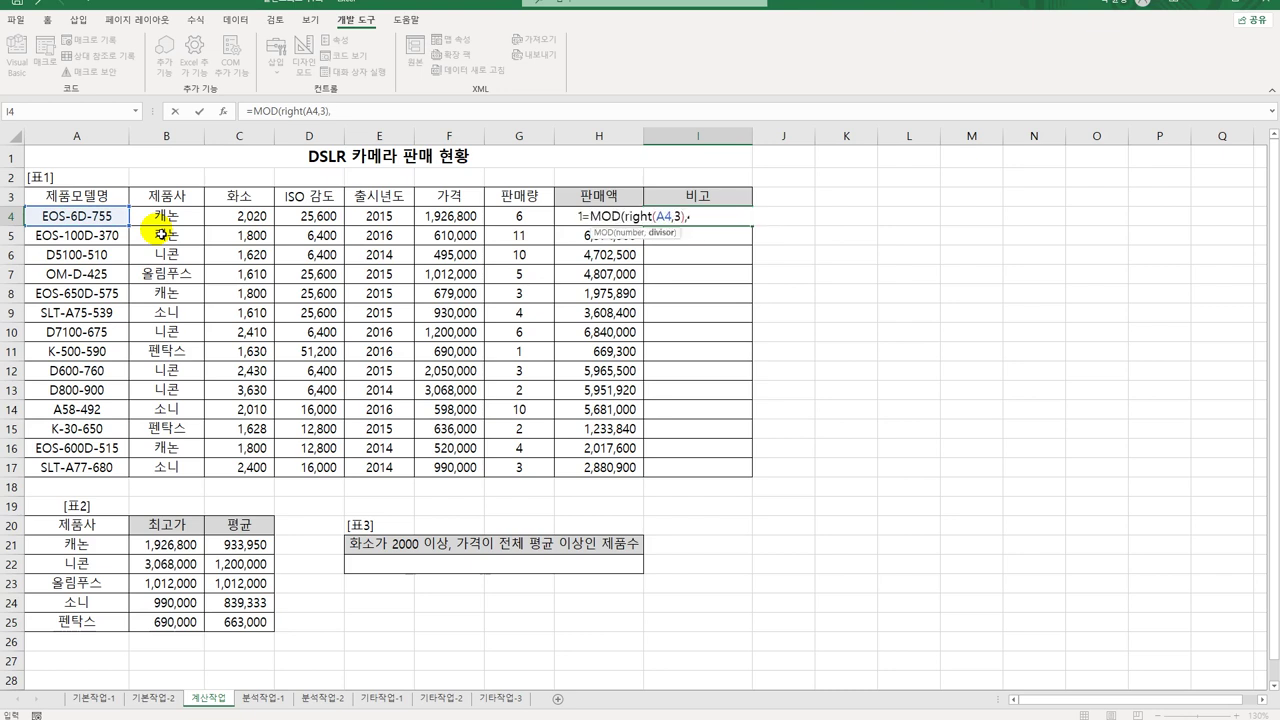
pyautogui.press('Return')
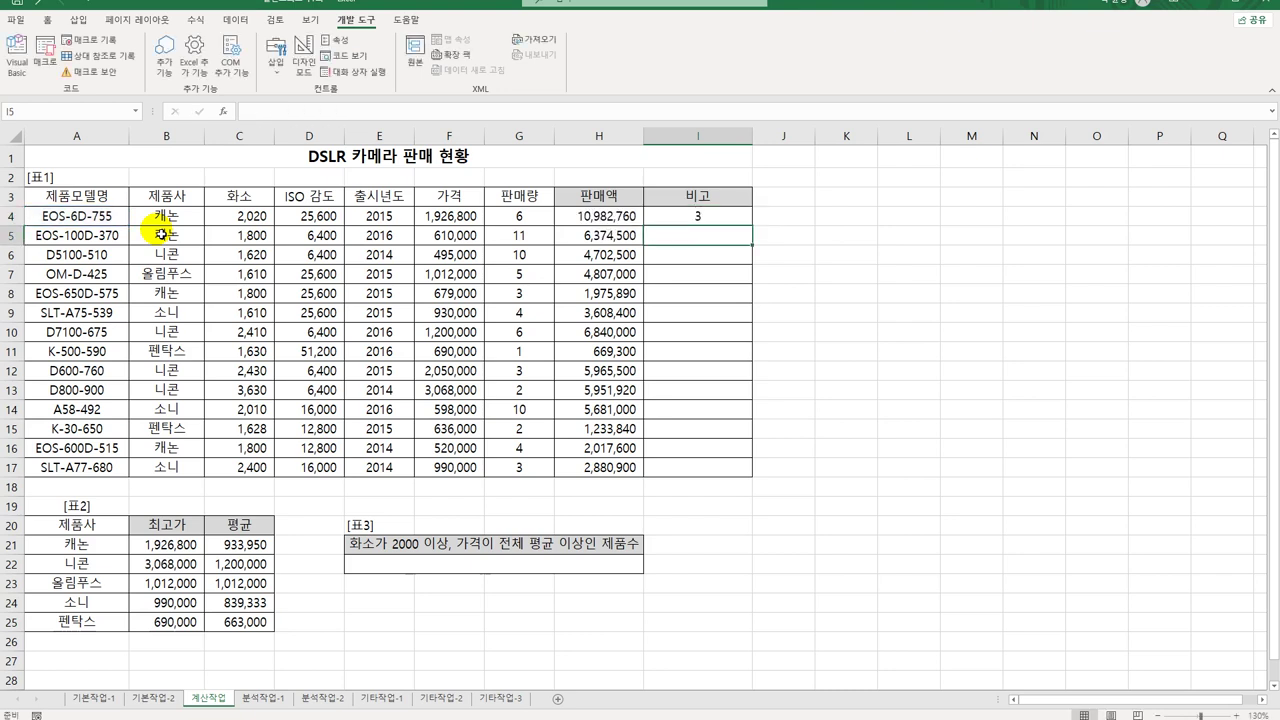
pyautogui.press('Up')
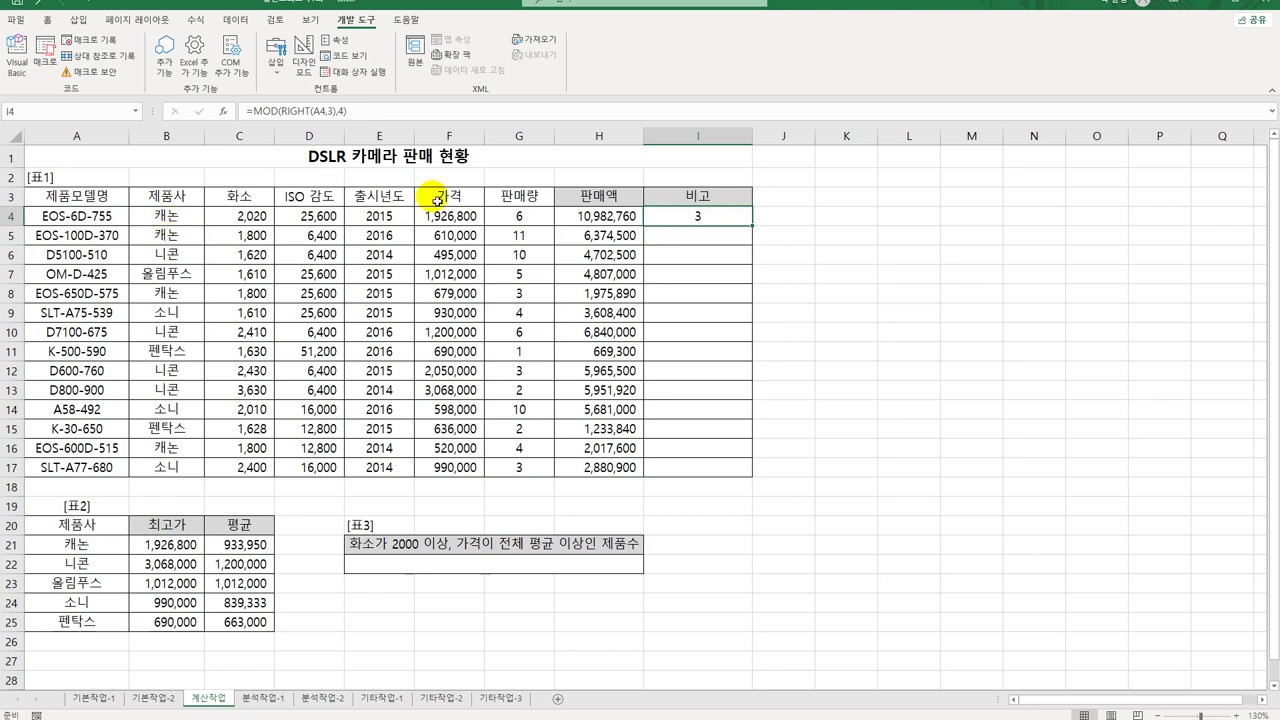
pyautogui.moveTo(757, 229); pyautogui.dragTo(758, 479)
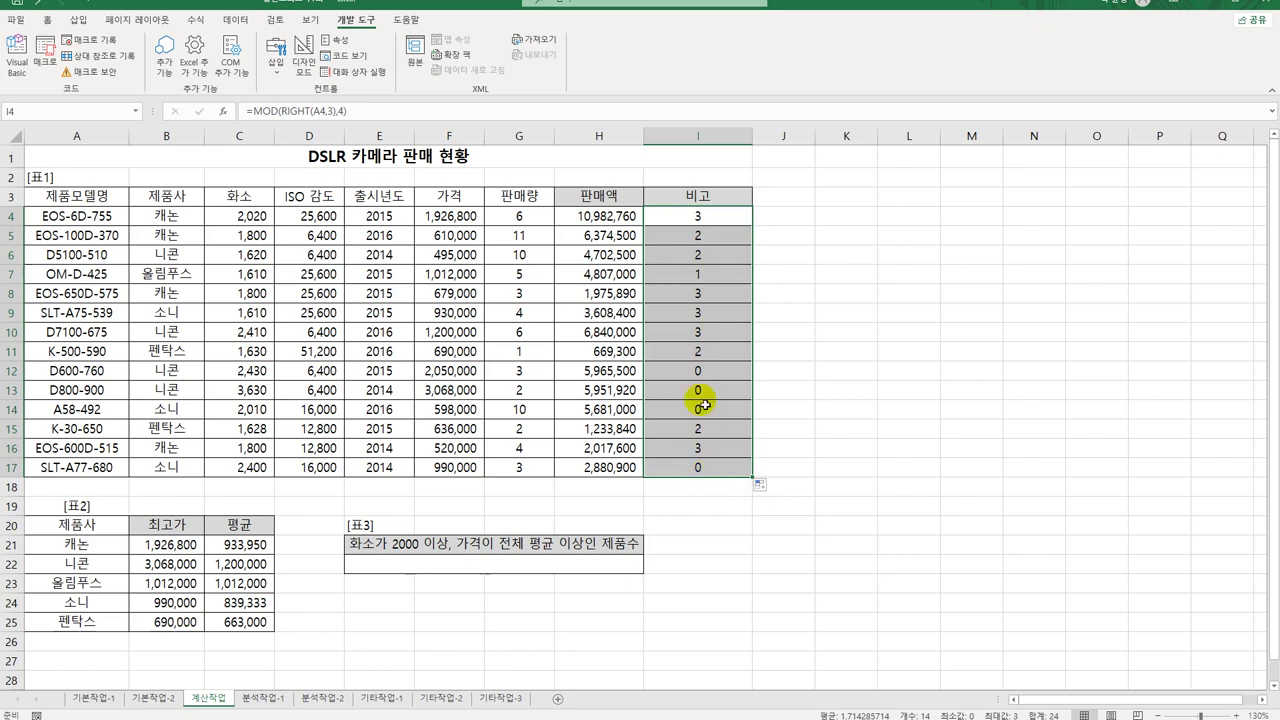
# Wrap the MOD formula in I4 in a VALUE function and fill it down to I17
pyautogui.doubleClick(691, 223)
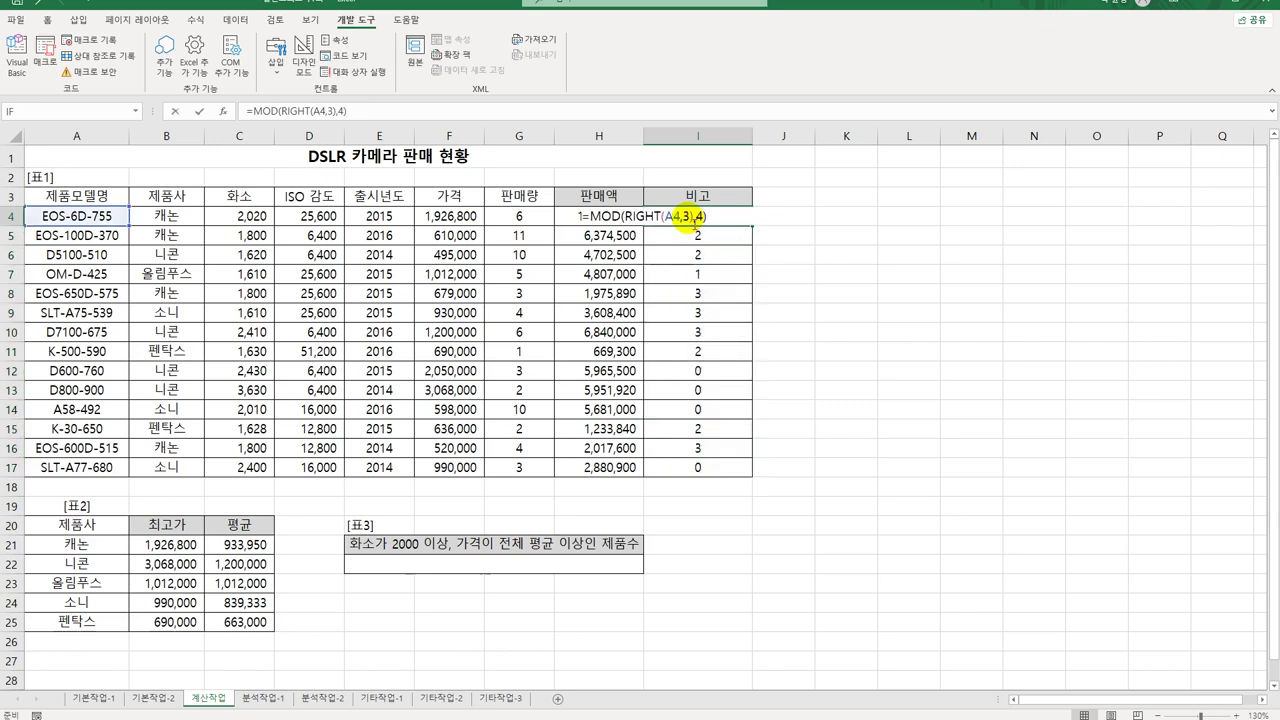
pyautogui.click(589, 216)
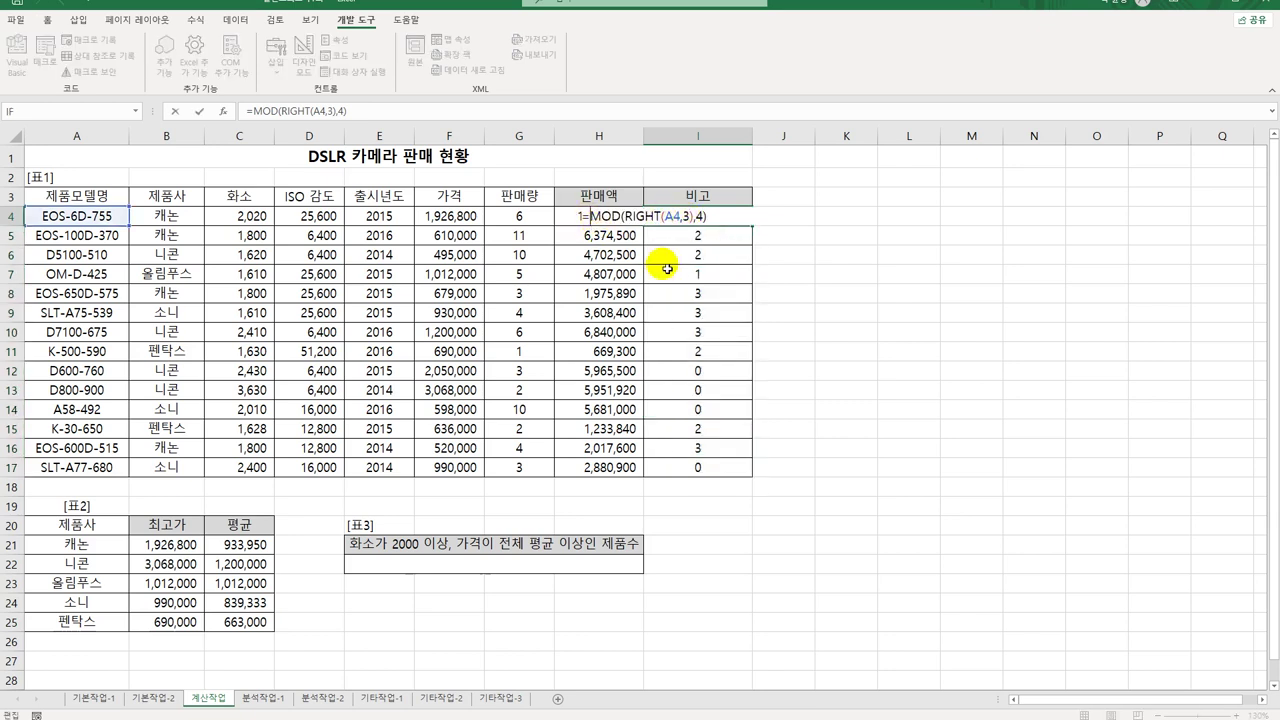
pyautogui.write('VALUE(')
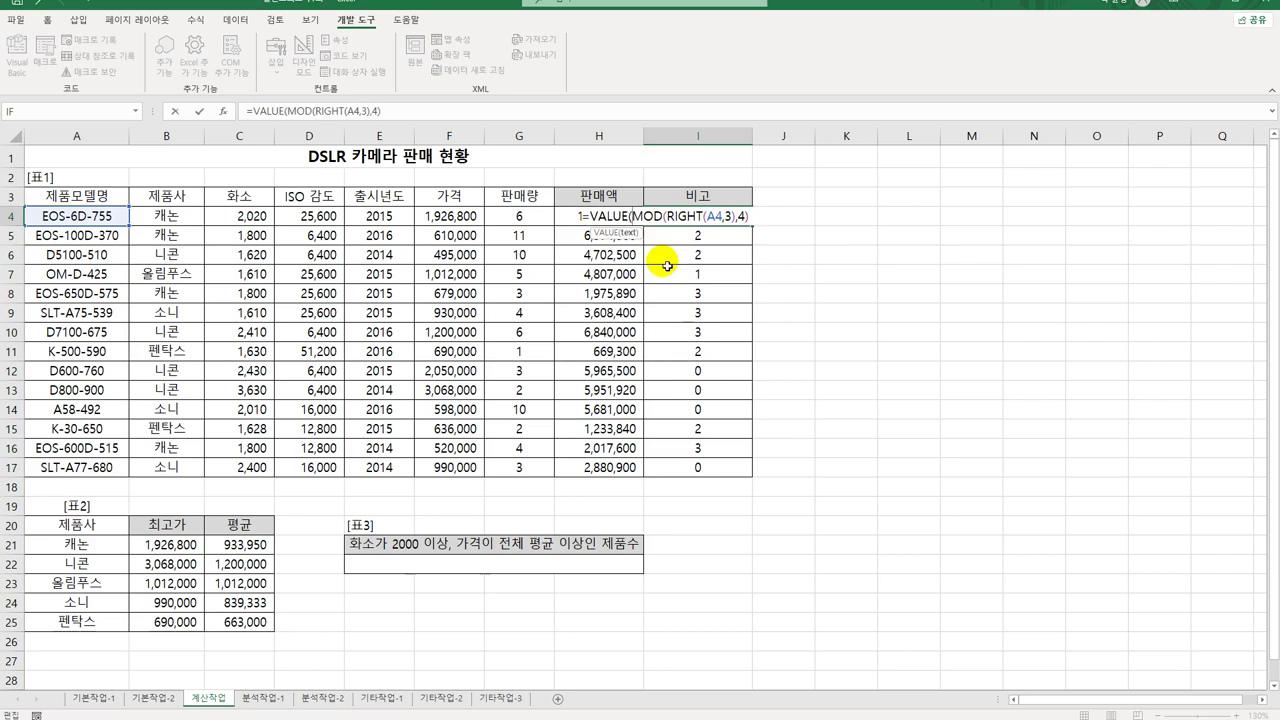
pyautogui.write(')')
pyautogui.press('Return')
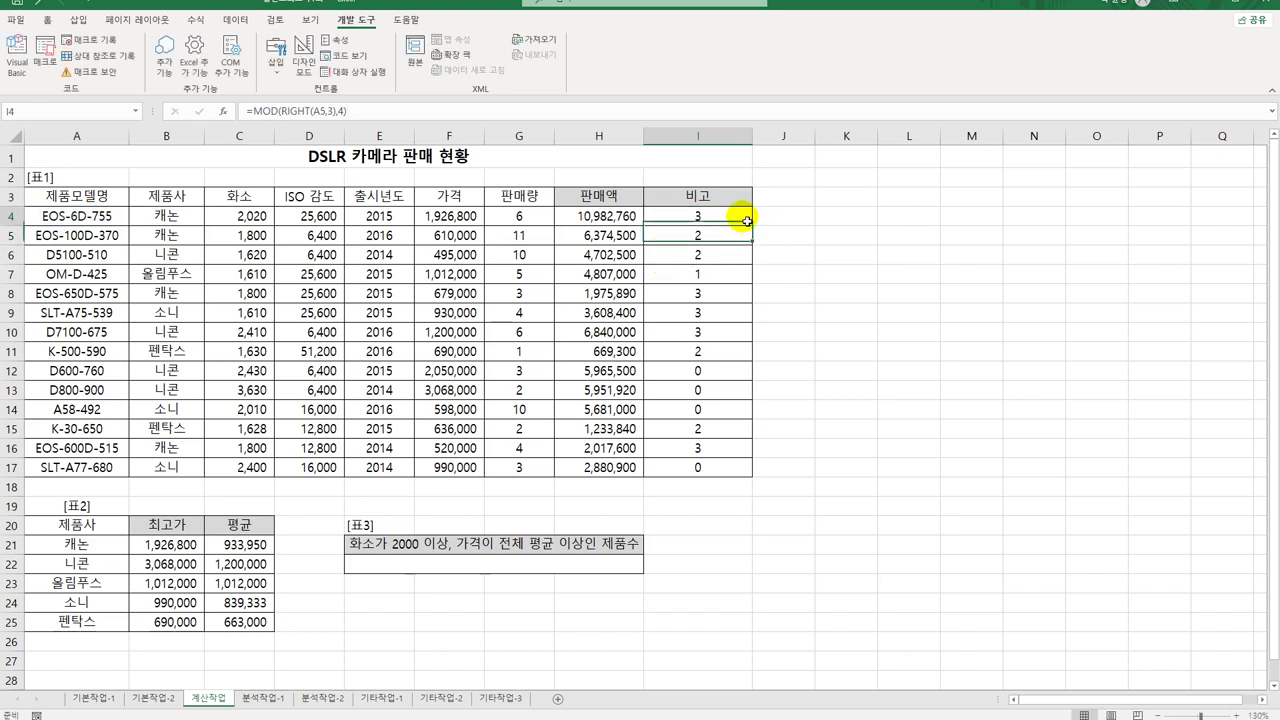
pyautogui.click(747, 221)
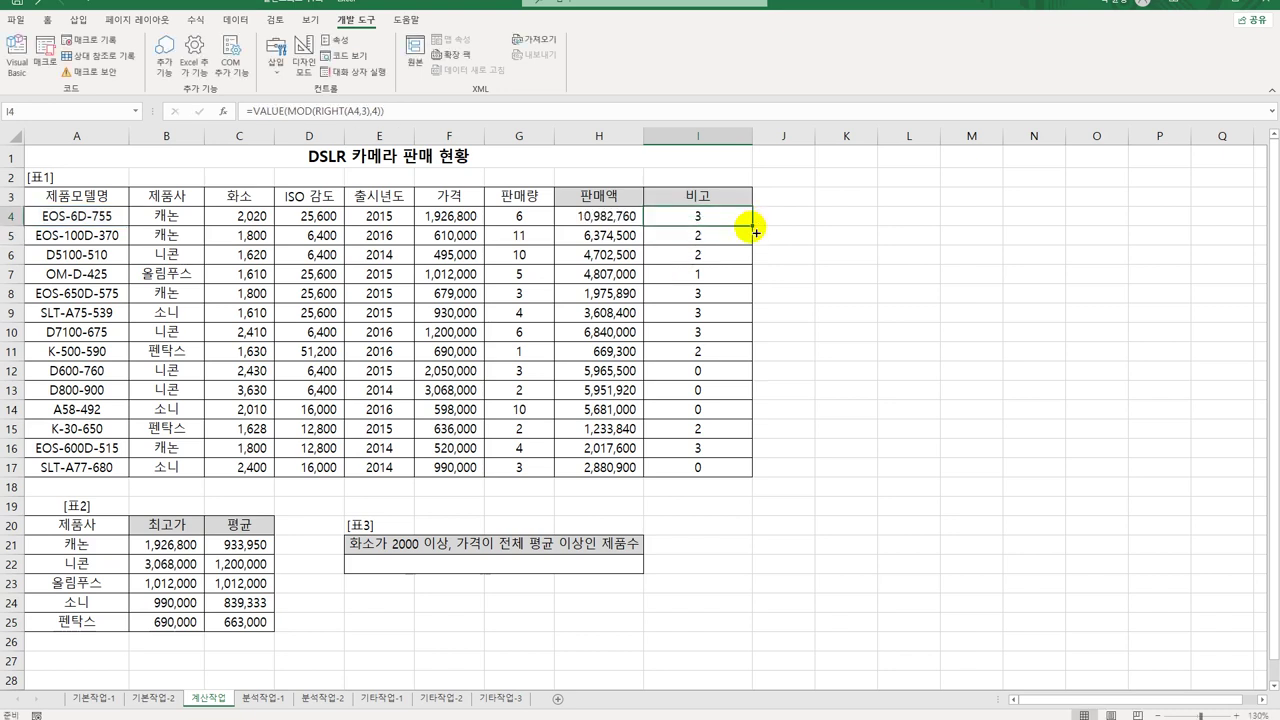
pyautogui.moveTo(750, 223); pyautogui.dragTo(744, 476)
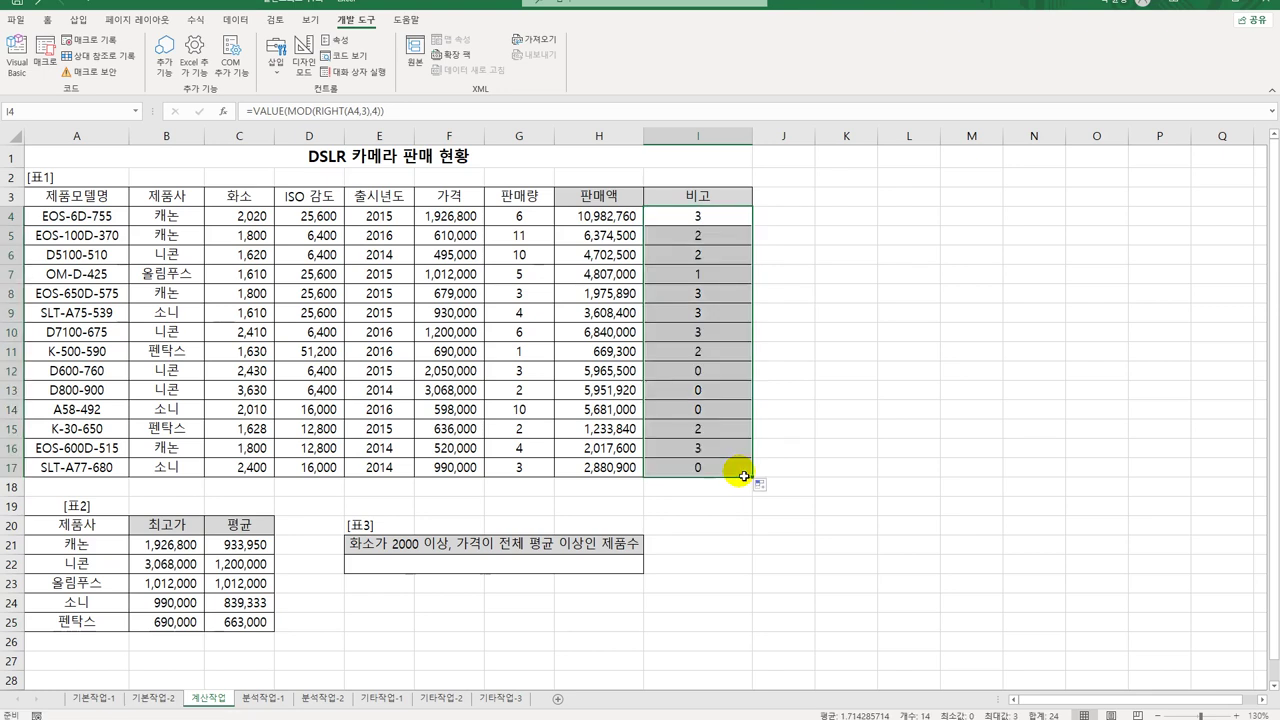
# Wrap the I4 formula in CHOOSE and add +1 to its Index_num, giving VALUE(MOD(RIGHT(A4,3),4))+1
pyautogui.doubleClick(698, 218)
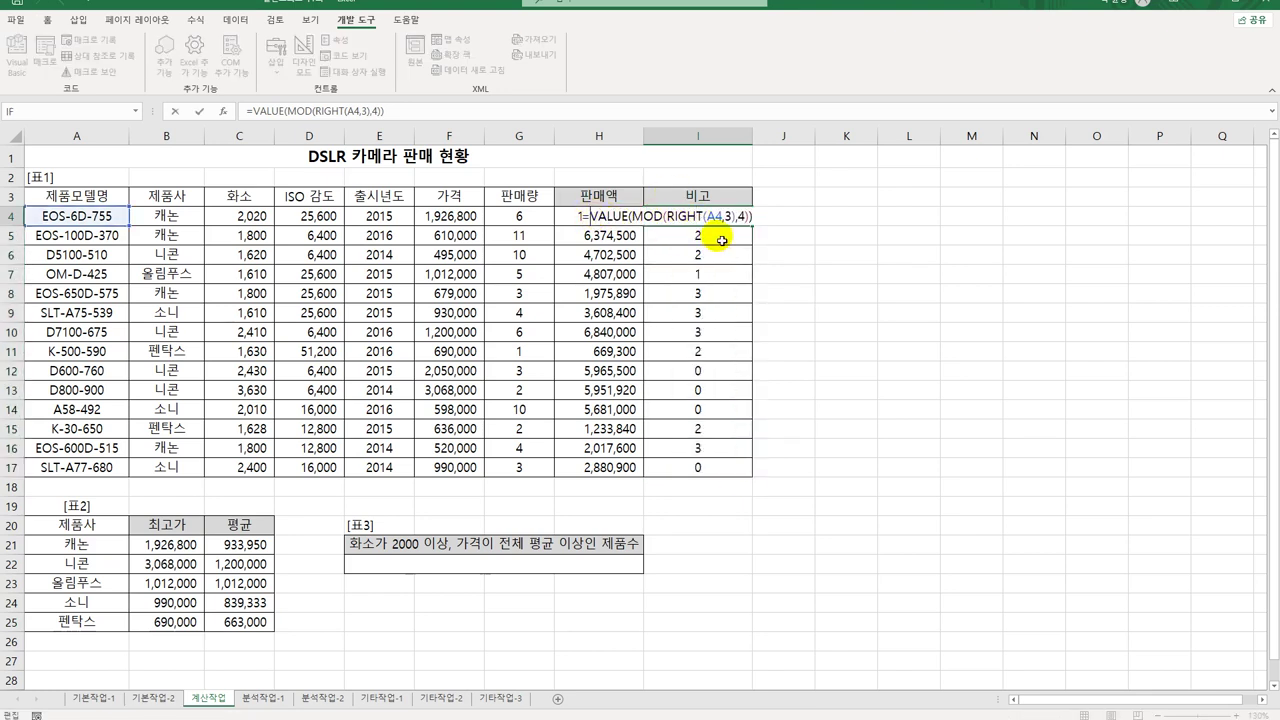
pyautogui.write('CHOOSE(')
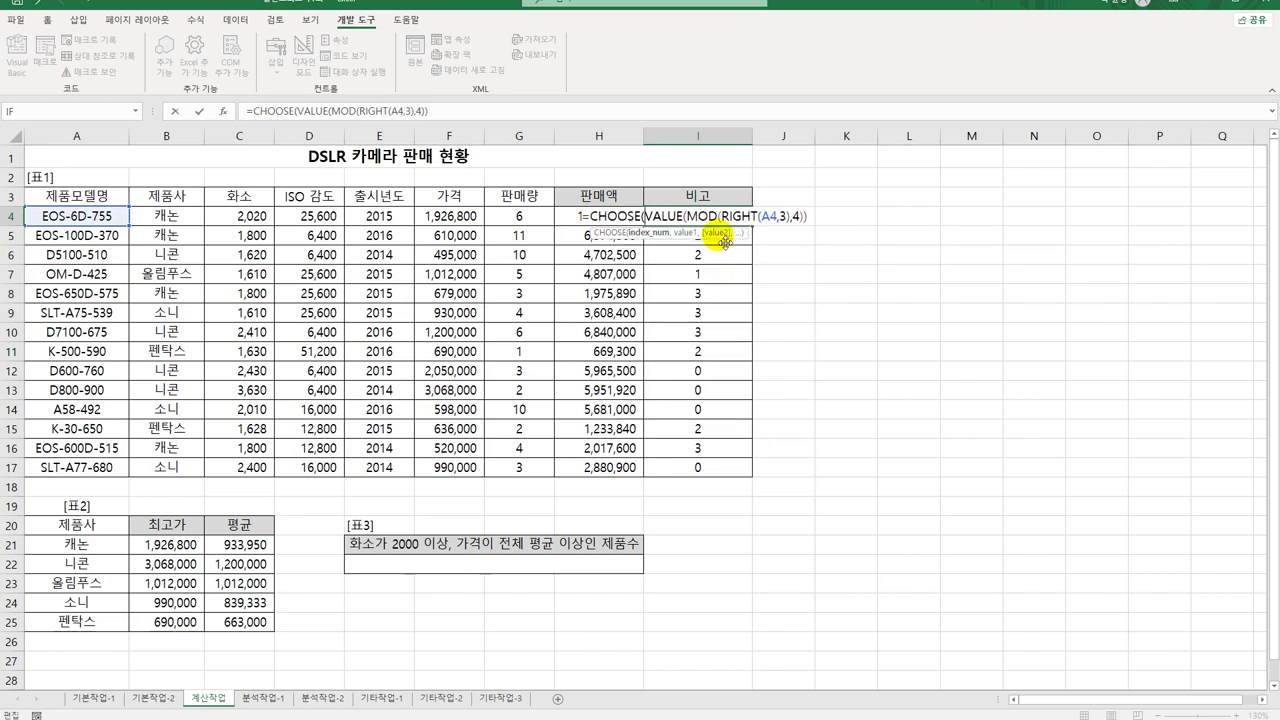
pyautogui.click(617, 216)
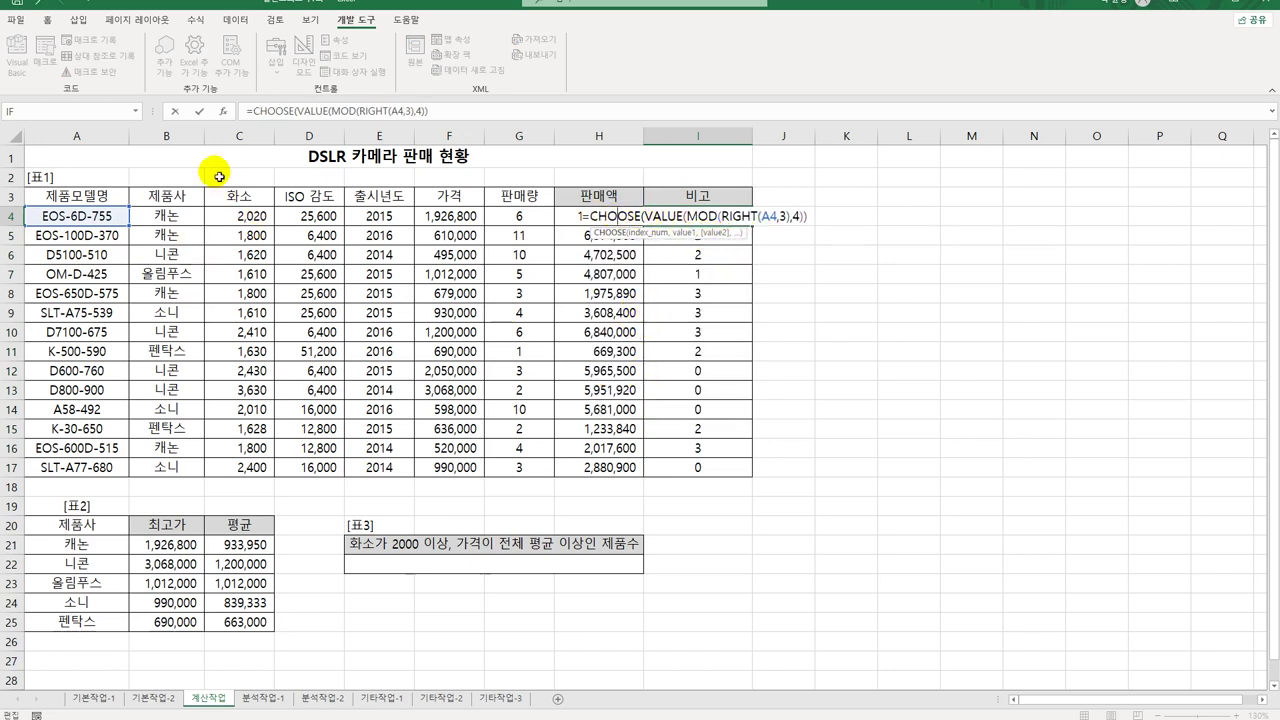
pyautogui.click(224, 117)
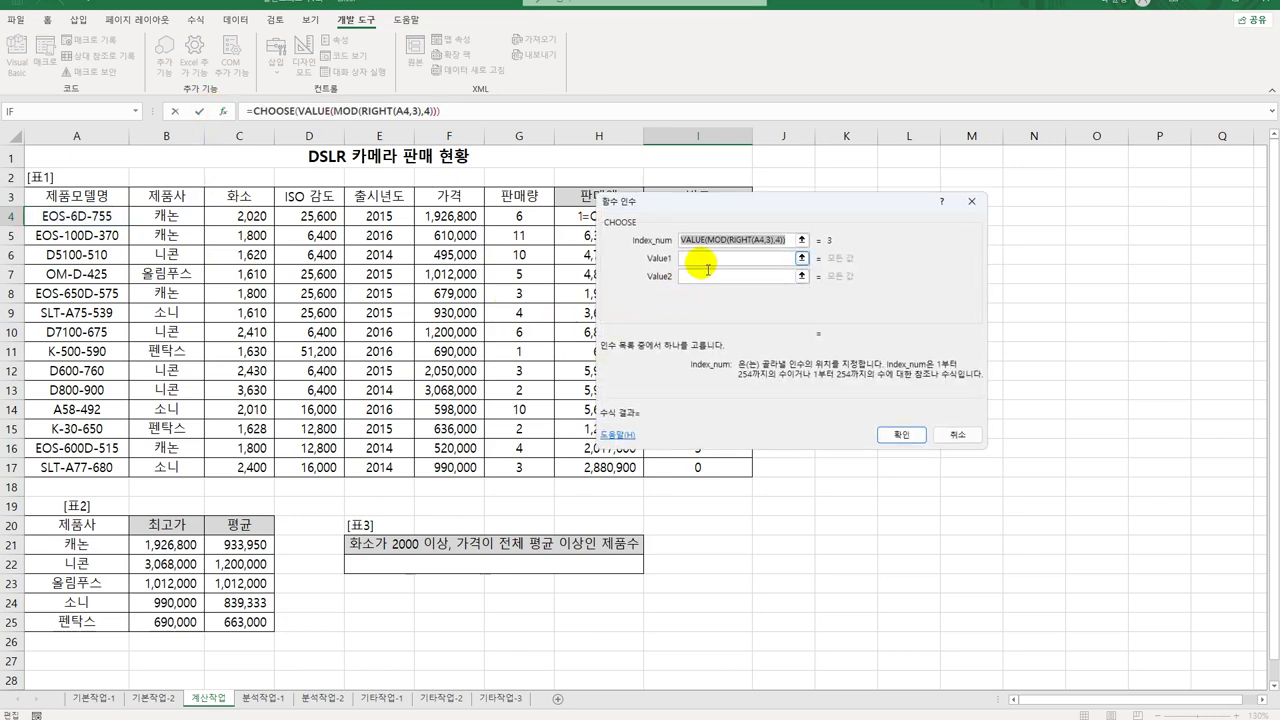
pyautogui.press('Tab')
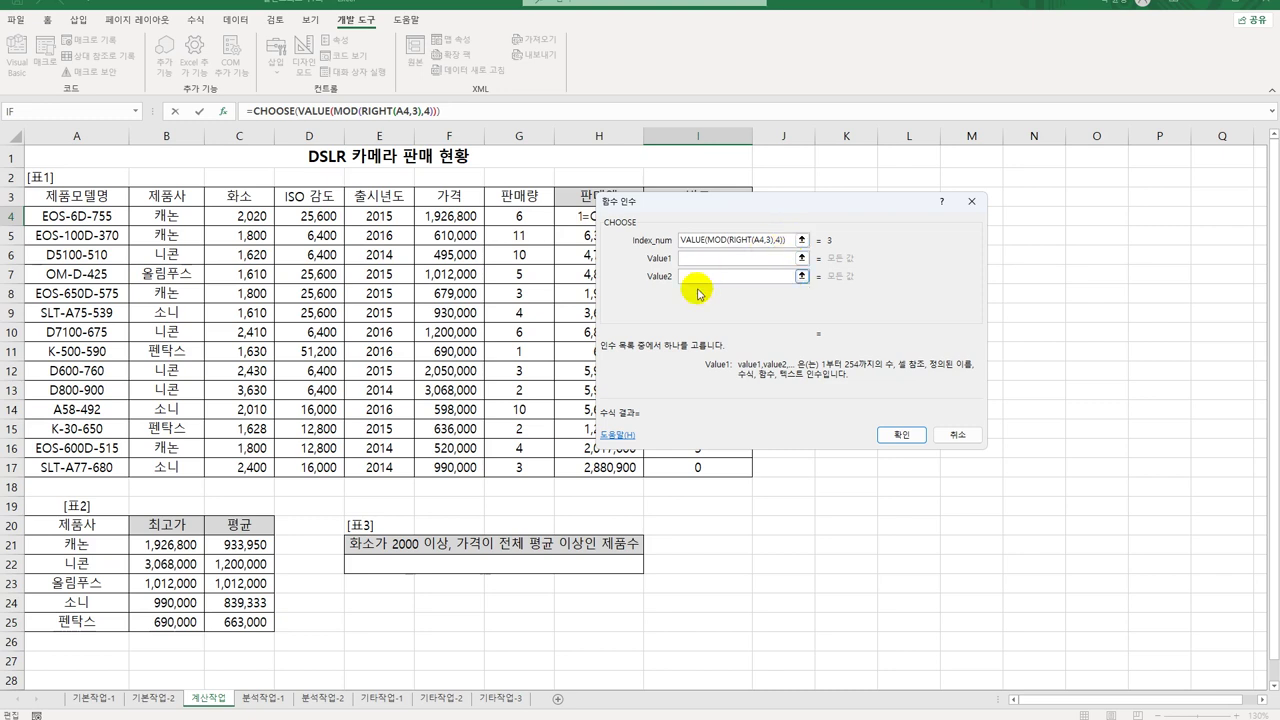
pyautogui.click(790, 240)
pyautogui.write('+1')
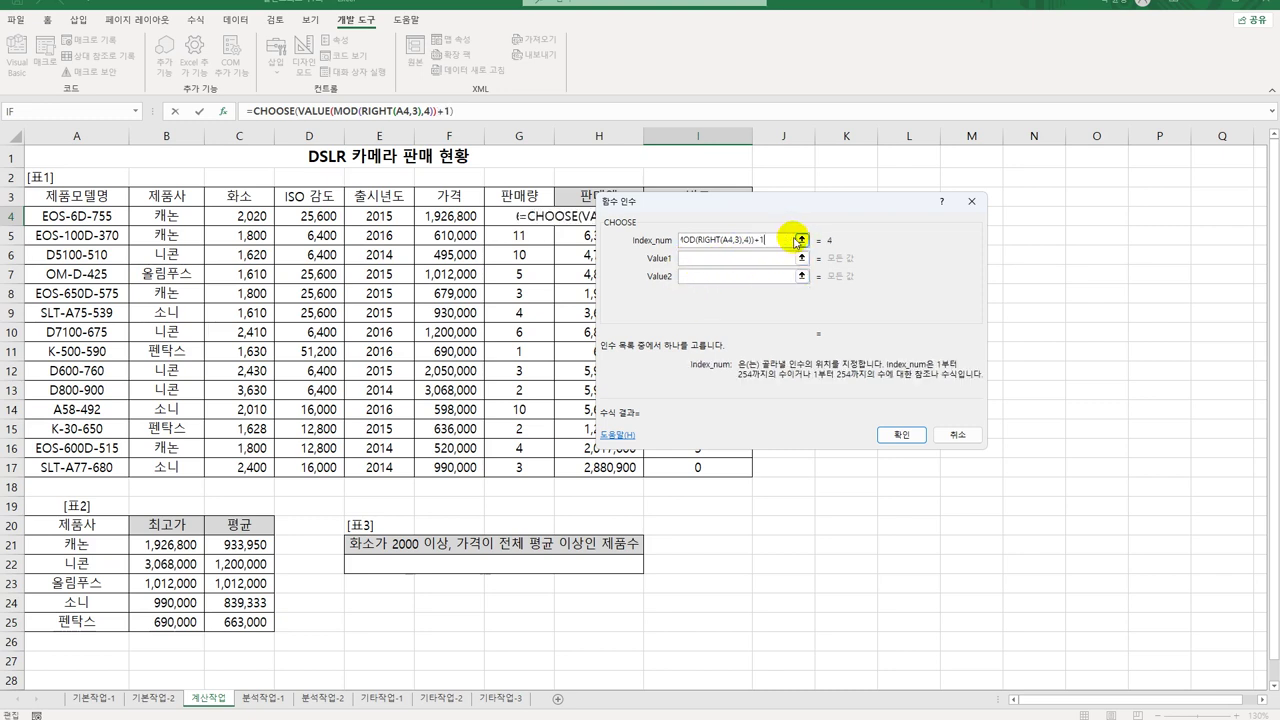
# Set the CHOOSE values to 구분1, 구분2, 구분3 and 구분4, confirm the formula, and fill it down to I17
pyautogui.moveTo(810, 206); pyautogui.dragTo(830, 320)
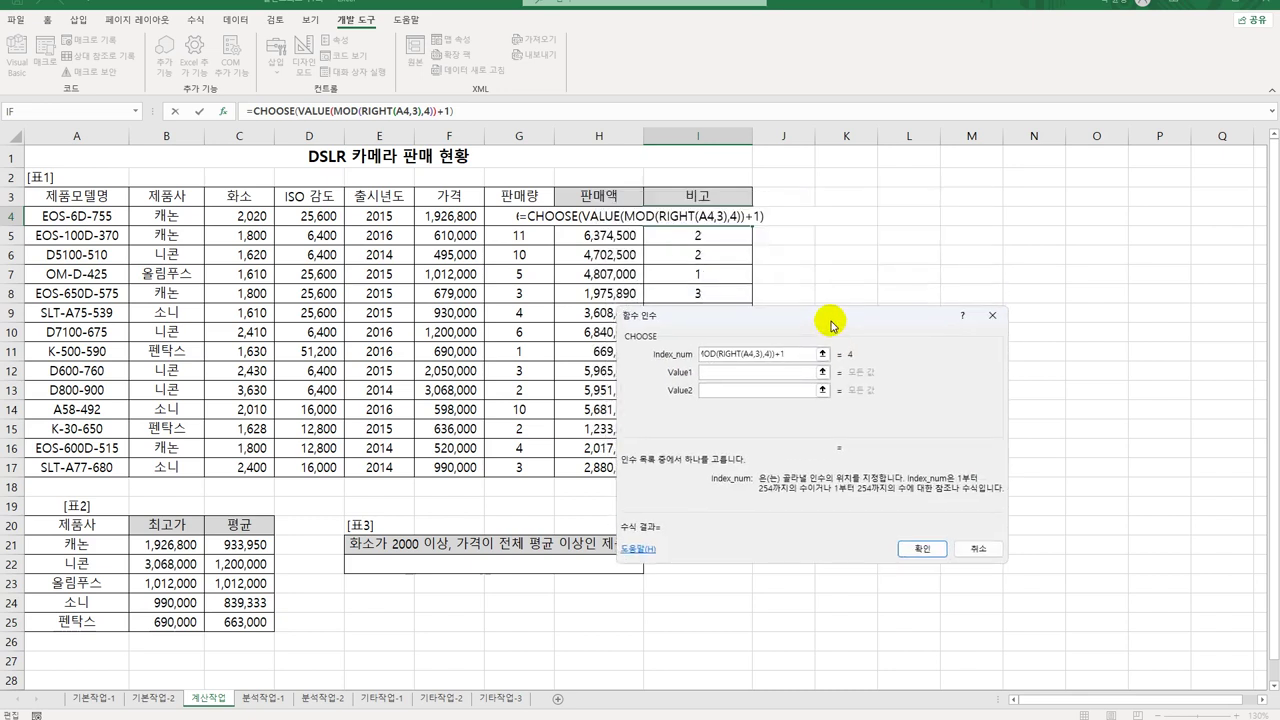
pyautogui.click(787, 380)
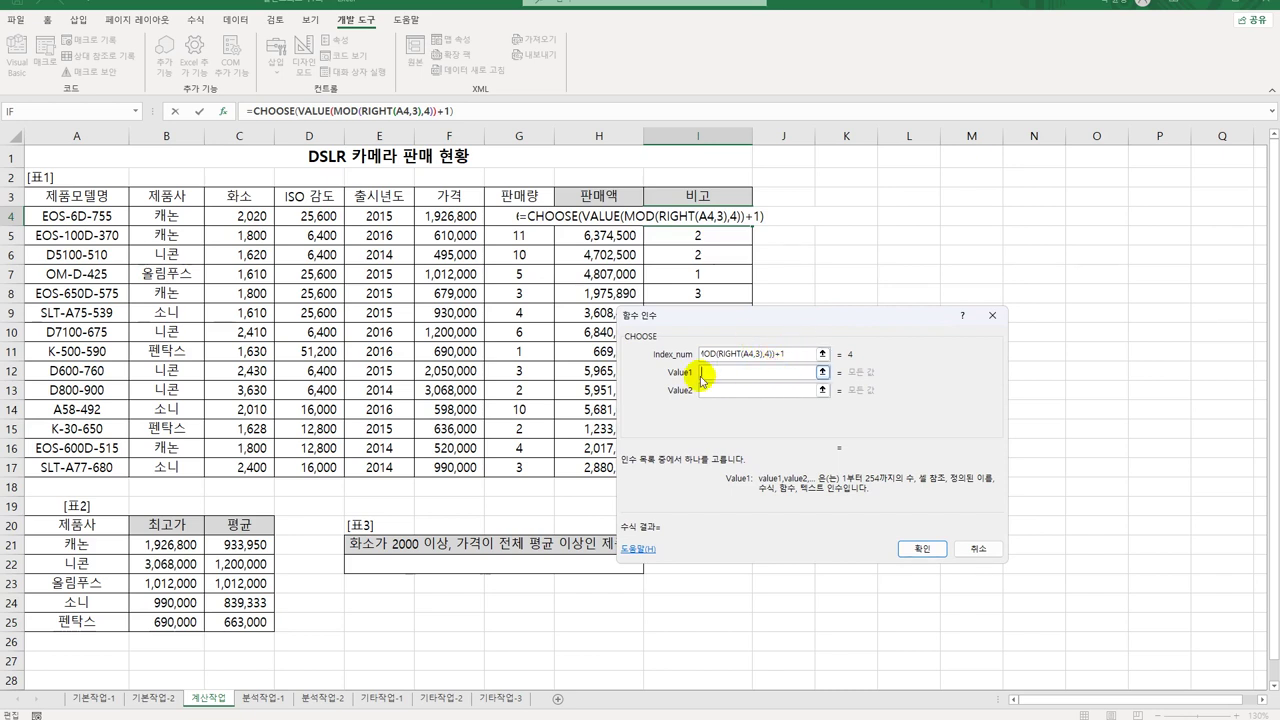
pyautogui.click(712, 374)
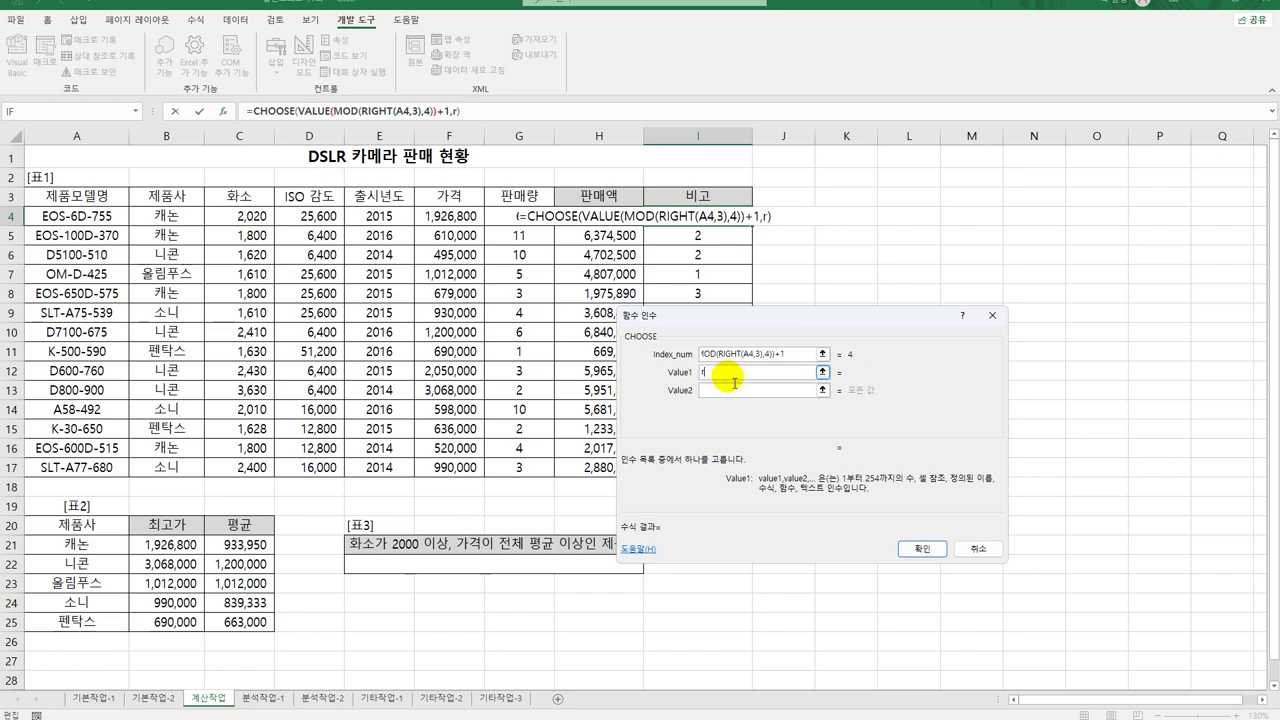
pyautogui.write('ㄱ구분1')
pyautogui.press('Tab')
pyautogui.write('구분2')
pyautogui.press('Tab')
pyautogui.write('구분3')
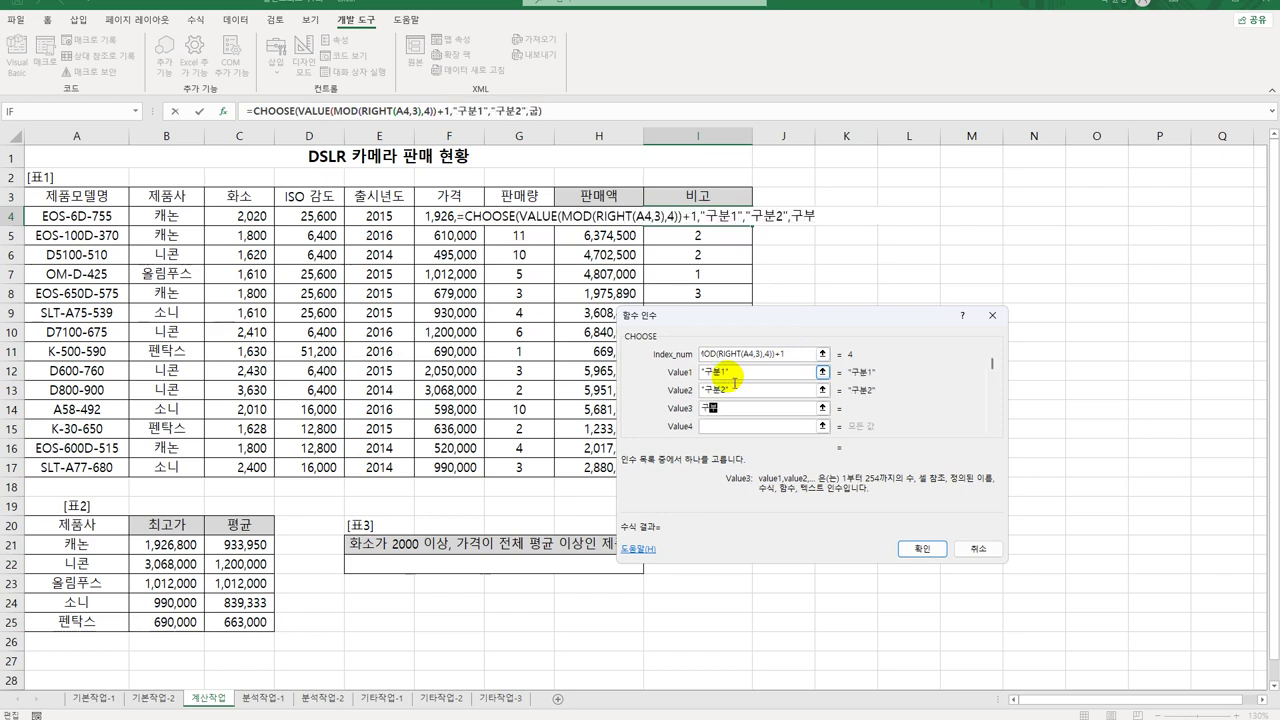
pyautogui.press('Tab')
pyautogui.write('구분4')
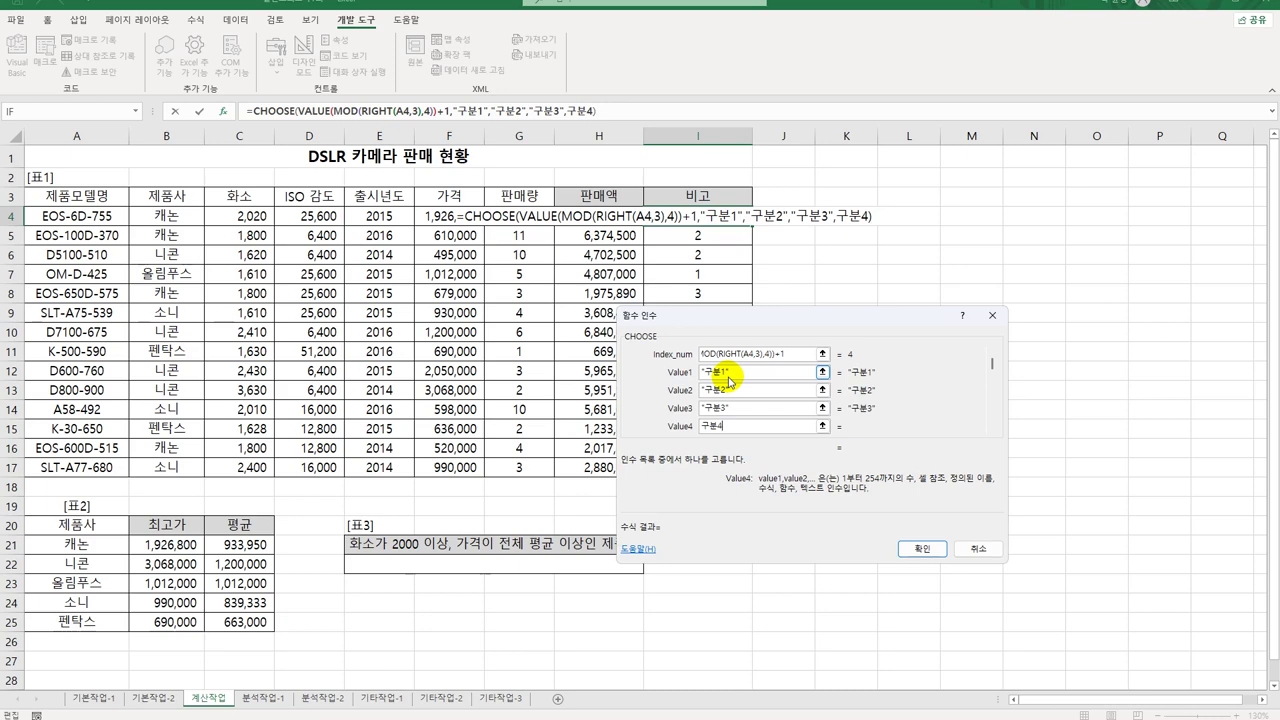
pyautogui.click(910, 549)
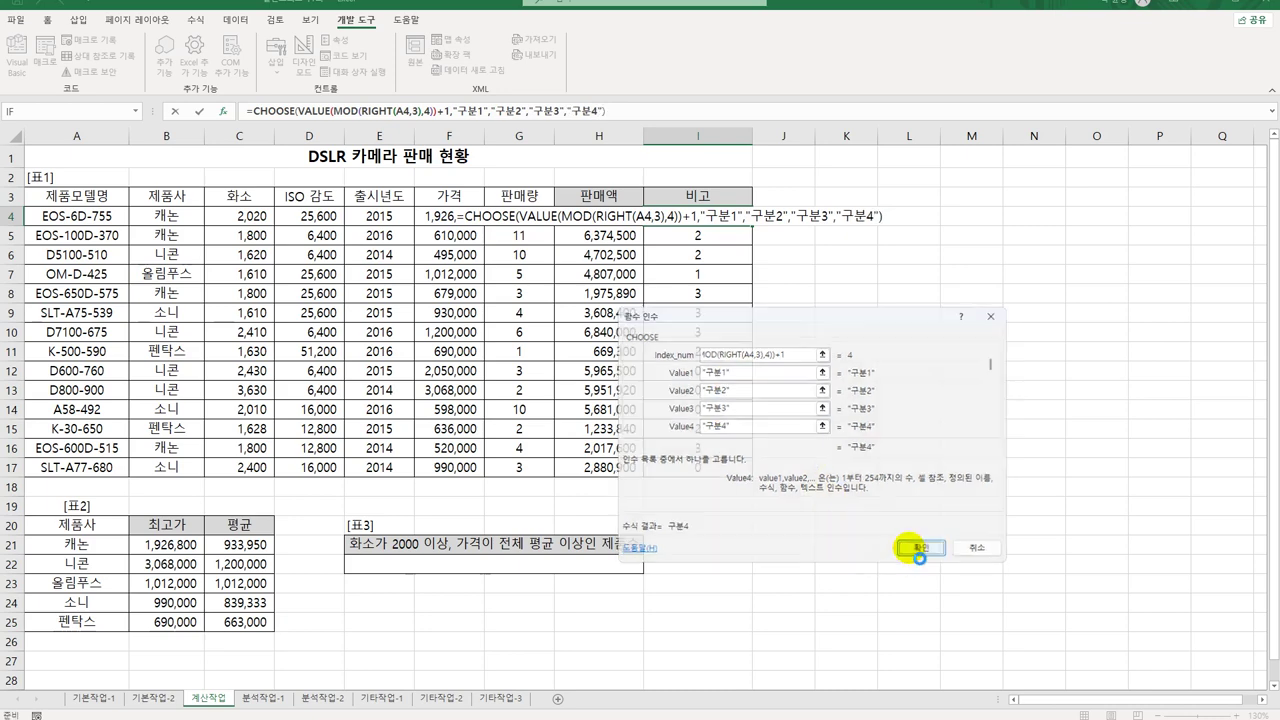
pyautogui.doubleClick(752, 225)
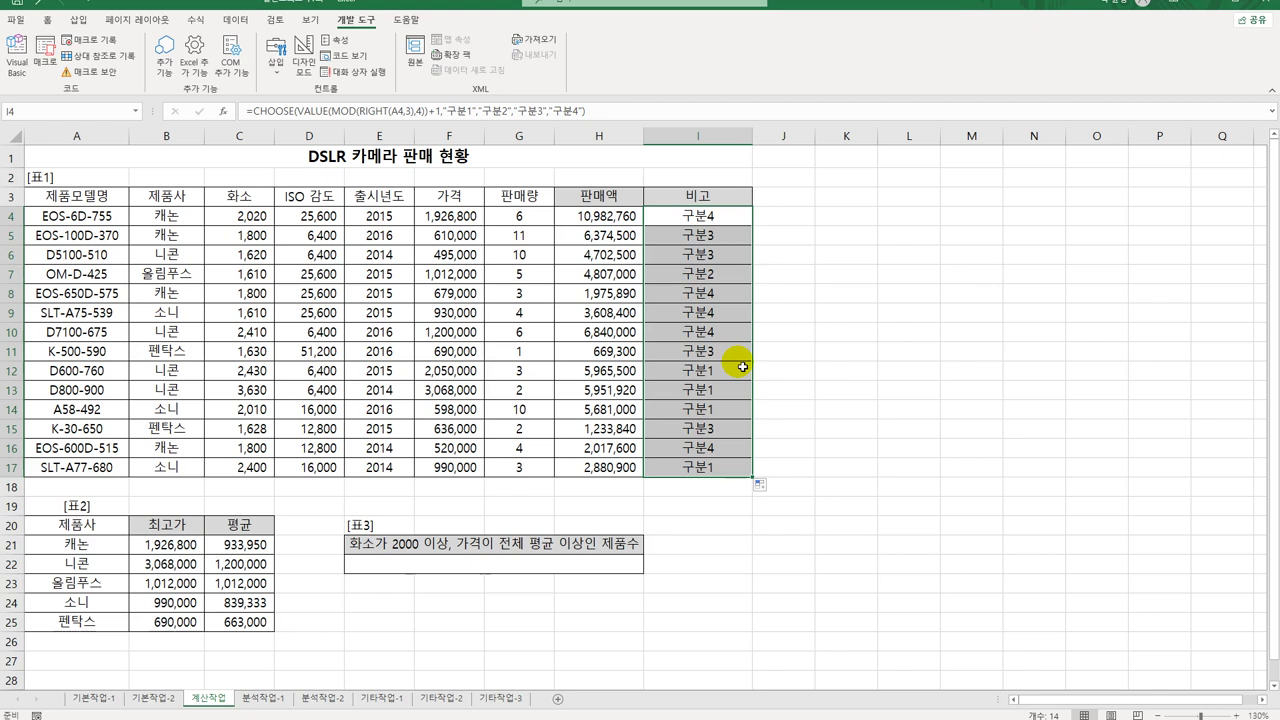
# Copy the 화소 header from C3 to E24 below 표3 as a criteria heading
pyautogui.click(389, 566)
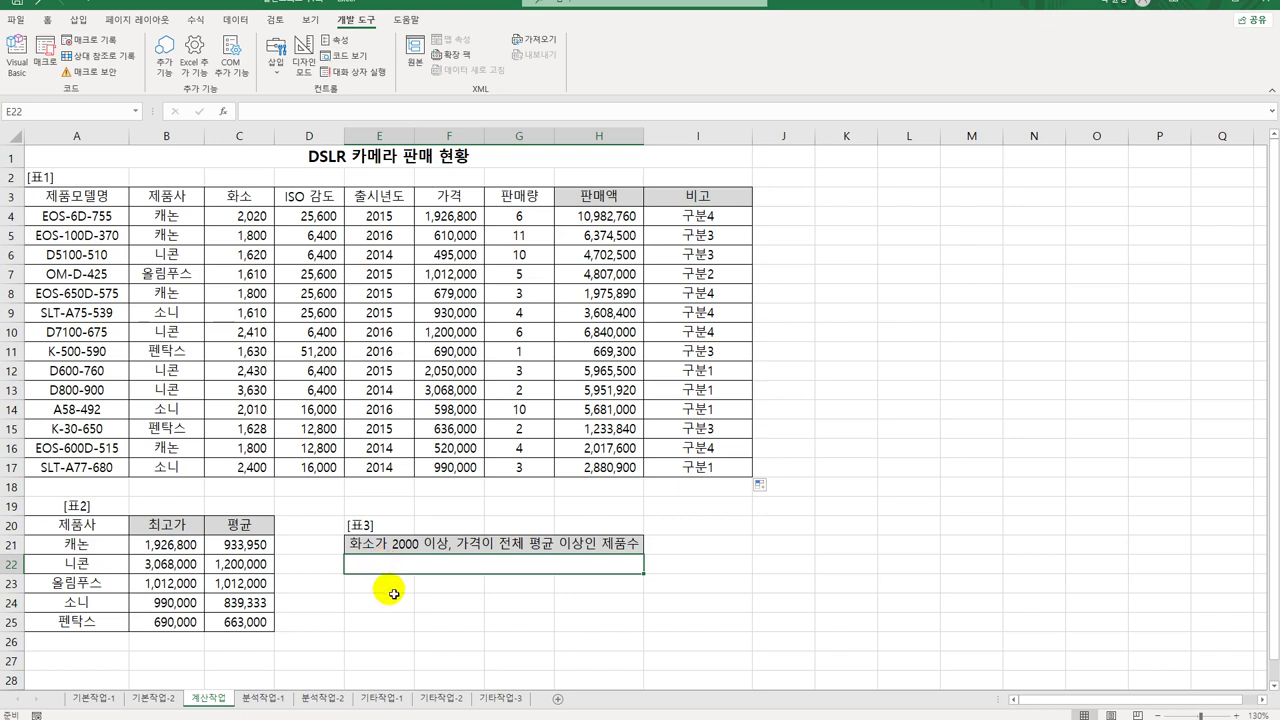
pyautogui.moveTo(393, 606); pyautogui.dragTo(455, 625)
pyautogui.click(385, 606)
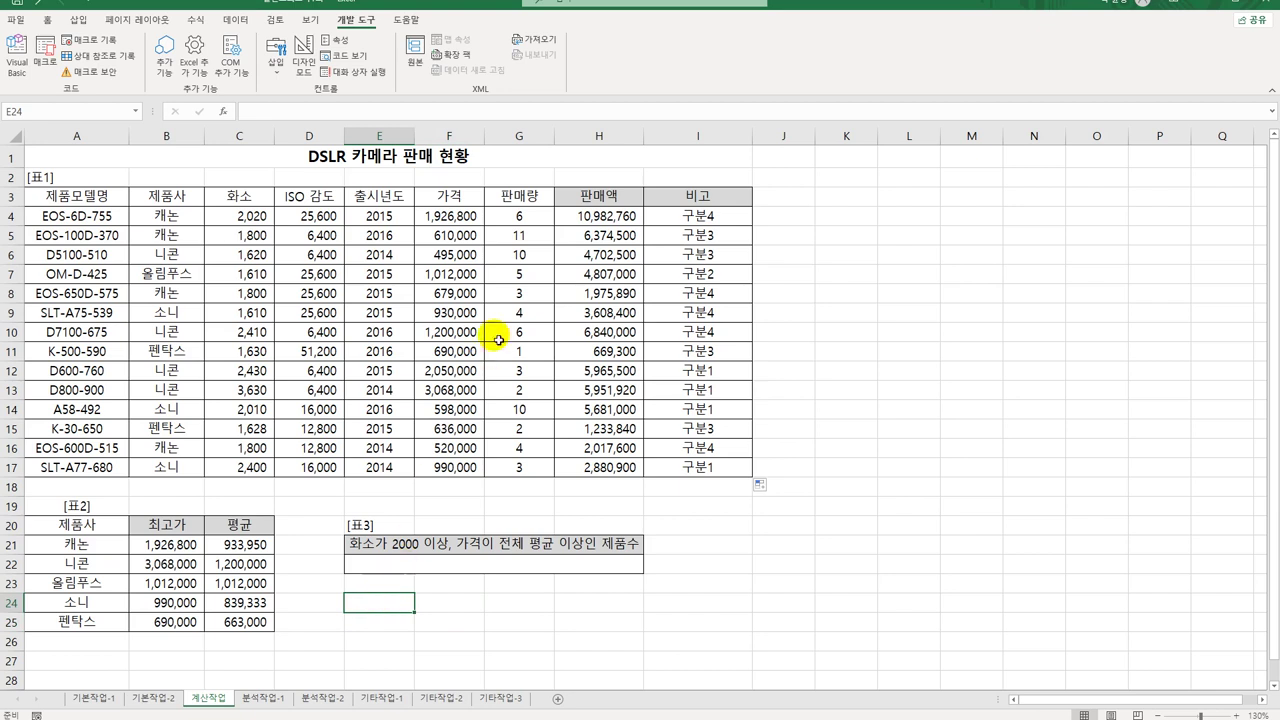
pyautogui.click(265, 200)
pyautogui.hotkey('ctrl', 'c')
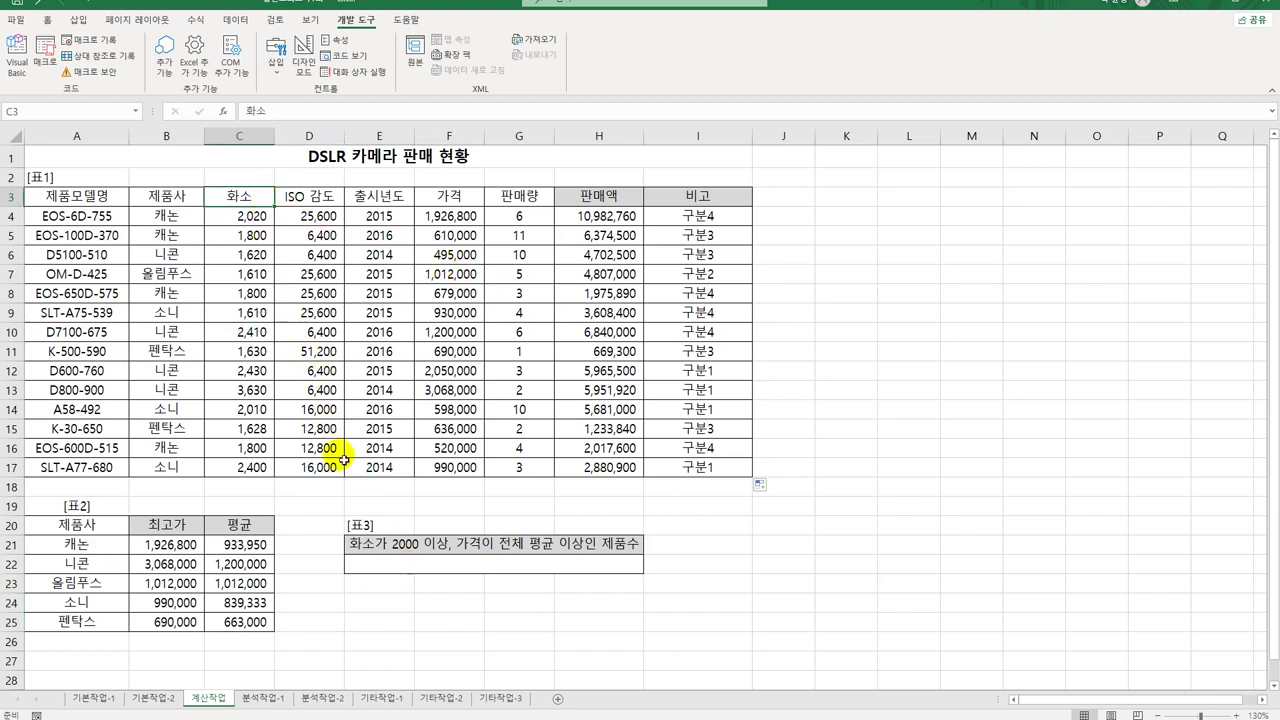
pyautogui.click(401, 605)
pyautogui.hotkey('ctrl', 'v')
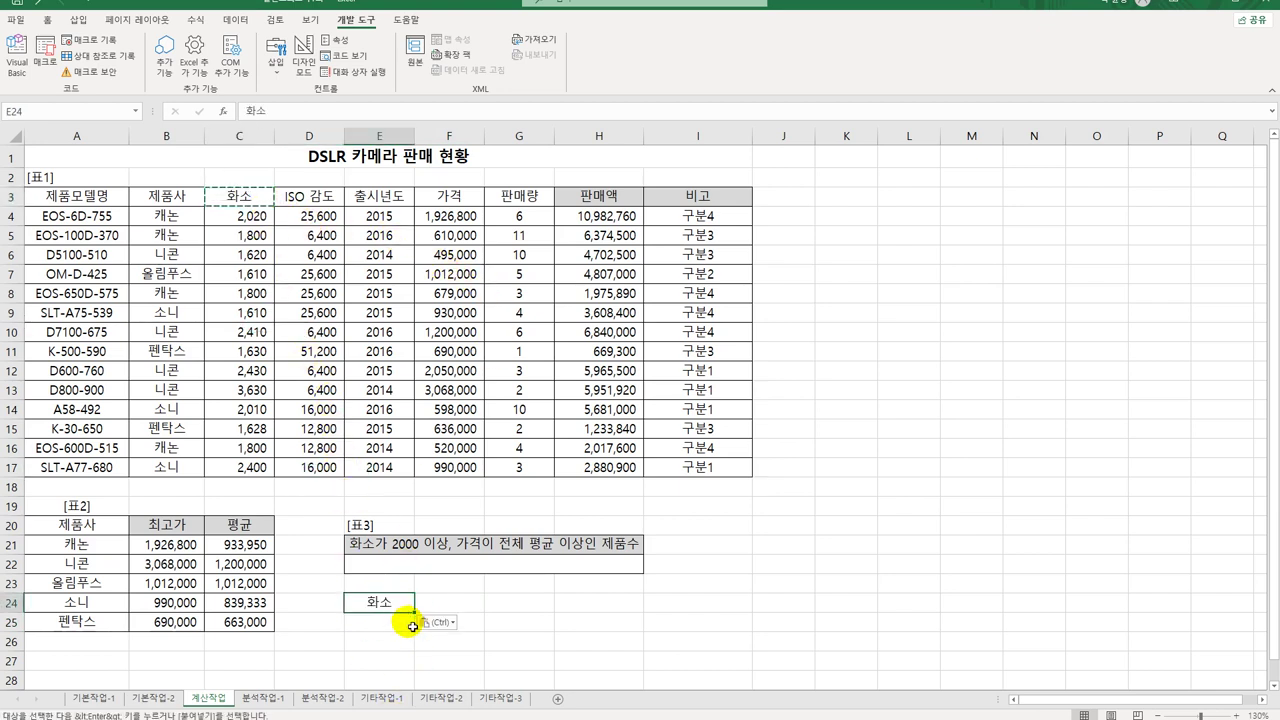
# Enter the criterion >=2000 in E25 under the 화소 heading and add the heading 평균 in F24
pyautogui.click(408, 622)
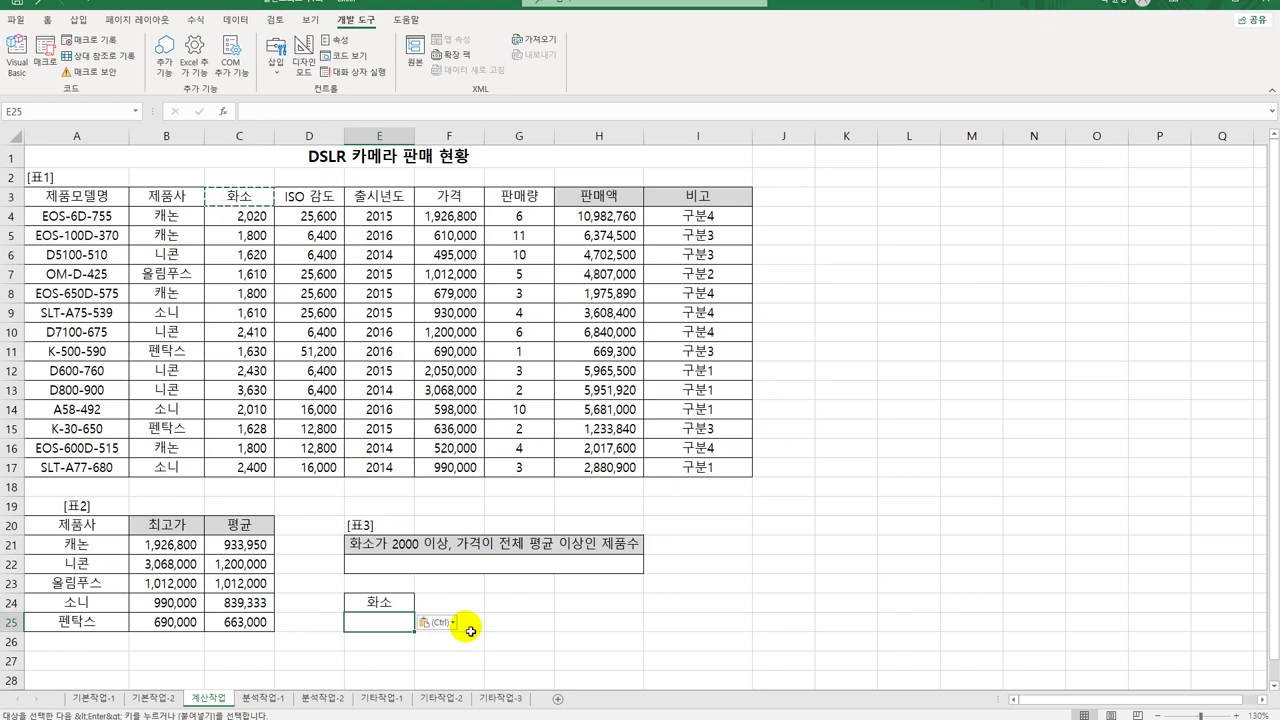
pyautogui.write('>')
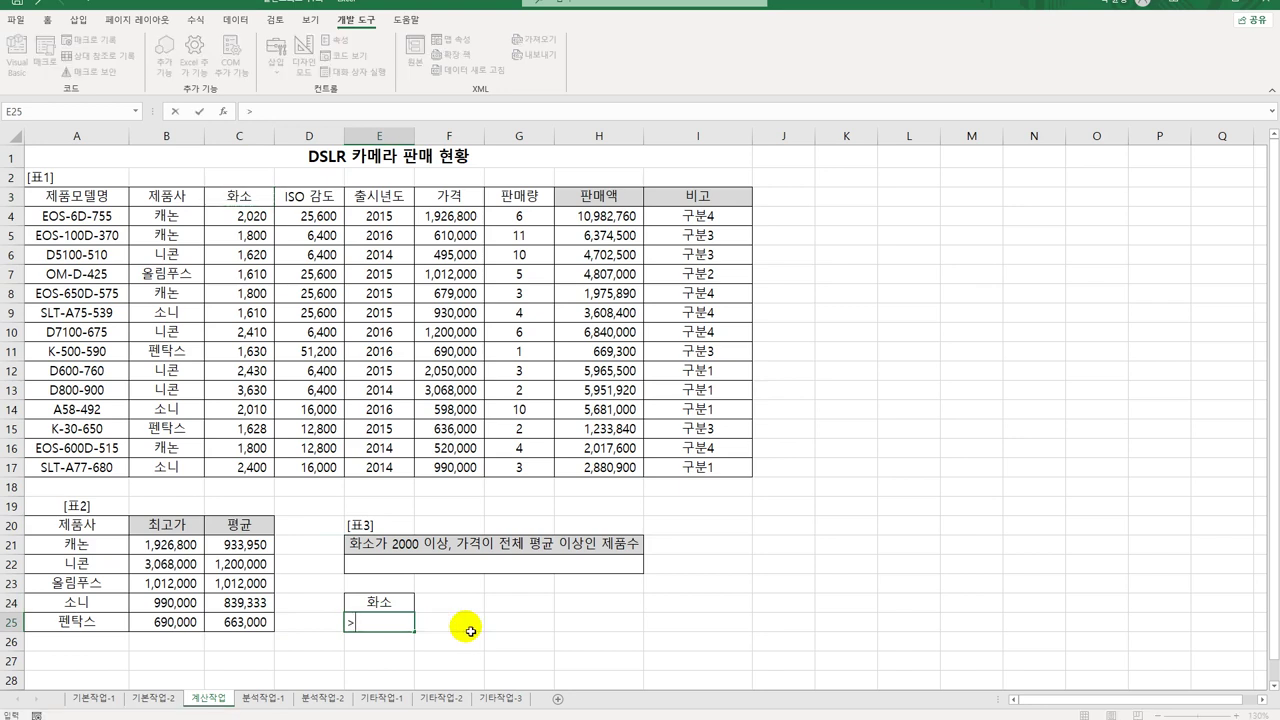
pyautogui.write('=2000')
pyautogui.press('Return')
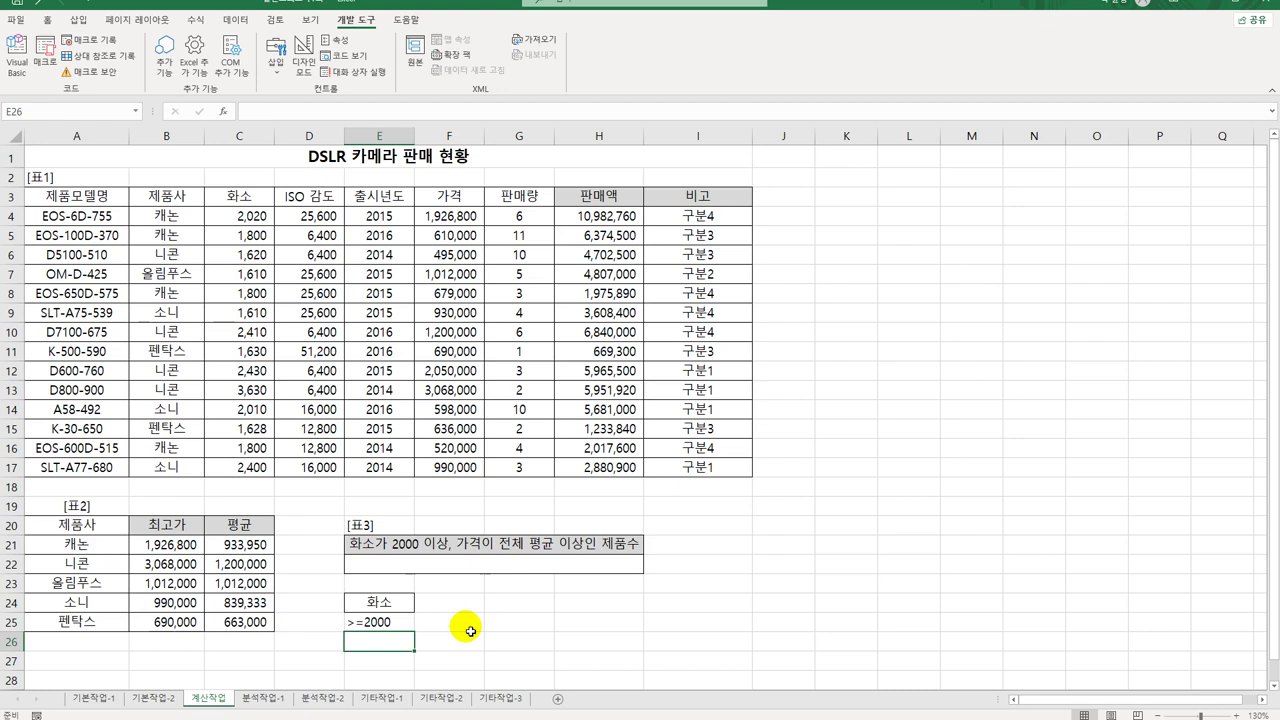
pyautogui.click(465, 603)
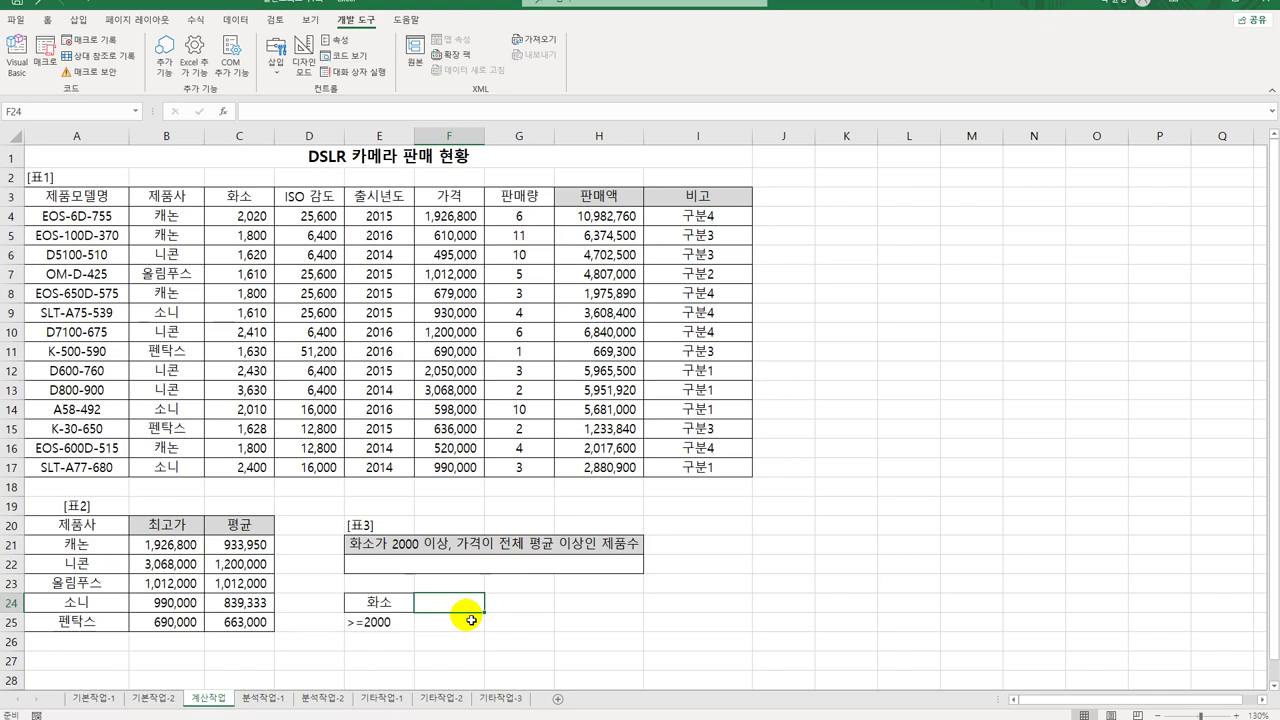
pyautogui.write('평ㄱ')
pyautogui.press('Return')
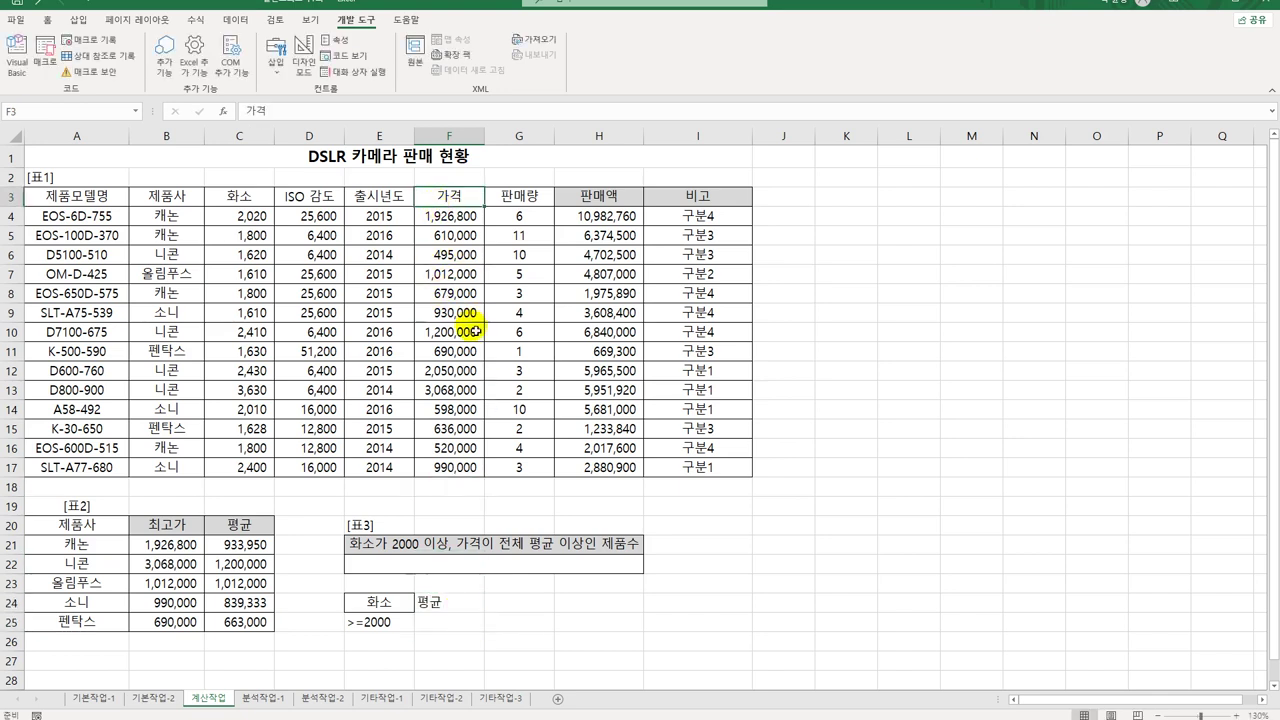
# Enter the price criterion =F4>=AVERAGE($F$4:$F$17) in F25 under the 평균 heading
pyautogui.click(444, 605)
pyautogui.click(430, 620)
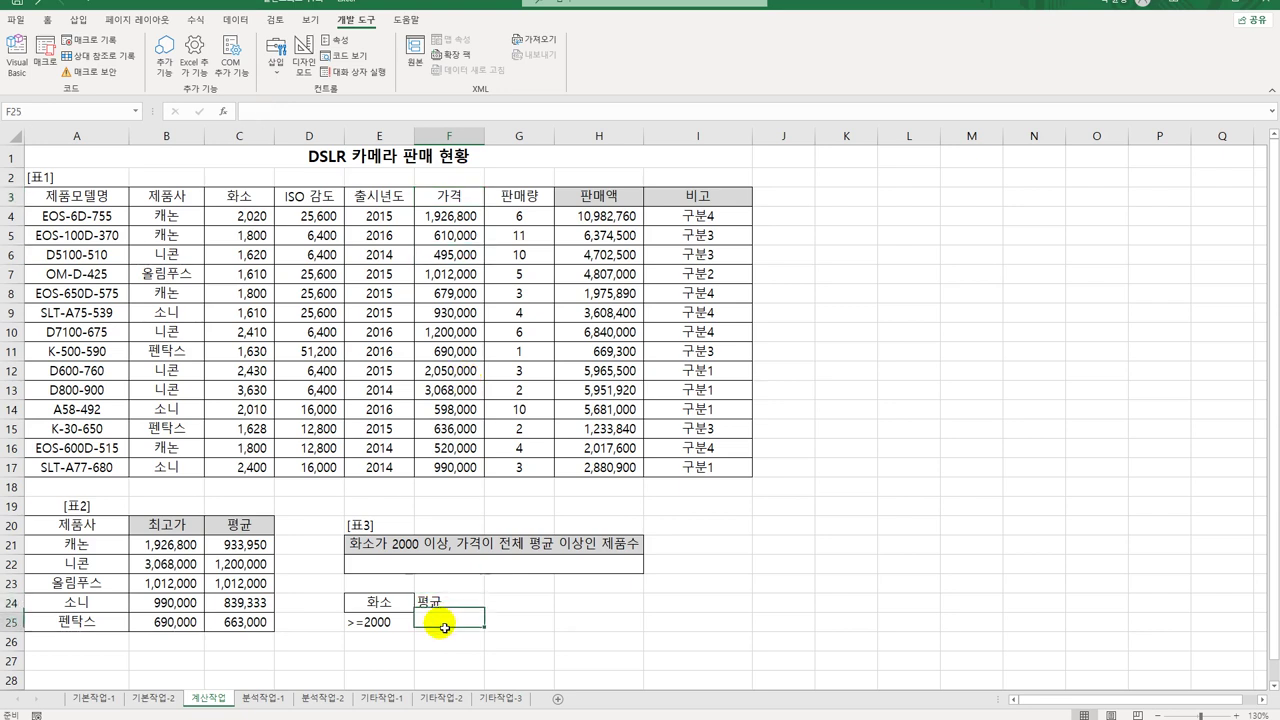
pyautogui.write('=')
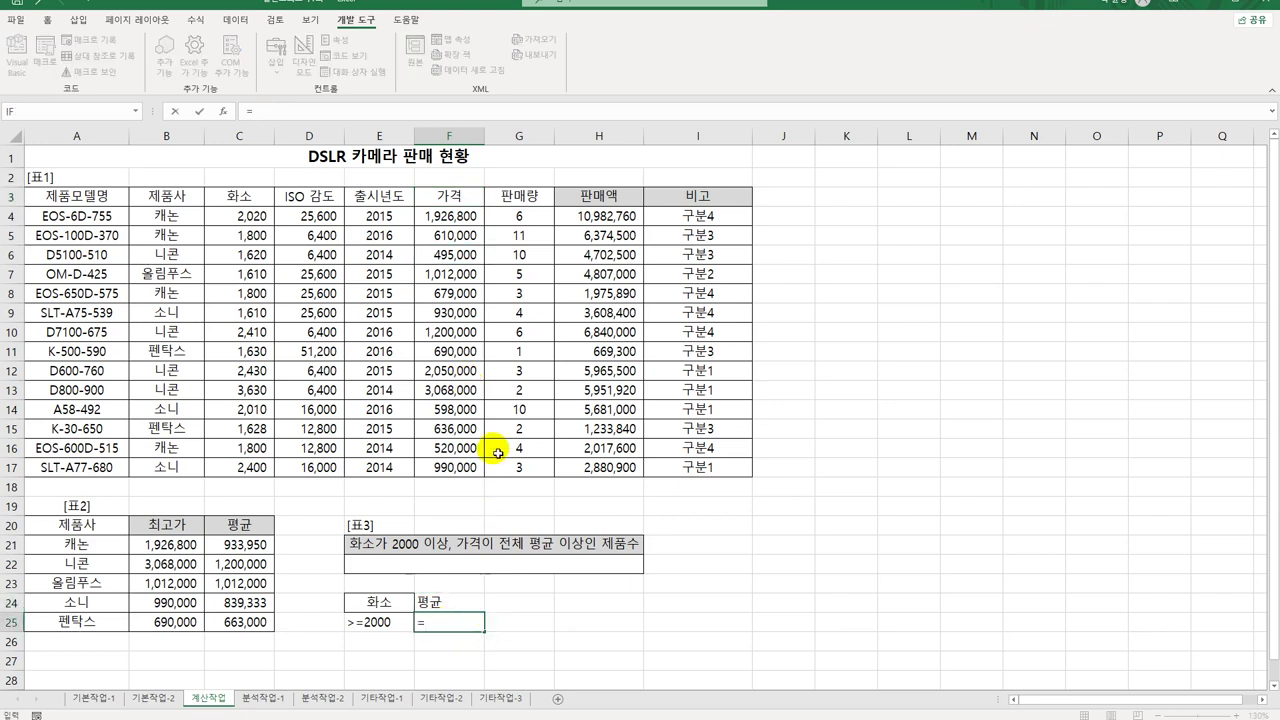
pyautogui.click(451, 215)
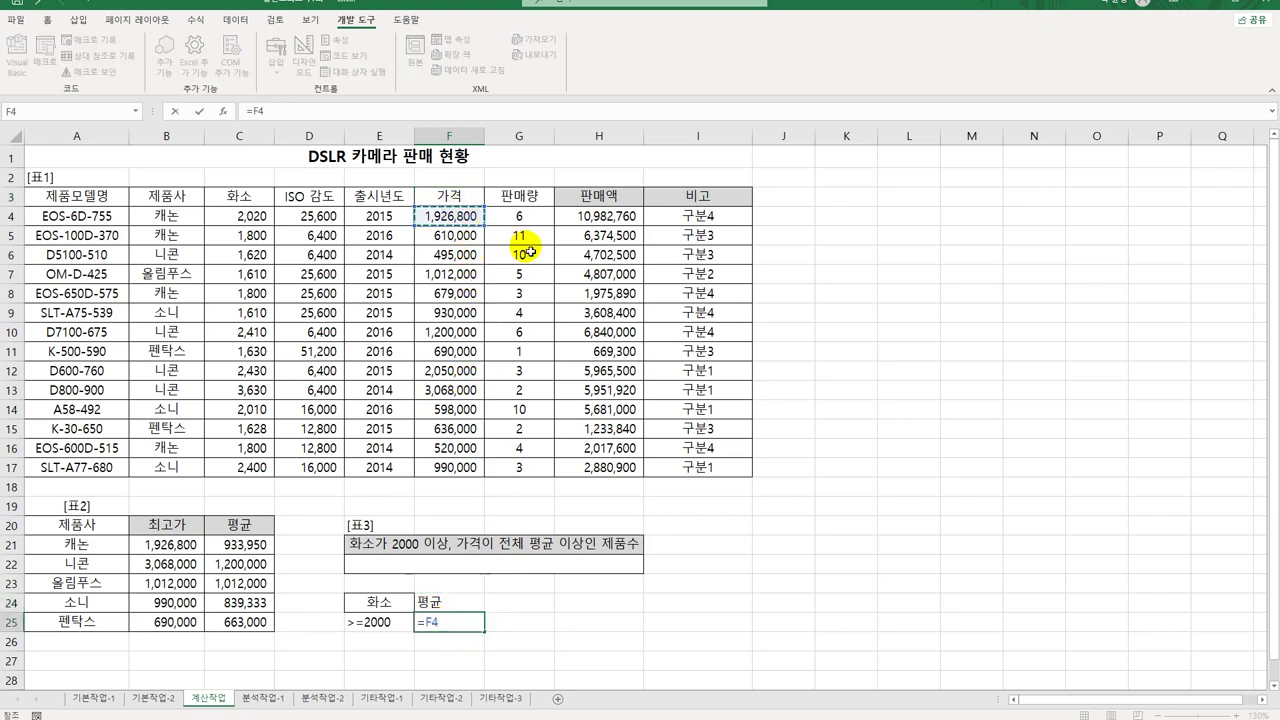
pyautogui.write('>=av')
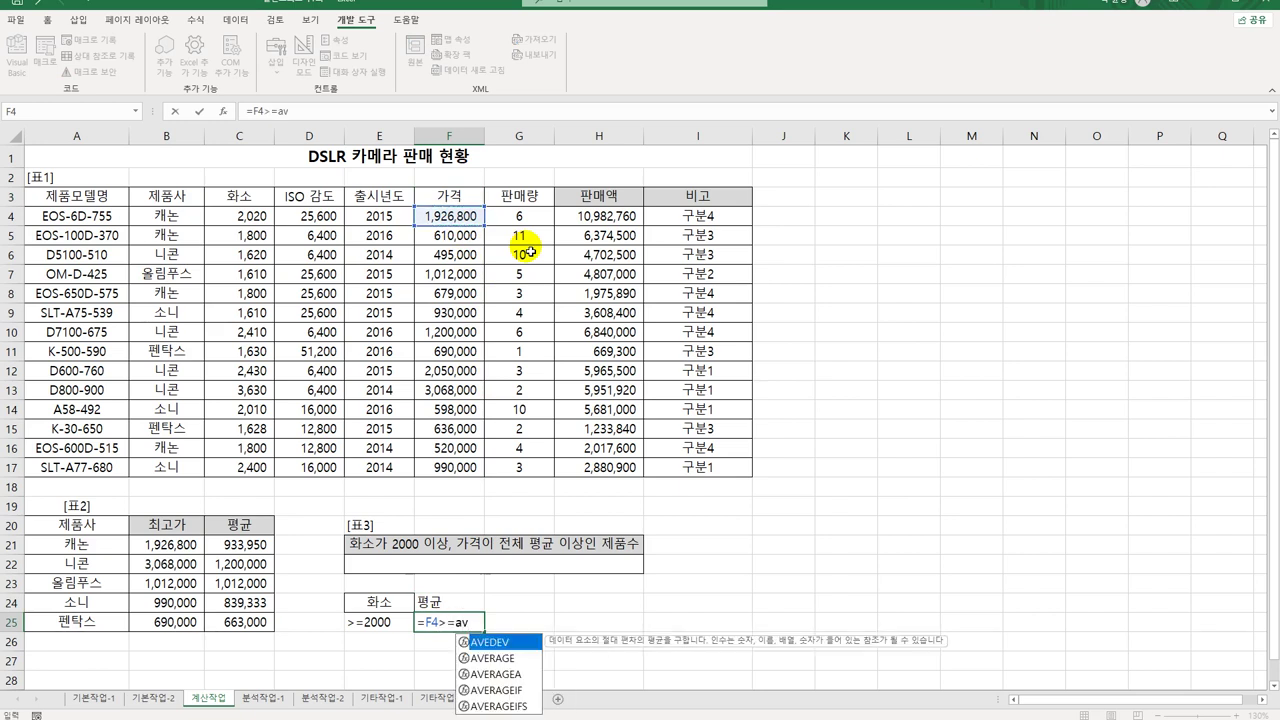
pyautogui.click(510, 670)
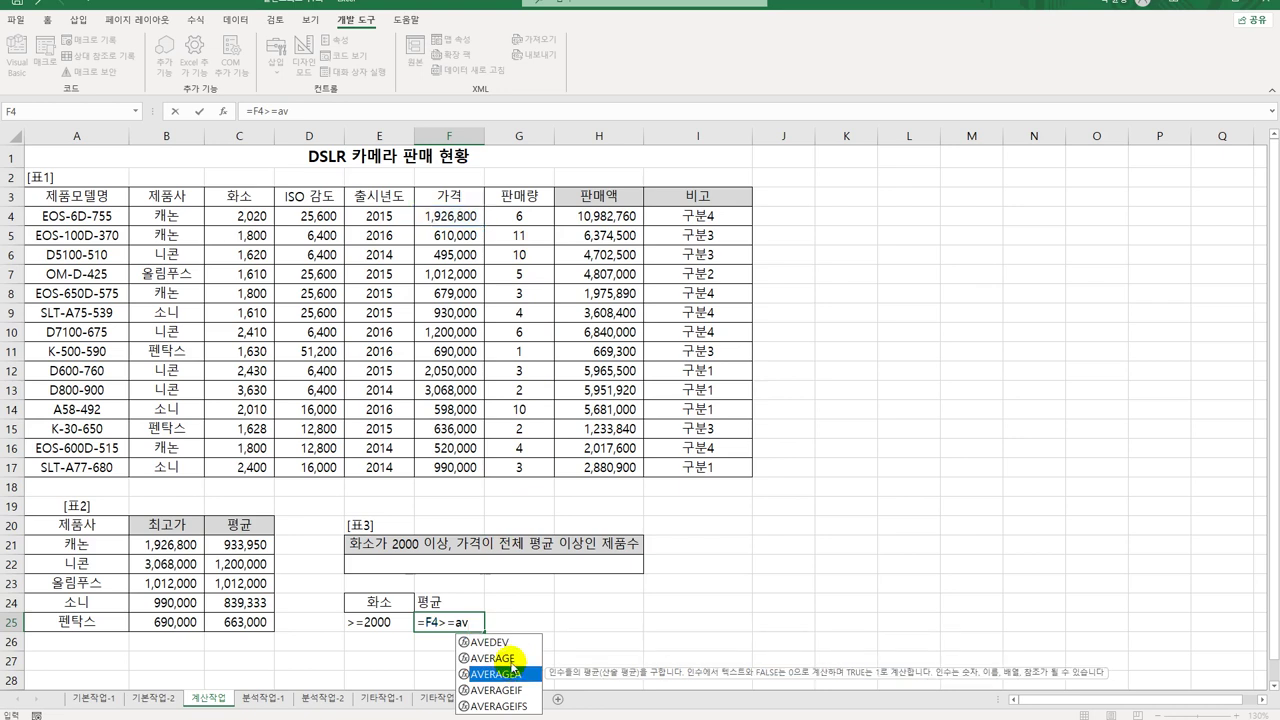
pyautogui.doubleClick(500, 658)
pyautogui.click(446, 222)
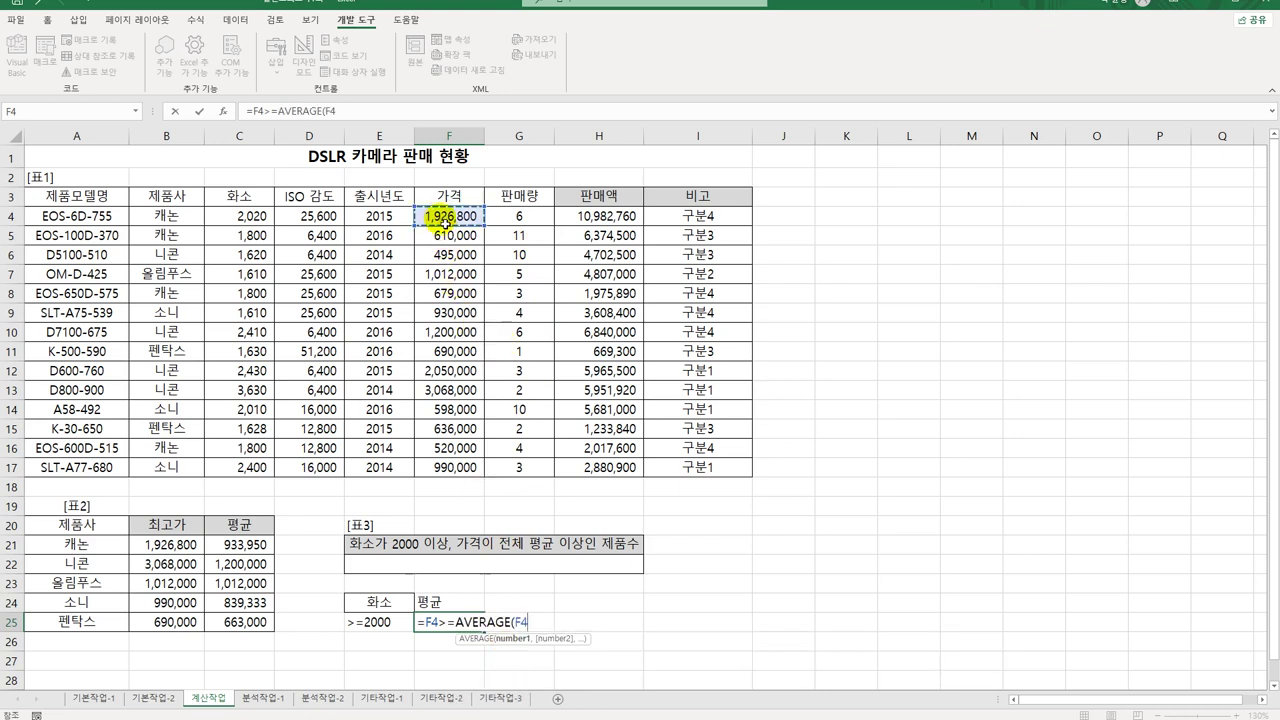
pyautogui.moveTo(446, 222); pyautogui.dragTo(450, 466)
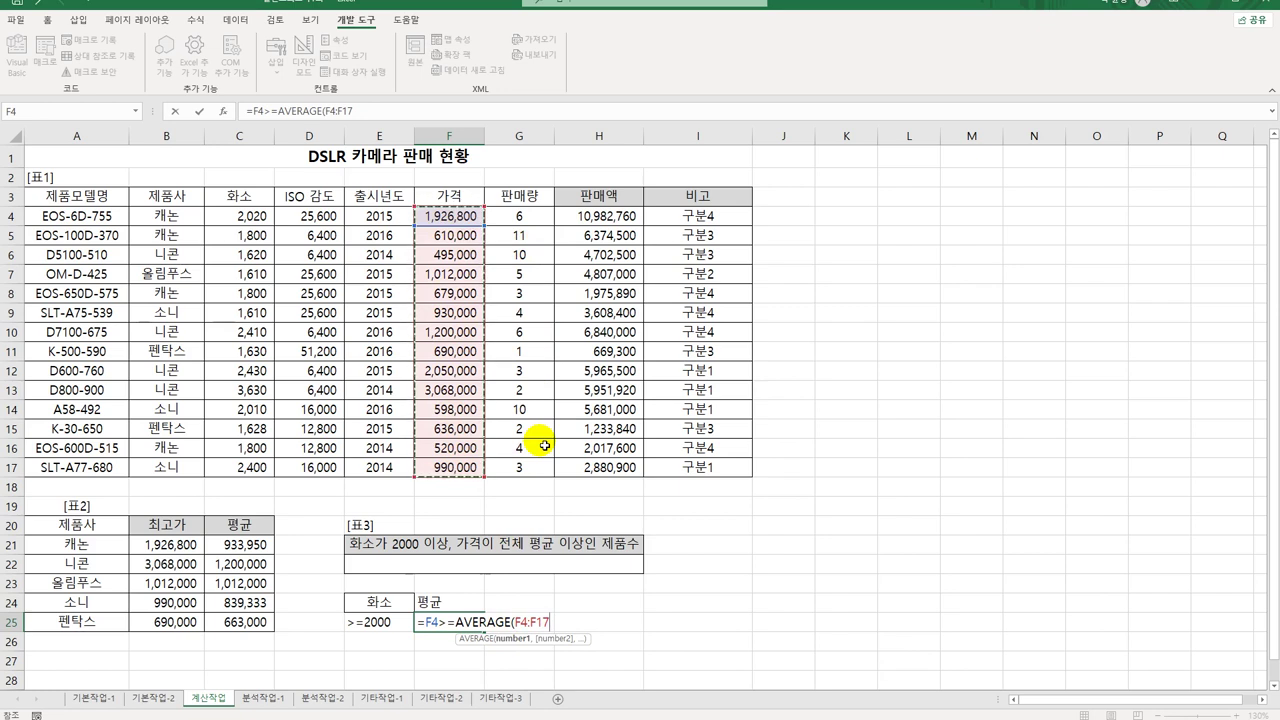
pyautogui.press('F4')
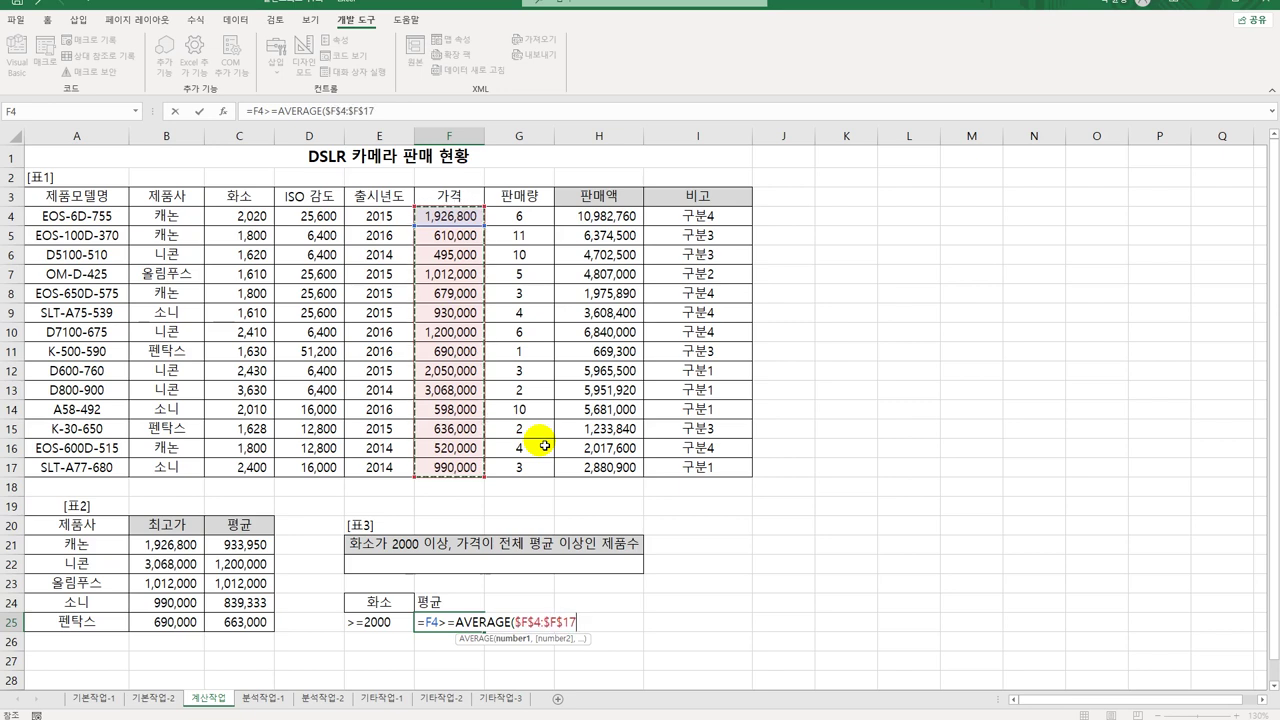
pyautogui.write(')')
pyautogui.press('Return')
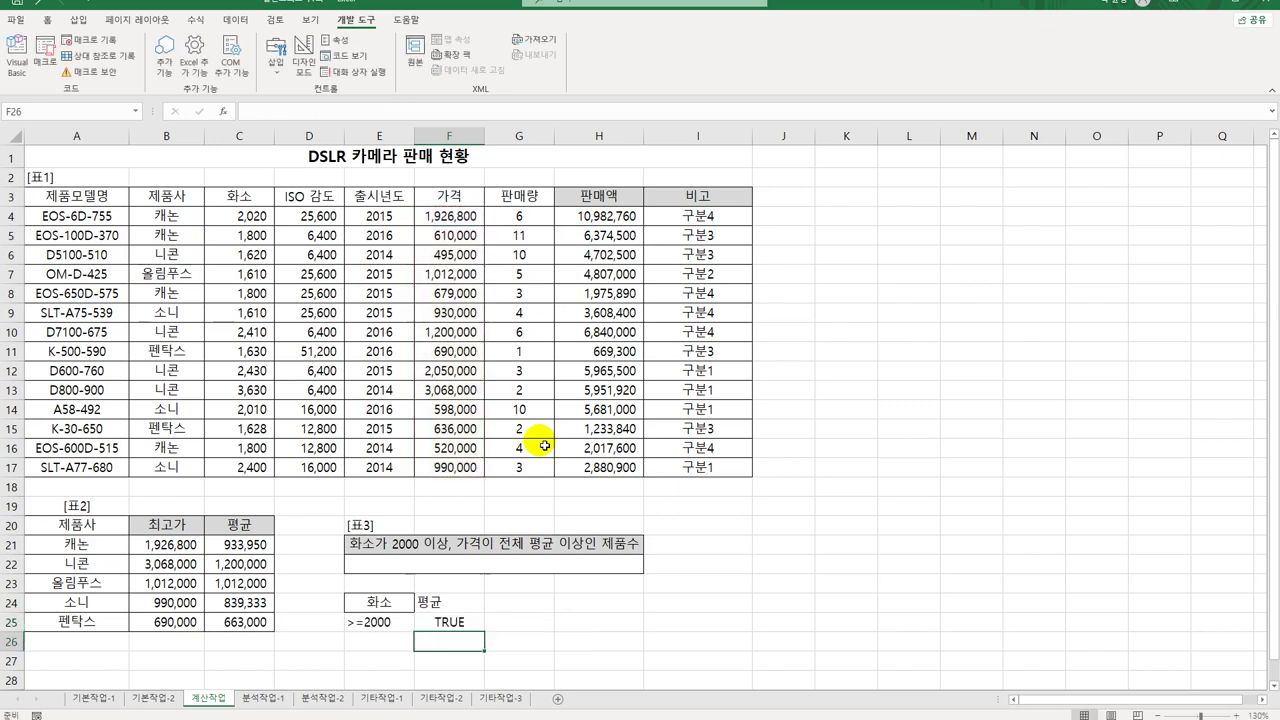
# Start a DCOUNTA formula in the 표3 result cell E22
pyautogui.moveTo(370, 604); pyautogui.dragTo(451, 636)
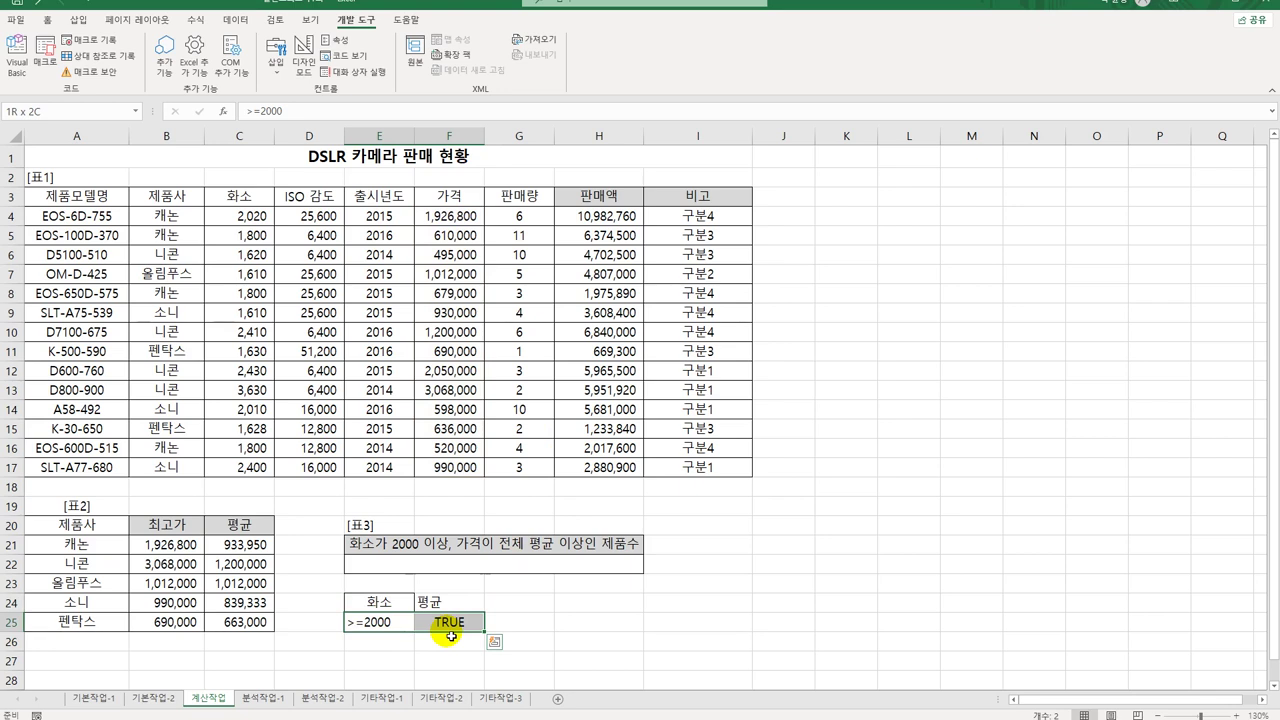
pyautogui.moveTo(451, 636); pyautogui.dragTo(452, 638)
pyautogui.click(445, 563)
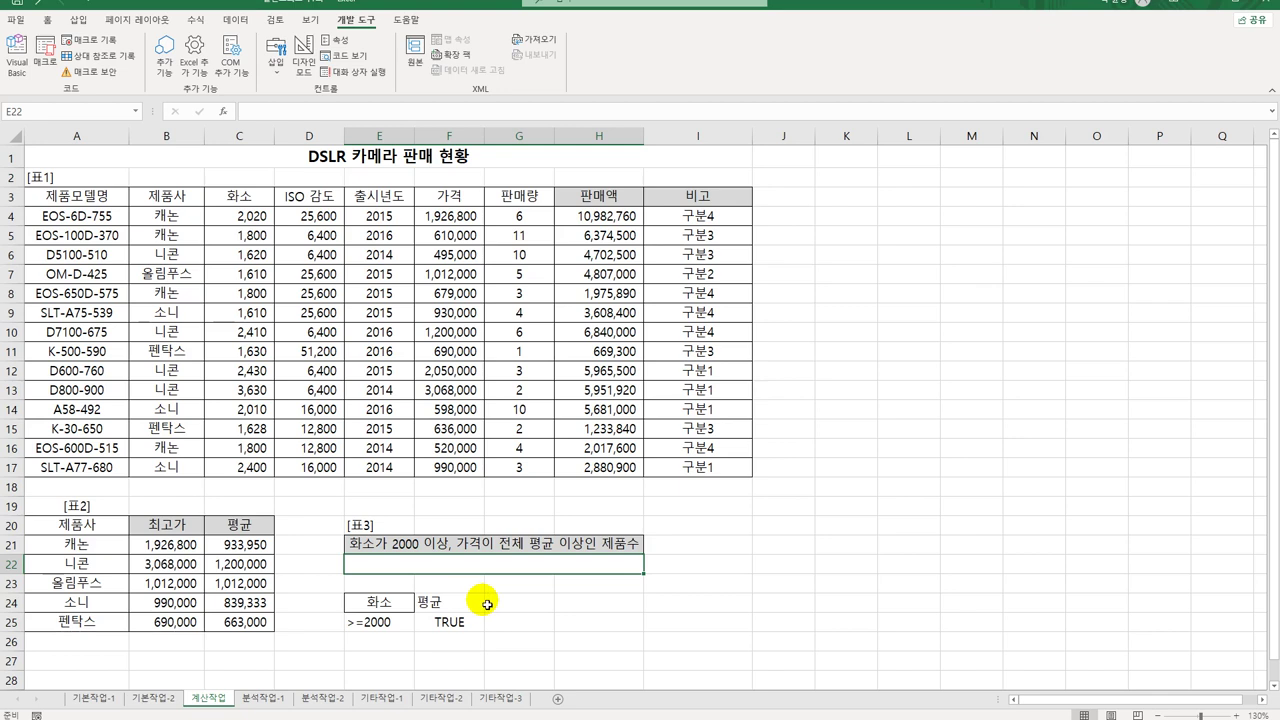
pyautogui.write('=d')
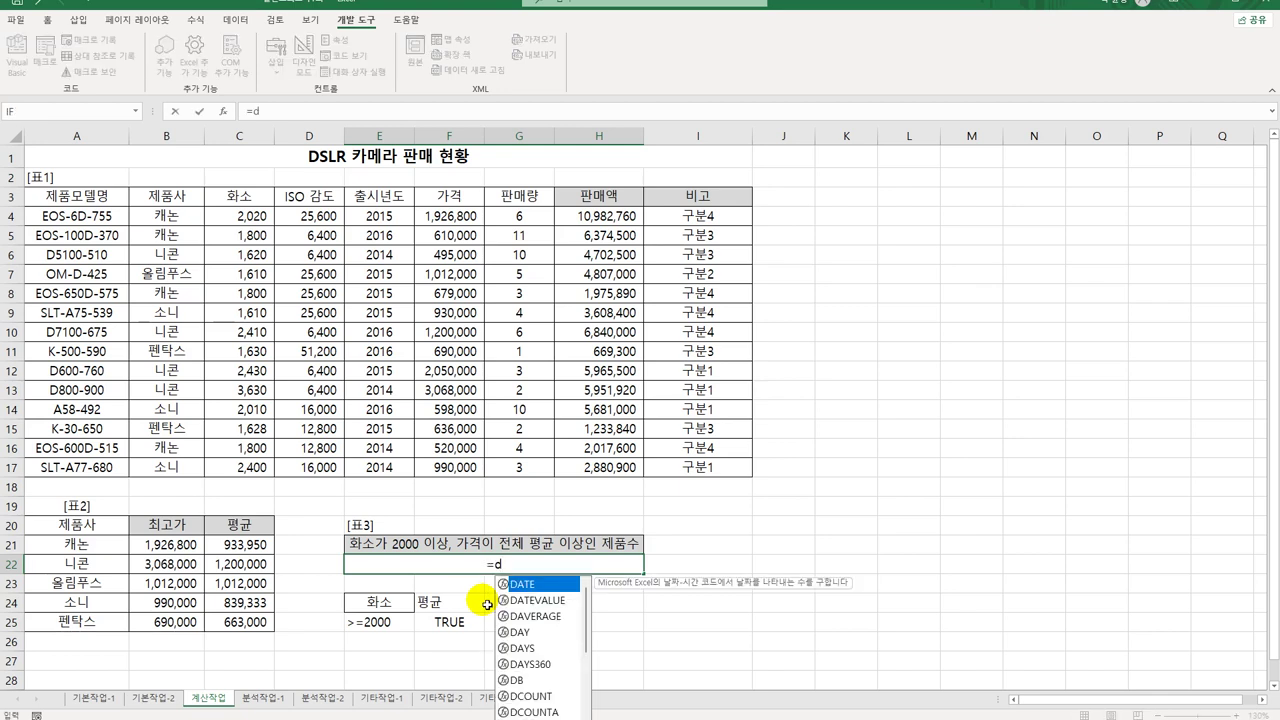
pyautogui.write('c')
pyautogui.doubleClick(495, 600)
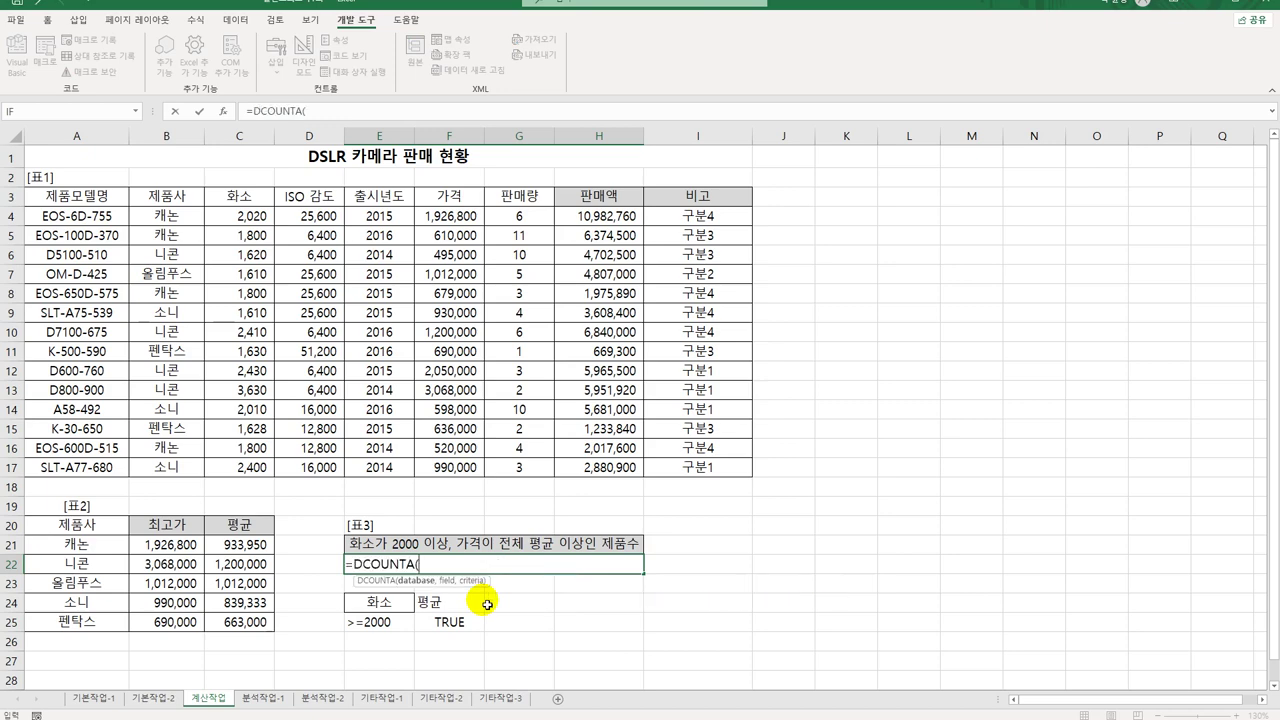
# Set the DCOUNTA arguments to Database A3:G17, Field C3 and Criteria E24:F25, and confirm the formula
pyautogui.click(222, 111)
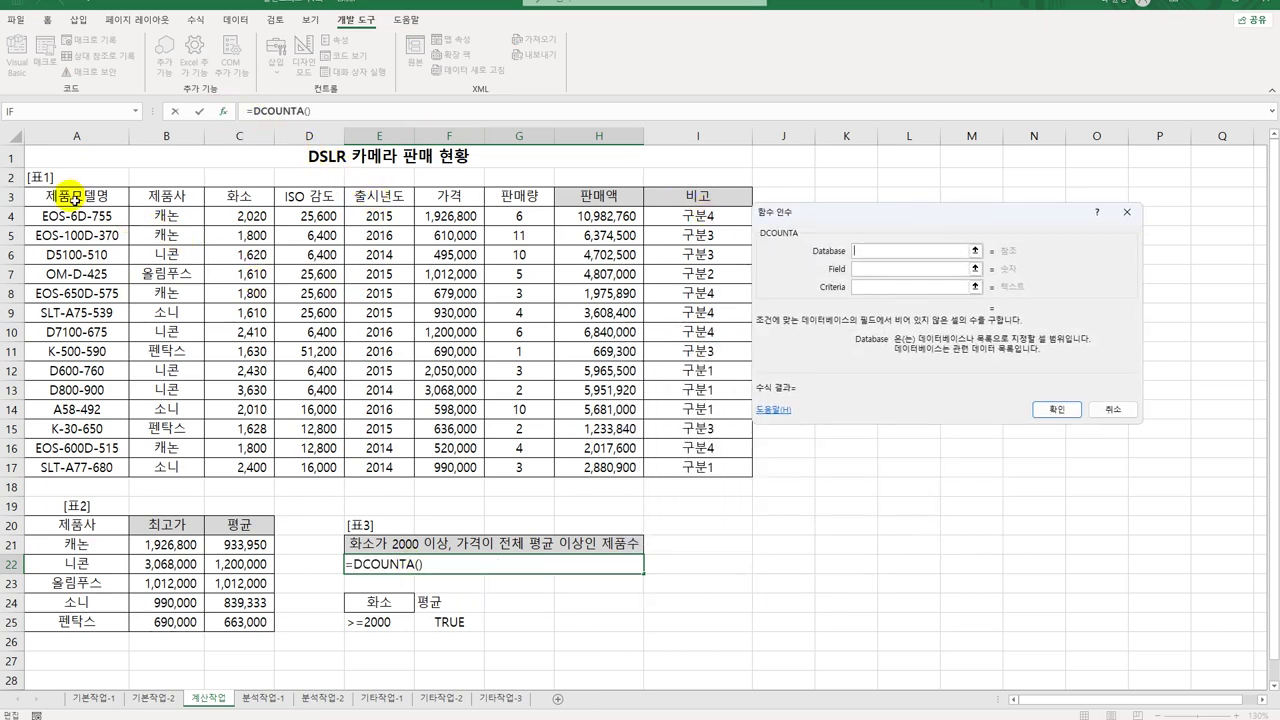
pyautogui.moveTo(70, 196); pyautogui.dragTo(502, 478)
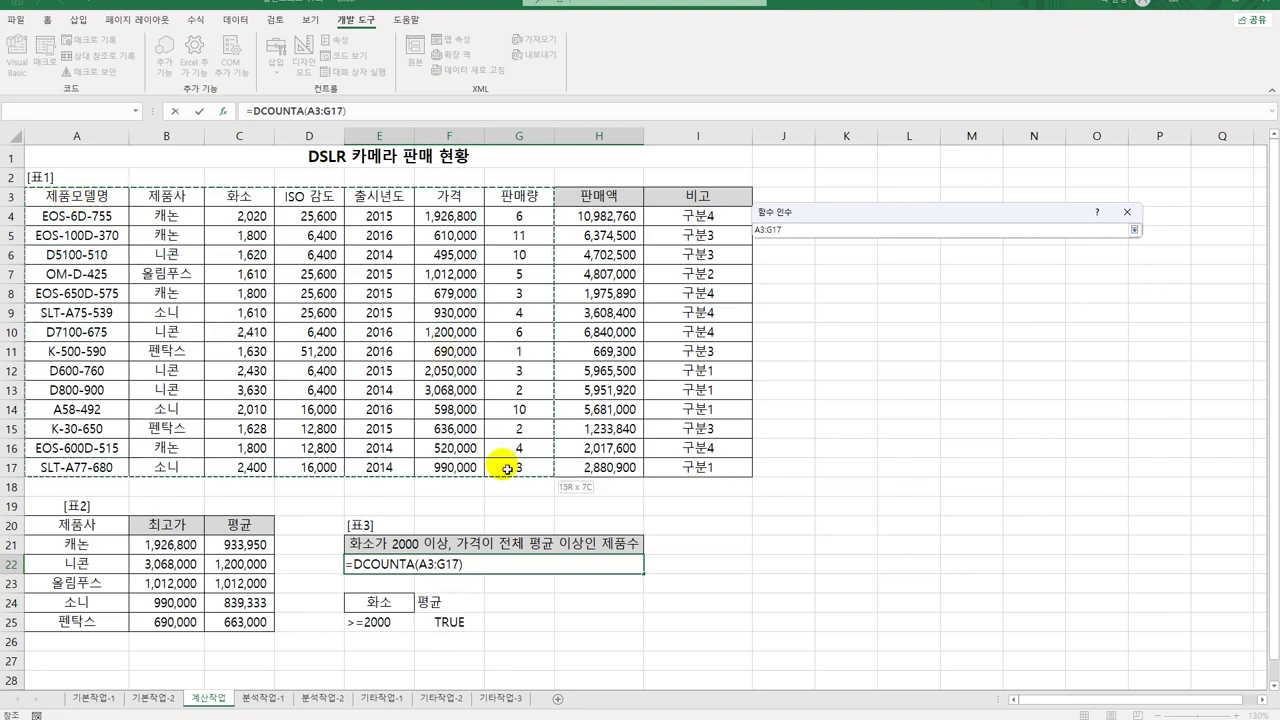
pyautogui.click(889, 275)
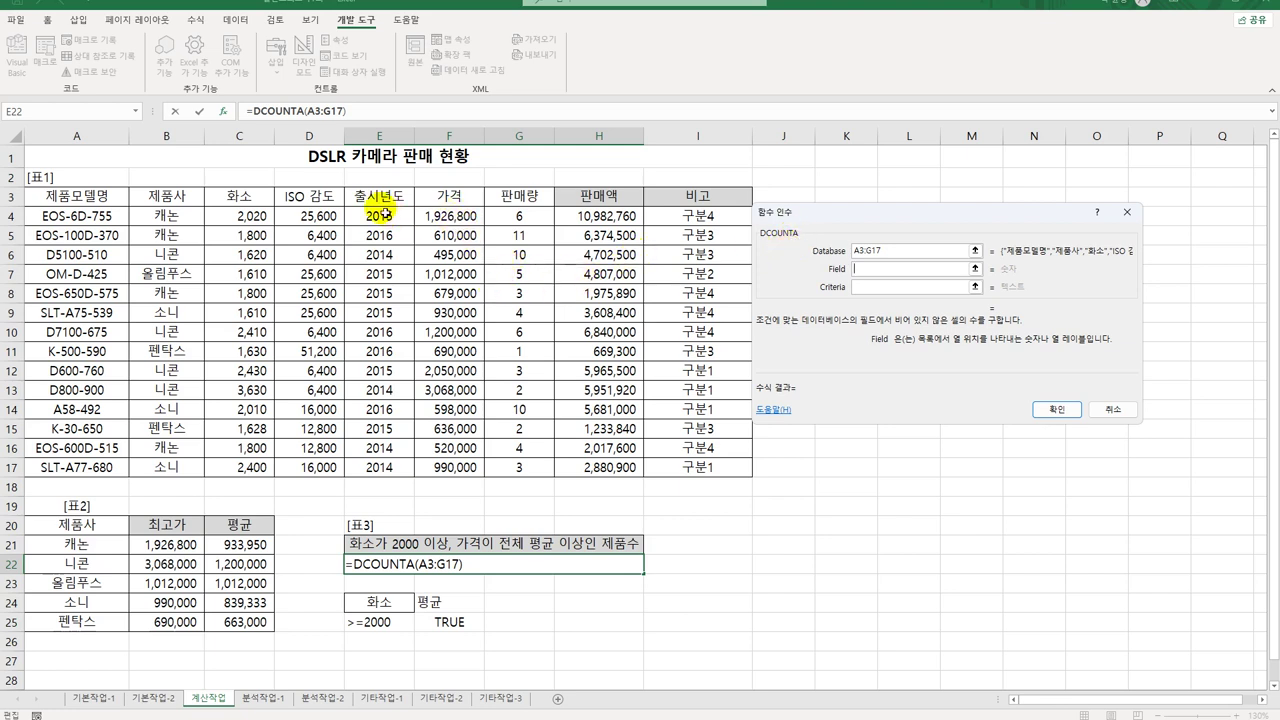
pyautogui.click(238, 198)
pyautogui.click(107, 199)
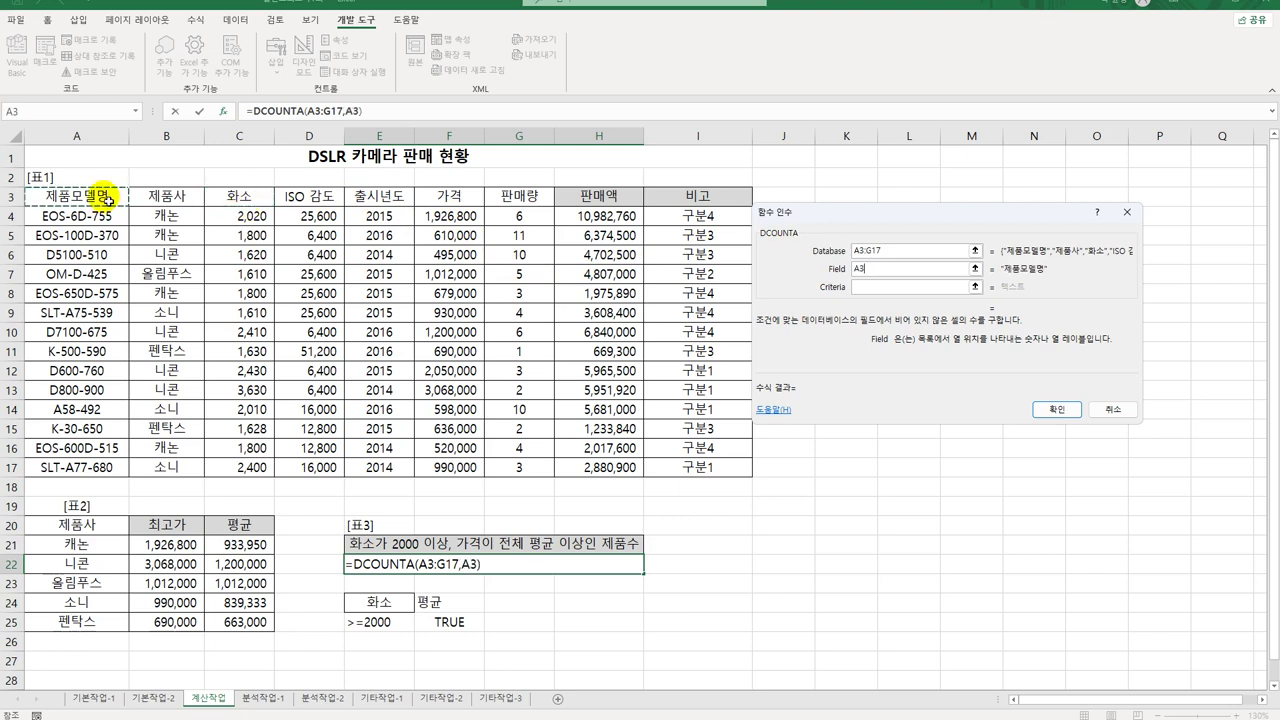
pyautogui.click(216, 196)
pyautogui.click(905, 290)
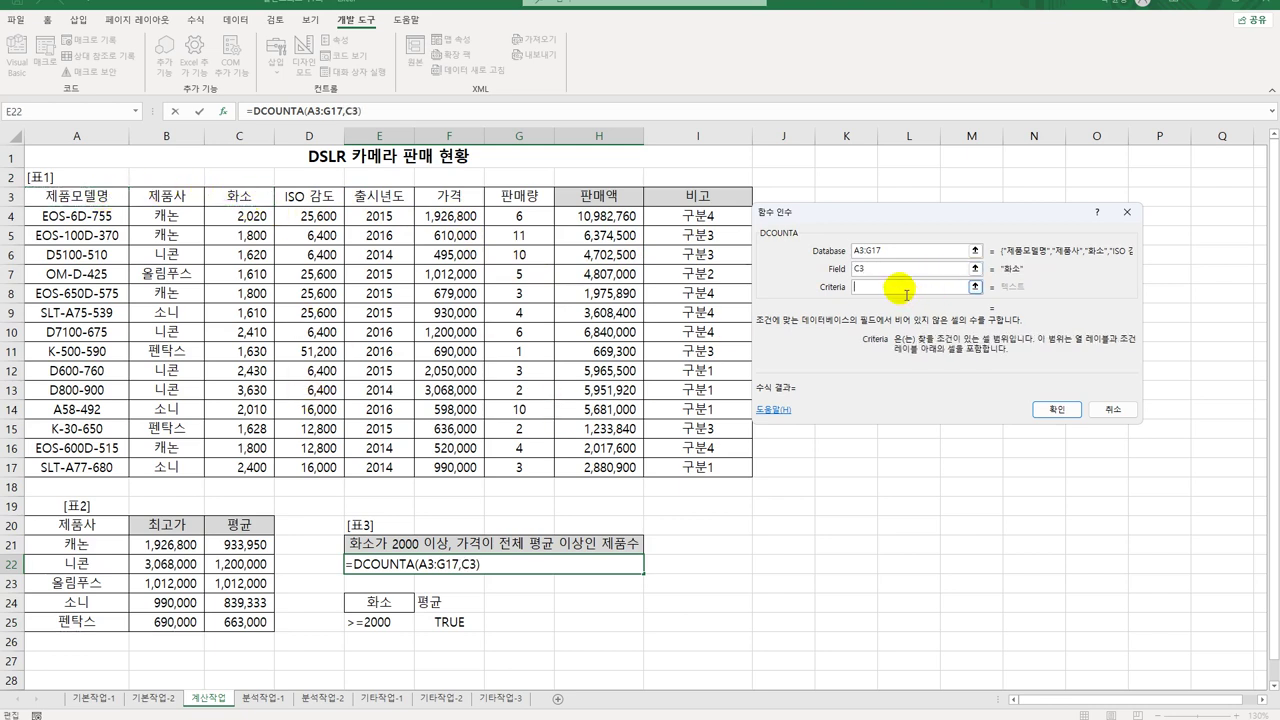
pyautogui.moveTo(385, 602); pyautogui.dragTo(445, 622)
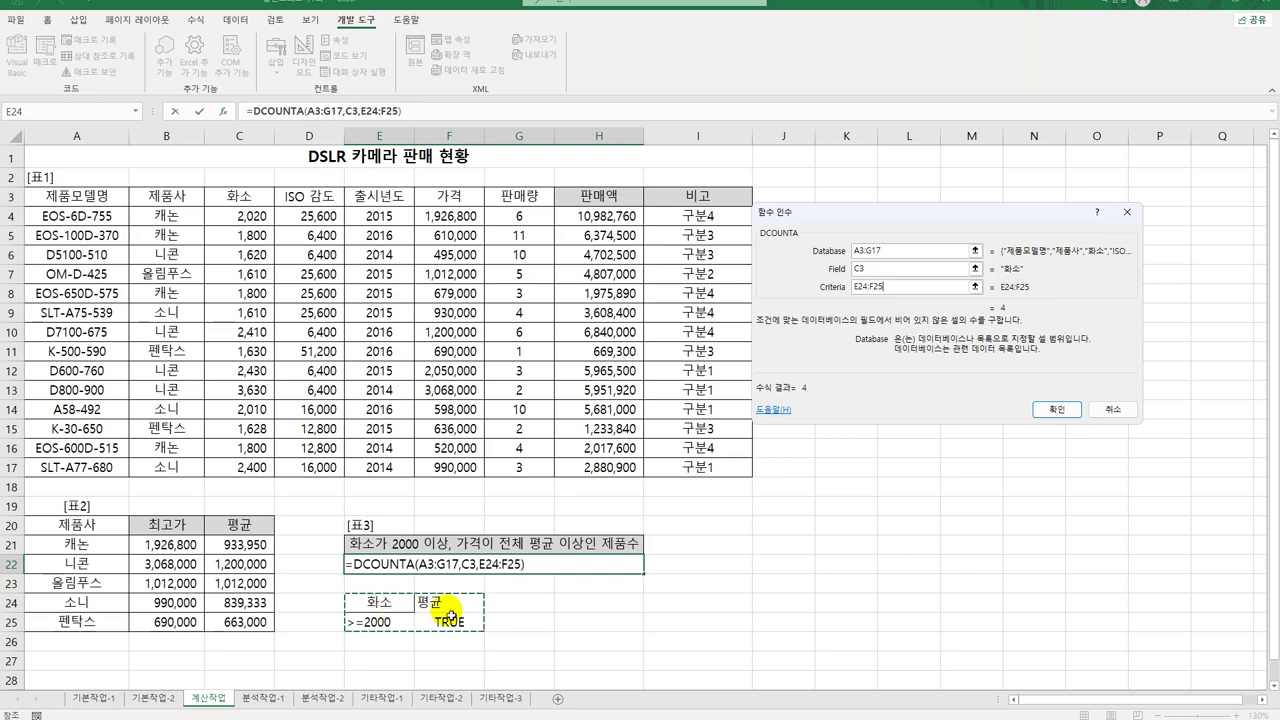
pyautogui.click(1041, 412)
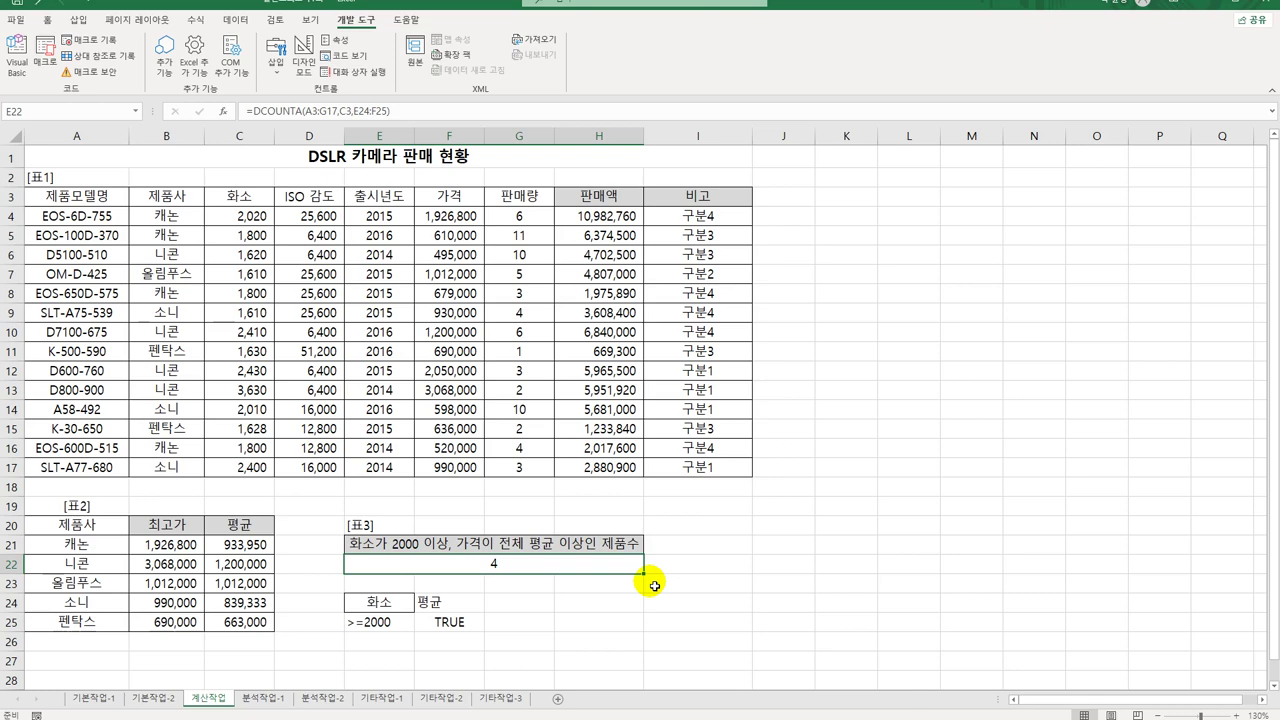
# On the 분석작업-1 sheet, select B4 and start an external data import from Microsoft Query
pyautogui.click(280, 704)
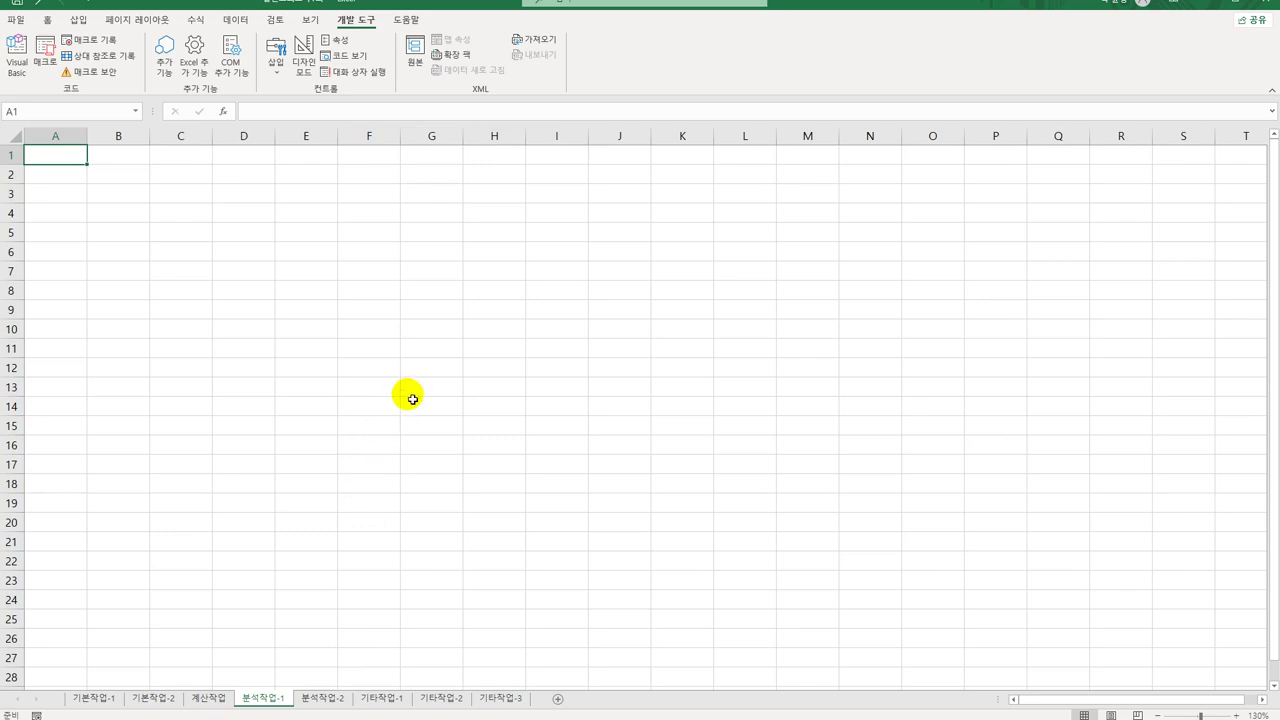
pyautogui.click(125, 179)
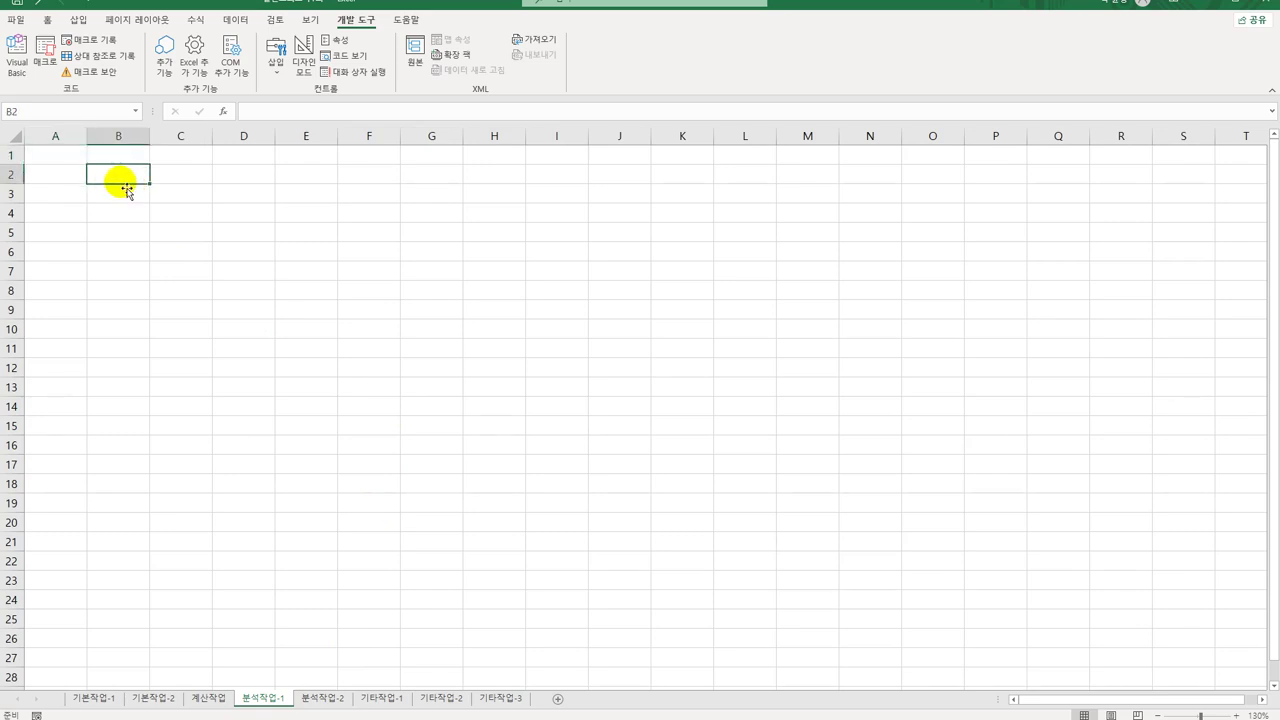
pyautogui.click(110, 212)
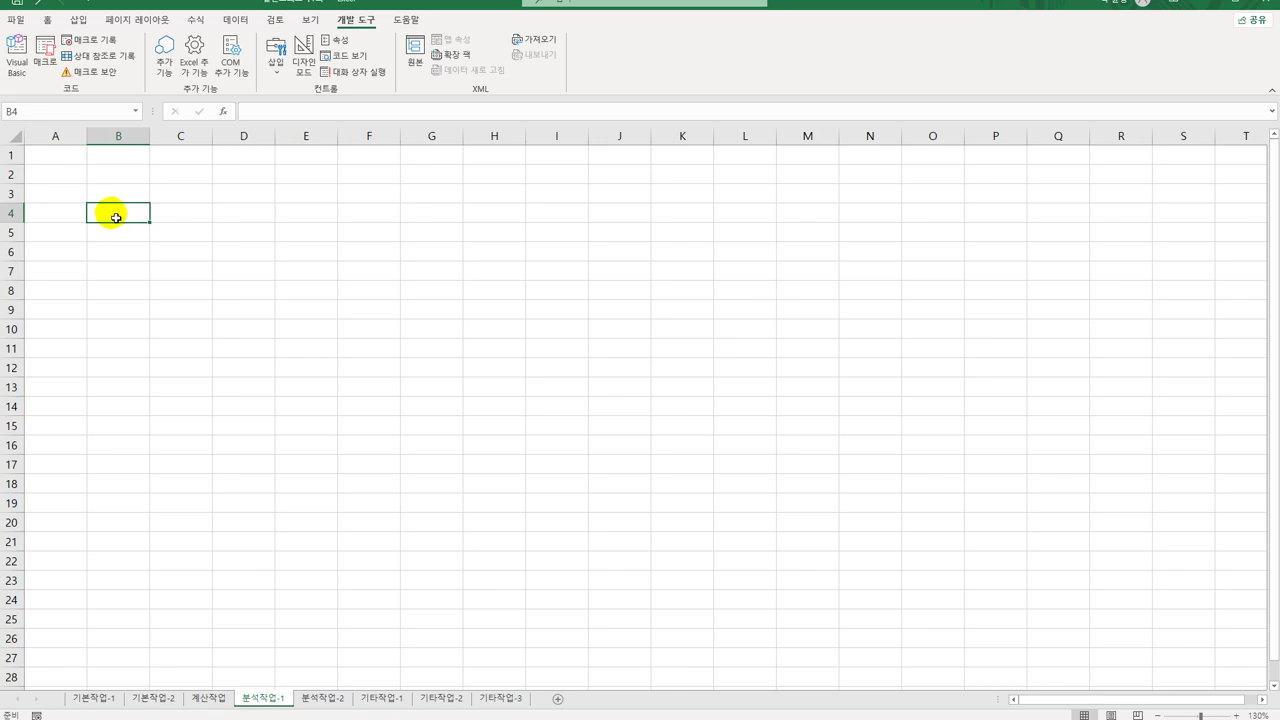
pyautogui.click(233, 22)
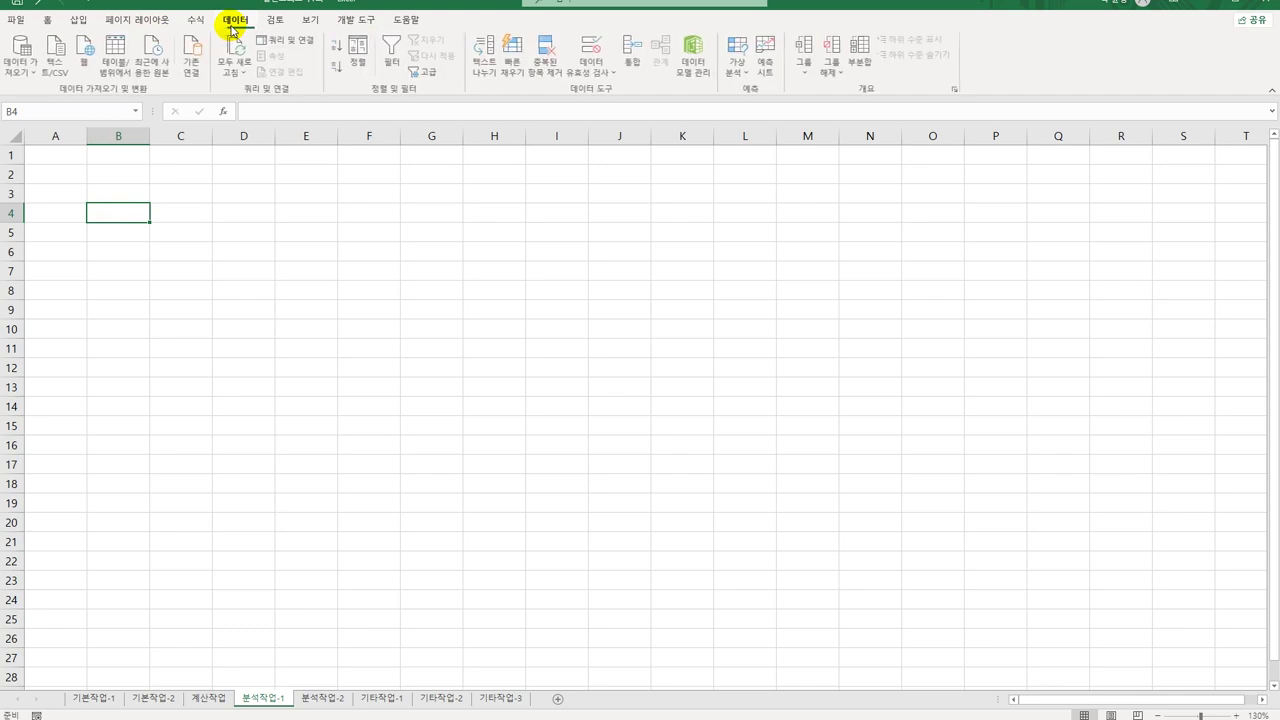
pyautogui.click(25, 80)
pyautogui.moveTo(63, 225)
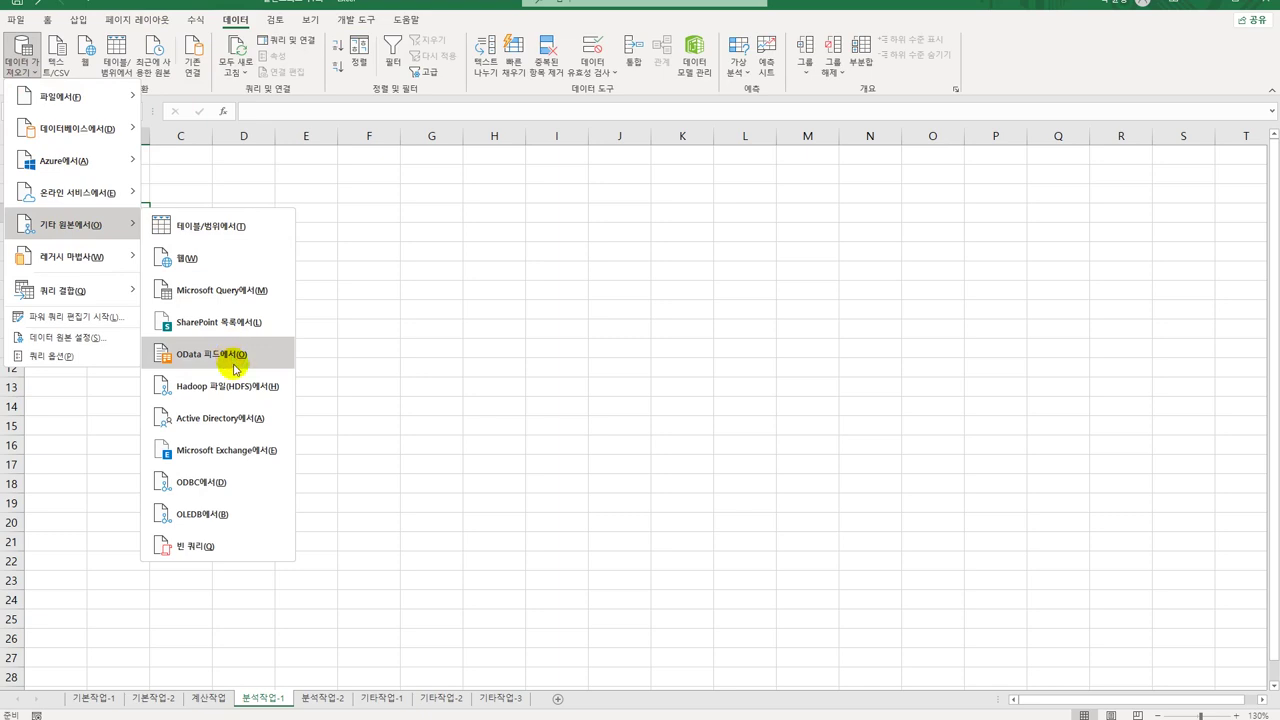
pyautogui.click(242, 292)
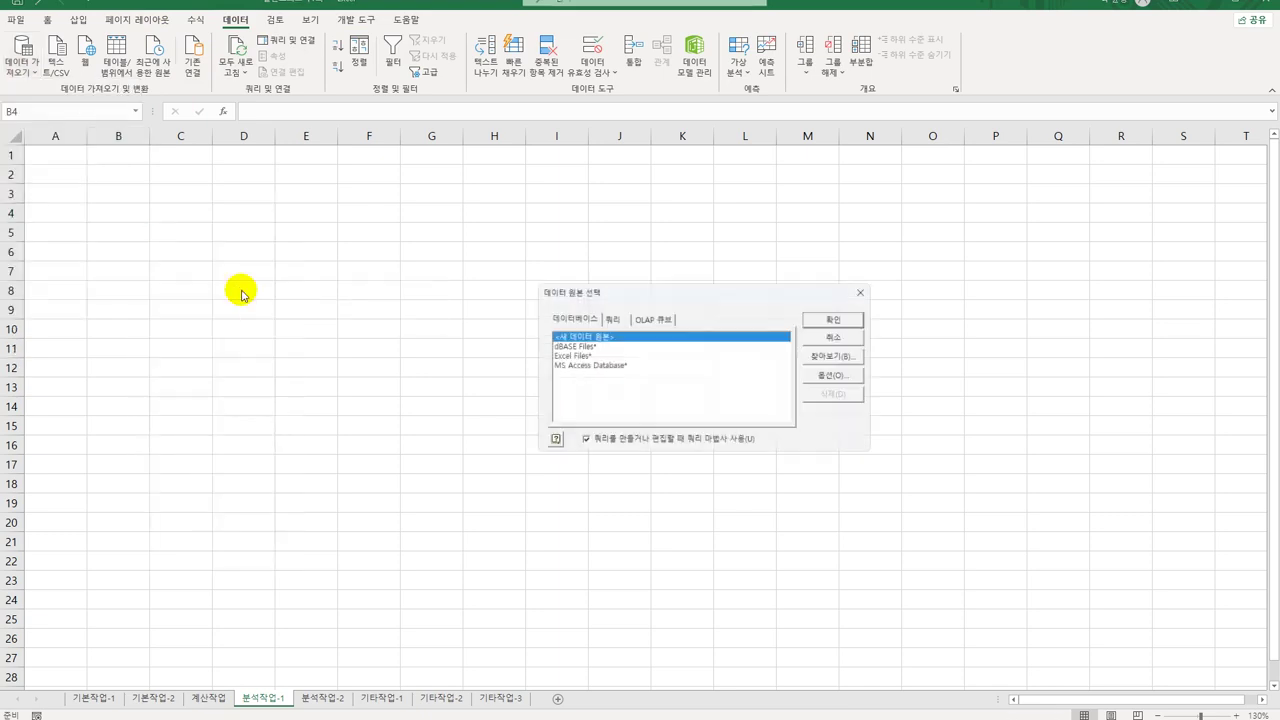
# Choose MS Access Database* as the data source and connect to the 학원.accdb database
pyautogui.click(608, 365)
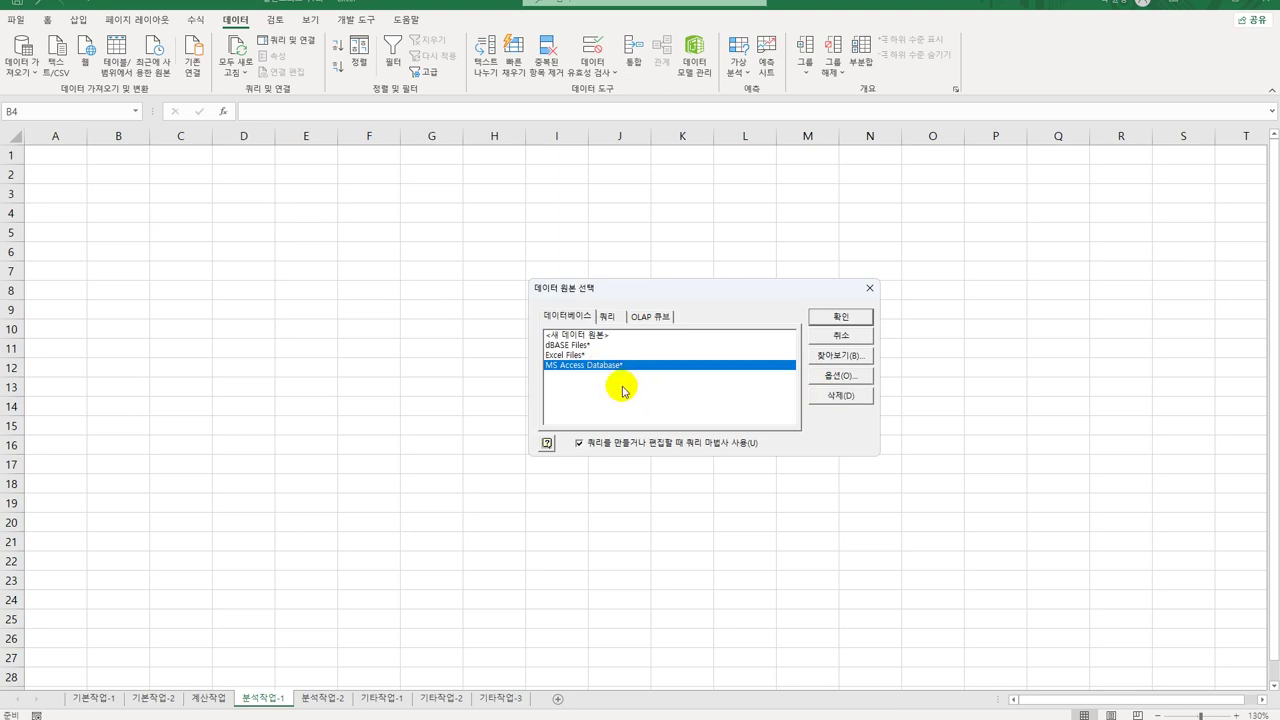
pyautogui.click(826, 318)
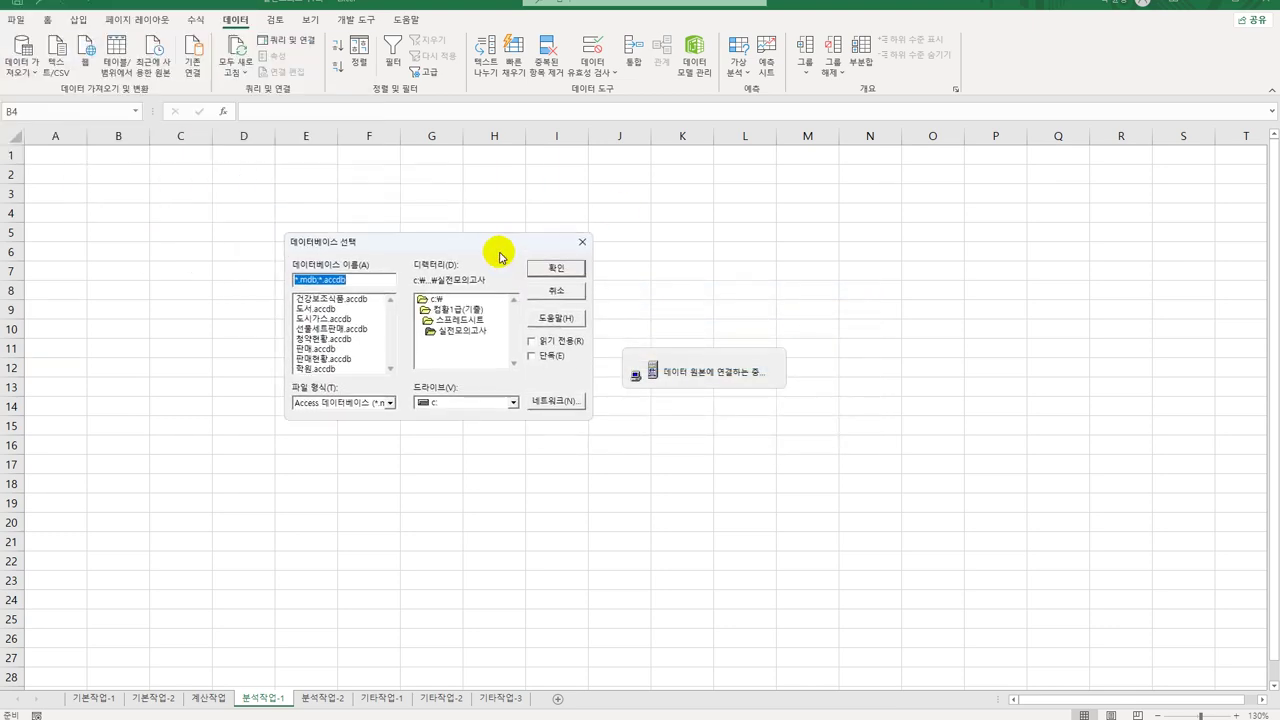
pyautogui.click(336, 369)
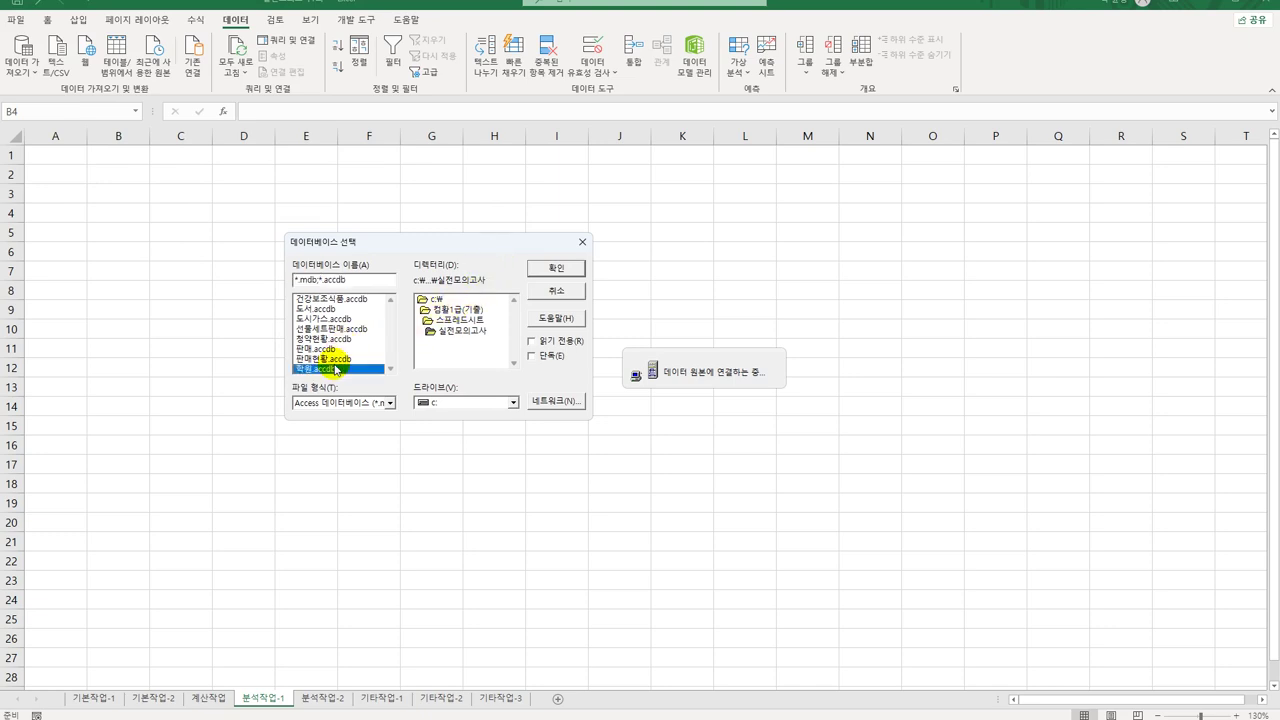
pyautogui.click(535, 269)
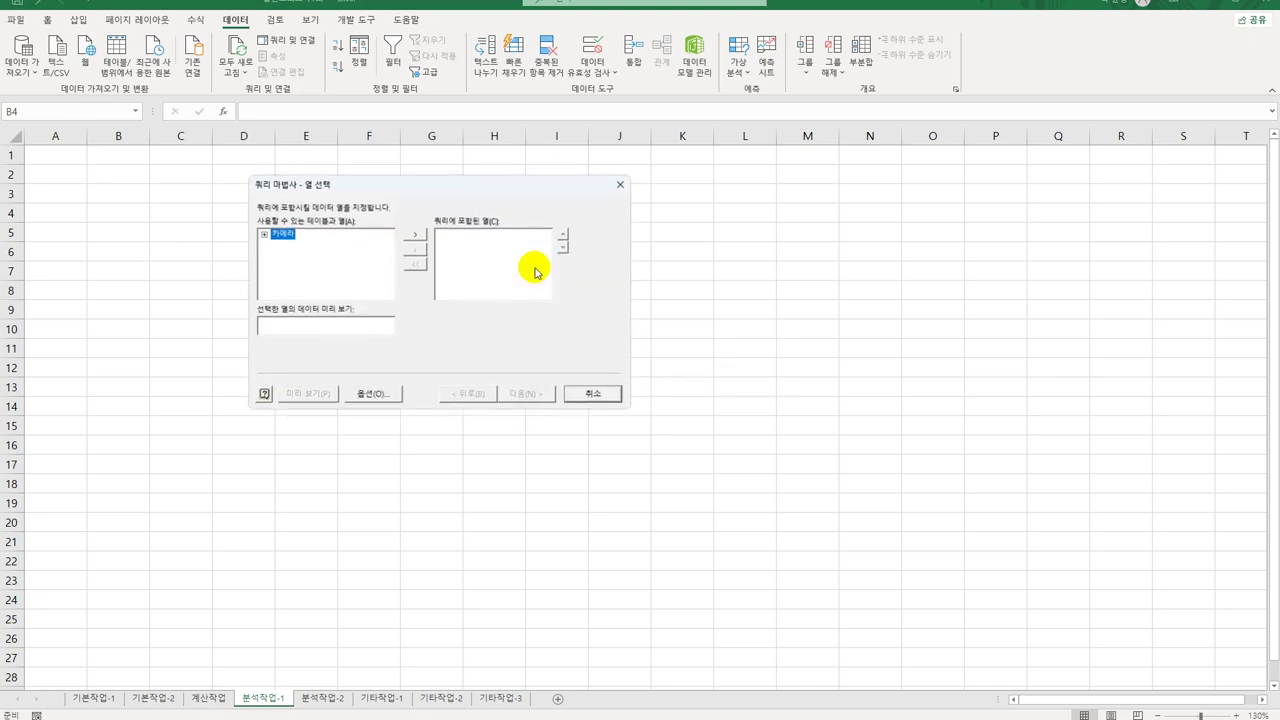
# Add the ISO 감도, 제품사, 출시년도 and 가격 columns of the 카메라 table to the query
pyautogui.doubleClick(277, 235)
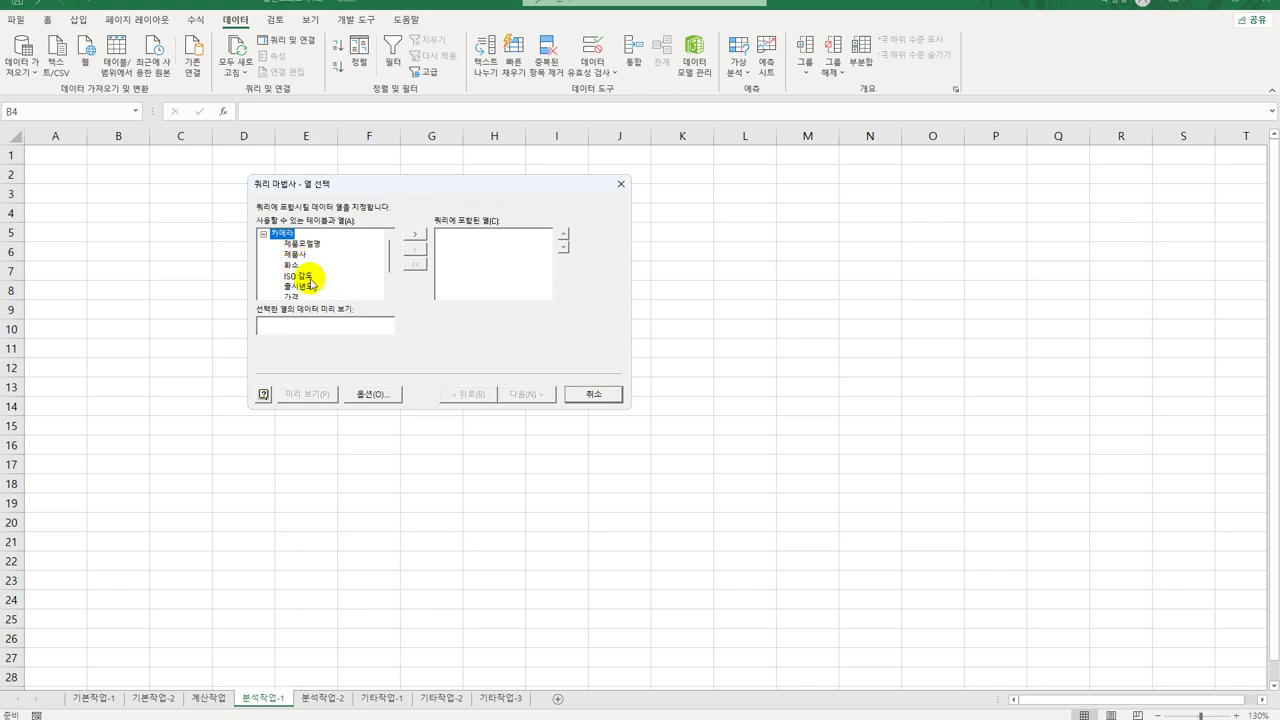
pyautogui.doubleClick(310, 278)
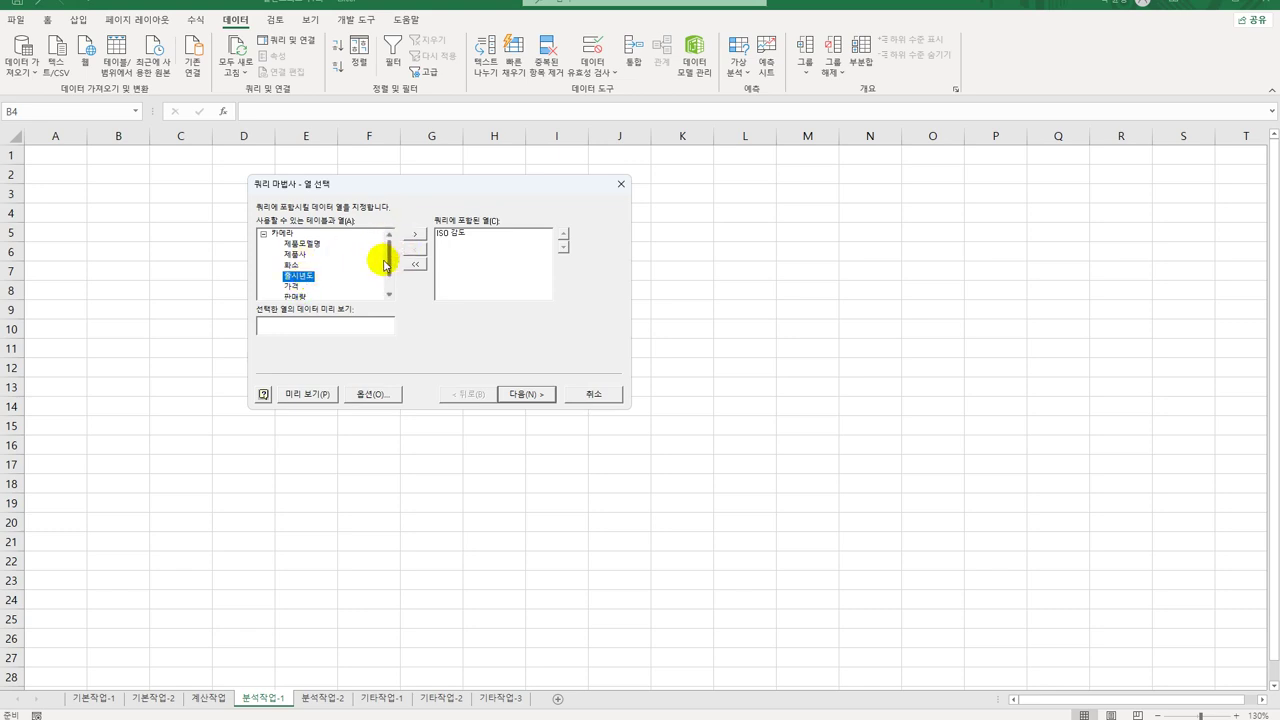
pyautogui.doubleClick(298, 255)
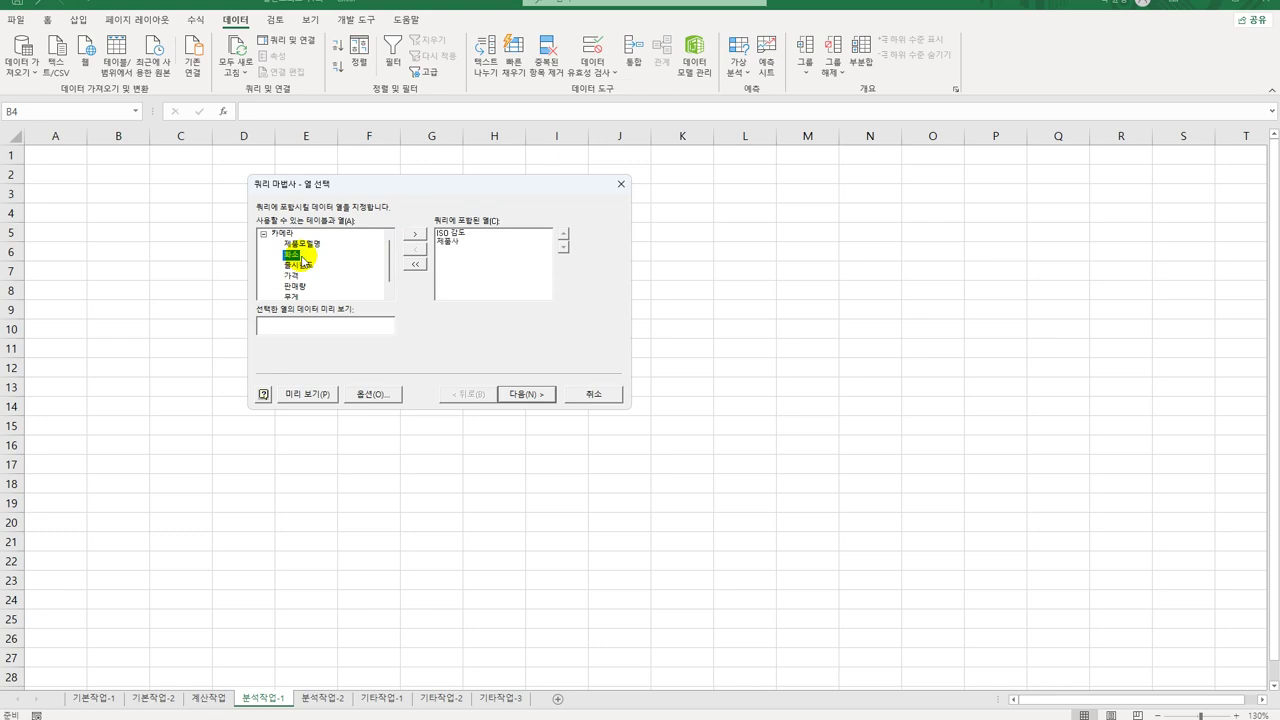
pyautogui.doubleClick(298, 264)
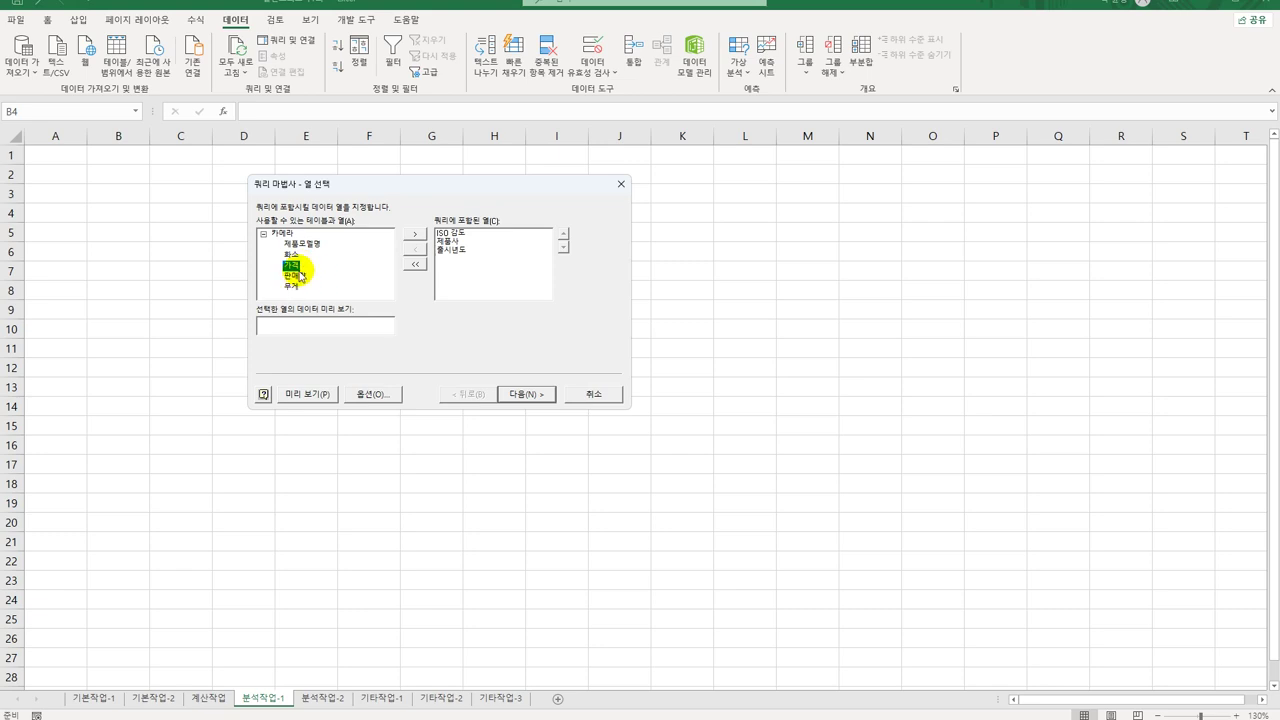
pyautogui.doubleClick(291, 265)
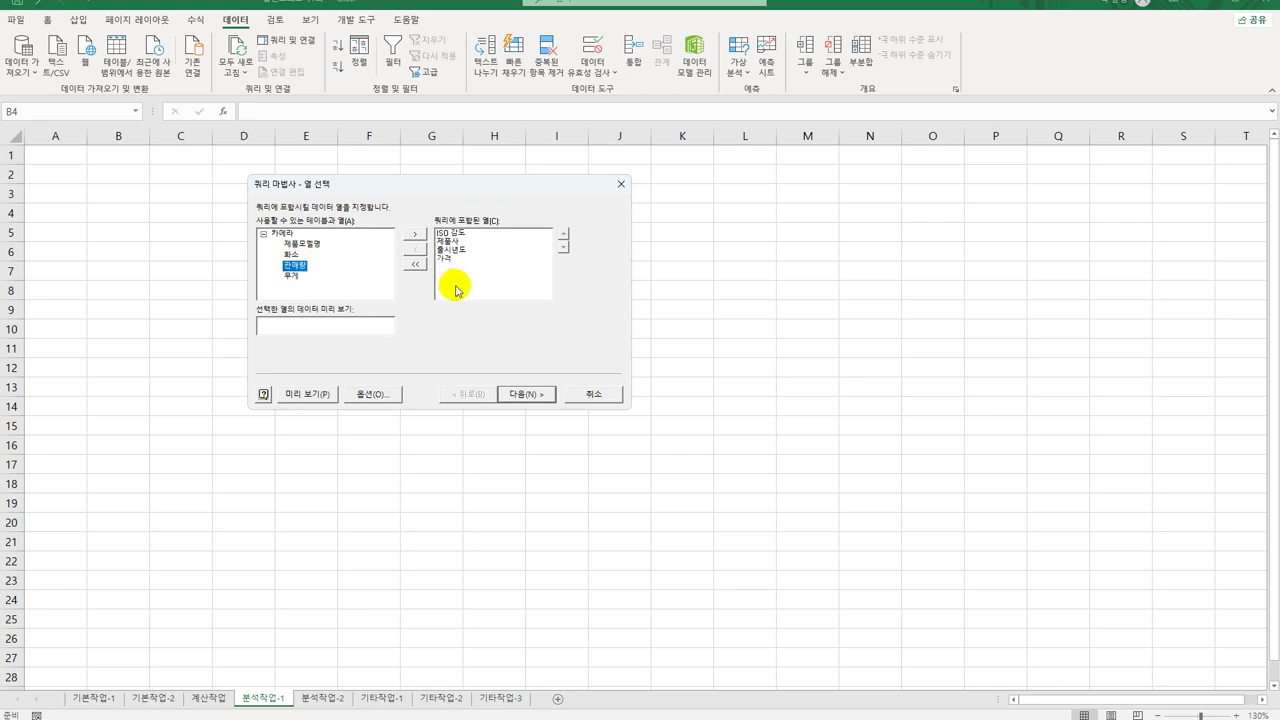
# Finish the query wizard without any filter or sort order and return the data to the worksheet
pyautogui.click(524, 394)
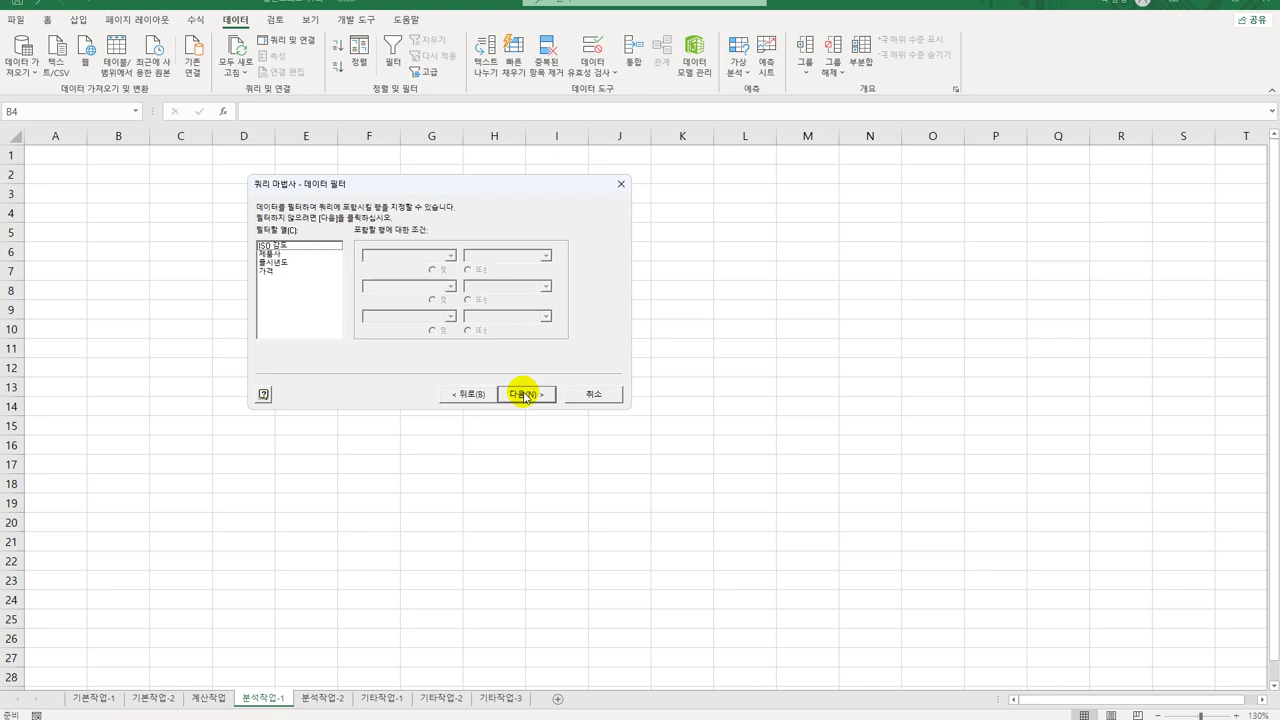
pyautogui.click(524, 394)
pyautogui.click(524, 394)
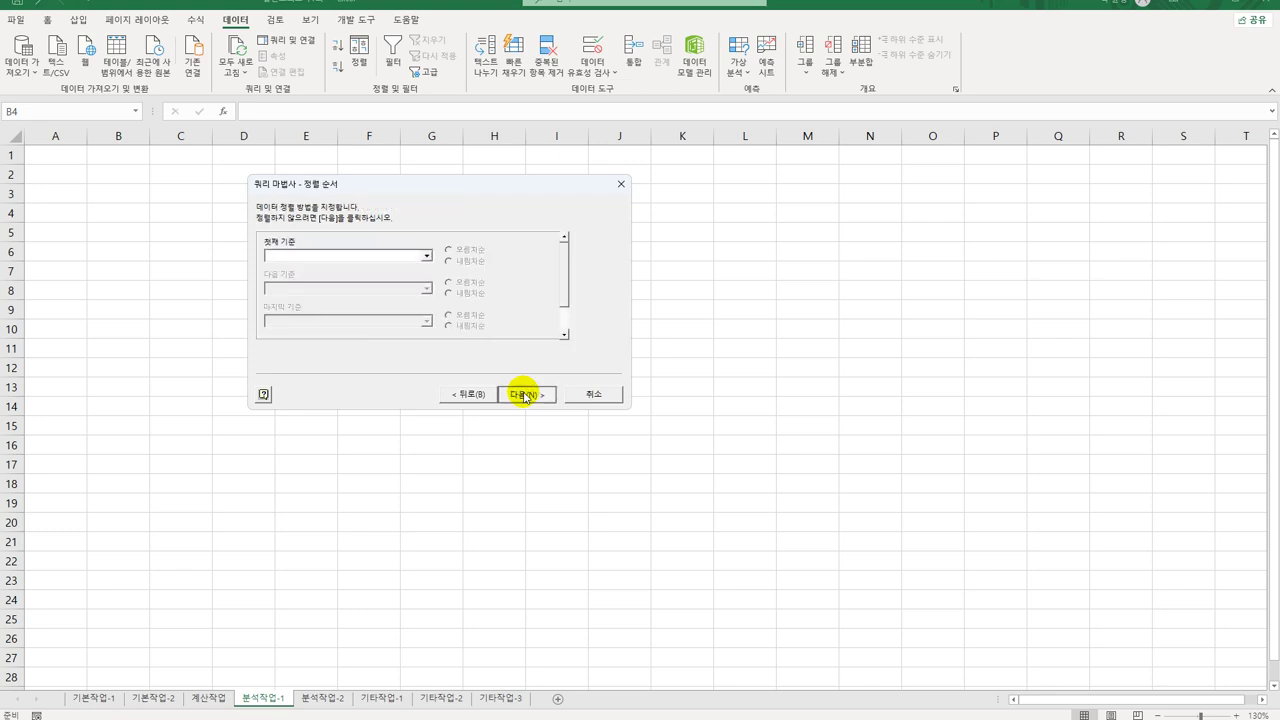
pyautogui.click(524, 394)
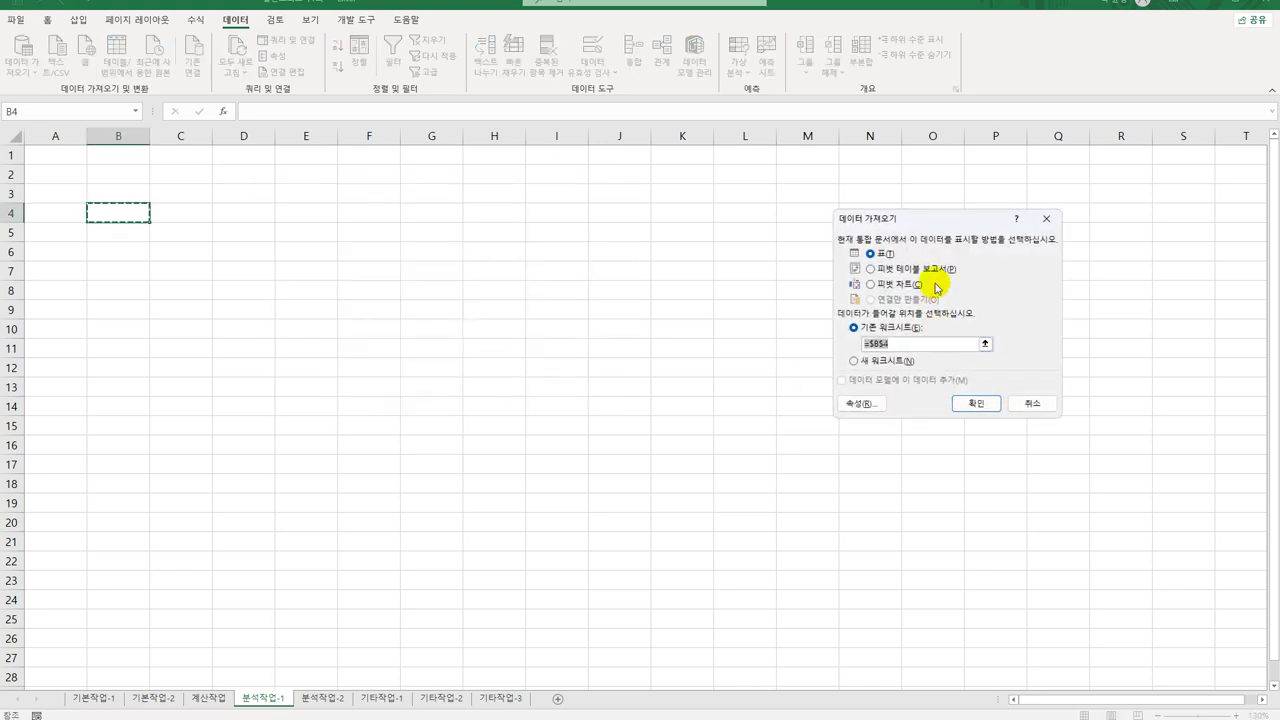
# Import the data as a pivot table report placed at cell B4 of the existing 분석작업-1 sheet
pyautogui.moveTo(894, 218); pyautogui.dragTo(271, 180)
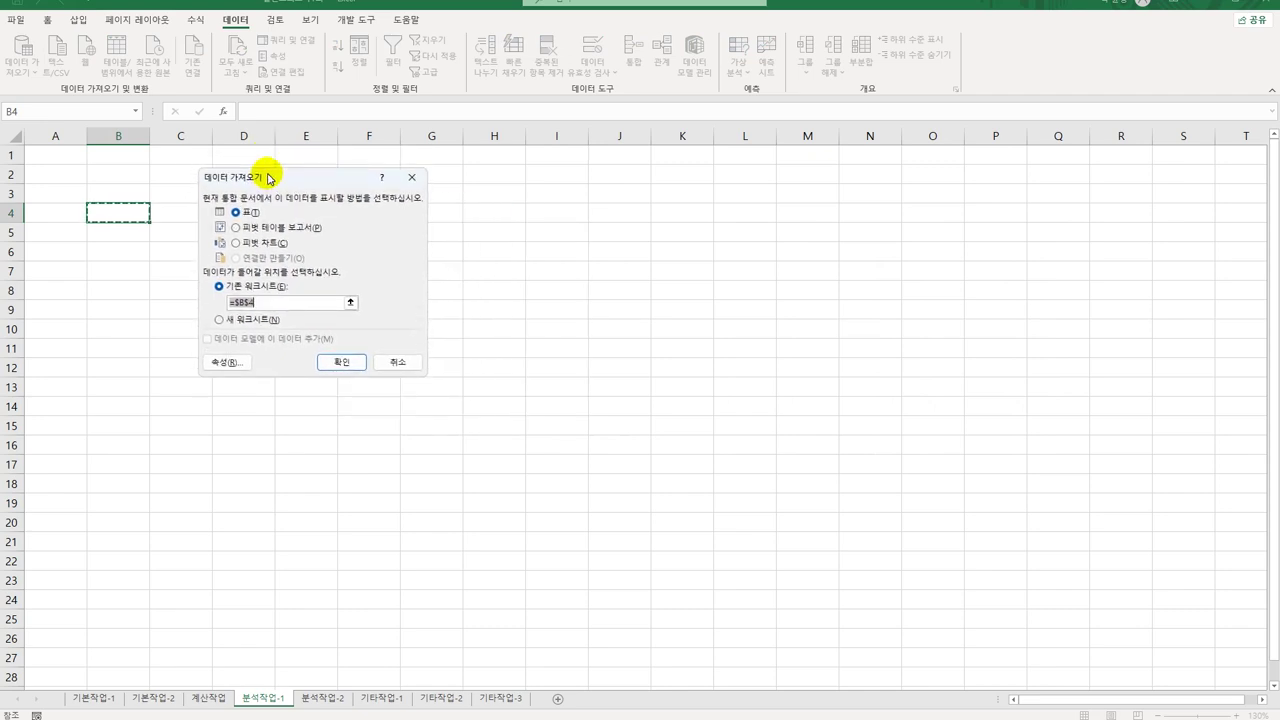
pyautogui.click(269, 231)
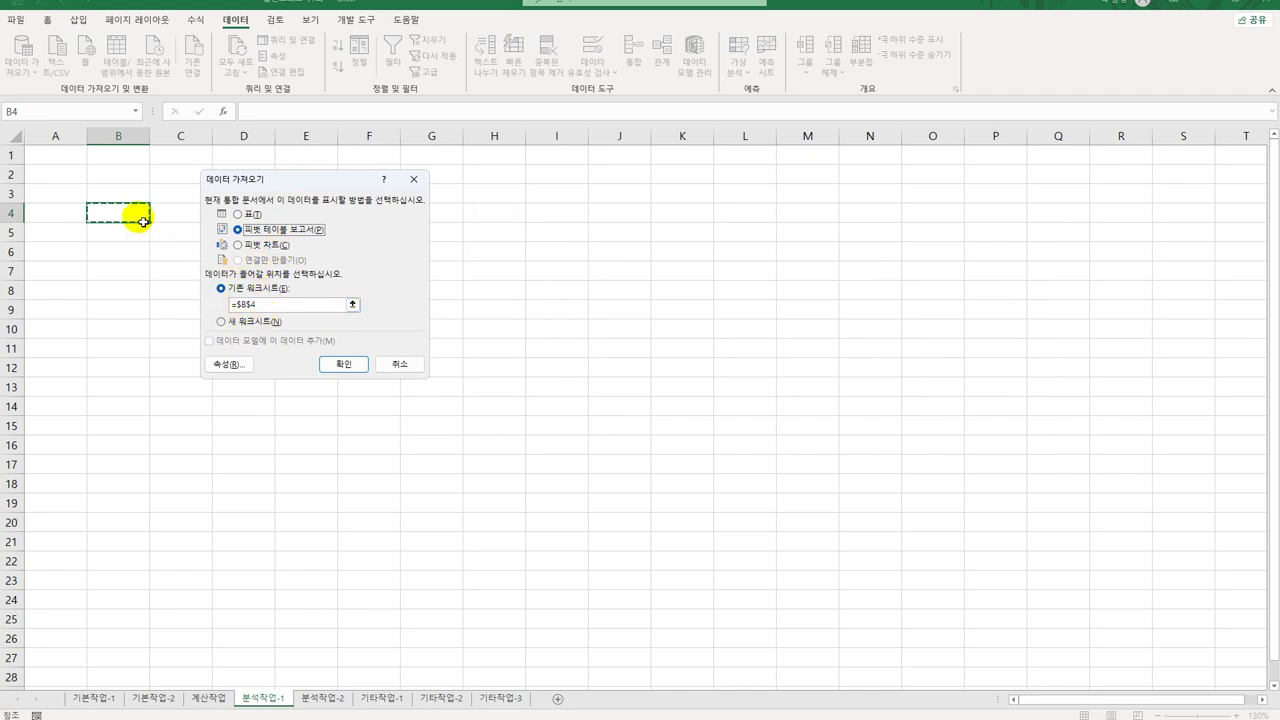
pyautogui.doubleClick(245, 304)
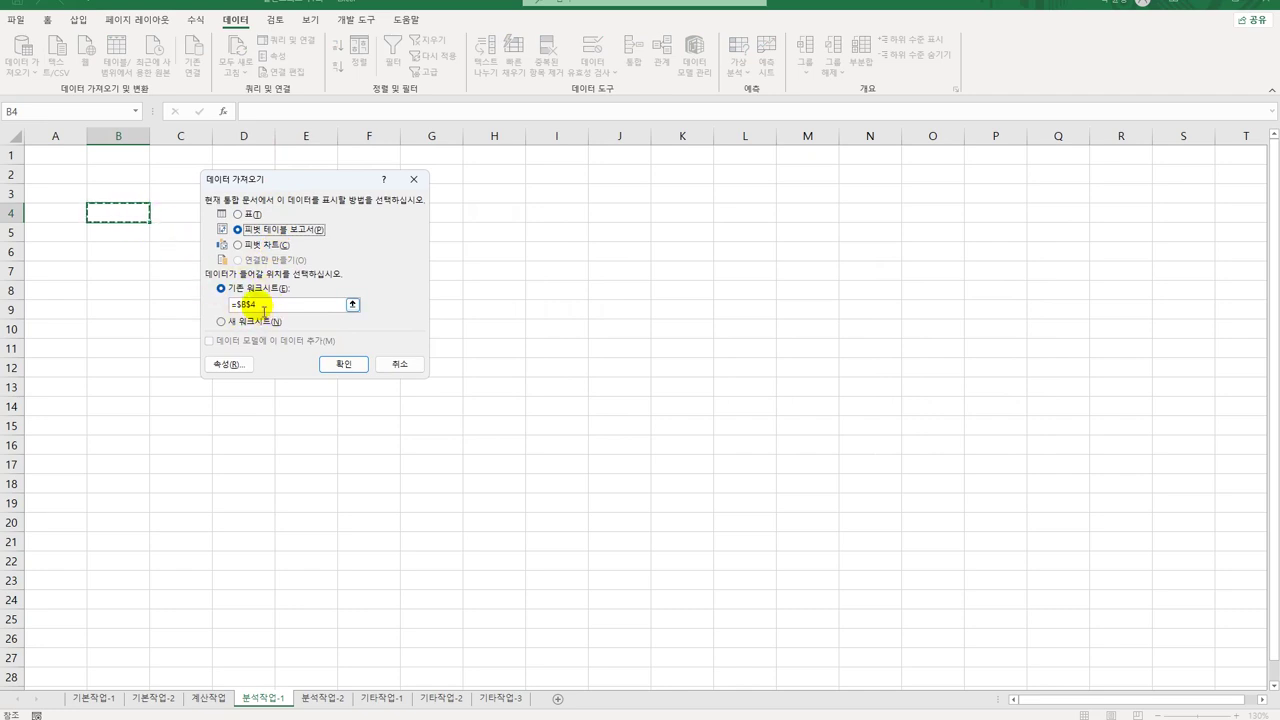
pyautogui.click(129, 216)
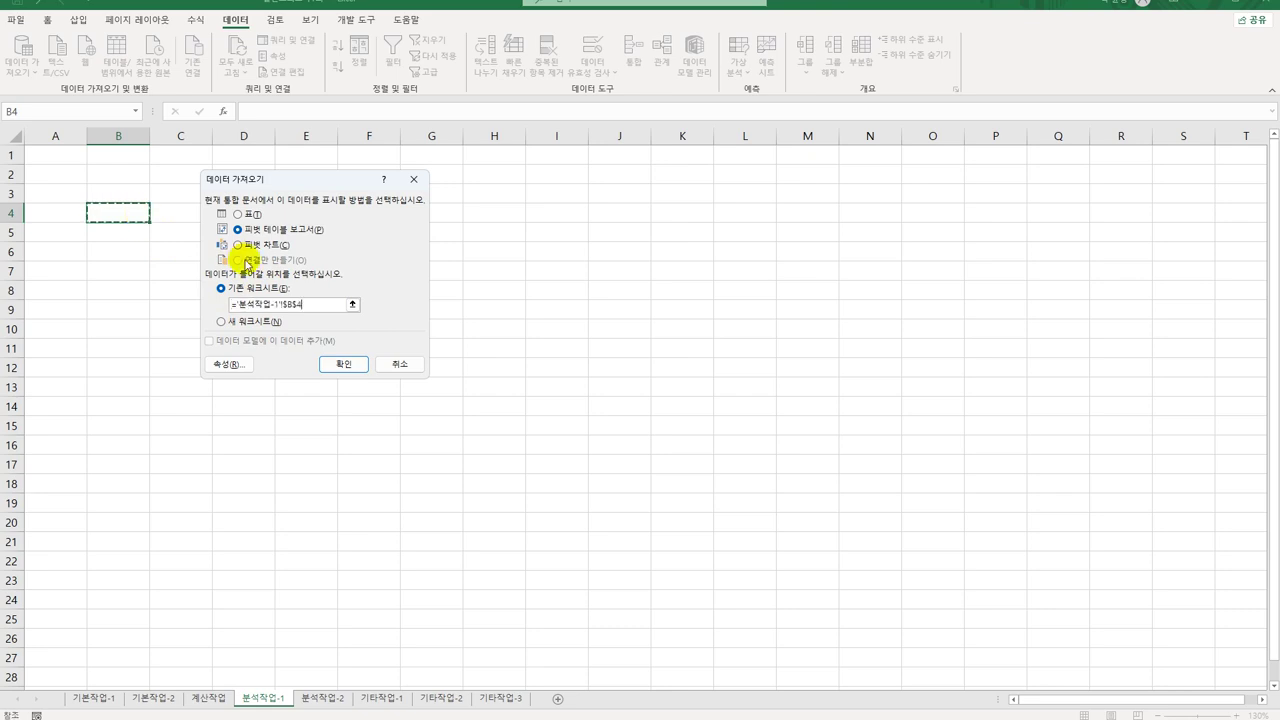
pyautogui.click(356, 366)
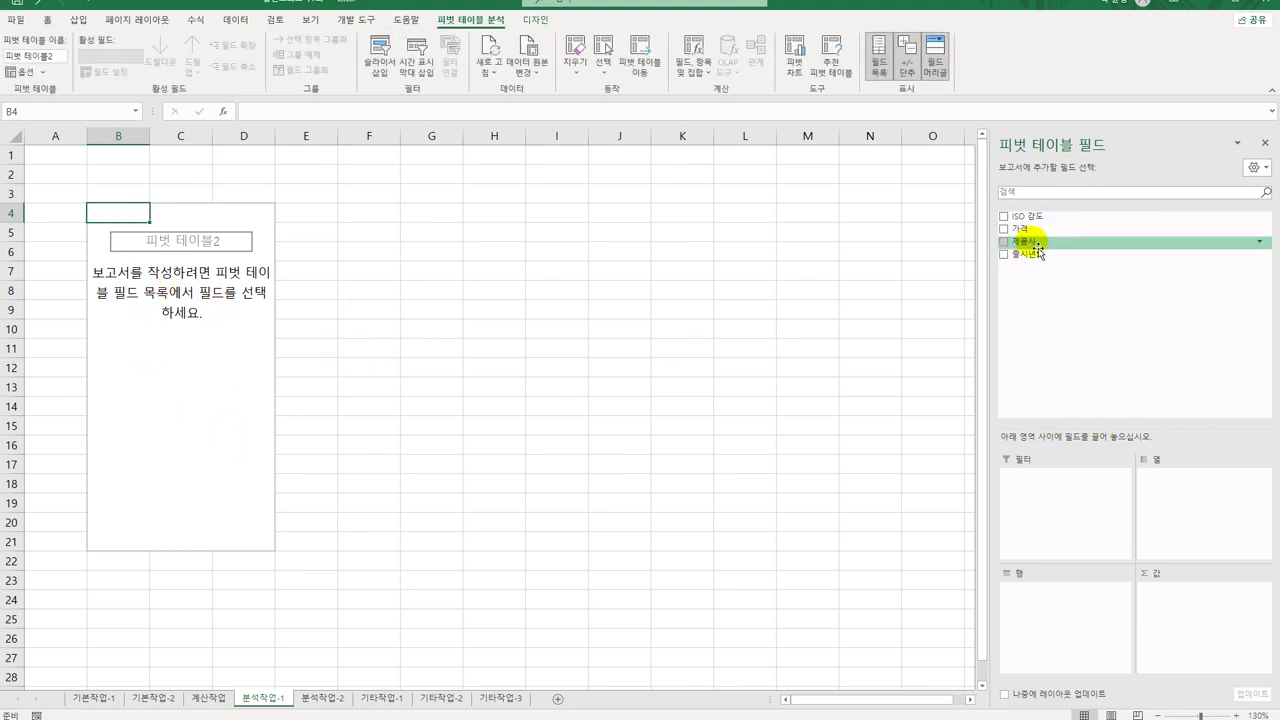
# Lay out the pivot table with ISO 감도 as filter, 제품사 as rows, 출시년도 as columns and 가격 as values
pyautogui.moveTo(1030, 224); pyautogui.dragTo(1053, 488)
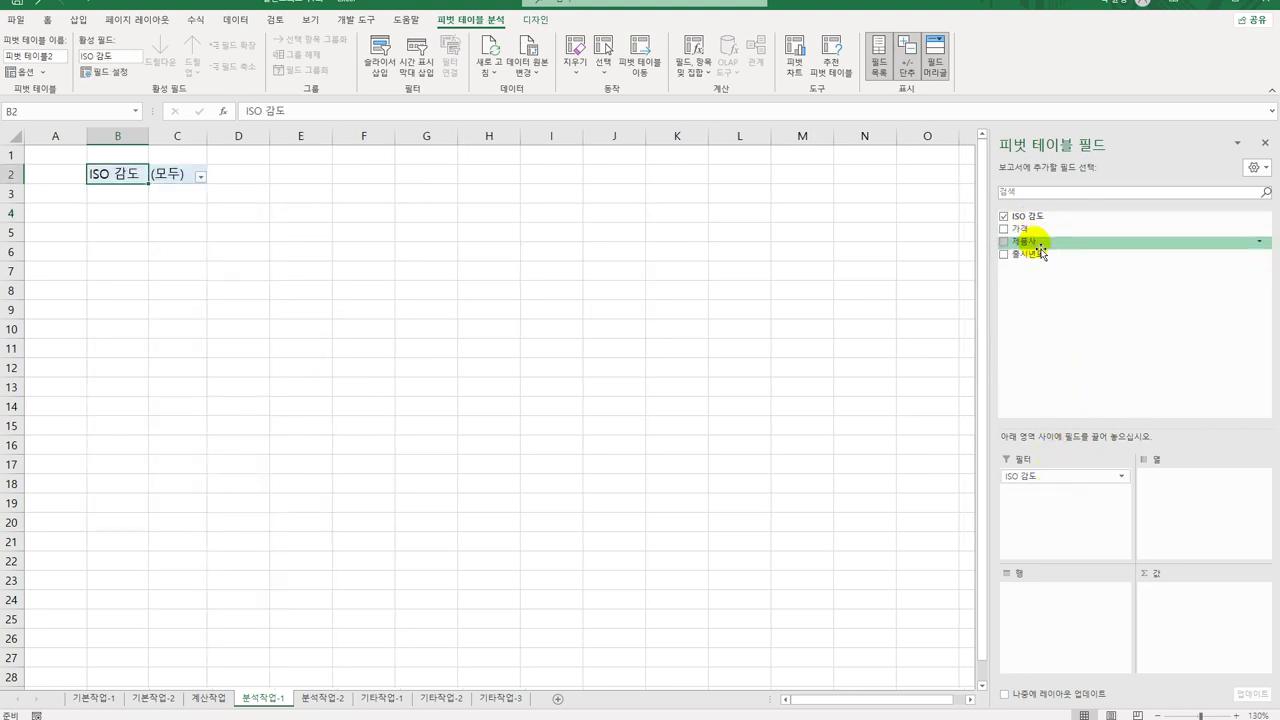
pyautogui.moveTo(1025, 254); pyautogui.dragTo(1090, 632)
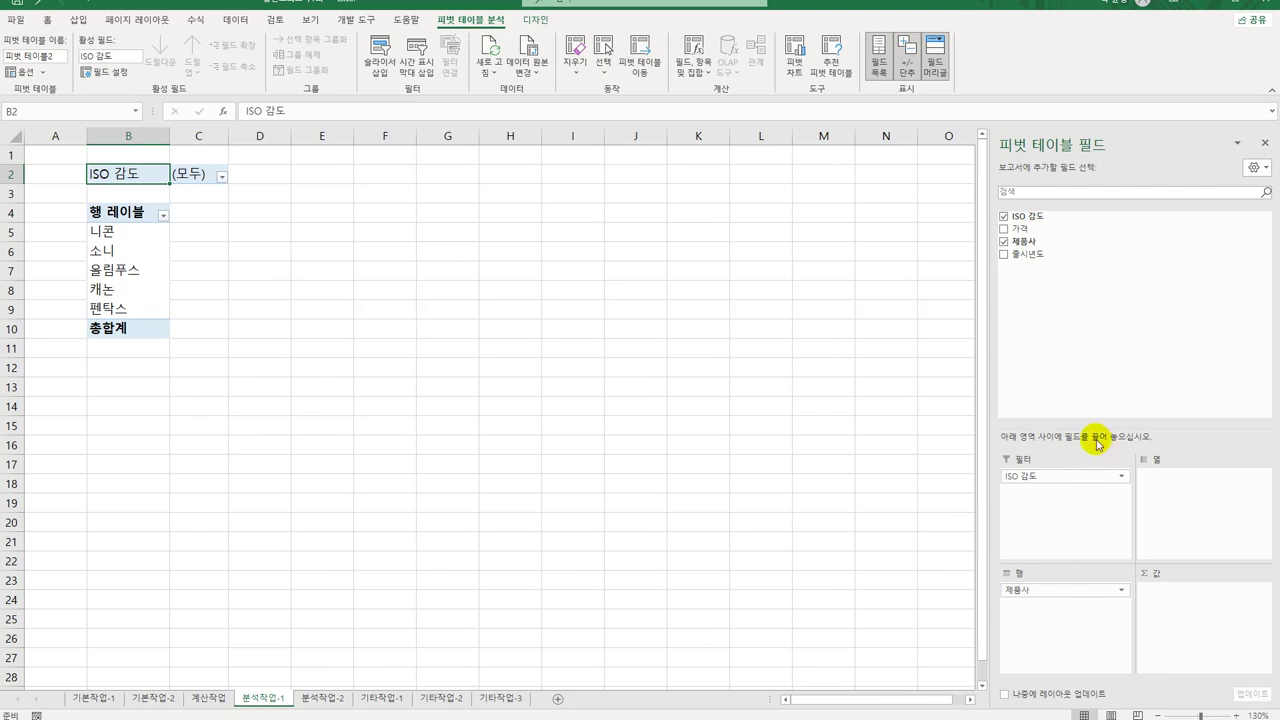
pyautogui.moveTo(1044, 262); pyautogui.dragTo(1177, 491)
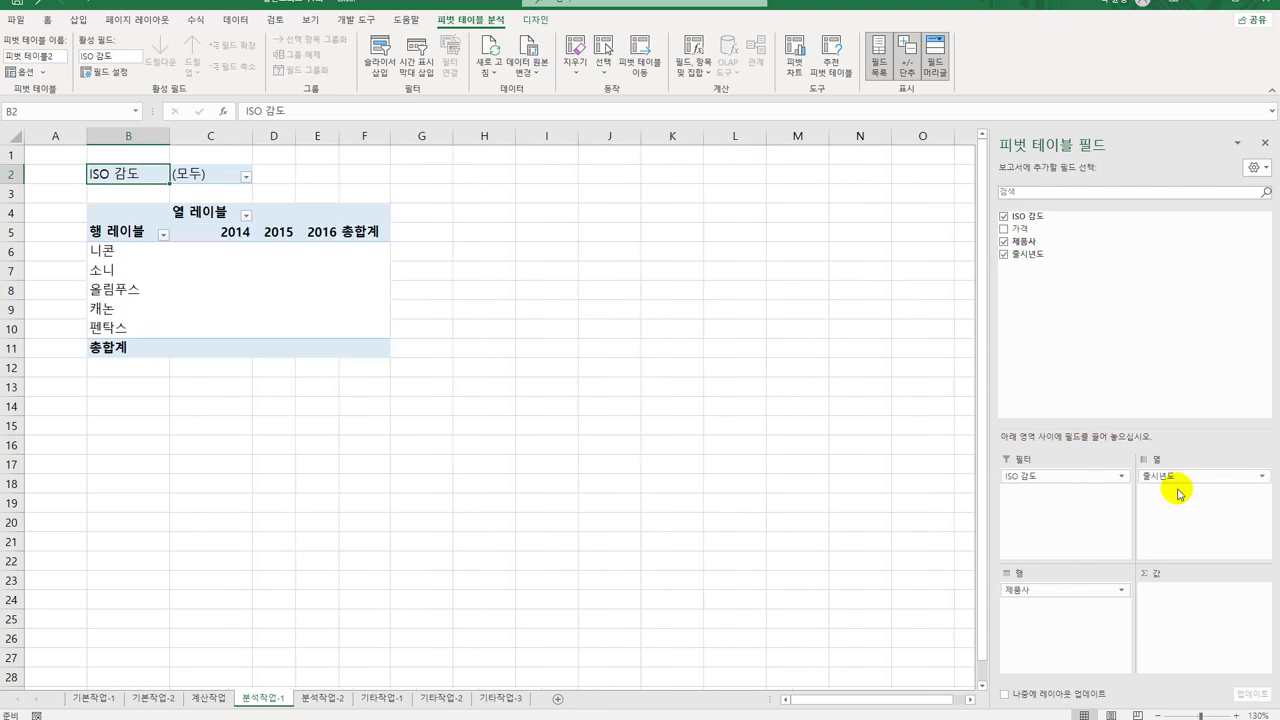
pyautogui.moveTo(1040, 229); pyautogui.dragTo(1195, 615)
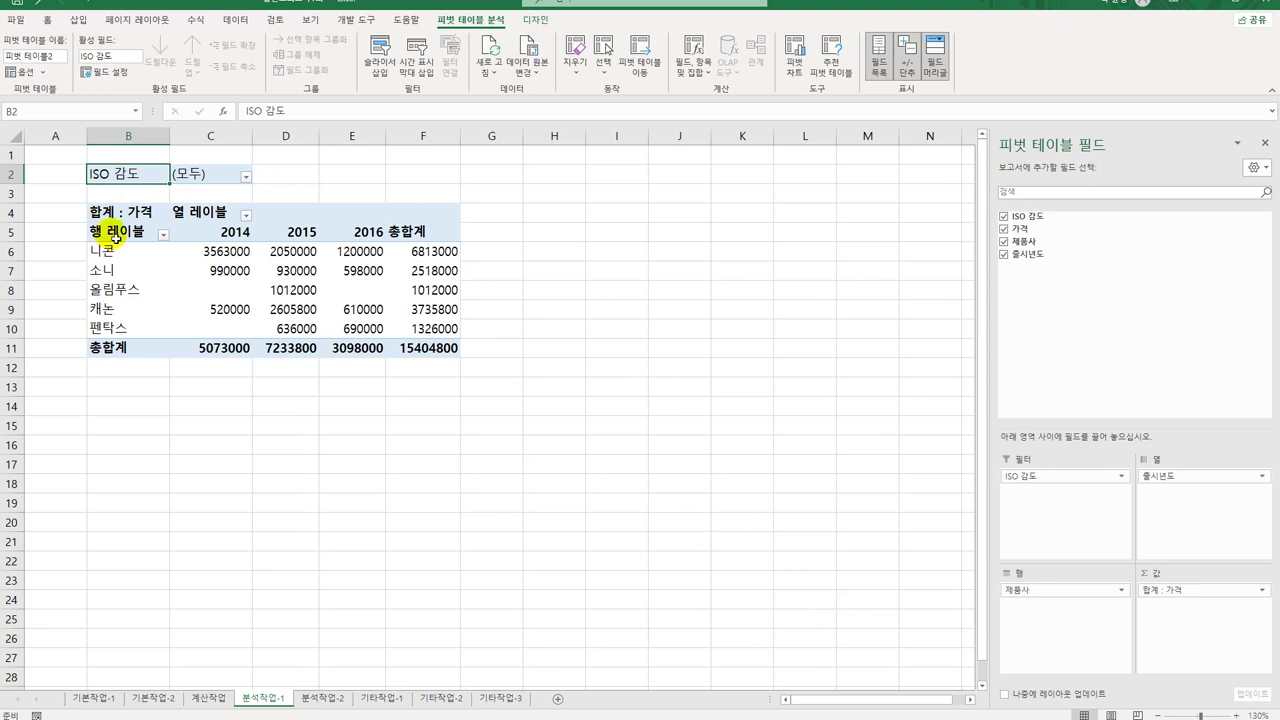
# Change the pivot table's report layout to outline form (개요 형식으로 표시)
pyautogui.click(538, 20)
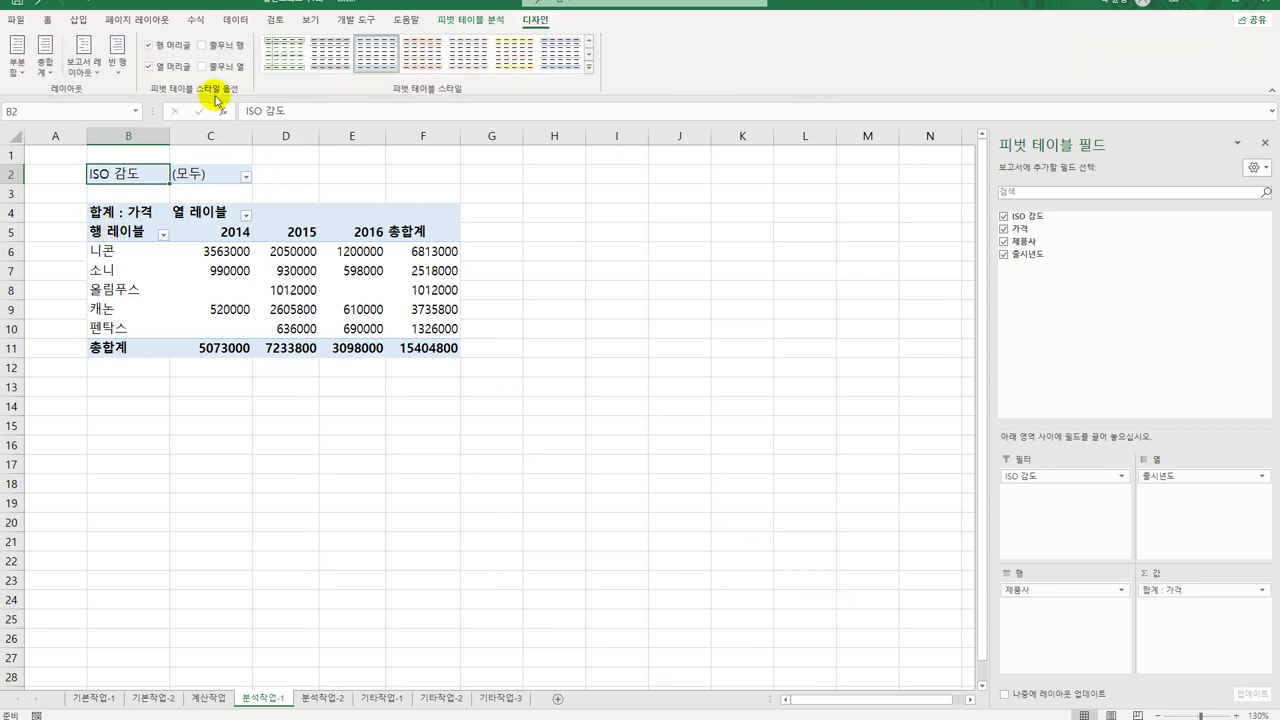
pyautogui.click(84, 62)
pyautogui.click(84, 62)
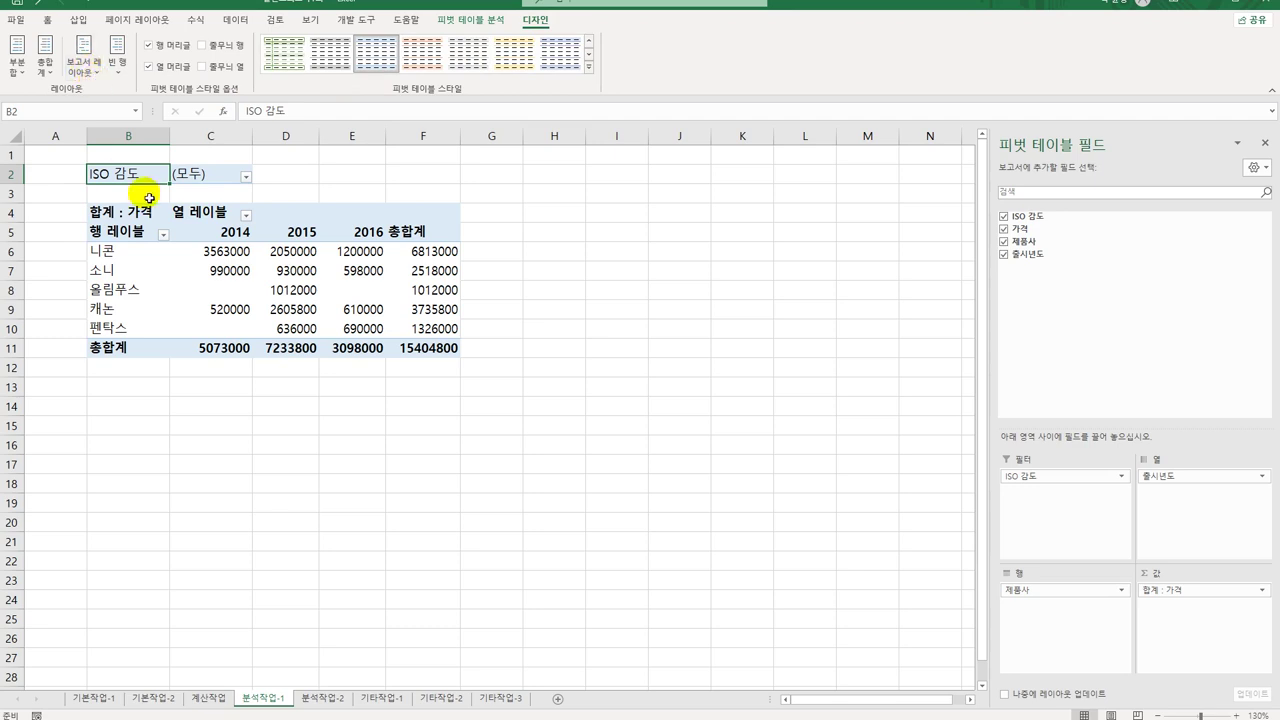
pyautogui.click(88, 76)
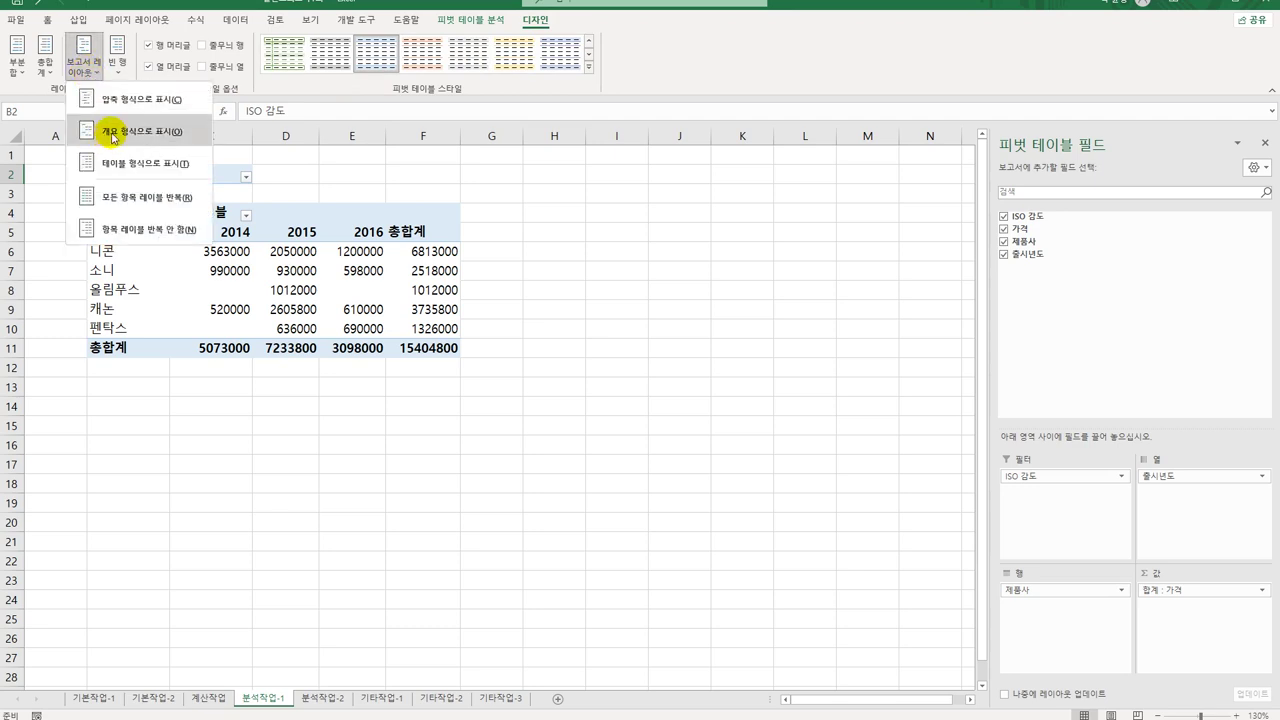
pyautogui.click(113, 132)
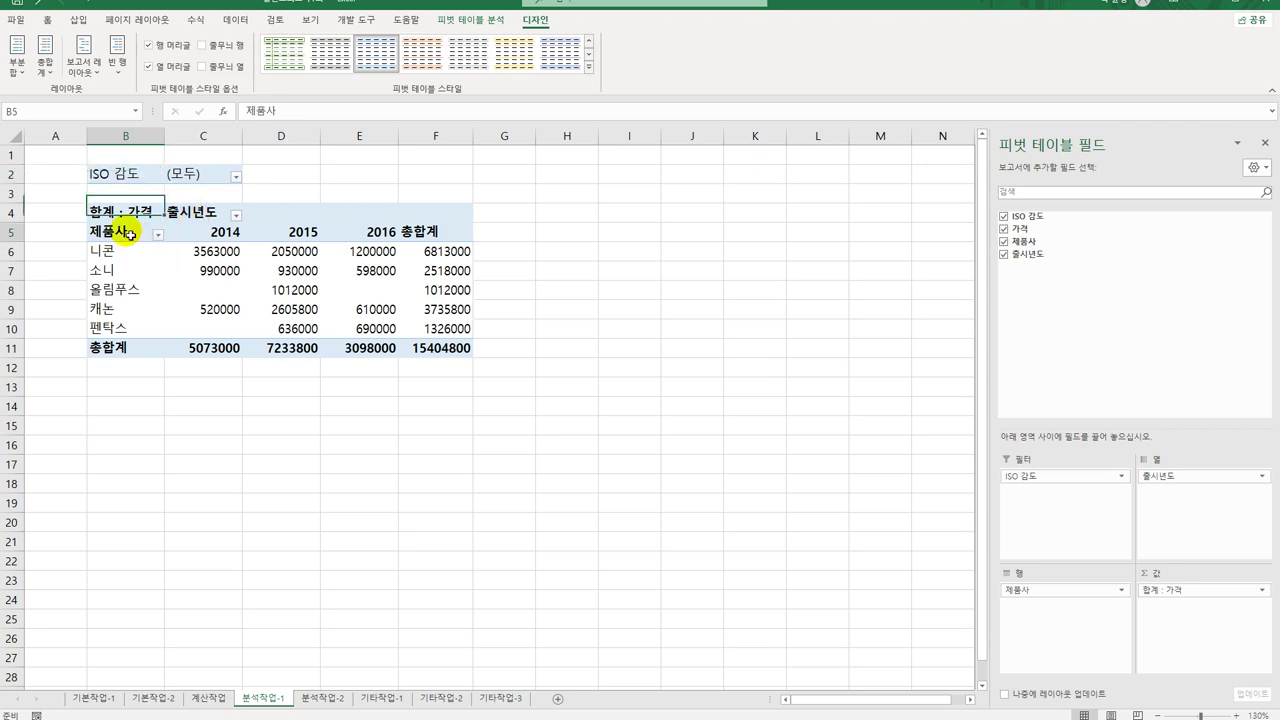
# Sort the 제품사 row labels of the pivot table in descending text order
pyautogui.click(135, 236)
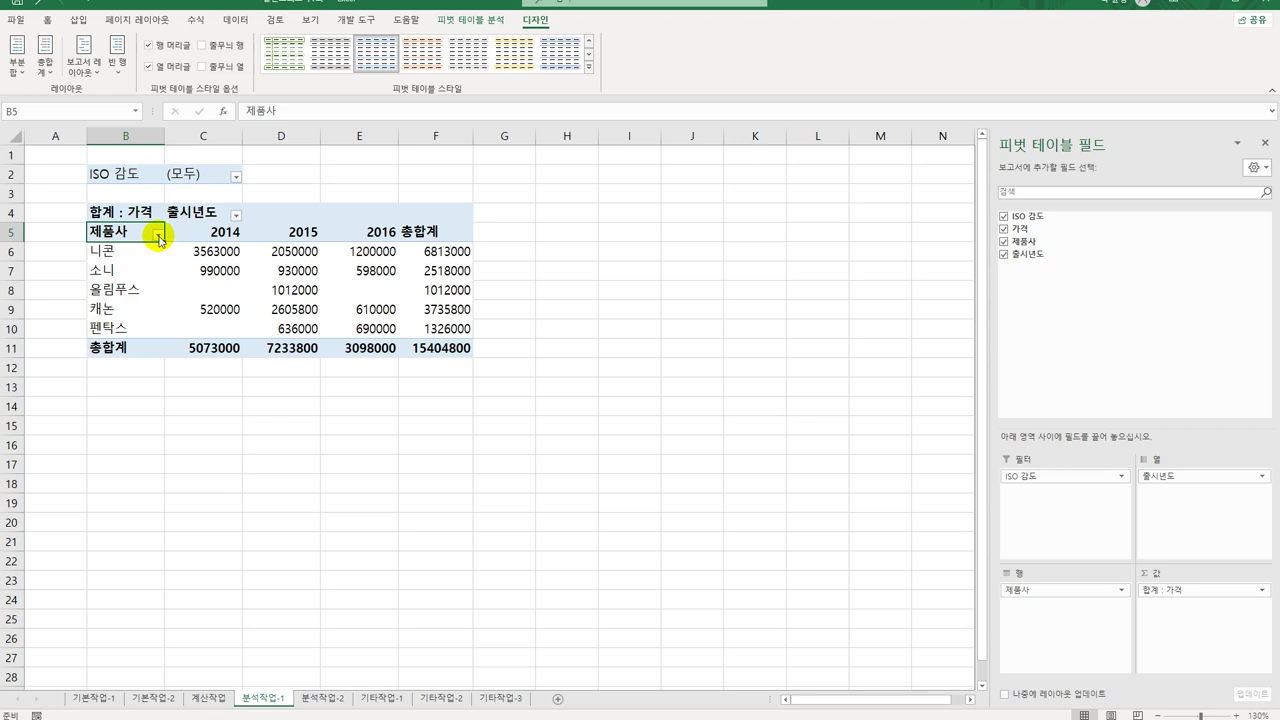
pyautogui.click(157, 235)
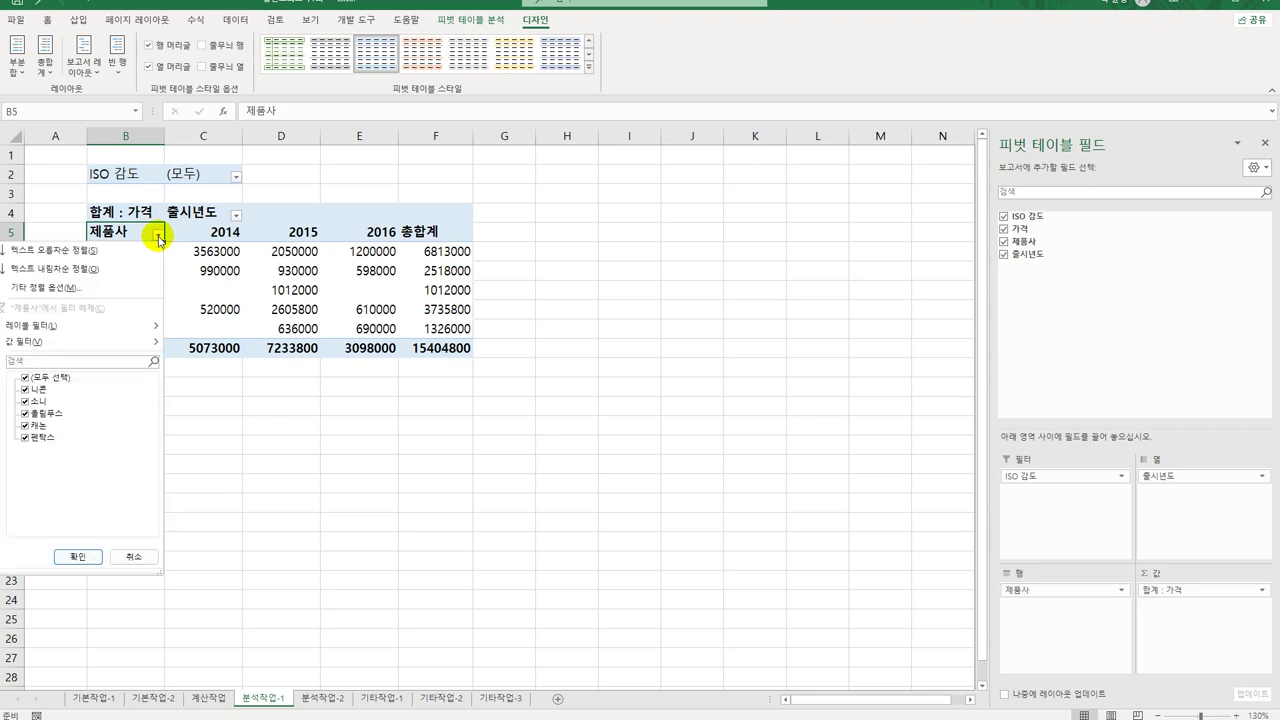
pyautogui.click(144, 270)
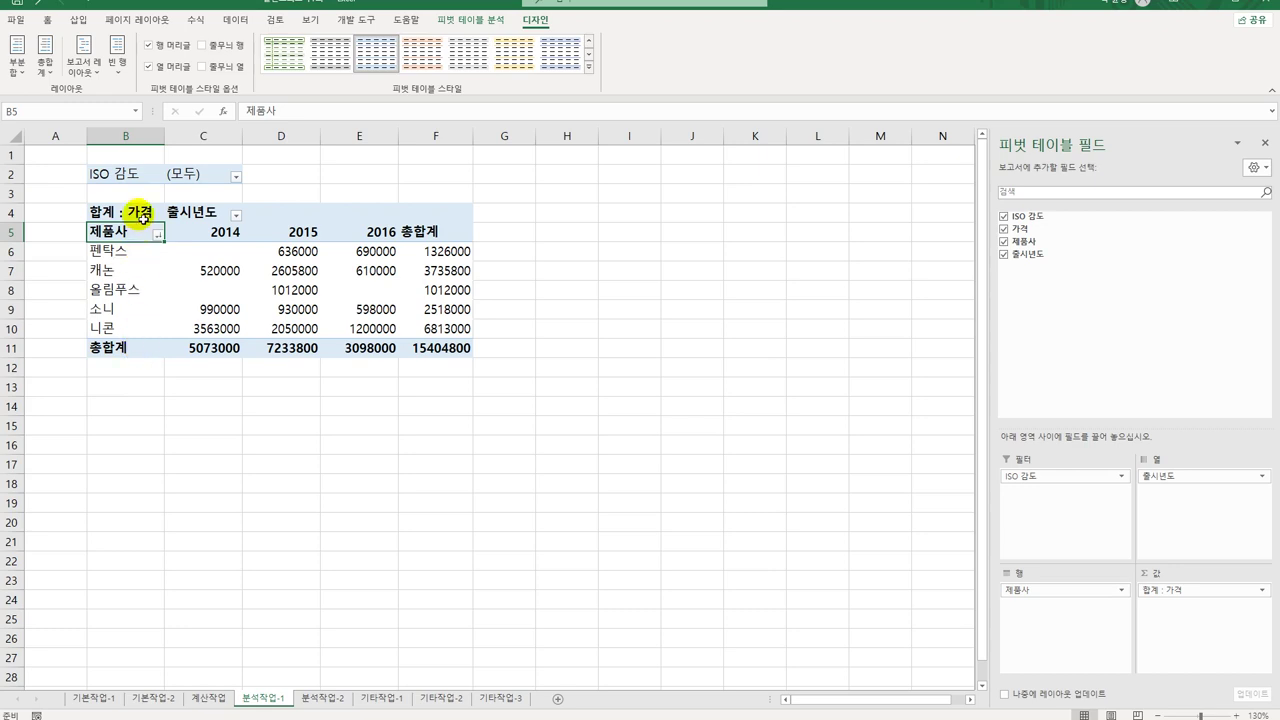
# Open the value field settings of the 합계 : 가격 field in B4
pyautogui.click(141, 216)
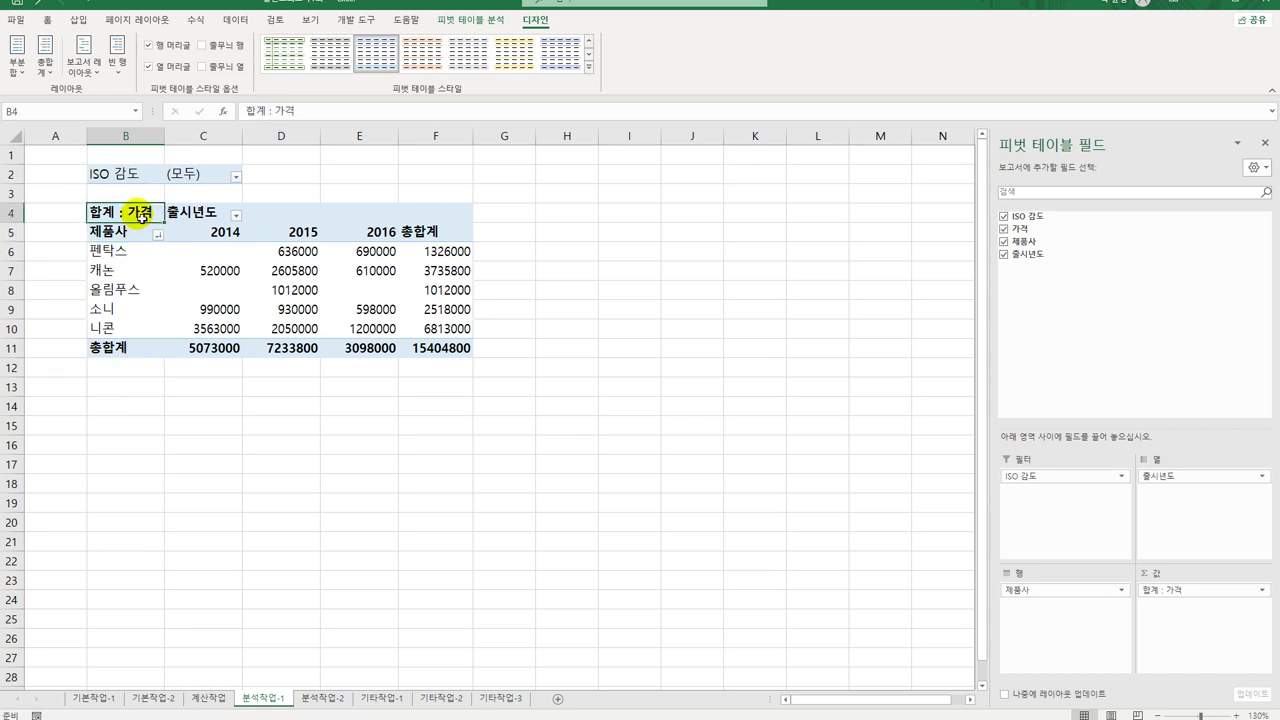
pyautogui.rightClick(141, 216)
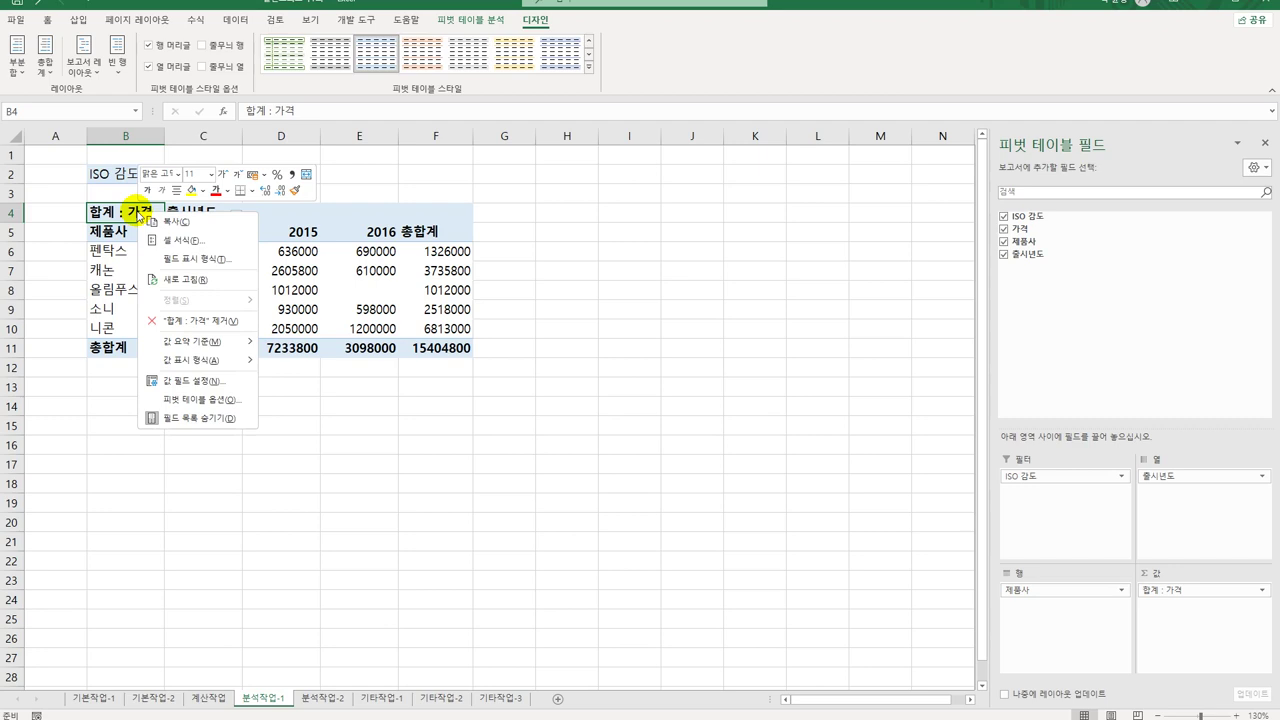
pyautogui.click(190, 380)
pyautogui.moveTo(200, 270); pyautogui.dragTo(646, 190)
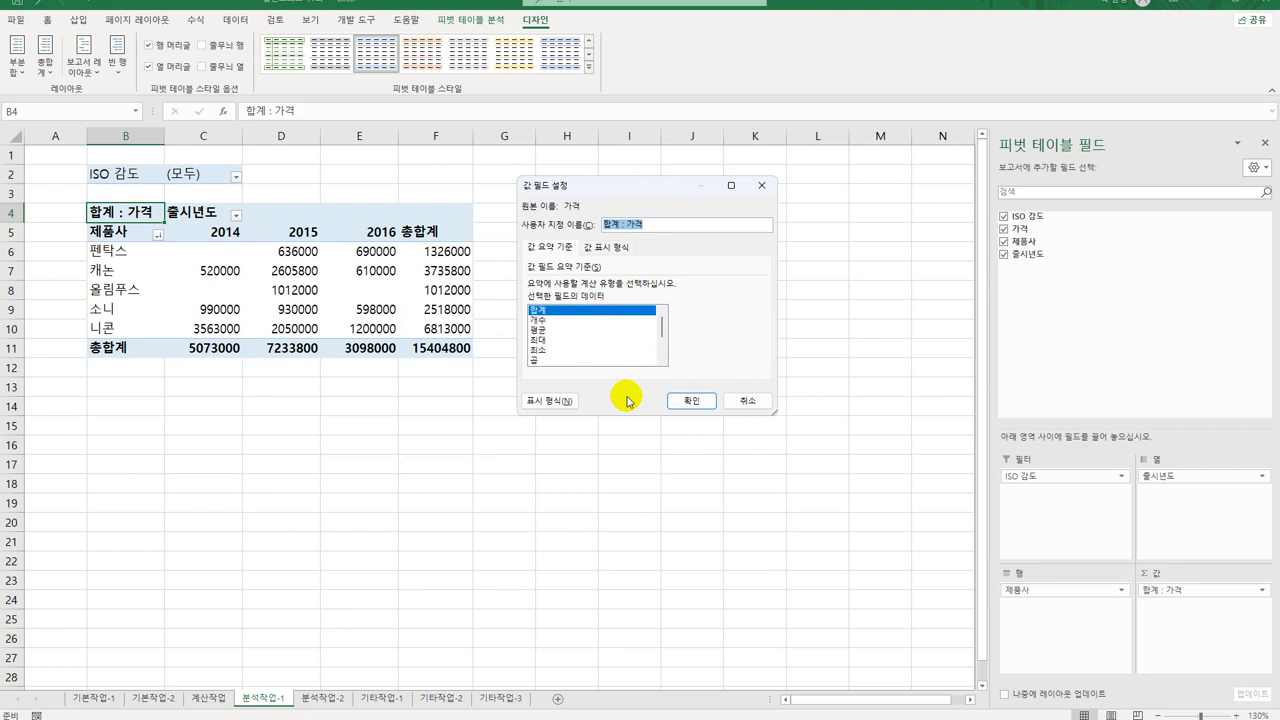
# Give the 합계 : 가격 value field a custom #,### number format scaled to thousands with the suffix "천원"
pyautogui.click(566, 401)
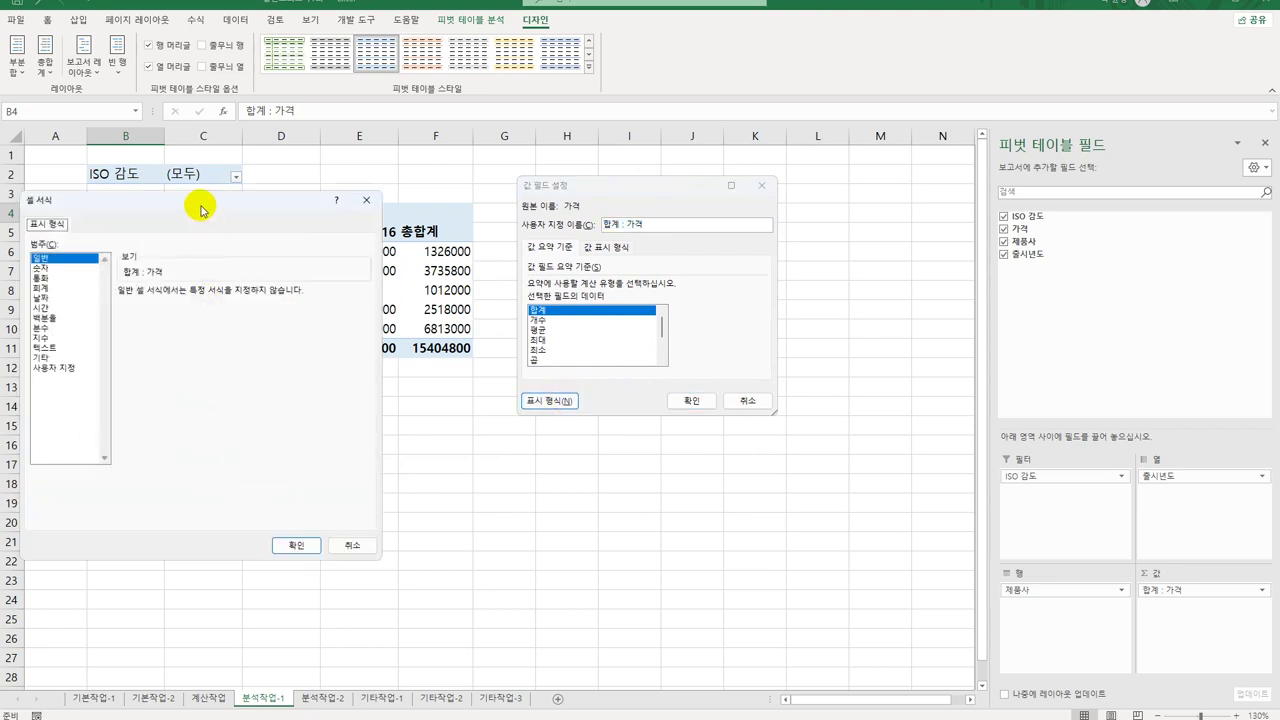
pyautogui.moveTo(200, 208); pyautogui.dragTo(309, 330)
pyautogui.click(138, 381)
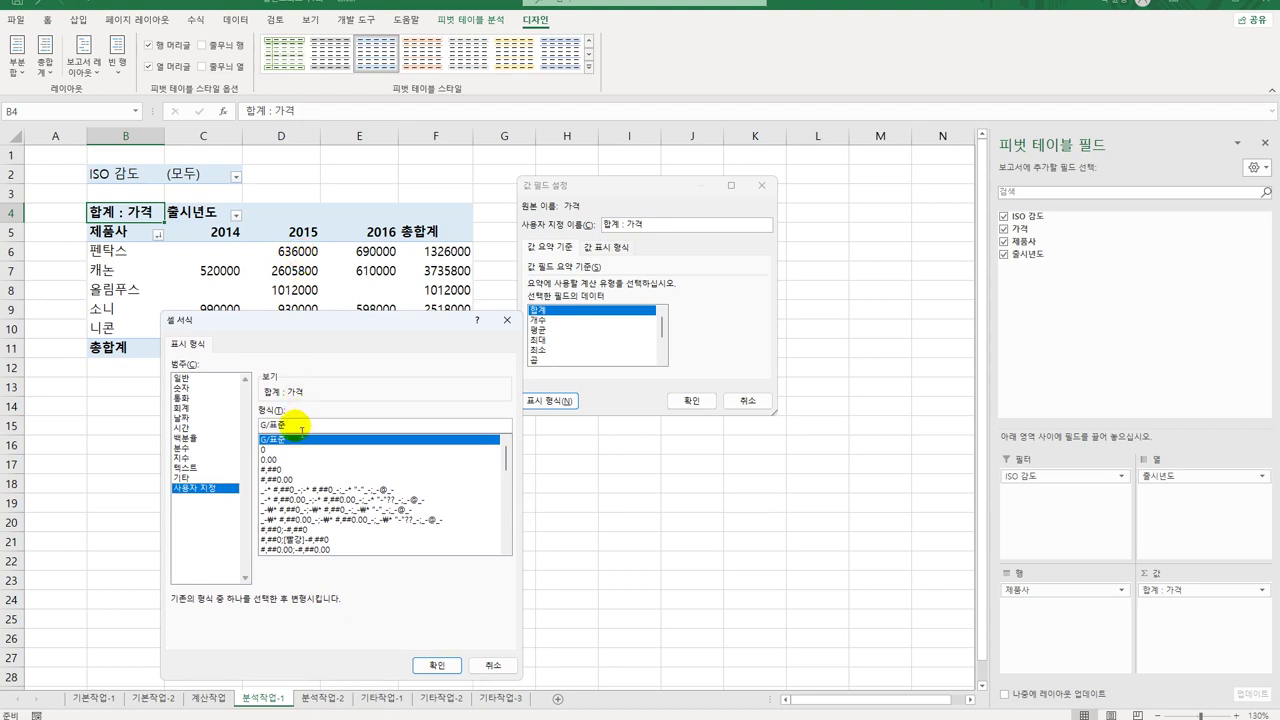
pyautogui.moveTo(300, 428); pyautogui.dragTo(240, 418)
pyautogui.write('#')
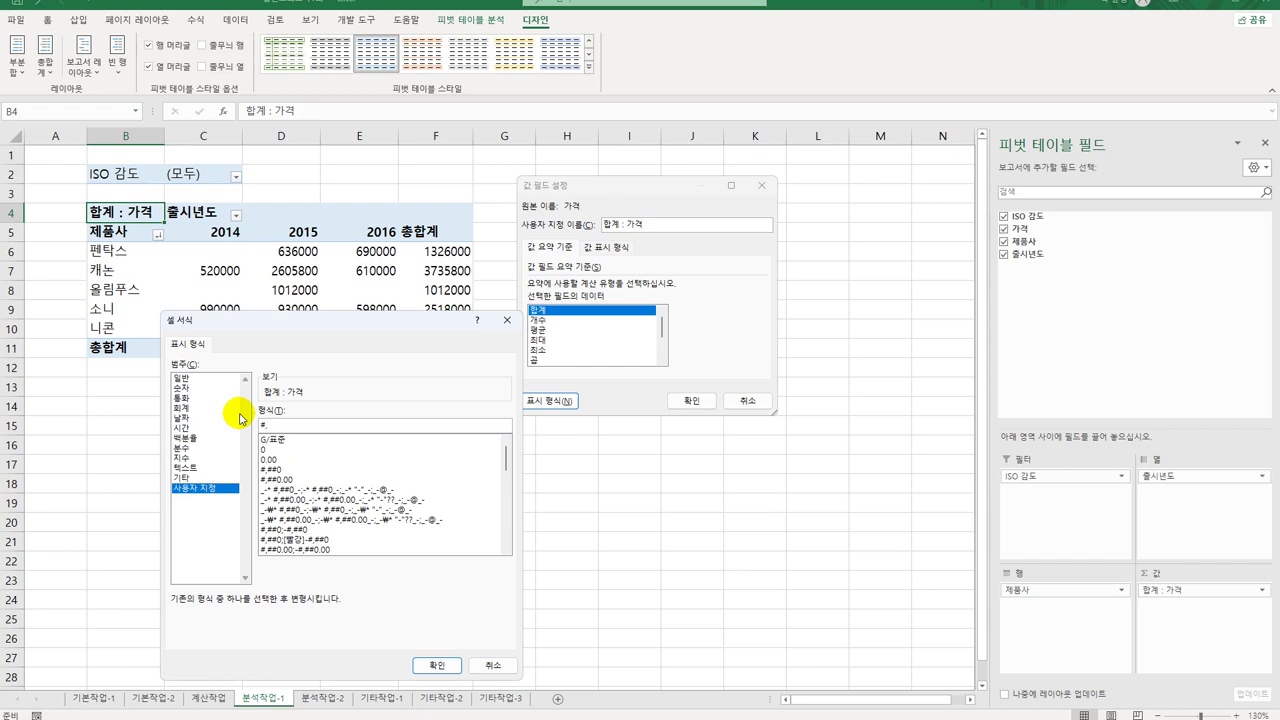
pyautogui.write(',###')
pyautogui.write('천원"')
pyautogui.click(445, 665)
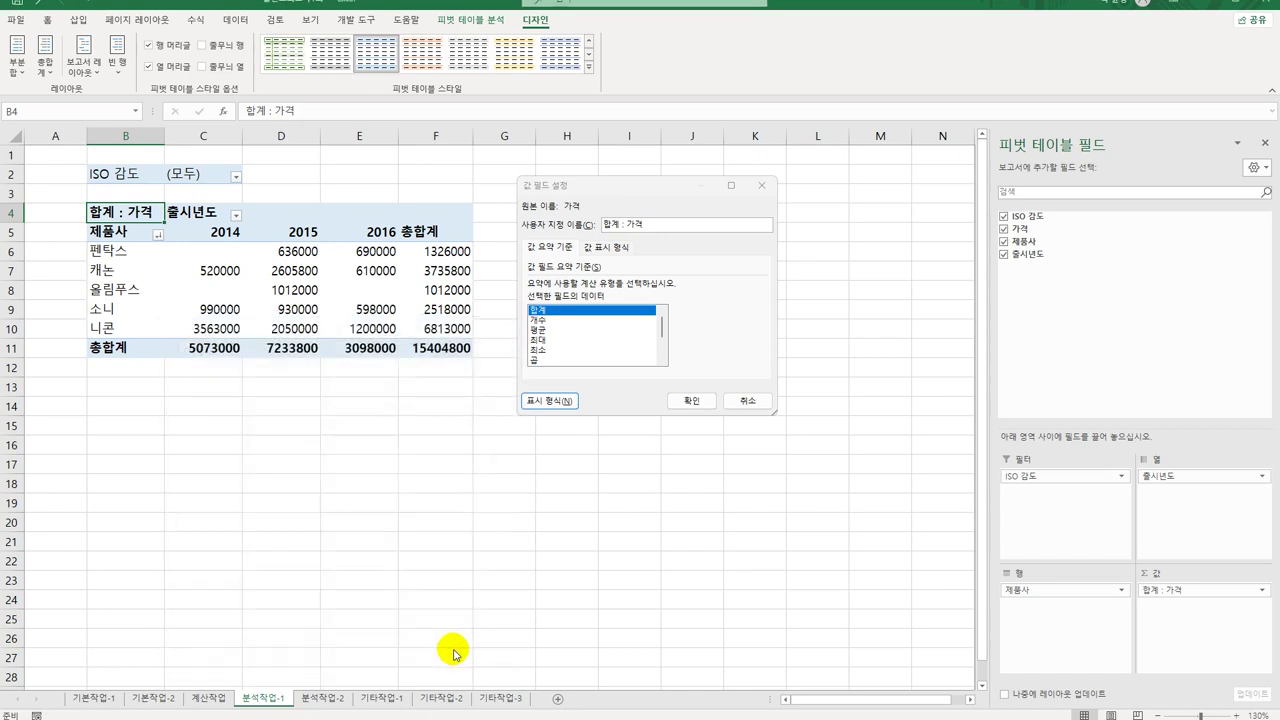
pyautogui.click(691, 401)
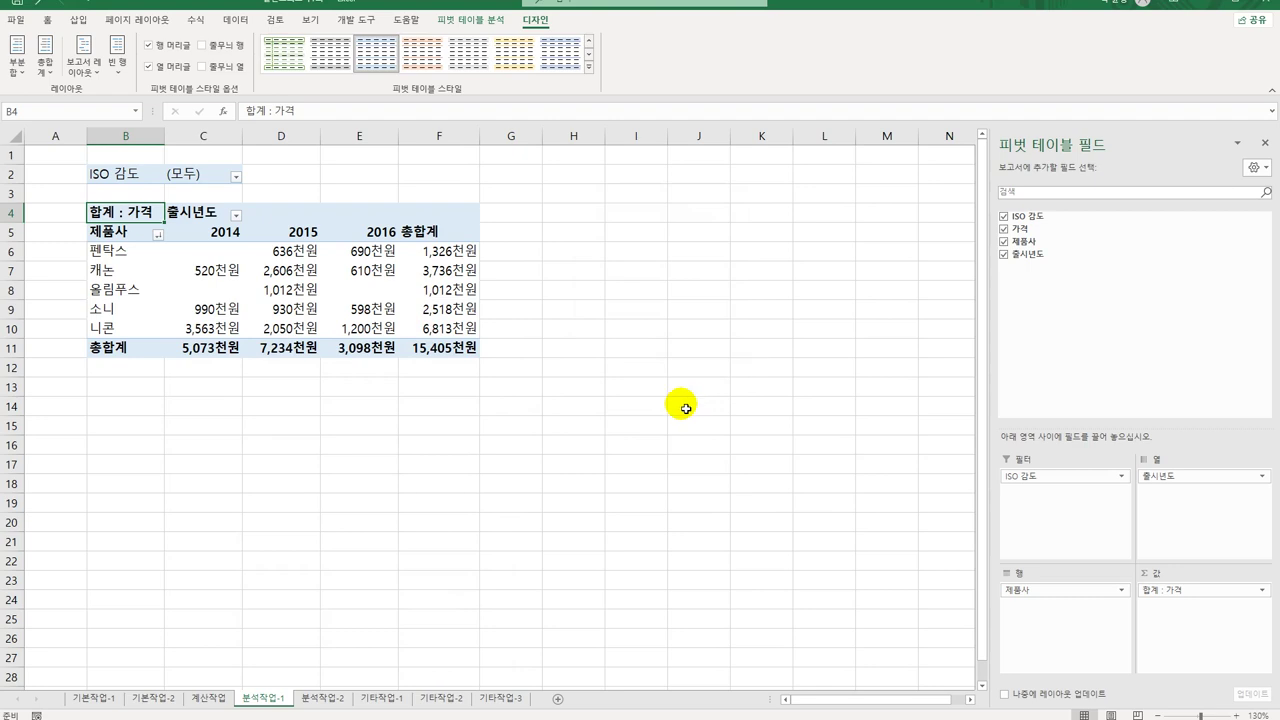
# Turn on merging and centering of labelled cells (레이블이 있는 셀 병합 및 가운데 맞춤) in the pivot table options
pyautogui.click(293, 254)
pyautogui.rightClick(293, 254)
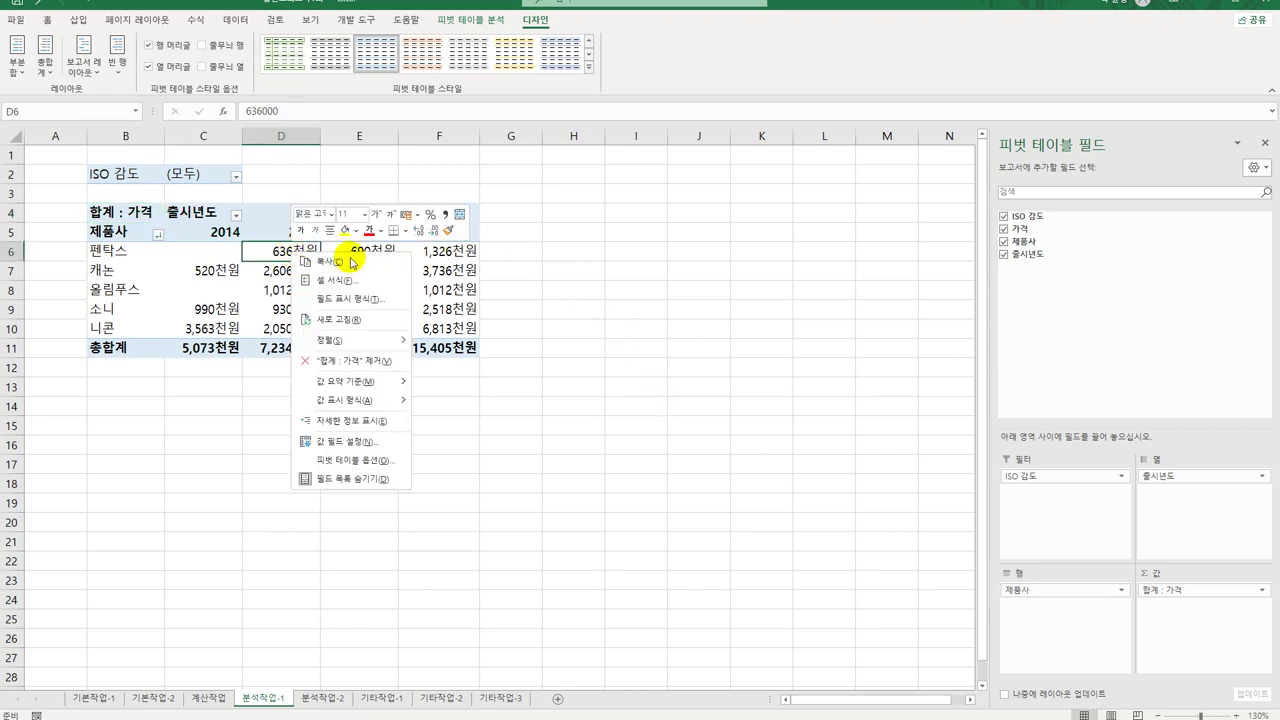
pyautogui.click(389, 466)
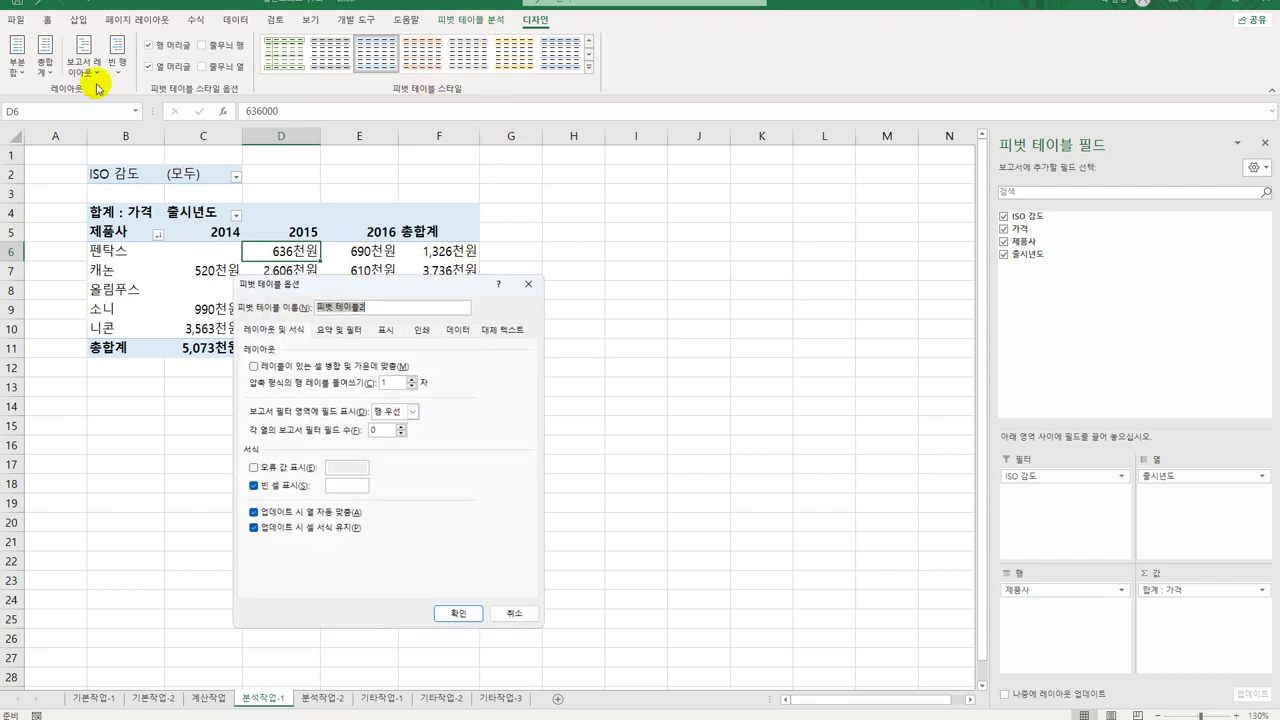
pyautogui.click(306, 368)
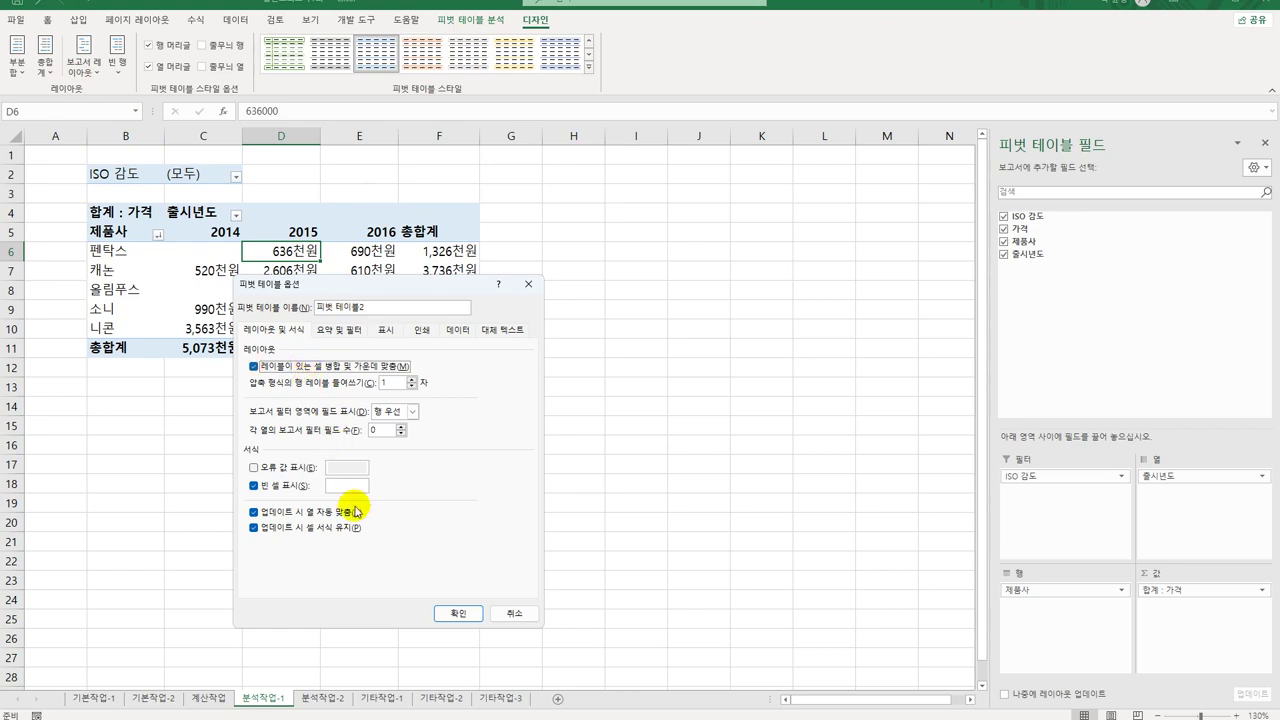
pyautogui.click(458, 613)
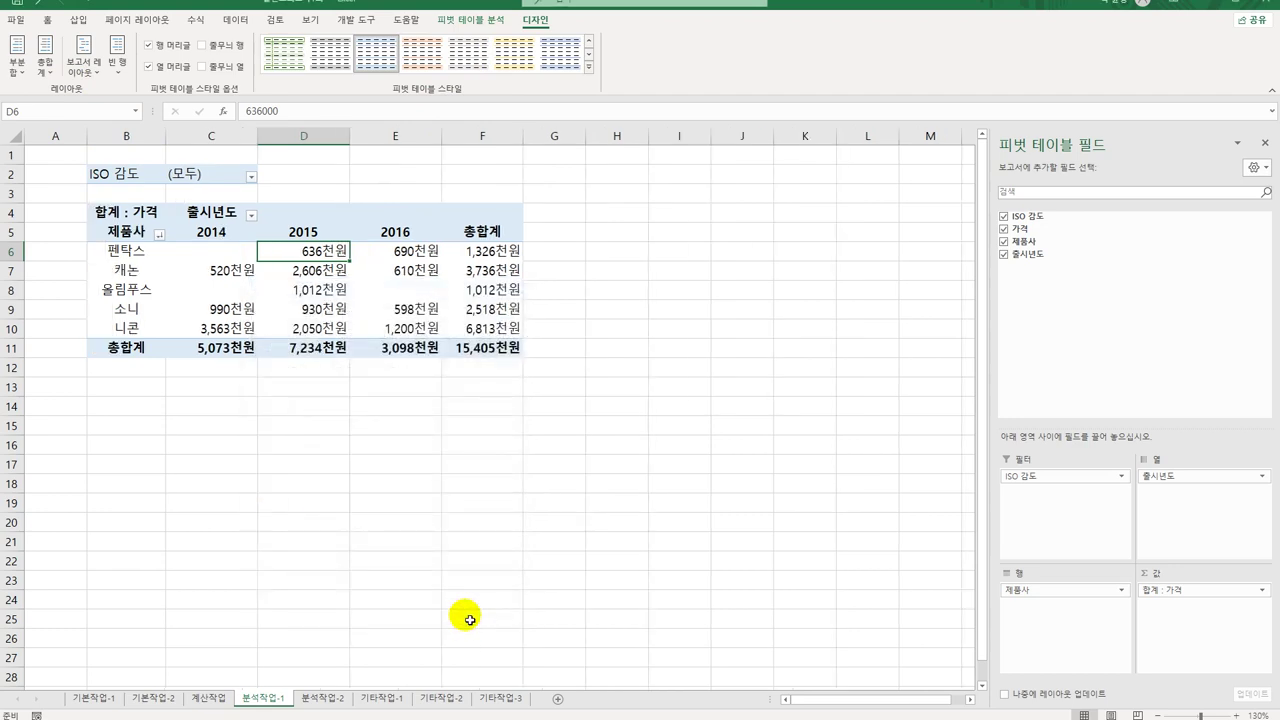
# Apply the gold style from the second row of the 중간 group to the pivot table
pyautogui.click(589, 68)
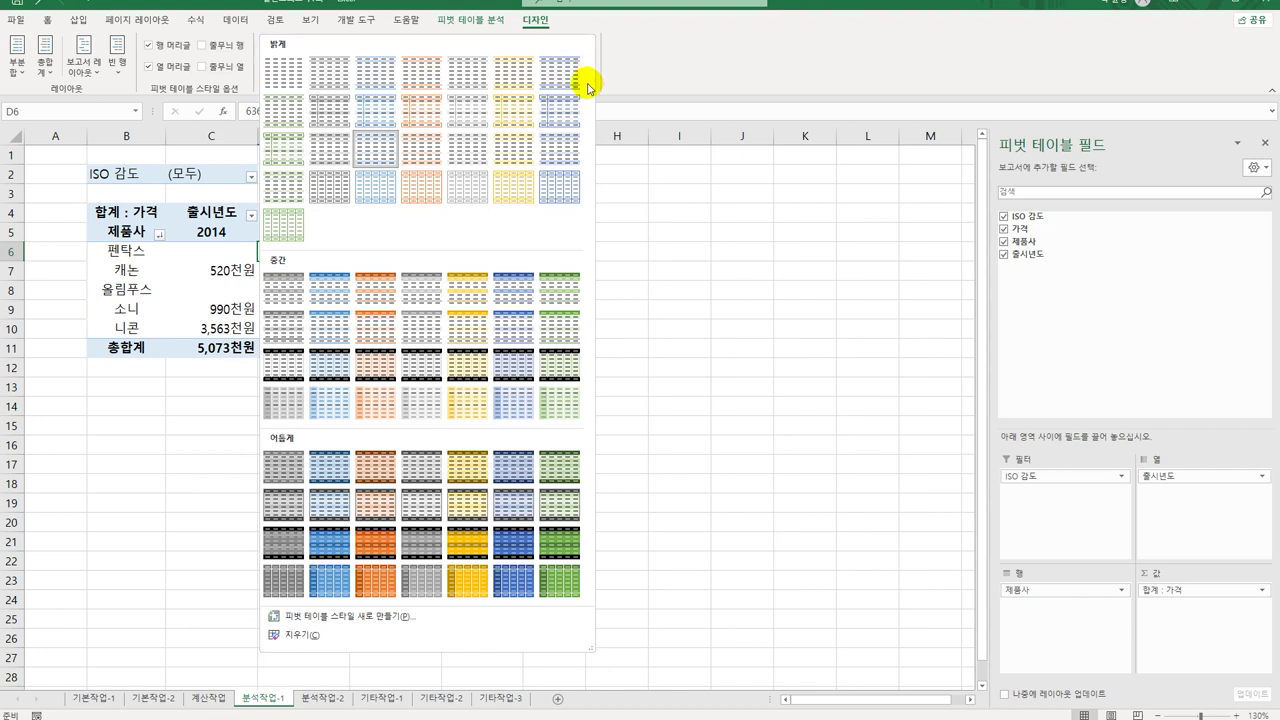
pyautogui.click(471, 338)
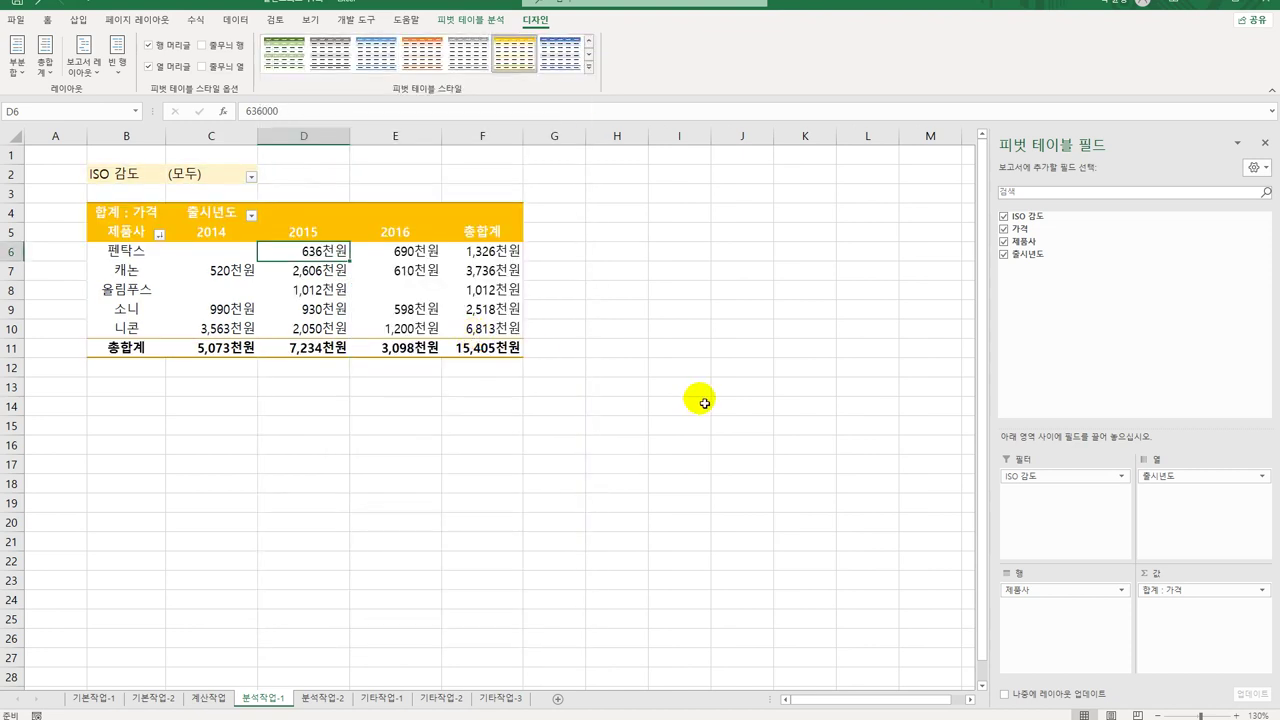
pyautogui.click(694, 400)
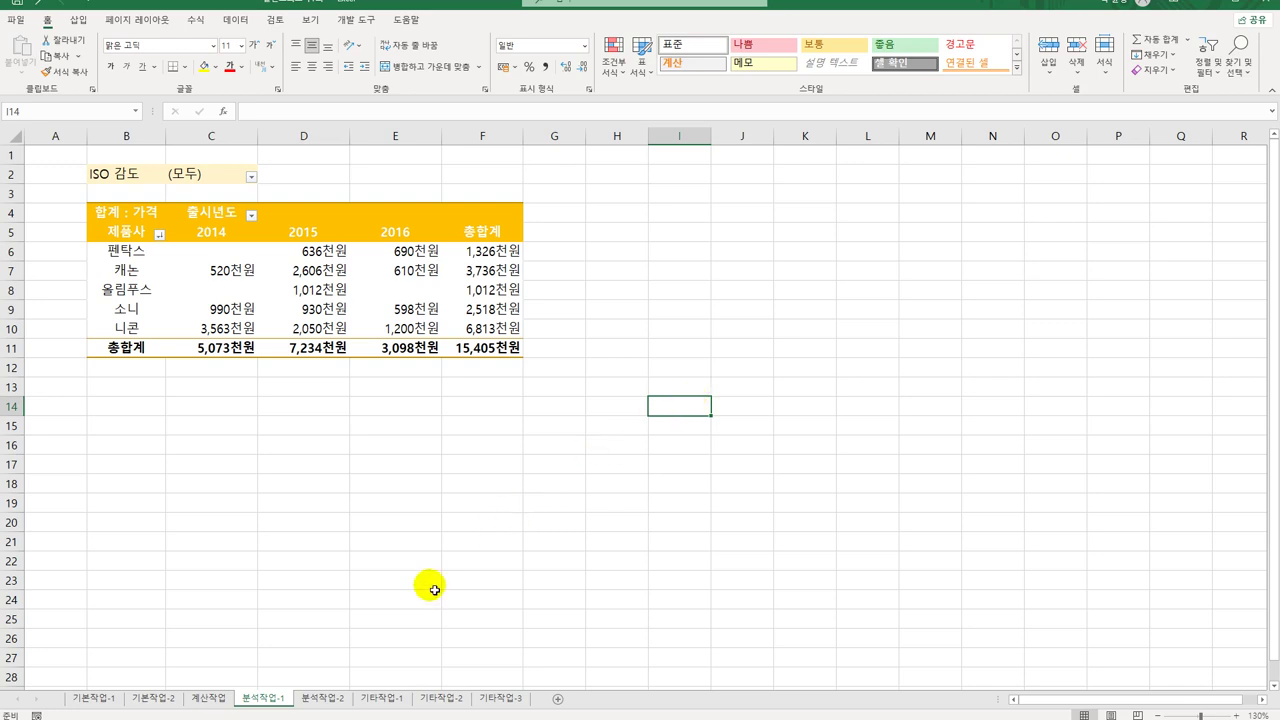
# Remove duplicate rows from the 카메라 판매현황 table on sheet 분석작업-2, comparing only 제품모델명 and 제품사
pyautogui.click(322, 698)
pyautogui.click(272, 232)
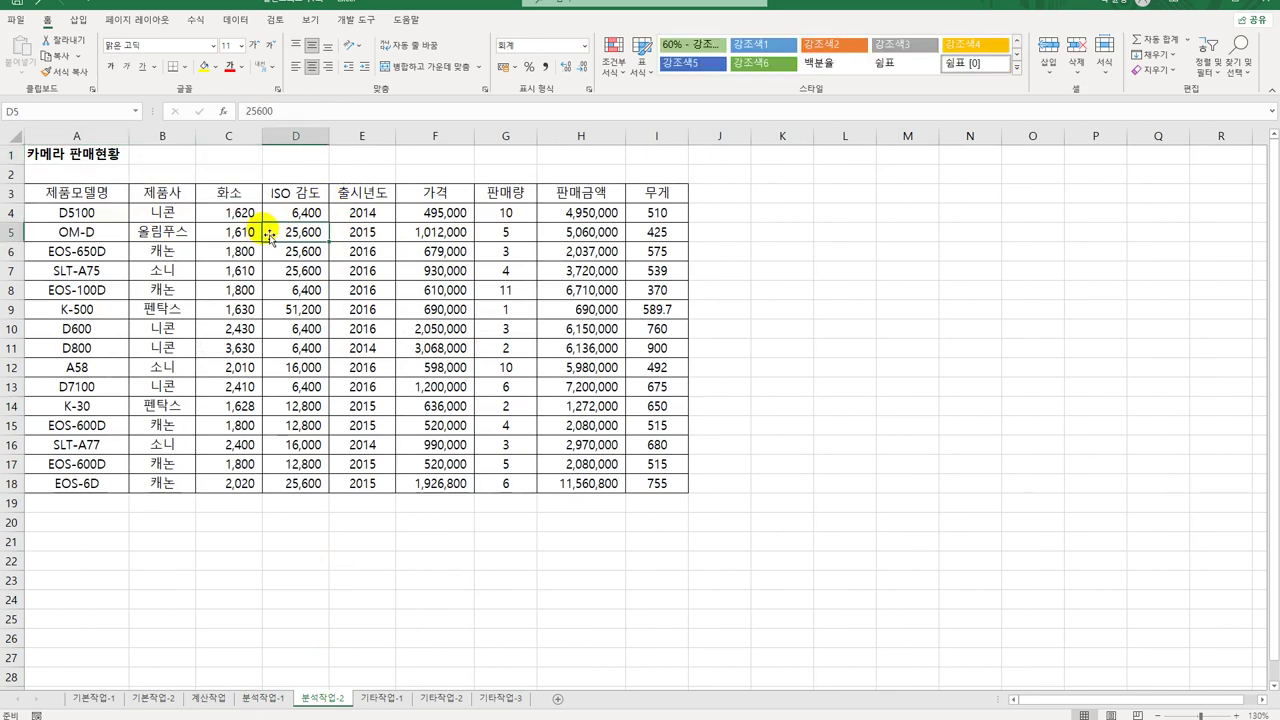
pyautogui.click(237, 20)
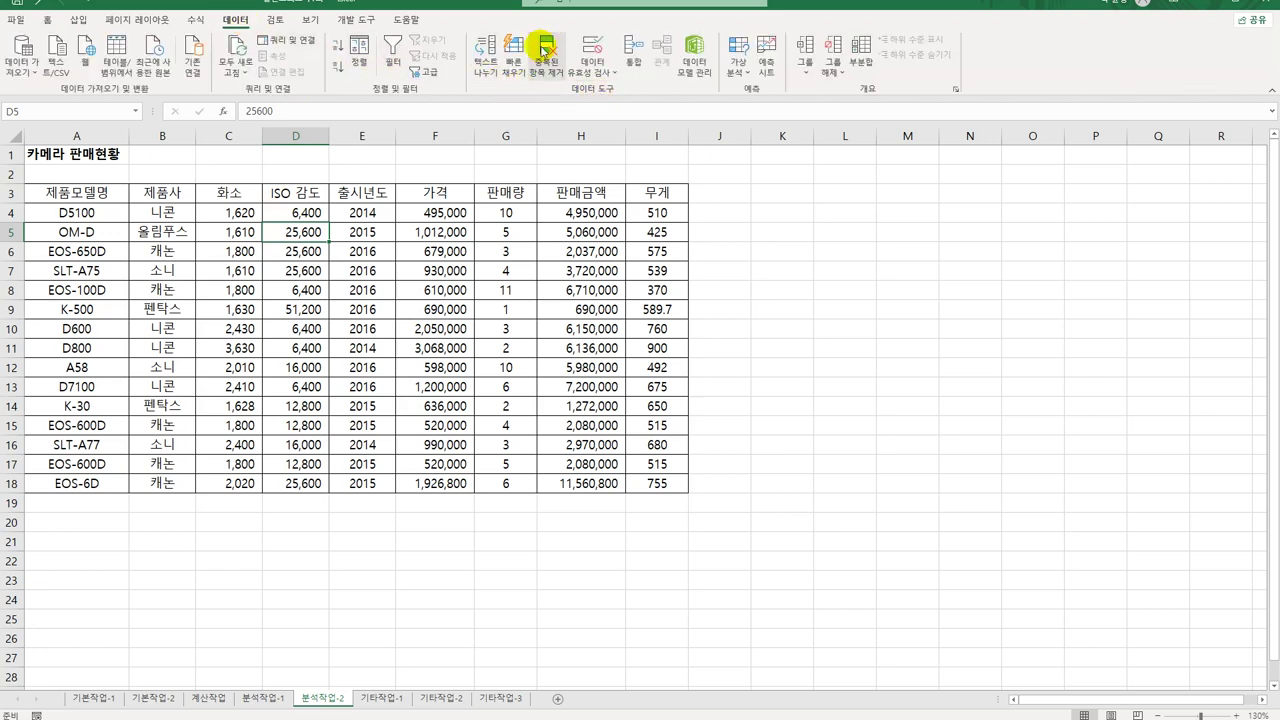
pyautogui.click(545, 47)
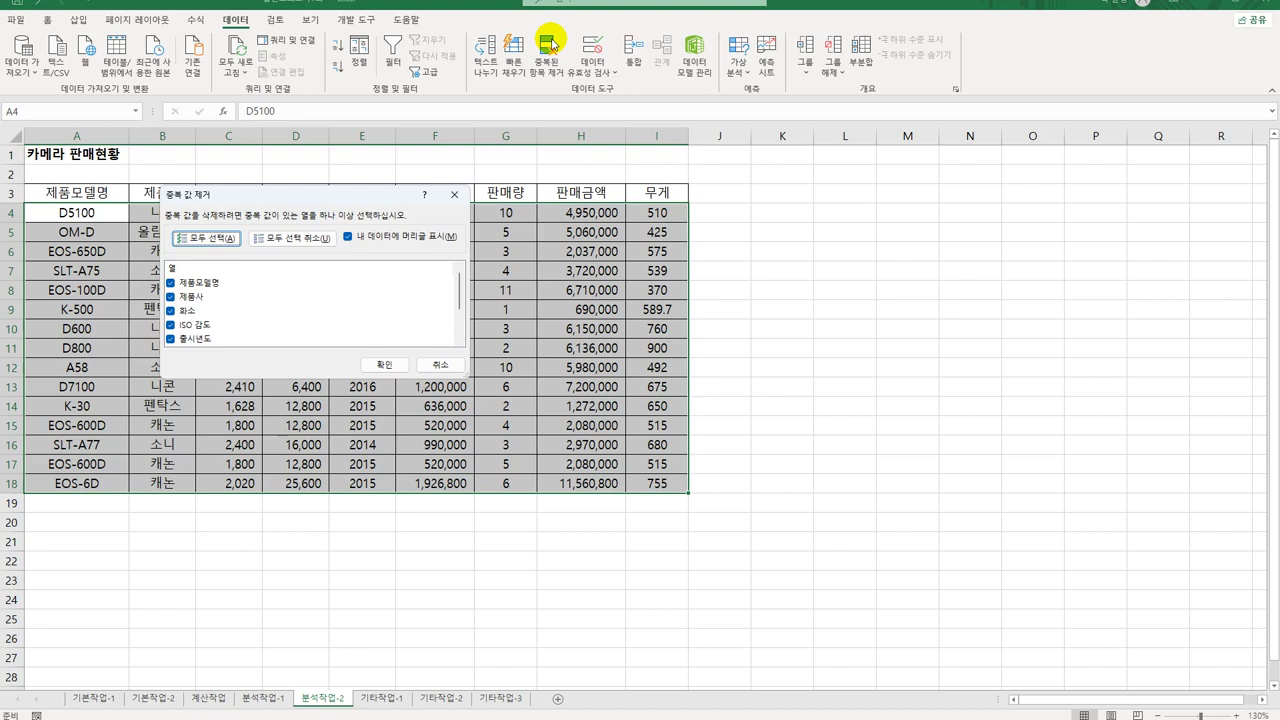
pyautogui.click(322, 238)
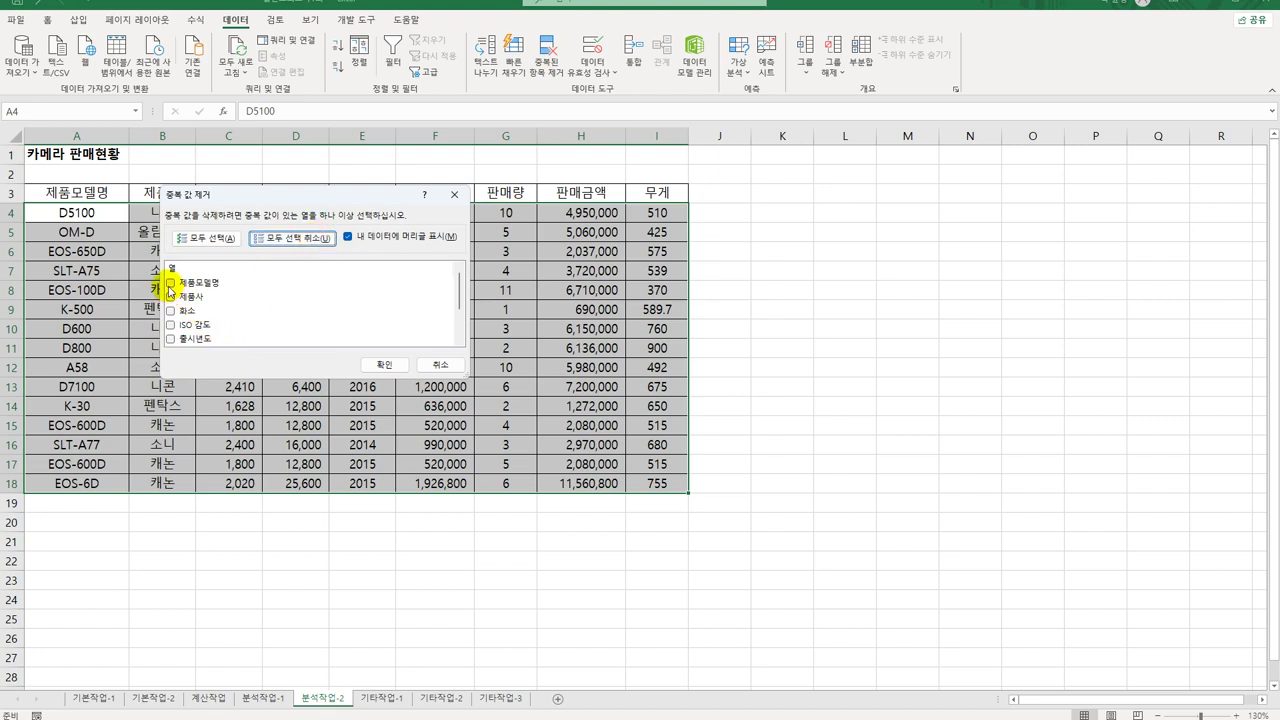
pyautogui.click(170, 284)
pyautogui.click(171, 297)
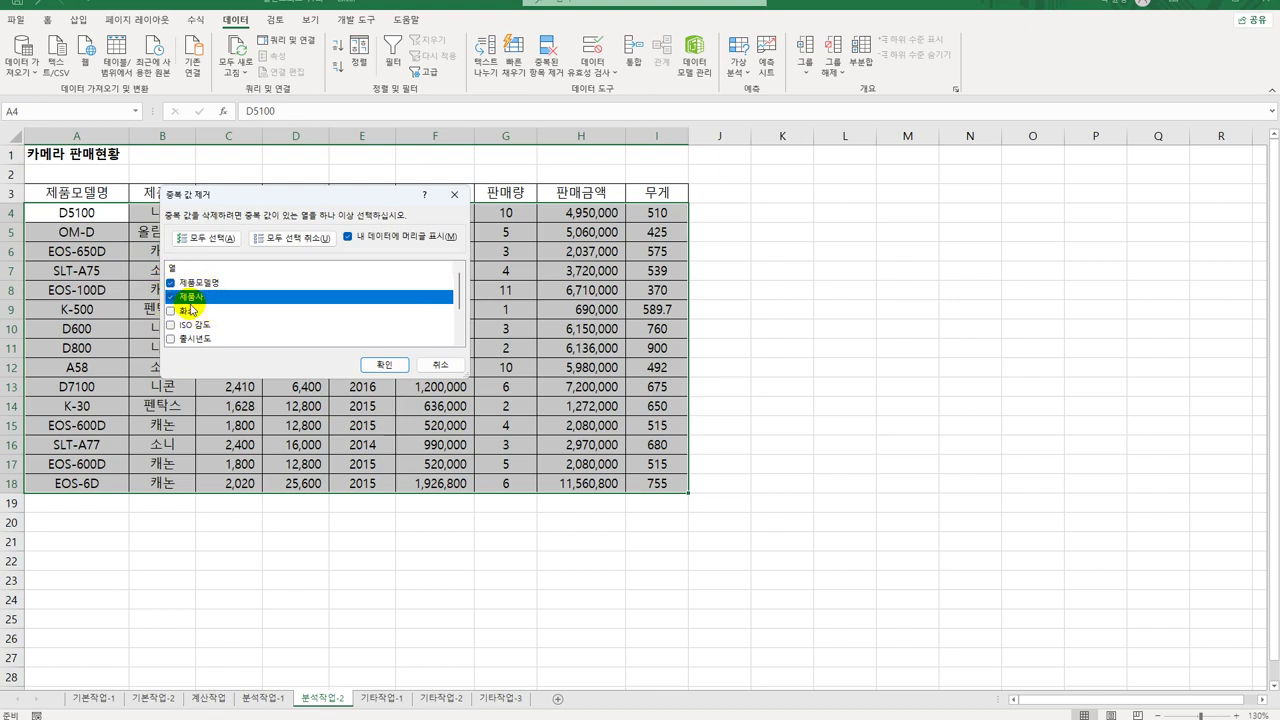
pyautogui.click(380, 366)
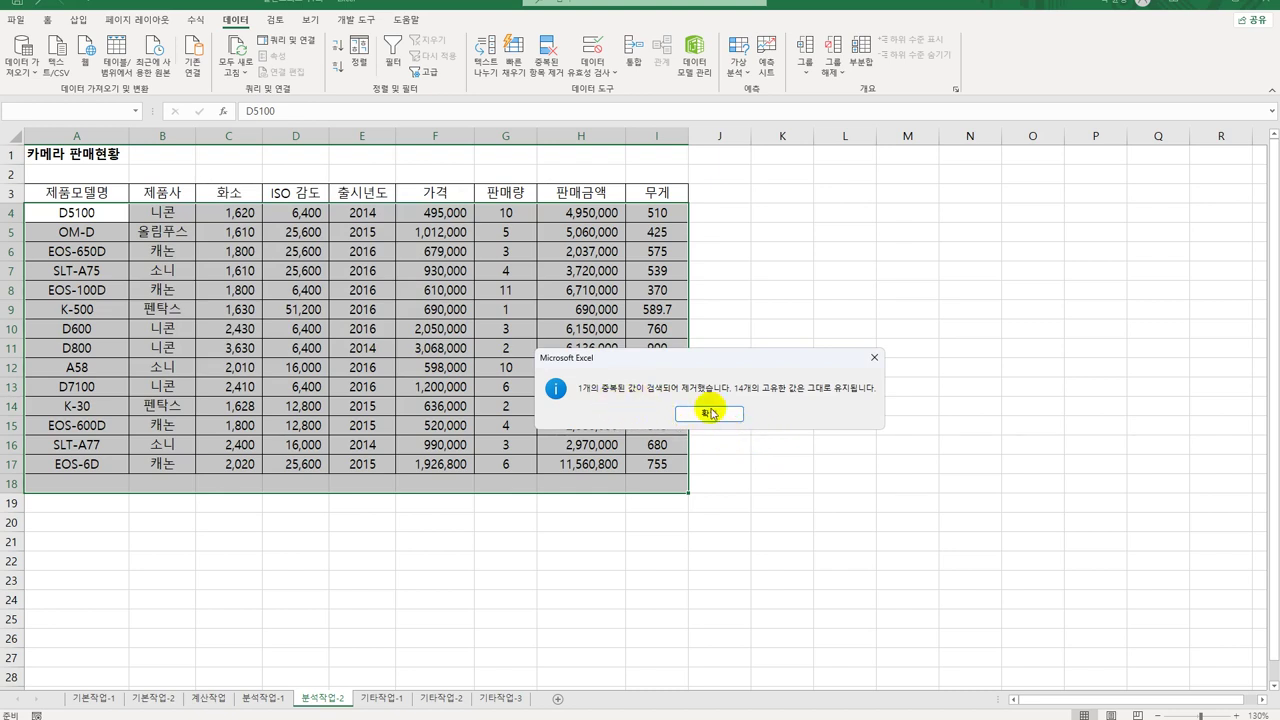
pyautogui.click(709, 414)
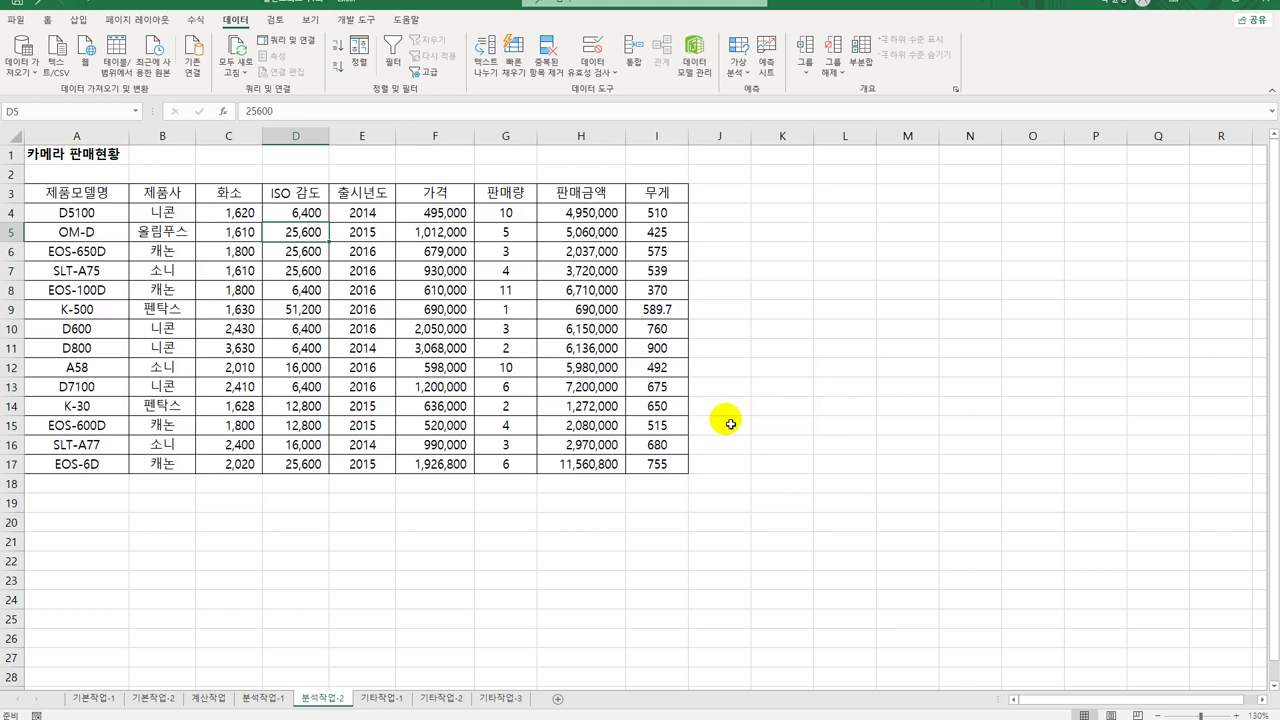
# Sort the camera sales table by 제품사 ascending, with 출시년도 ascending as the second criterion
pyautogui.click(211, 202)
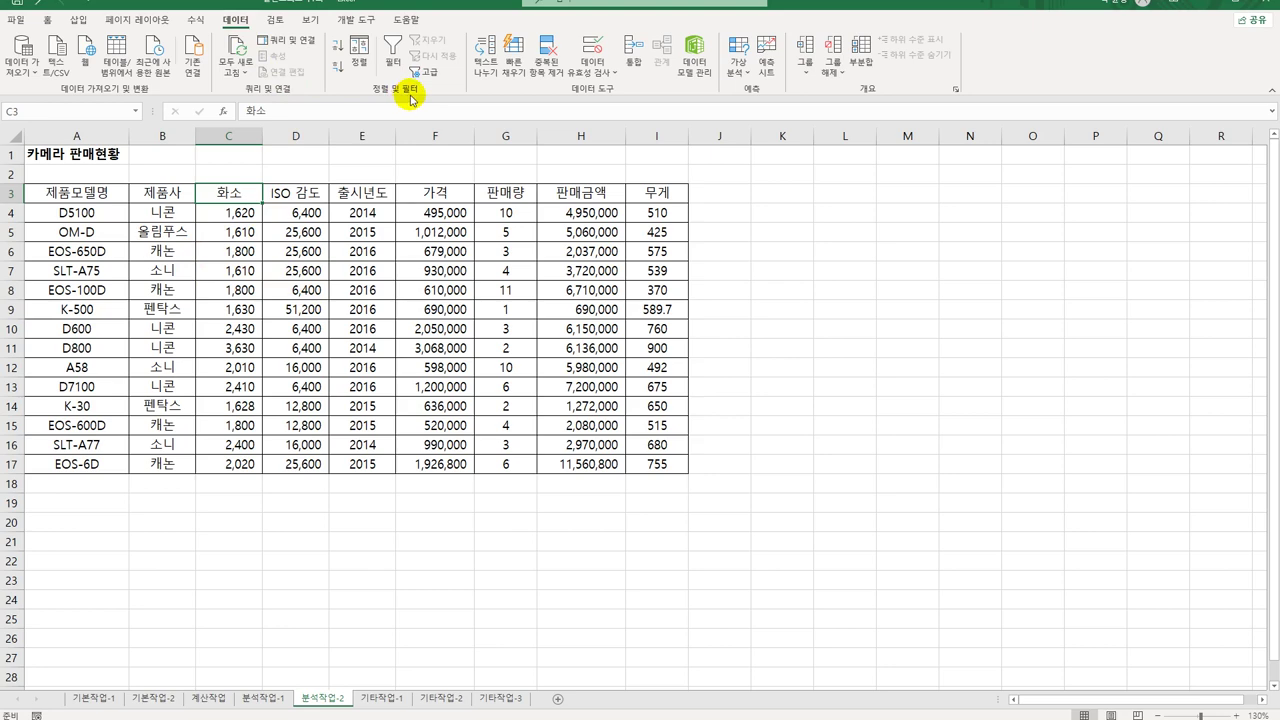
pyautogui.click(358, 55)
pyautogui.moveTo(388, 213); pyautogui.dragTo(985, 199)
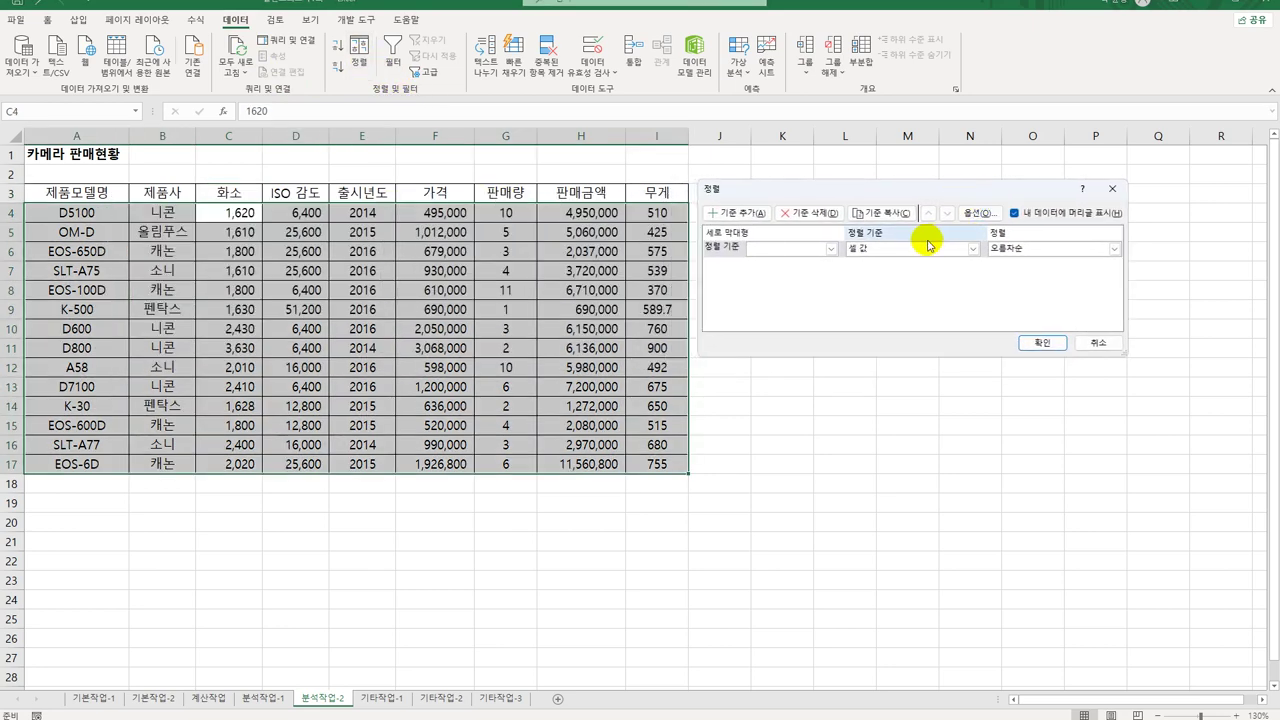
pyautogui.click(830, 249)
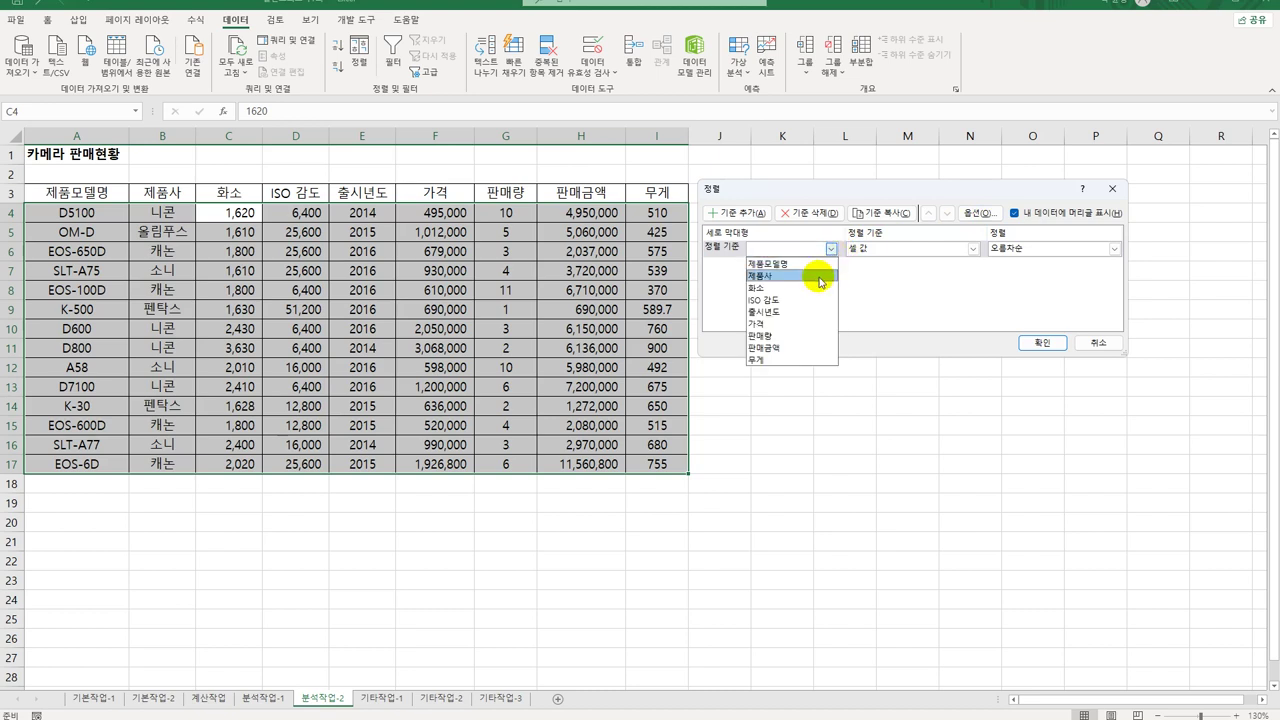
pyautogui.click(820, 275)
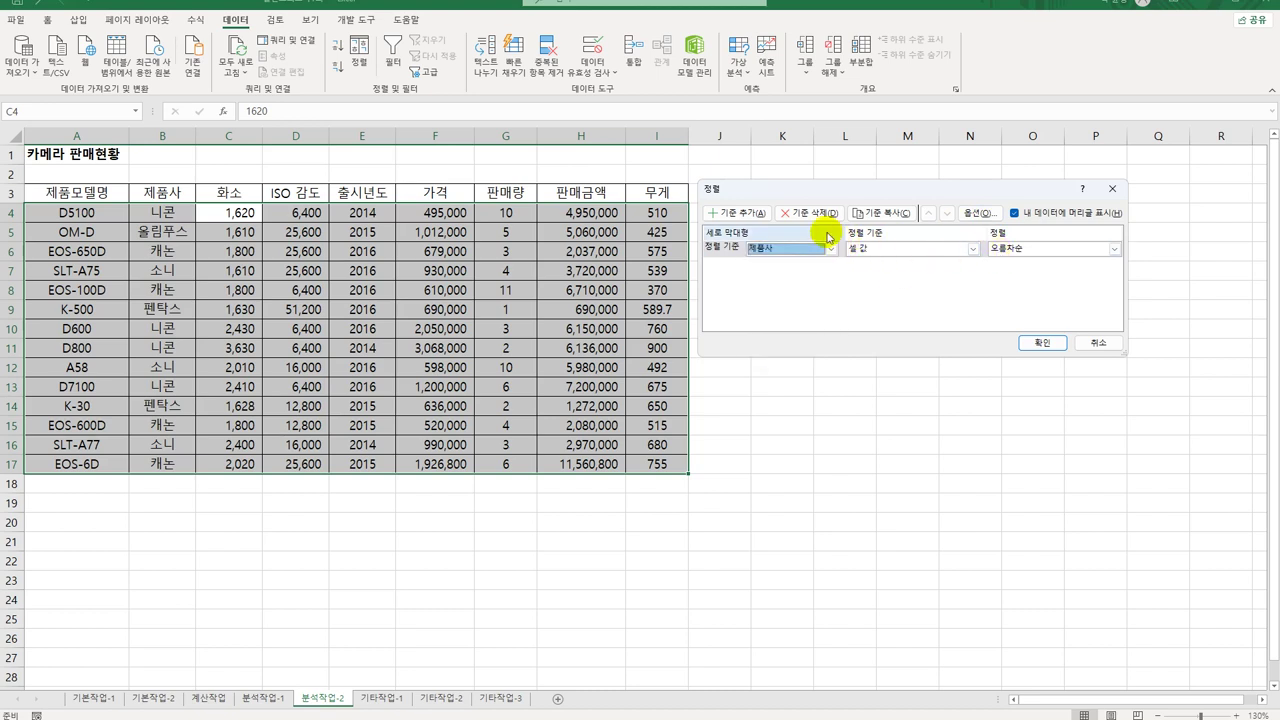
pyautogui.click(737, 213)
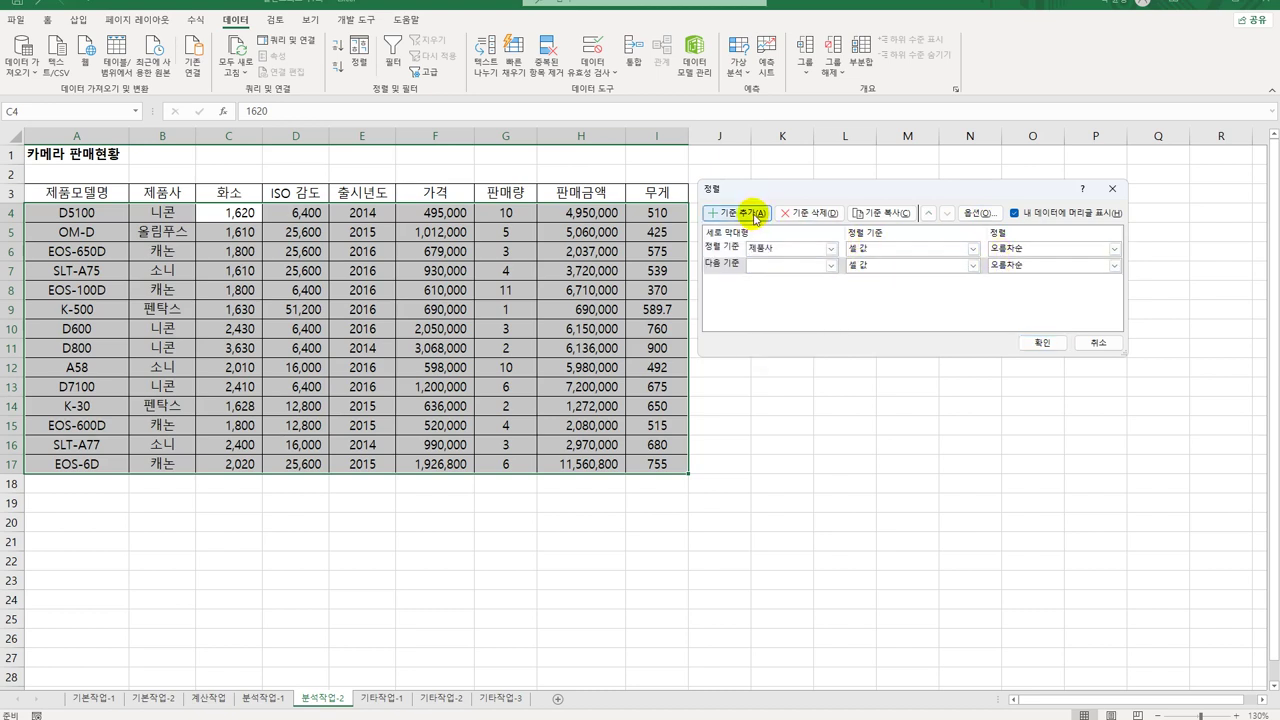
pyautogui.click(829, 265)
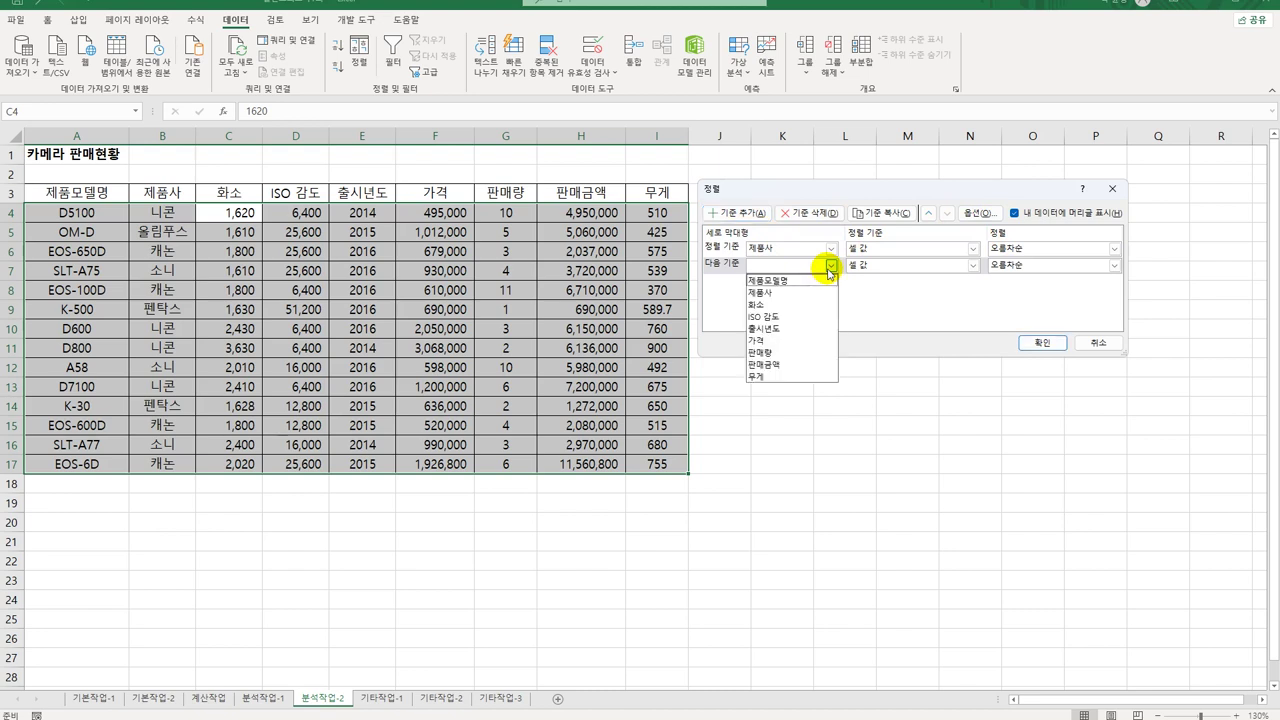
pyautogui.click(822, 328)
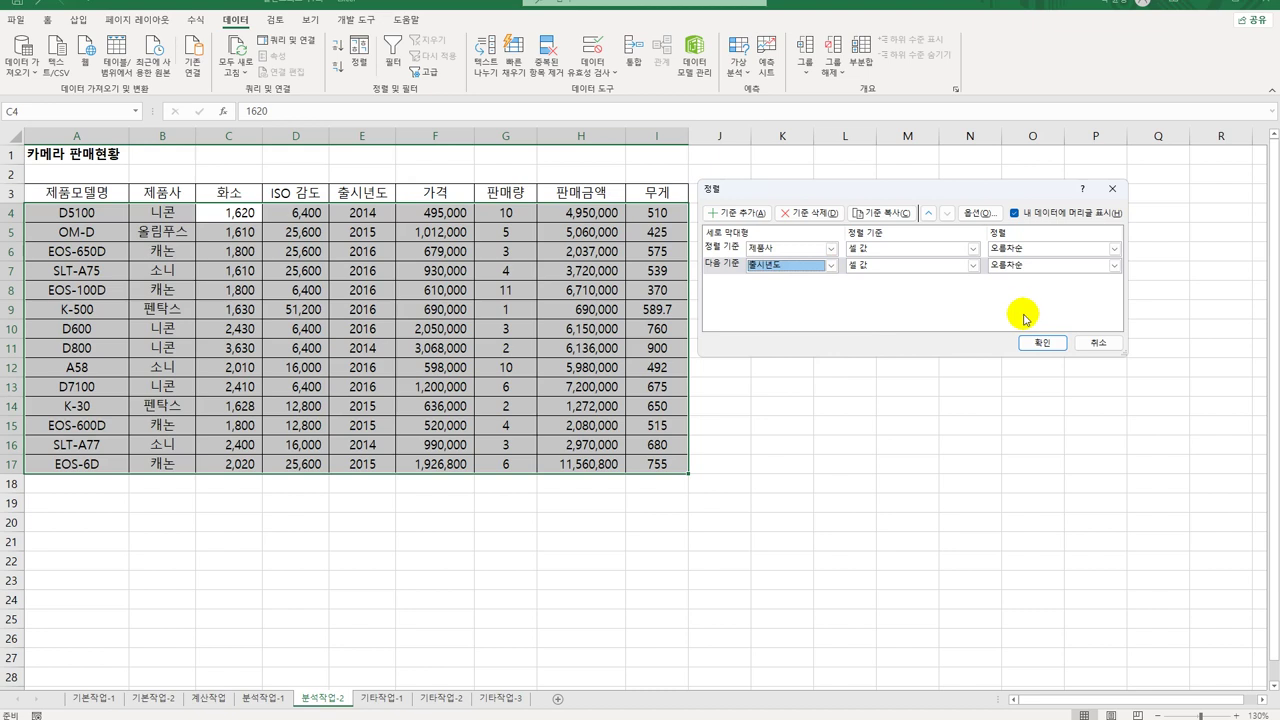
pyautogui.click(1042, 343)
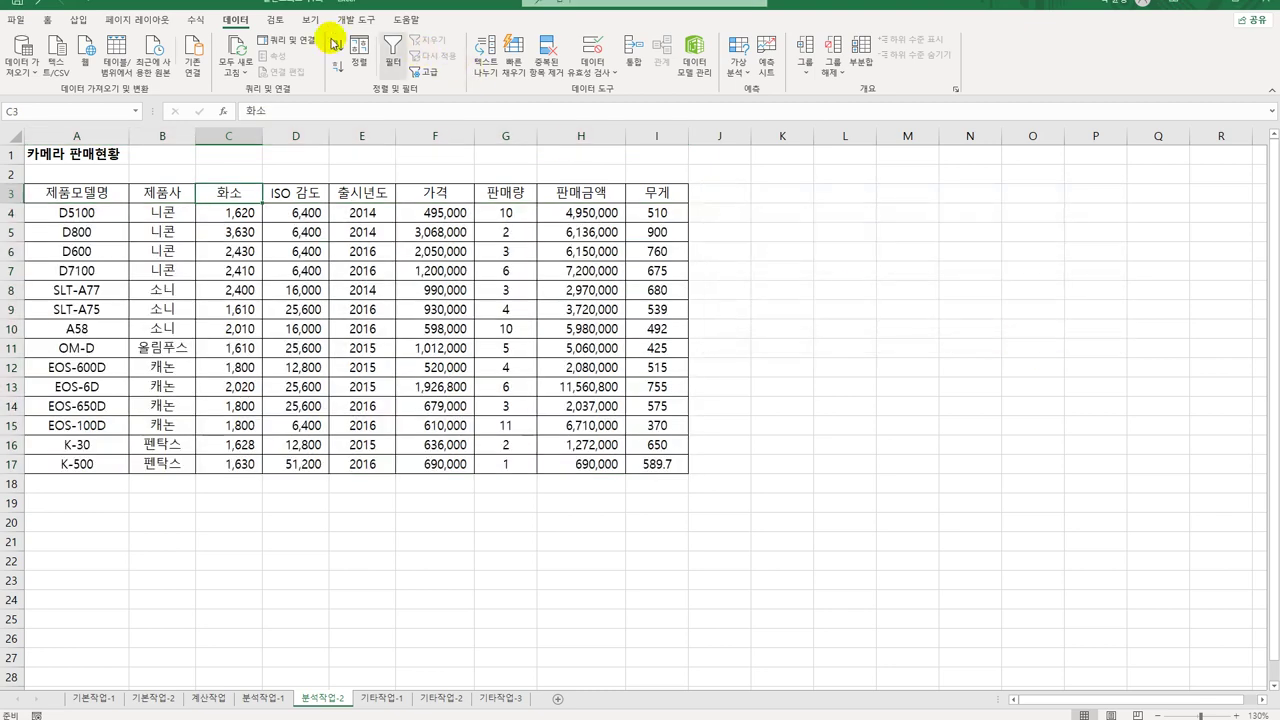
# Add subtotals to the camera sales table, grouped by 제품사, using 평균 on 판매금액 only
pyautogui.click(869, 73)
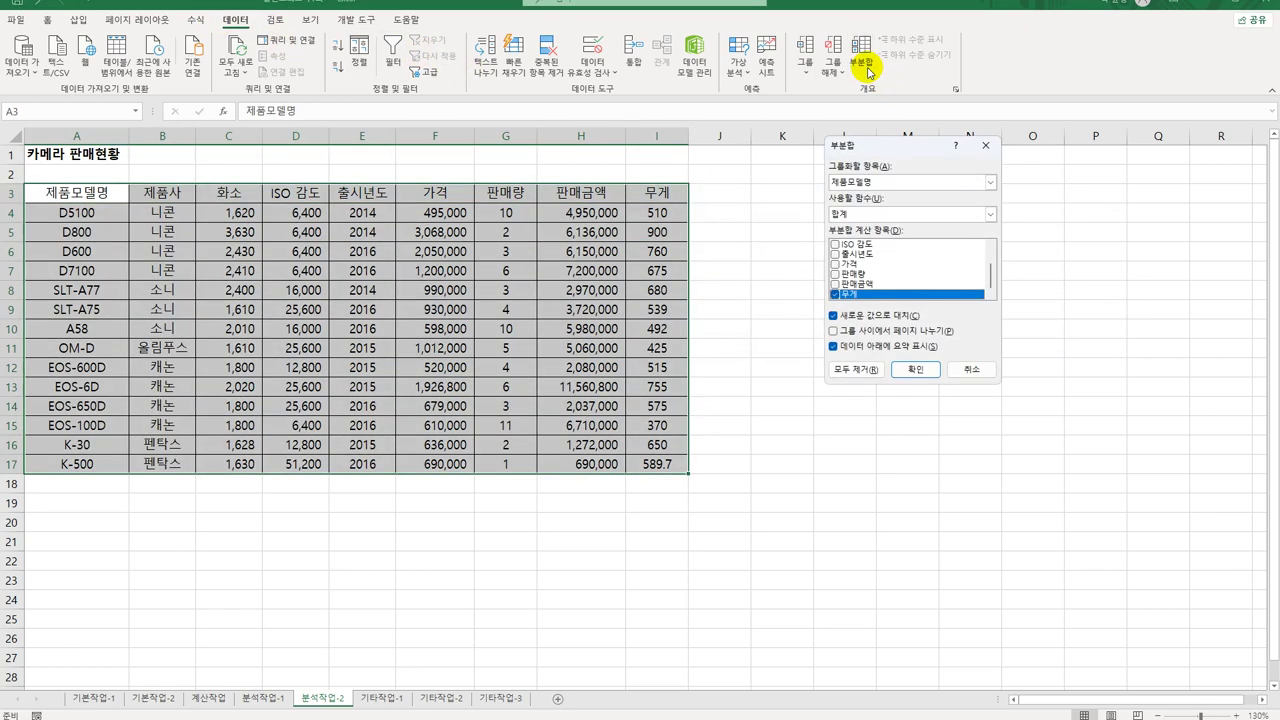
pyautogui.click(873, 183)
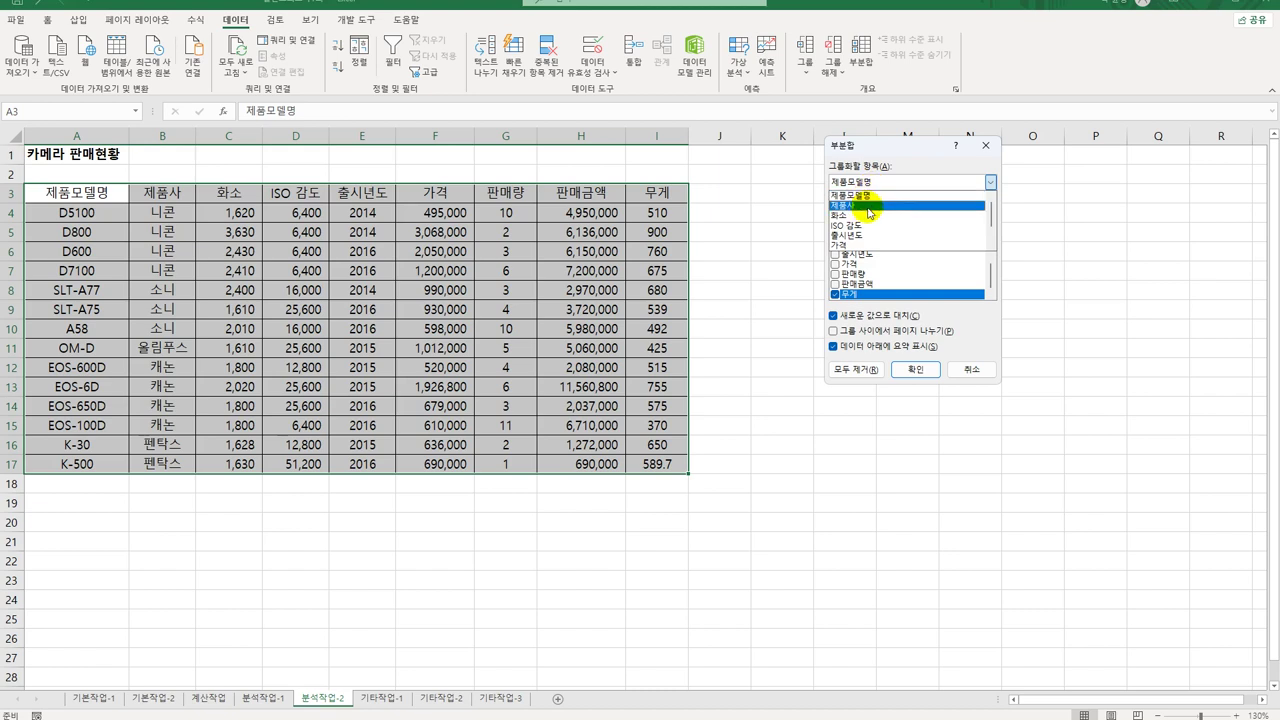
pyautogui.click(871, 204)
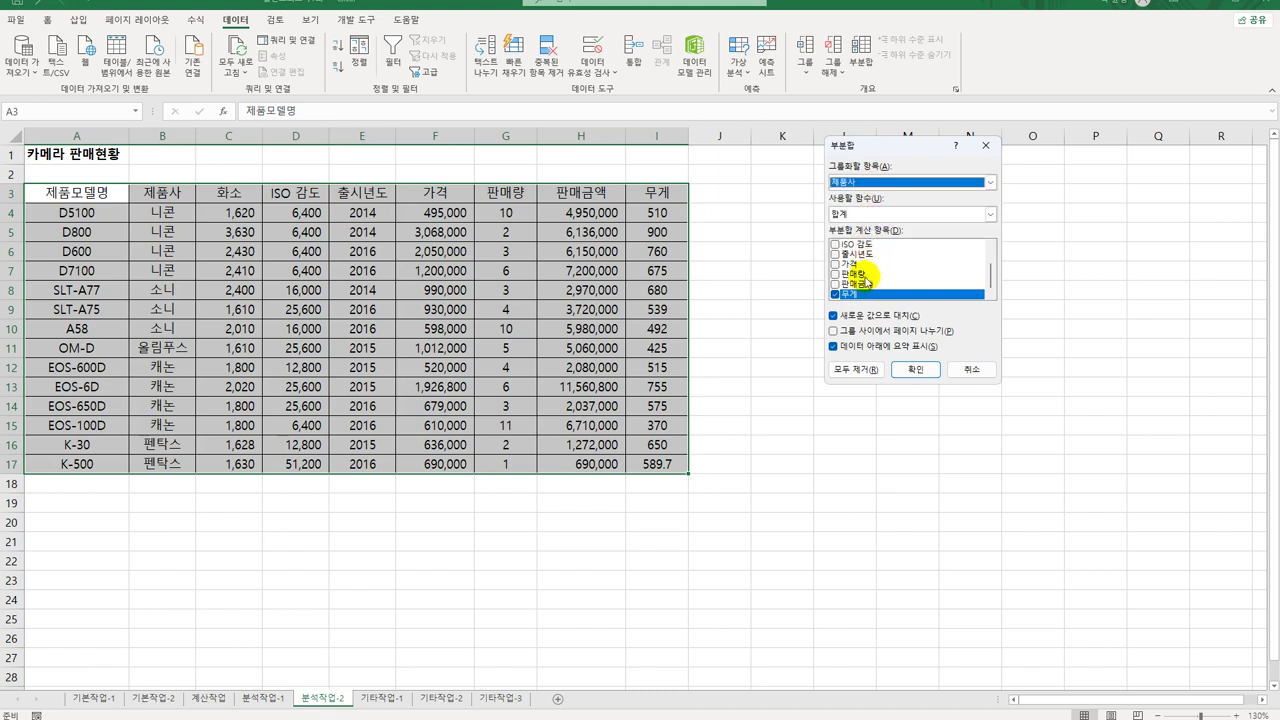
pyautogui.click(835, 294)
pyautogui.click(835, 284)
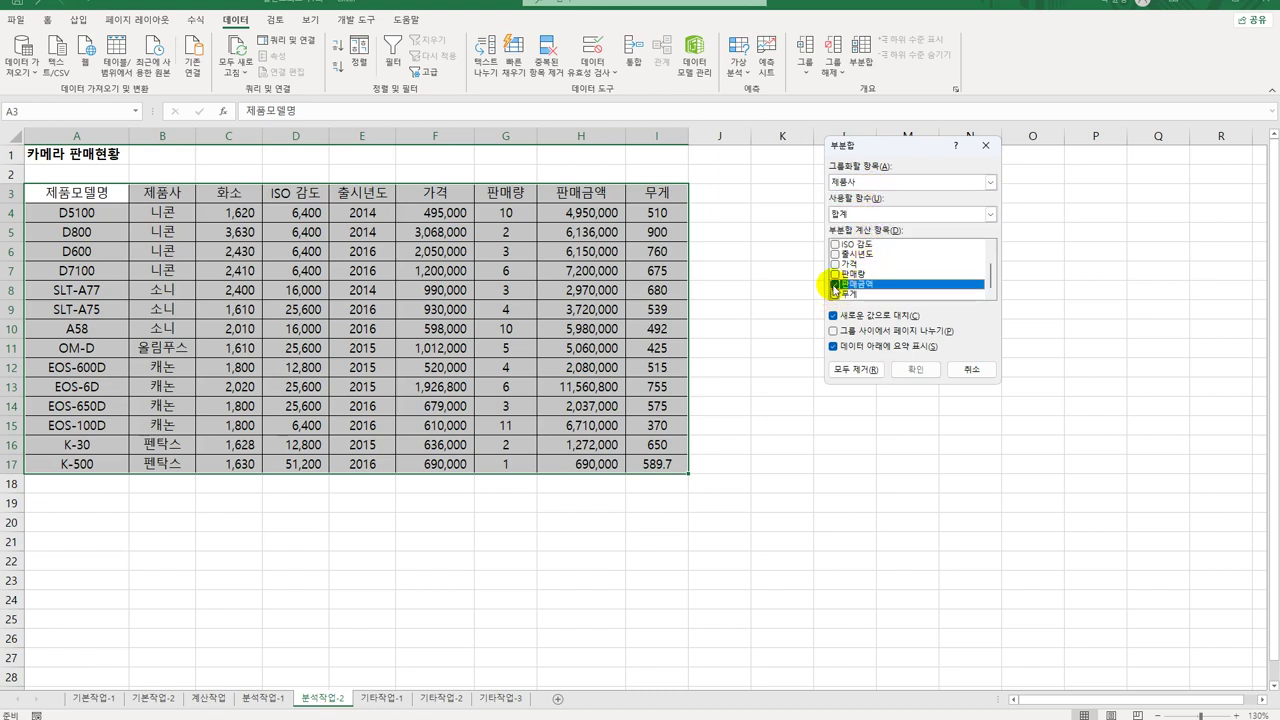
pyautogui.click(910, 214)
pyautogui.click(903, 248)
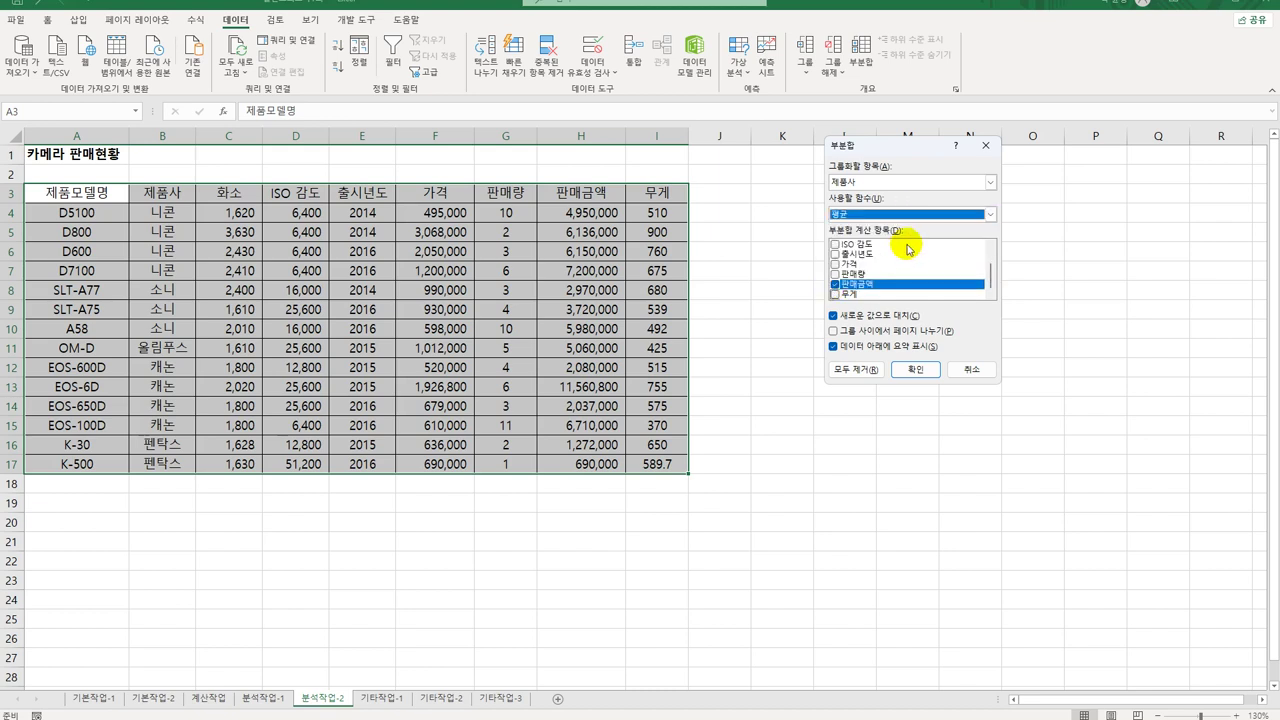
pyautogui.click(915, 369)
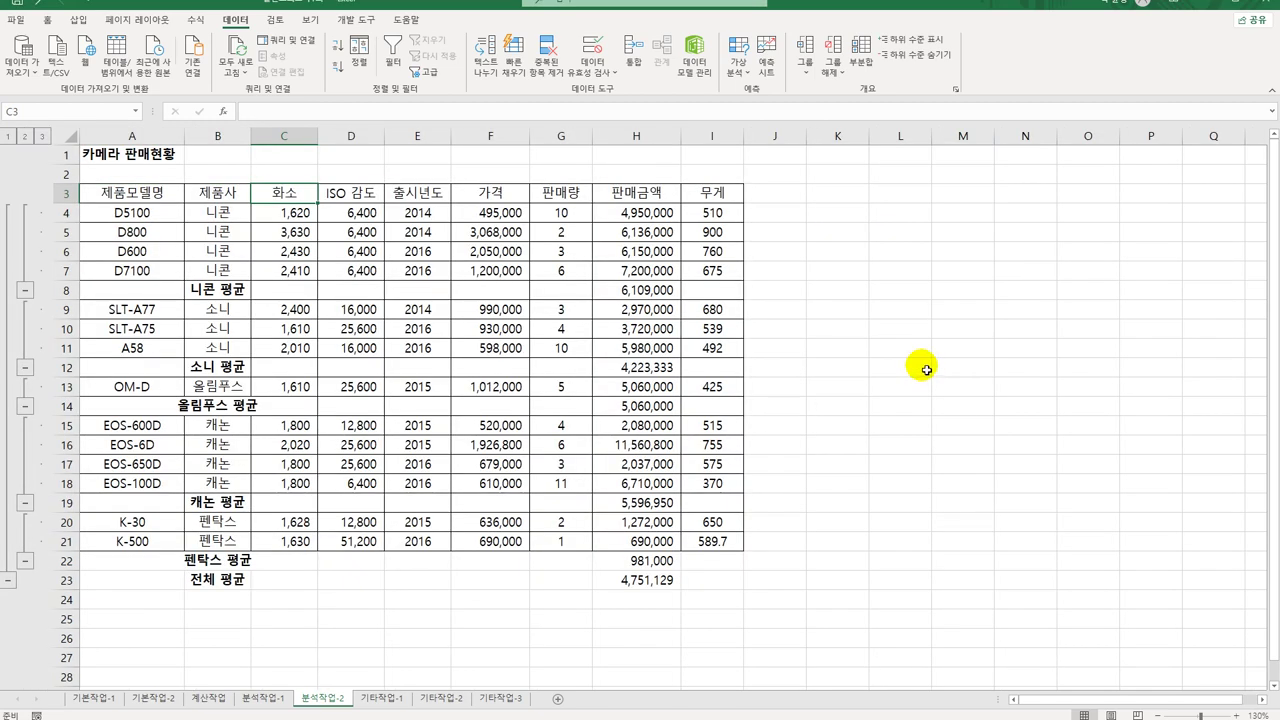
# Add a nested subtotal to the camera sales table, grouped by 출시년도 with 개수 on 판매량 only, without replacing the existing subtotals
pyautogui.click(860, 55)
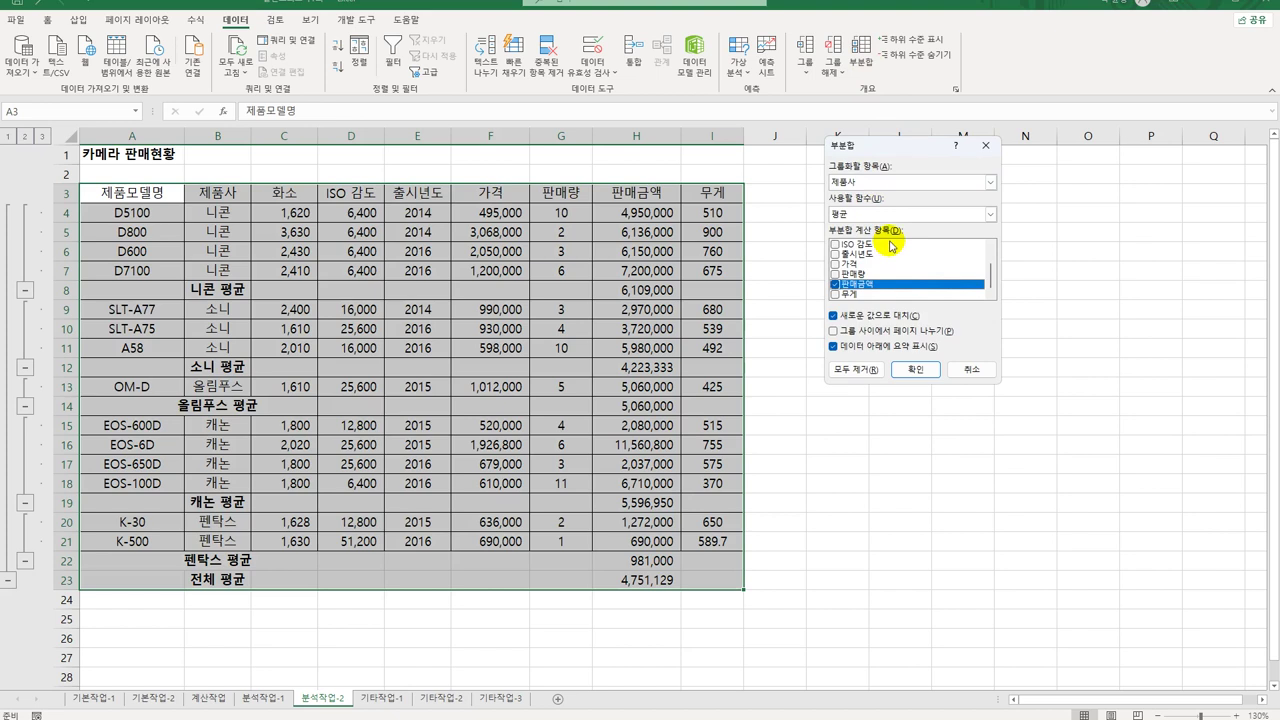
pyautogui.click(878, 182)
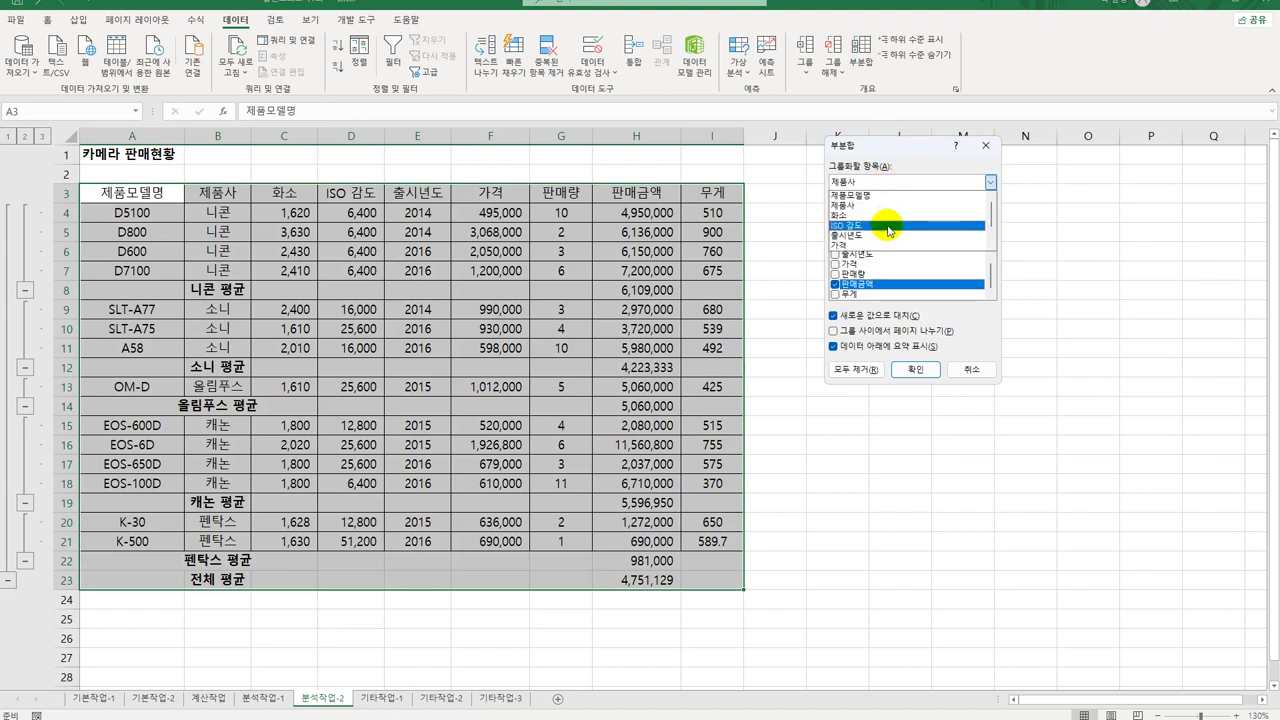
pyautogui.click(886, 235)
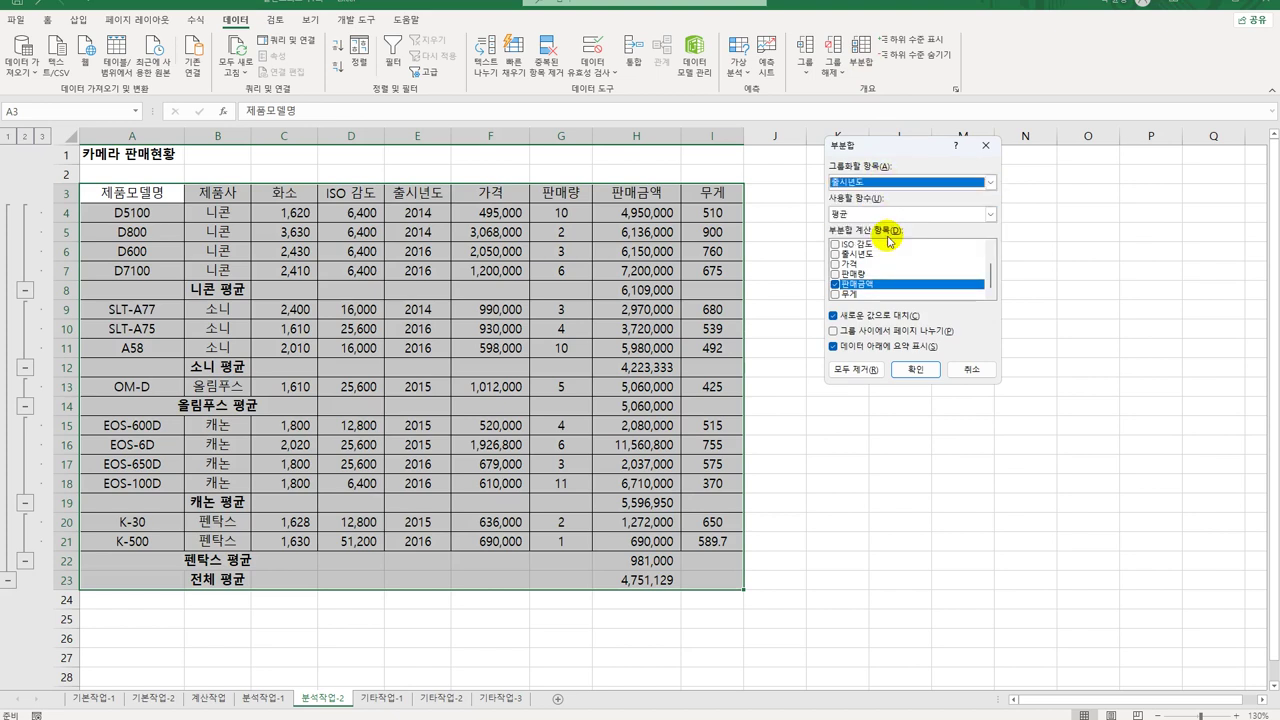
pyautogui.click(835, 284)
pyautogui.click(835, 274)
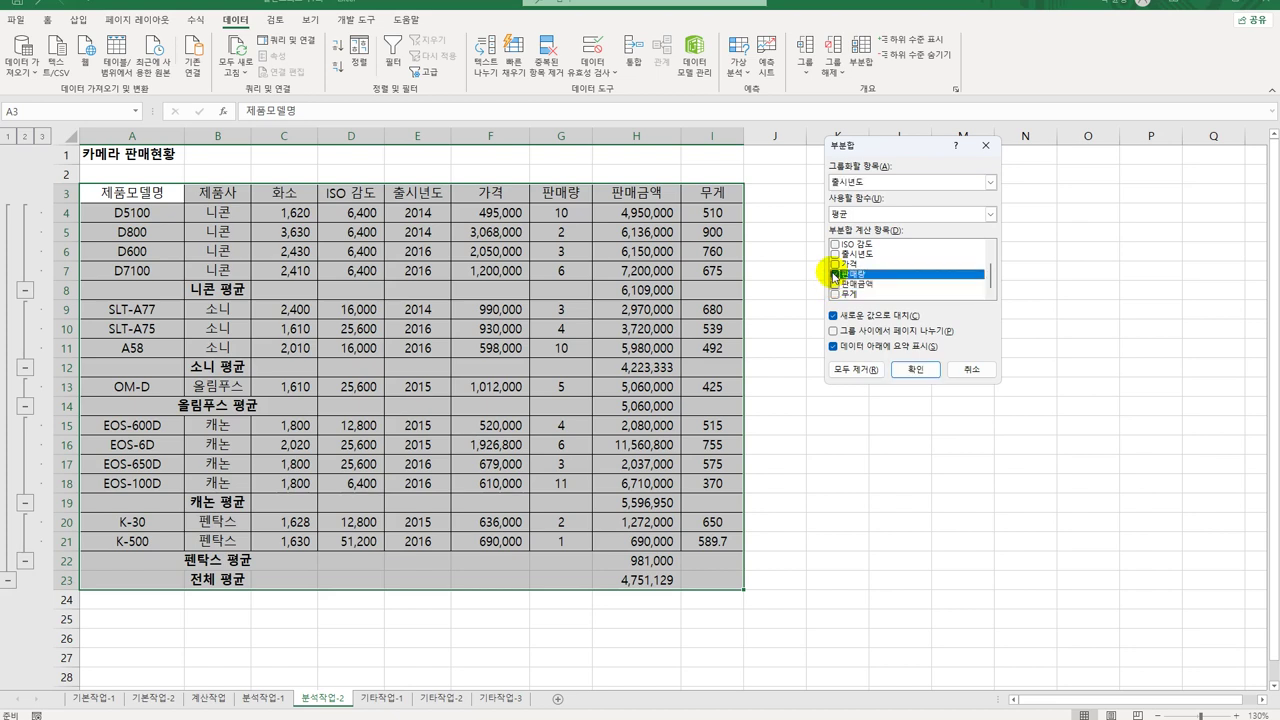
pyautogui.click(891, 213)
pyautogui.click(891, 240)
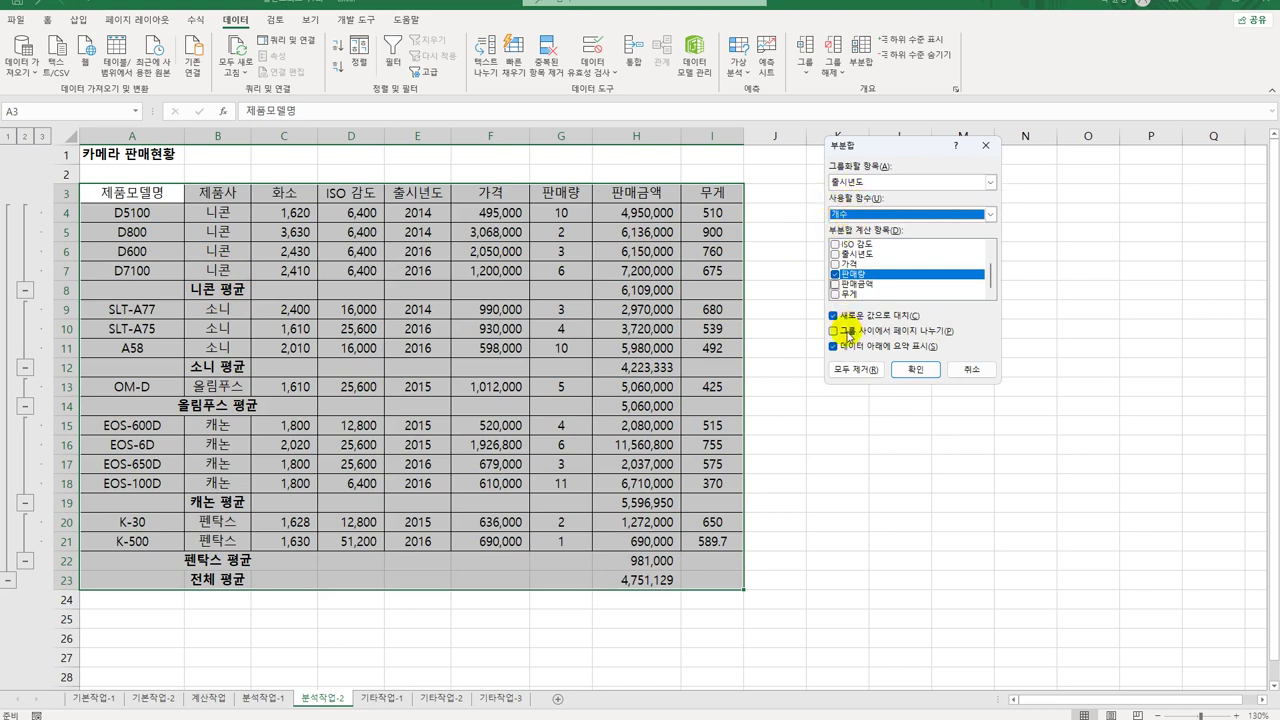
pyautogui.click(848, 318)
pyautogui.click(848, 318)
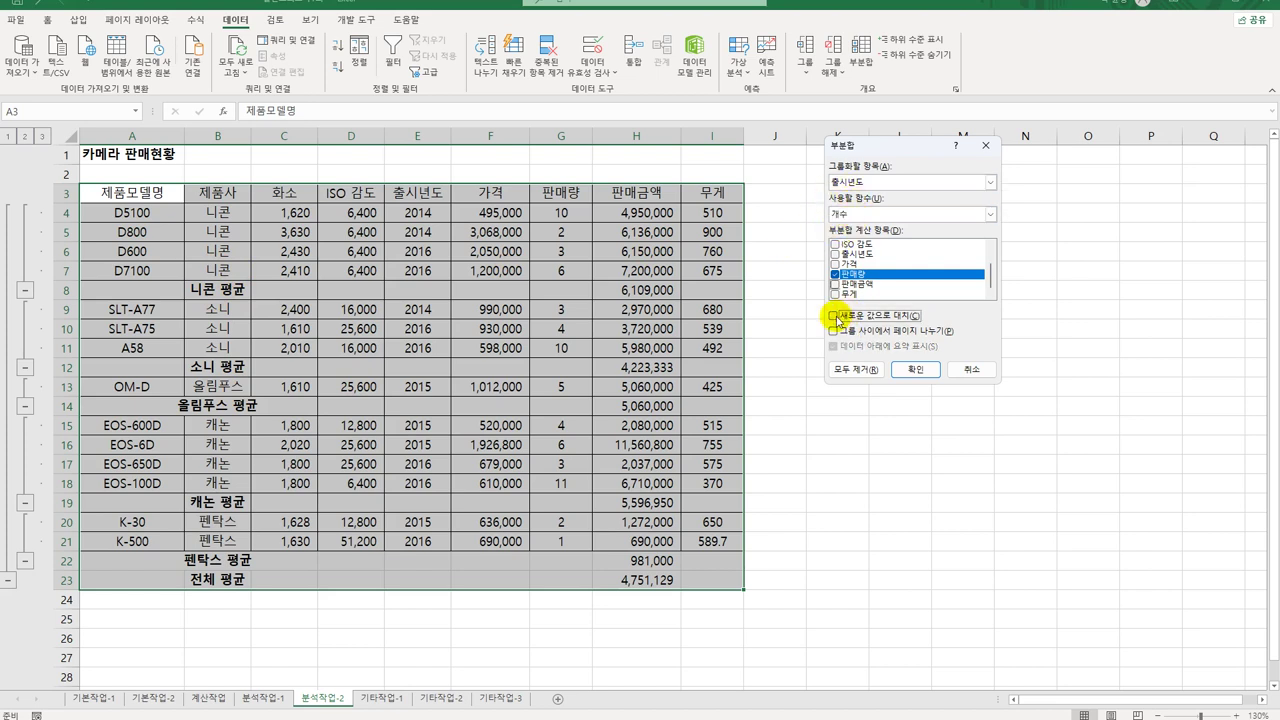
pyautogui.click(914, 372)
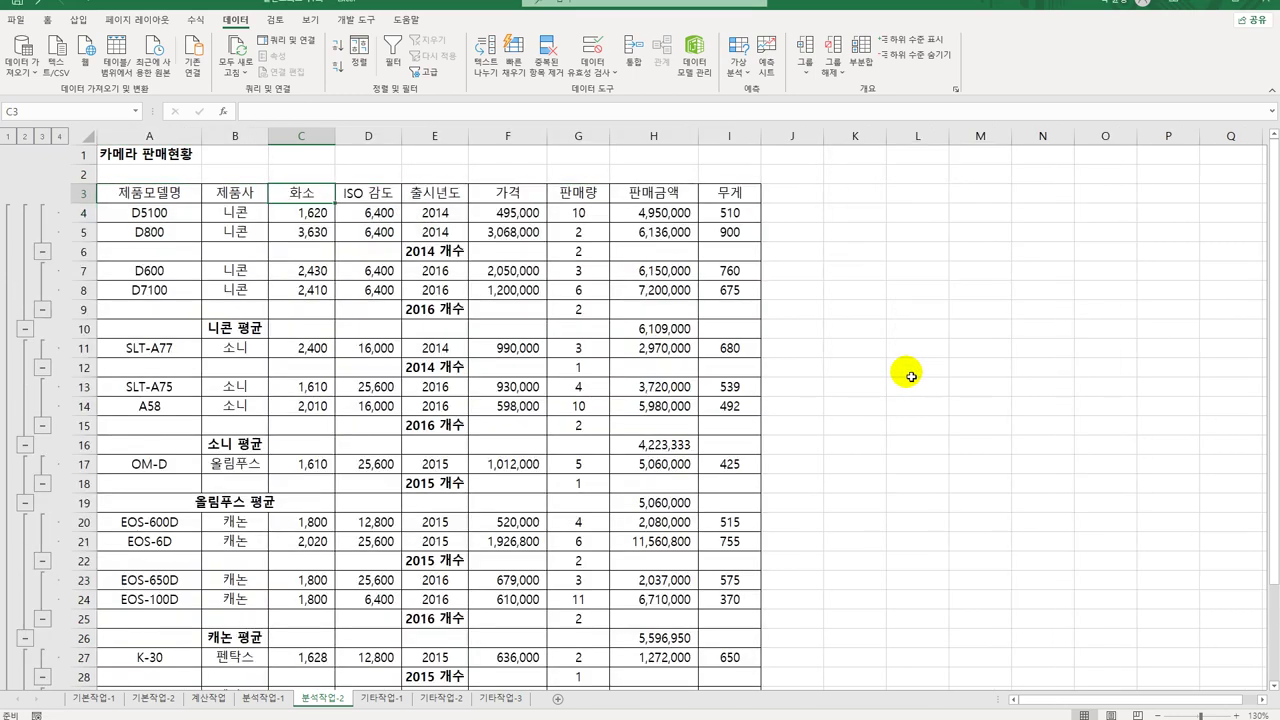
pyautogui.click(245, 327)
pyautogui.click(466, 250)
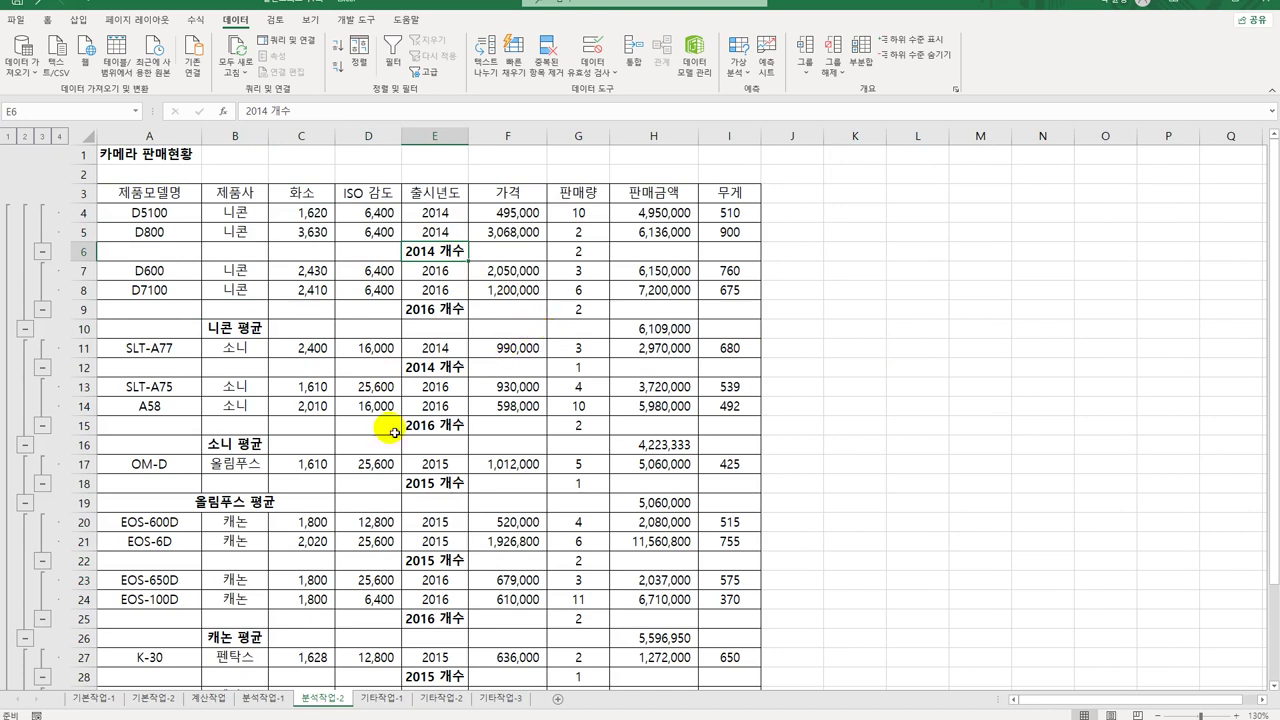
# On sheet 기타작업-1, change the chart's 판매금액 series to 묶은 세로 막대형 and plot it on the secondary axis
pyautogui.click(383, 698)
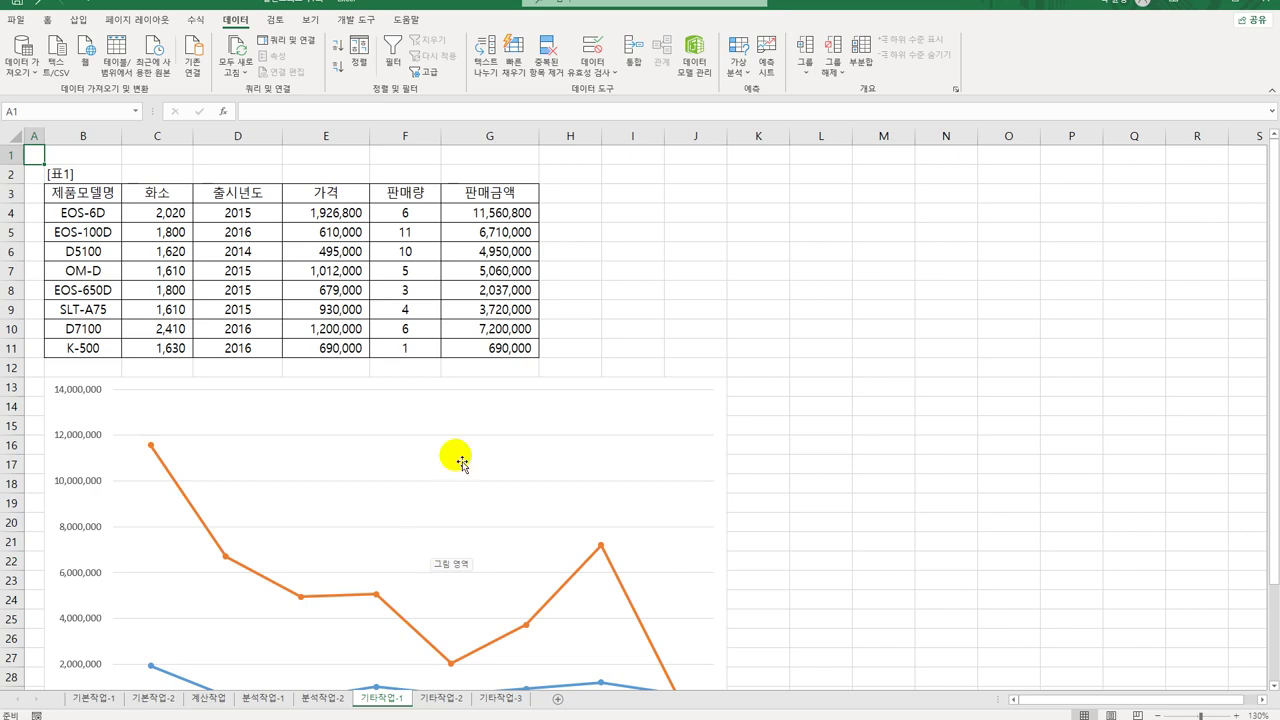
pyautogui.scroll(-3, 500, 463)
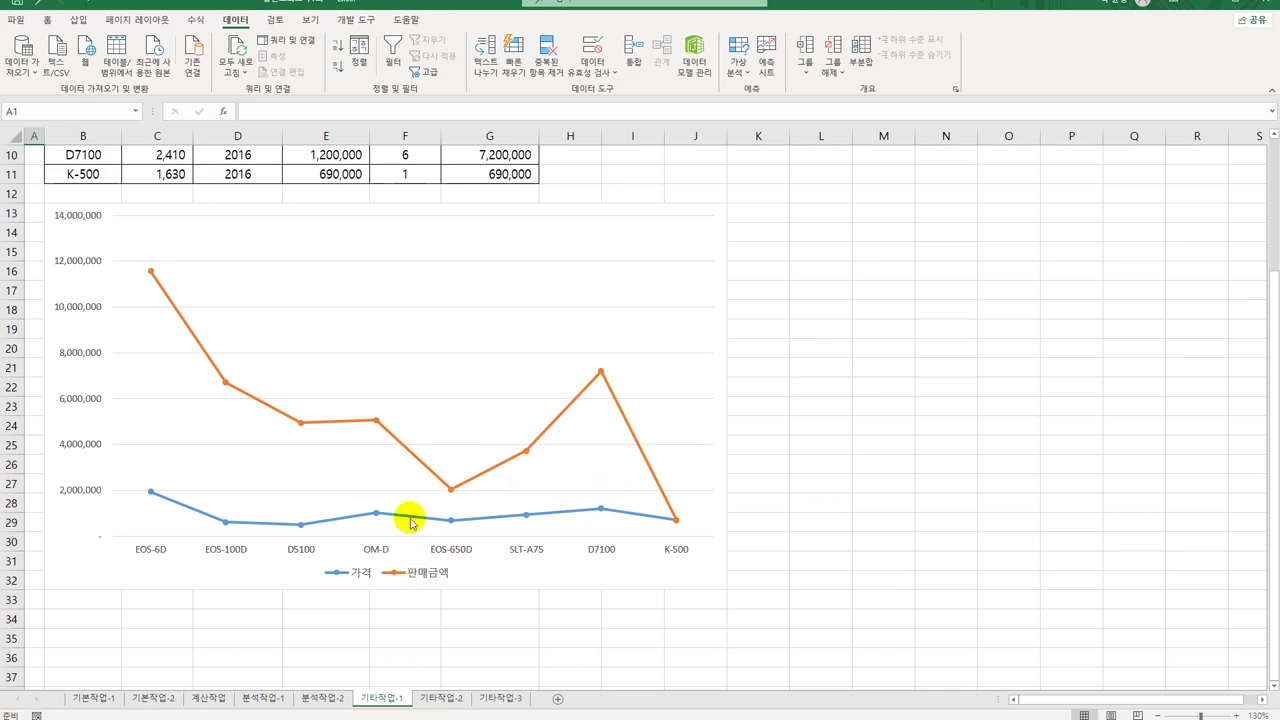
pyautogui.click(375, 421)
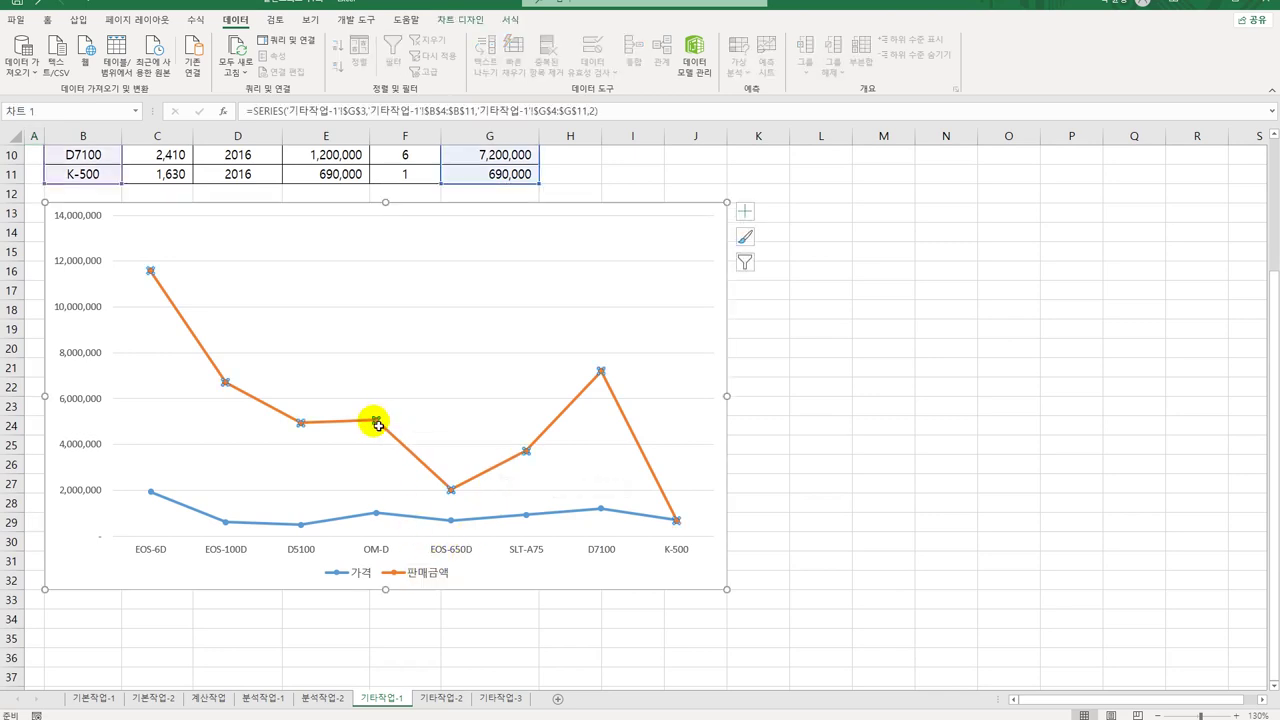
pyautogui.rightClick(375, 421)
pyautogui.click(462, 470)
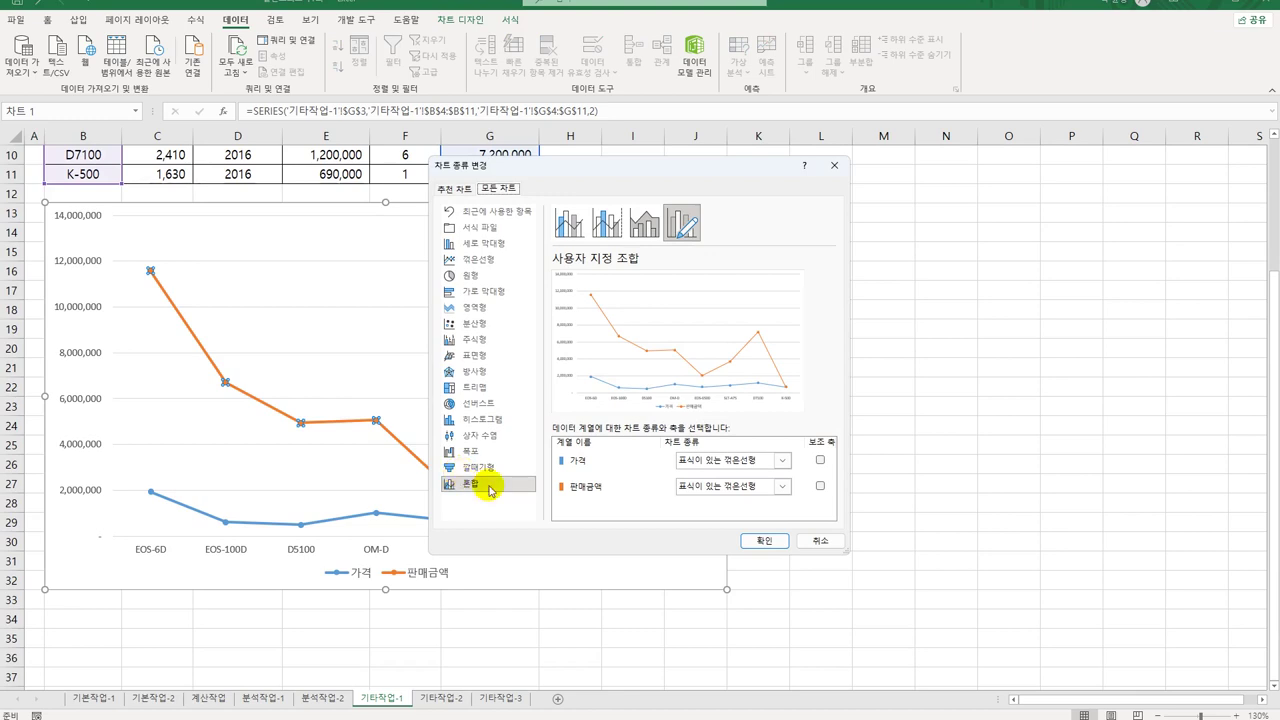
pyautogui.click(783, 486)
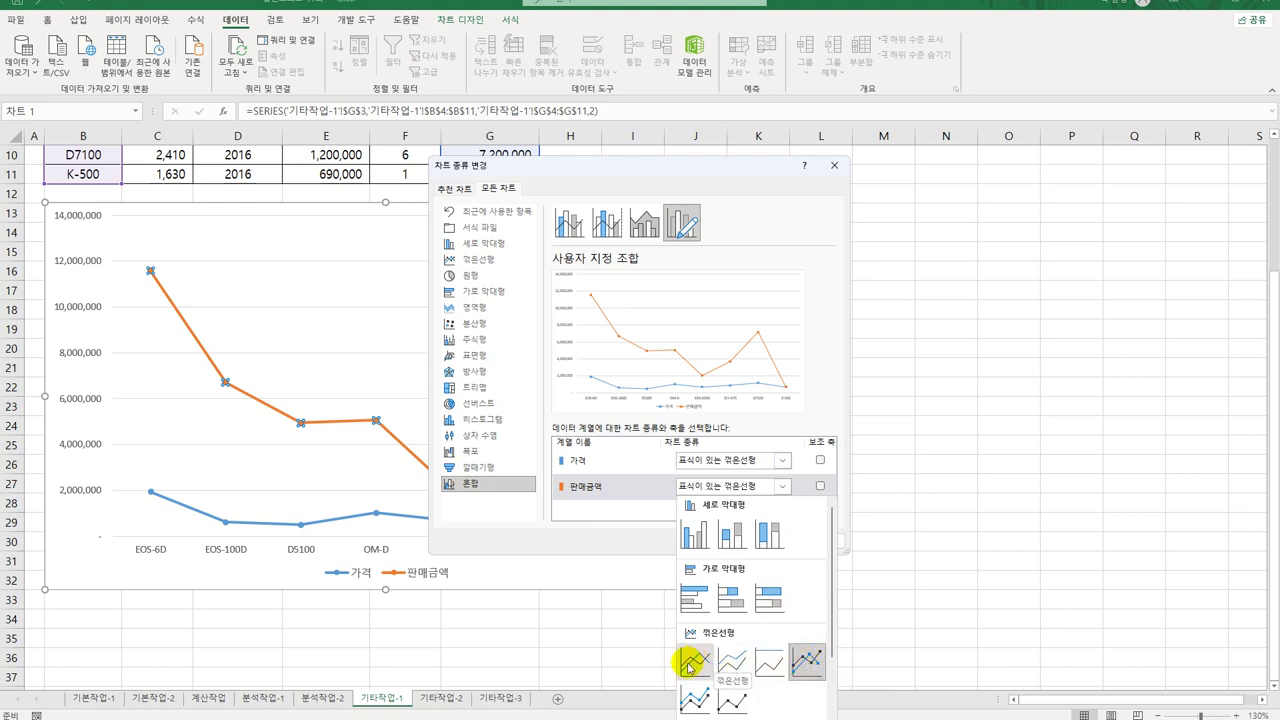
pyautogui.click(693, 533)
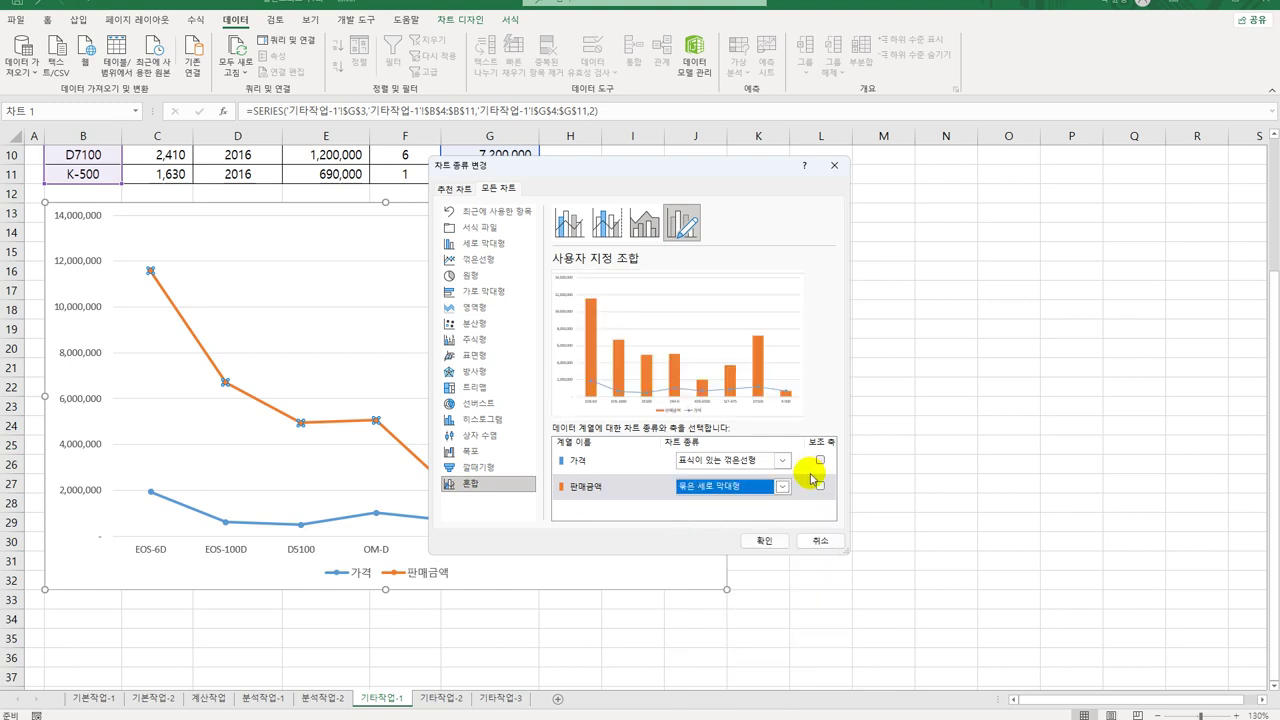
pyautogui.click(820, 486)
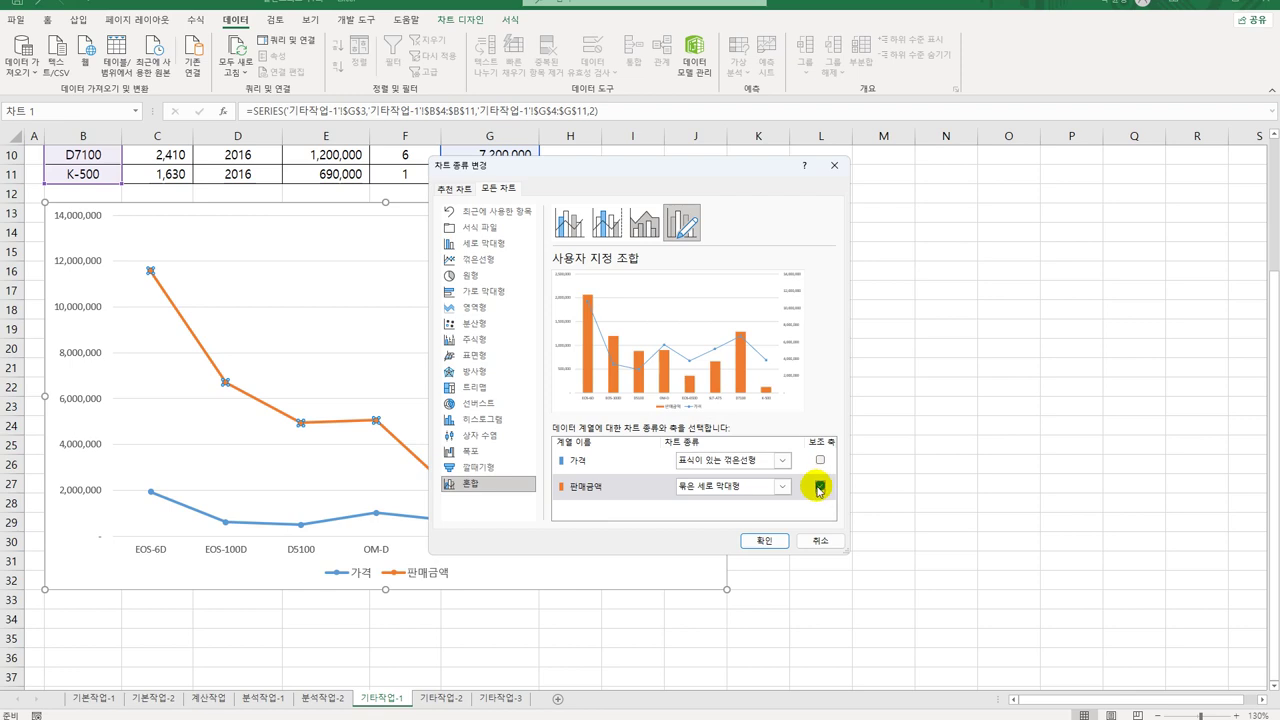
pyautogui.click(766, 542)
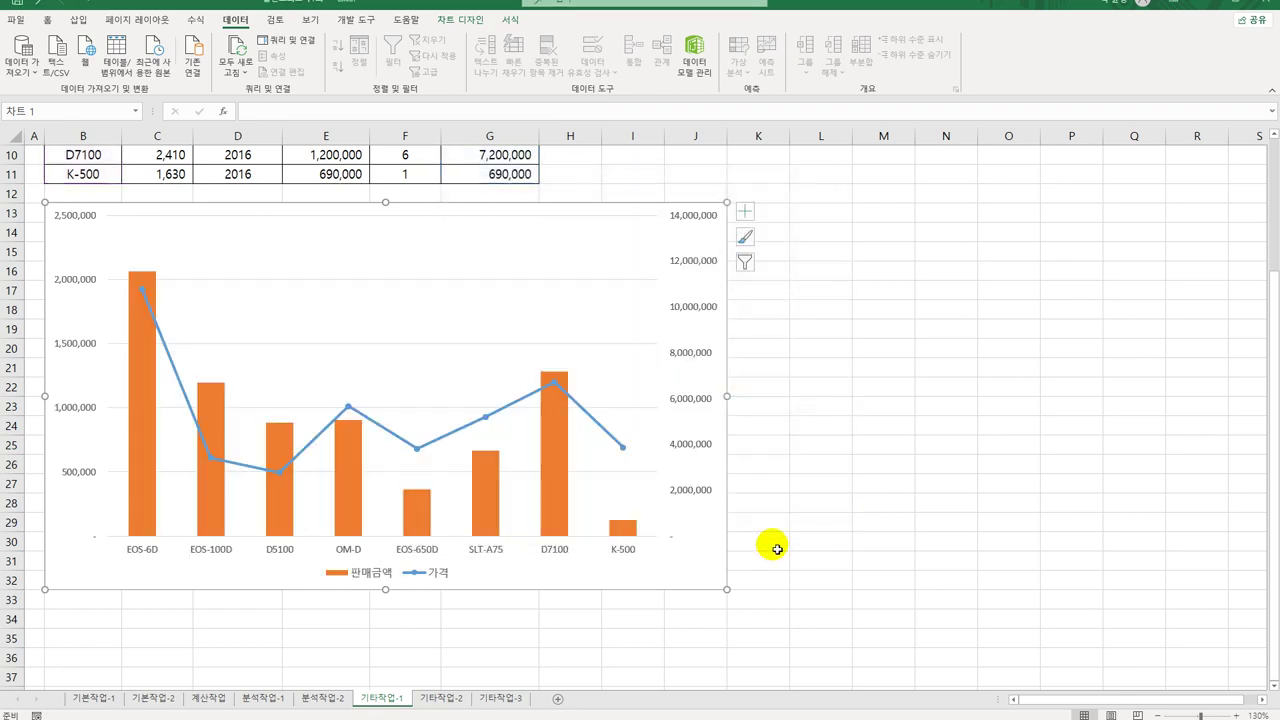
# Add a chart title reading 제품모델별 판매현황 to the chart
pyautogui.click(745, 211)
pyautogui.click(806, 255)
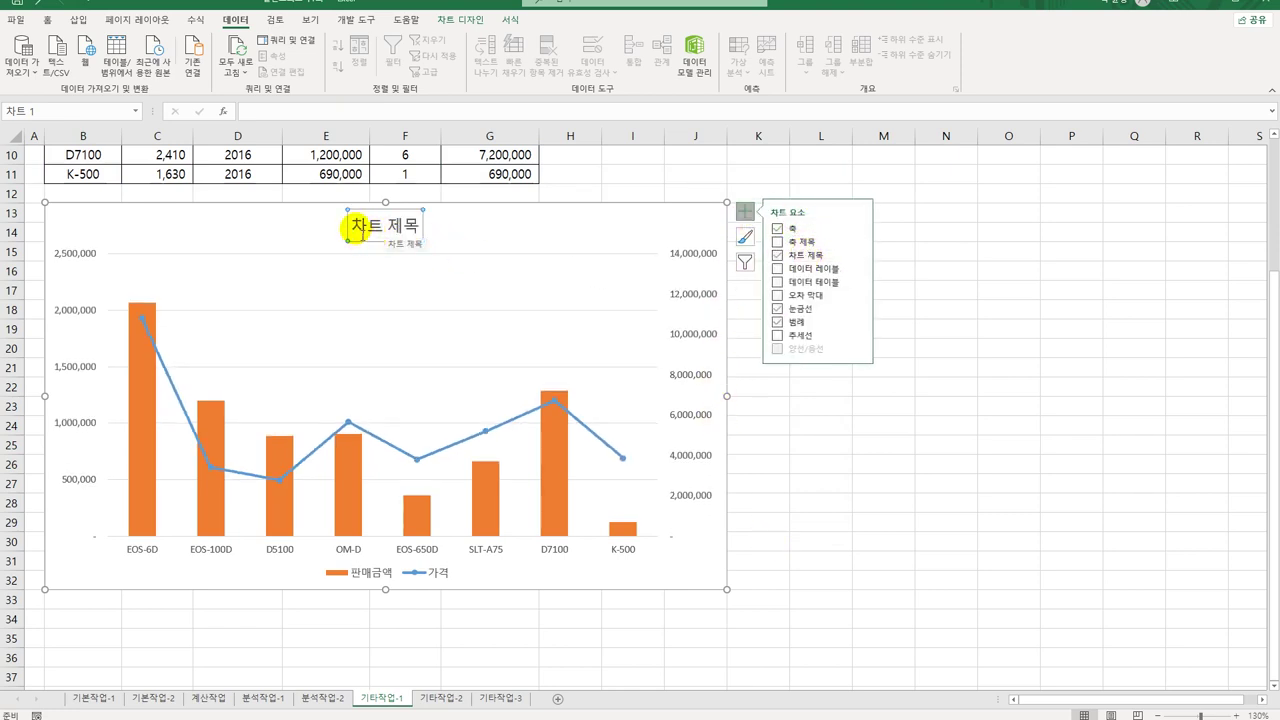
pyautogui.moveTo(345, 227); pyautogui.dragTo(430, 232)
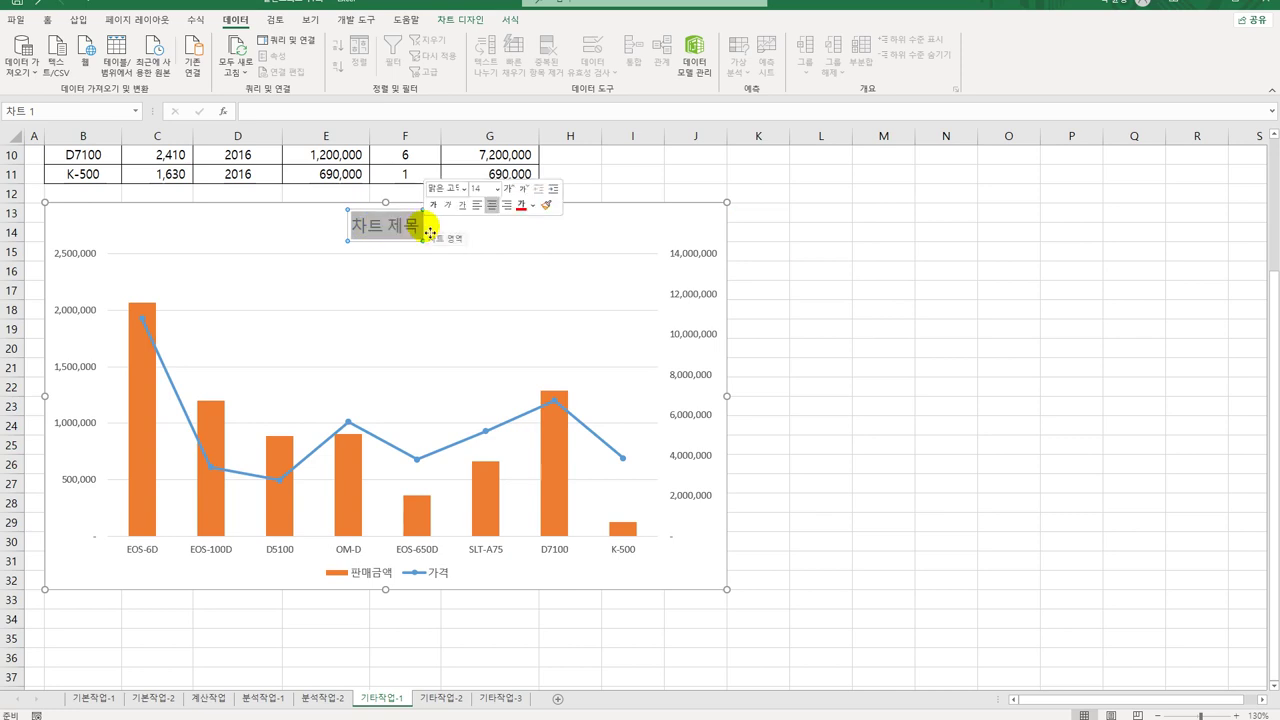
pyautogui.write('제품모델')
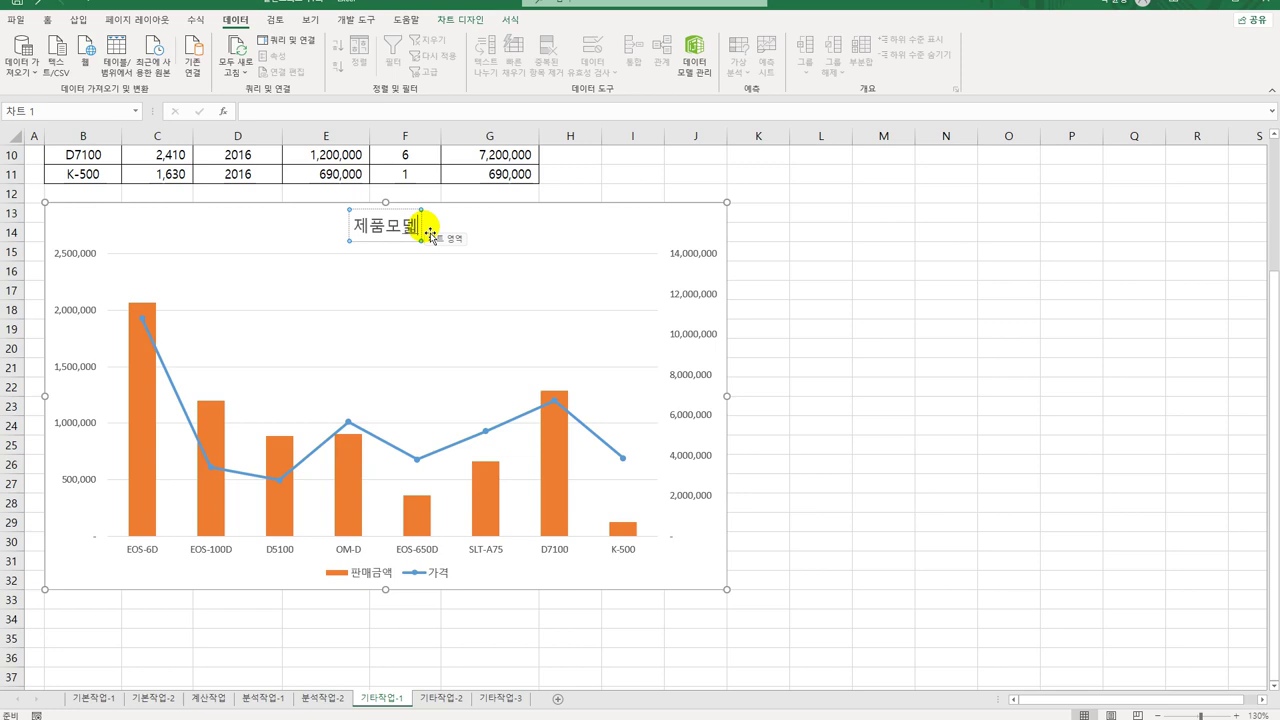
pyautogui.write('별 판매현황')
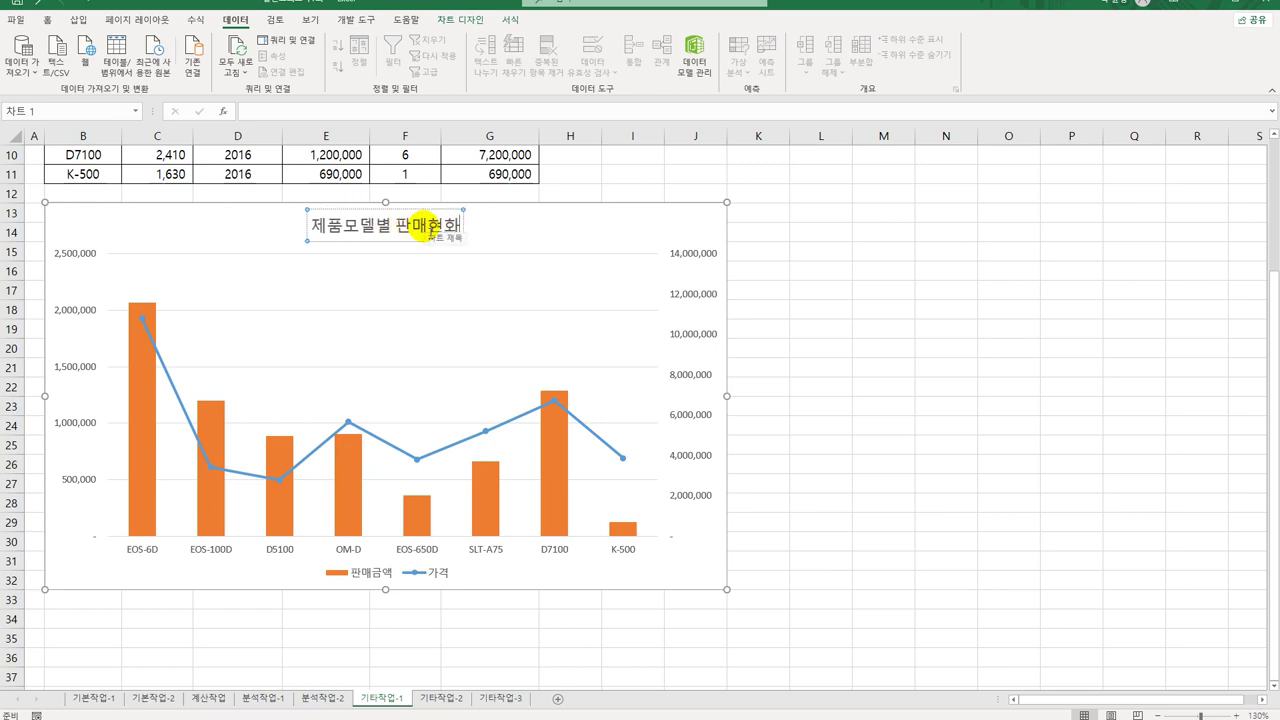
pyautogui.write('ㅇ')
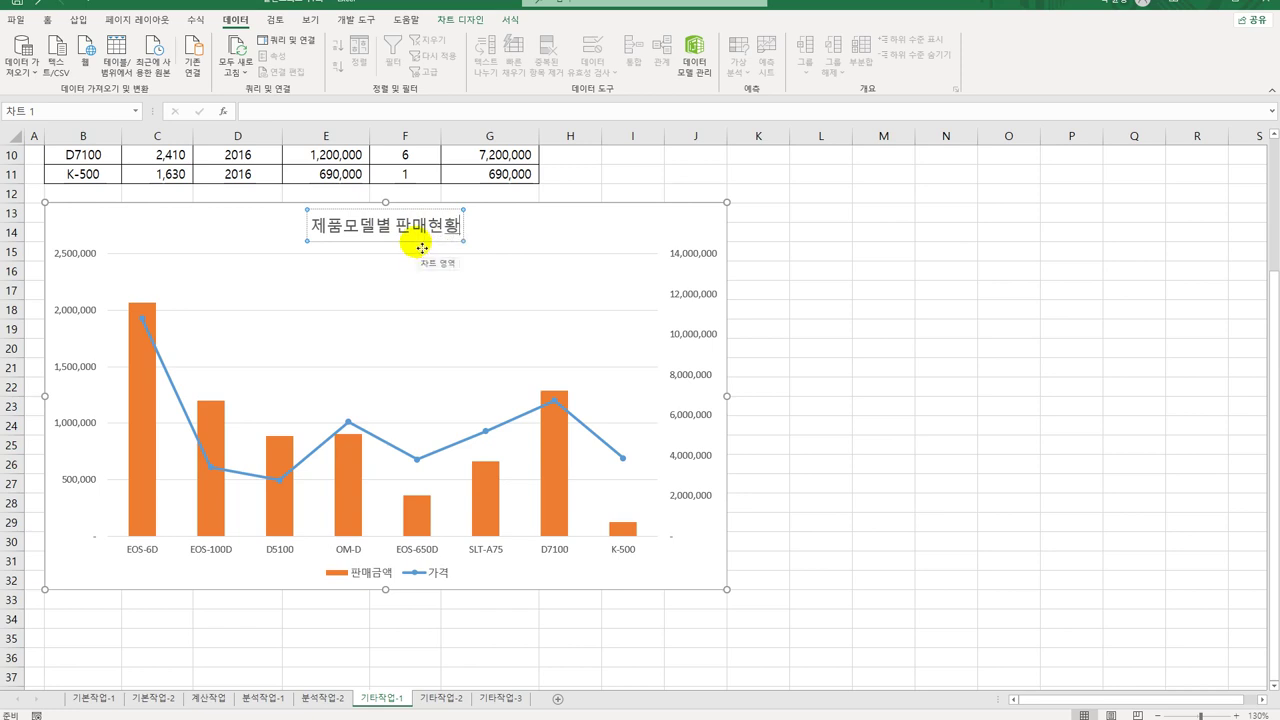
# Apply the shape style 보통 효과 - 황금색, 강조 4 to the chart title
pyautogui.click(422, 247)
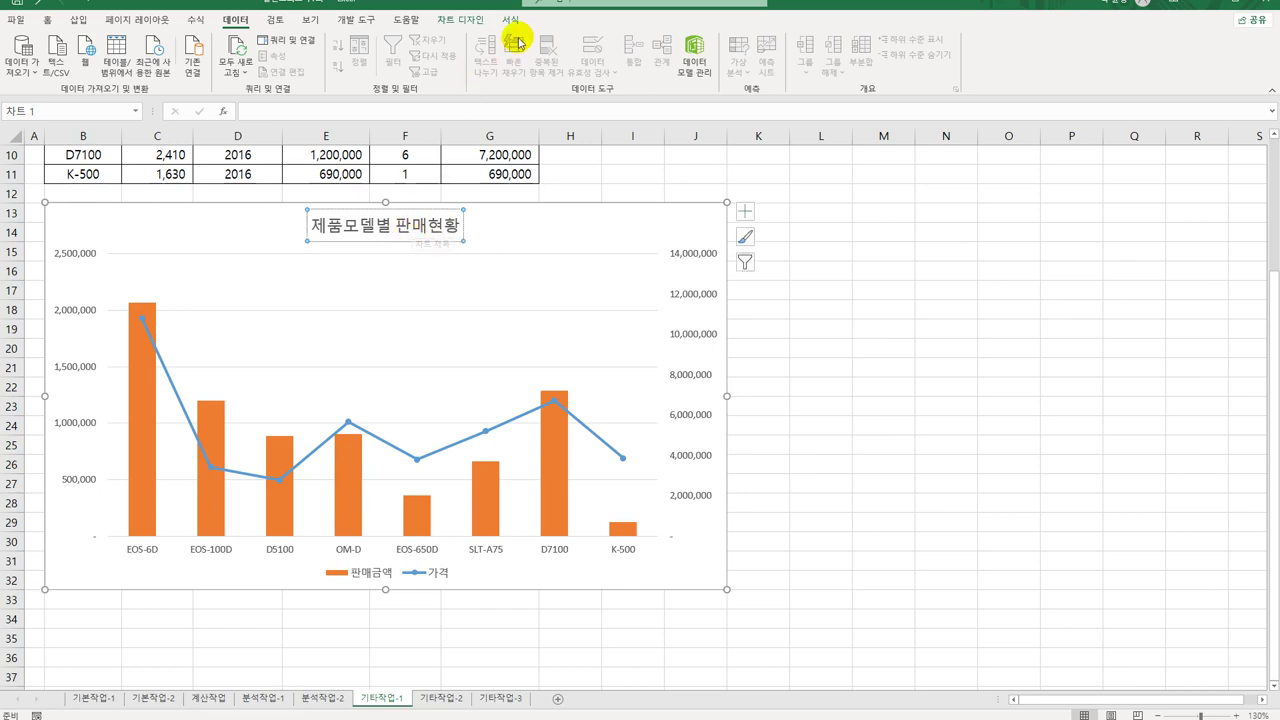
pyautogui.click(511, 20)
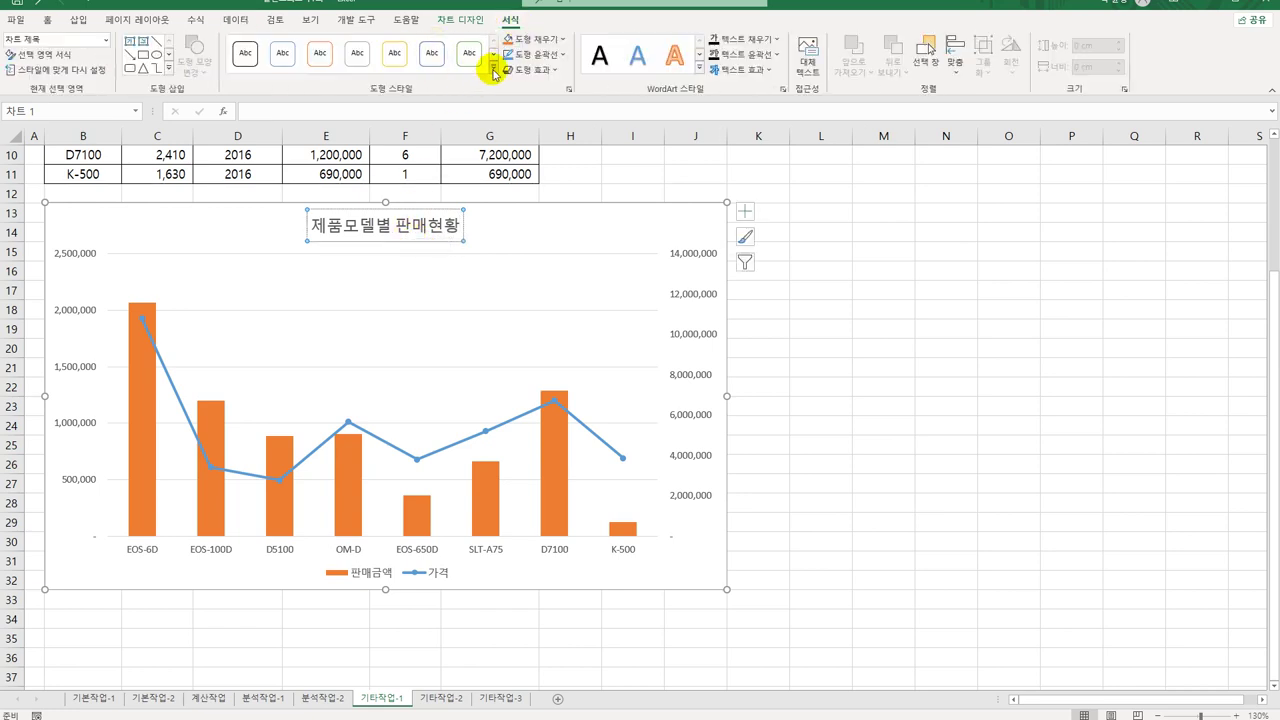
pyautogui.click(490, 72)
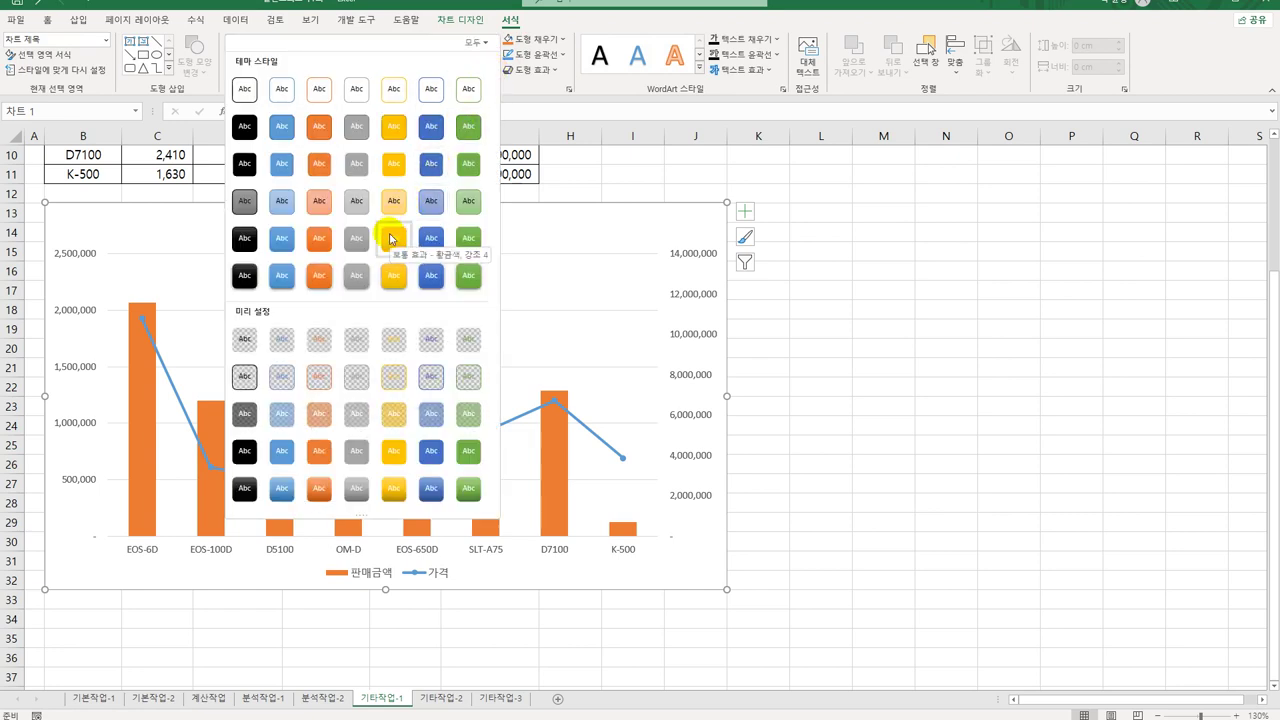
pyautogui.click(391, 238)
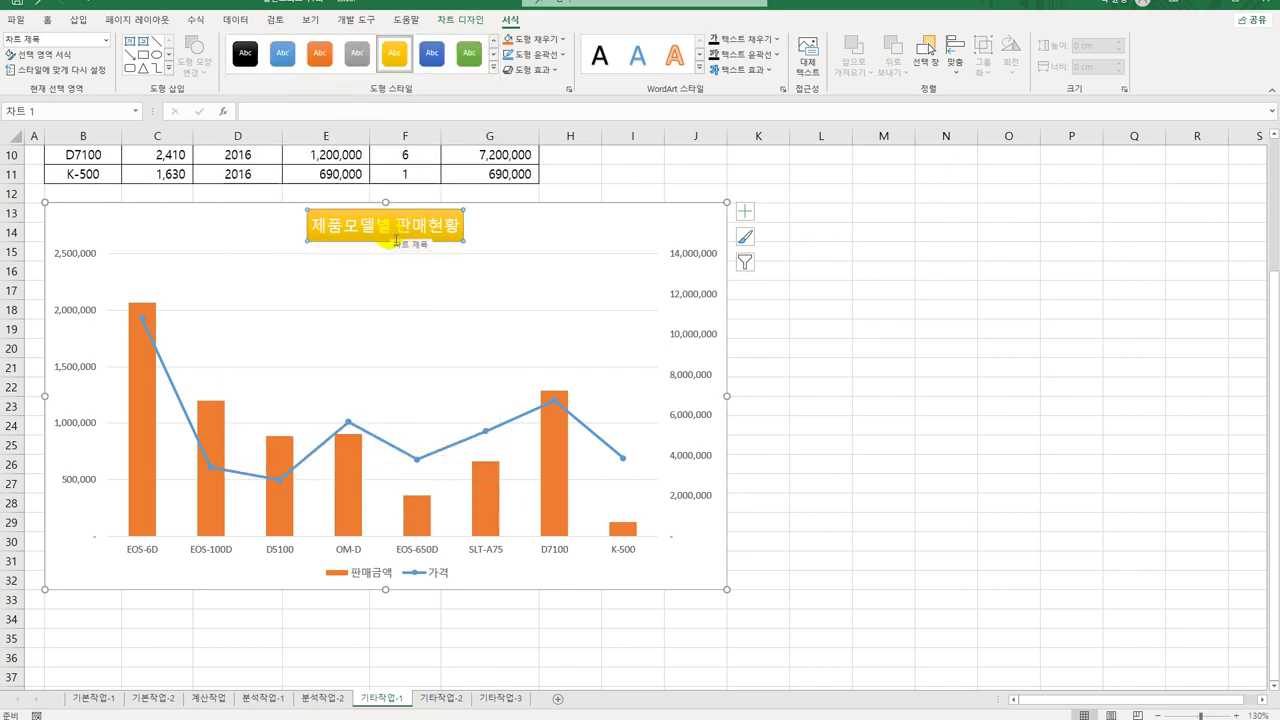
# Set the display unit of the chart's secondary vertical axis to 10000, with the unit label shown
pyautogui.click(689, 378)
pyautogui.rightClick(695, 298)
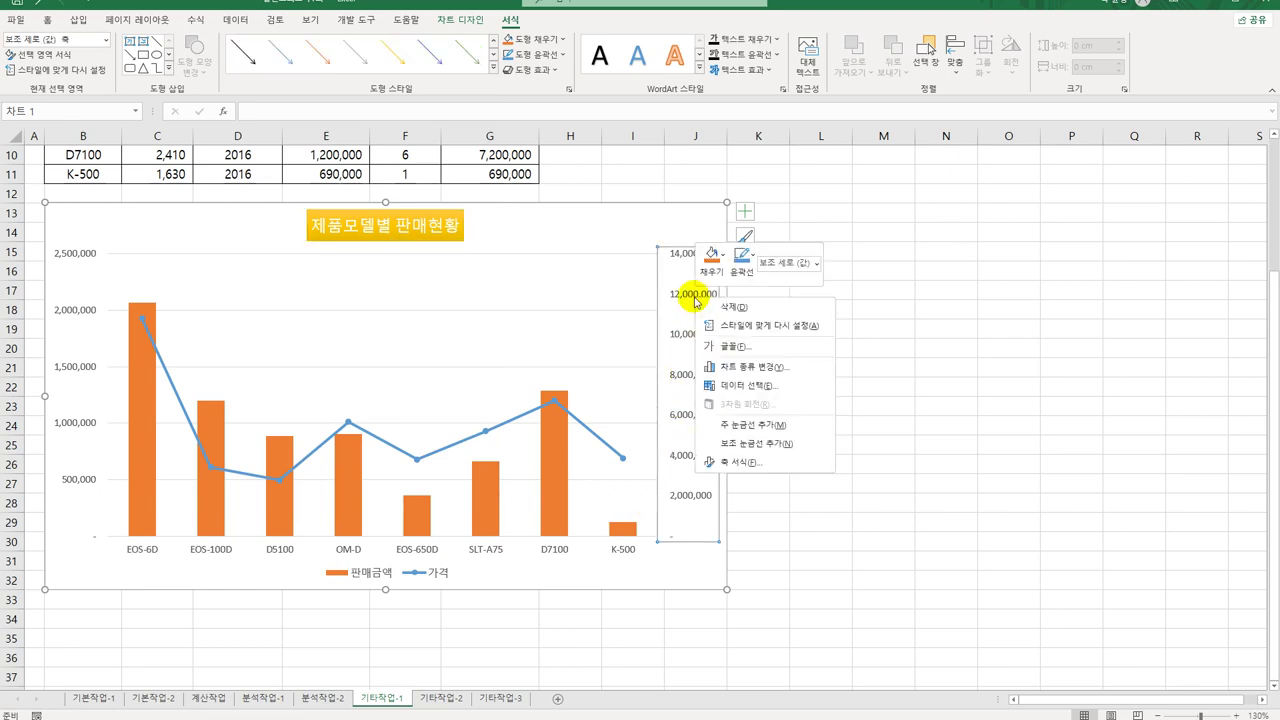
pyautogui.click(760, 462)
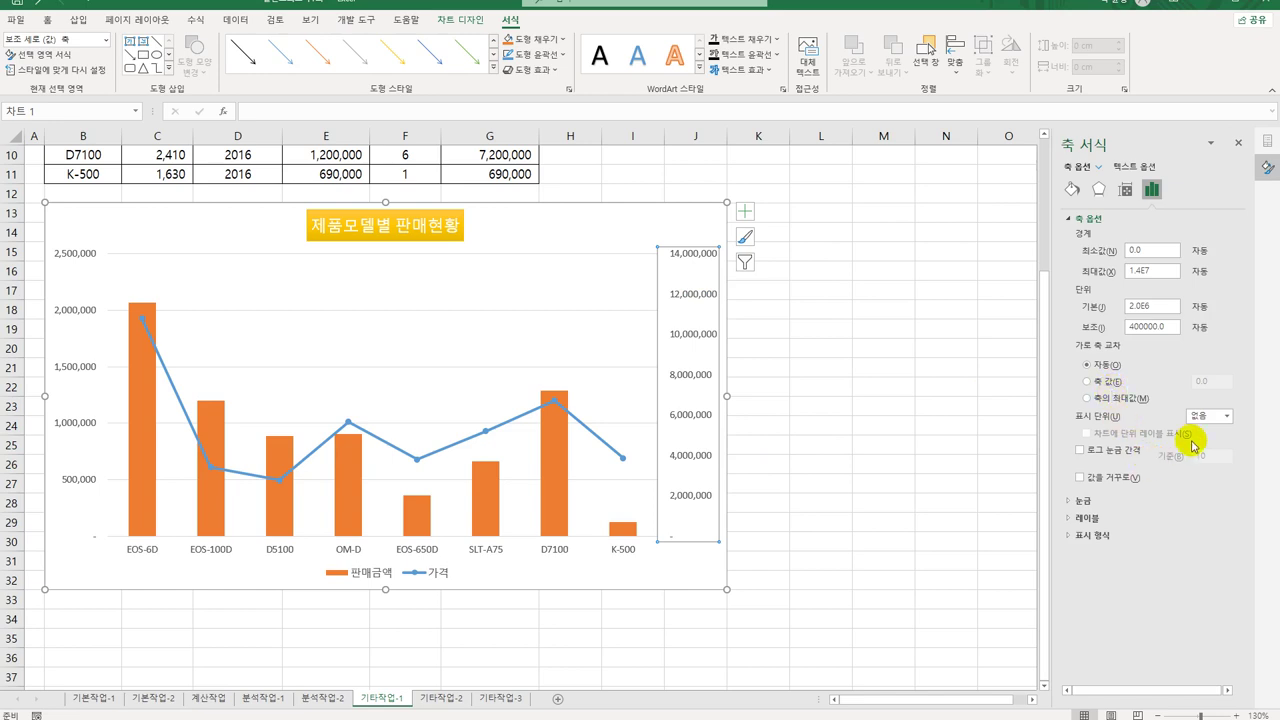
pyautogui.click(1226, 417)
pyautogui.click(1208, 469)
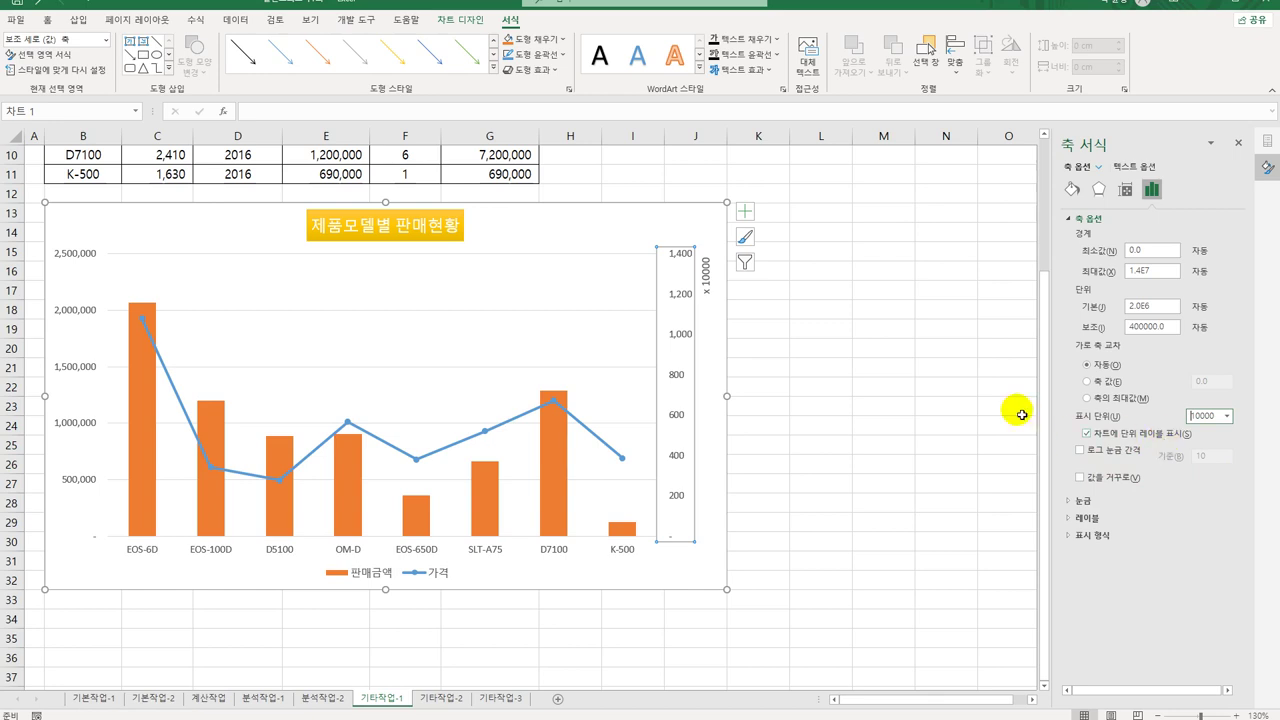
# Apply the centred inner (안쪽) shadow preset to the chart area
pyautogui.click(714, 209)
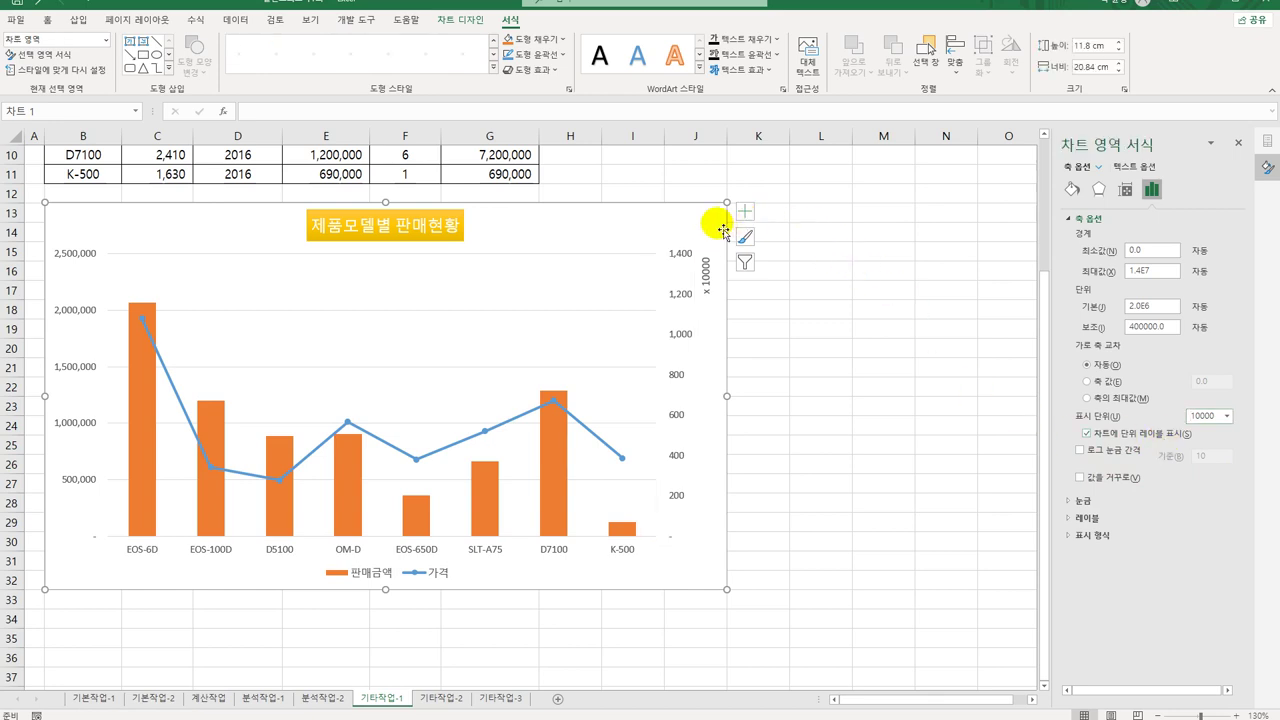
pyautogui.click(1099, 189)
pyautogui.click(1147, 219)
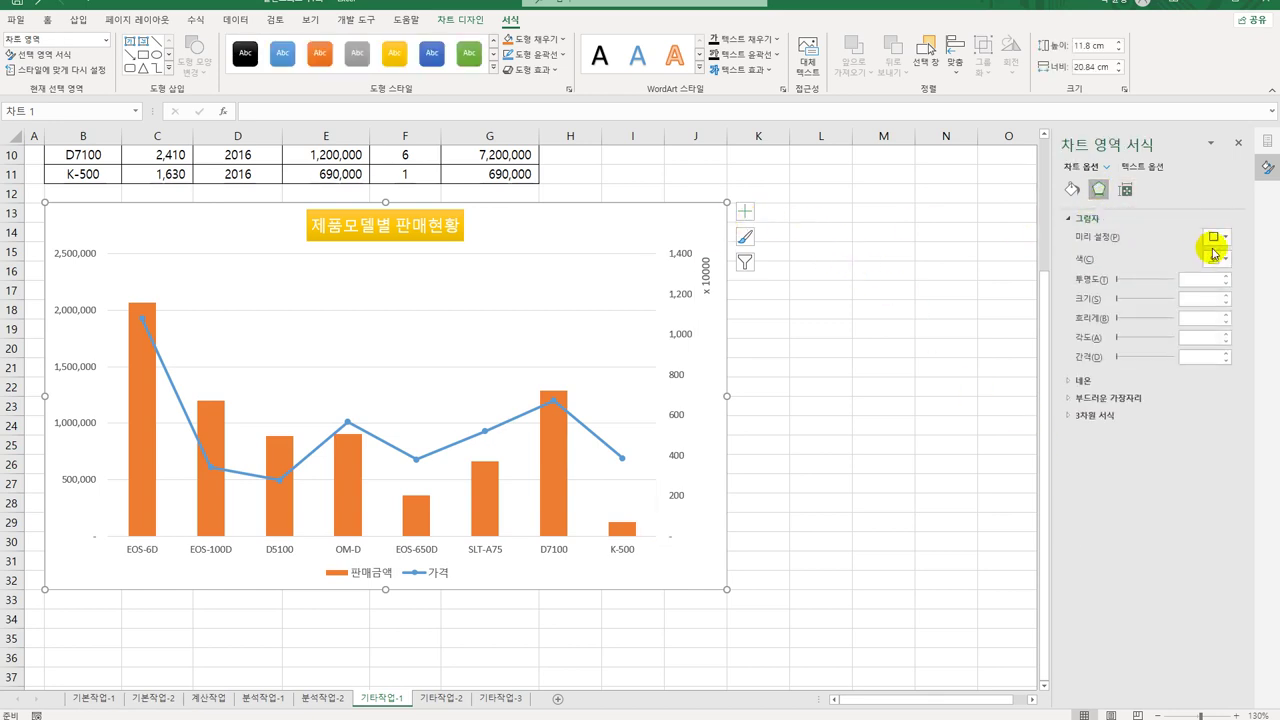
pyautogui.click(1218, 239)
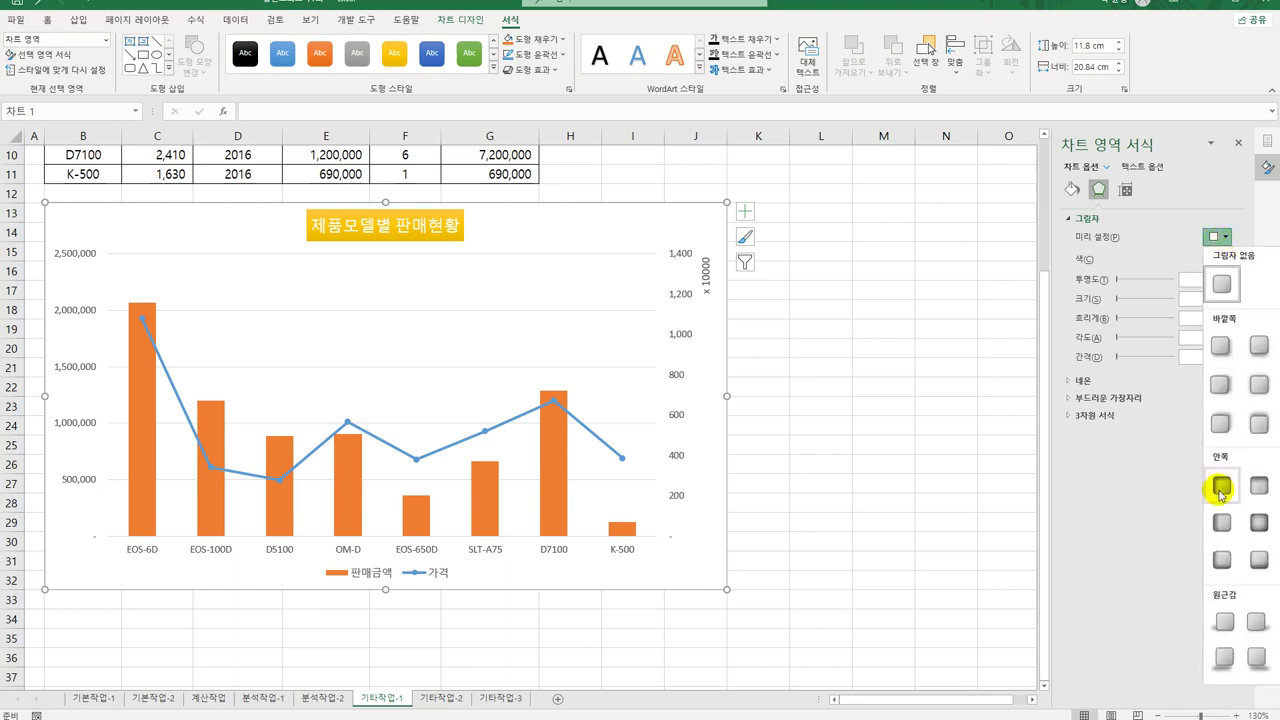
pyautogui.click(1258, 524)
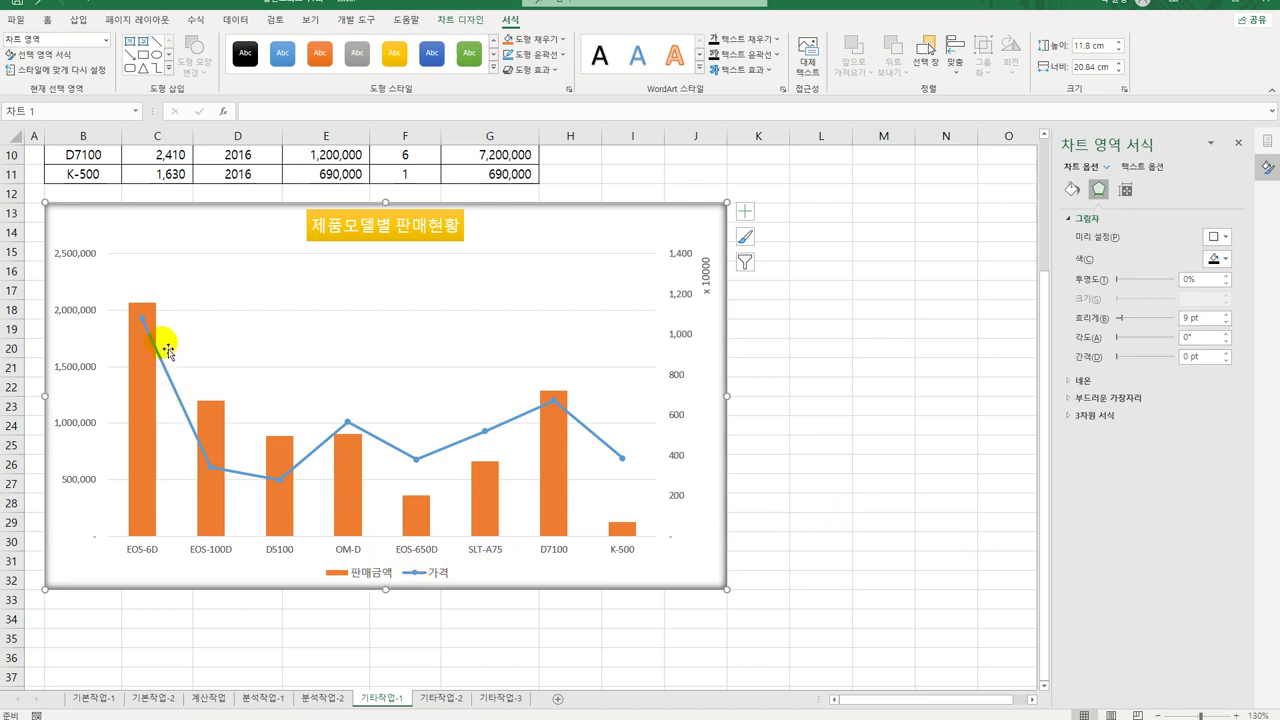
# Add a data label above (위쪽) only the EOS-6D point of the 가격 line series
pyautogui.click(146, 322)
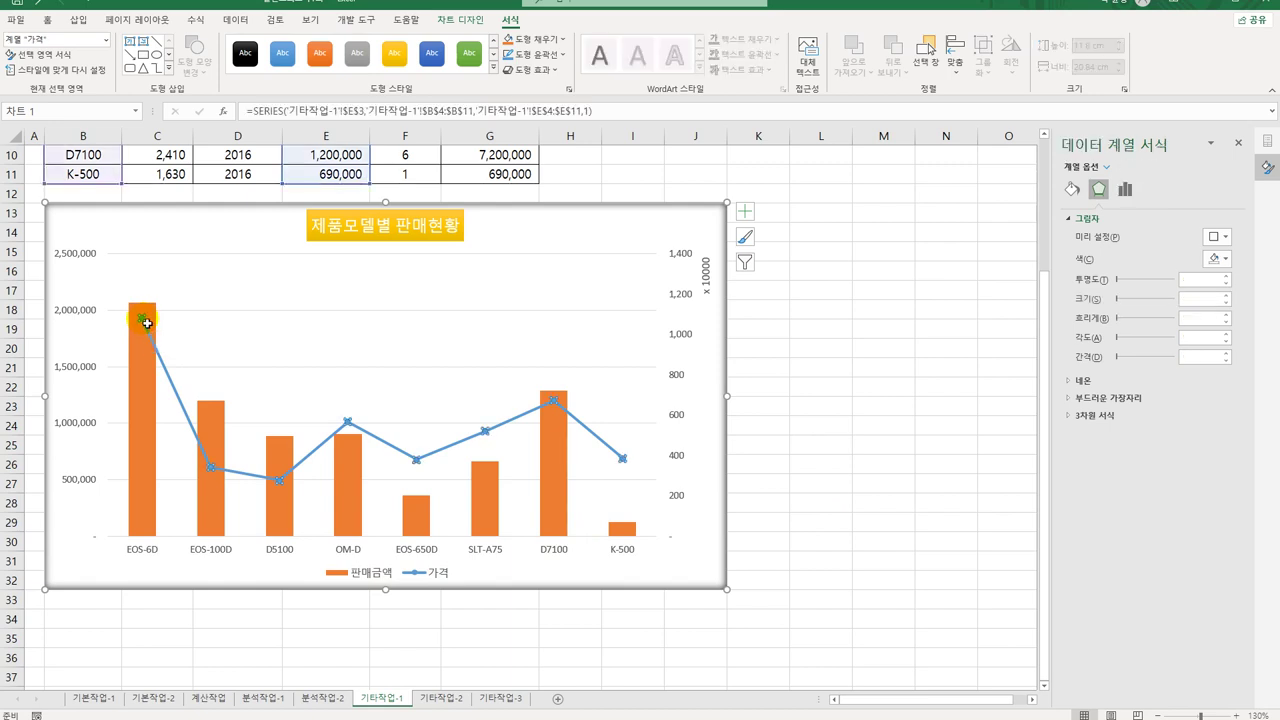
pyautogui.click(146, 322)
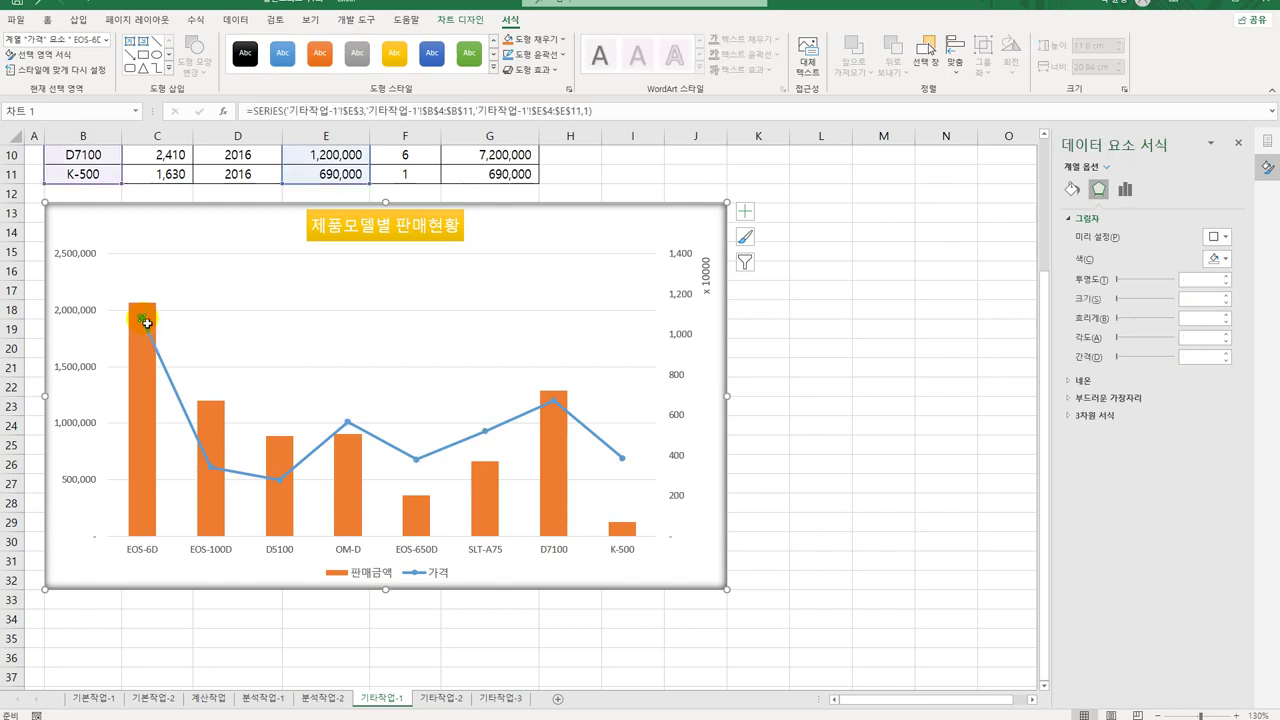
pyautogui.click(746, 213)
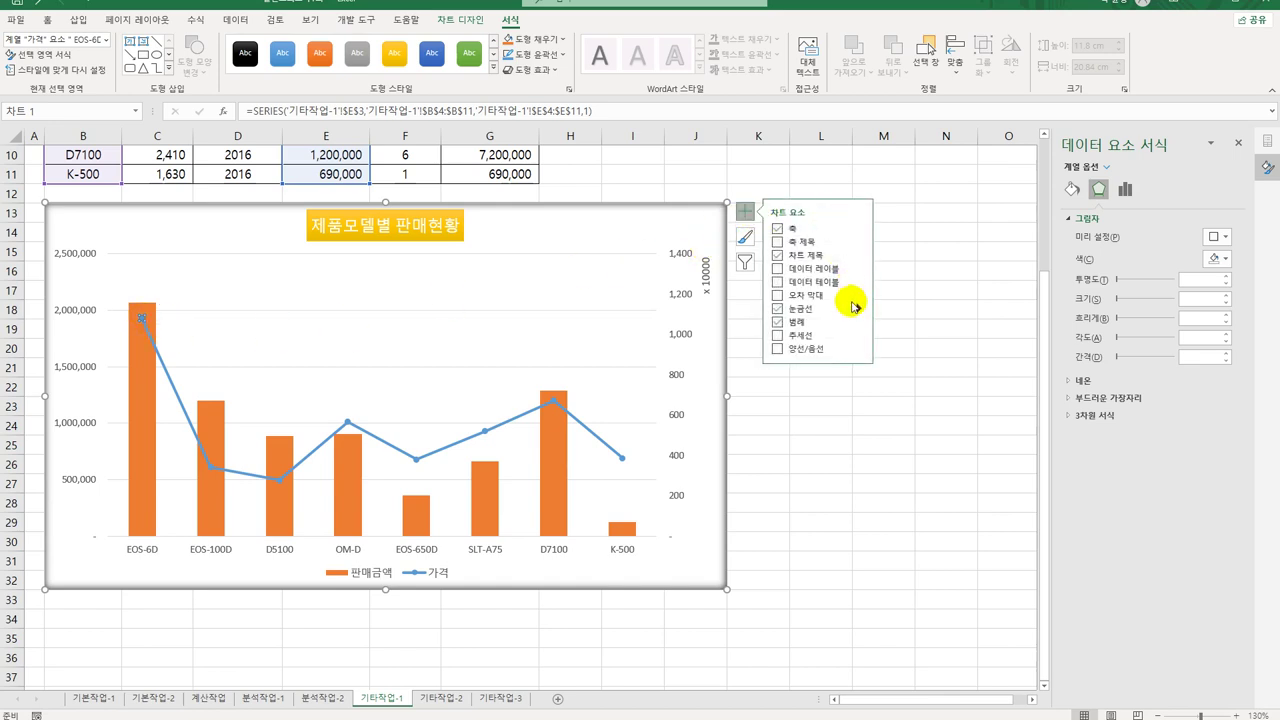
pyautogui.click(861, 272)
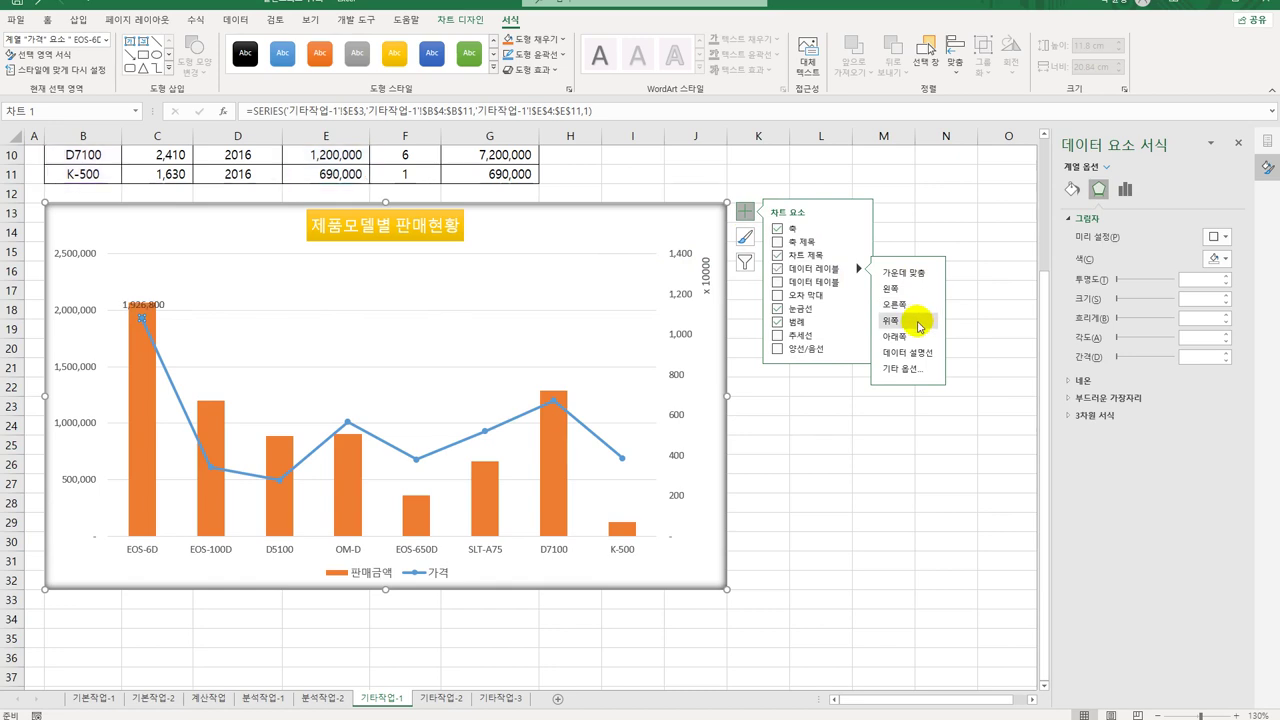
pyautogui.click(823, 517)
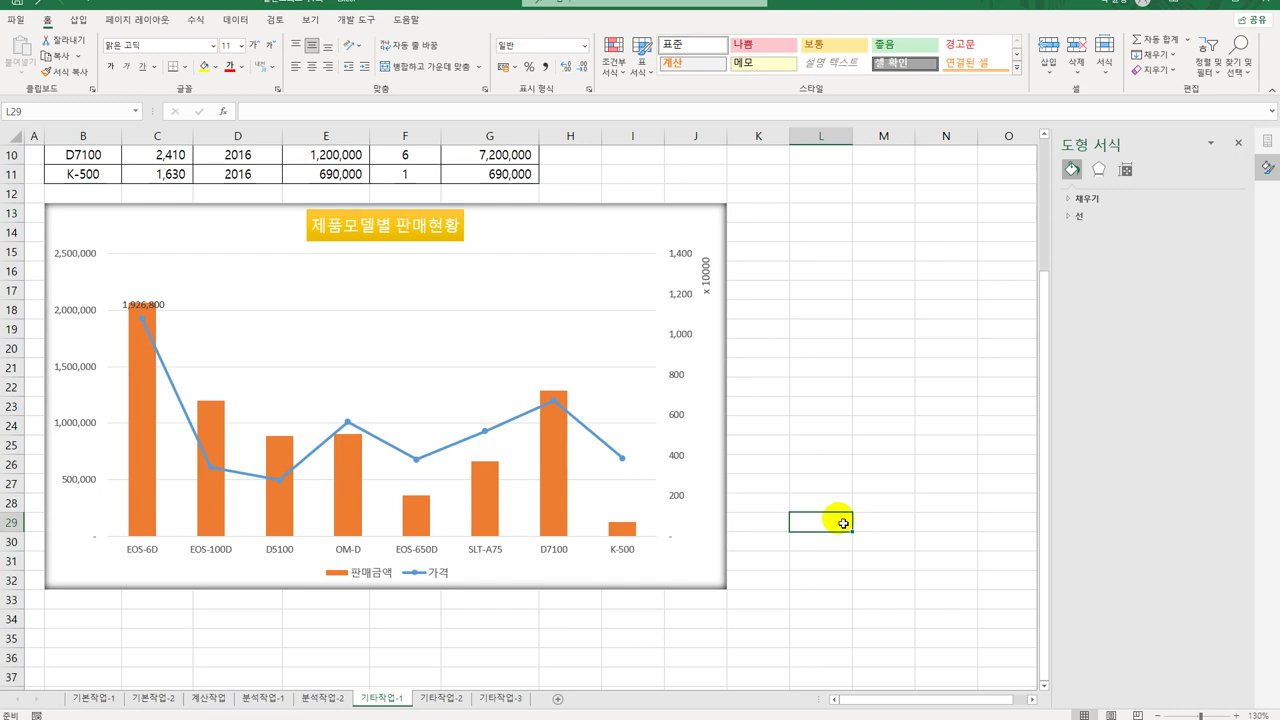
# Switch to sheet 기타작업-2 and close the shape formatting pane
pyautogui.click(440, 698)
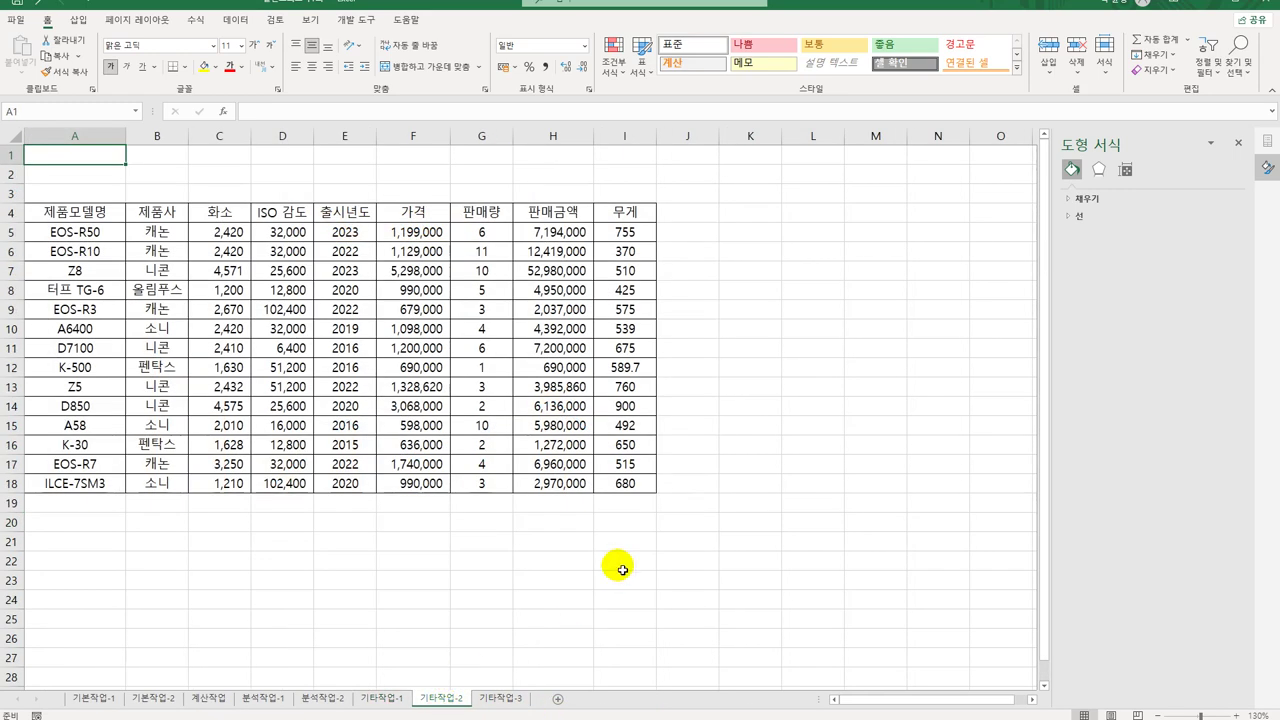
pyautogui.click(810, 277)
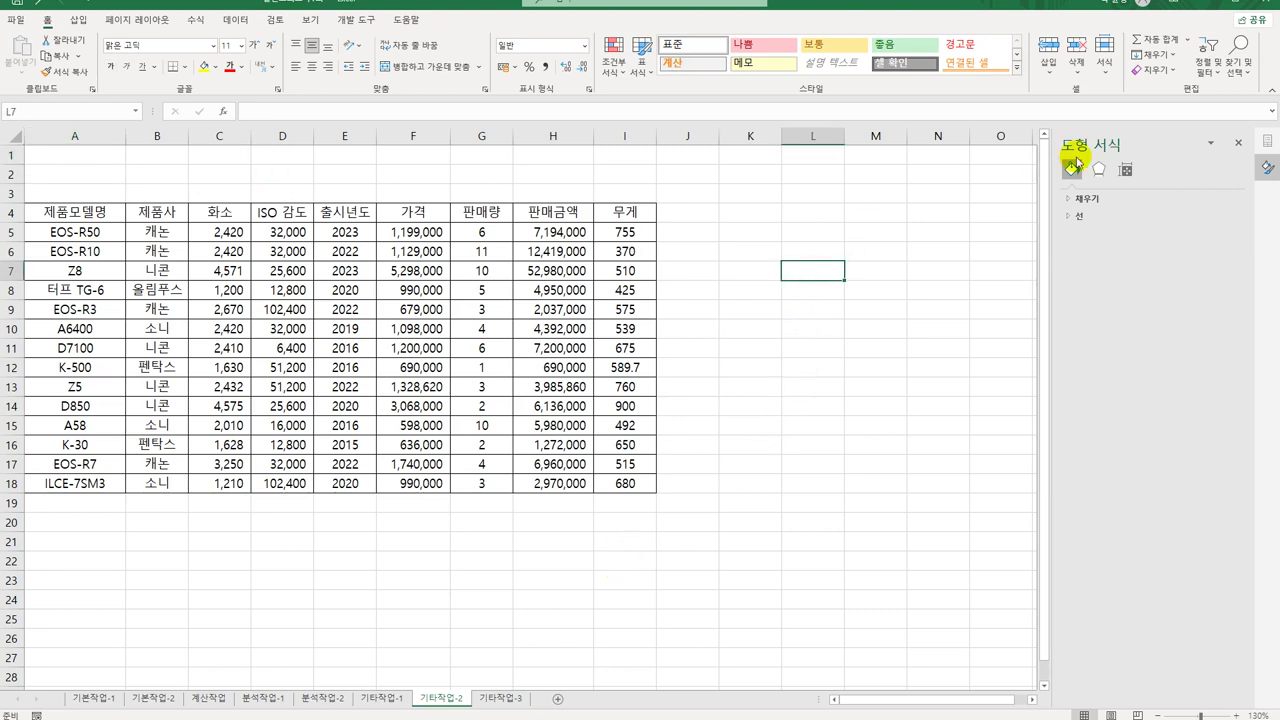
pyautogui.click(1238, 143)
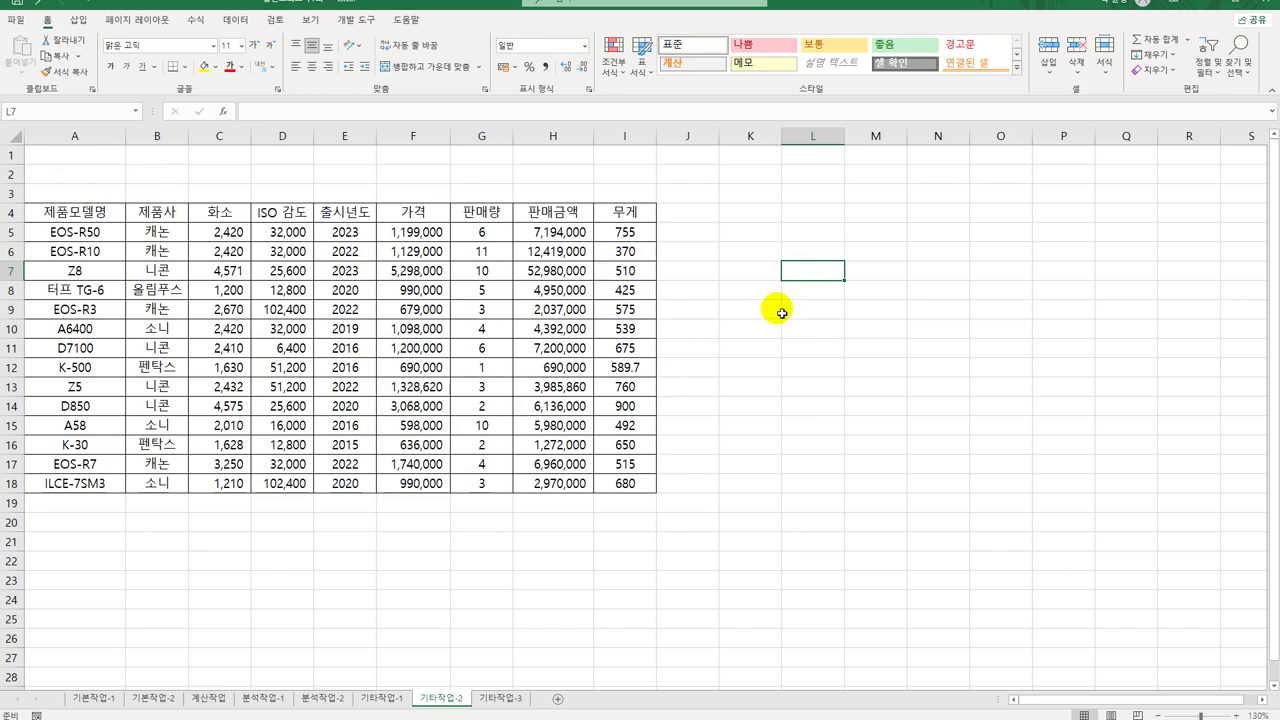
# Start recording a macro named 서식 in the current workbook, with an empty cell outside the table selected
pyautogui.click(810, 259)
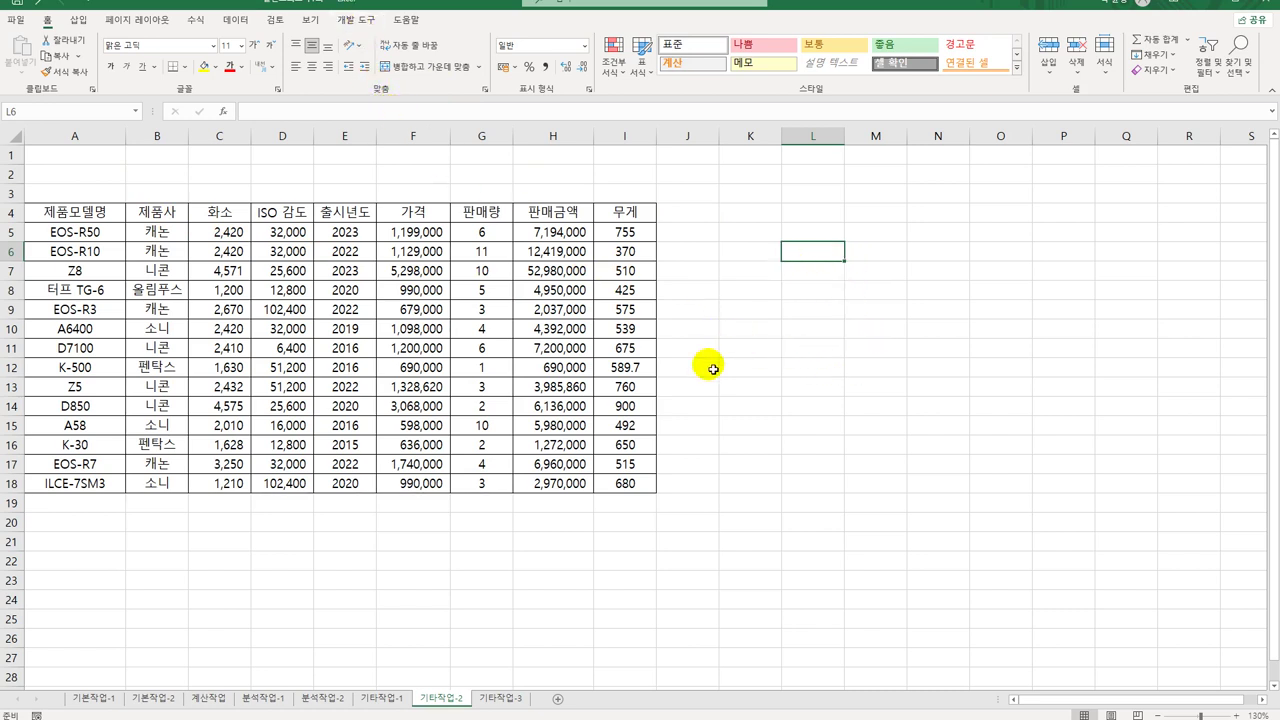
pyautogui.click(325, 317)
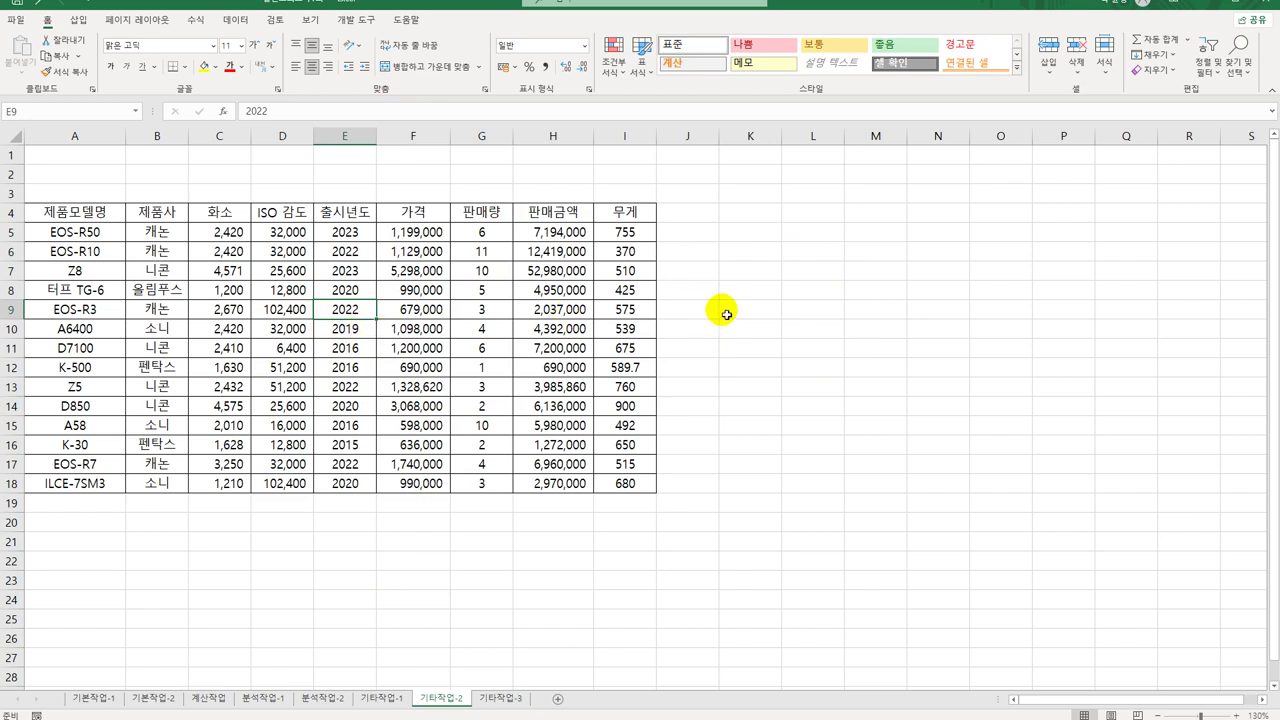
pyautogui.click(878, 288)
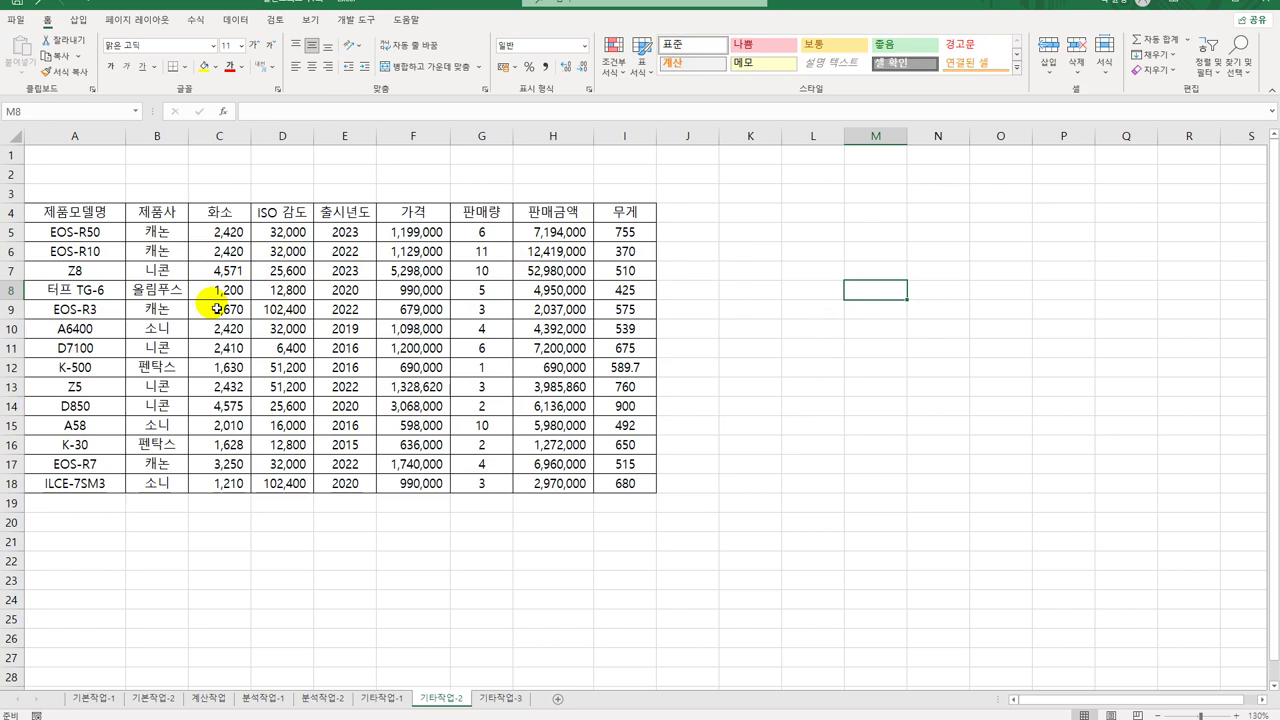
pyautogui.click(354, 19)
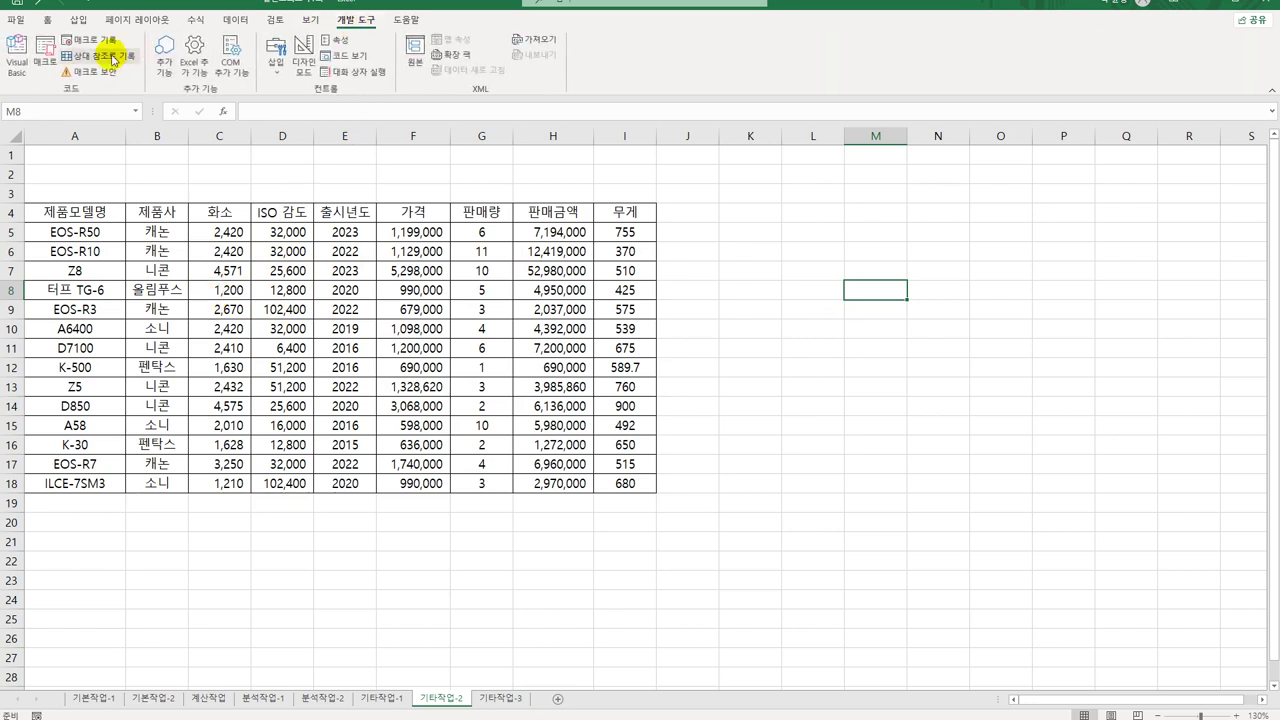
pyautogui.click(88, 39)
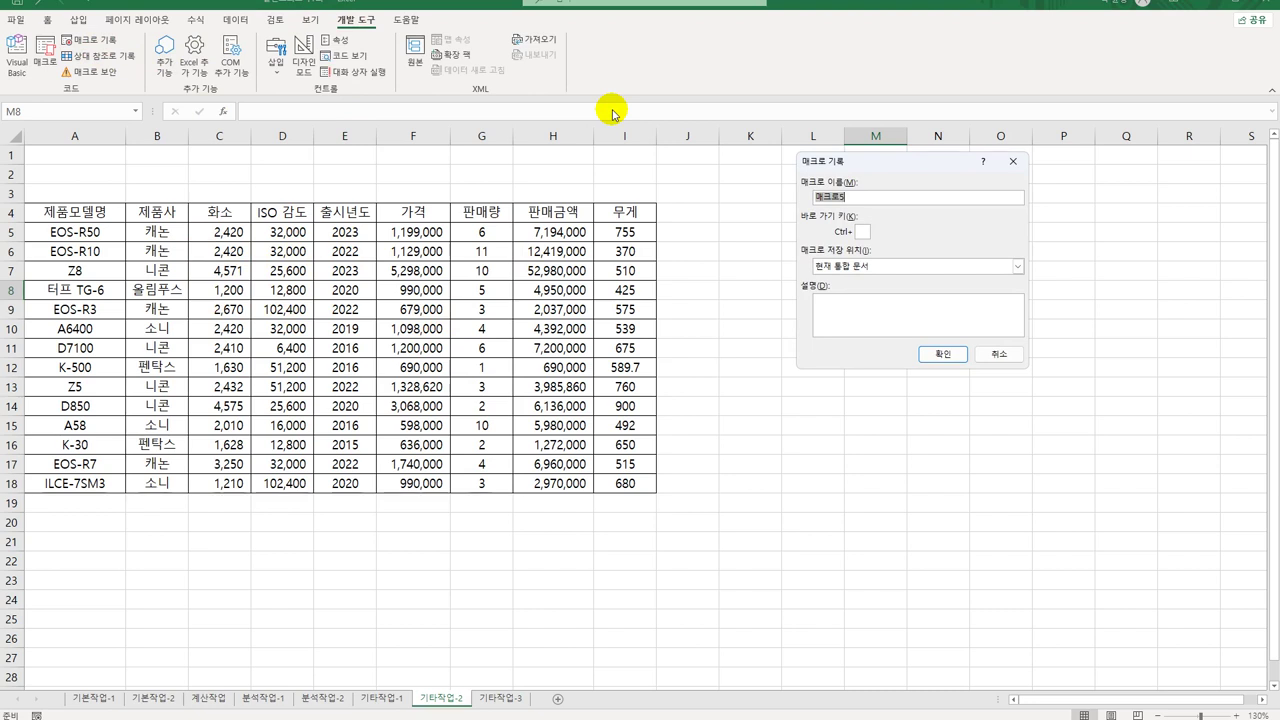
pyautogui.write('서식')
pyautogui.click(943, 354)
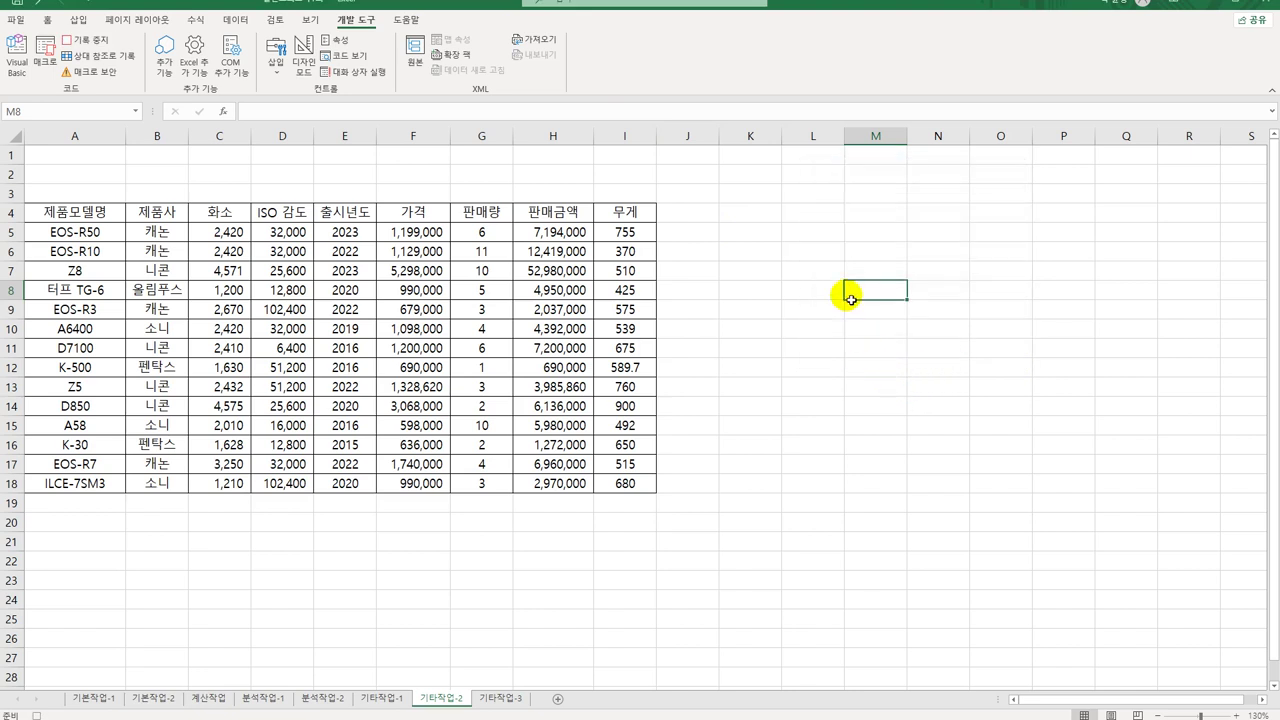
# Open the cell format settings for the 무게 values in I5:I18 and choose the custom (사용자 지정) number category
pyautogui.click(625, 236)
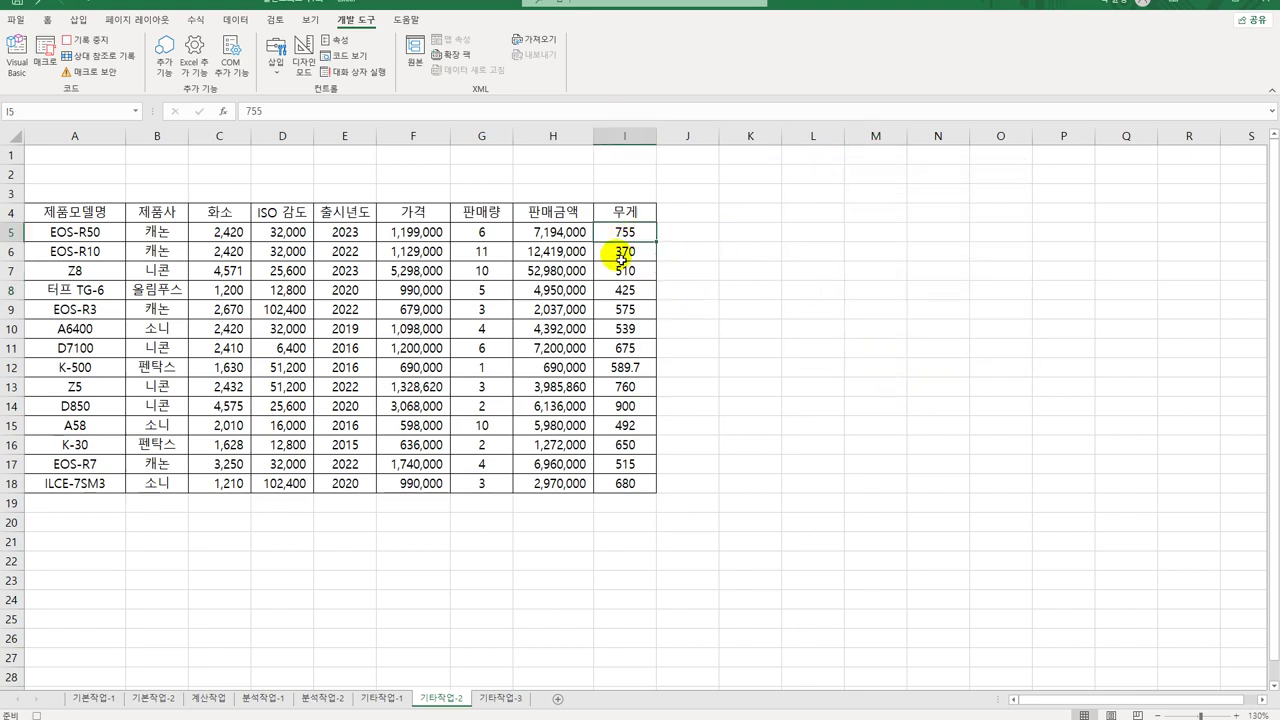
pyautogui.moveTo(620, 258); pyautogui.dragTo(610, 489)
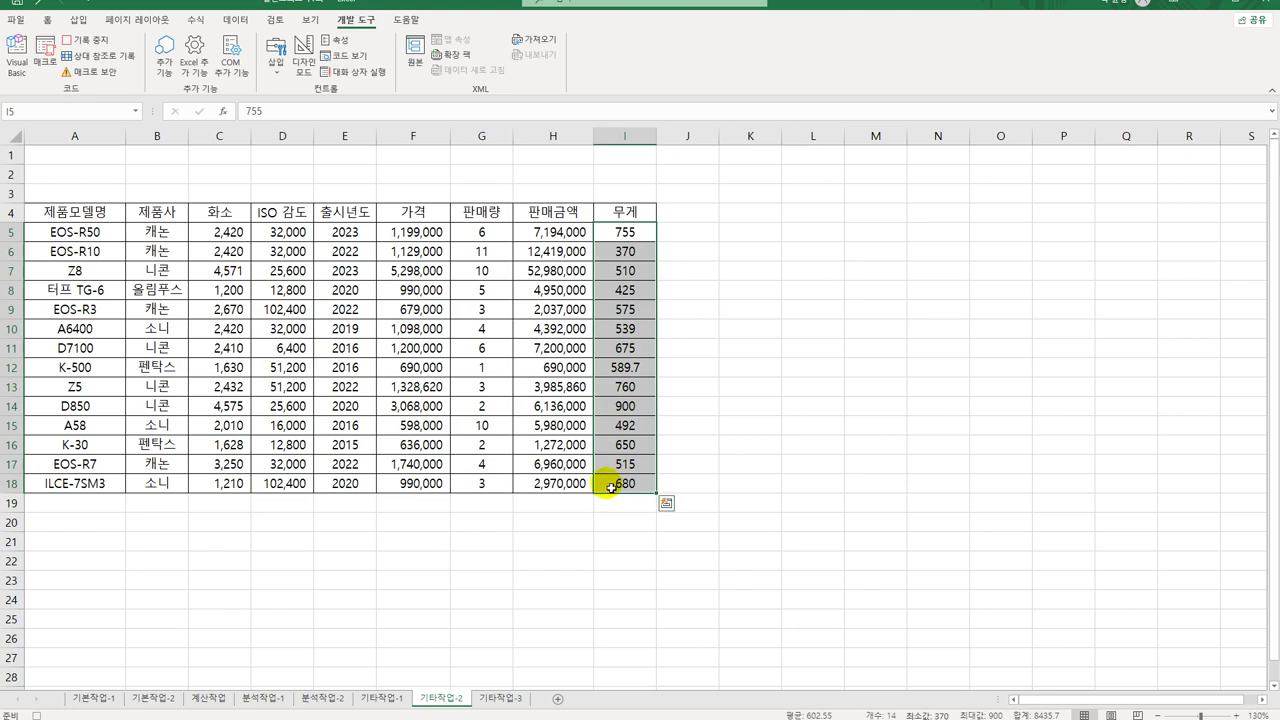
pyautogui.rightClick(632, 338)
pyautogui.click(631, 591)
pyautogui.moveTo(1010, 421); pyautogui.dragTo(894, 176)
pyautogui.click(799, 336)
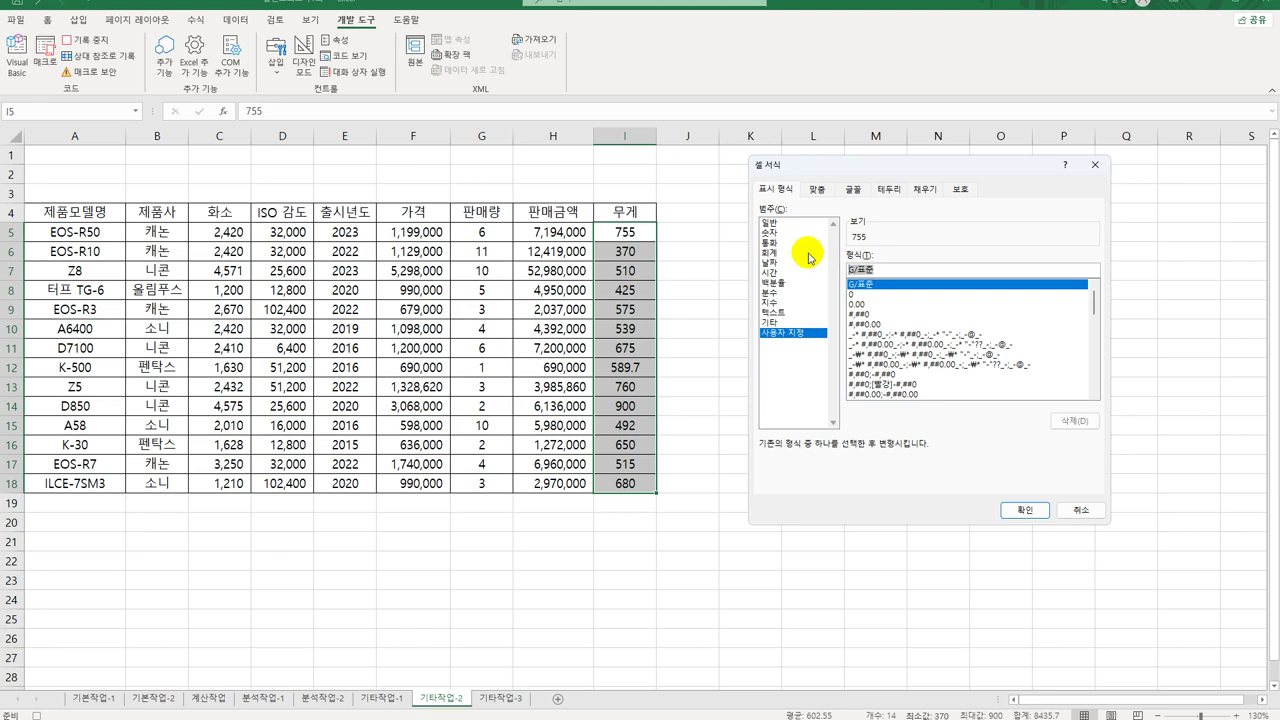
# Apply the custom format [빨강][>=600]#;[파랑][<=500]#;[검정]# to I5:I18 and stop recording the macro
pyautogui.press('BackSpace')
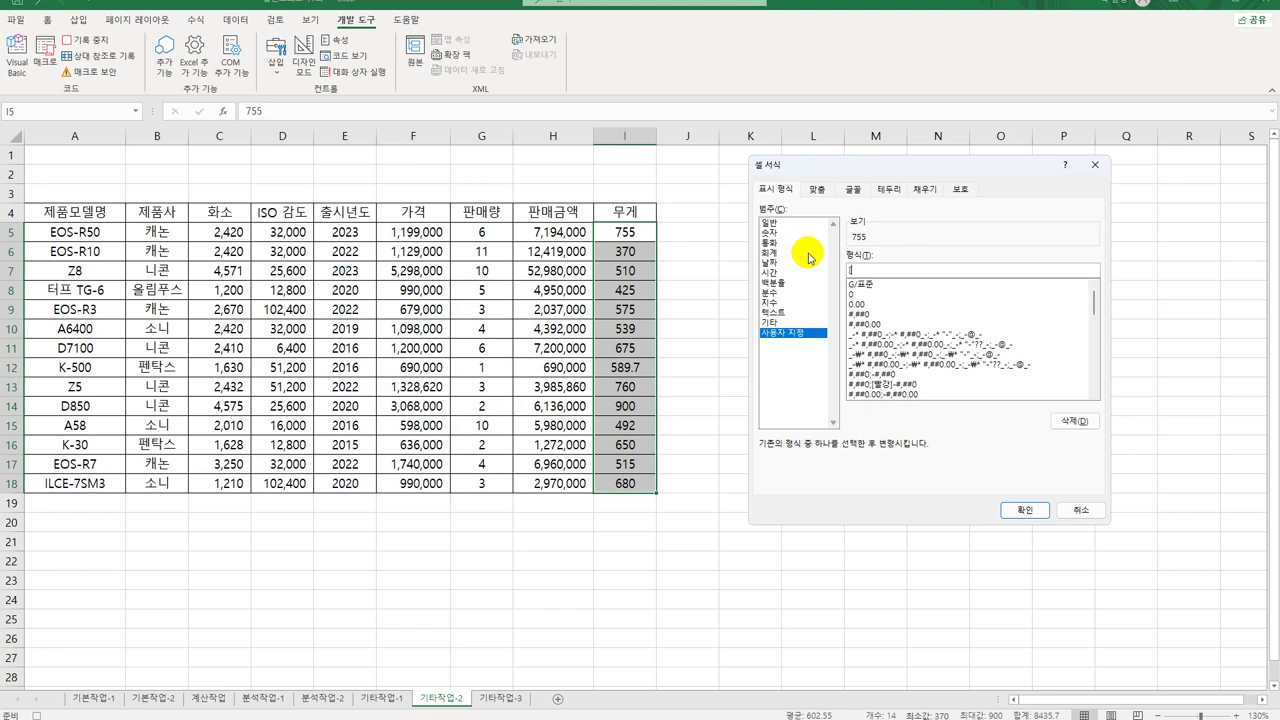
pyautogui.write('[빨강][>=600]')
pyautogui.write('0')
pyautogui.press('BackSpace')
pyautogui.write('#;')
pyautogui.write(';[파랑][<=500')
pyautogui.write(';')
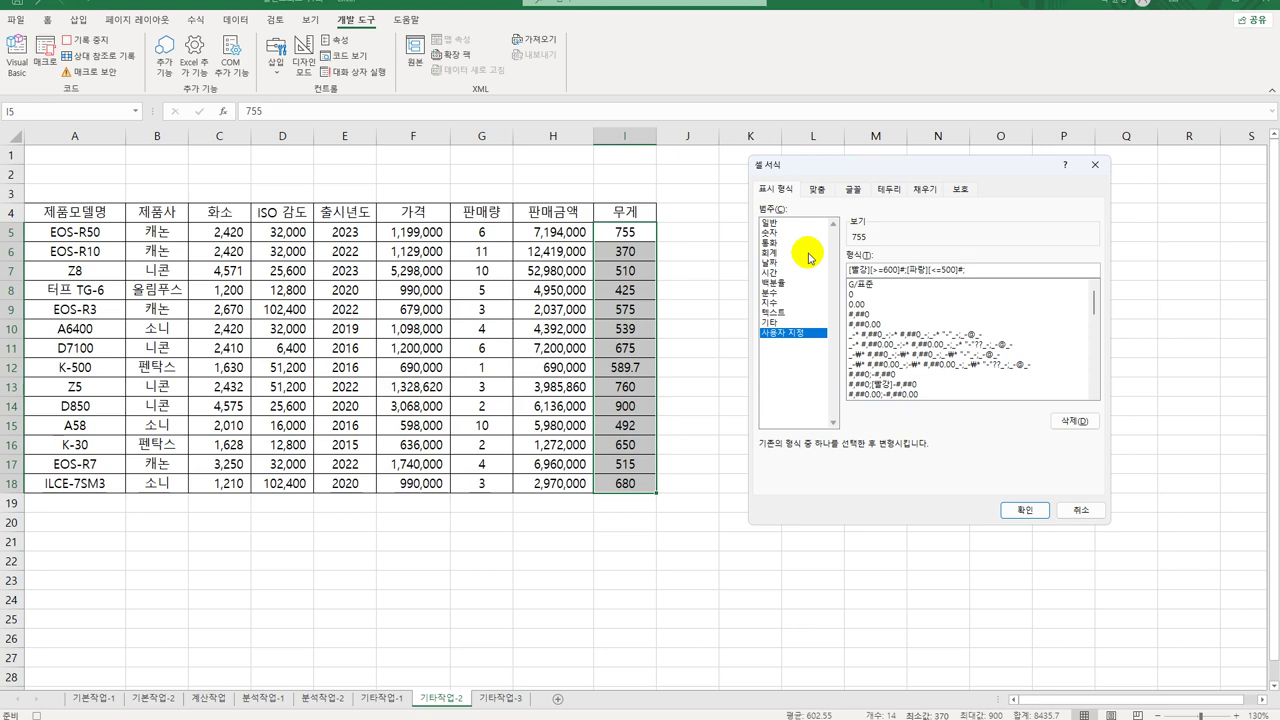
pyautogui.write('[검정]')
pyautogui.hotkey('shift', 'Left')
pyautogui.hotkey('shift', 'Left')
pyautogui.hotkey('shift', 'Left')
pyautogui.write('#')
pyautogui.click(1025, 510)
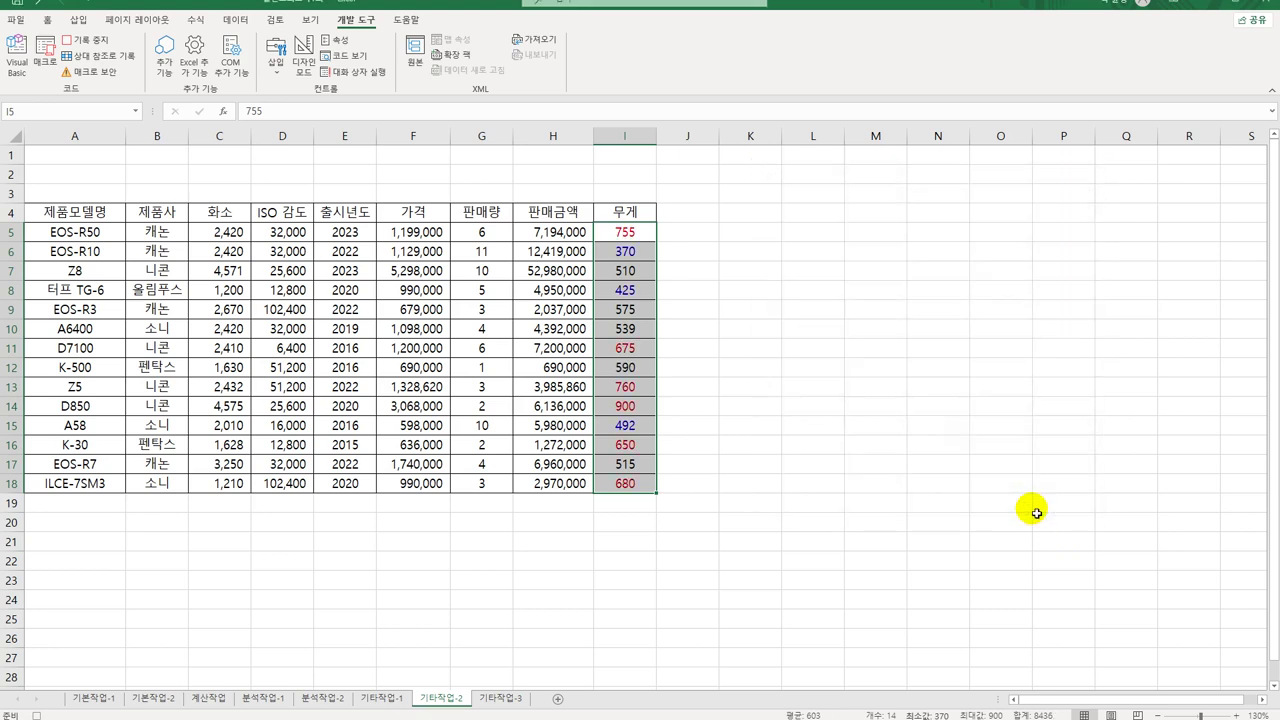
pyautogui.click(648, 488)
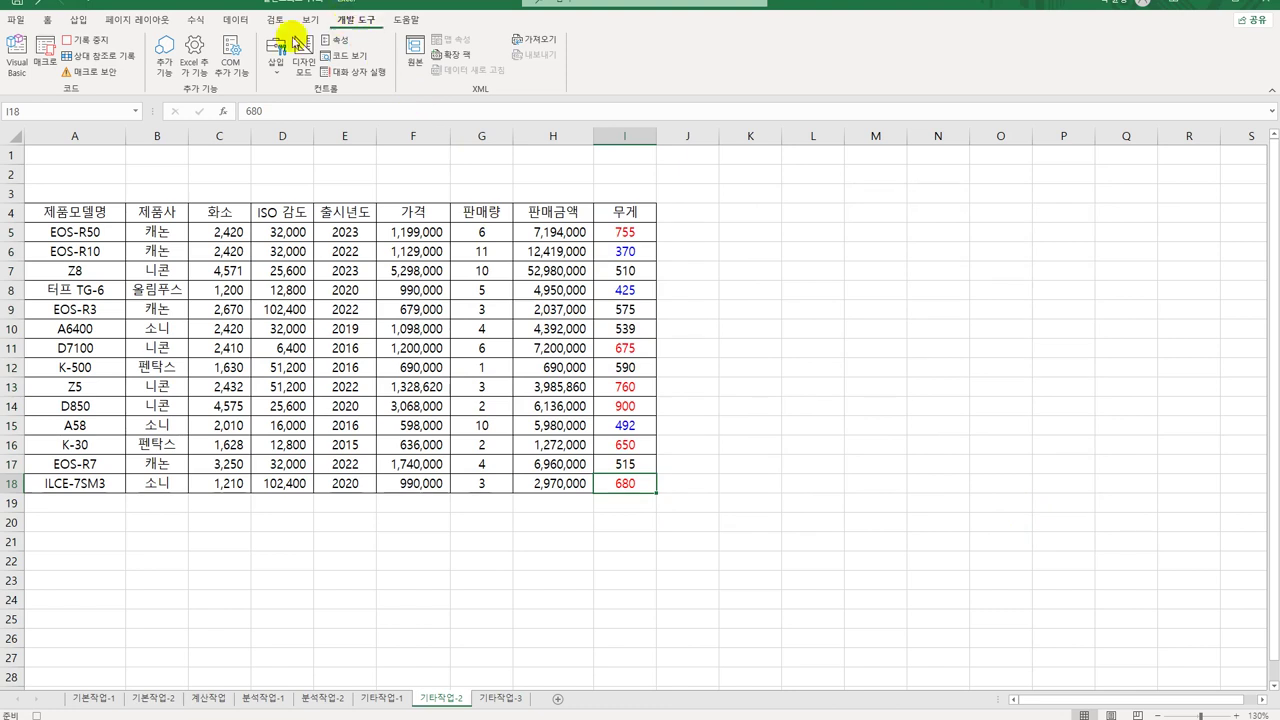
pyautogui.click(106, 40)
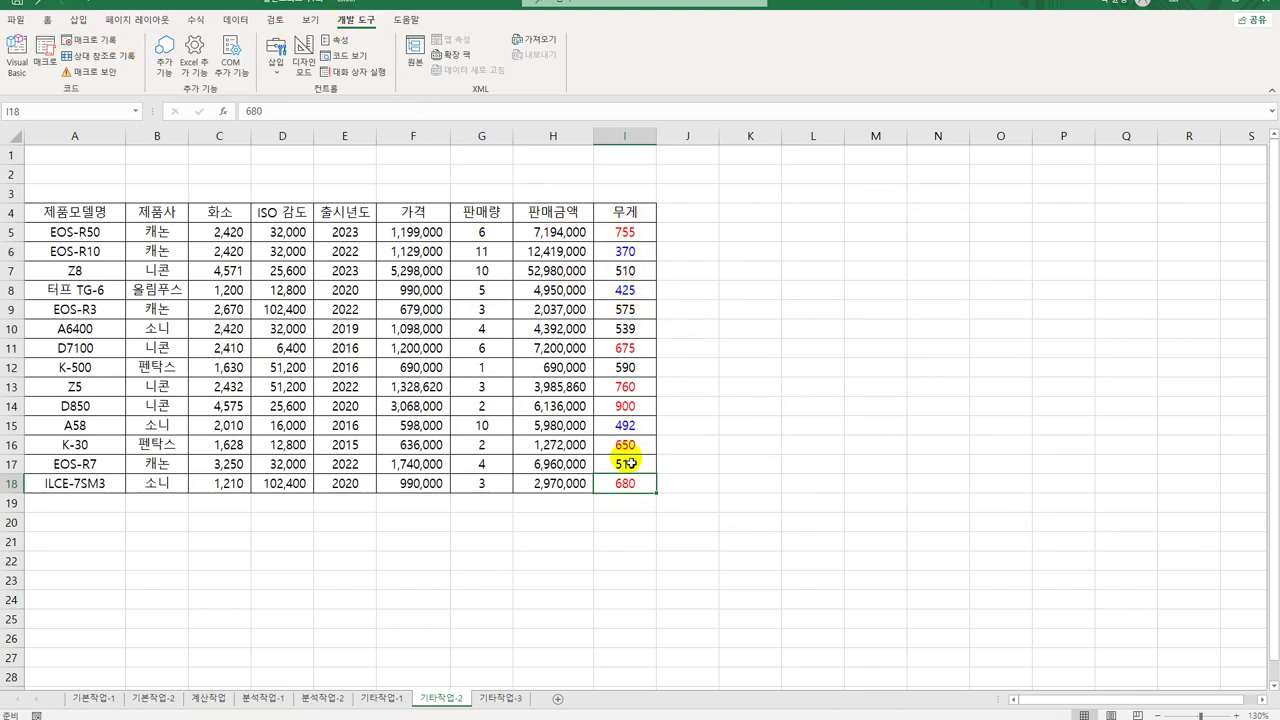
# Insert a form-control button labelled 서식 over cells B1:D2 and assign it the 서식 macro
pyautogui.click(276, 66)
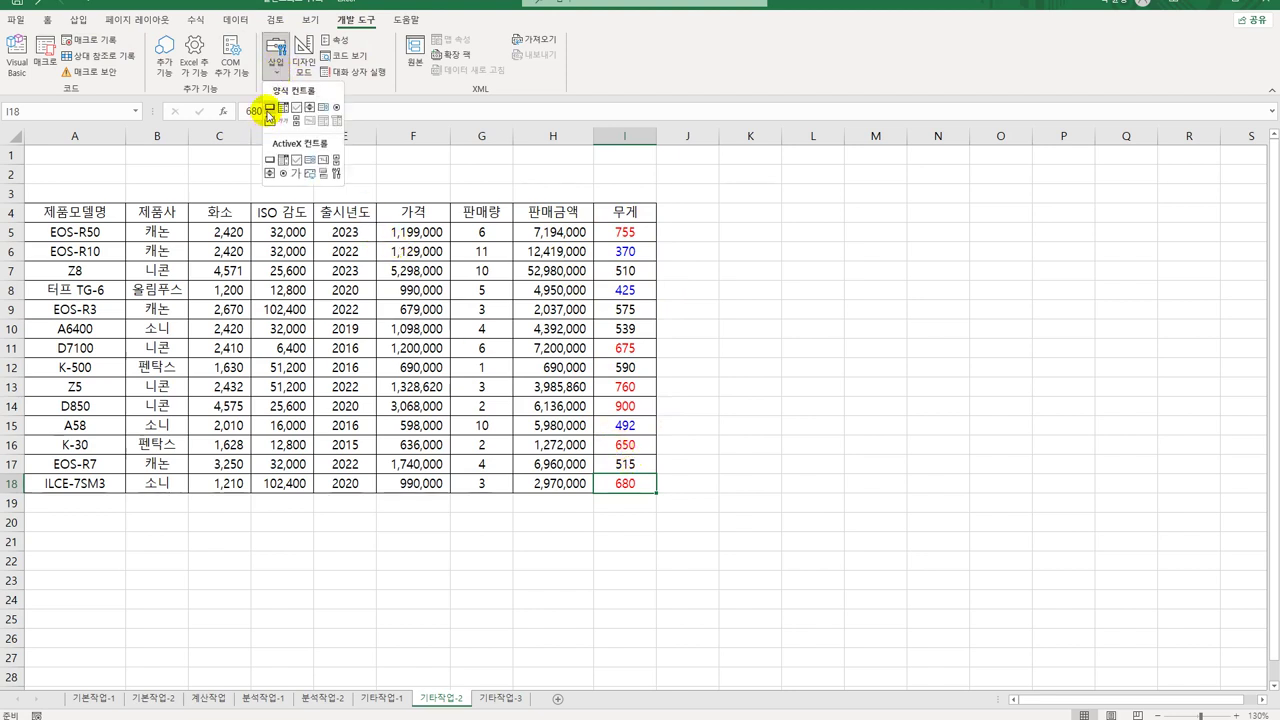
pyautogui.click(269, 107)
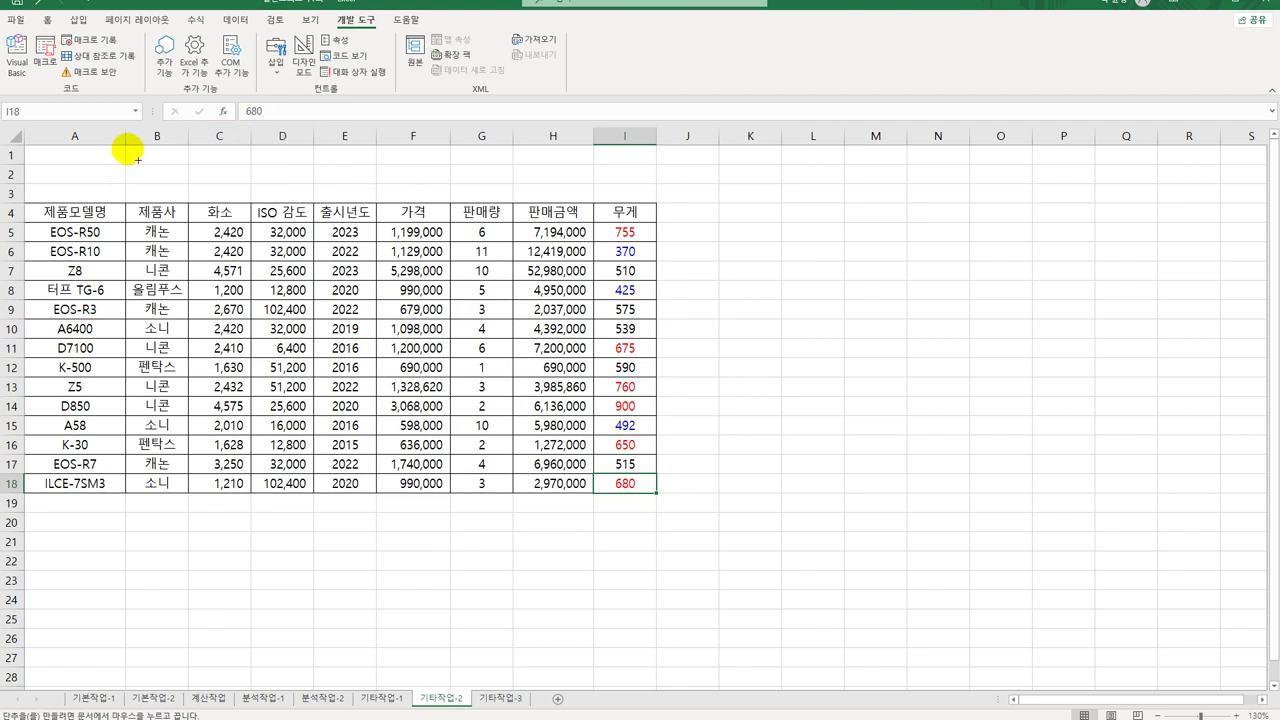
pyautogui.moveTo(124, 147); pyautogui.dragTo(300, 184)
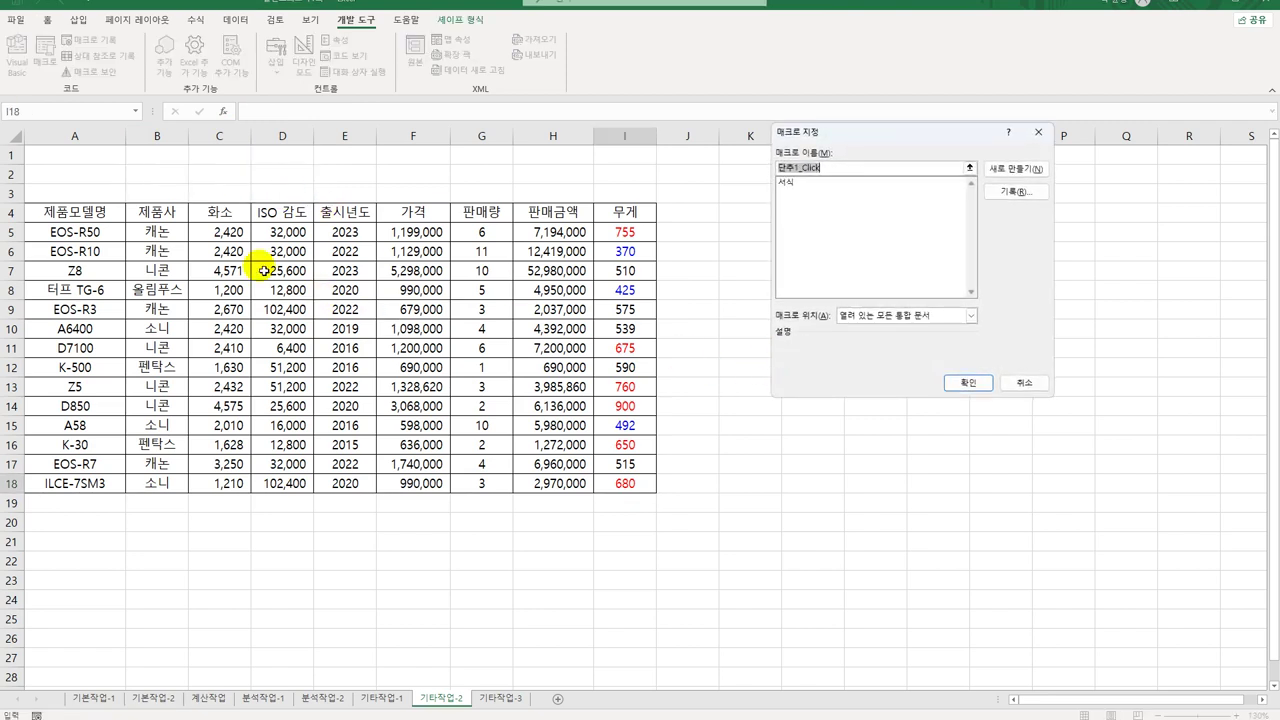
pyautogui.moveTo(858, 135); pyautogui.dragTo(806, 185)
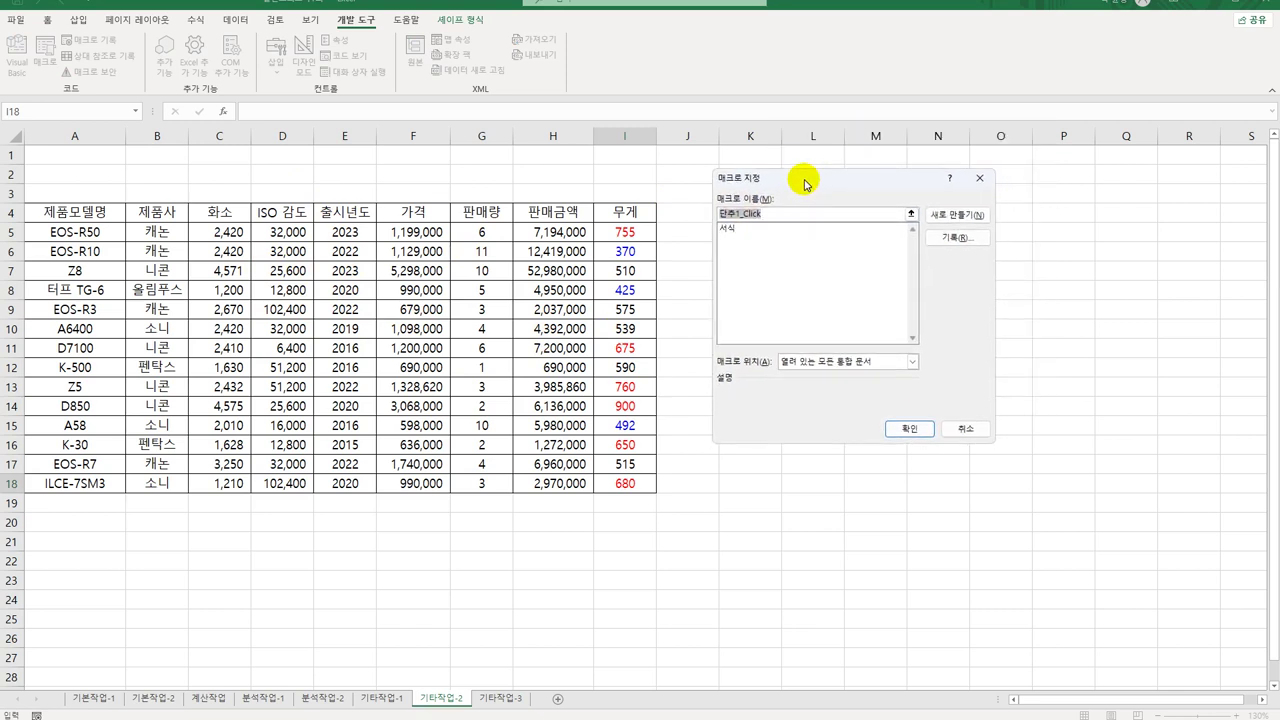
pyautogui.click(735, 232)
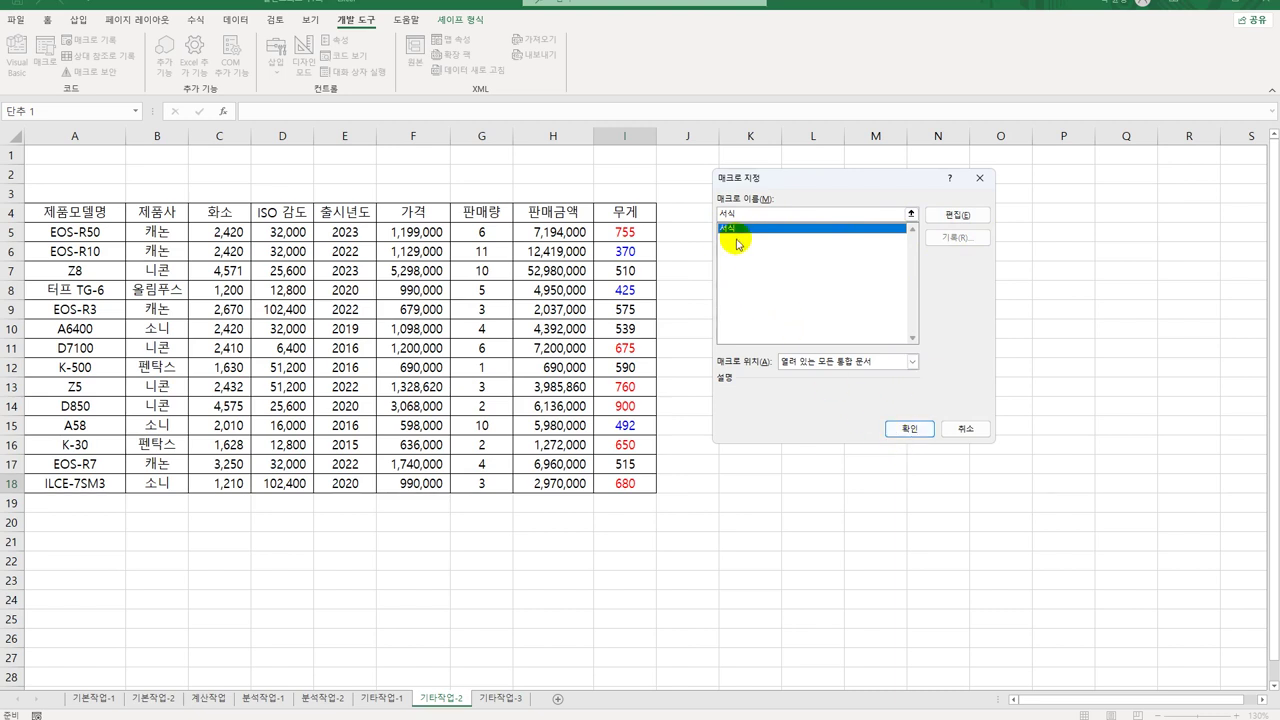
pyautogui.click(909, 428)
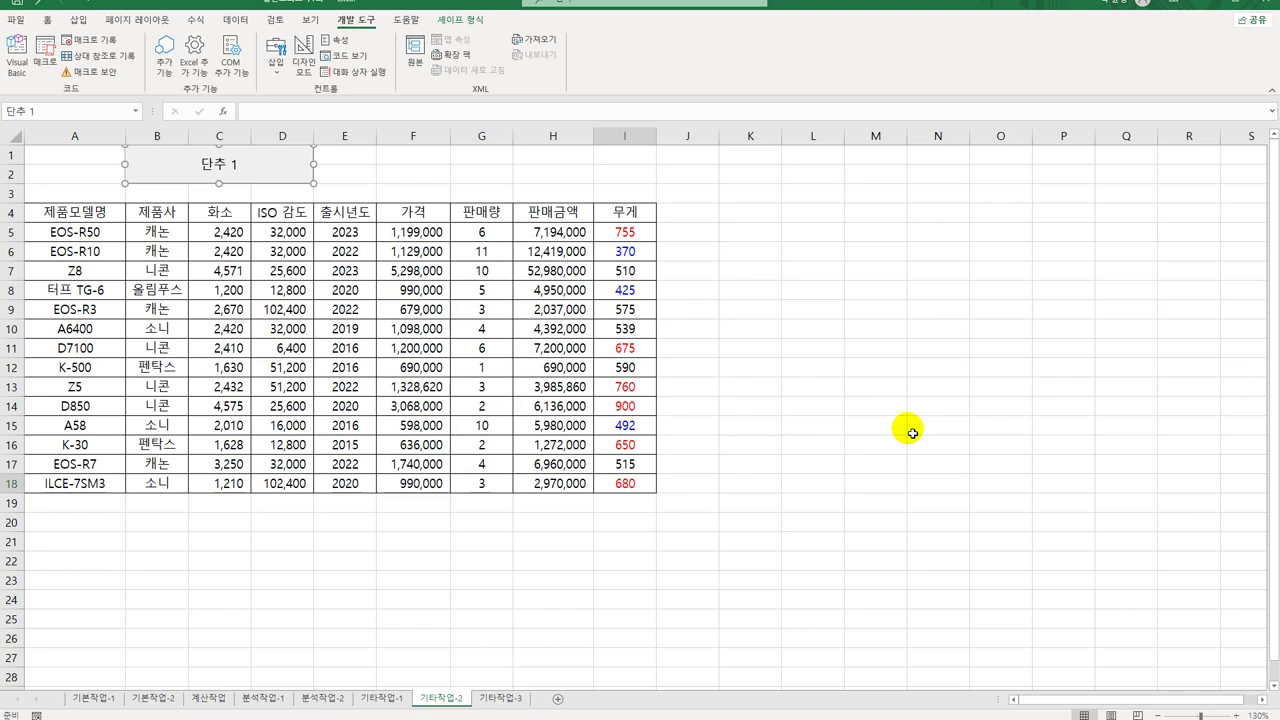
pyautogui.write('서식')
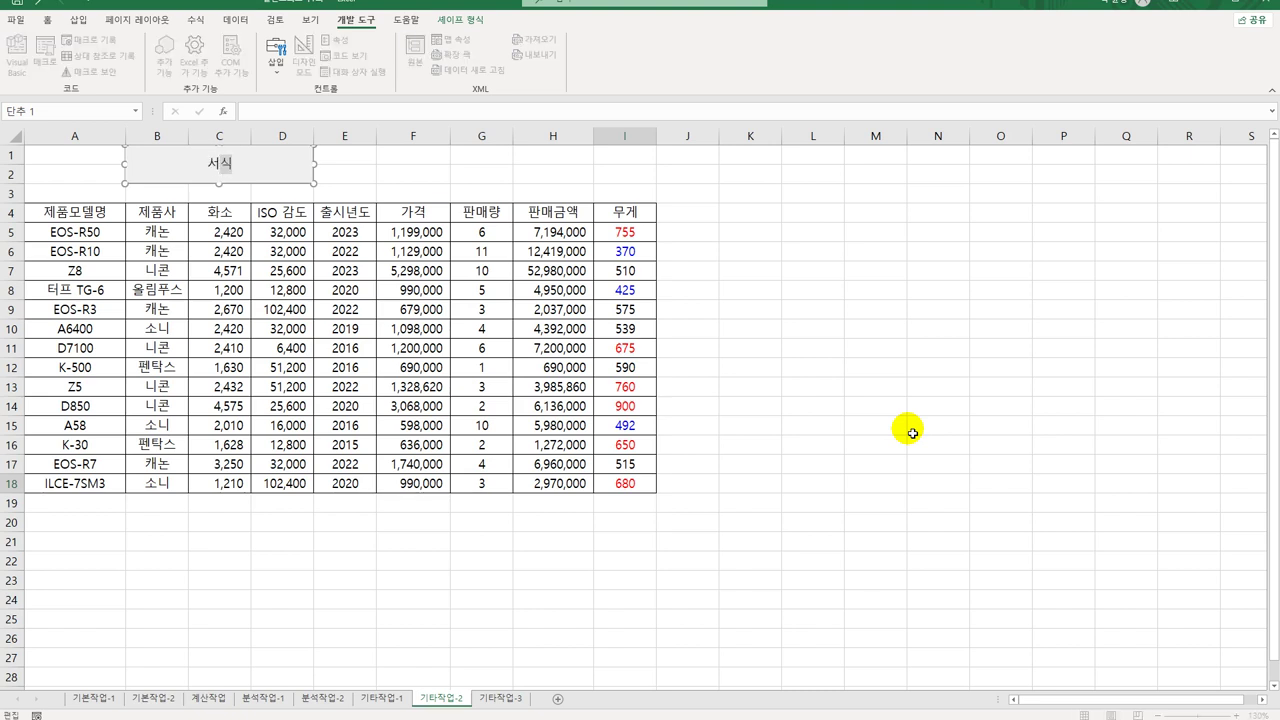
pyautogui.click(833, 505)
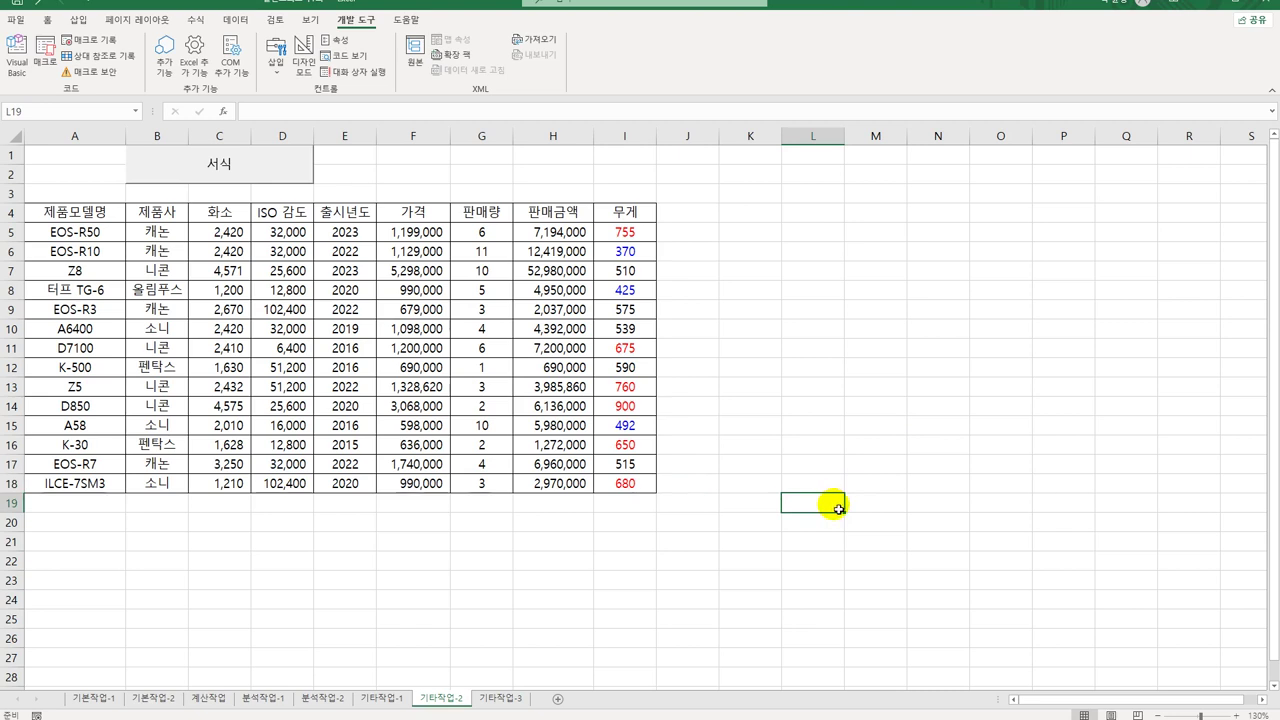
# Start recording a second macro named 그래프 in the current workbook, with an empty cell selected
pyautogui.click(814, 215)
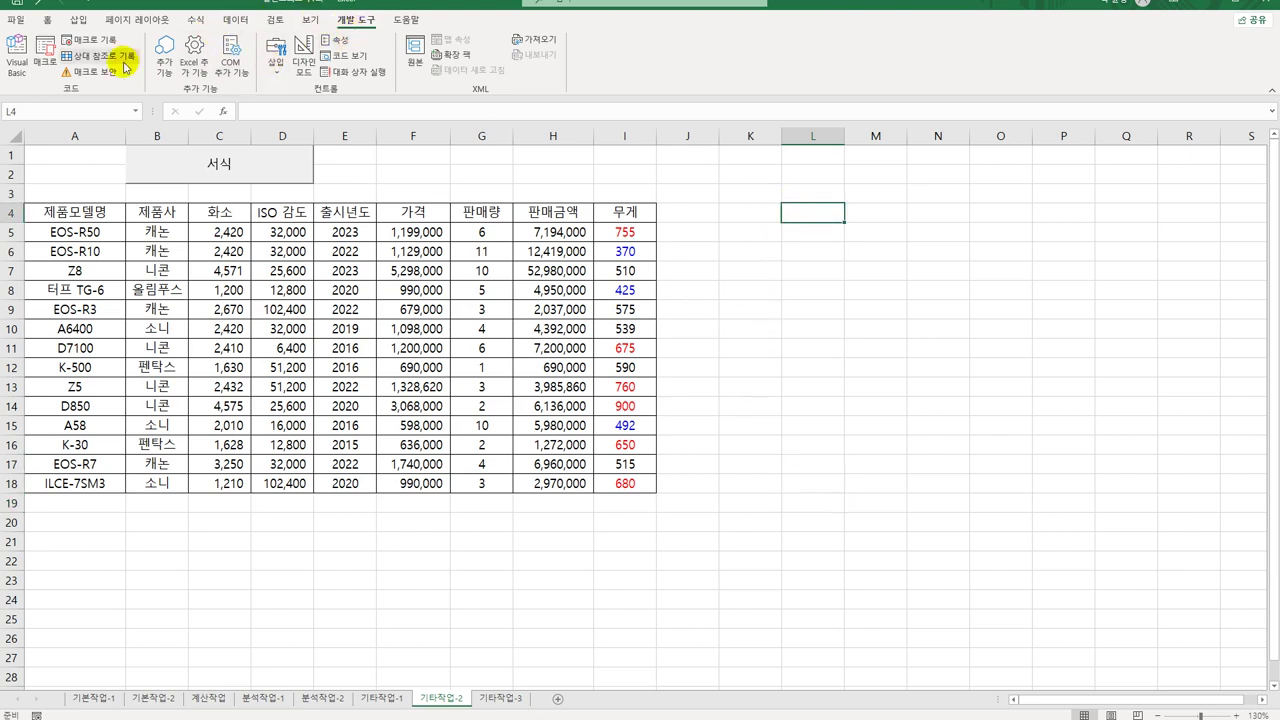
pyautogui.click(92, 45)
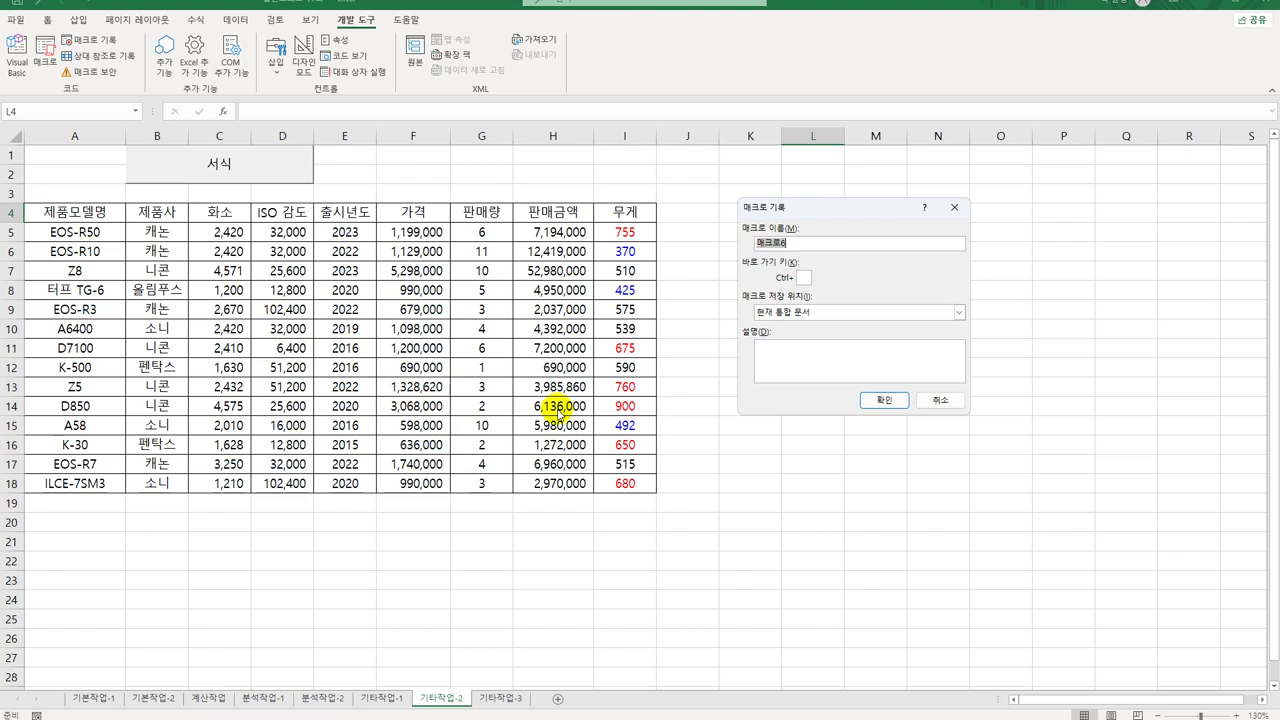
pyautogui.write('그래프')
pyautogui.click(879, 402)
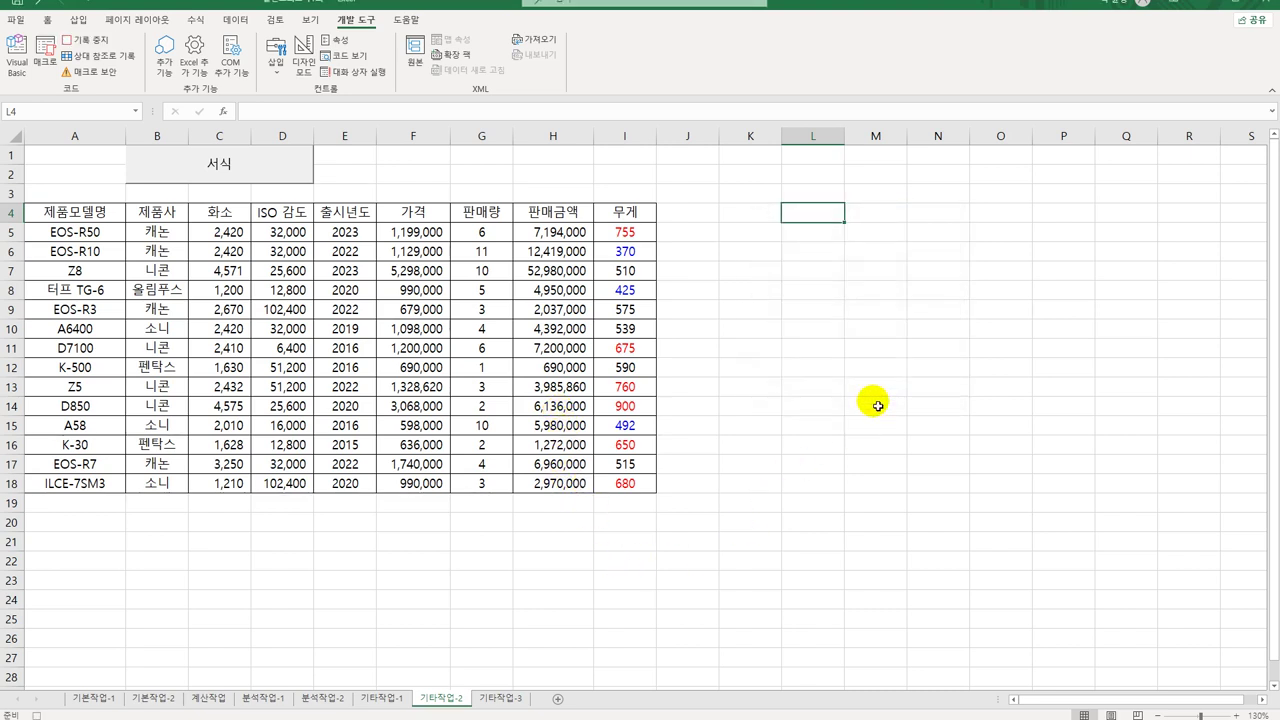
# Start a new conditional formatting rule for the 판매량 values in G5:G18 using the 데이터 막대 format style
pyautogui.moveTo(481, 232); pyautogui.dragTo(513, 483)
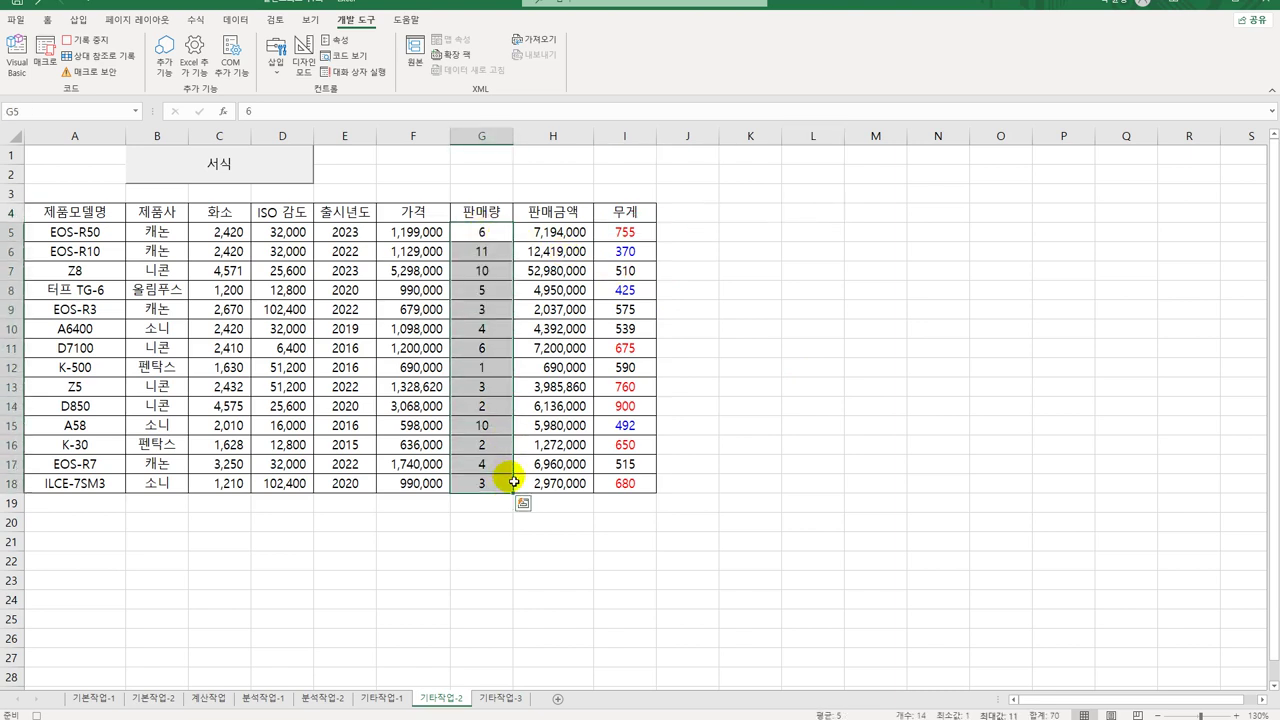
pyautogui.click(47, 19)
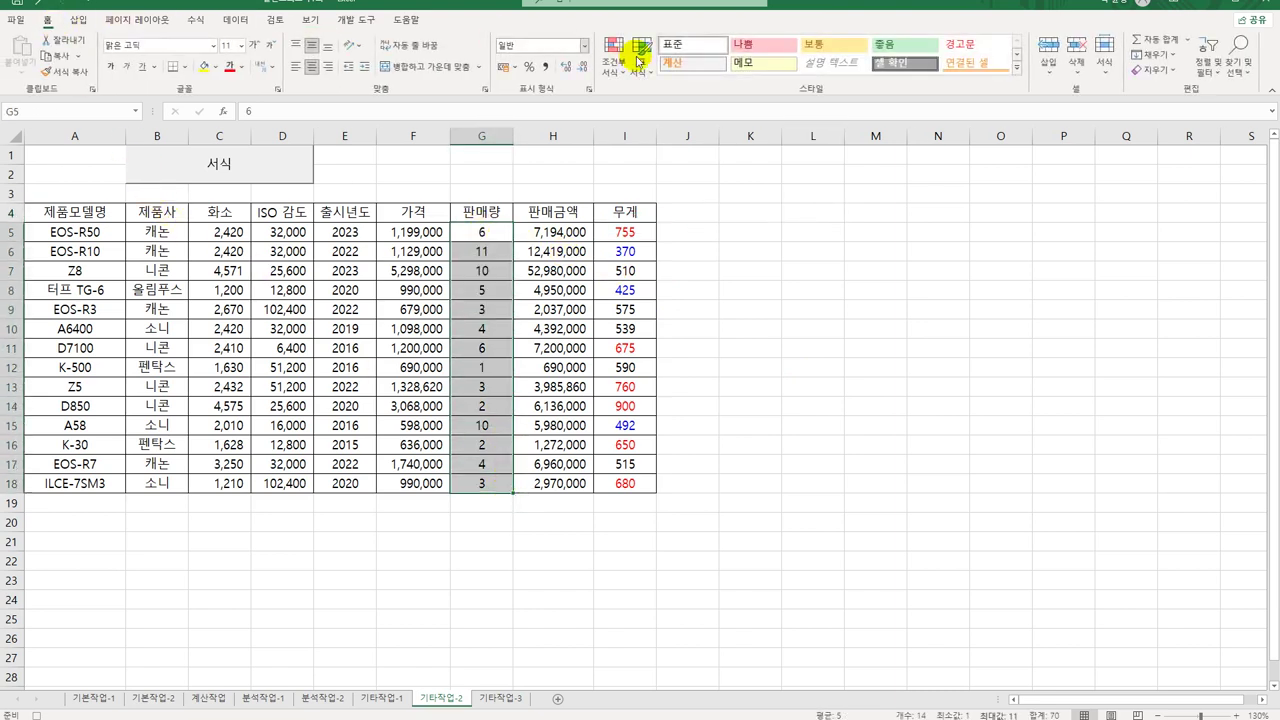
pyautogui.click(612, 64)
pyautogui.moveTo(637, 209)
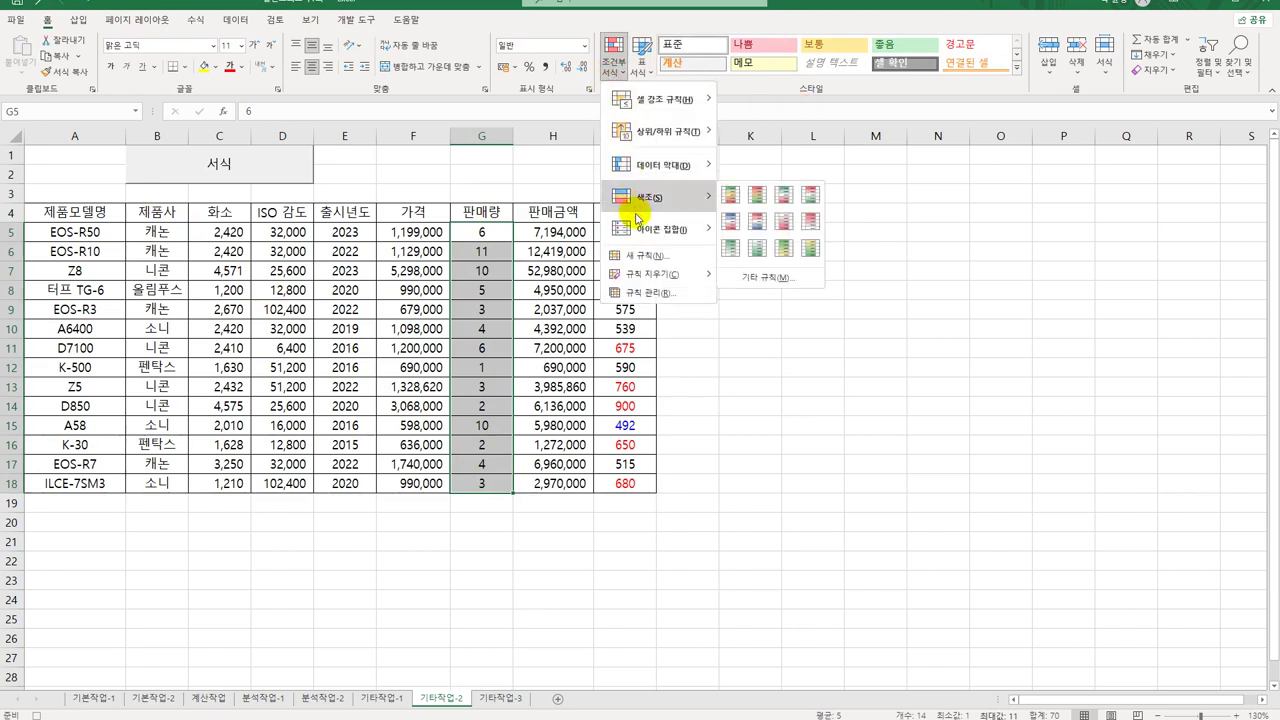
pyautogui.click(683, 262)
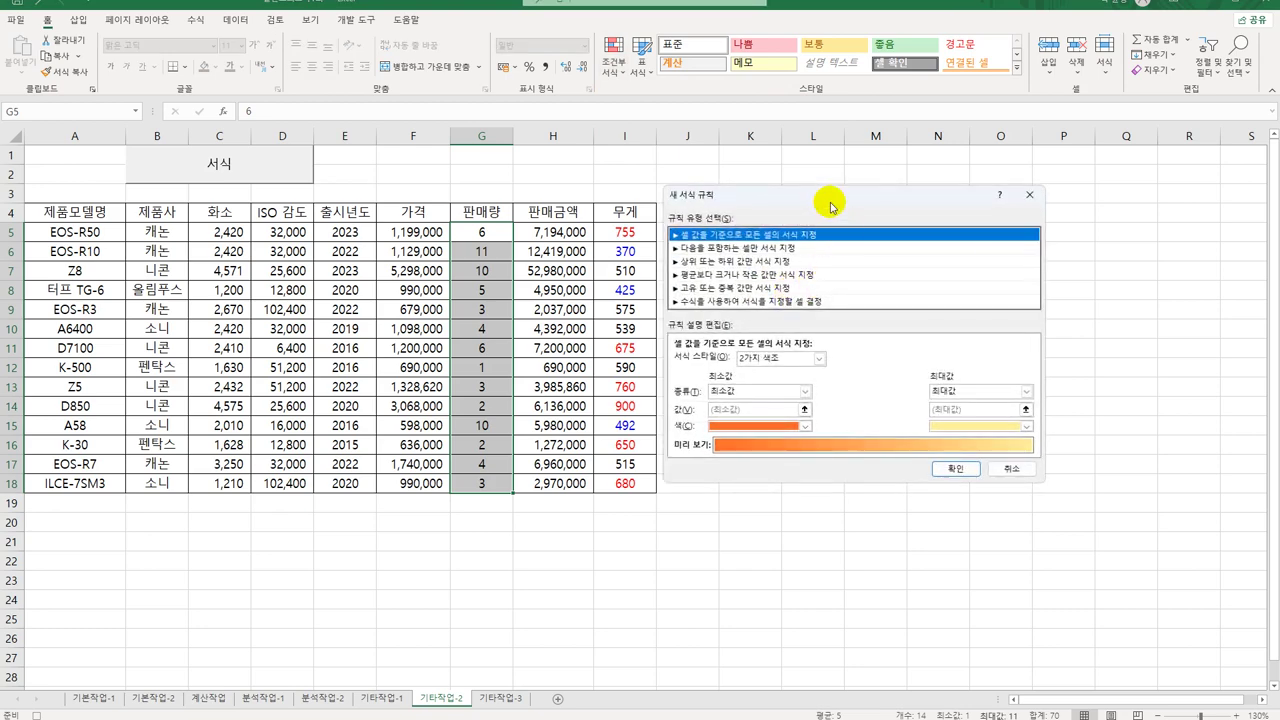
pyautogui.moveTo(829, 200); pyautogui.dragTo(916, 204)
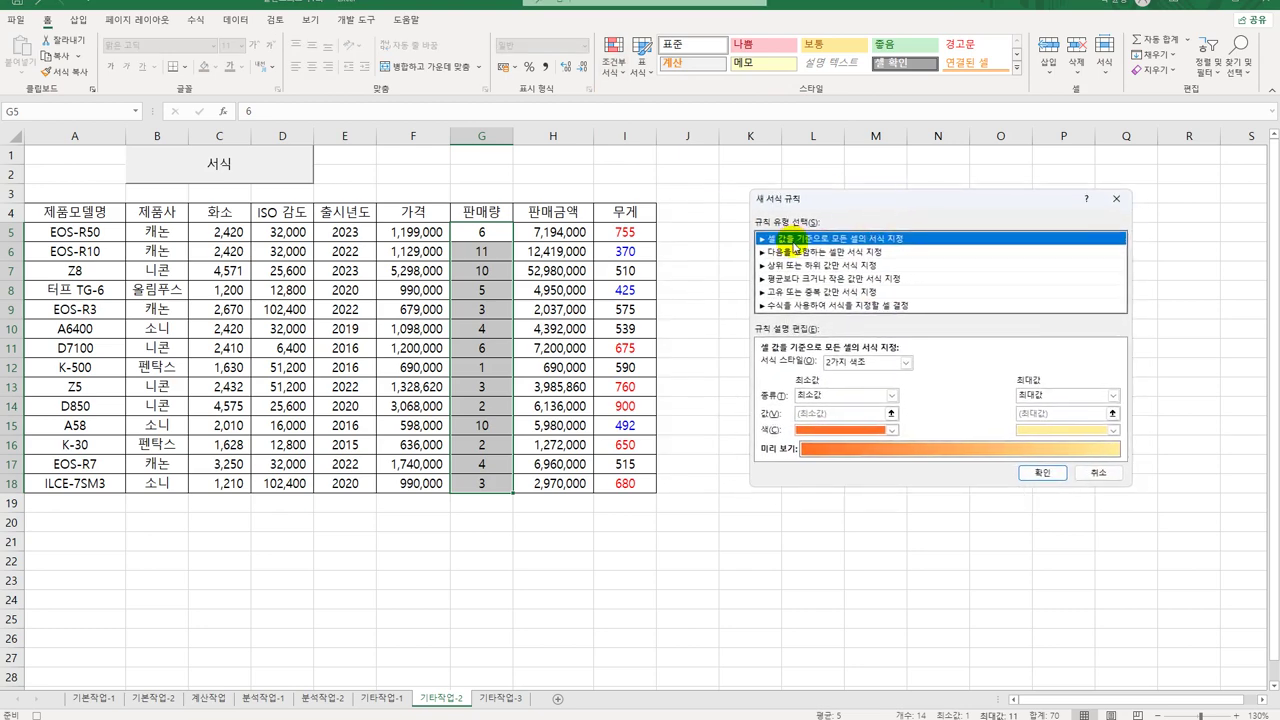
pyautogui.click(875, 367)
pyautogui.click(877, 410)
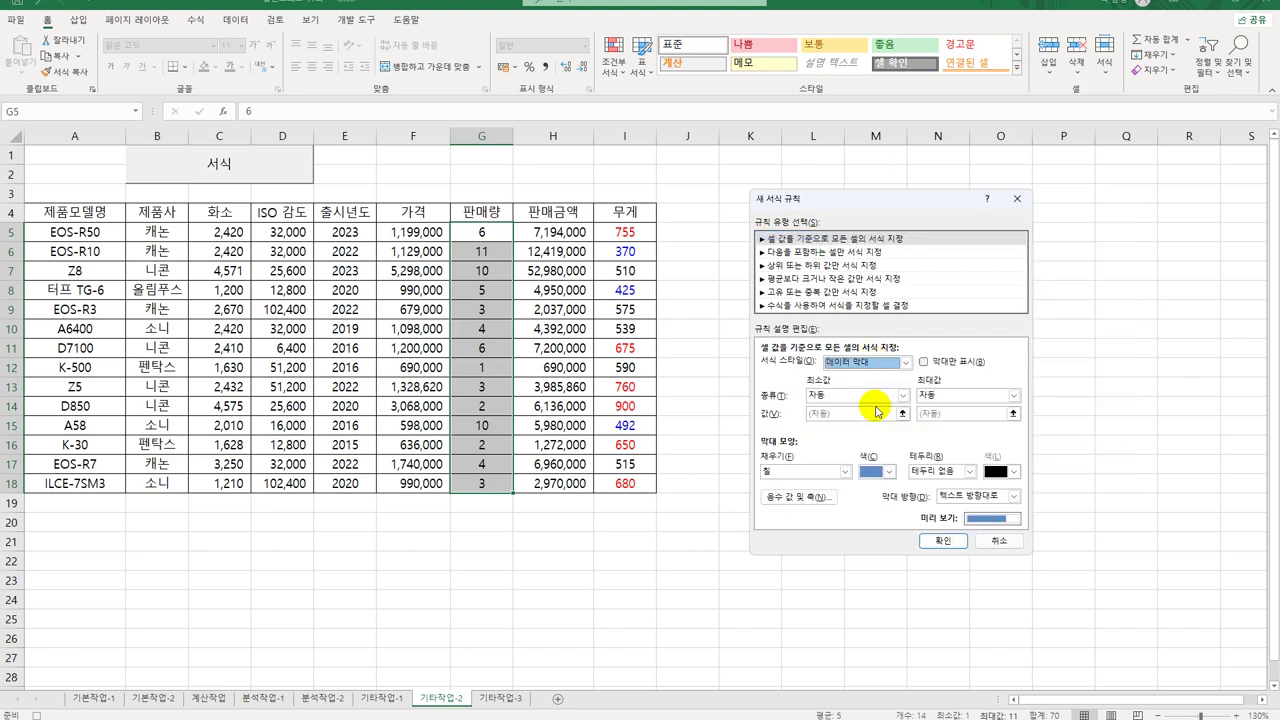
# Set the data bar's minimum to 백분위수 20 and its maximum to 백분위수 80
pyautogui.click(875, 395)
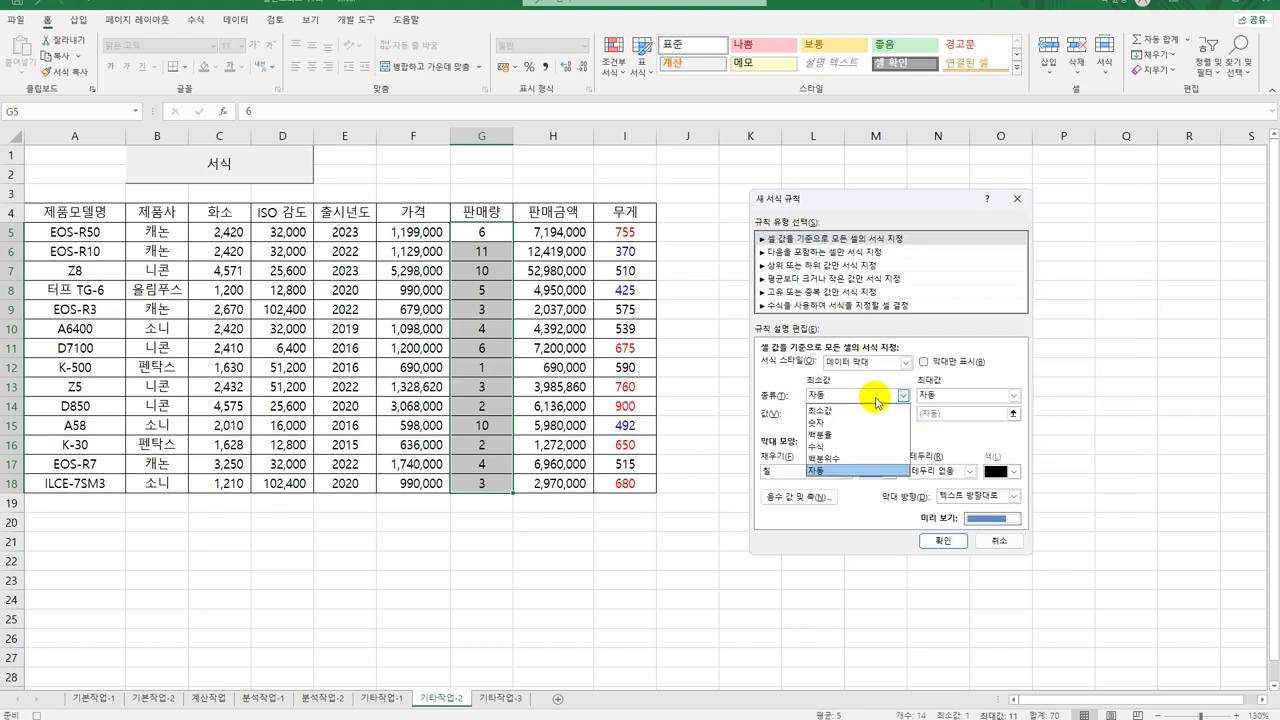
pyautogui.click(873, 468)
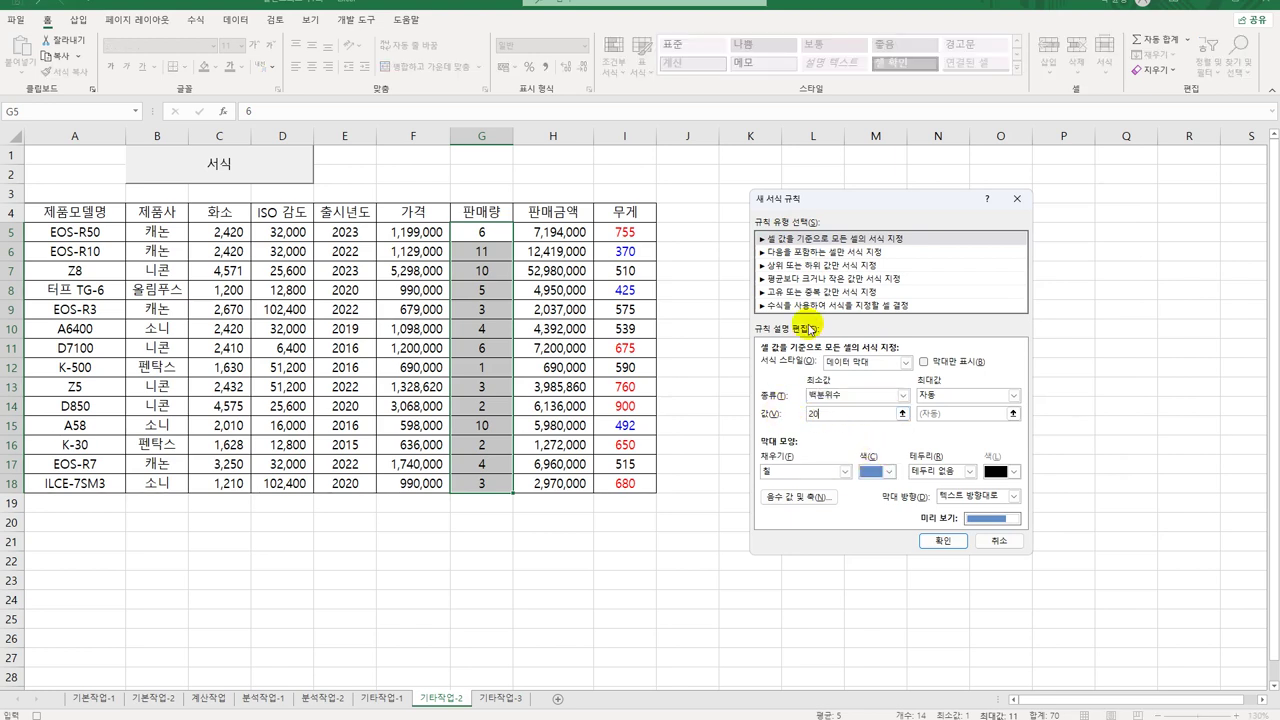
pyautogui.click(955, 396)
pyautogui.click(957, 460)
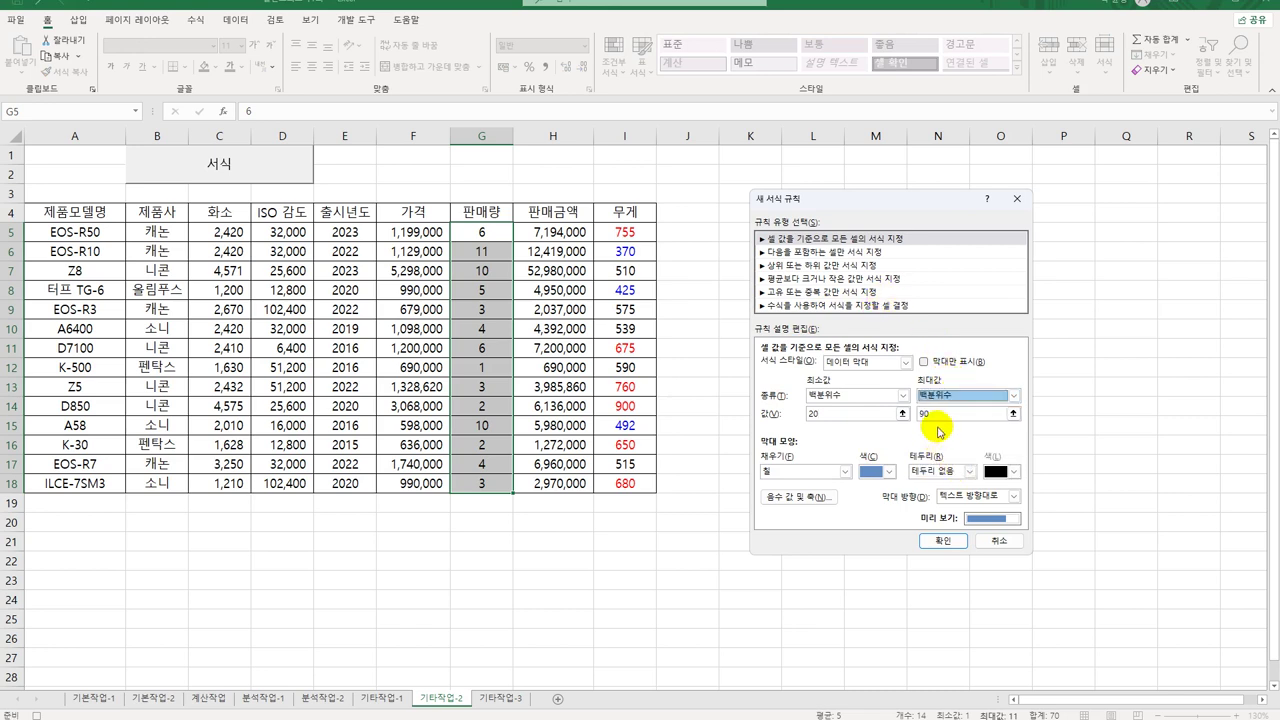
pyautogui.write('80')
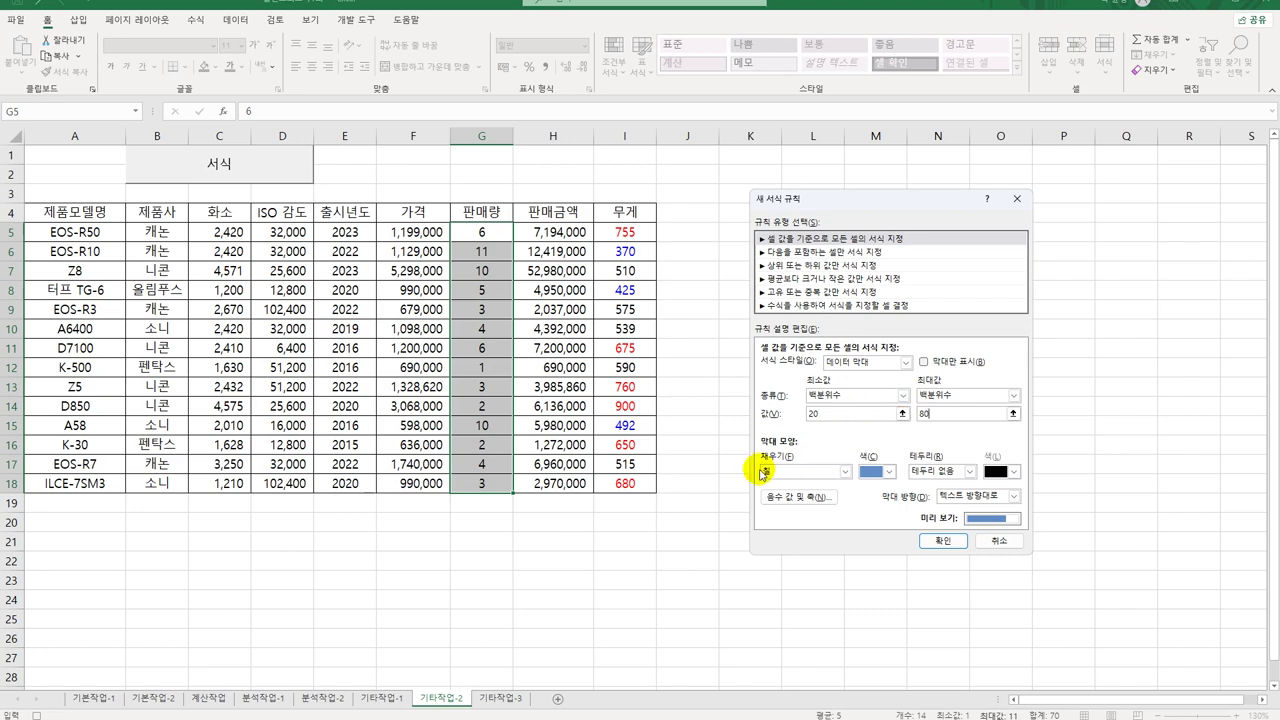
# Give the data bars a 그라데이션 채우기 fill in standard blue and apply the rule
pyautogui.click(810, 471)
pyautogui.click(812, 498)
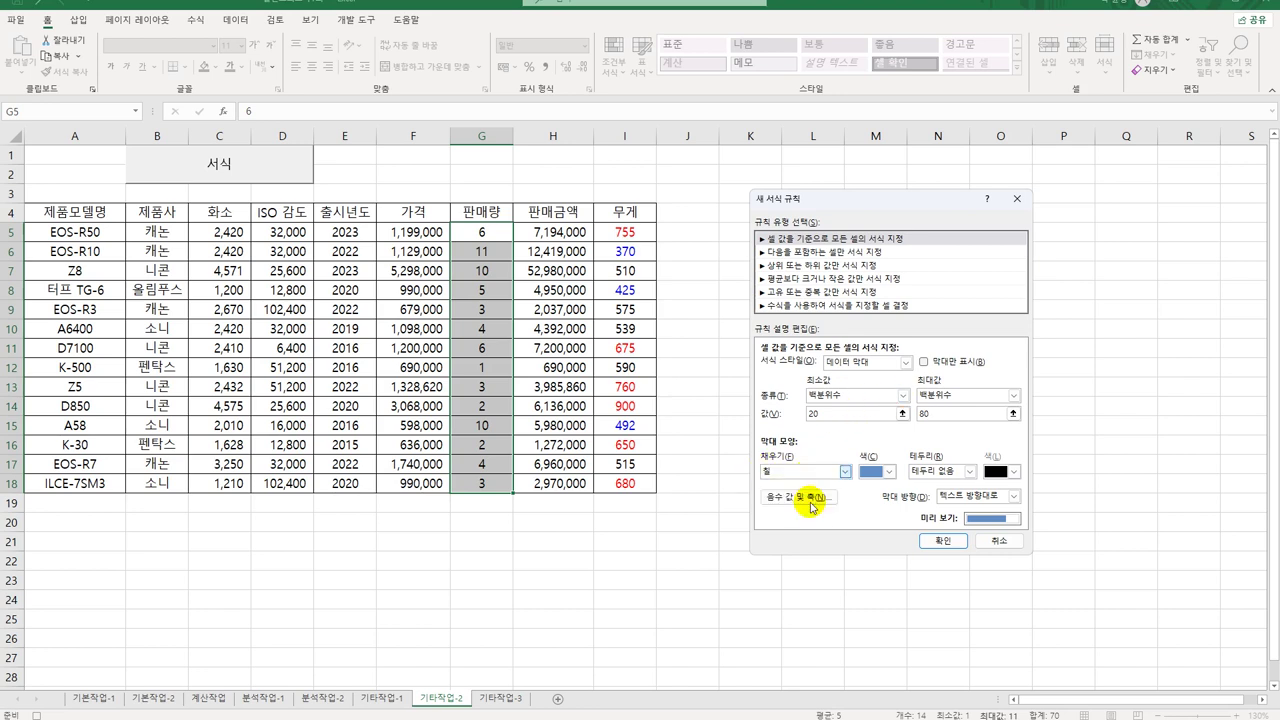
pyautogui.click(889, 473)
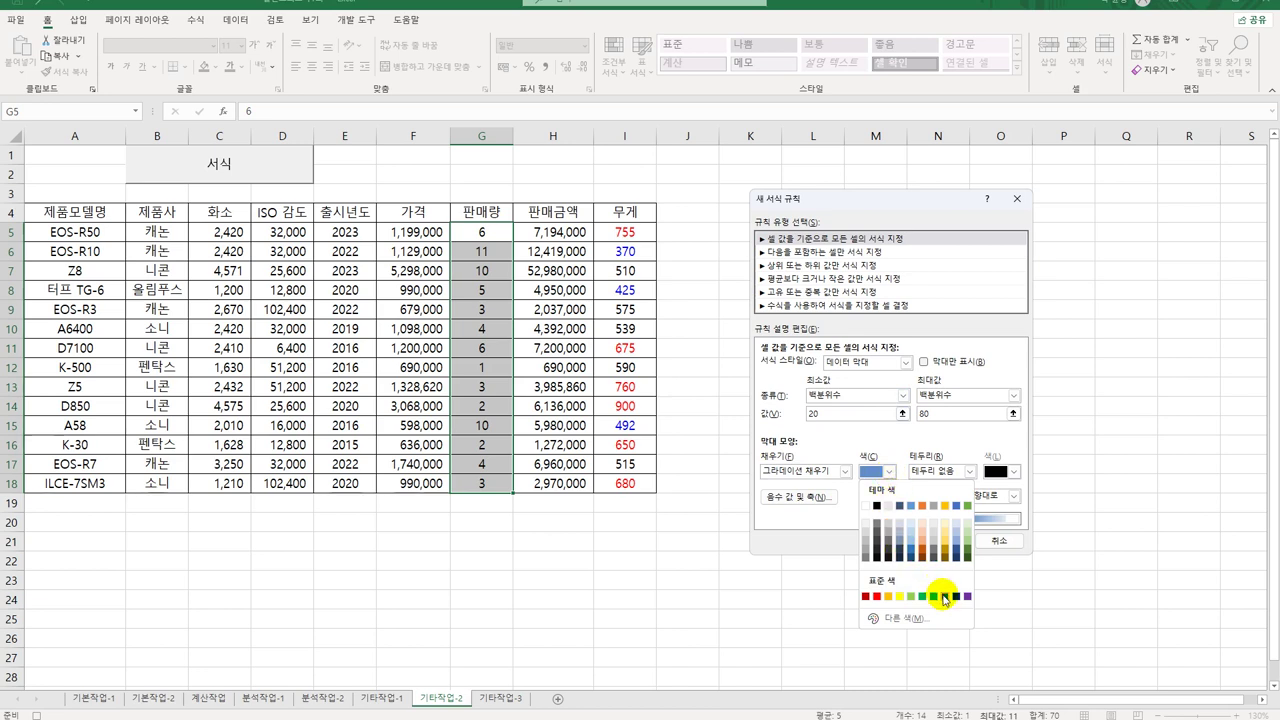
pyautogui.click(941, 596)
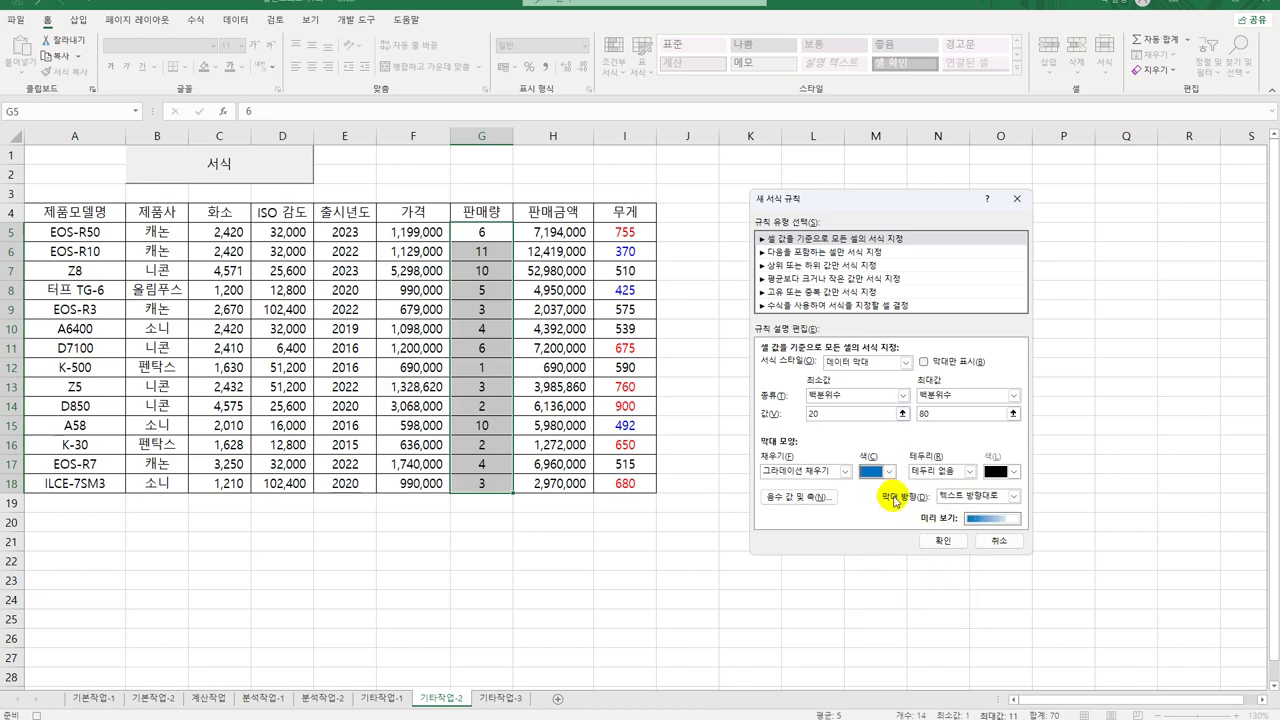
pyautogui.click(943, 541)
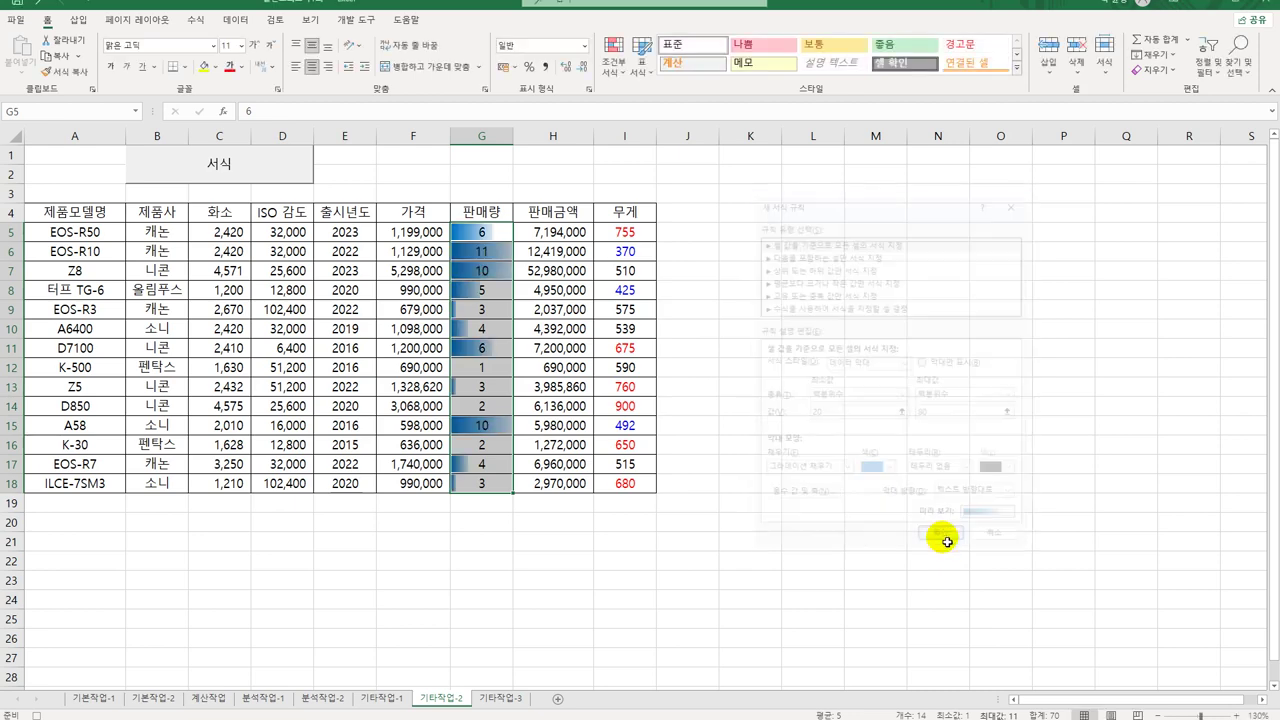
# Deselect the 판매량 range and stop recording the 그래프 macro
pyautogui.click(474, 484)
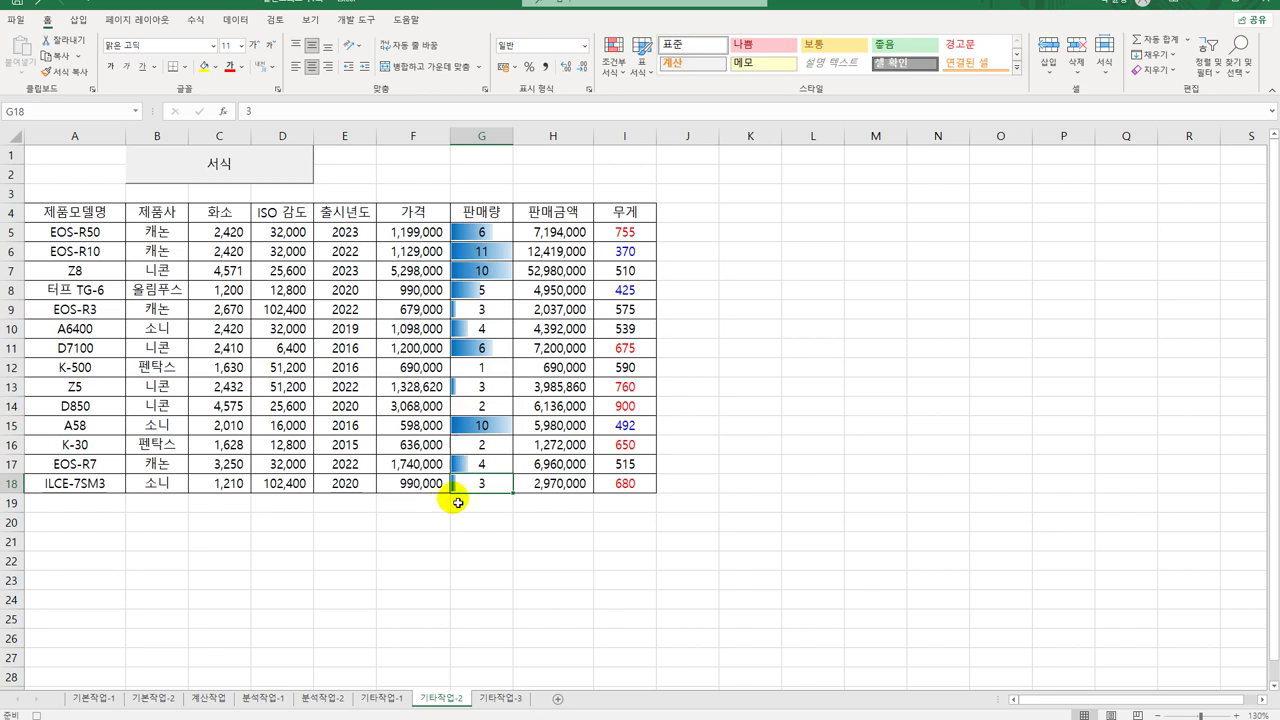
pyautogui.click(356, 19)
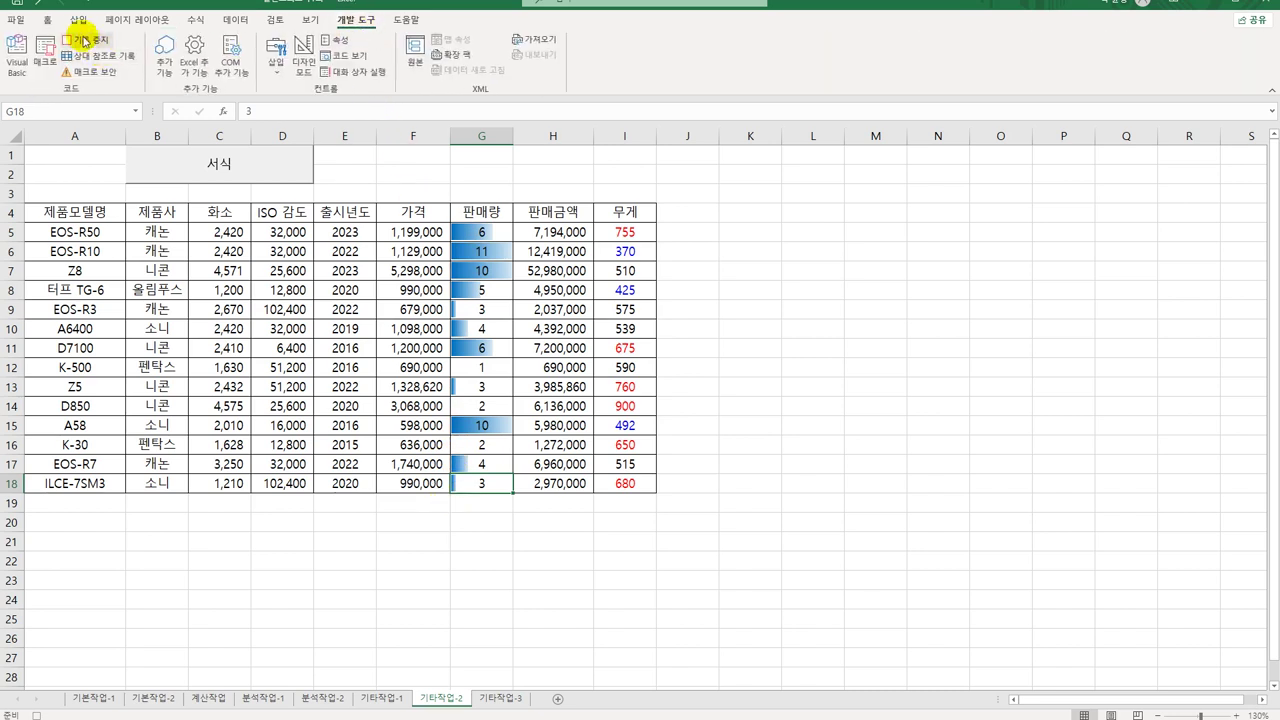
pyautogui.click(78, 38)
pyautogui.click(777, 563)
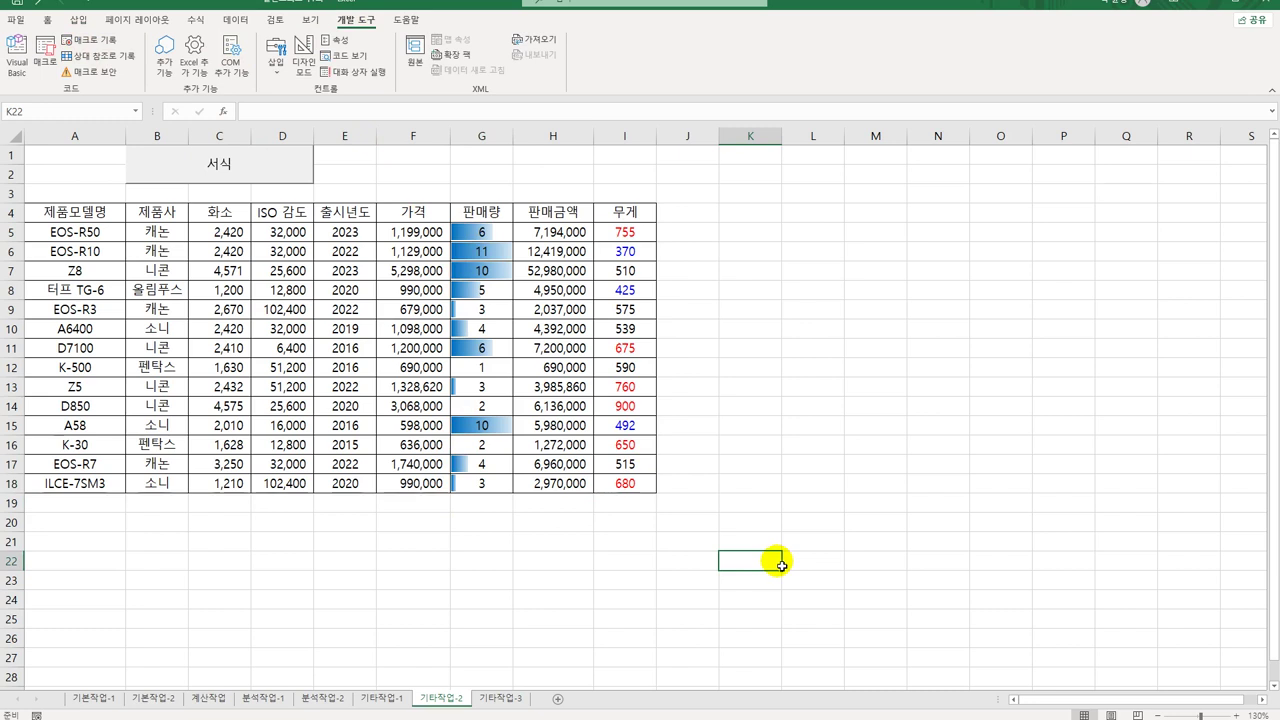
# Insert a form-control button labelled 그래프 over cells F1:H2 and assign it the 그래프 macro
pyautogui.click(276, 62)
pyautogui.click(269, 106)
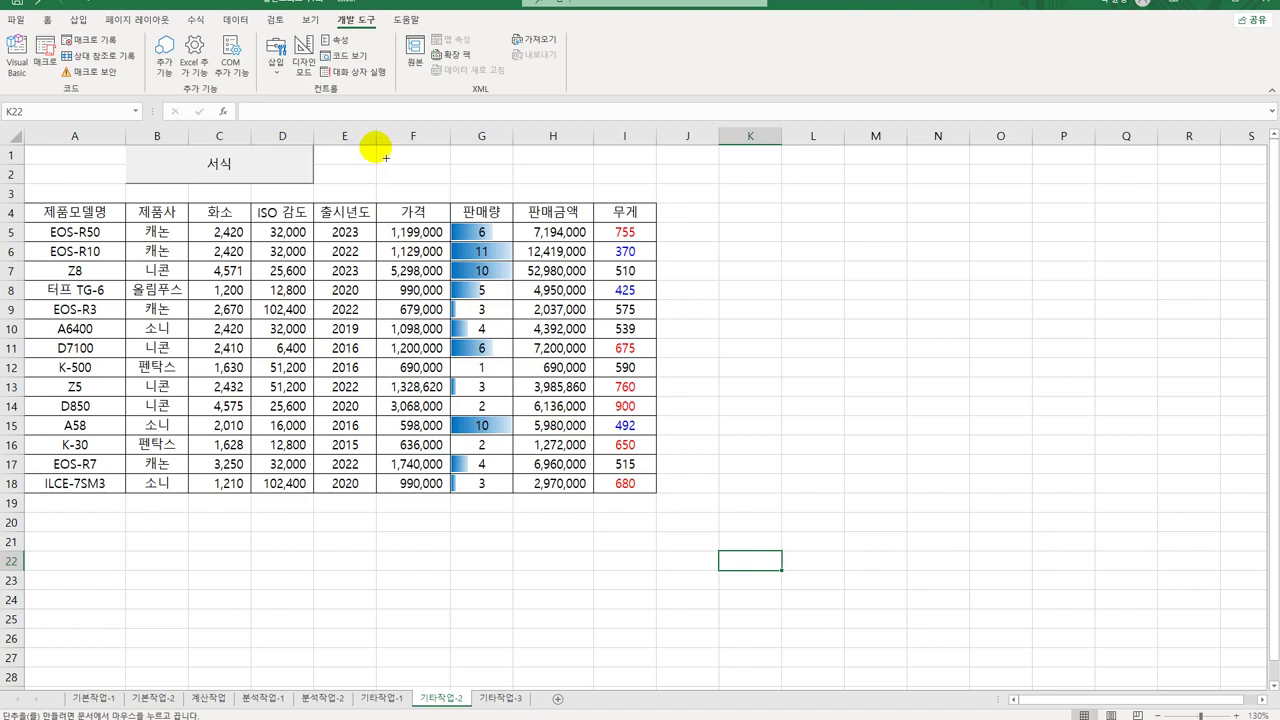
pyautogui.moveTo(376, 145); pyautogui.dragTo(592, 186)
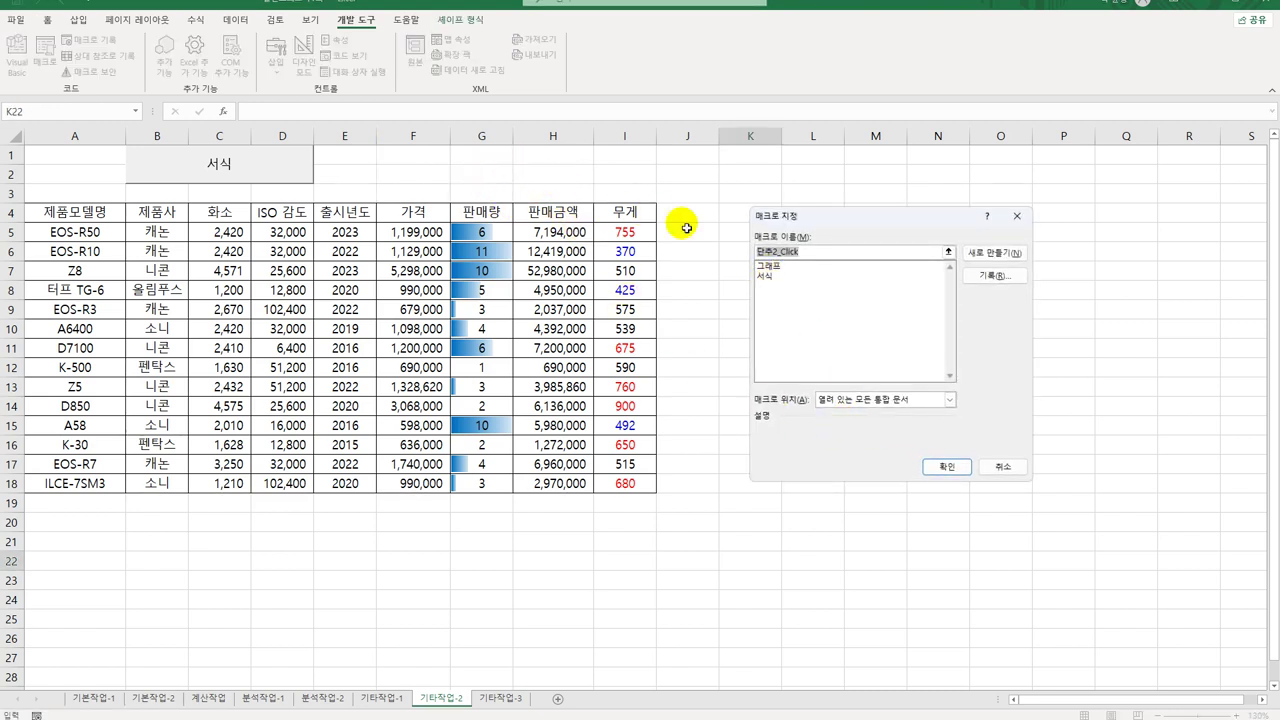
pyautogui.click(775, 267)
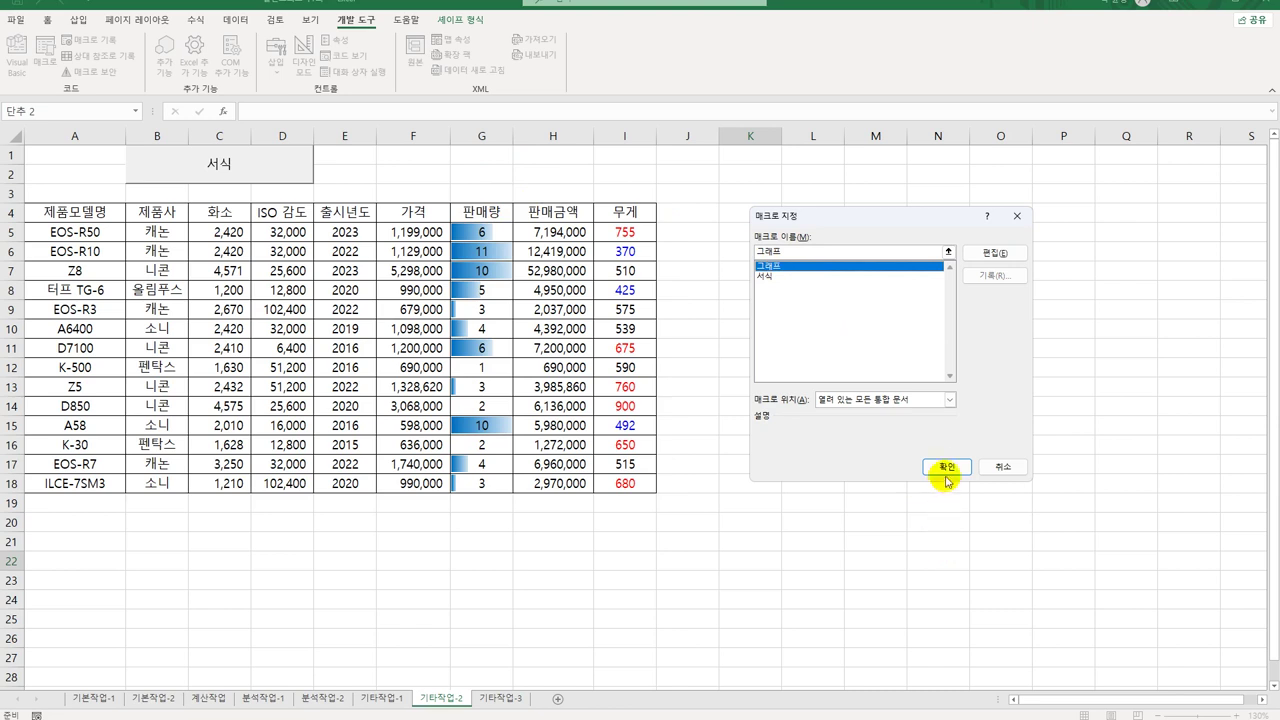
pyautogui.click(955, 469)
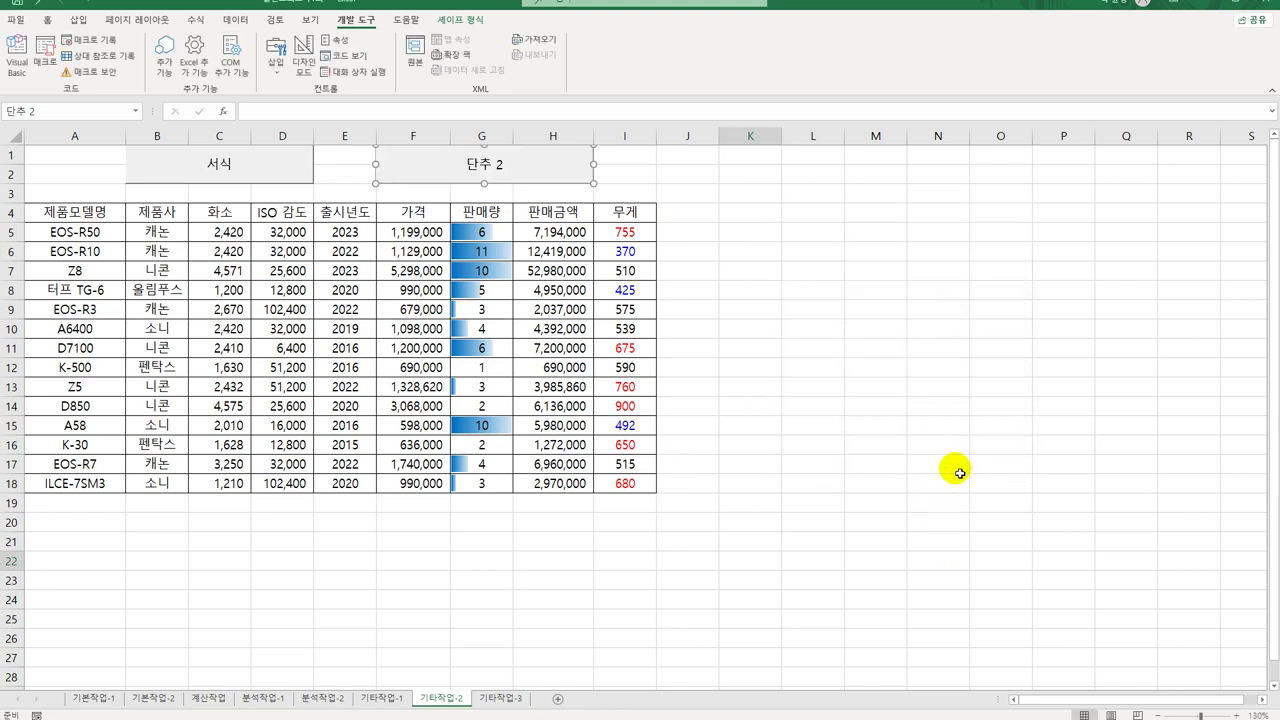
pyautogui.write('그래프')
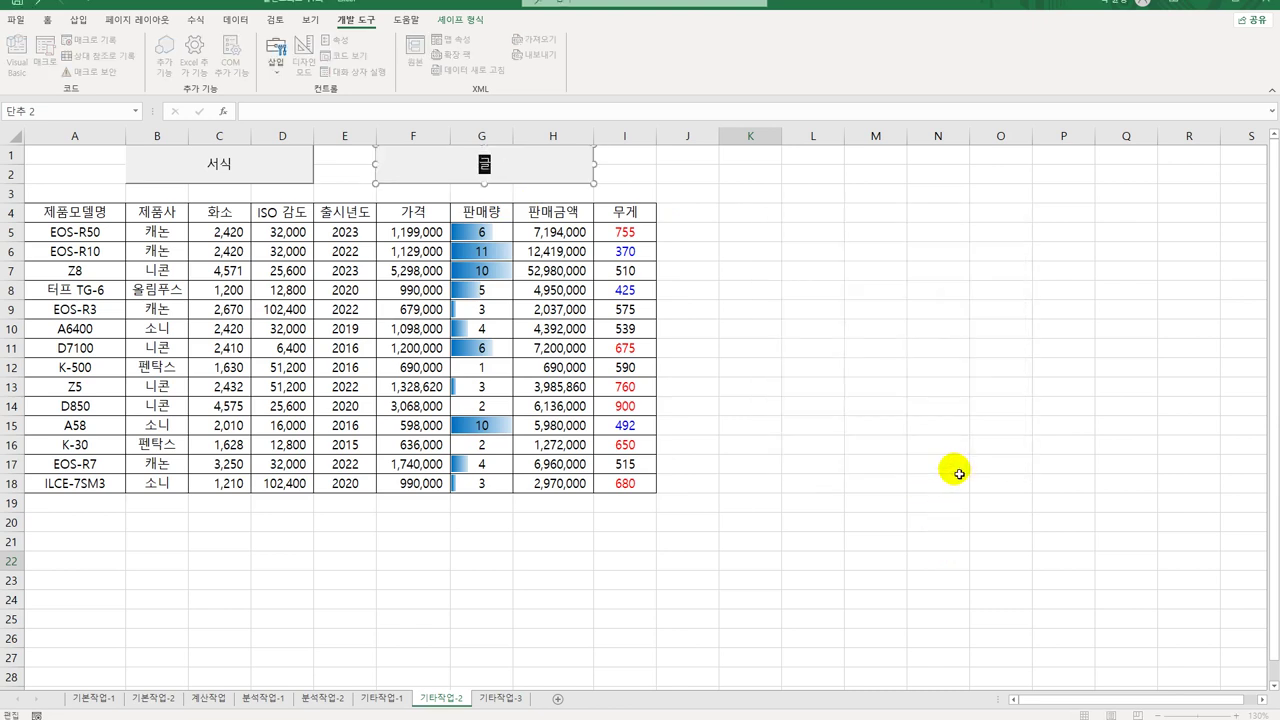
pyautogui.click(958, 473)
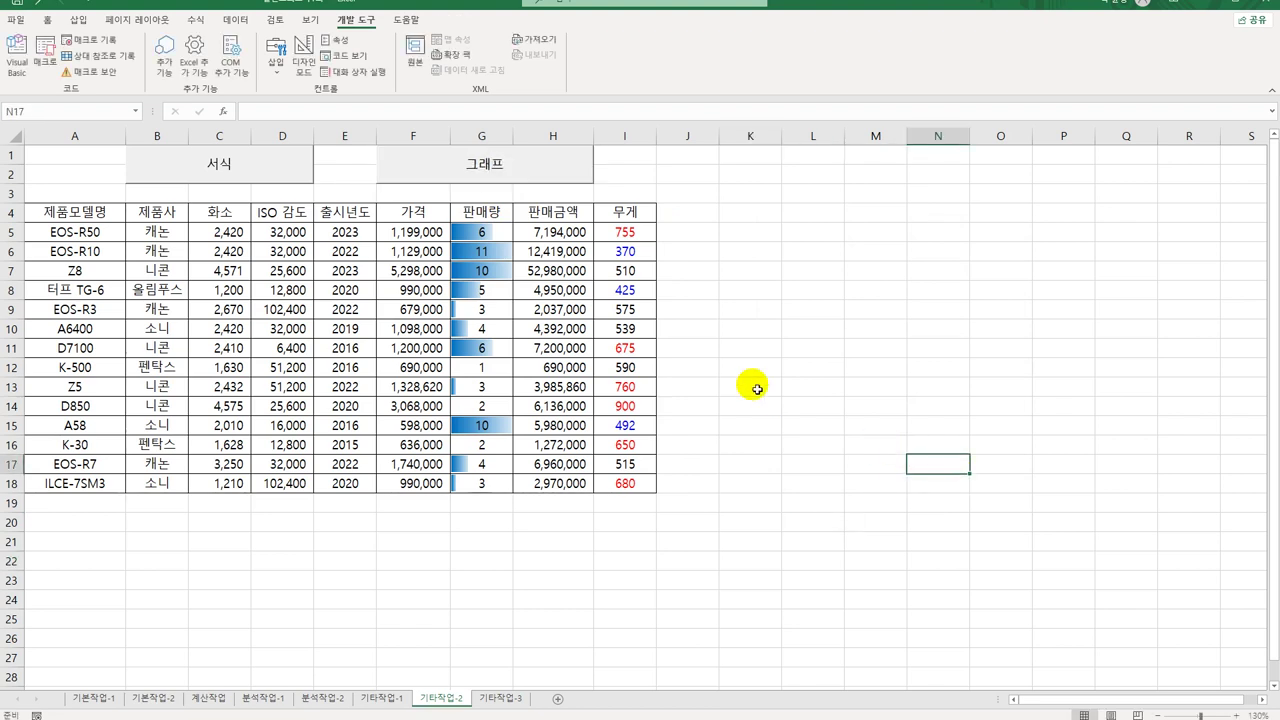
pyautogui.rightClick(583, 176)
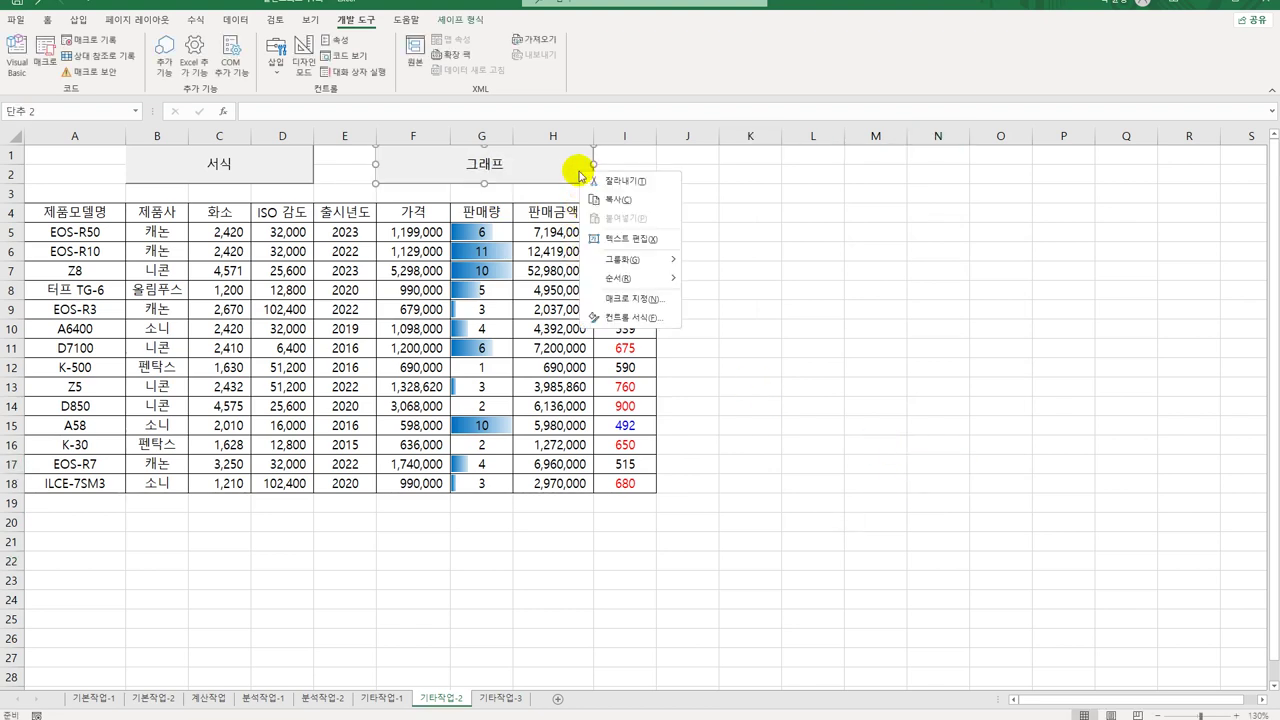
pyautogui.click(636, 246)
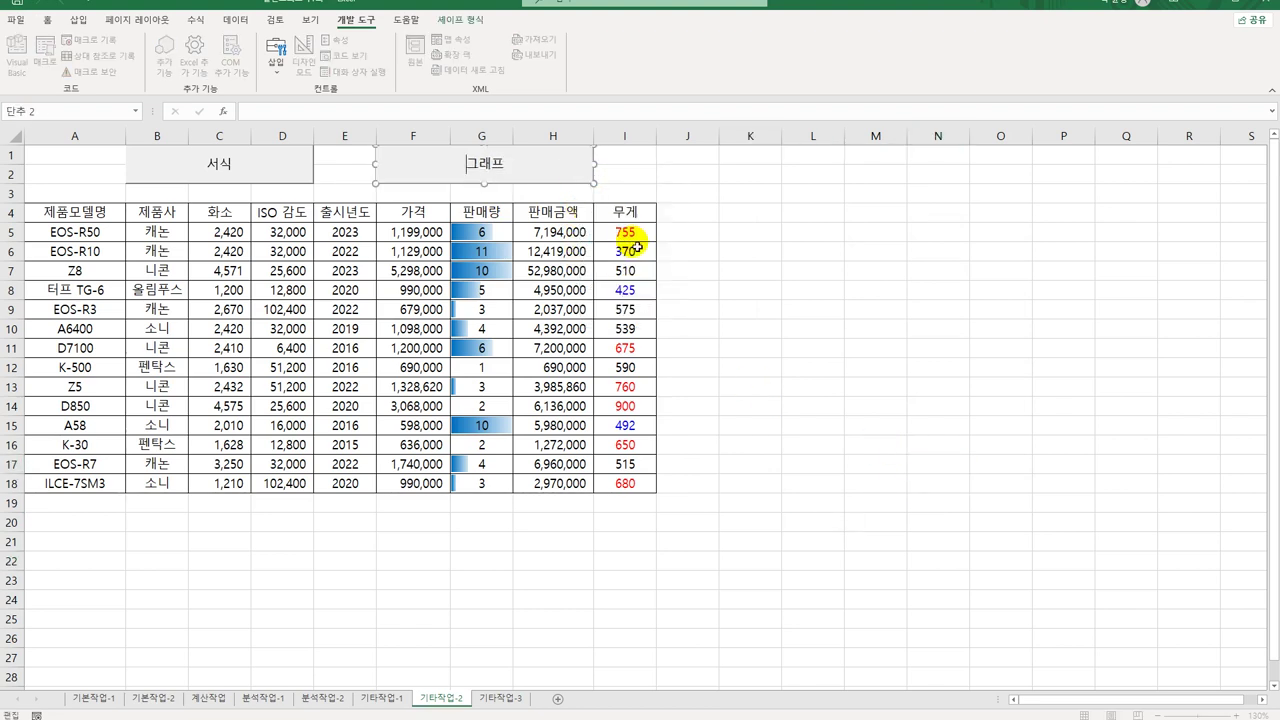
pyautogui.click(892, 588)
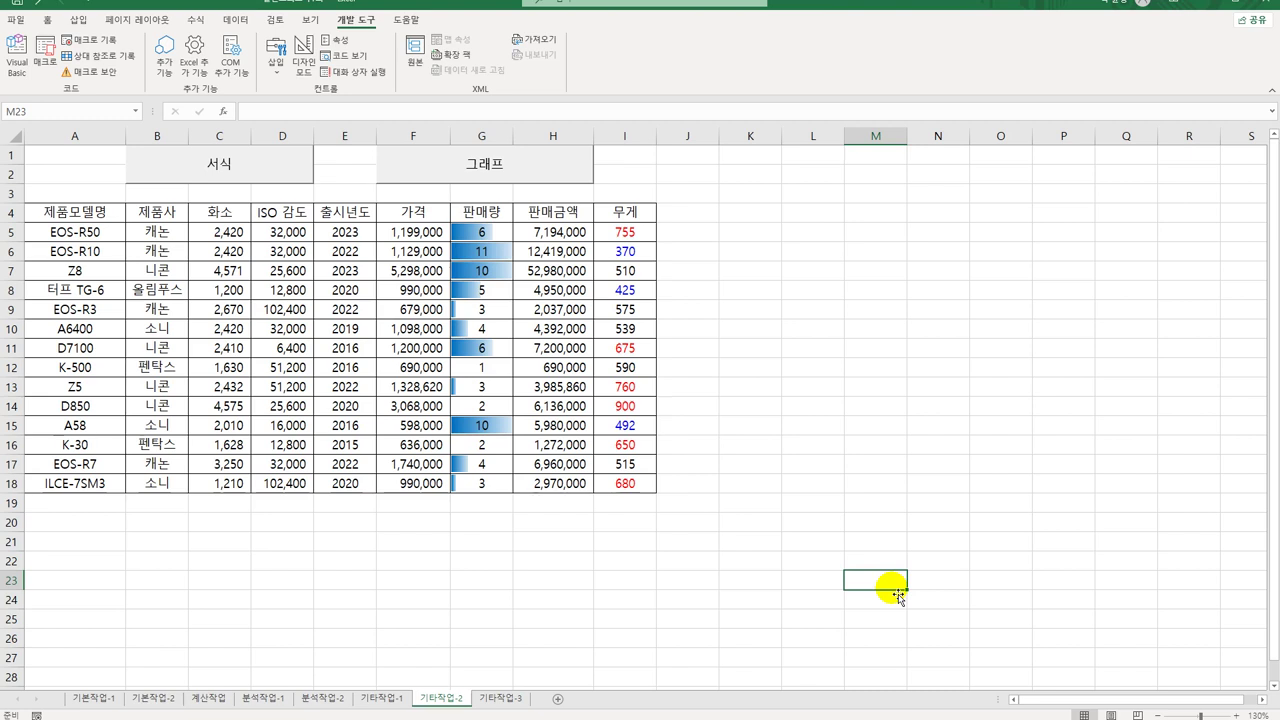
# On the 기타작업-3 sheet, turn on design mode and open the click event code of the 제품검색 button
pyautogui.click(500, 699)
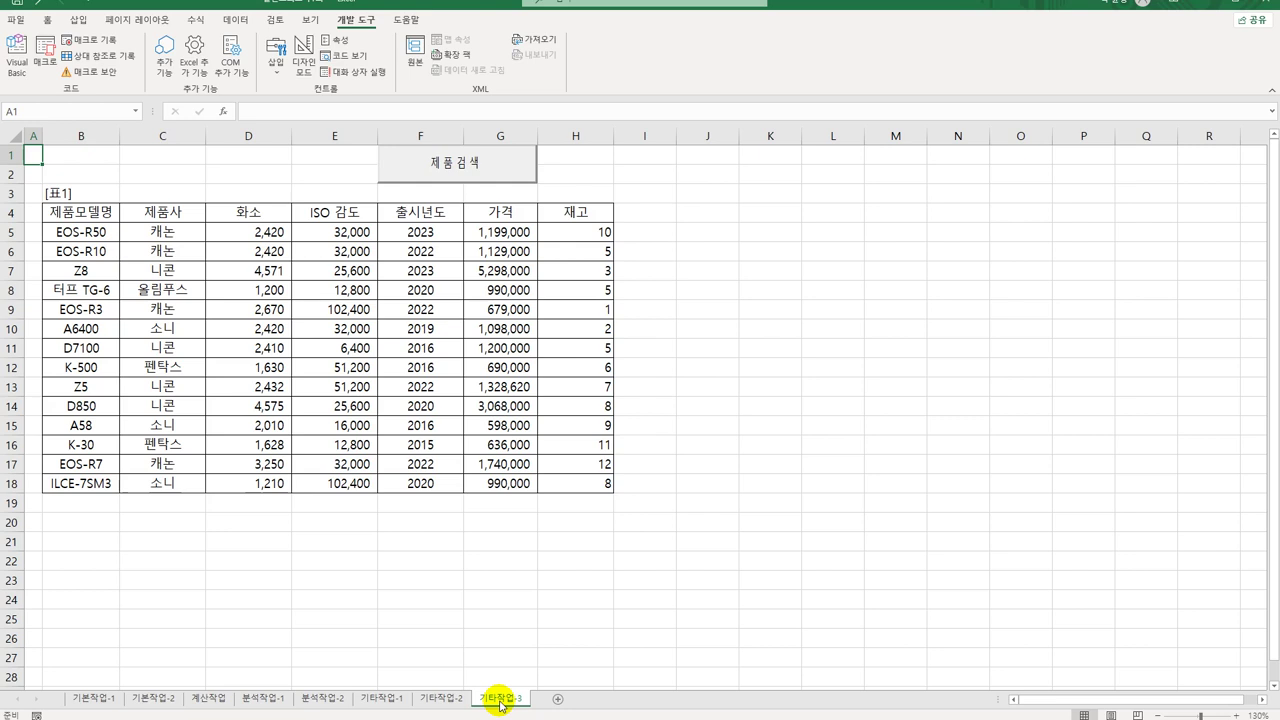
pyautogui.click(307, 66)
pyautogui.click(498, 164)
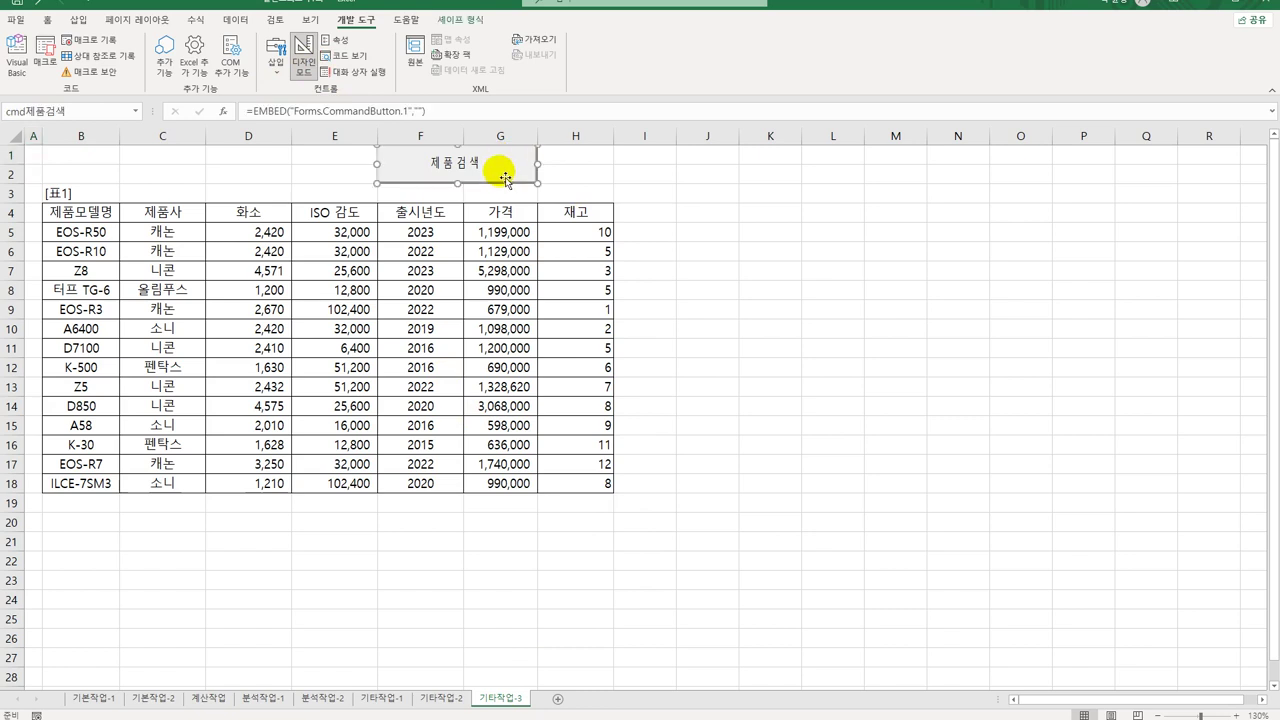
pyautogui.doubleClick(505, 178)
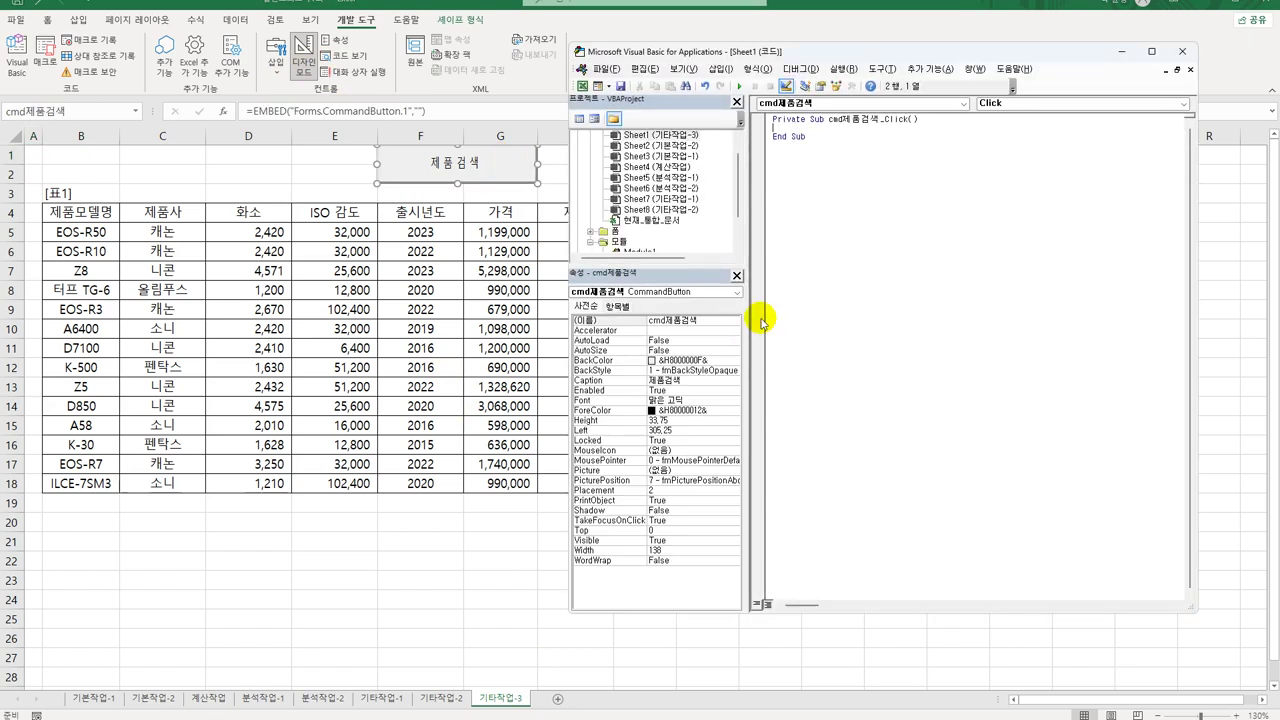
# Enter the statement 제품검색폼.Show in the cmd제품검색_Click procedure
pyautogui.press('Tab')
pyautogui.write('제품검색폼')
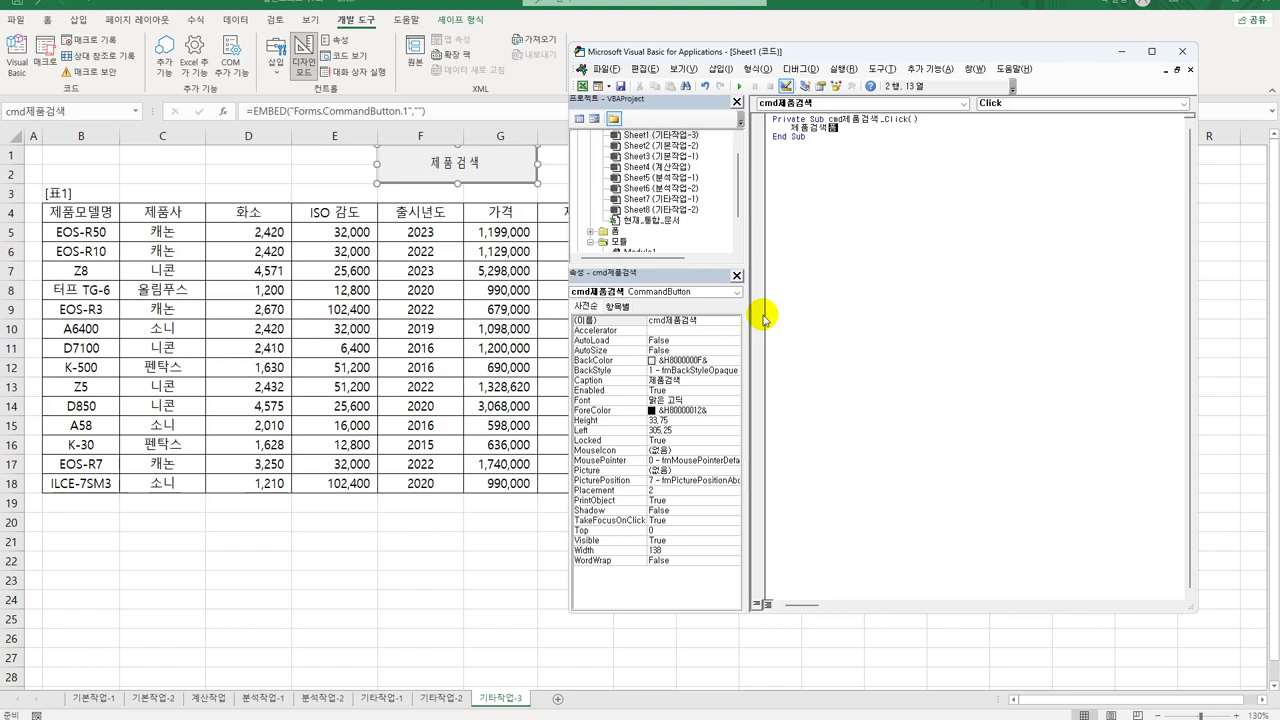
pyautogui.write('.sh')
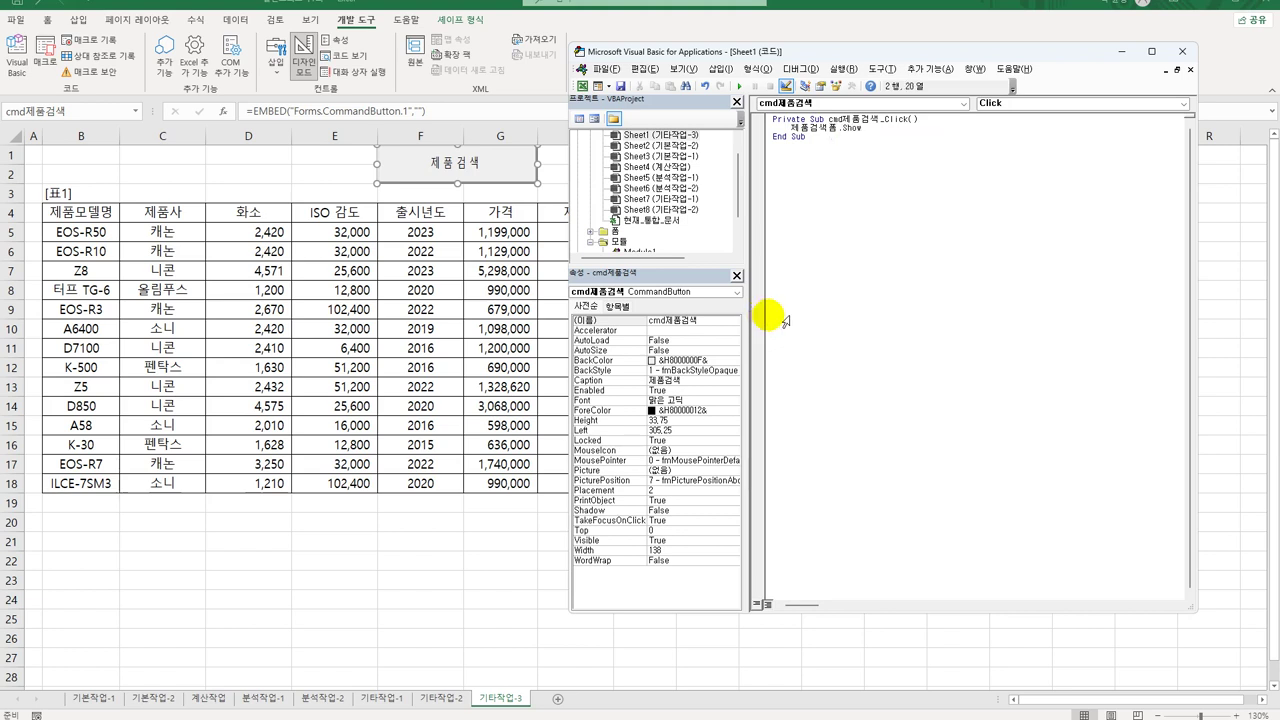
pyautogui.click(826, 332)
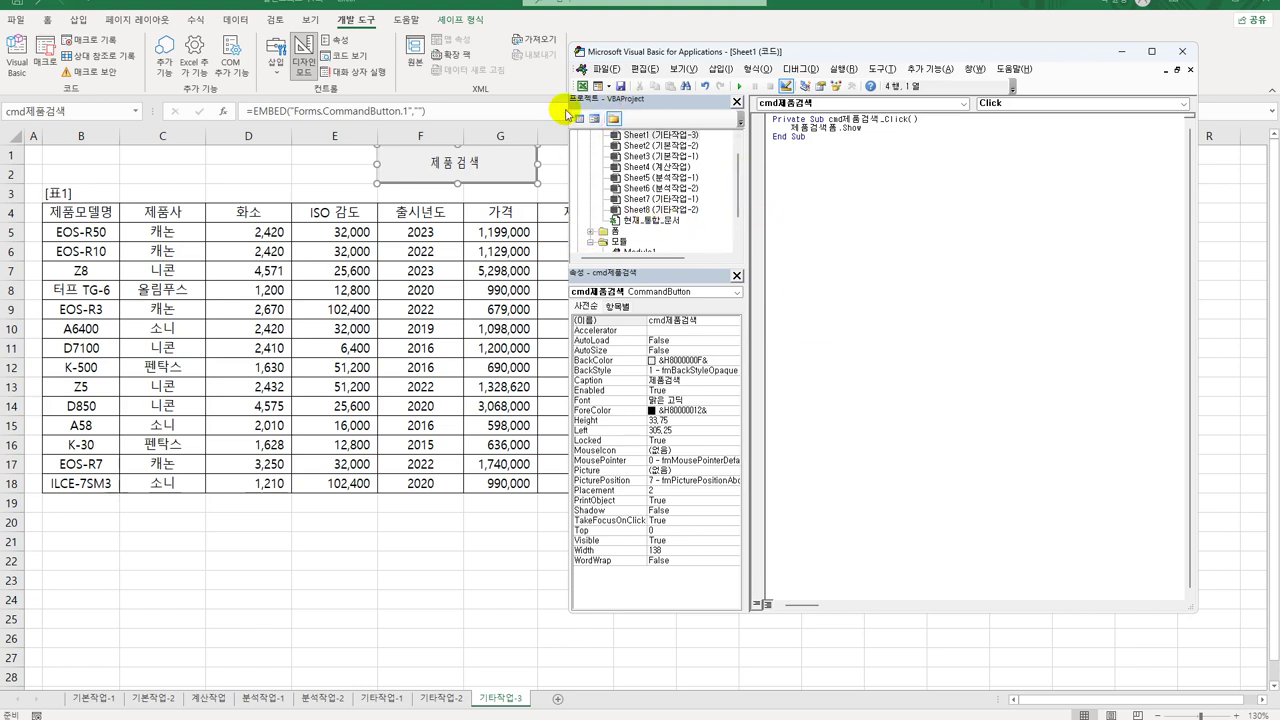
# Open the code window of the 제품검색폼 user form from the project's forms folder
pyautogui.click(680, 69)
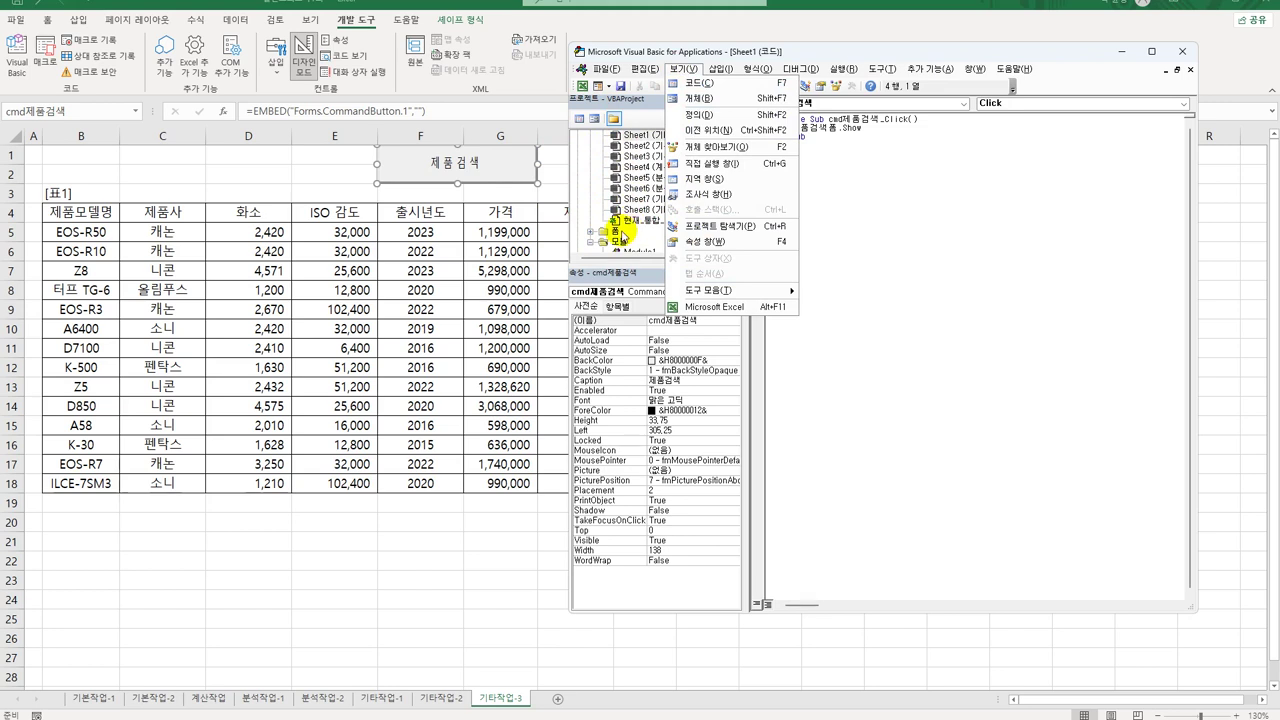
pyautogui.click(621, 234)
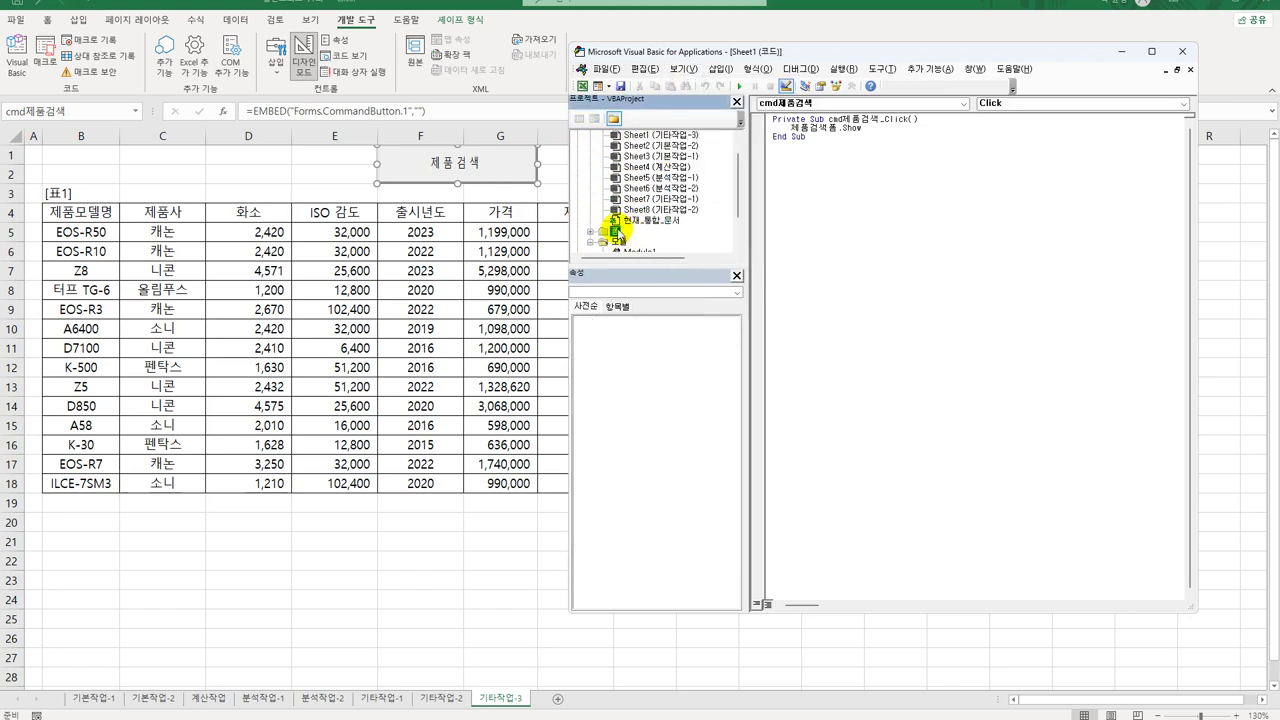
pyautogui.doubleClick(619, 232)
pyautogui.click(635, 241)
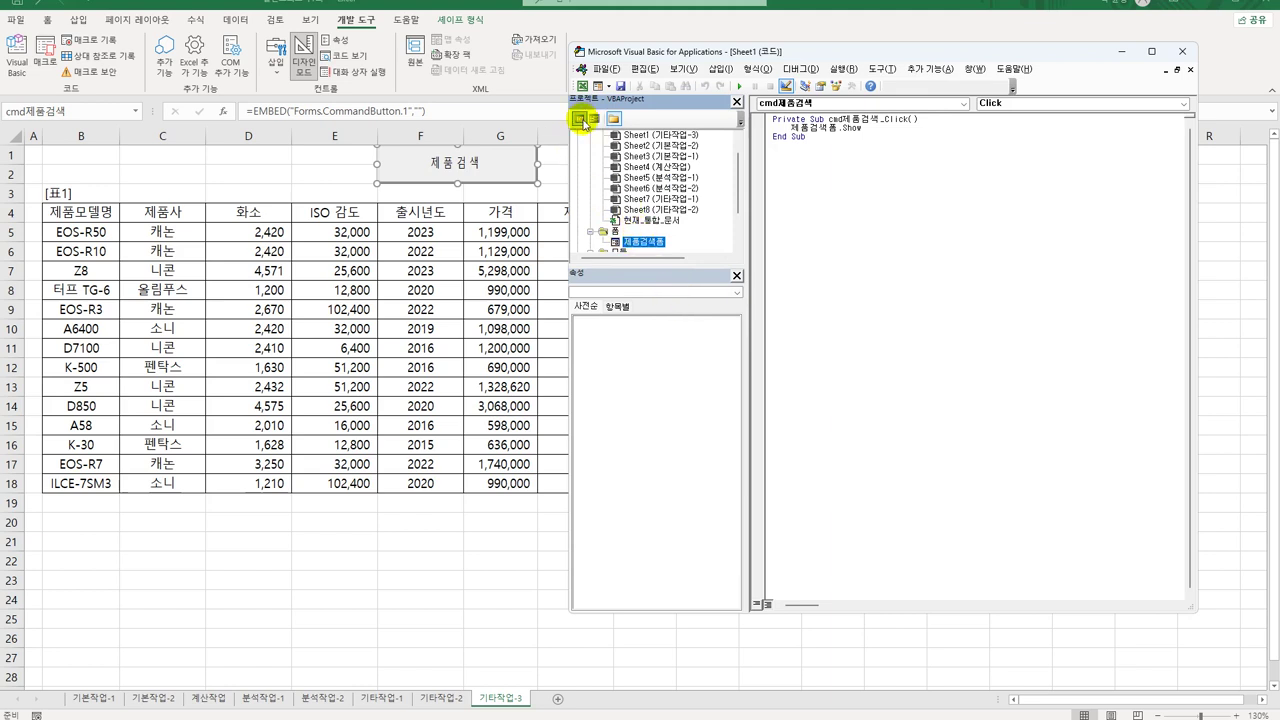
pyautogui.click(579, 118)
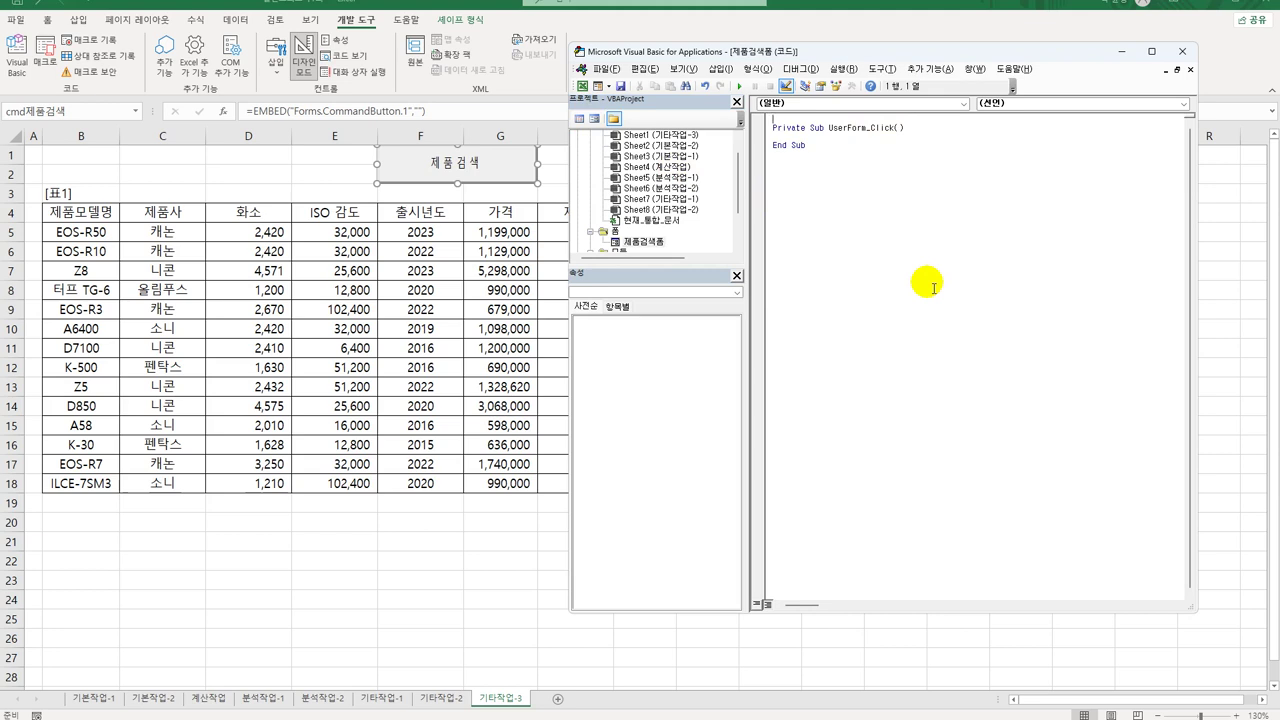
# Create the Initialize event procedure for the UserForm object of 제품검색폼
pyautogui.click(885, 103)
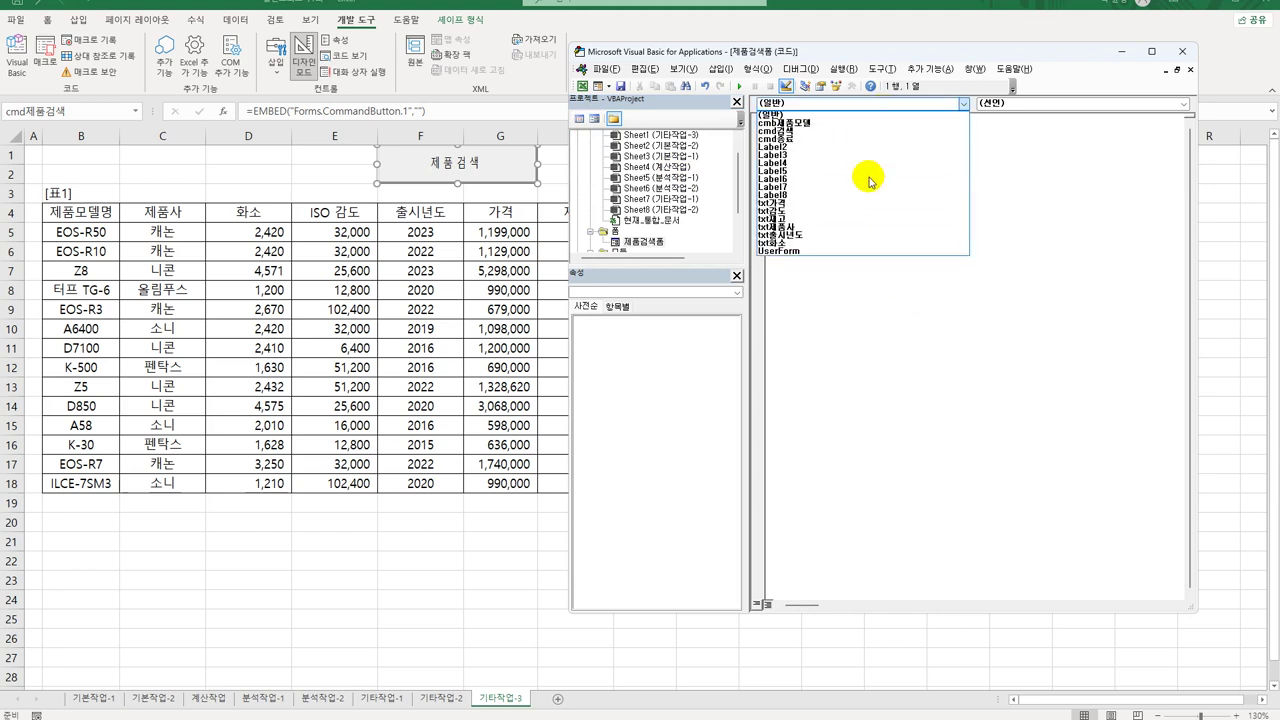
pyautogui.click(846, 250)
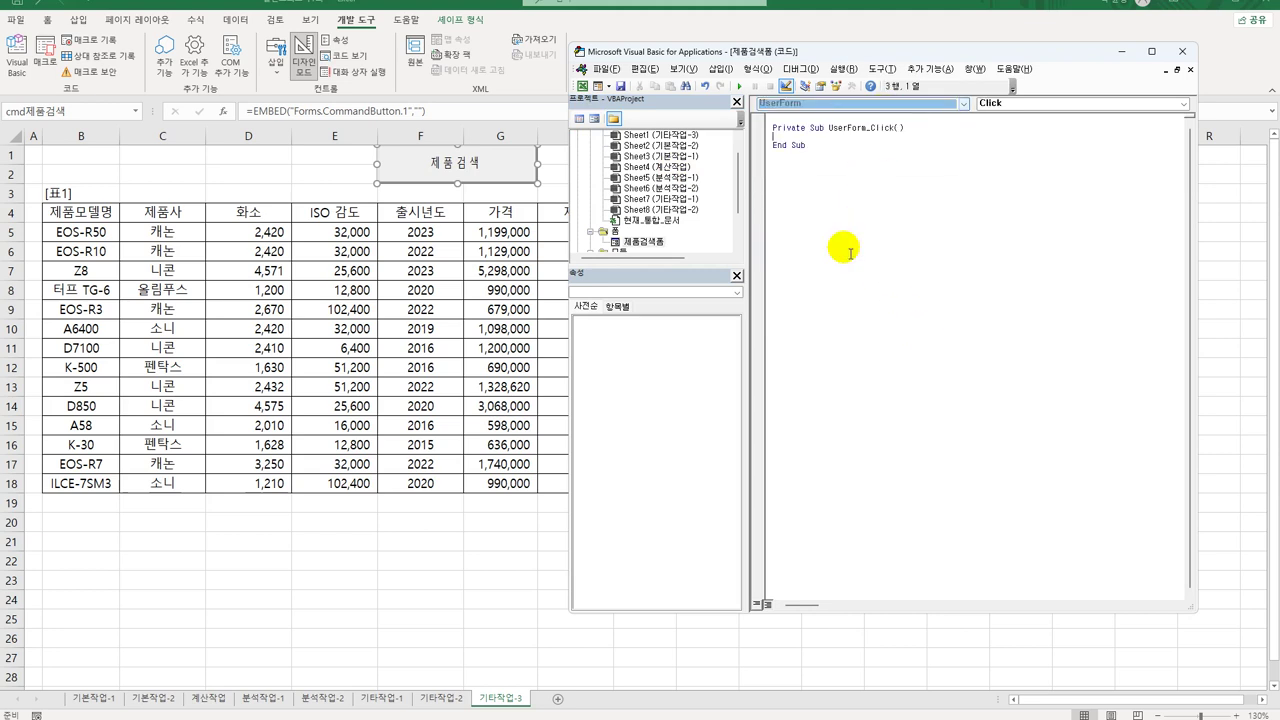
pyautogui.click(1017, 106)
pyautogui.click(1003, 183)
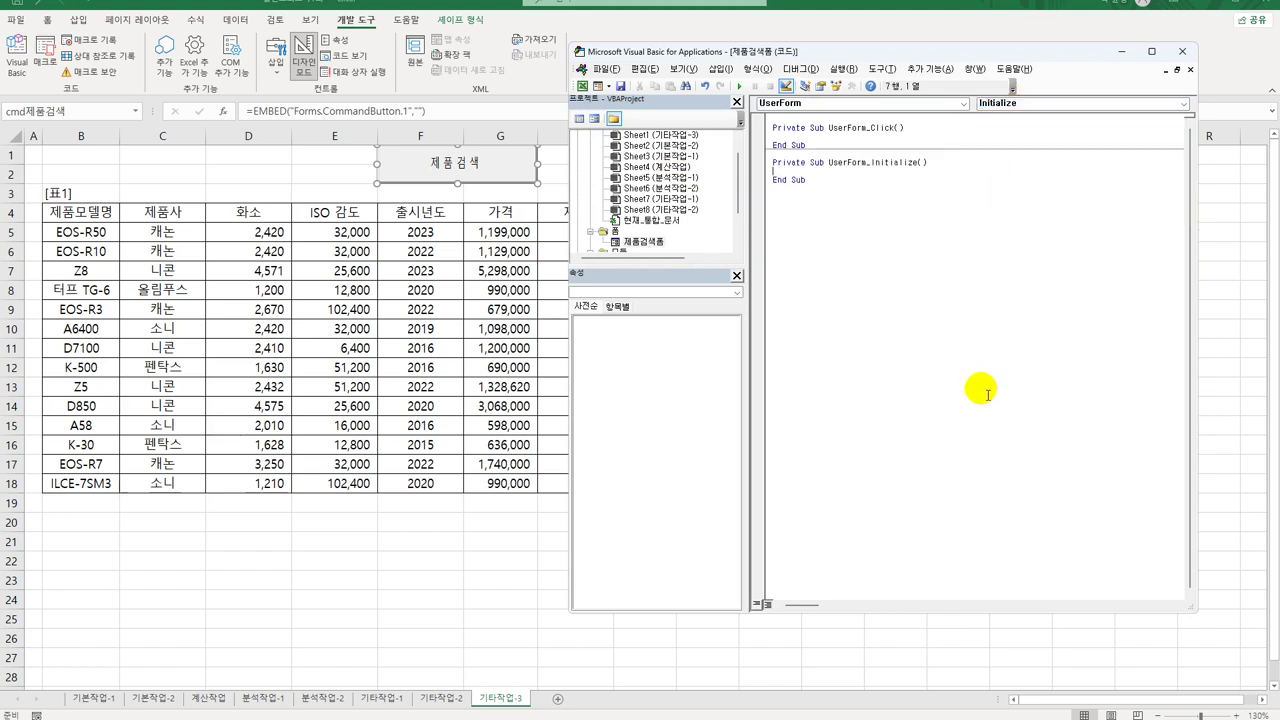
# In UserForm_Initialize, enter the statement cmb제품모델.RowSource = "B5:B18"
pyautogui.press('Tab')
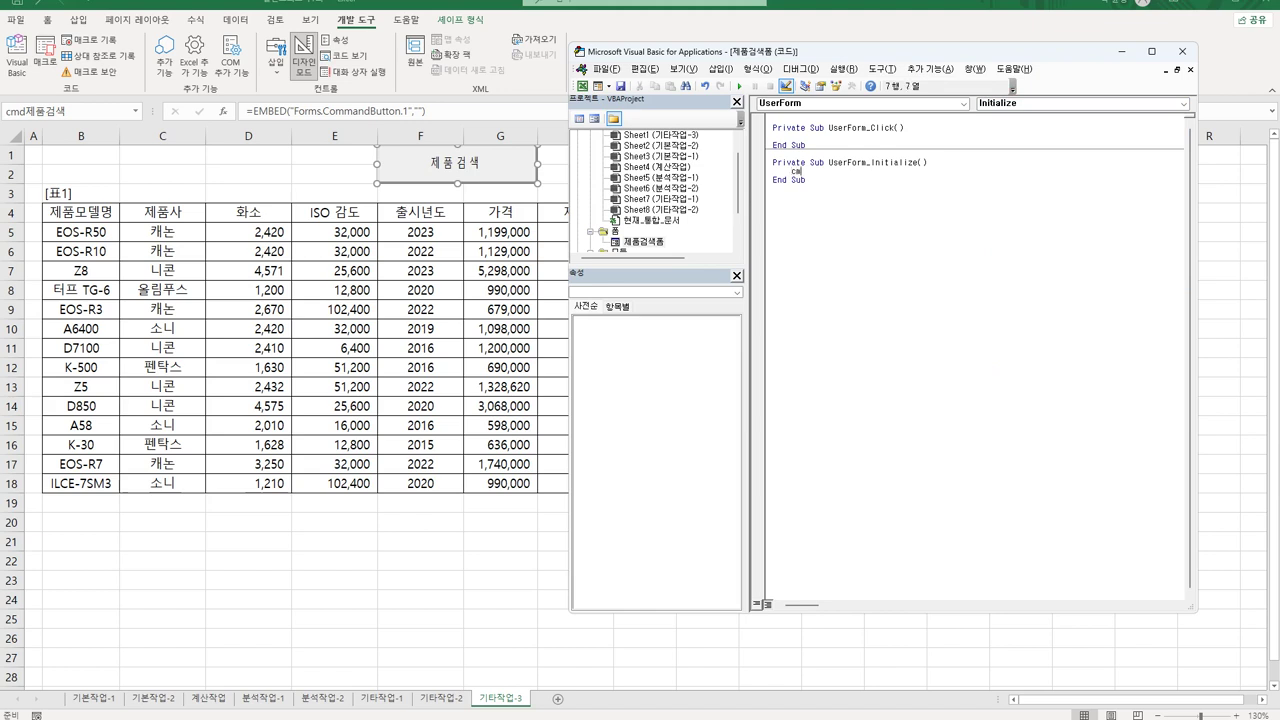
pyautogui.write('cmb제품모델.ro')
pyautogui.write('= "B5:B18')
pyautogui.click(1049, 363)
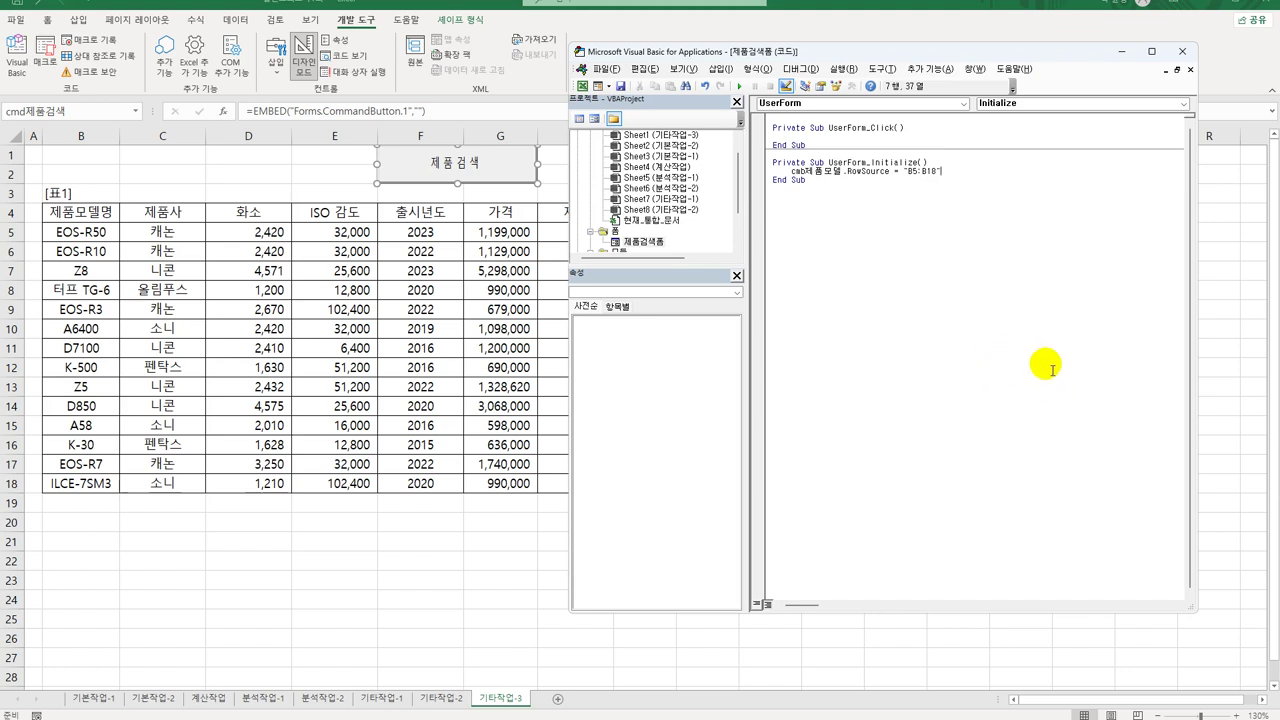
# Create the cmd종료_Click procedure and enter MsgBox Now(), , "제품검색을 마칩니다" in it
pyautogui.click(945, 103)
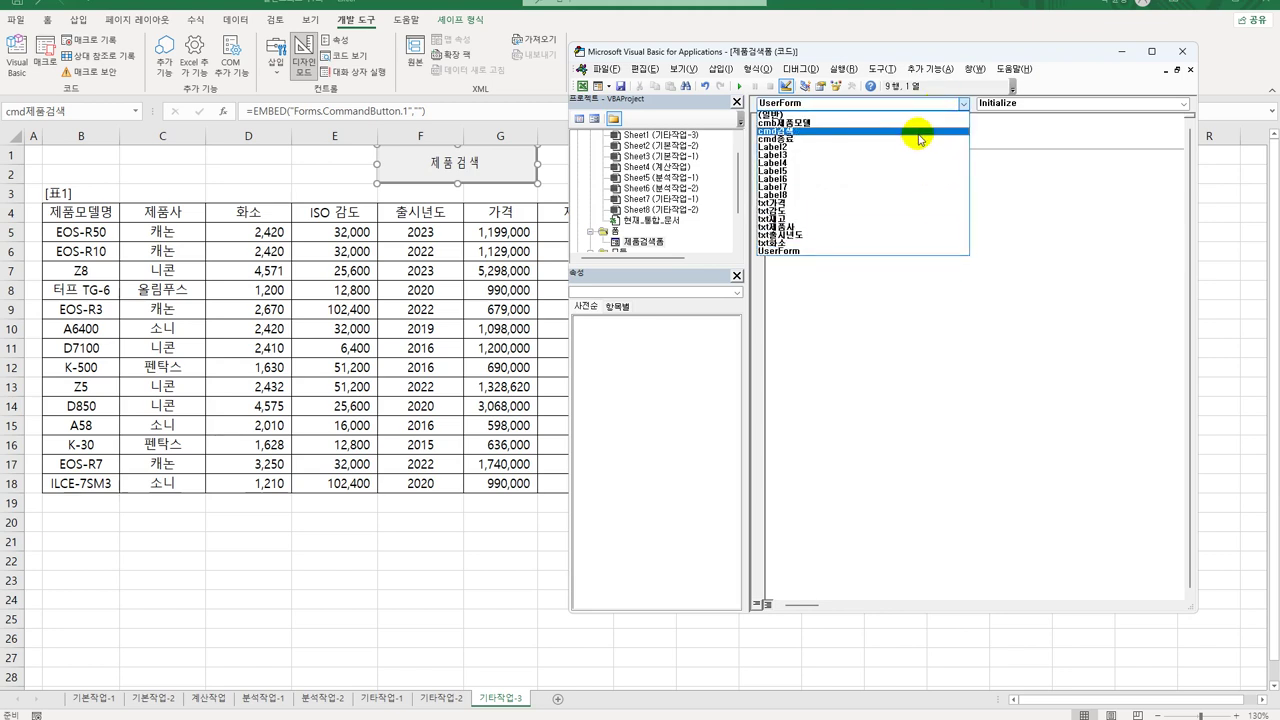
pyautogui.click(918, 139)
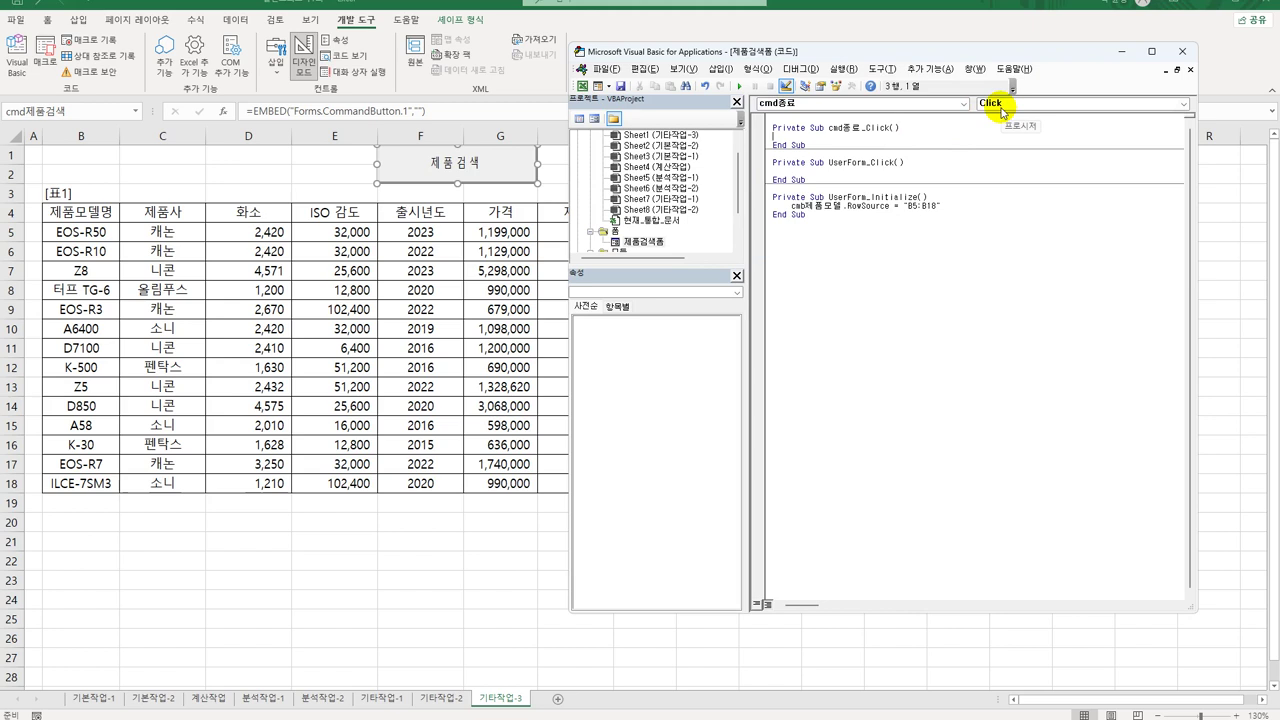
pyautogui.press('Tab')
pyautogui.write('m')
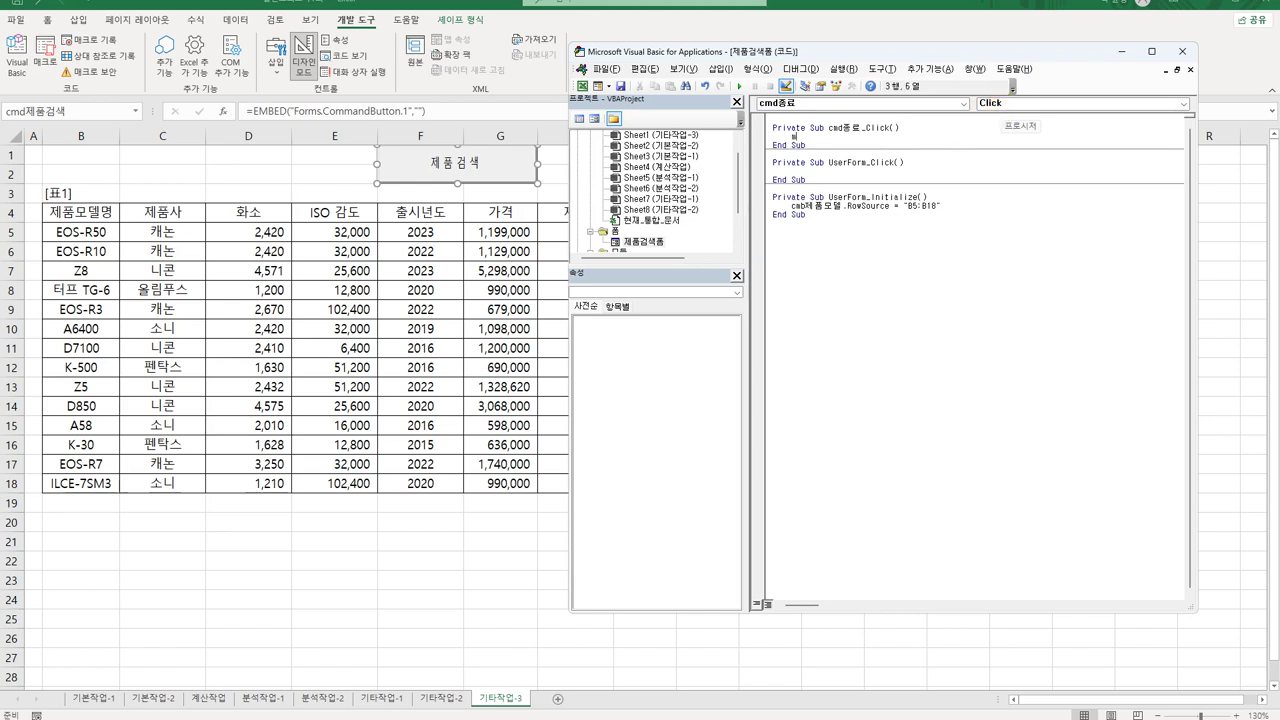
pyautogui.write('sgbox ')
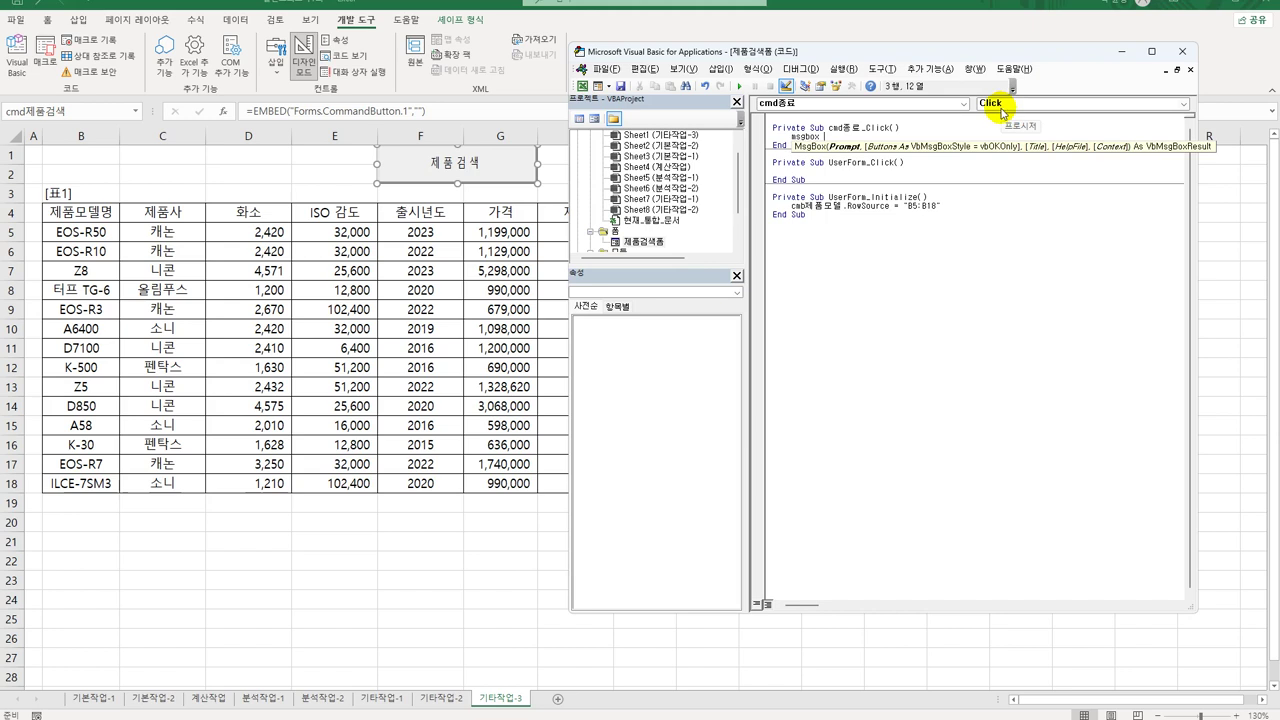
pyautogui.write('now(),')
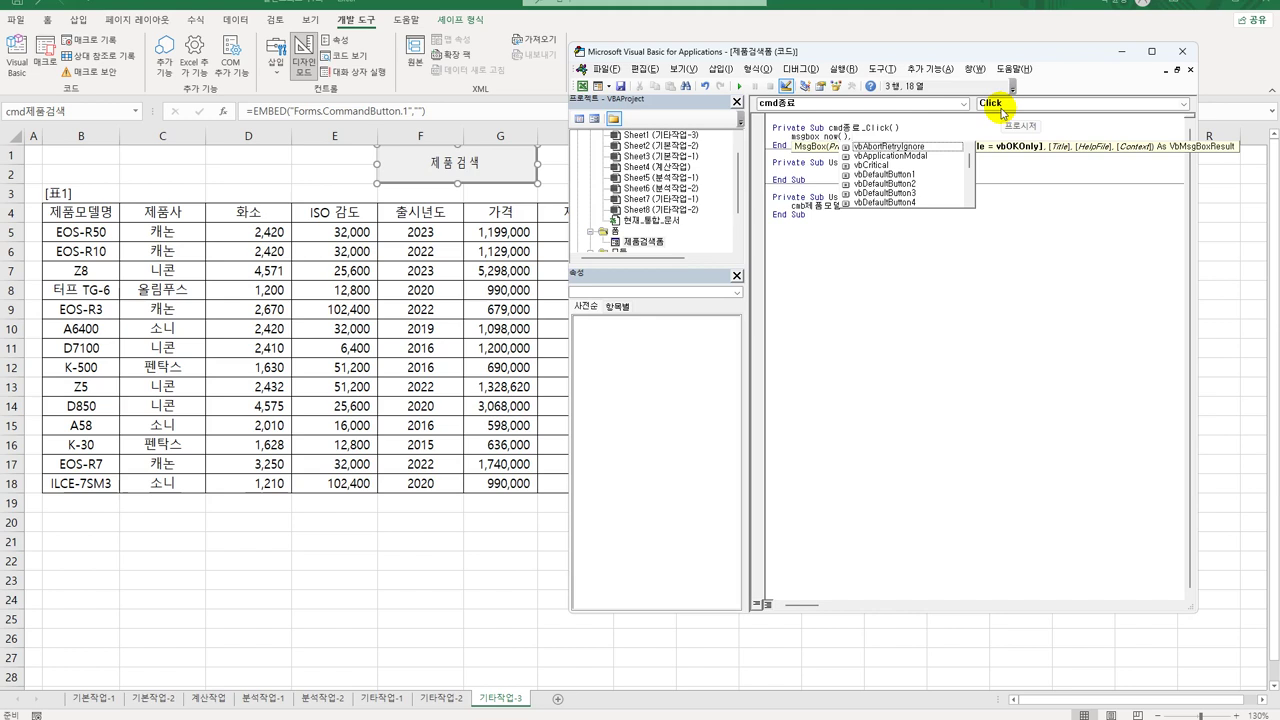
pyautogui.write(',')
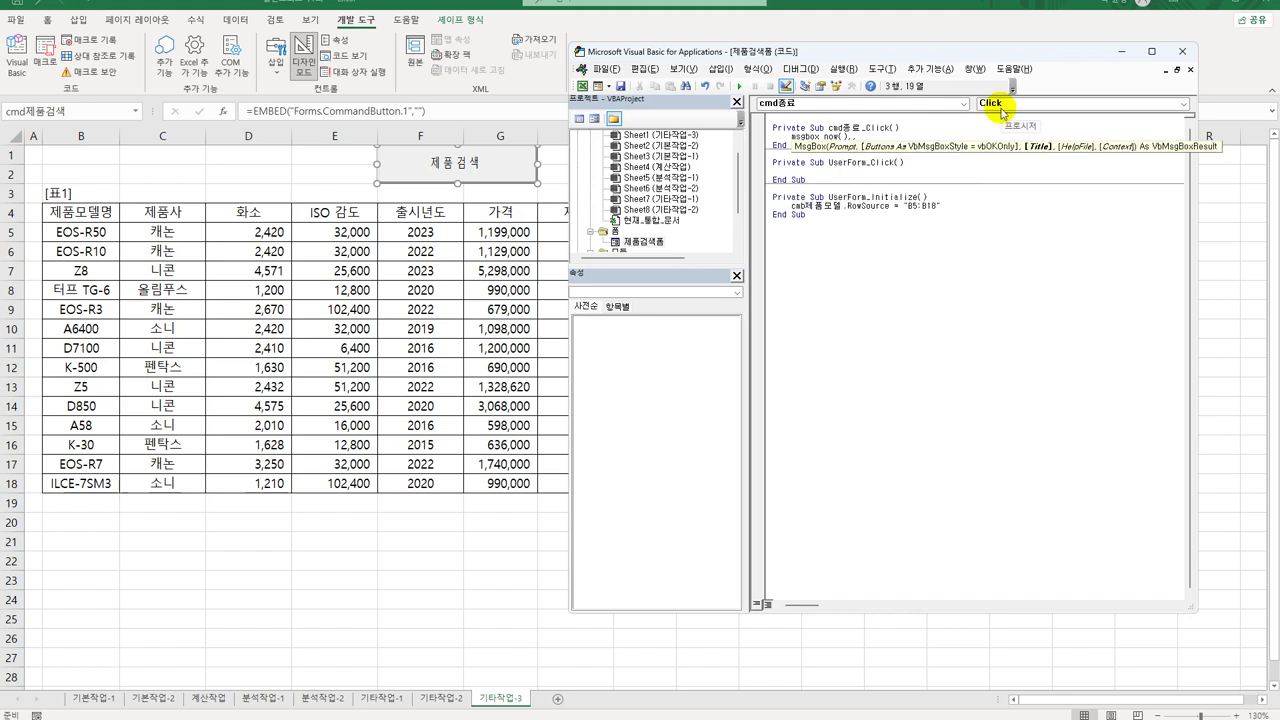
pyautogui.write('"제품검색')
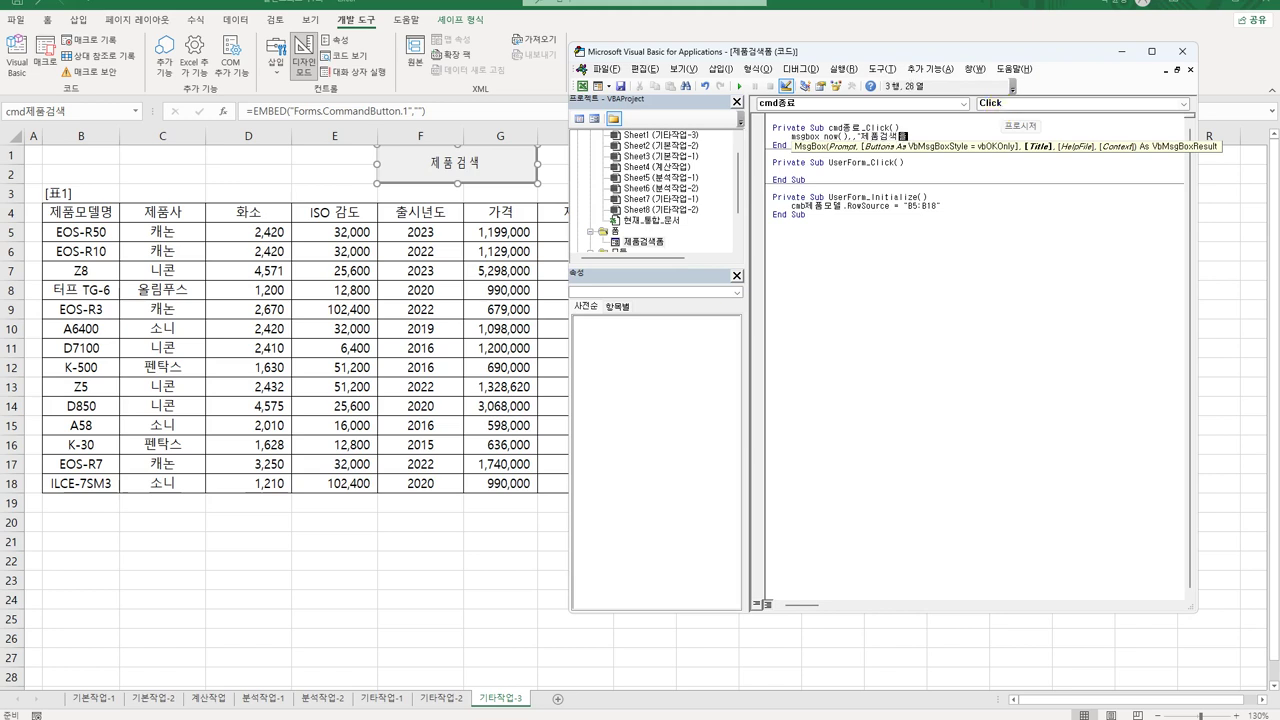
pyautogui.write('을 마칩니다')
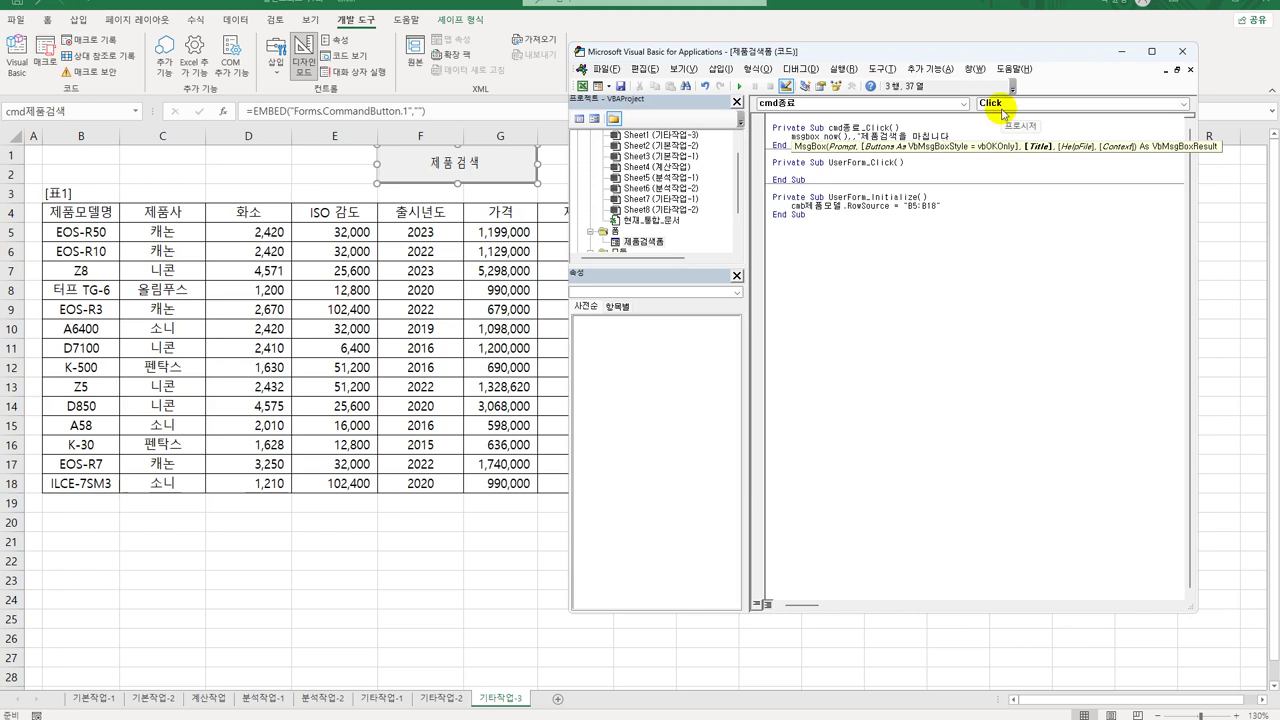
pyautogui.write('"')
pyautogui.press('Return')
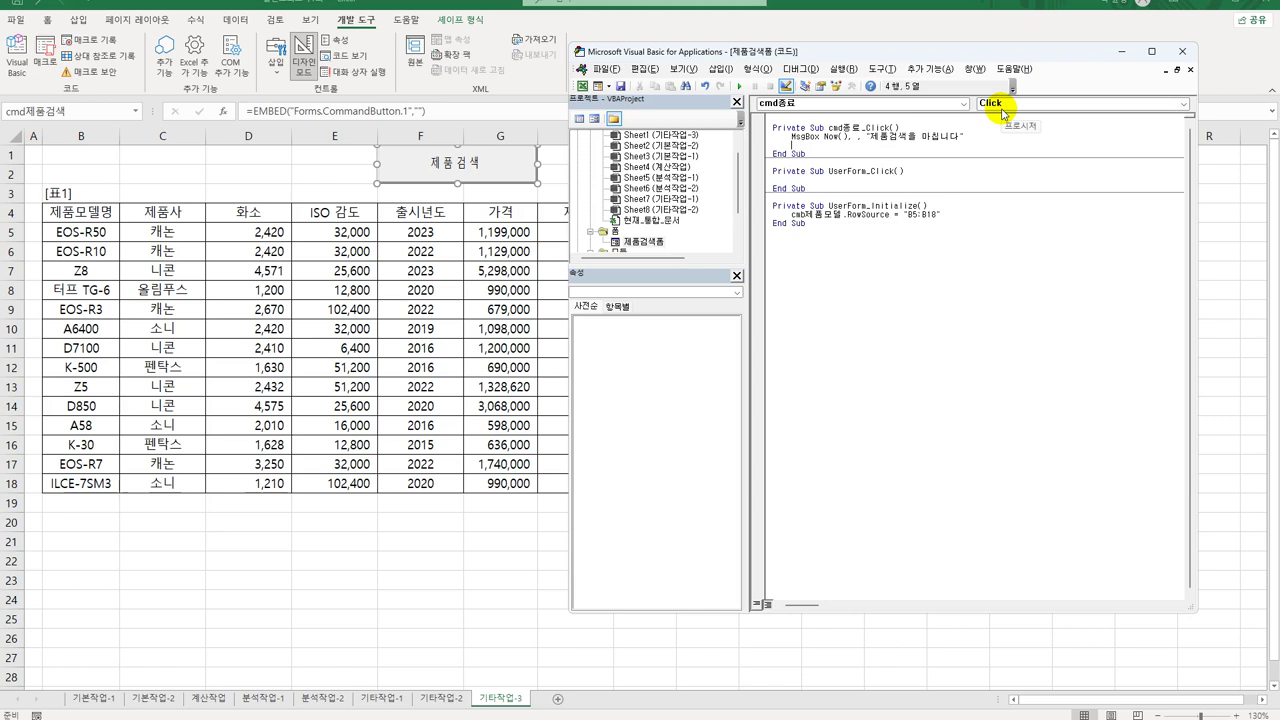
# Add the statement Unload Me after the message box line in cmd종료_Click
pyautogui.write('I')
pyautogui.write('oad')
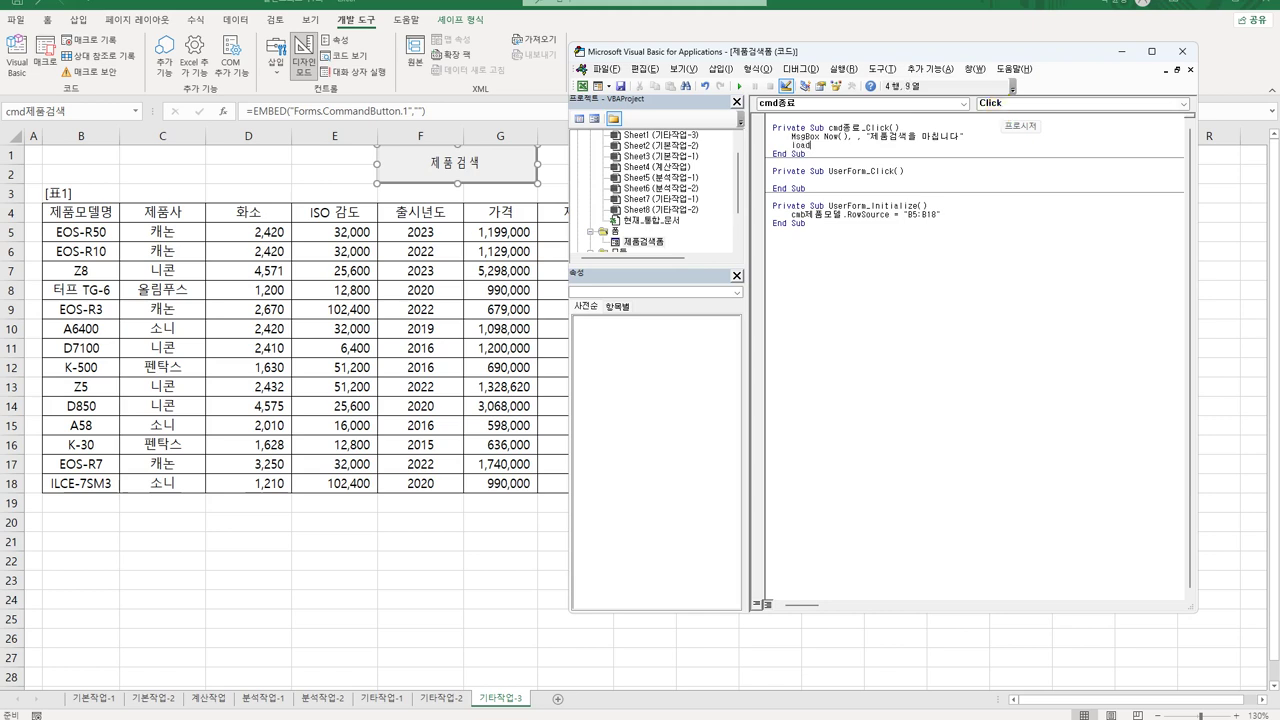
pyautogui.press('BackSpace')
pyautogui.press('BackSpace')
pyautogui.press('BackSpace')
pyautogui.press('BackSpace')
pyautogui.press('BackSpace')
pyautogui.write('unload me')
pyautogui.press('Down')
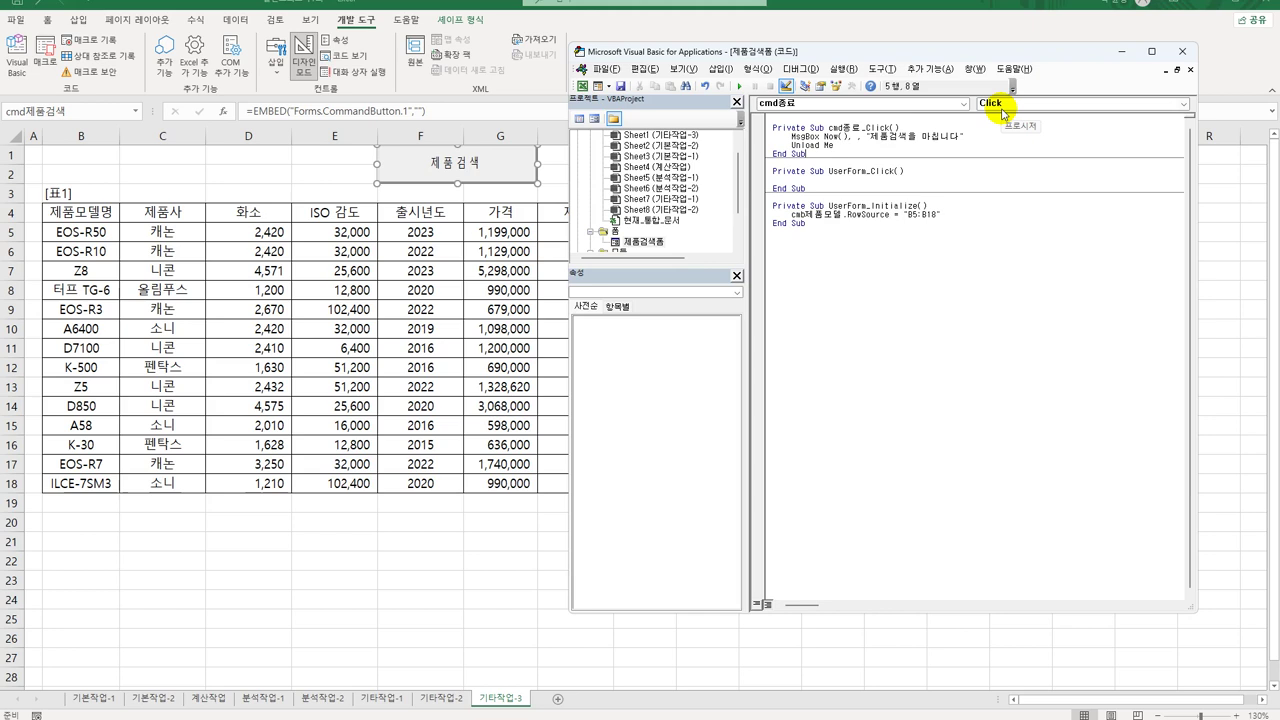
pyautogui.click(925, 332)
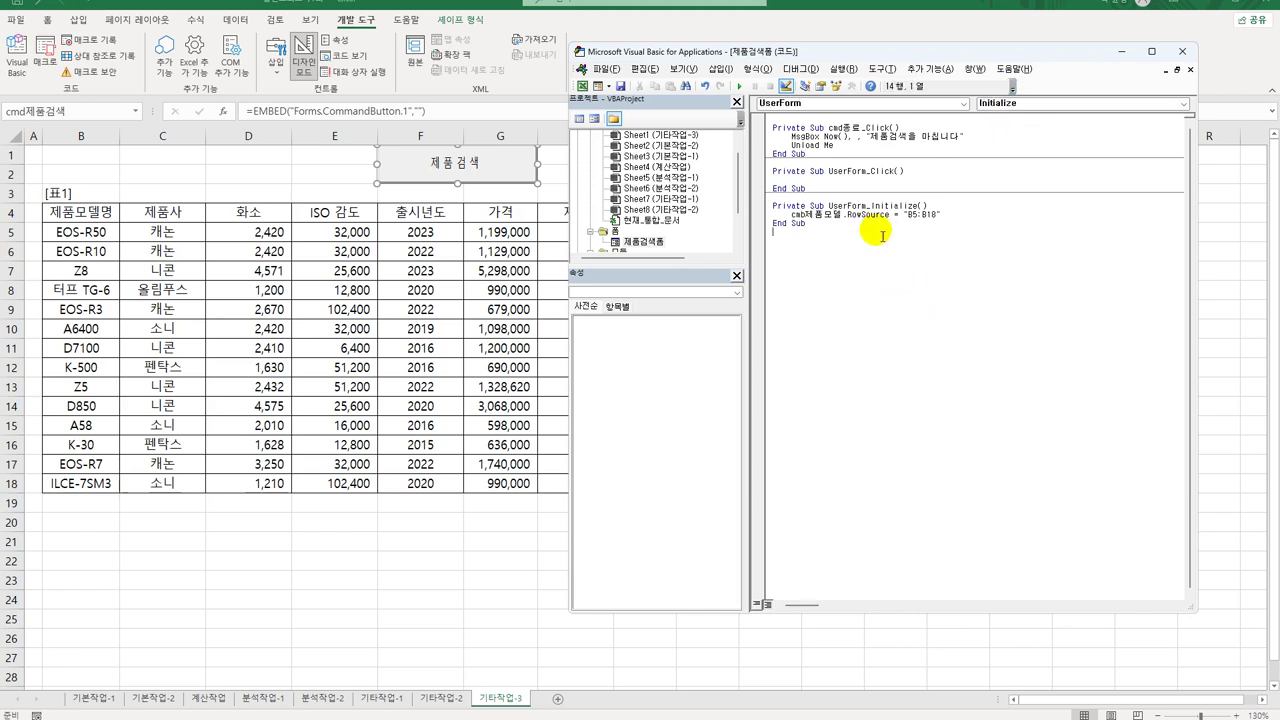
# Check the control names in the 제품검색폼 design and open the click event procedure of its 검색 button
pyautogui.doubleClick(648, 243)
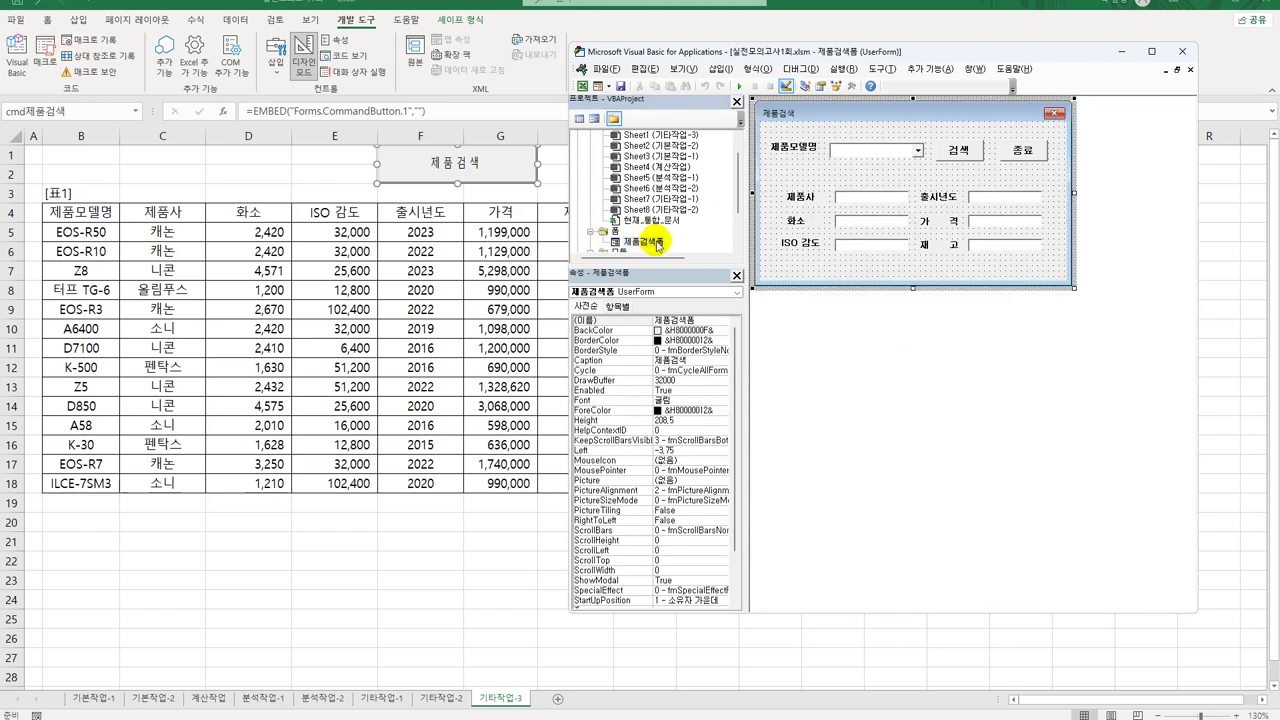
pyautogui.click(952, 158)
pyautogui.click(882, 150)
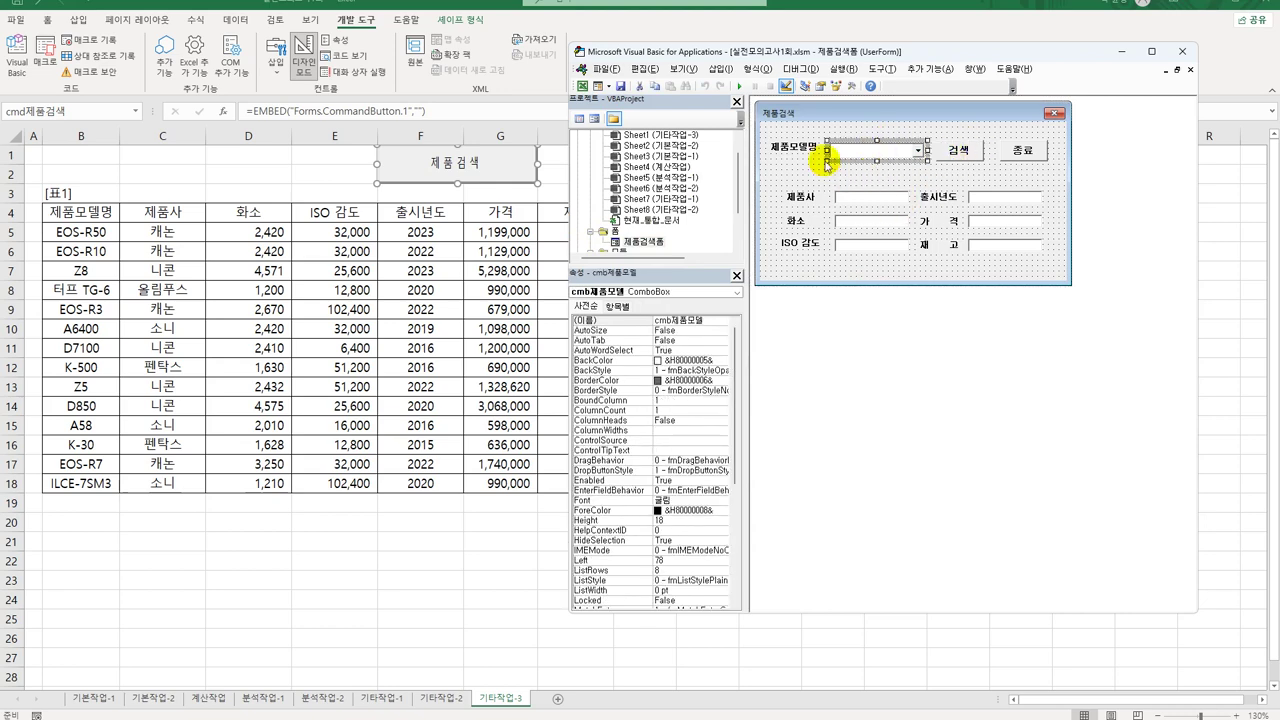
pyautogui.click(962, 153)
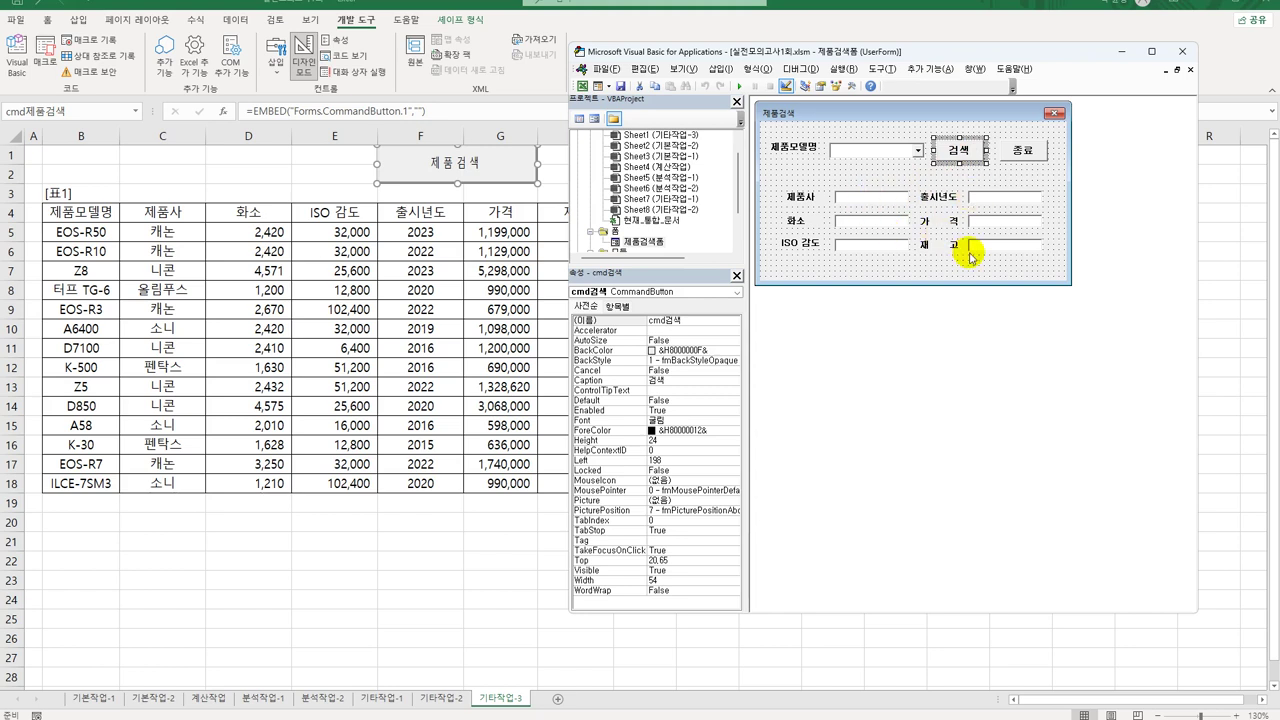
pyautogui.click(986, 218)
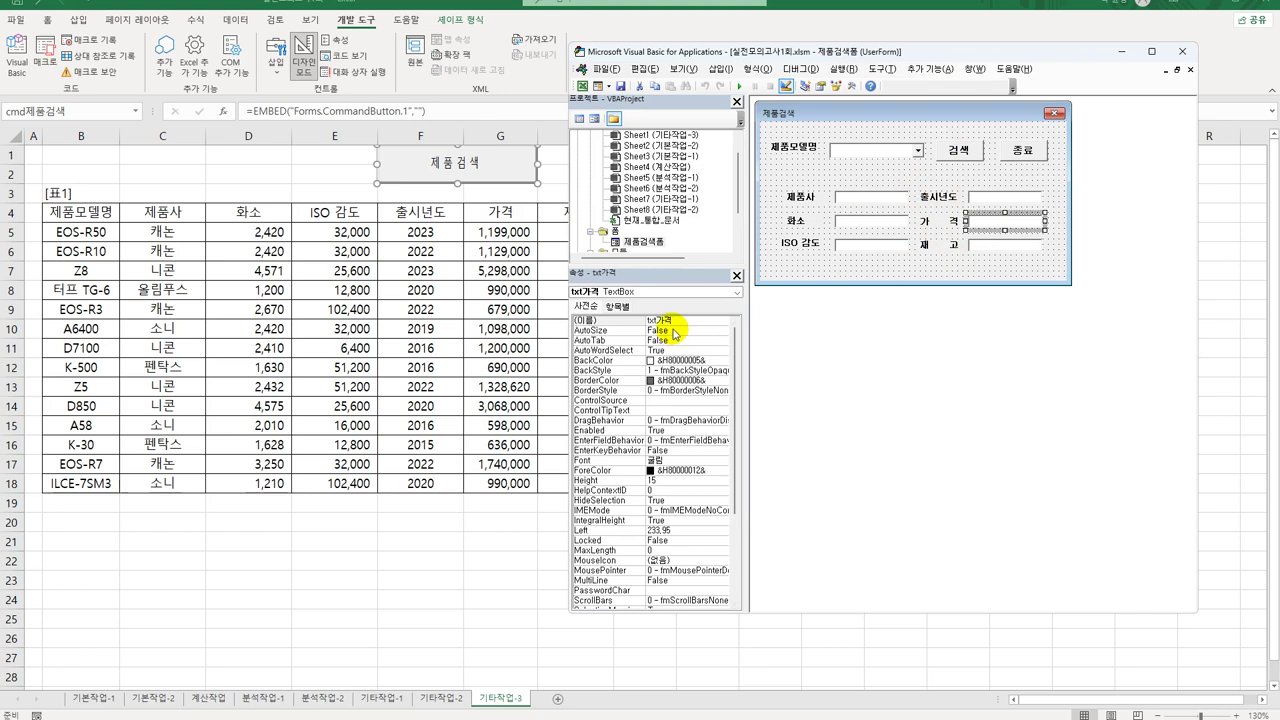
pyautogui.click(944, 160)
pyautogui.doubleClick(968, 155)
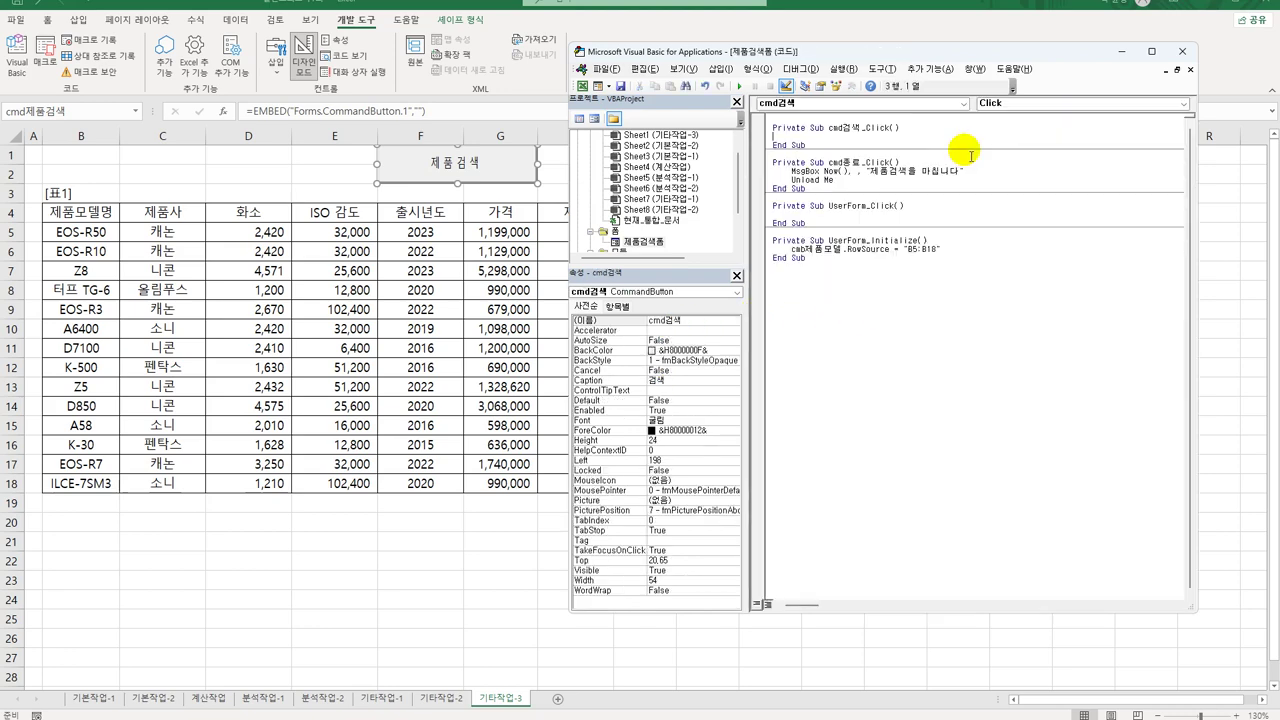
# Leave an empty first line in cmd검색_Click and enter cmb제품모델.ListIndex on the line below
pyautogui.press('Tab')
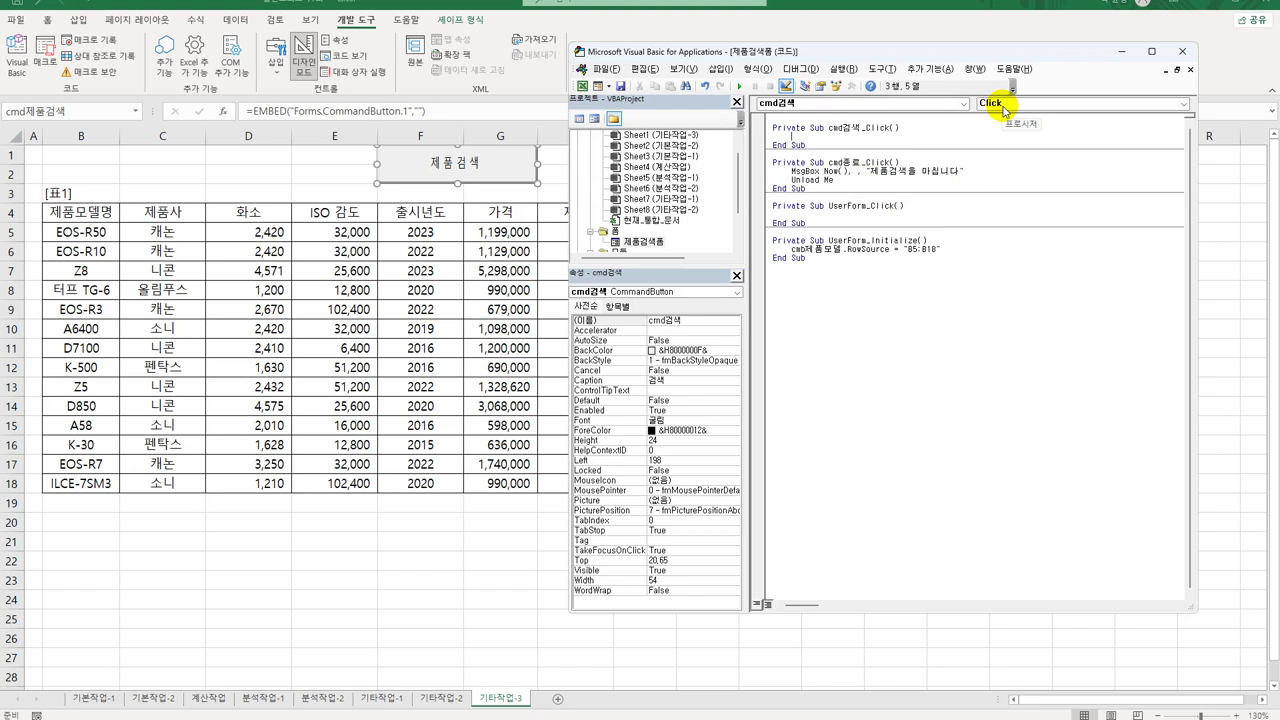
pyautogui.press('Return')
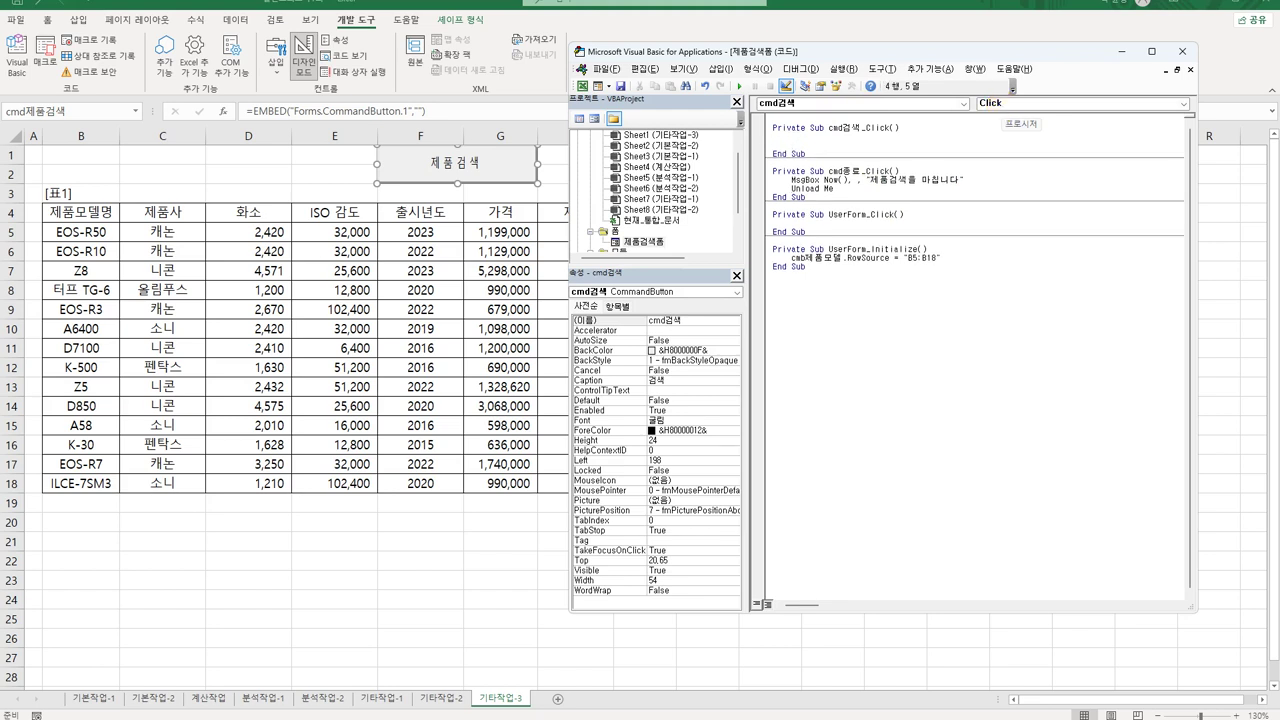
pyautogui.write('cmb제무')
pyautogui.write('품명.')
pyautogui.press('BackSpace')
pyautogui.press('BackSpace')
pyautogui.write('모델.')
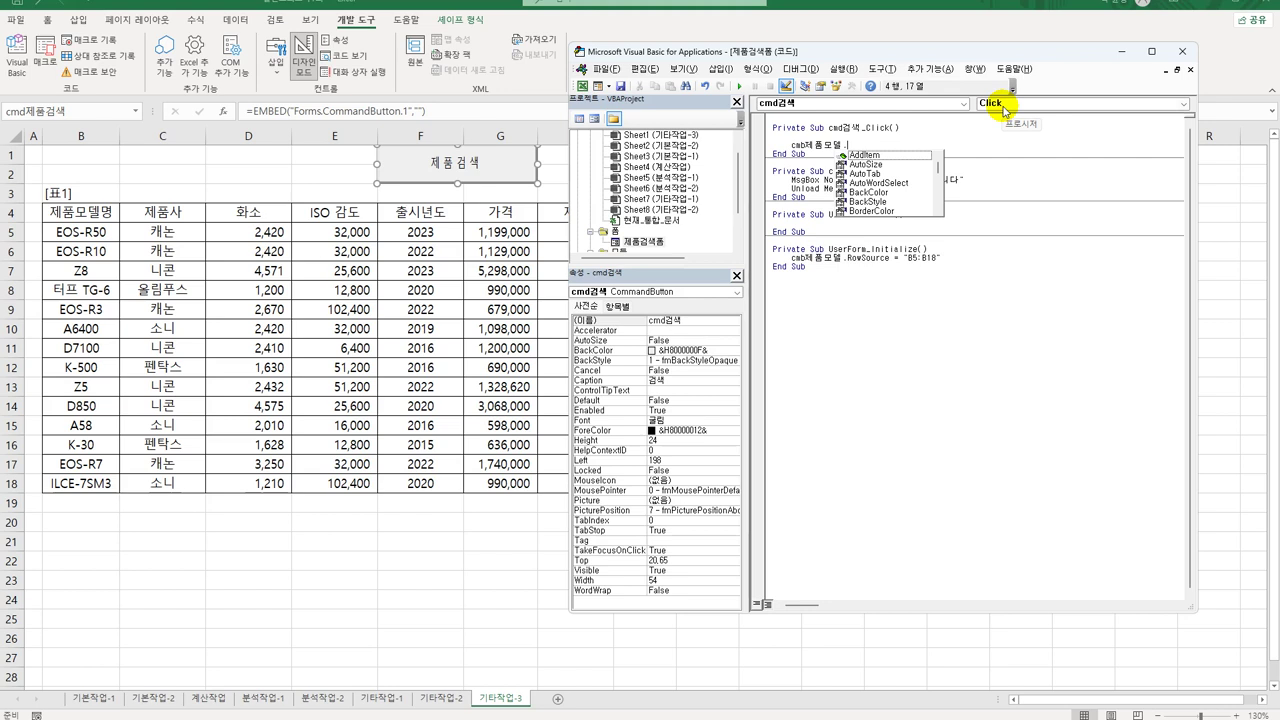
pyautogui.write('l')
pyautogui.write('istin')
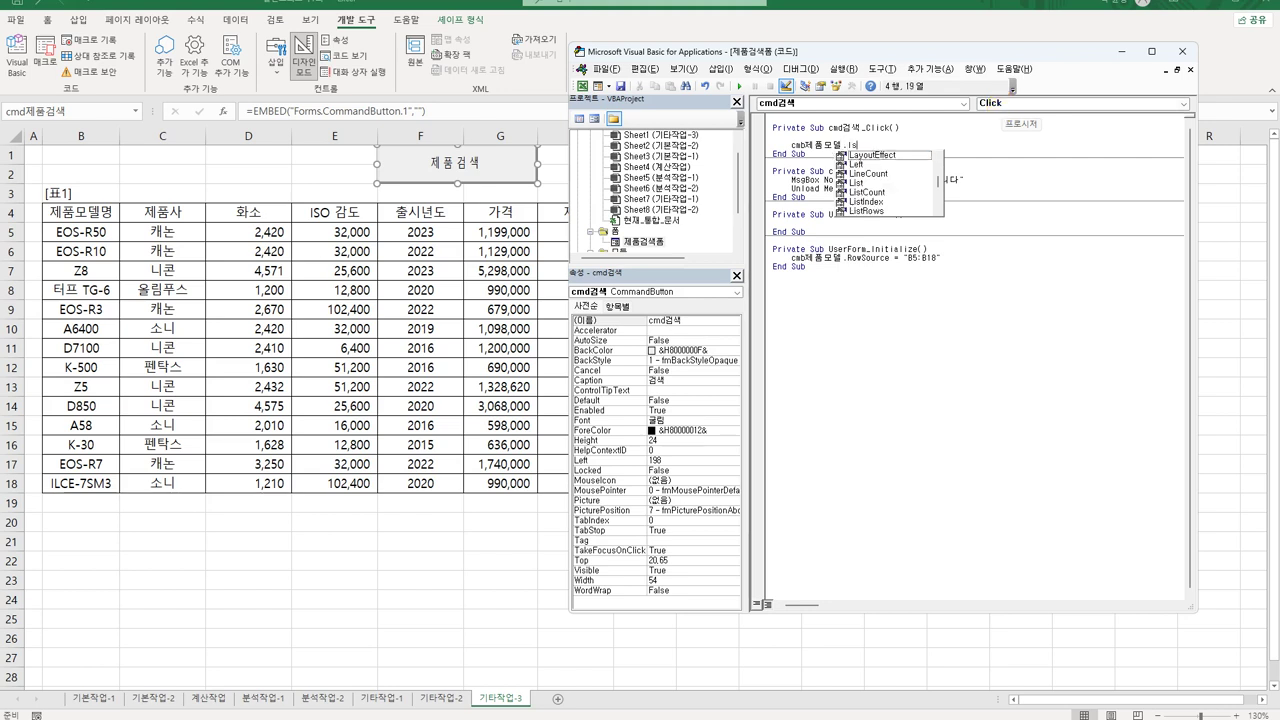
pyautogui.press('Tab')
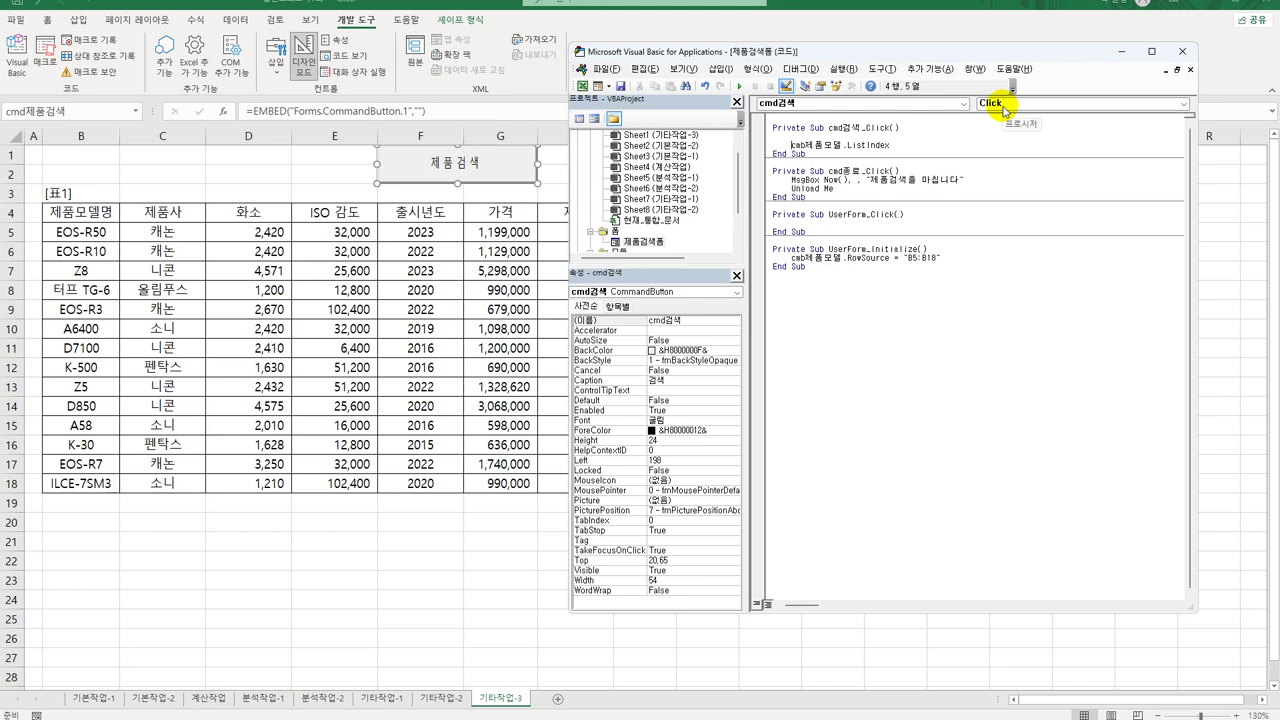
# Complete the statement as iRow = cmb제품모델.ListIndex and add a new line after it
pyautogui.click(793, 145)
pyautogui.write('iRow =')
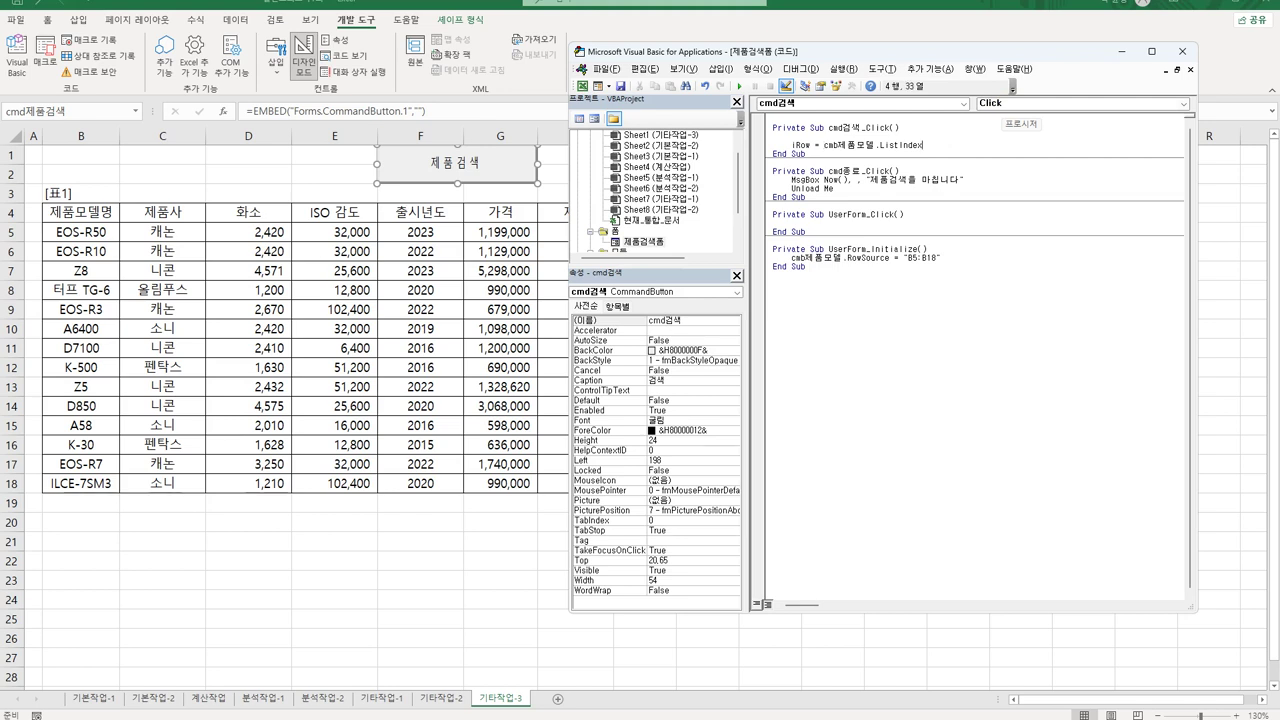
pyautogui.press('Return')
pyautogui.press('Up')
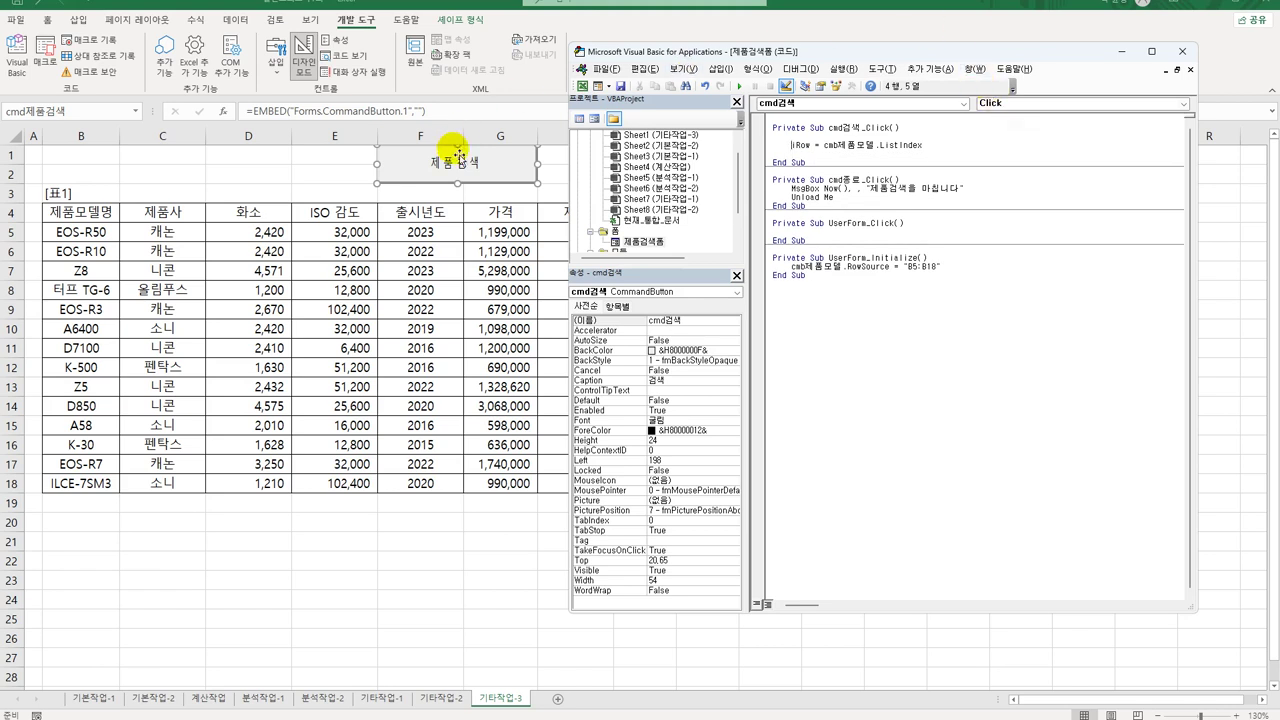
# Show the 제품검색폼 design again, then close the Visual Basic editor to return to the 기타작업-3 sheet
pyautogui.doubleClick(658, 242)
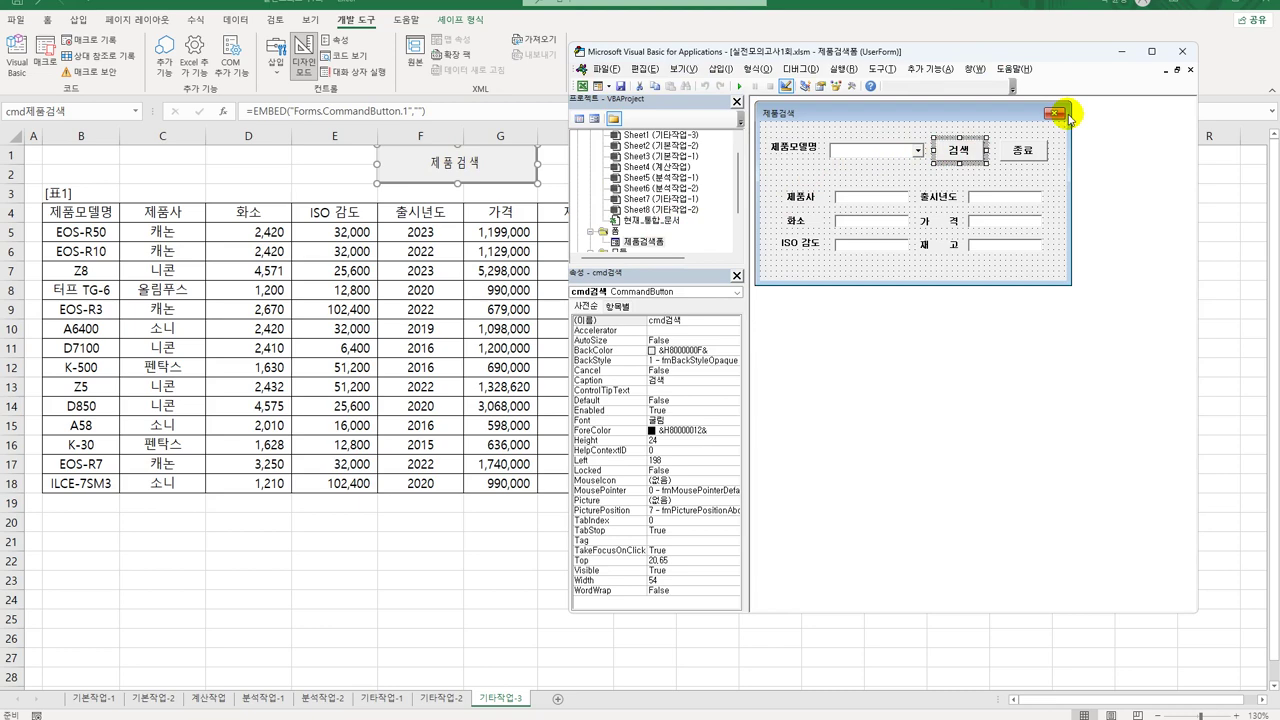
pyautogui.click(1183, 52)
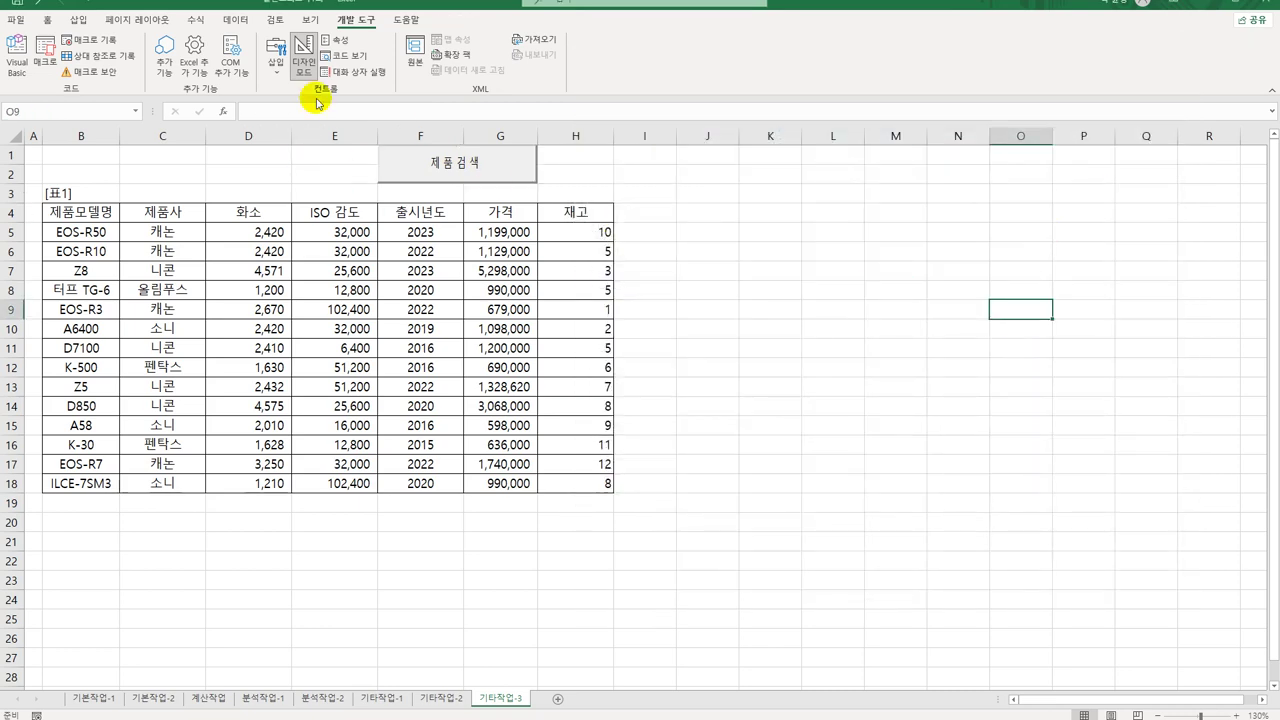
# Turn off design mode, open the 제품검색 form from the sheet and choose EOS-R50 as the 제품모델명
pyautogui.click(303, 62)
pyautogui.click(514, 172)
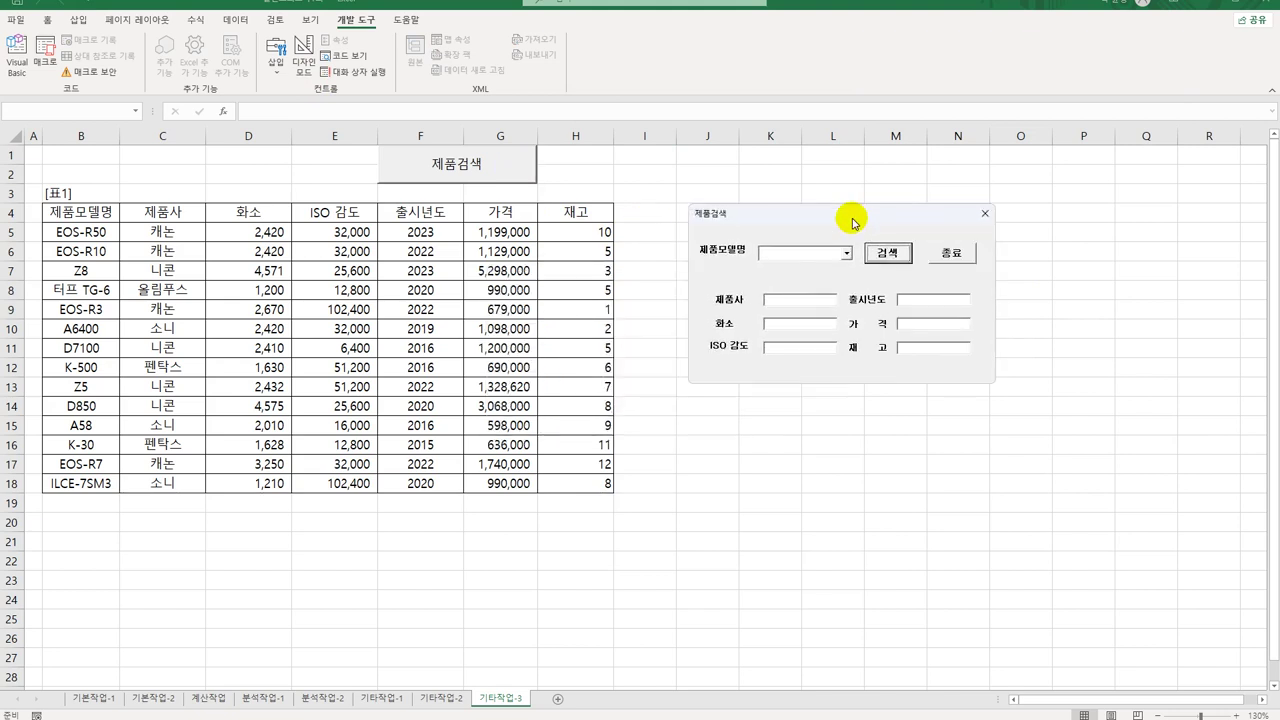
pyautogui.click(847, 258)
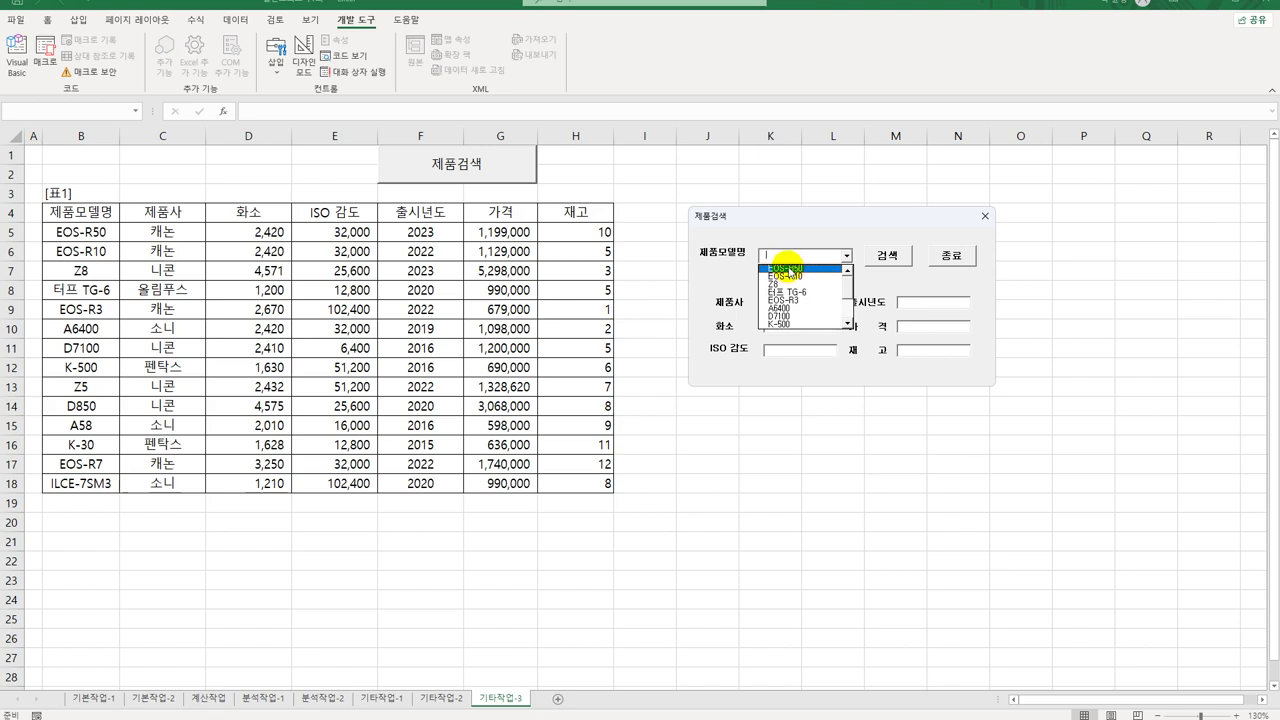
pyautogui.press('Down')
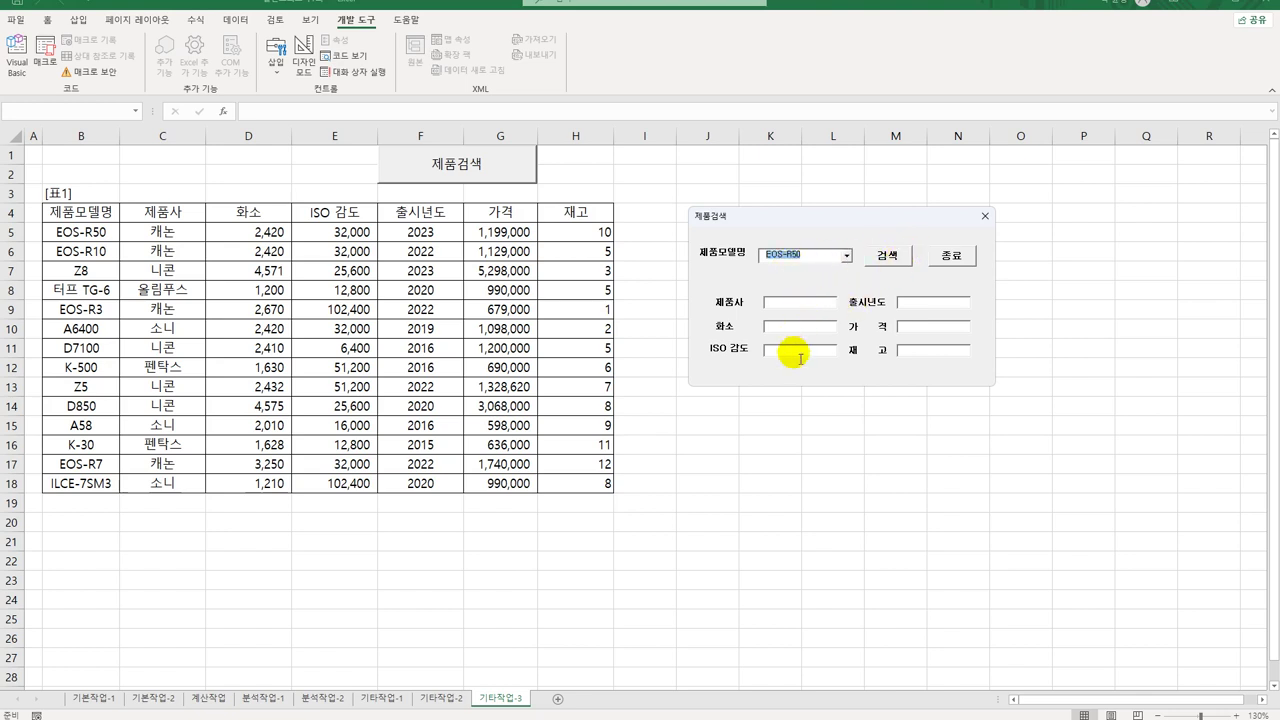
# Compare the form's 제품모델명 list with the table rows, keeping EOS-R50 selected, and close the form
pyautogui.click(846, 255)
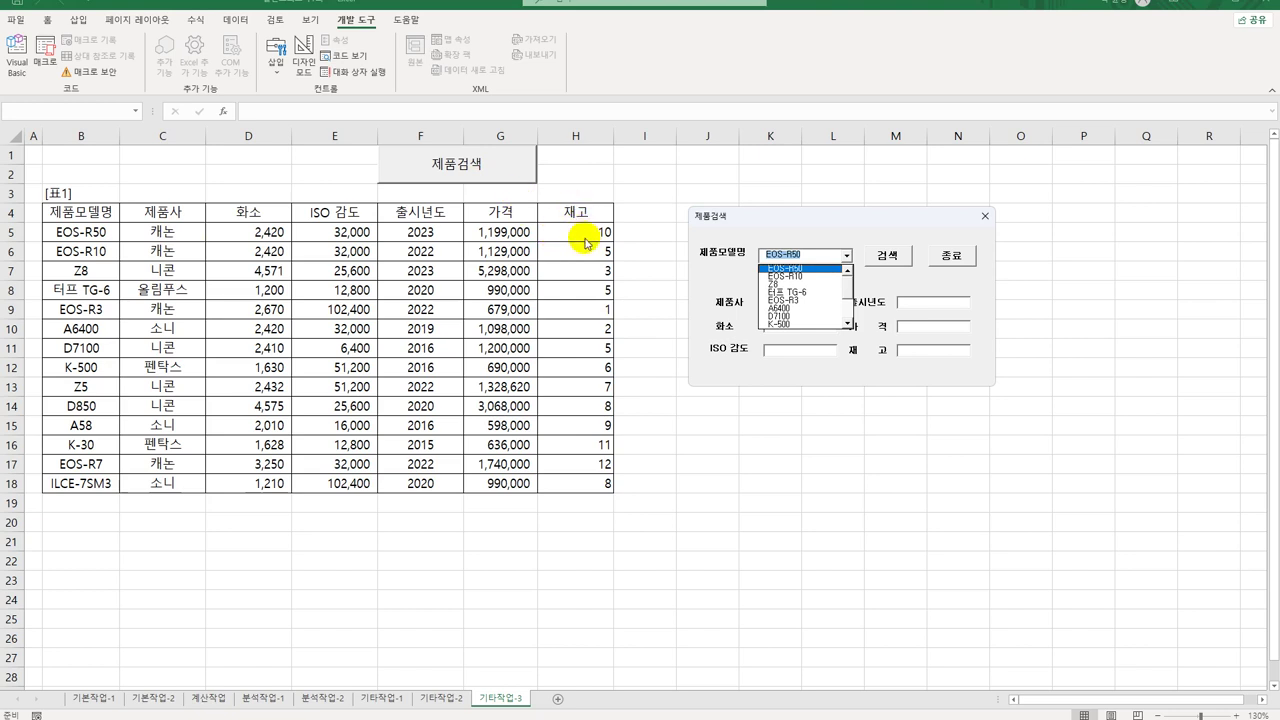
pyautogui.click(806, 270)
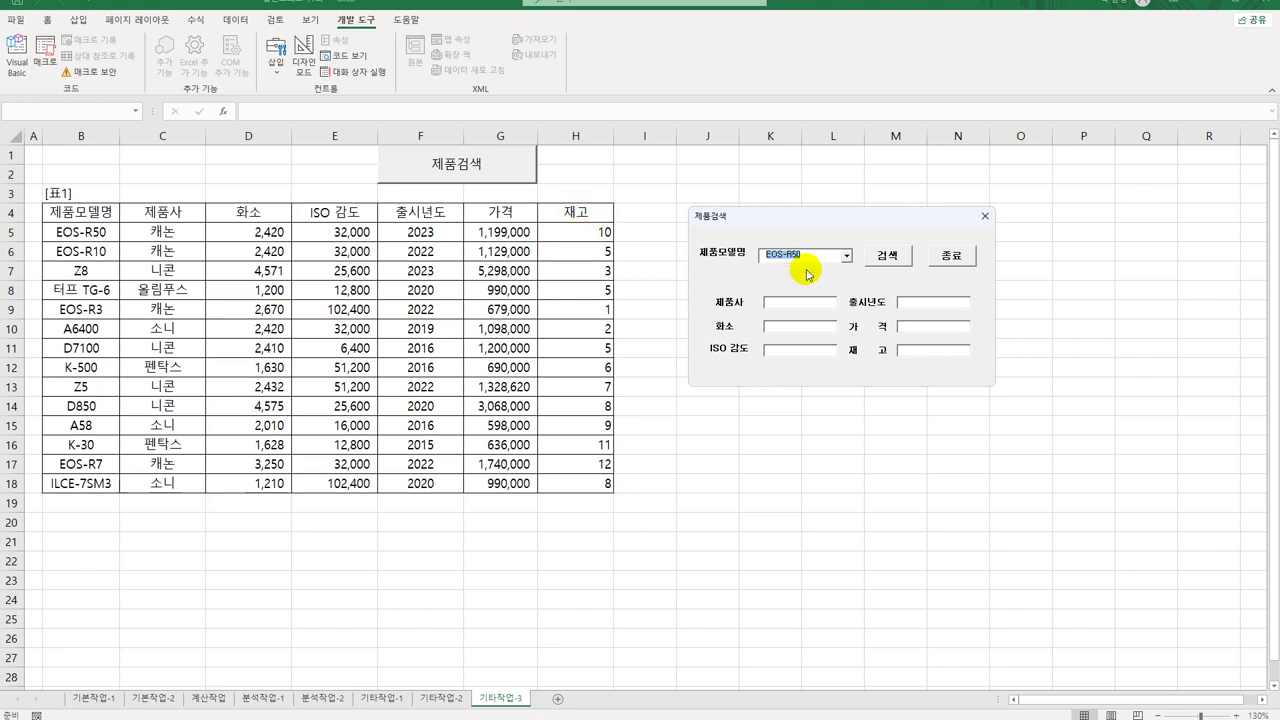
pyautogui.click(846, 255)
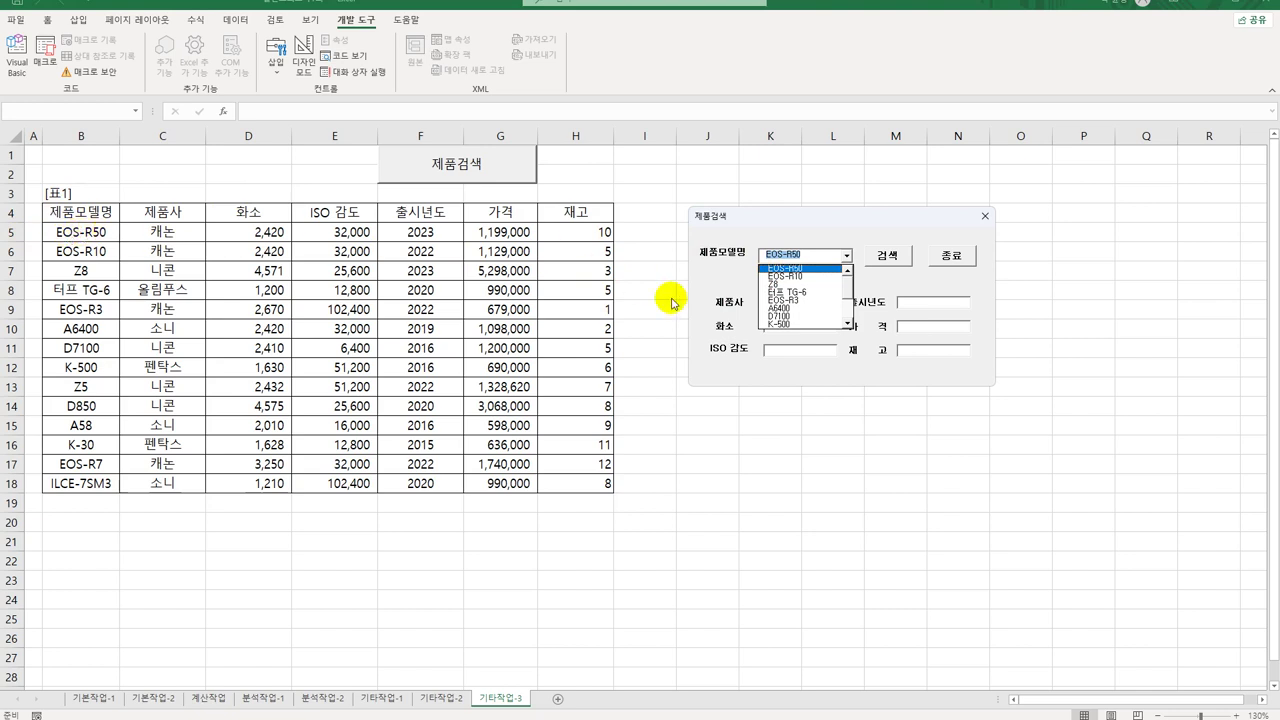
pyautogui.click(846, 254)
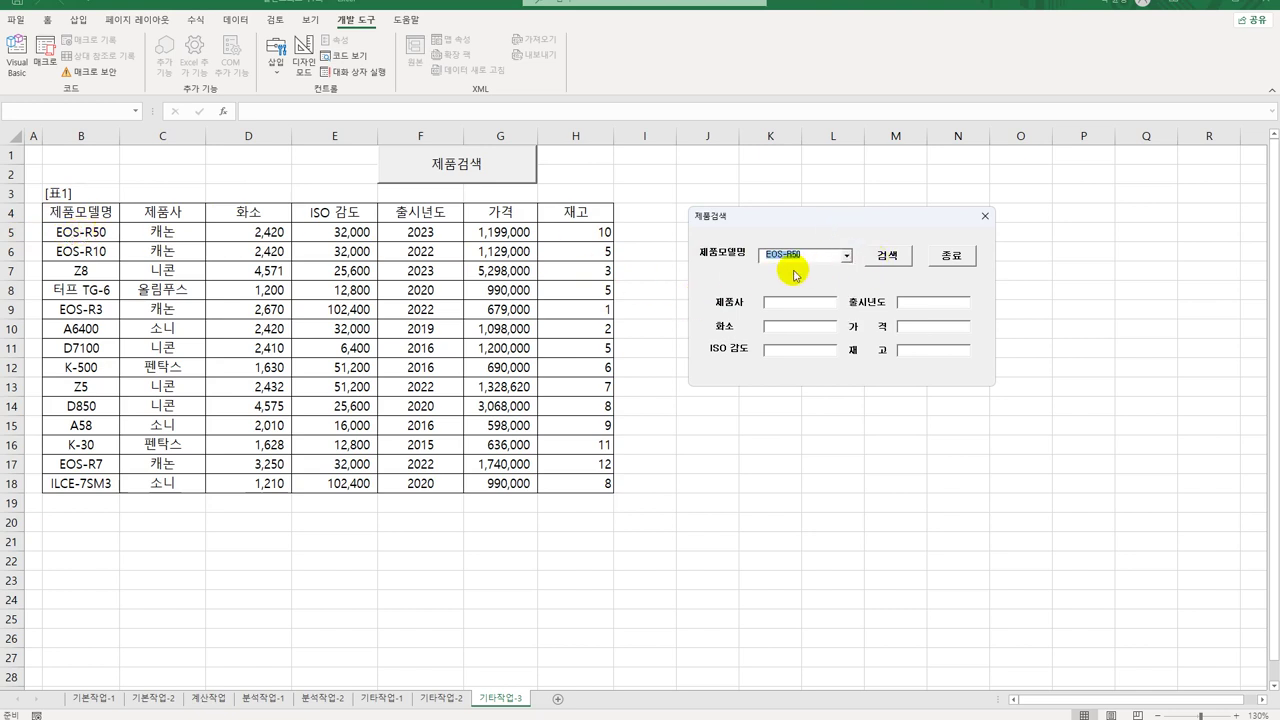
pyautogui.click(984, 216)
pyautogui.click(990, 264)
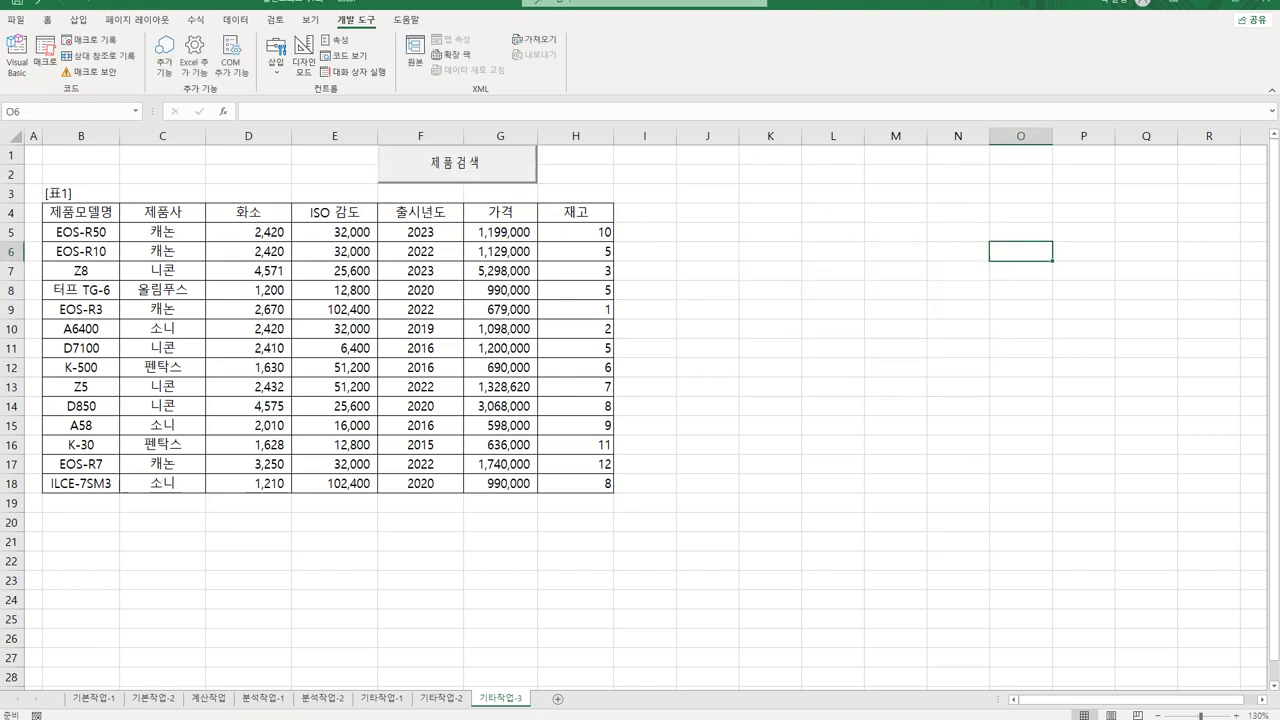
# Reopen the Visual Basic editor, extend the statement to iRow = cmb제품모델.ListIndex + 5 and leave an empty line below it
pyautogui.click(17, 60)
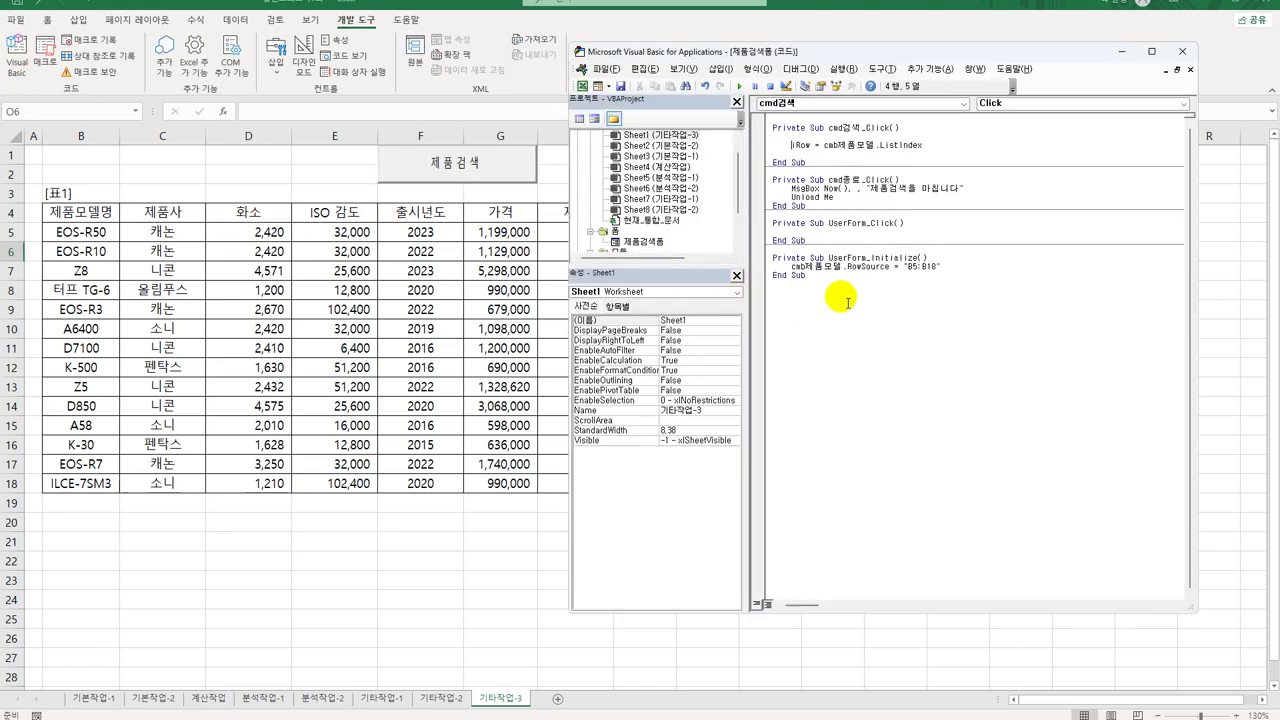
pyautogui.click(938, 148)
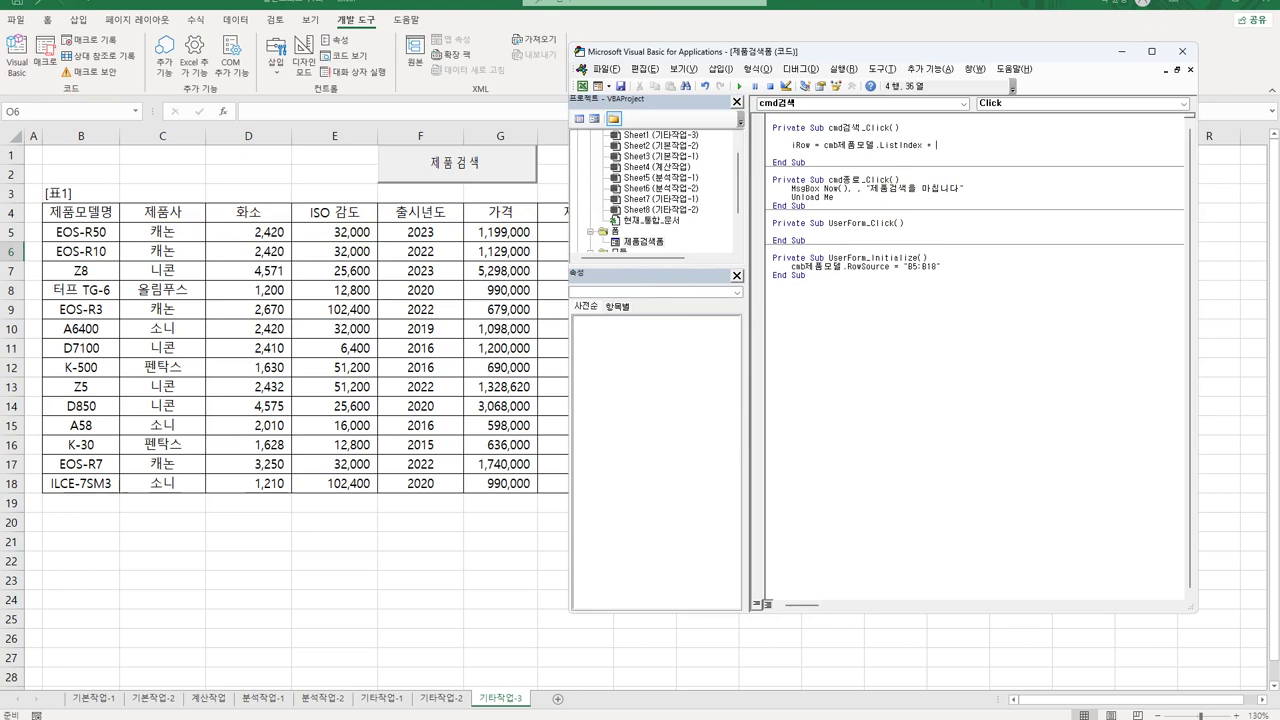
pyautogui.write('+ 5')
pyautogui.press('Return')
pyautogui.press('Return')
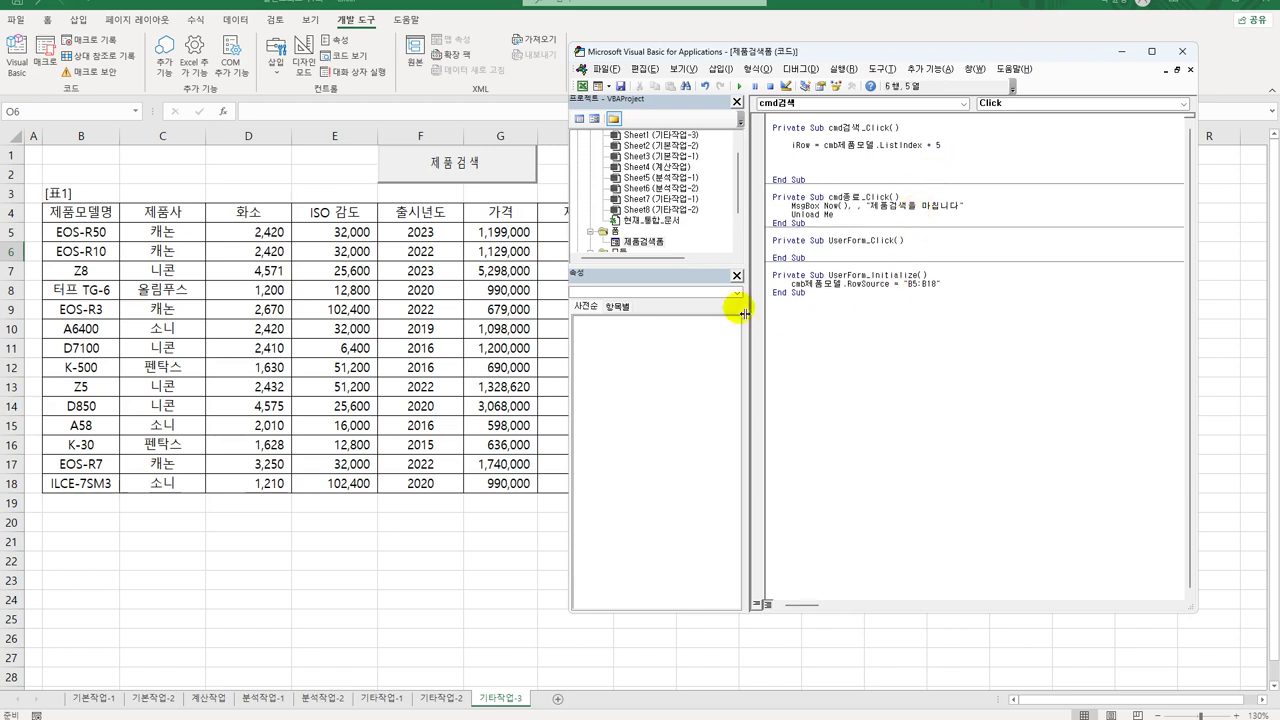
# Check the control names of the 제품사 and 화소 text boxes in the 제품검색폼 design, and return to the cmd검색_Click code
pyautogui.doubleClick(645, 242)
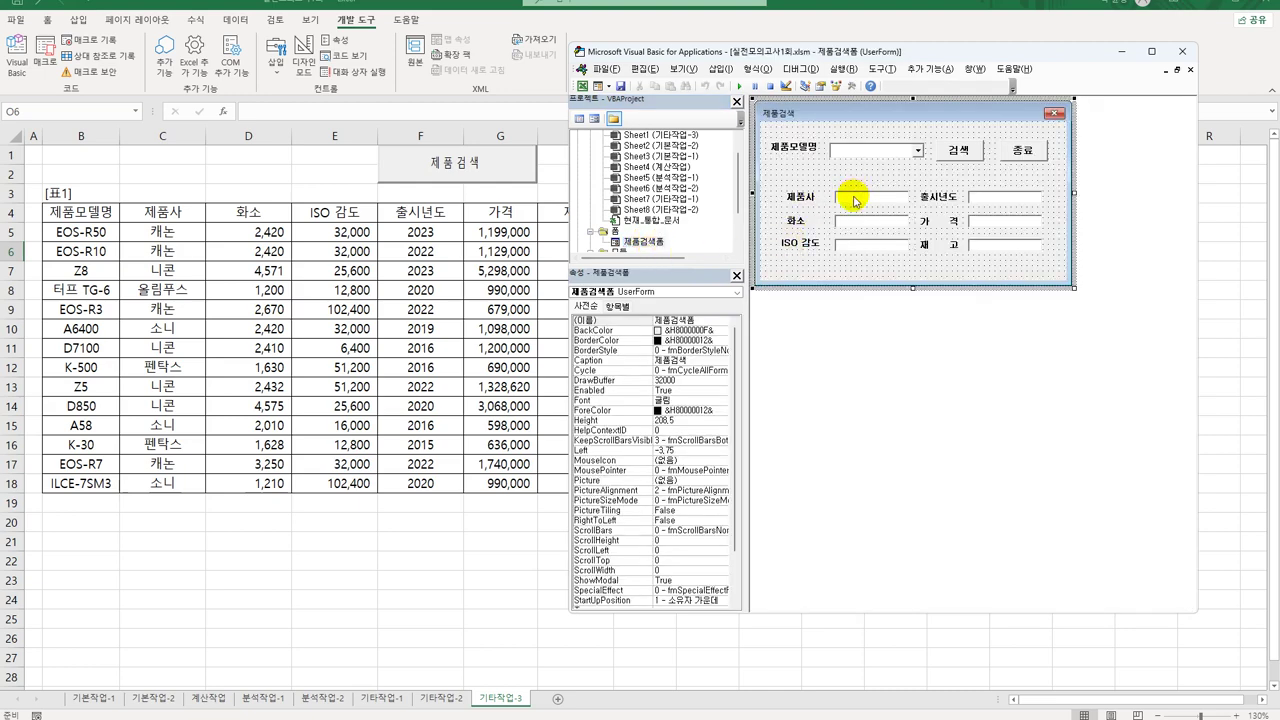
pyautogui.click(846, 195)
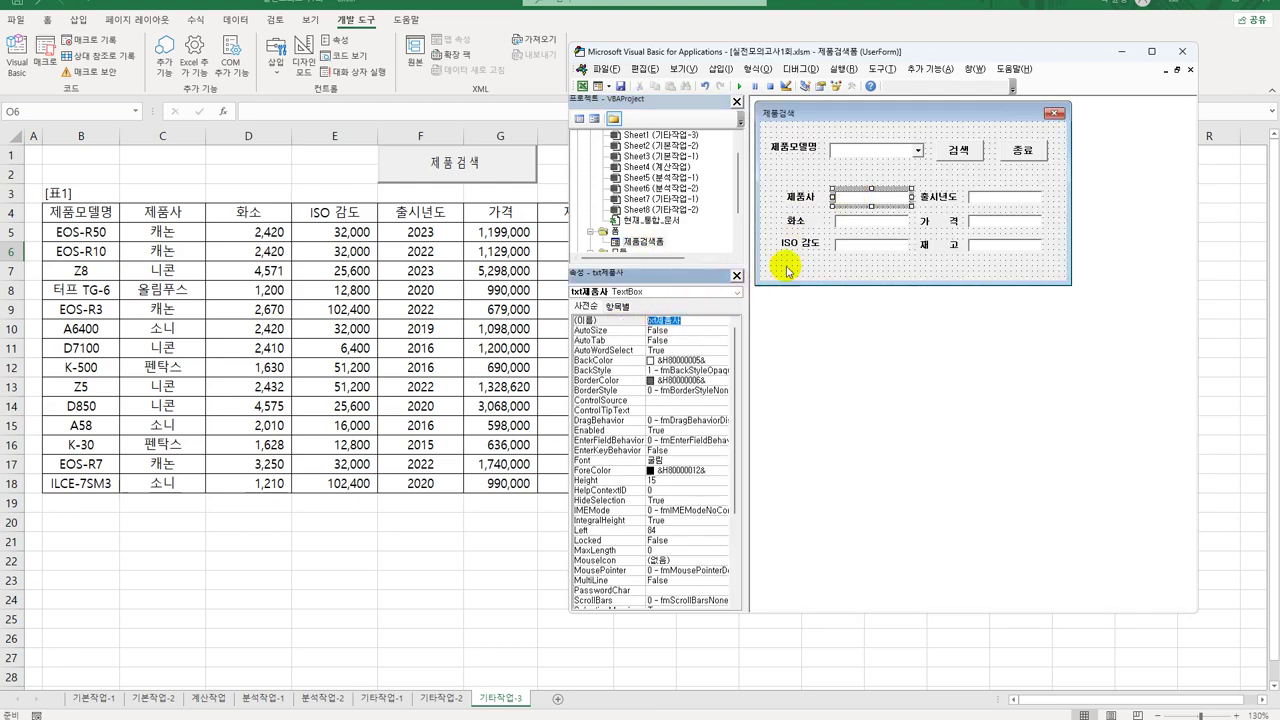
pyautogui.click(860, 221)
pyautogui.click(668, 320)
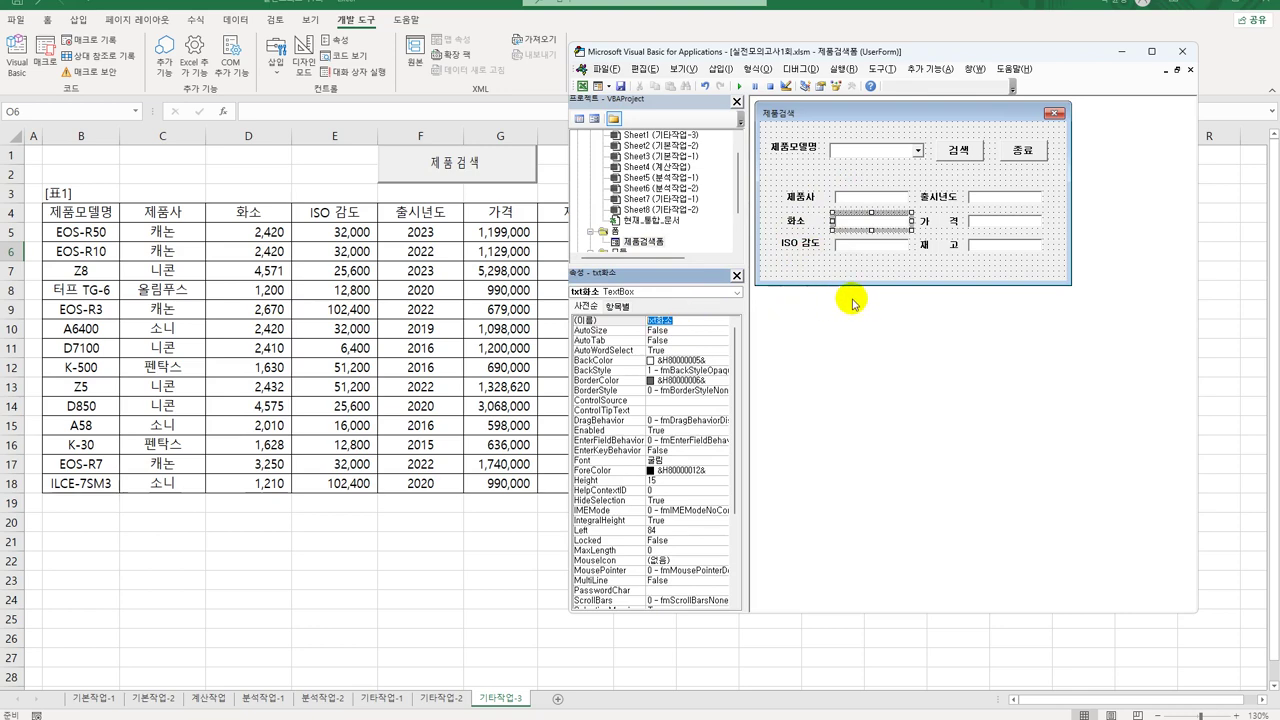
pyautogui.click(866, 196)
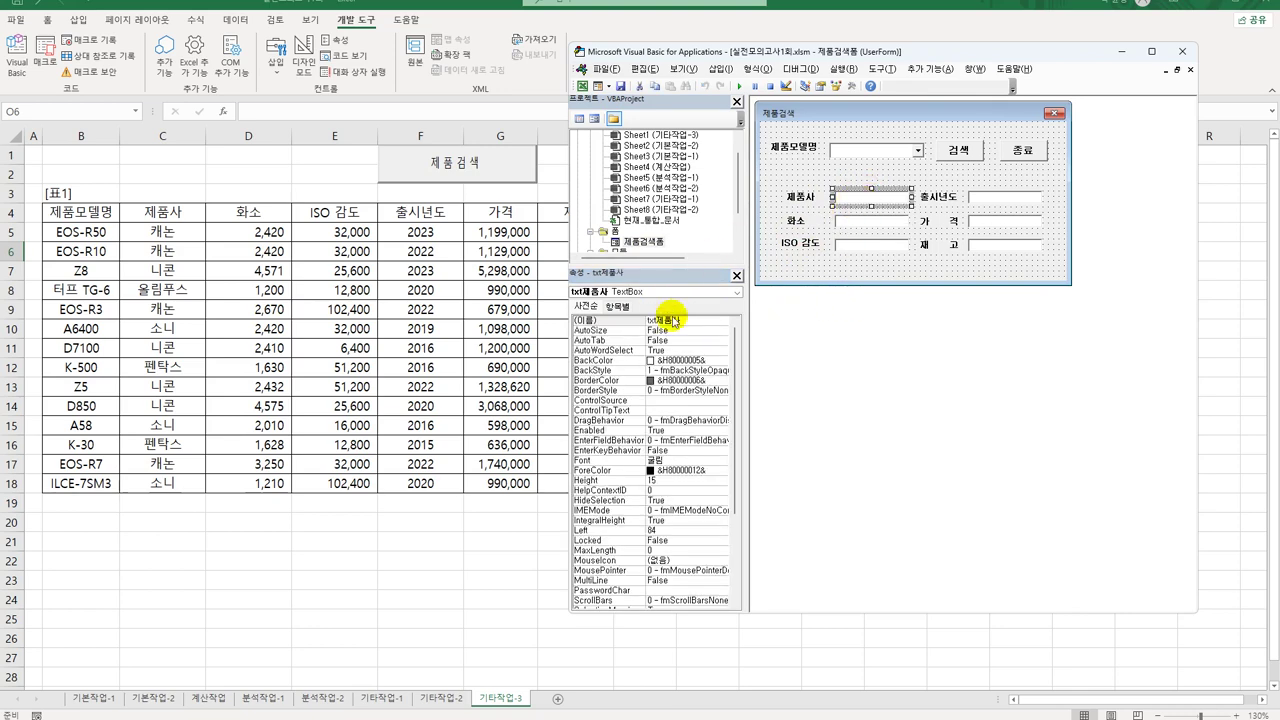
pyautogui.click(690, 320)
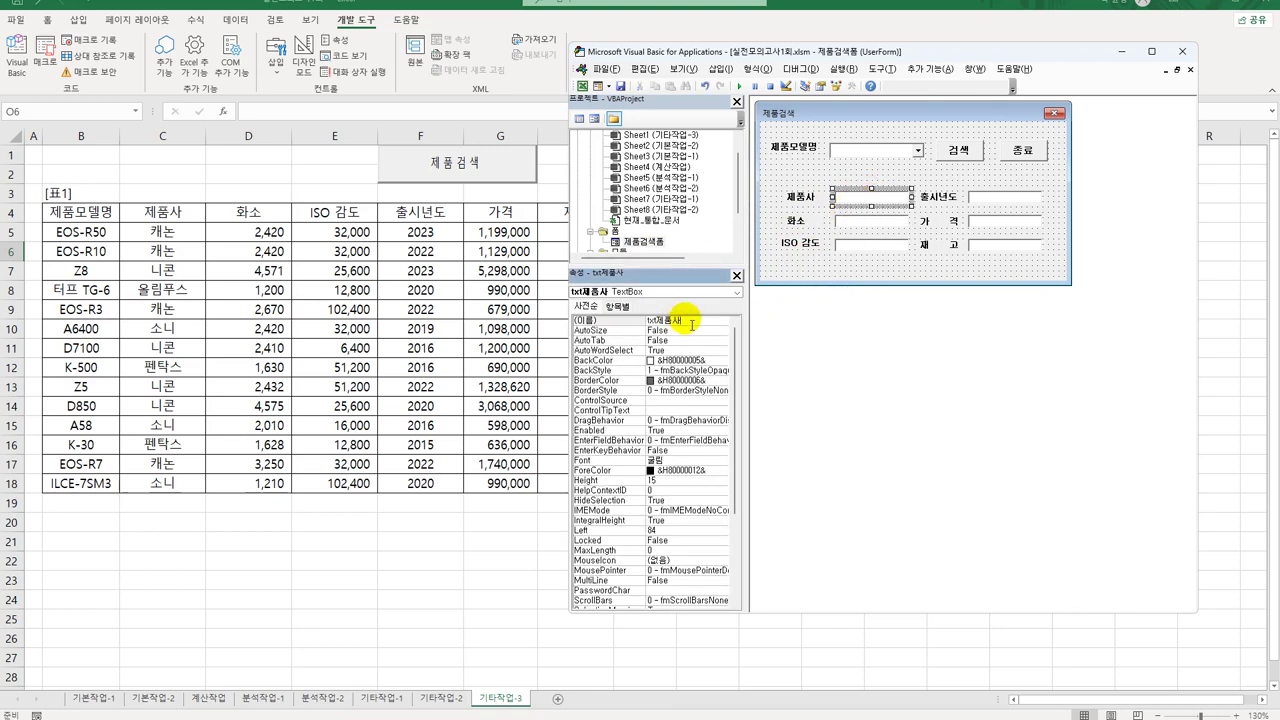
pyautogui.doubleClick(965, 152)
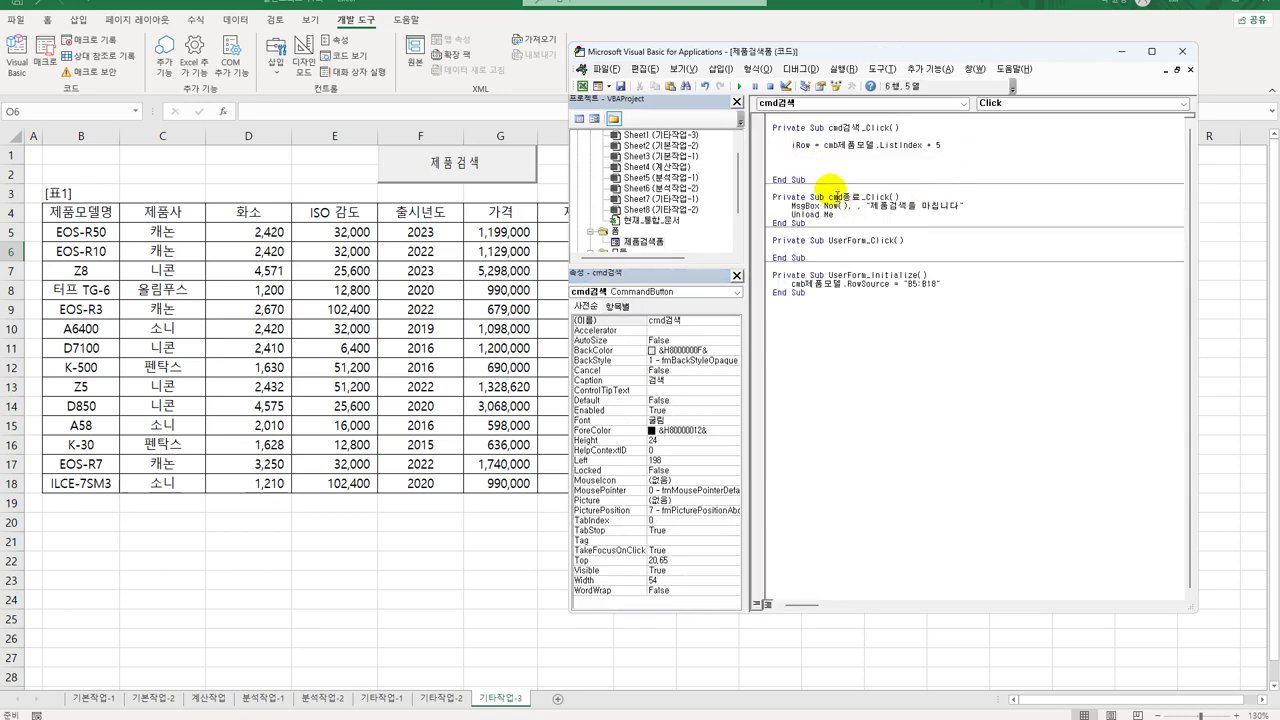
# Enter txt제품사 = Cells(iRow, 3) below the iRow statement in cmd검색_Click and start a new line
pyautogui.write('txt제품사 = cells(')
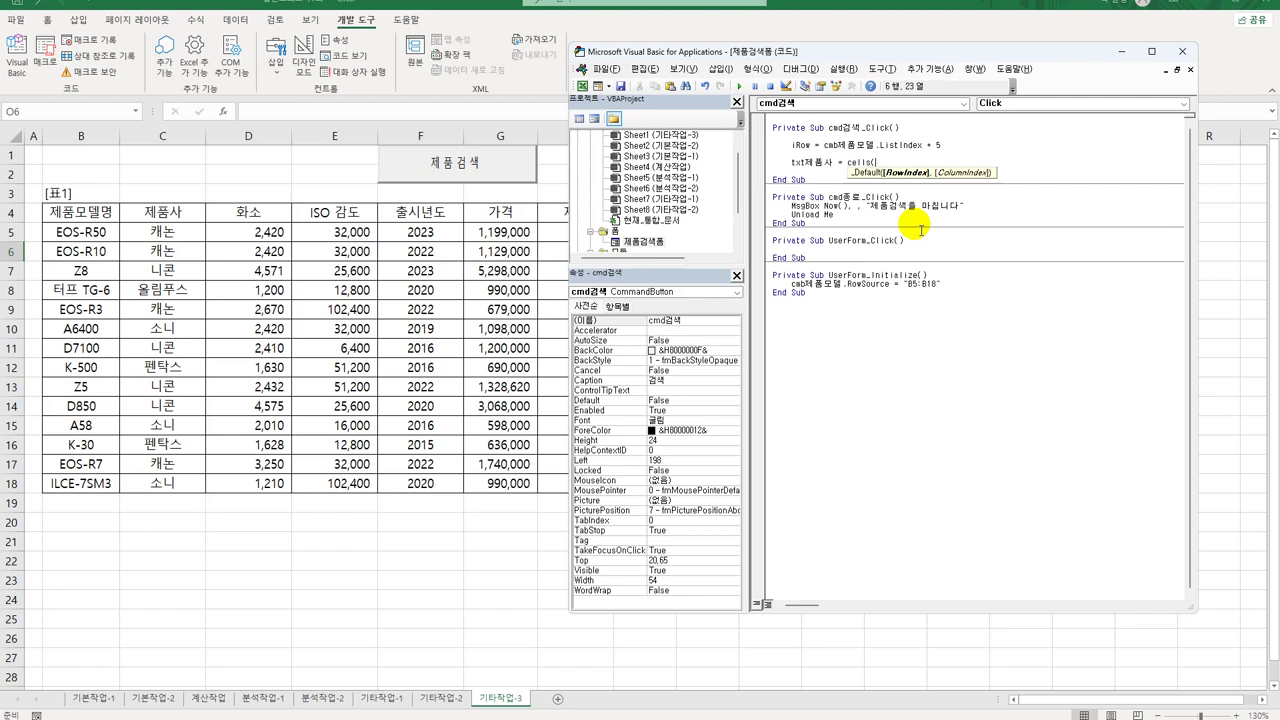
pyautogui.write('iRow,')
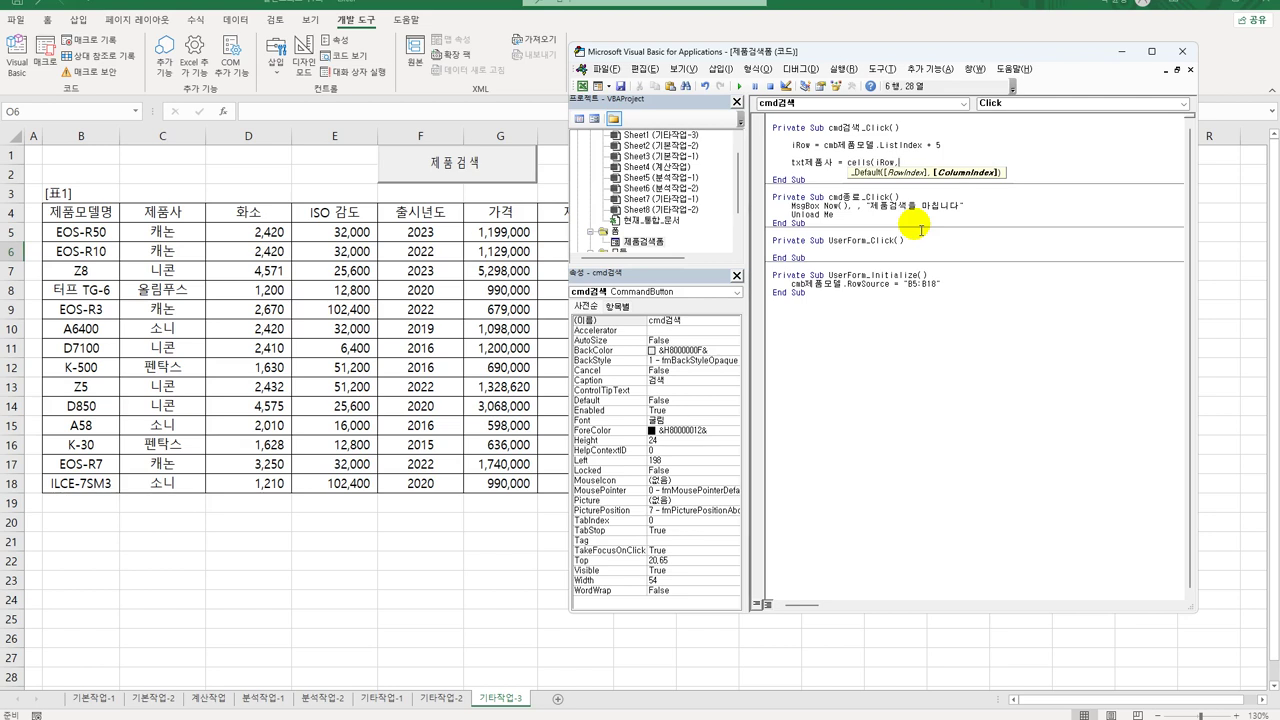
pyautogui.write('3)')
pyautogui.press('Return')
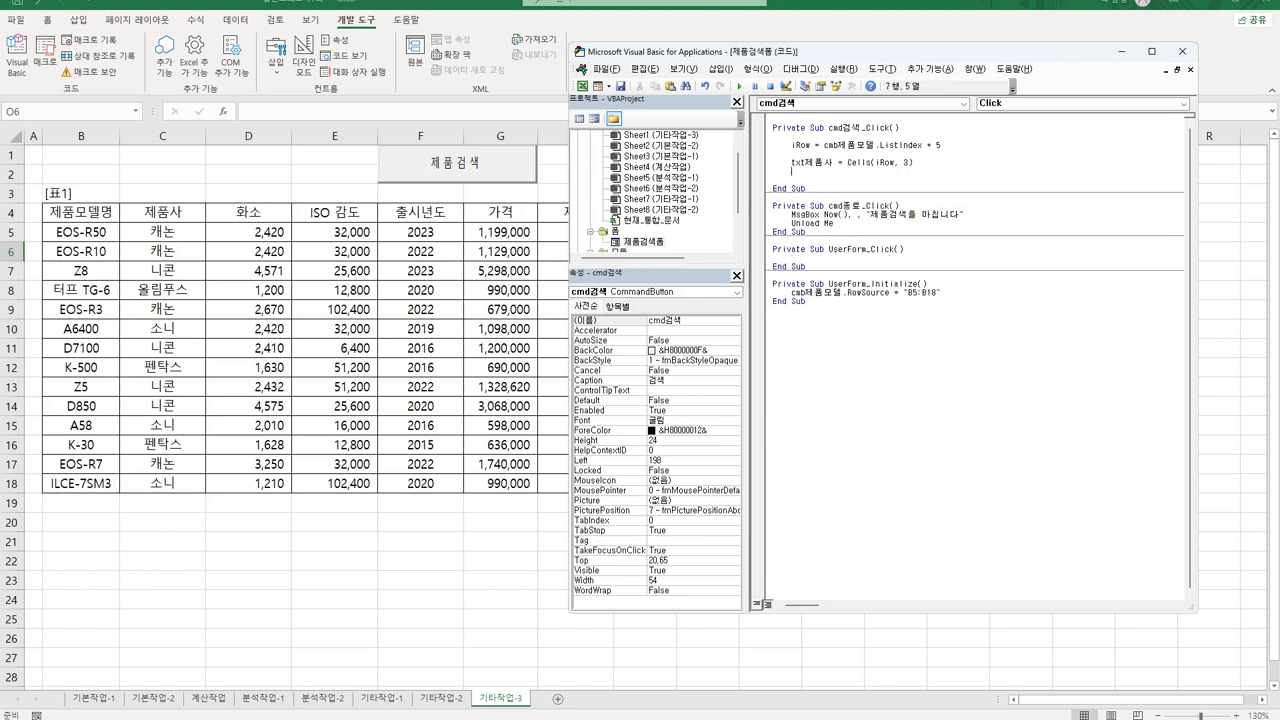
# Duplicate the txt제품사 = Cells(iRow, 3) line four times below the original and add an empty line
pyautogui.press('Up')
pyautogui.hotkey('shift', 'End')
pyautogui.hotkey('ctrl', 'c')
pyautogui.press('Down')
pyautogui.hotkey('ctrl', 'v')
pyautogui.press('Return')
pyautogui.hotkey('ctrl', 'v')
pyautogui.press('Return')
pyautogui.hotkey('ctrl', 'v')
pyautogui.press('Return')
pyautogui.hotkey('ctrl', 'v')
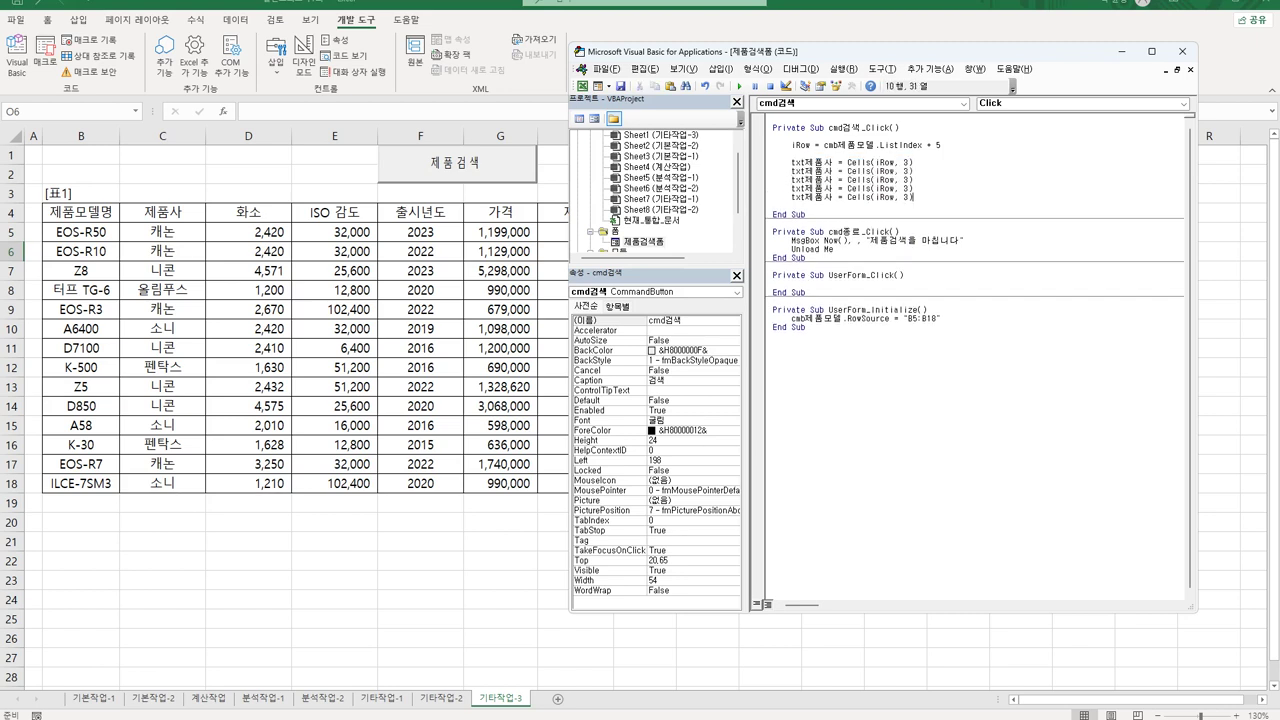
pyautogui.press('Return')
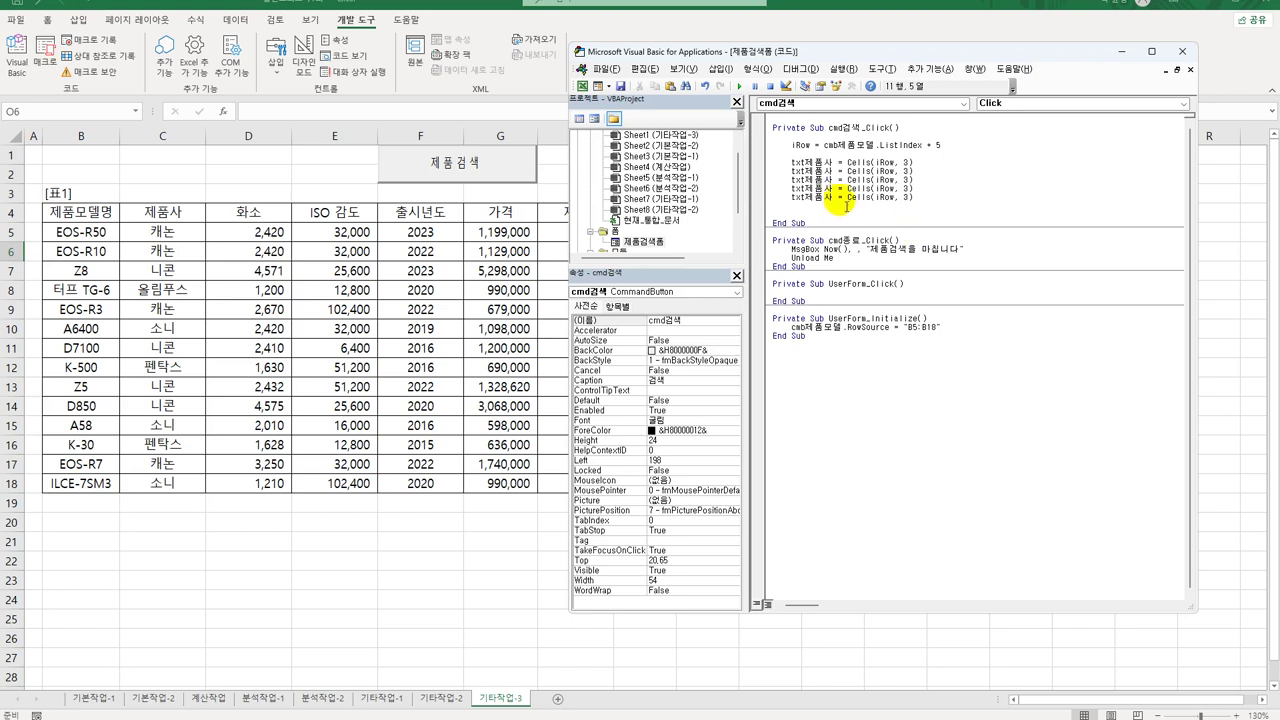
# Change the second assignment line to txt화소 = Cells(iRow, 4)
pyautogui.moveTo(815, 193)
pyautogui.mouseDown()
pyautogui.moveTo(803, 162)
pyautogui.moveTo(833, 171)
pyautogui.mouseUp()
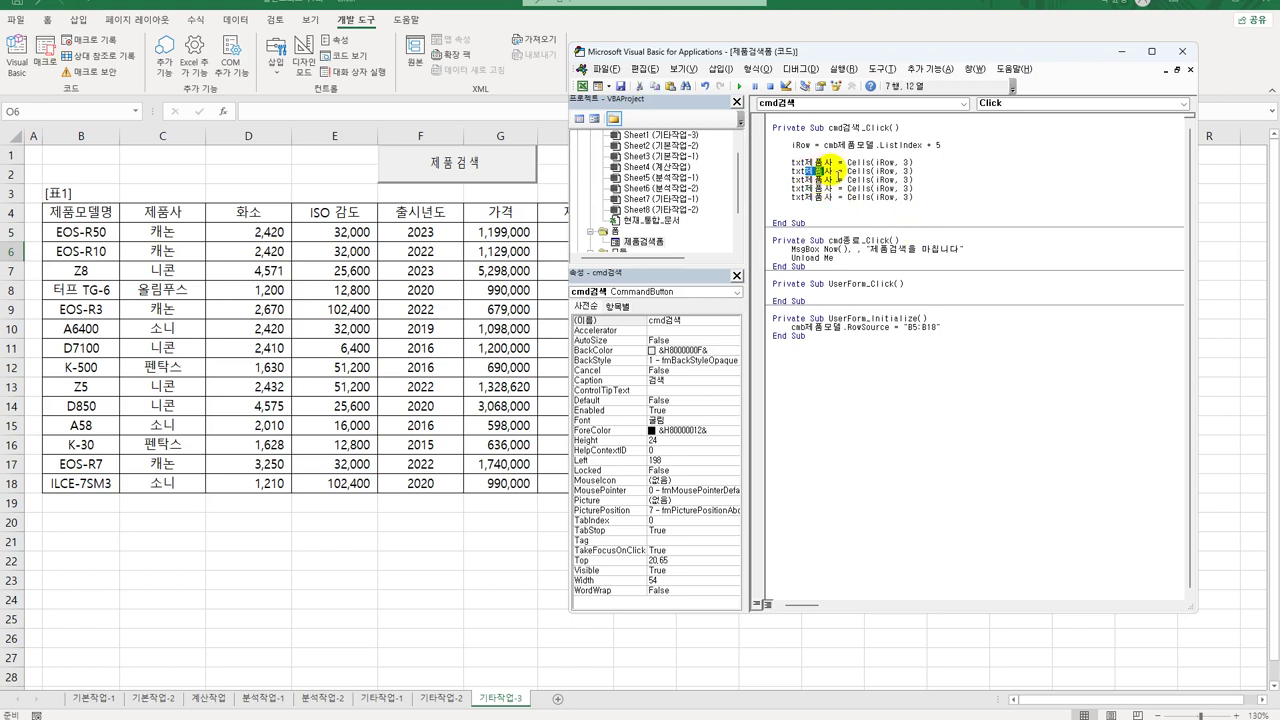
pyautogui.write('화')
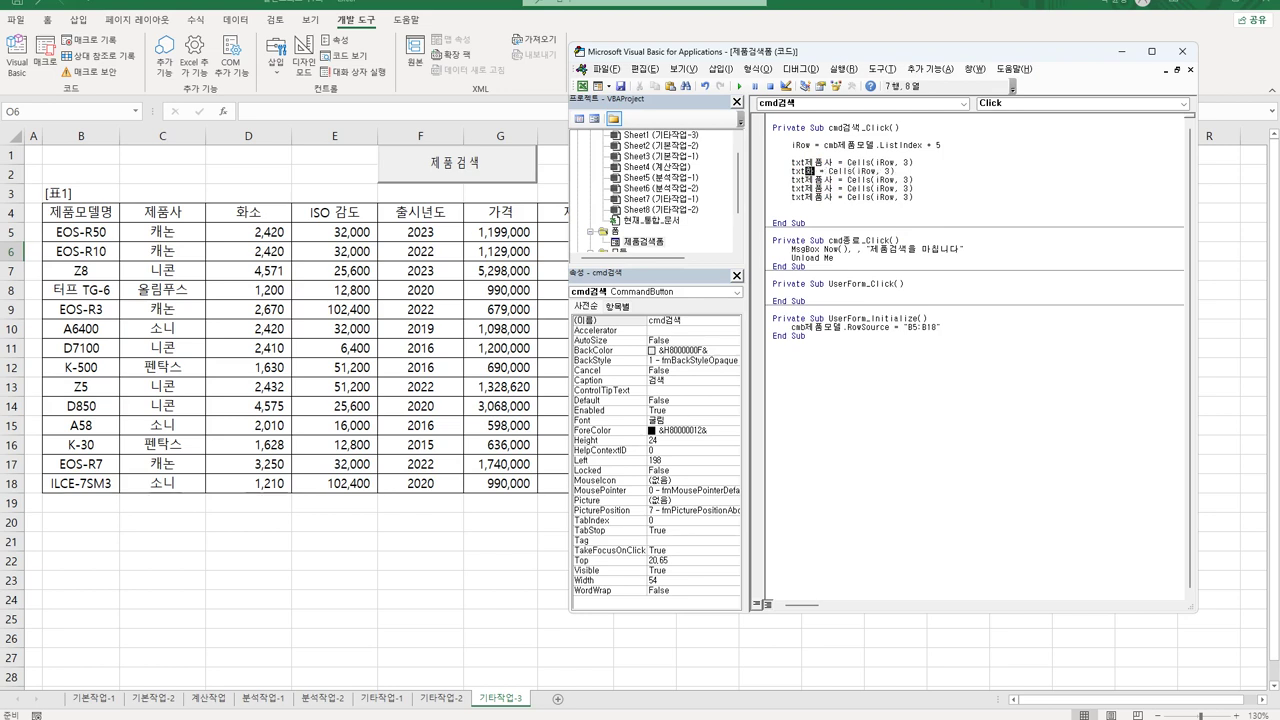
pyautogui.write('소')
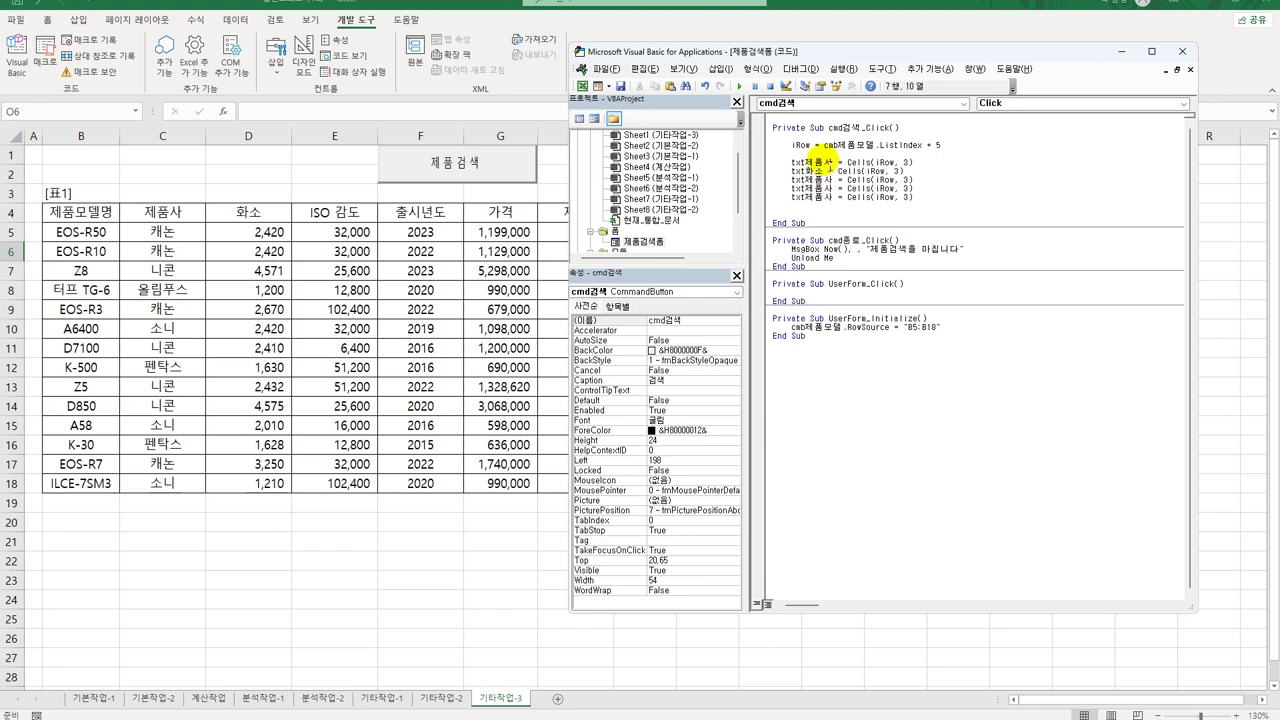
pyautogui.click(901, 171)
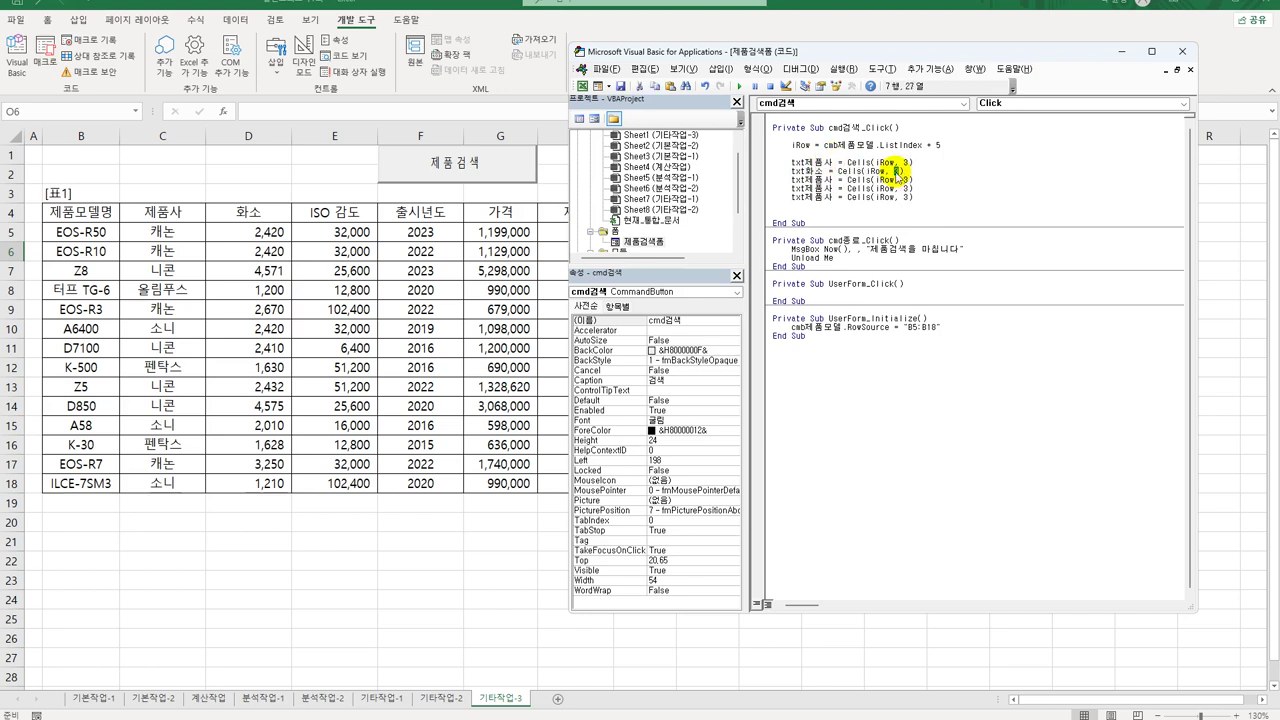
pyautogui.write('4')
# Change the third assignment line to txt감도 = Cells(iRow, 5)
pyautogui.doubleClick(820, 187)
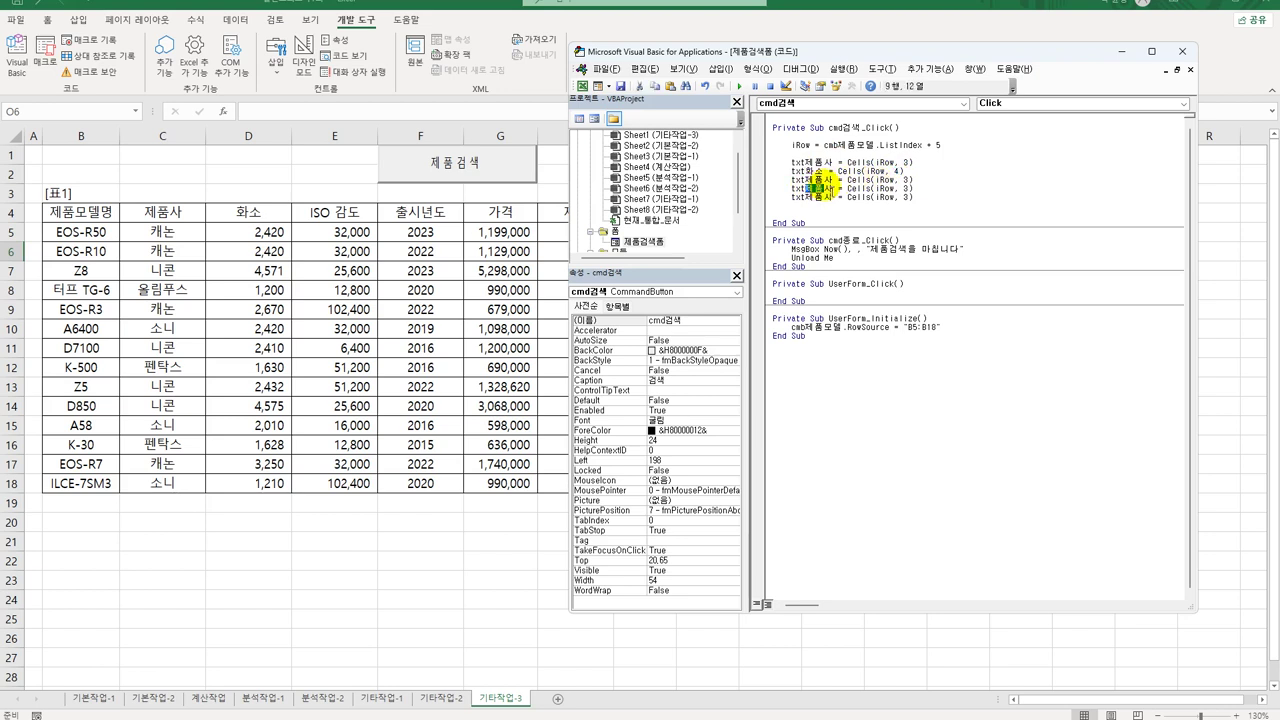
pyautogui.moveTo(806, 179); pyautogui.dragTo(832, 180)
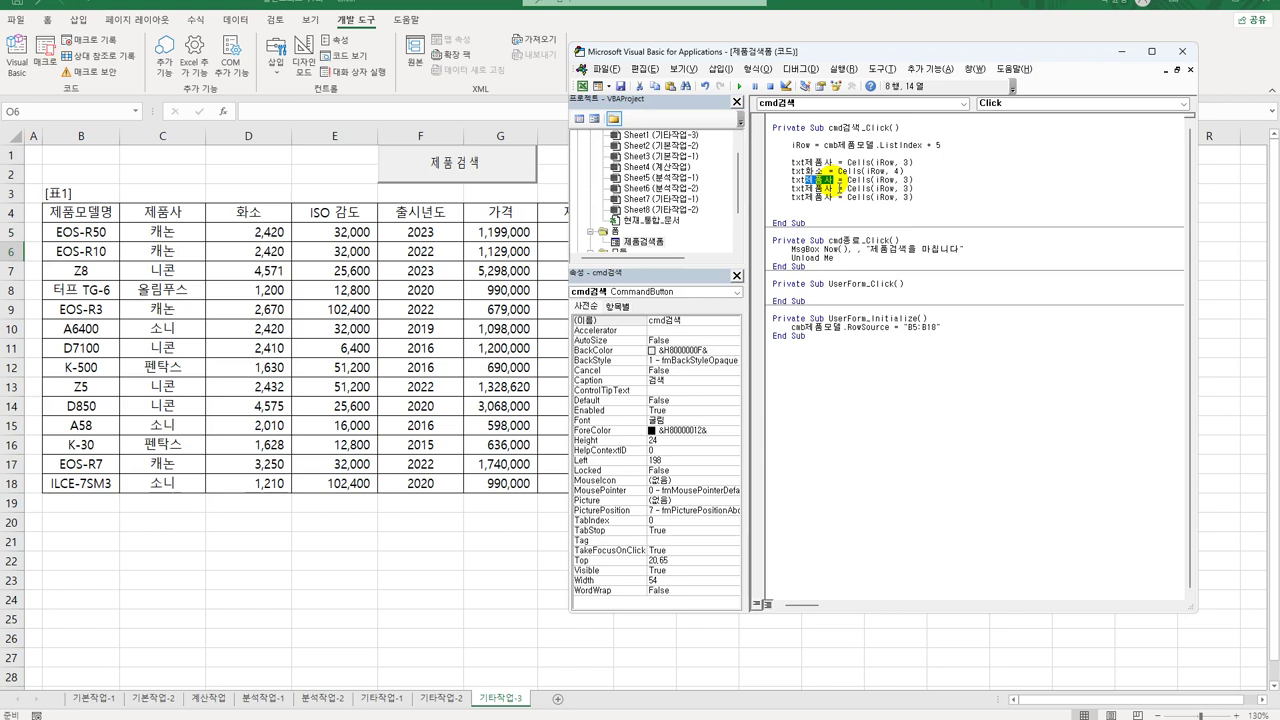
pyautogui.write('감도')
pyautogui.press('End')
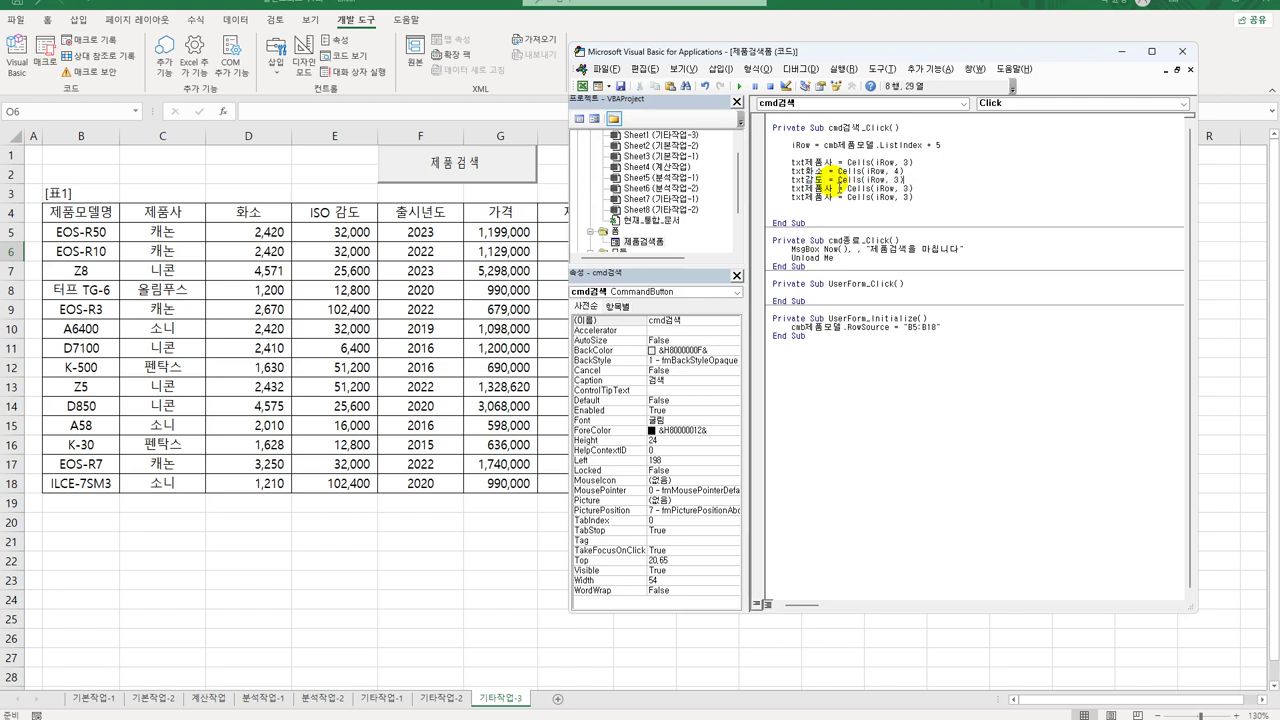
pyautogui.hotkey('shift', 'Right')
pyautogui.write('5')
# Set the column numbers in the fourth and fifth assignment lines to 6 and 7
pyautogui.press('BackSpace')
pyautogui.write('6')
pyautogui.press('Down')
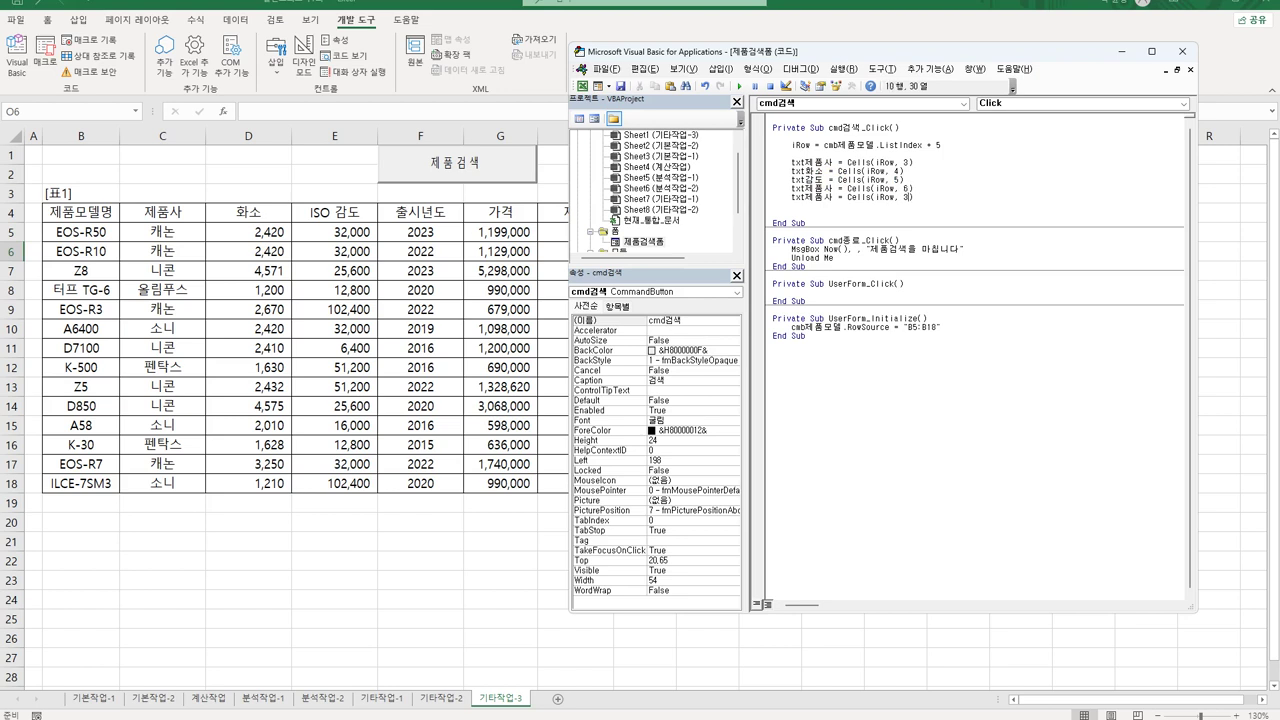
pyautogui.press('BackSpace')
pyautogui.write('7')
# Add a sixth copy of the txt제품사 assignment line with its column number set to 8
pyautogui.press('End')
pyautogui.press('Return')
pyautogui.hotkey('ctrl', 'v')
pyautogui.hotkey('shift', 'Right')
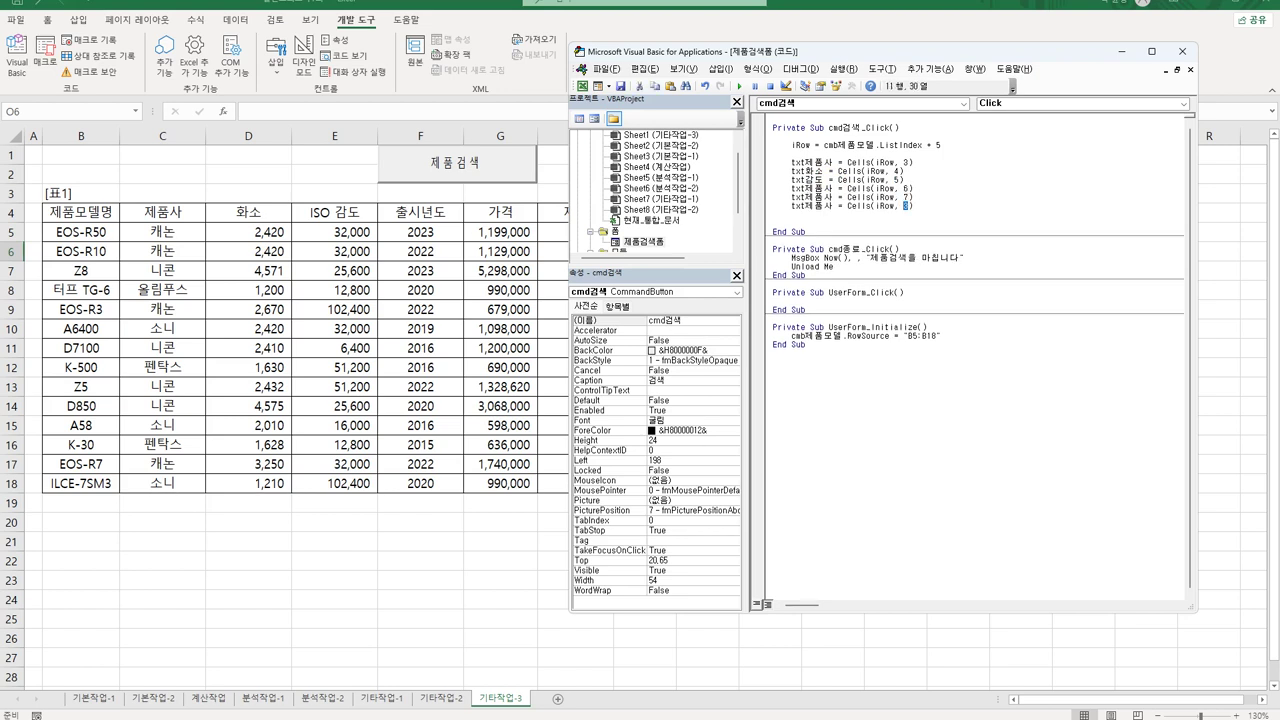
pyautogui.write('8')
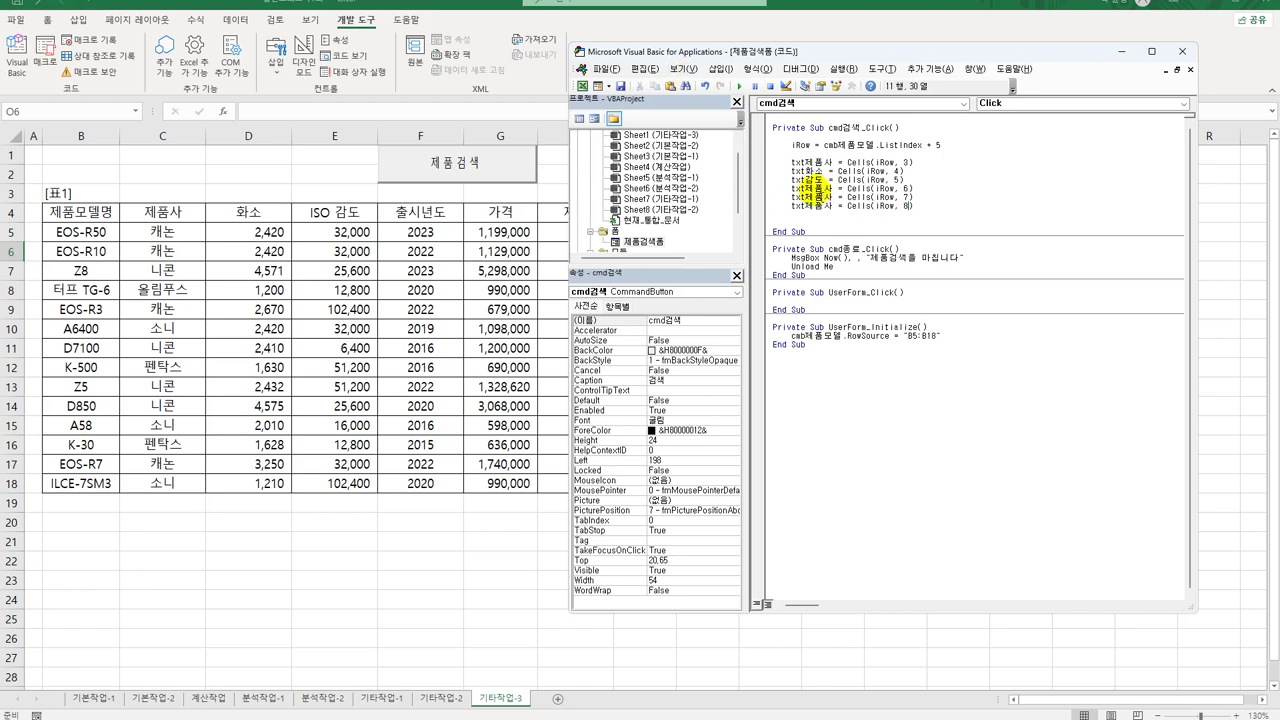
# Rename the control in the fourth assignment line, Cells(iRow, 6), to txt출시년도
pyautogui.click(796, 188)
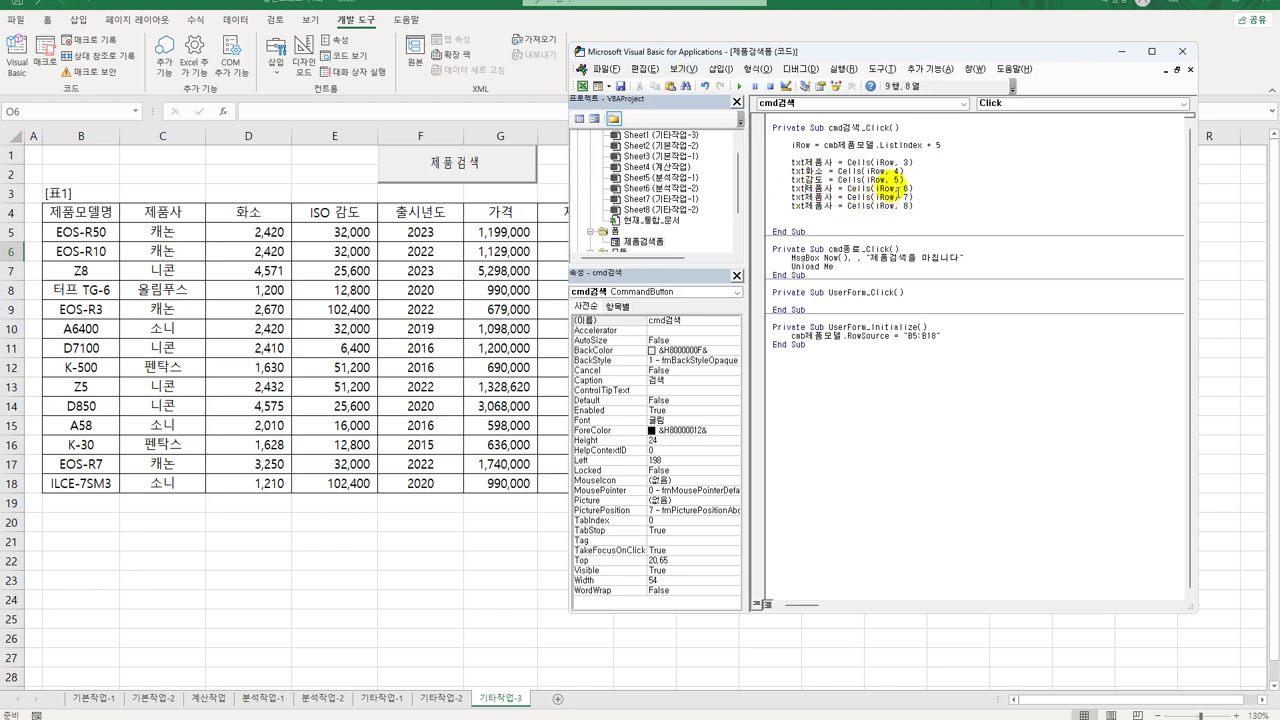
pyautogui.hotkey('shift', 'Right')
pyautogui.hotkey('shift', 'Right')
pyautogui.hotkey('shift', 'Right')
pyautogui.write('출시년도')
# Rename the control in the fifth assignment line, Cells(iRow, 7), to txt가격
pyautogui.press('Down')
pyautogui.press('Left')
pyautogui.press('Left')
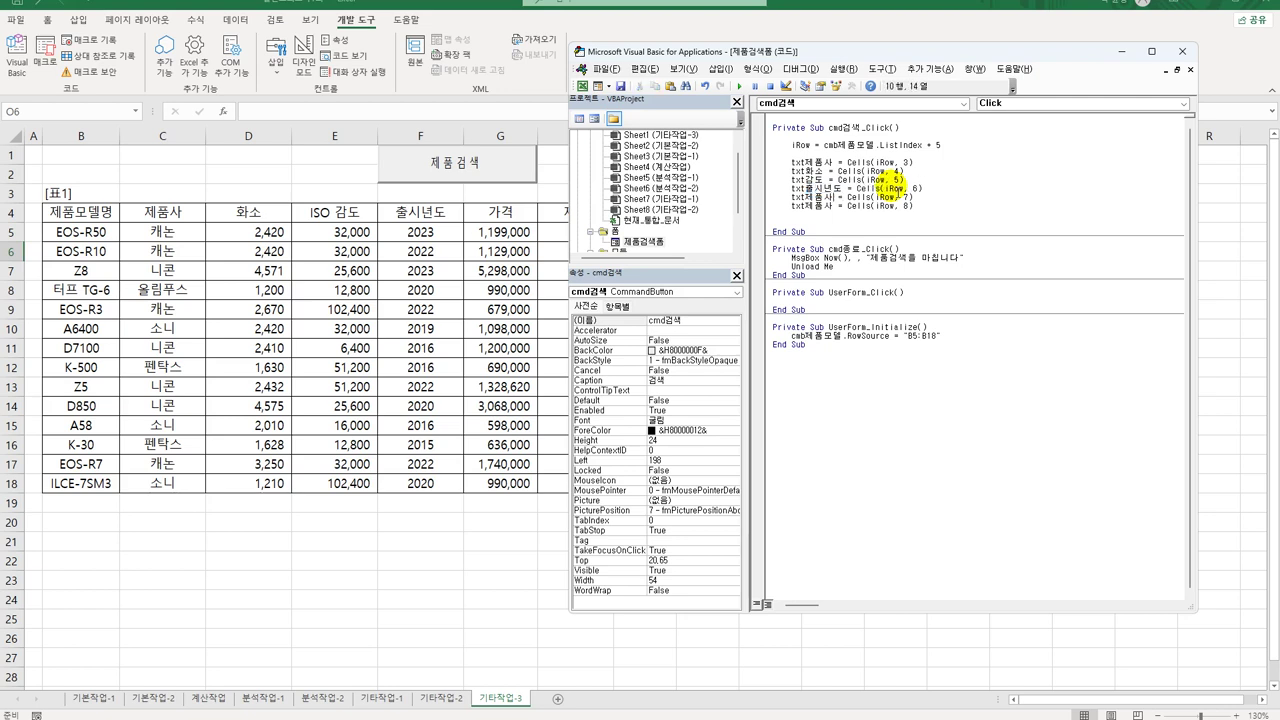
pyautogui.hotkey('shift', 'Left')
pyautogui.hotkey('shift', 'Left')
pyautogui.hotkey('shift', 'Left')
pyautogui.write('가격')
# Rename the control in the sixth assignment line, Cells(iRow, 8), to txt재고
pyautogui.press('Down')
pyautogui.hotkey('shift', 'Right')
pyautogui.hotkey('shift', 'Right')
pyautogui.hotkey('shift', 'Right')
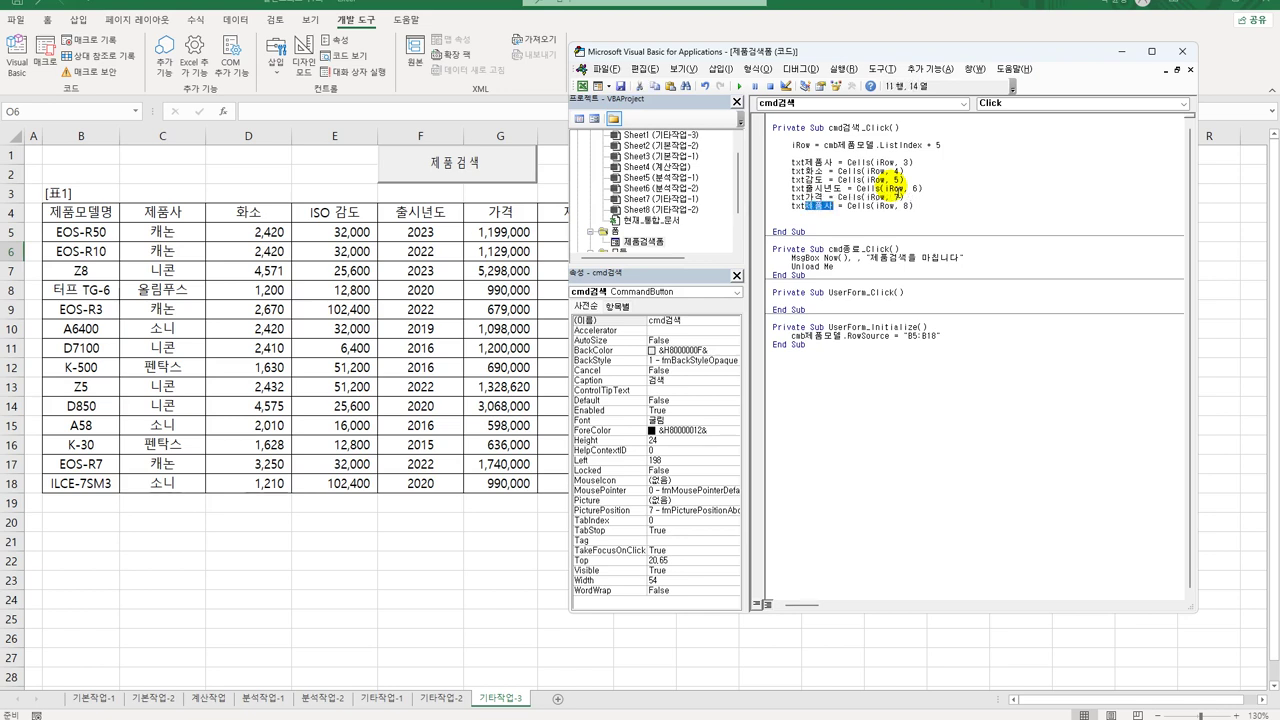
pyautogui.write('재고')
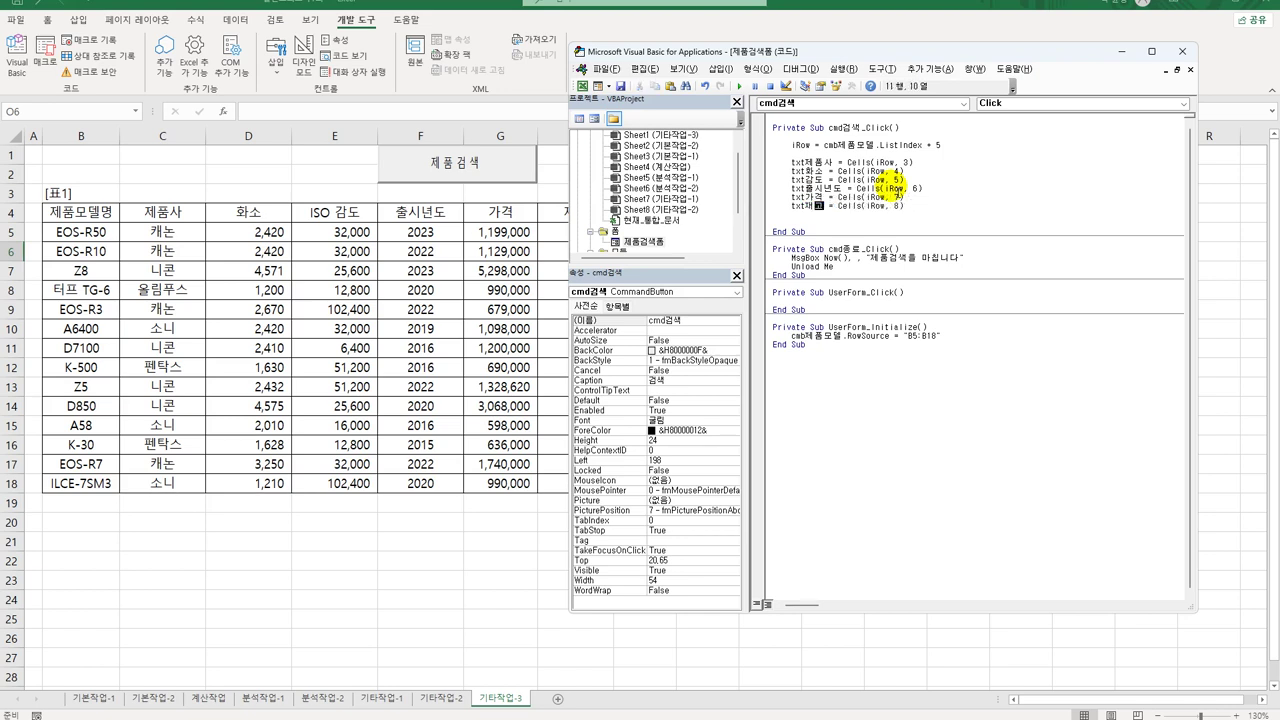
# Wrap Cells(iRow, 7) in the txt가격 line in a Format function with the format string "#,##0원"
pyautogui.click(836, 197)
pyautogui.write('format(')
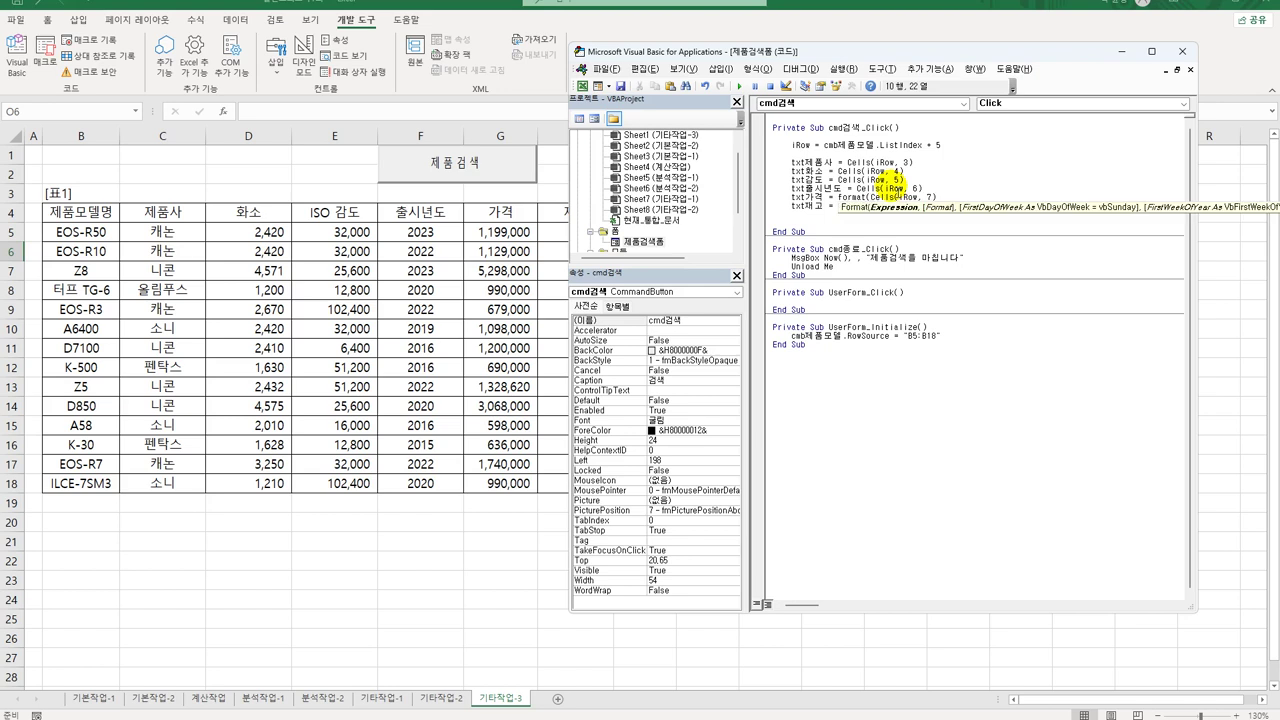
pyautogui.write(',')
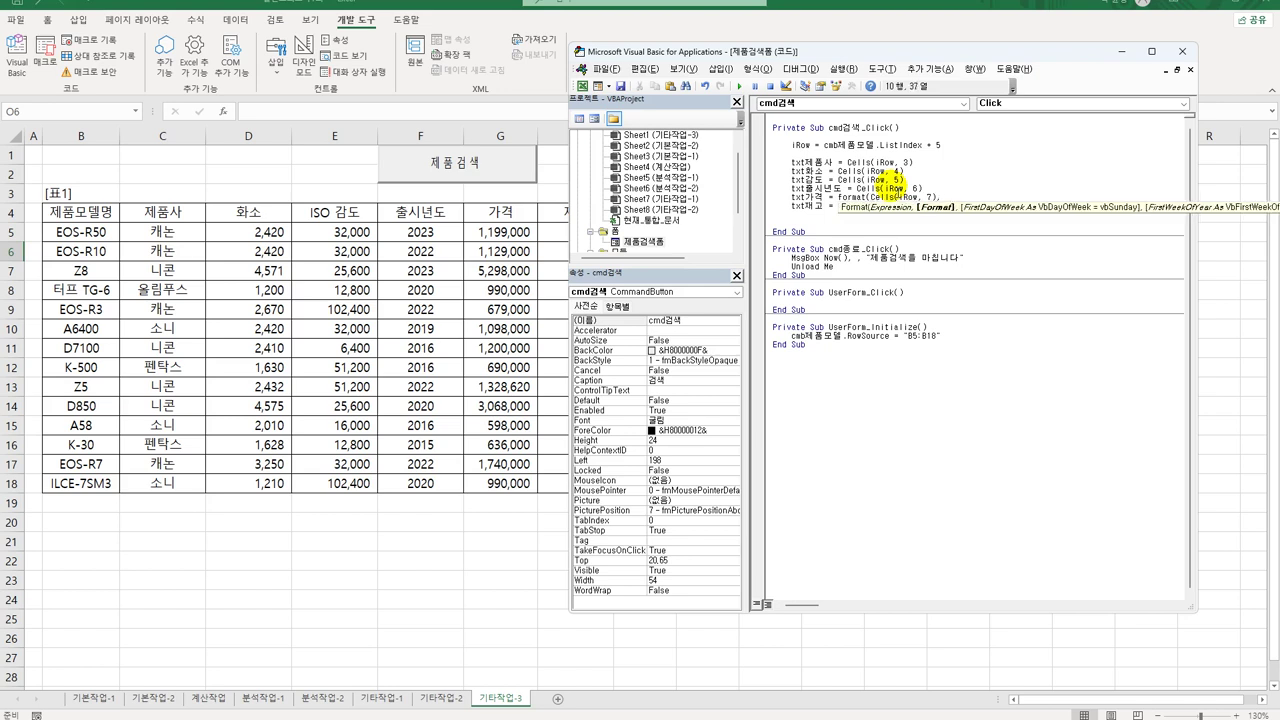
pyautogui.write('"#,')
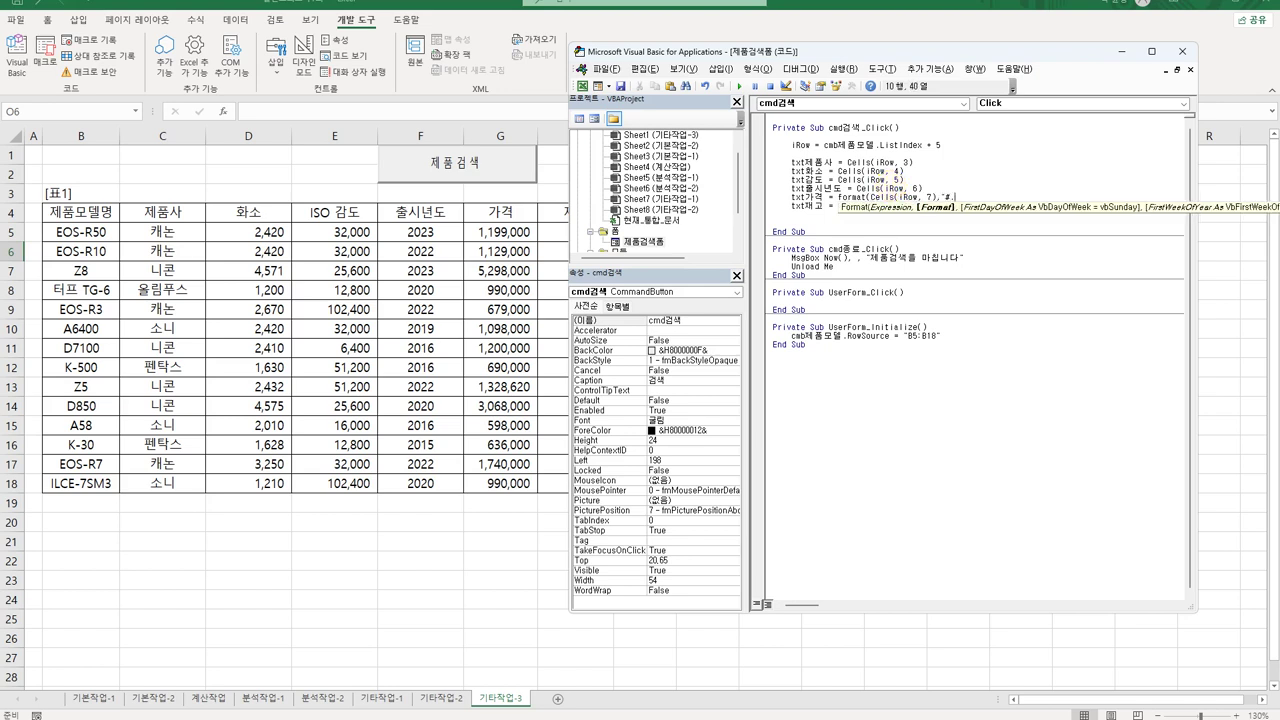
pyautogui.write('##0원")')
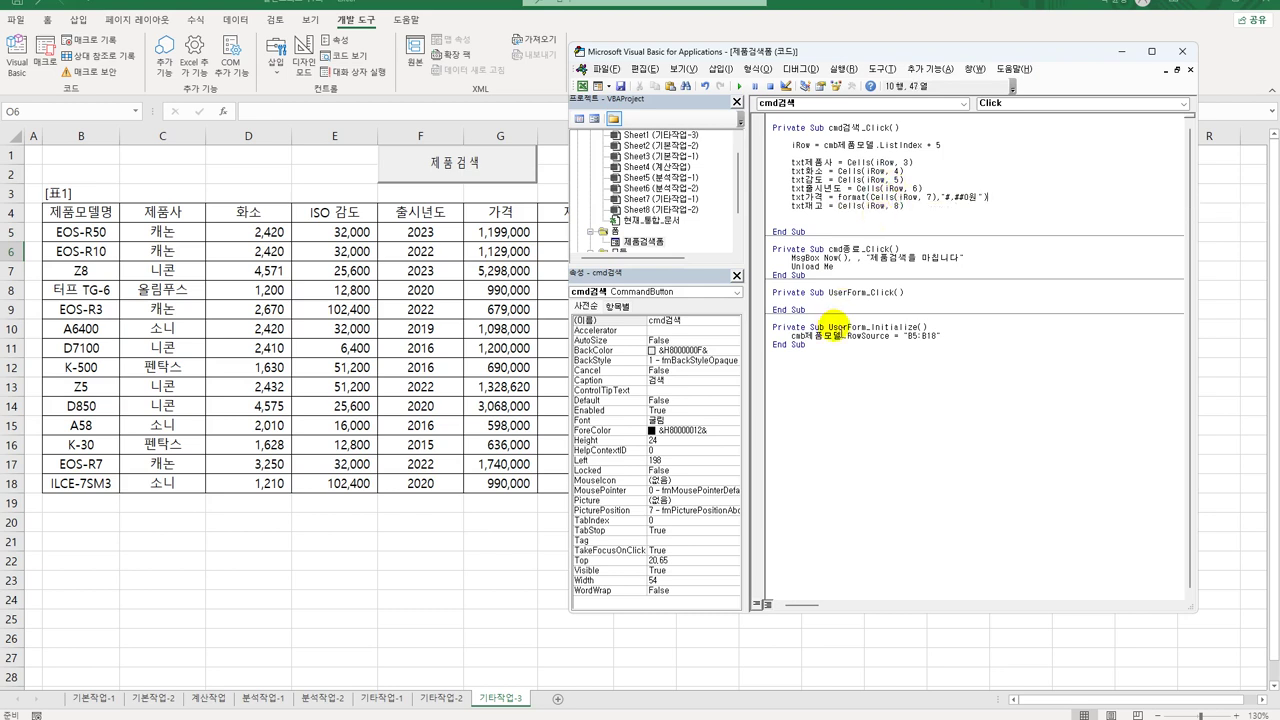
pyautogui.click(887, 363)
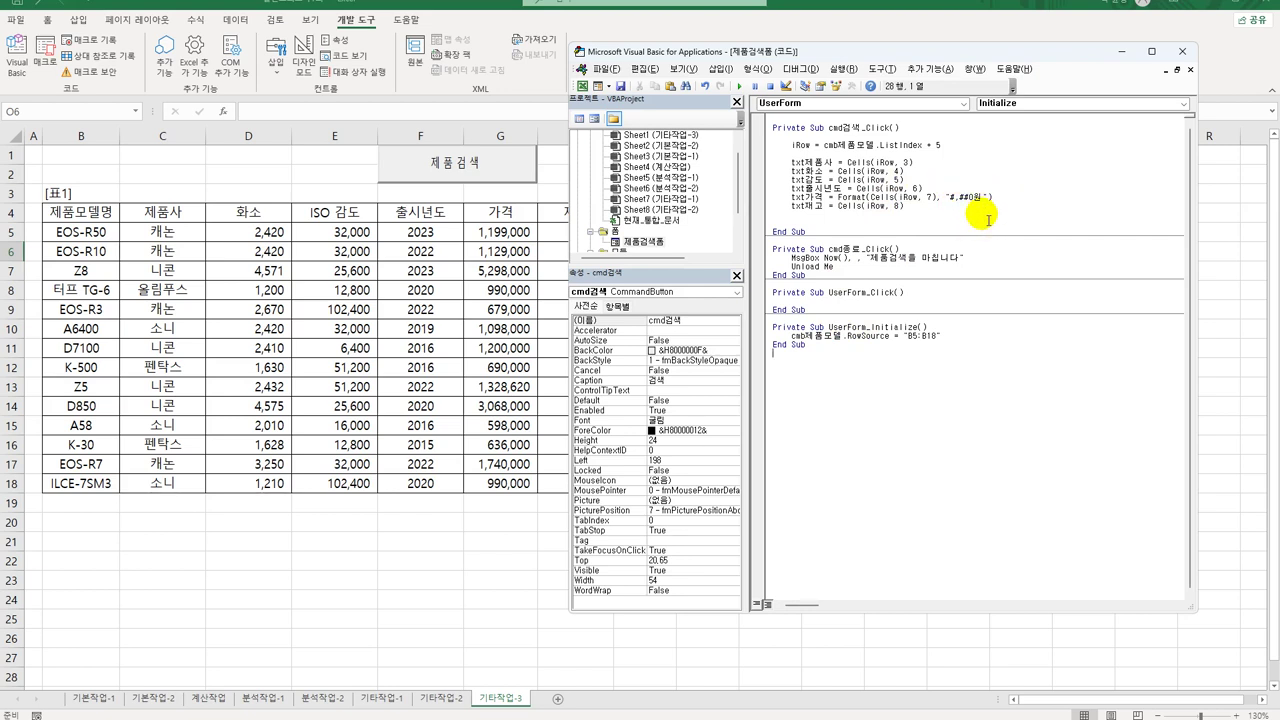
# Close the code editor, open the 제품검색 form from the worksheet and run a search for model EOS-R50
pyautogui.click(1183, 51)
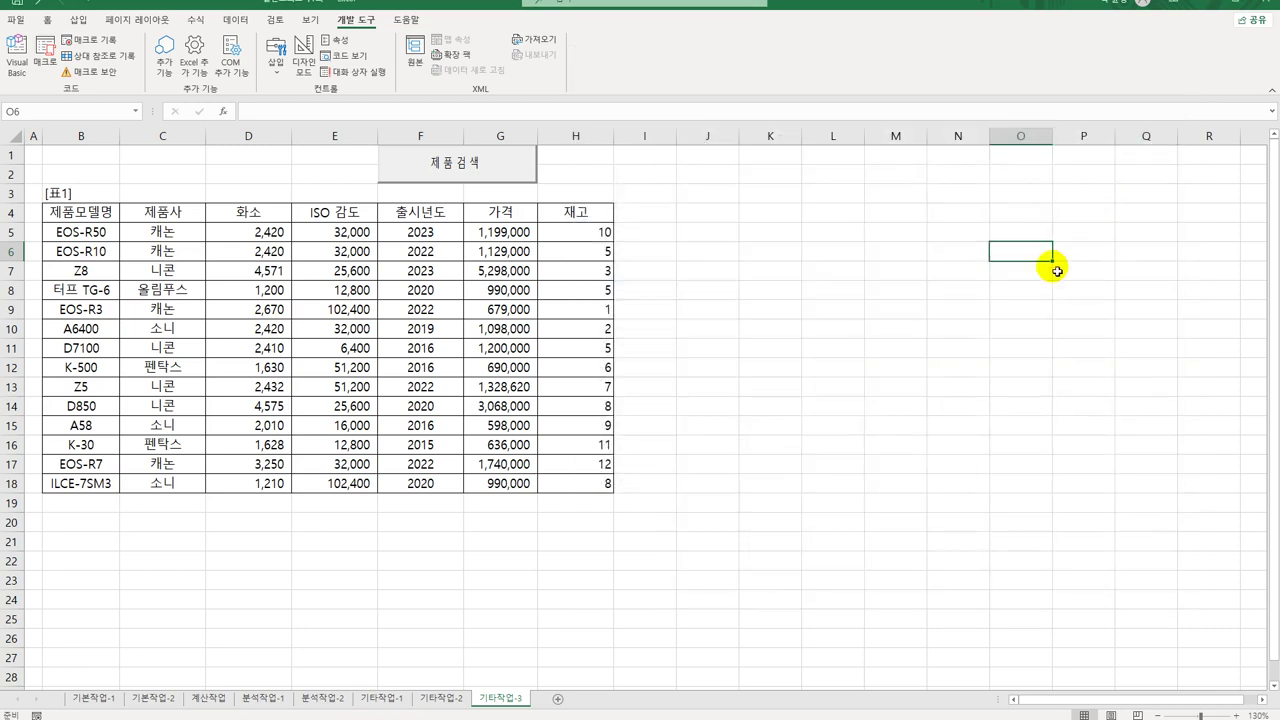
pyautogui.click(510, 172)
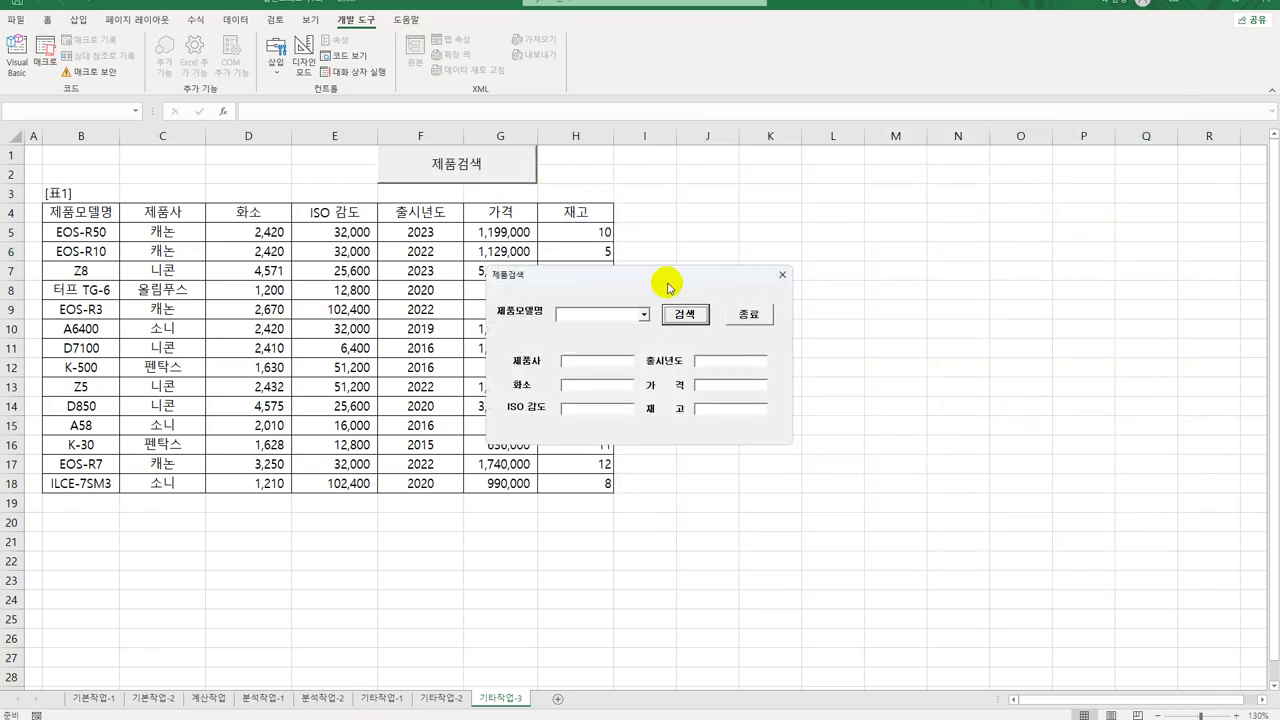
pyautogui.moveTo(670, 287); pyautogui.dragTo(811, 253)
pyautogui.click(785, 280)
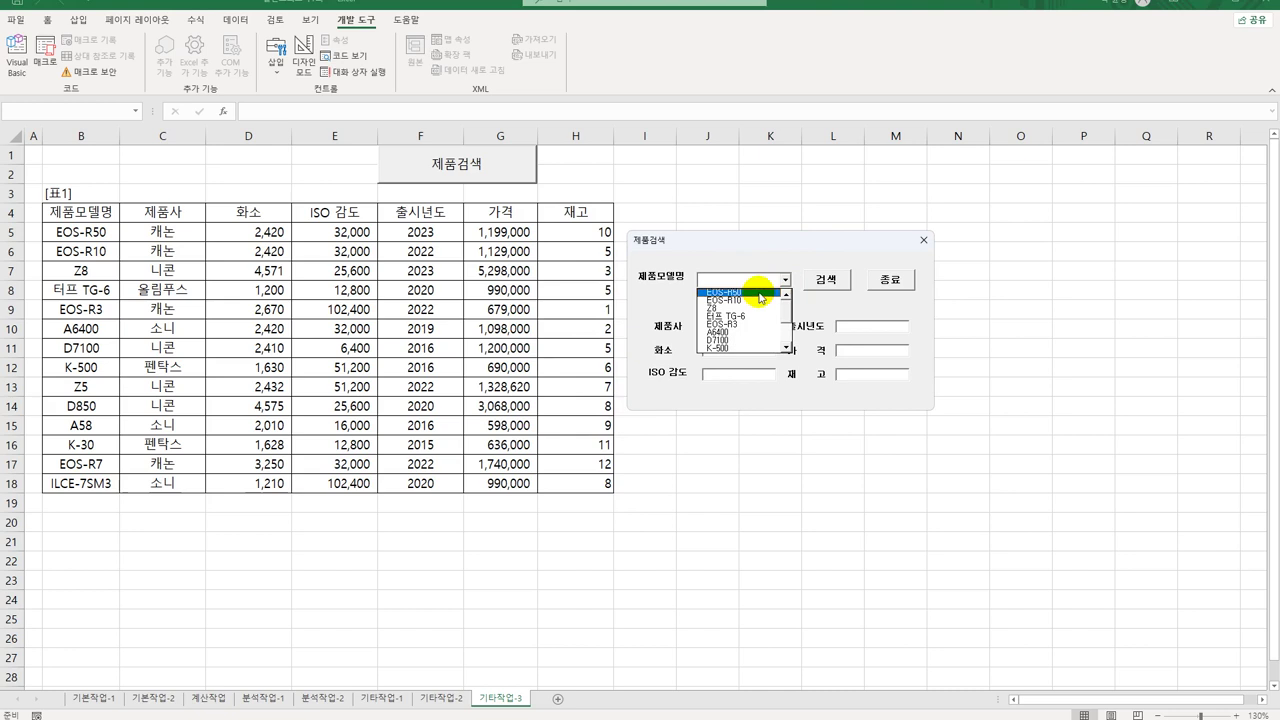
pyautogui.click(760, 293)
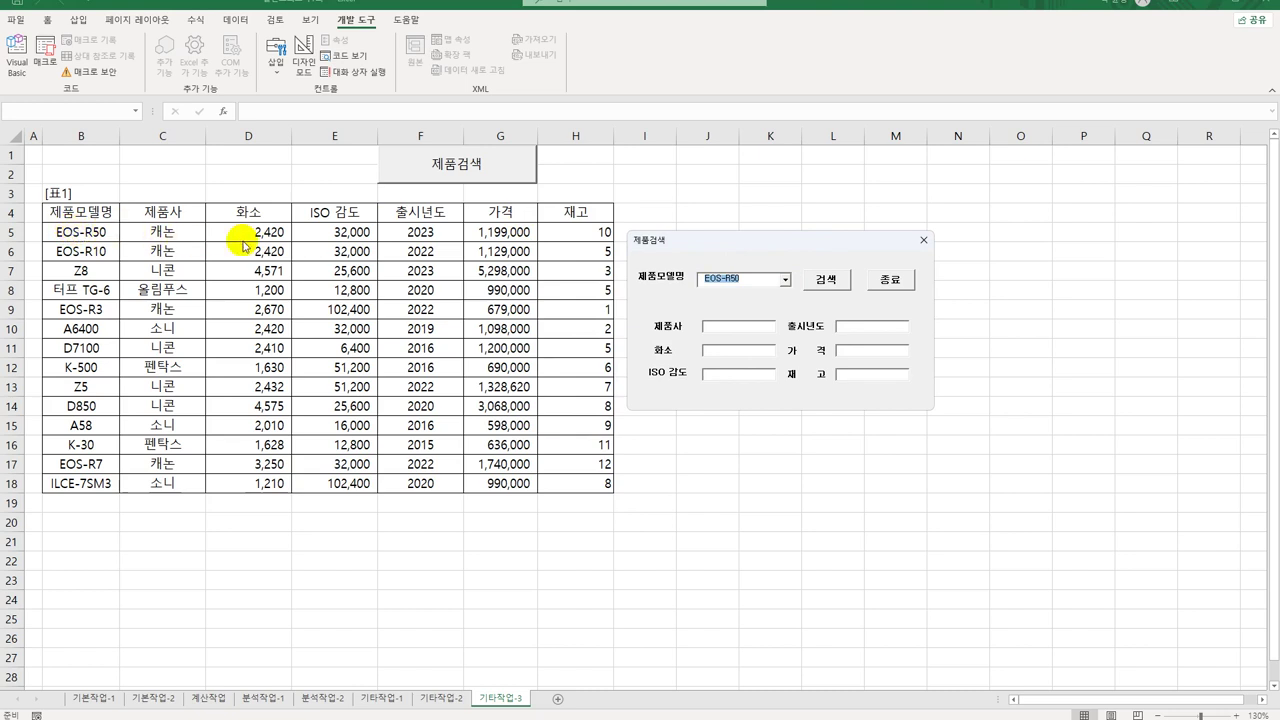
pyautogui.click(824, 280)
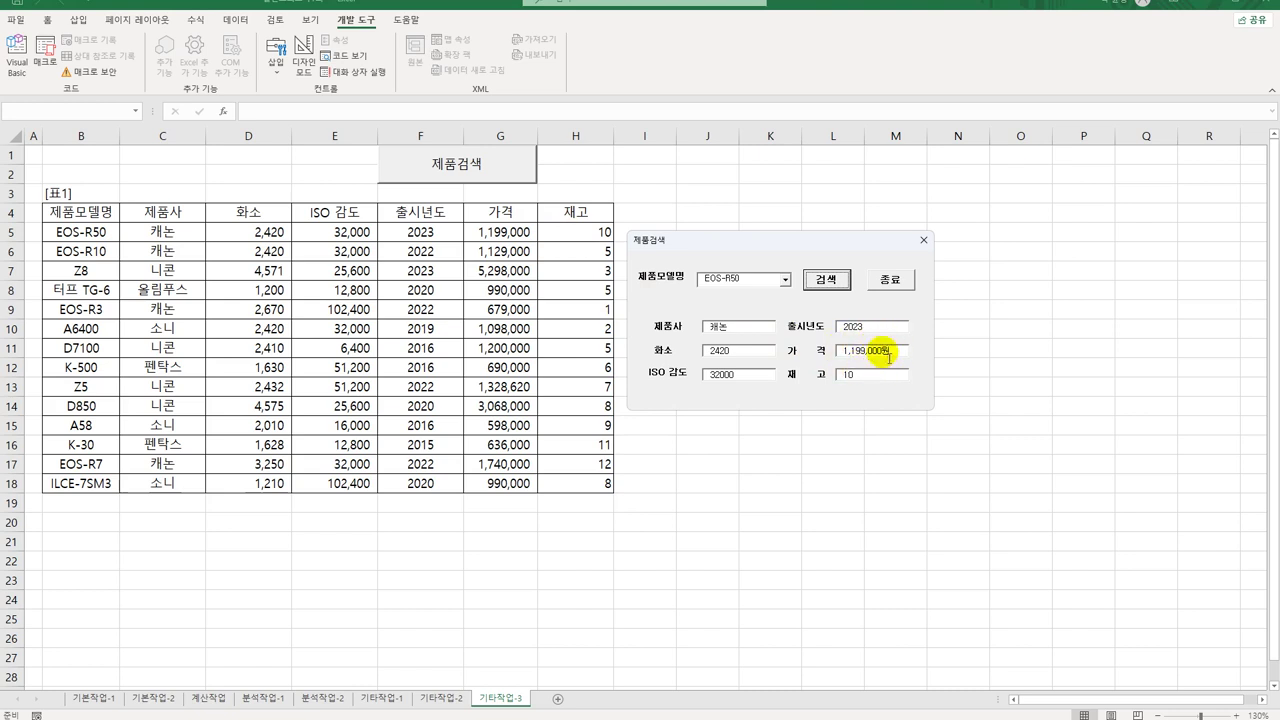
# Test the form's 종료 command and dismiss its closing message to return to the worksheet
pyautogui.click(907, 282)
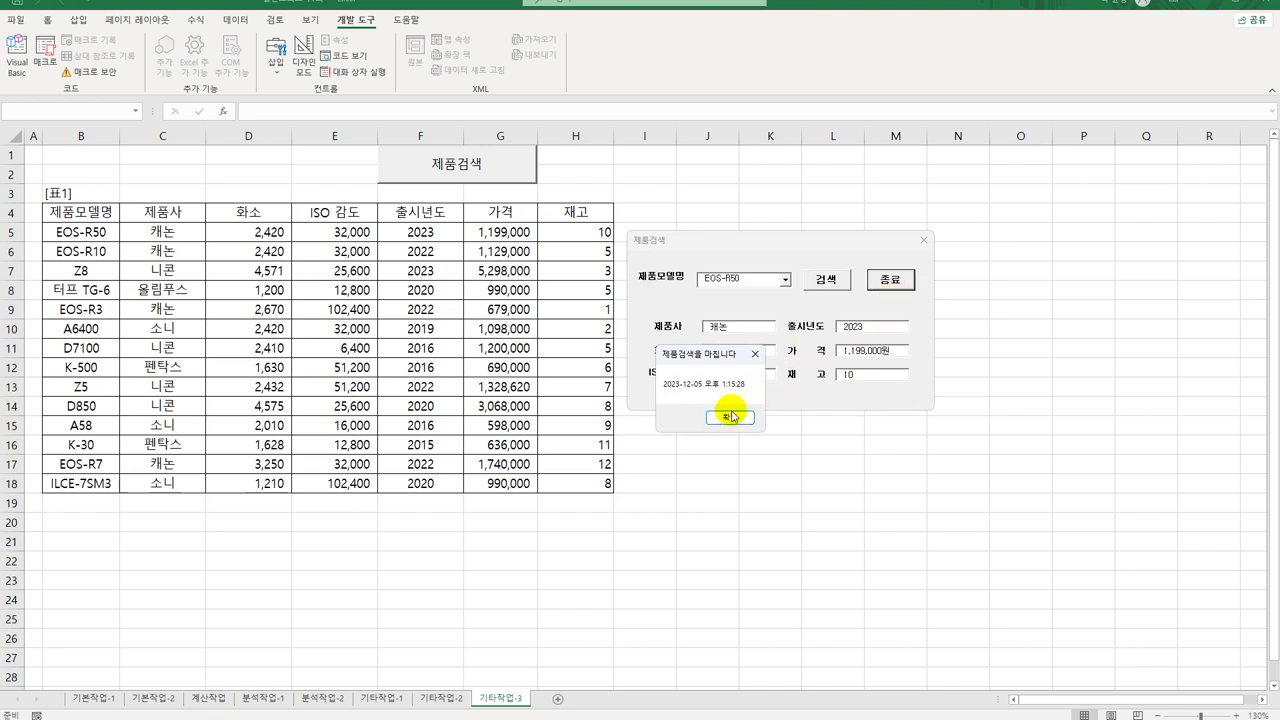
pyautogui.click(730, 417)
pyautogui.click(731, 347)
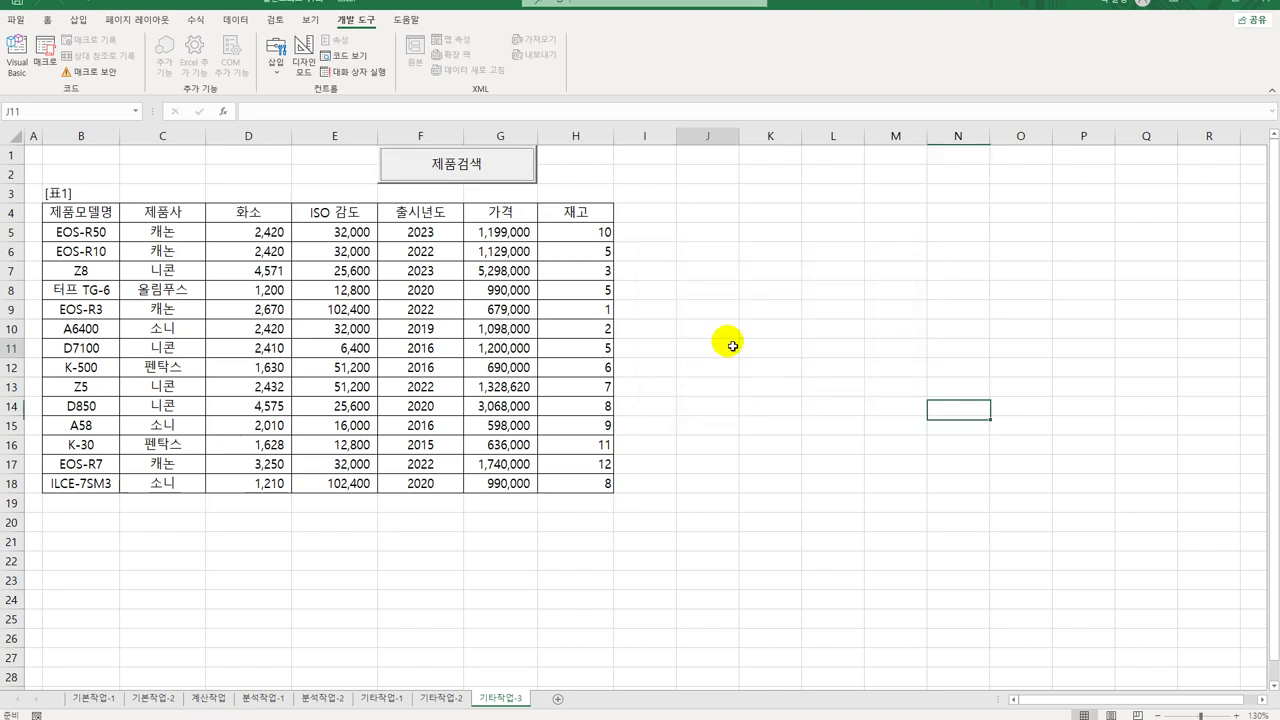